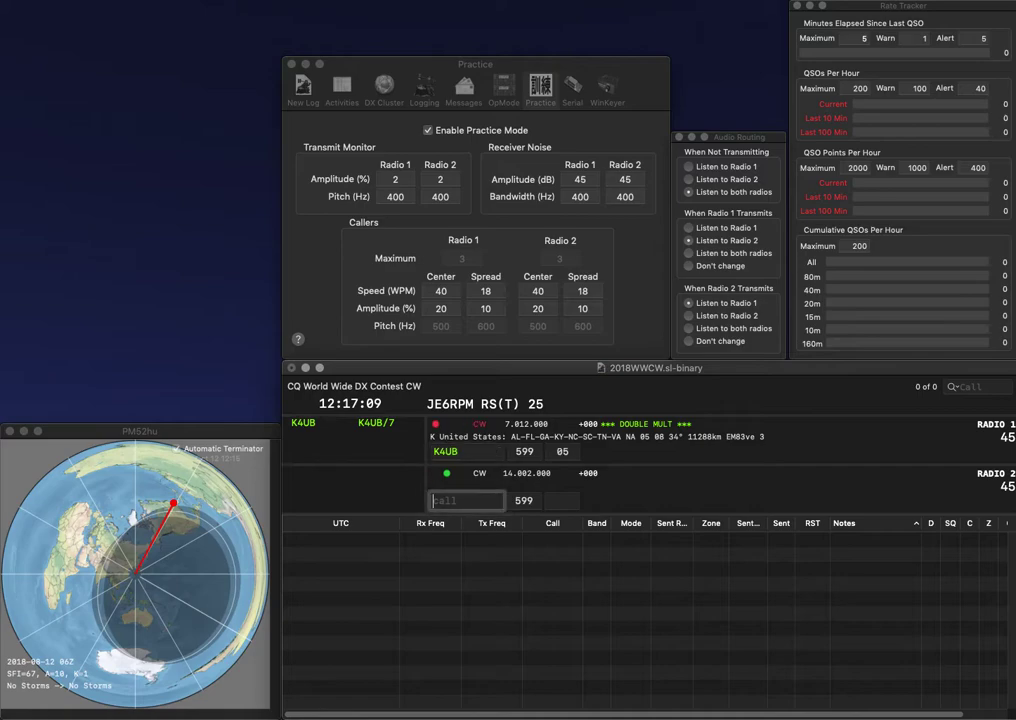
{"action": "type", "text": "G"}
{"action": "key", "text": "Return"}
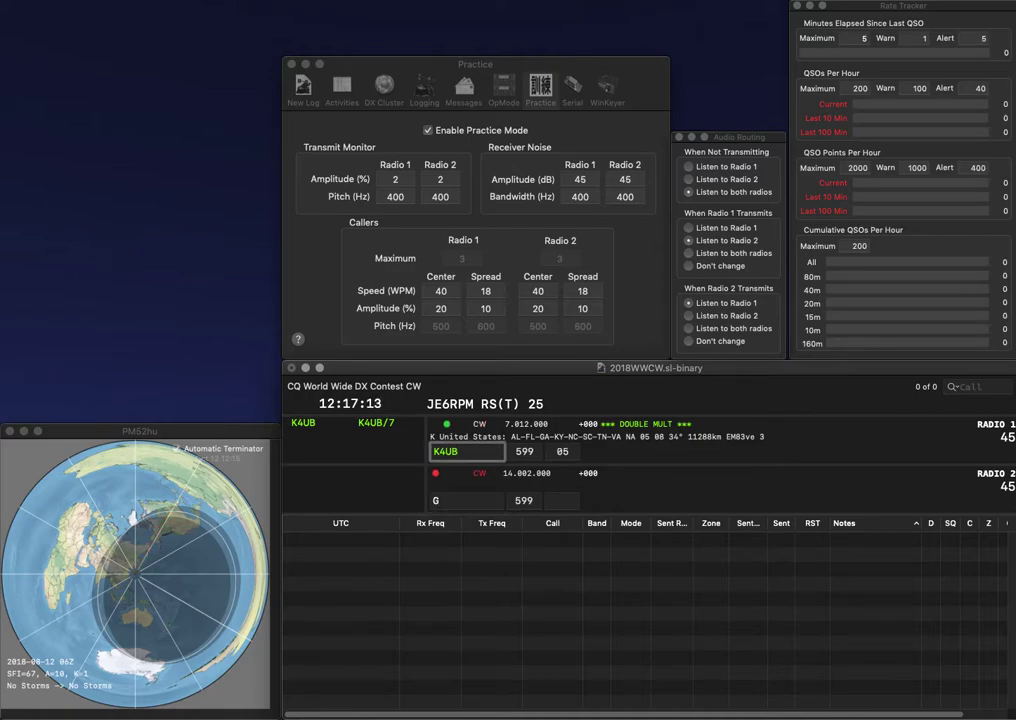
{"action": "key", "text": "Return"}
{"action": "type", "text": "P"}
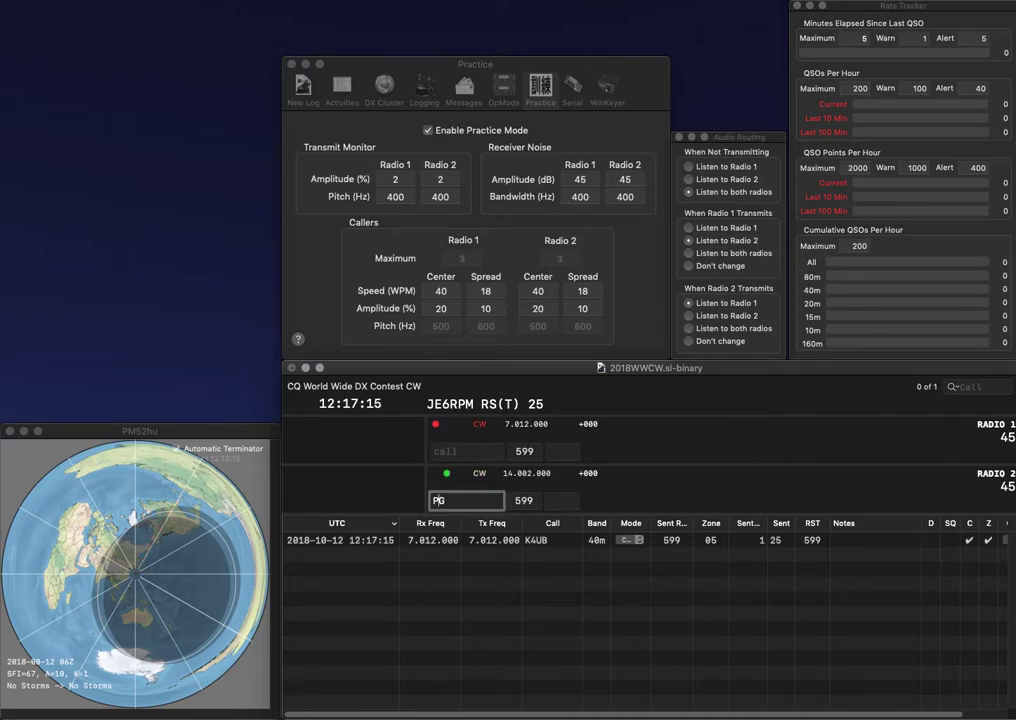
{"action": "type", "text": "I4DH"}
{"action": "key", "text": "Return"}
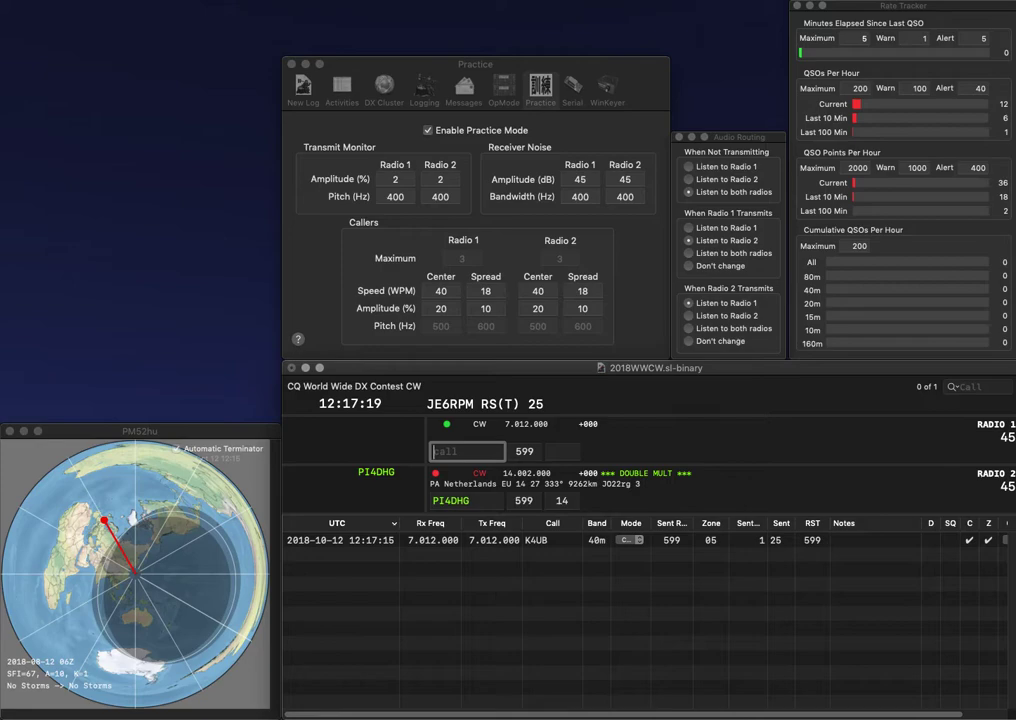
{"action": "type", "text": "BLR"}
{"action": "key", "text": "Return"}
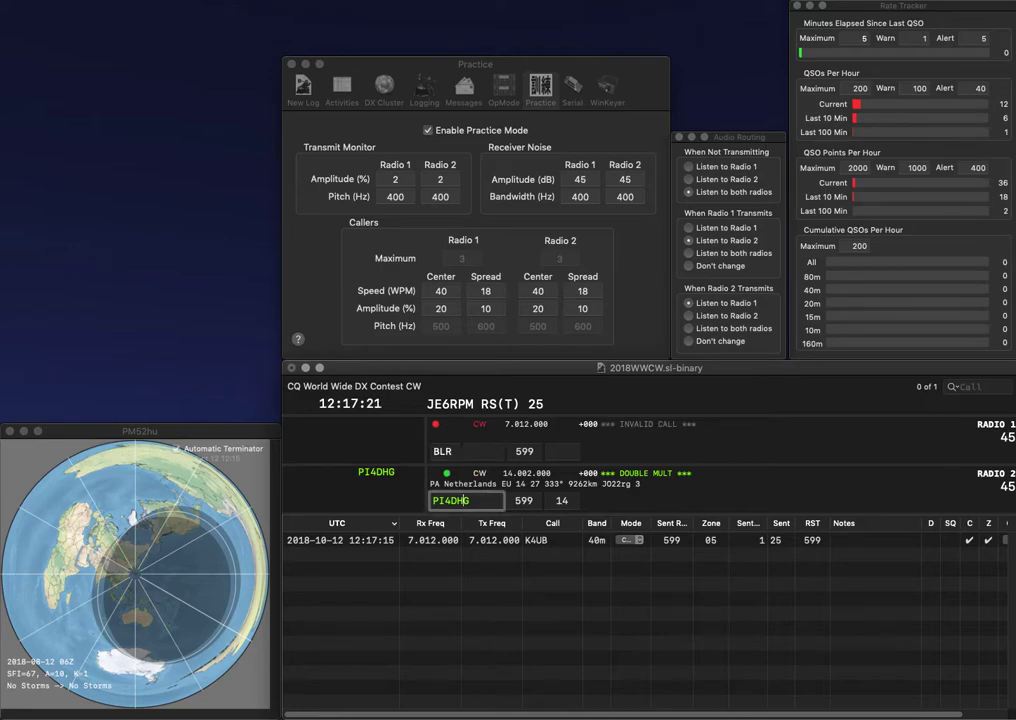
{"action": "key", "text": "Return"}
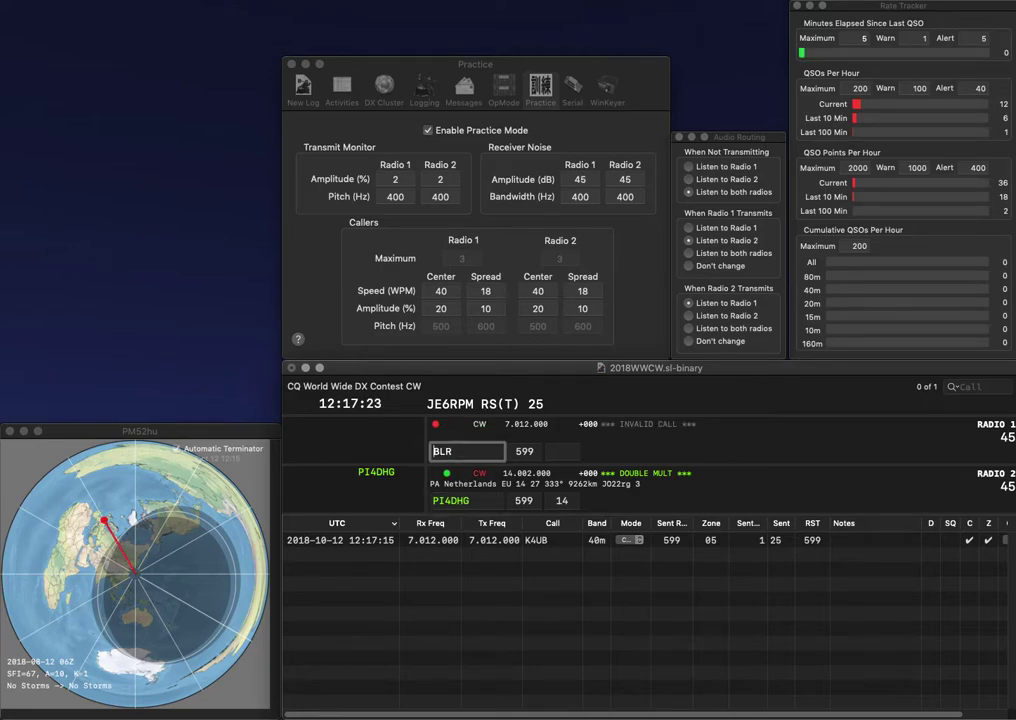
{"action": "type", "text": "HA"}
{"action": "key", "text": "BackSpace"}
{"action": "key", "text": "Delete"}
{"action": "type", "text": "A7L"}
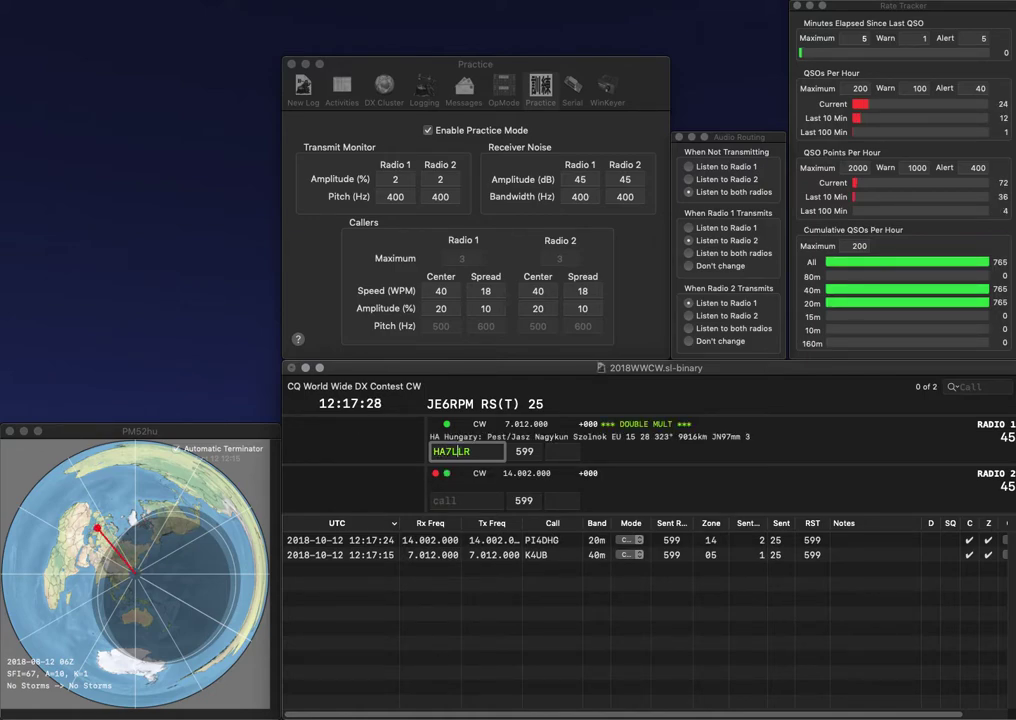
{"action": "key", "text": "Return"}
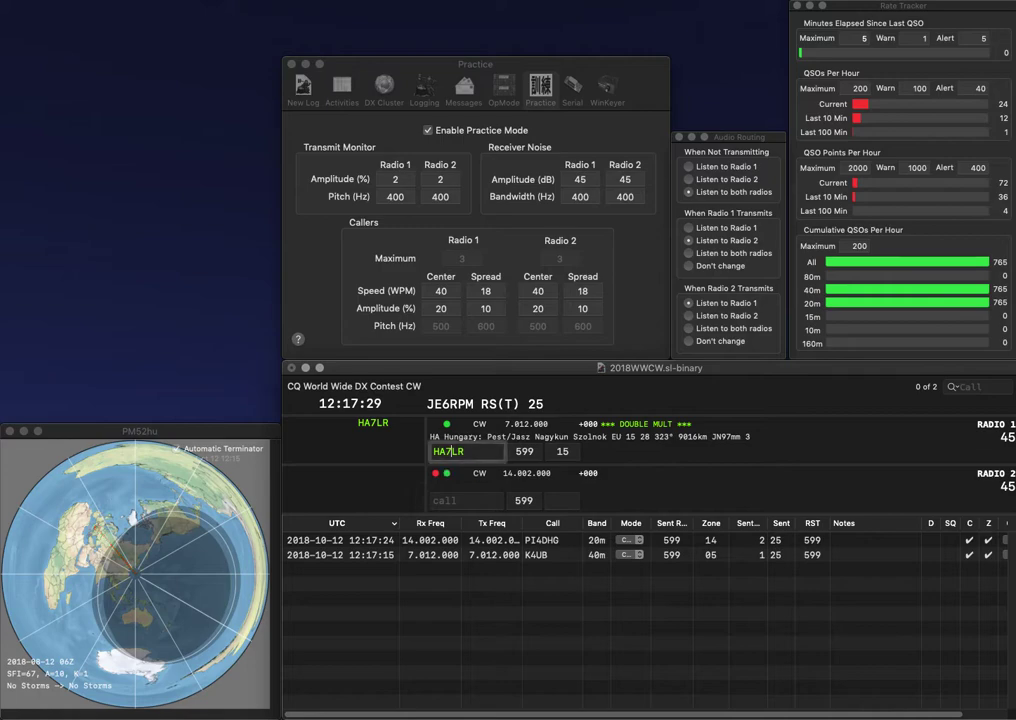
{"action": "type", "text": "YO3YV"}
{"action": "key", "text": "Return"}
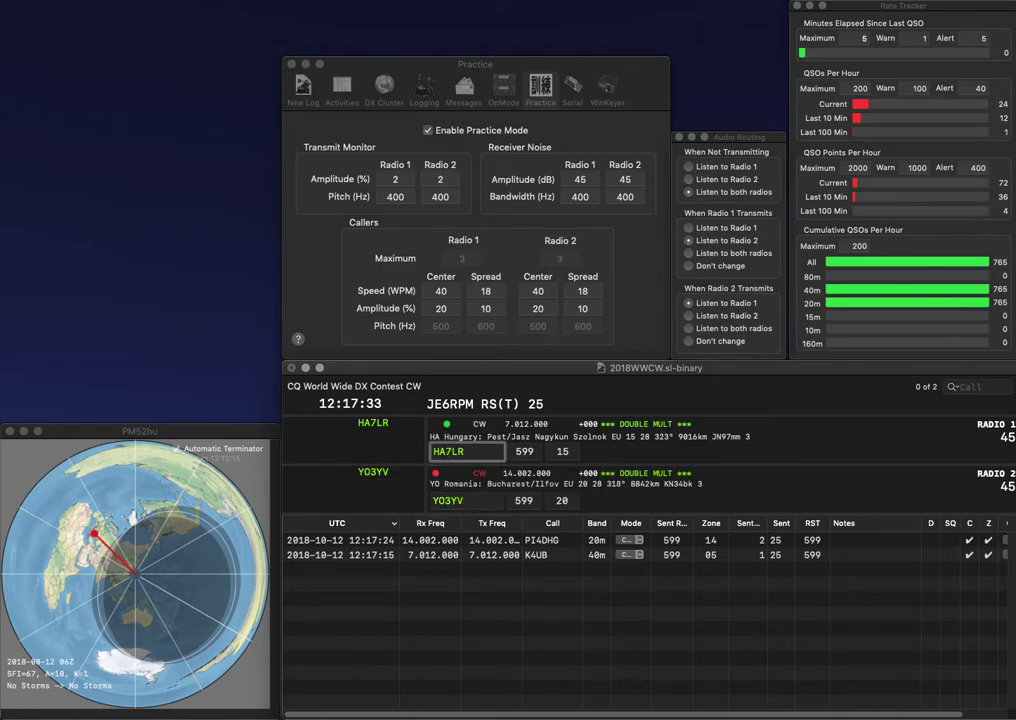
{"action": "key", "text": "Return"}
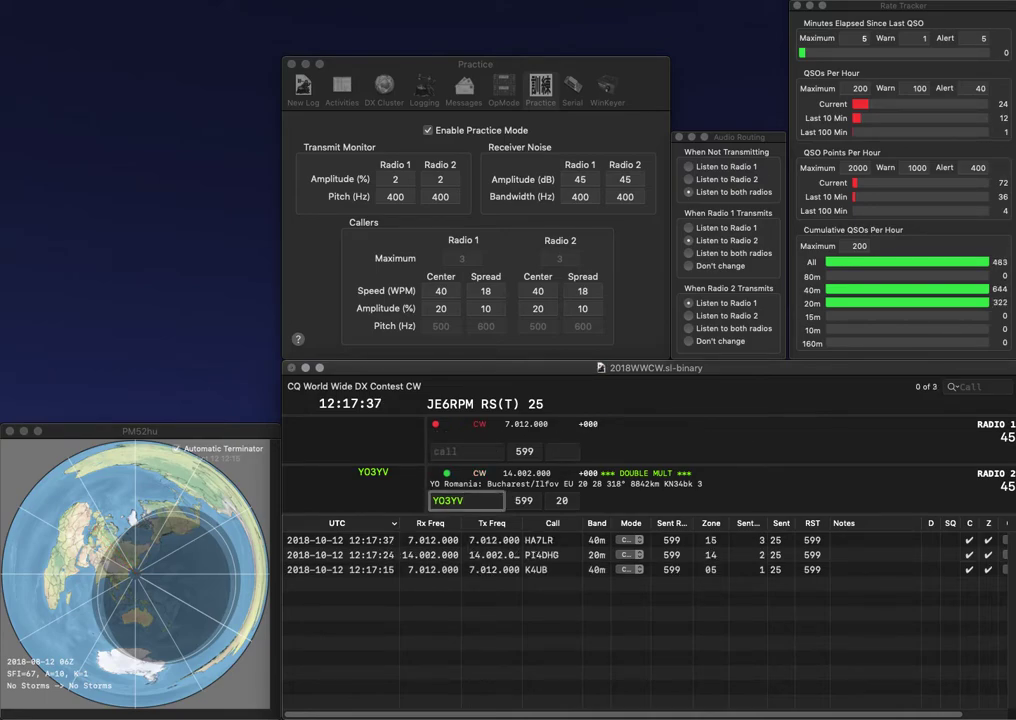
{"action": "key", "text": "Return"}
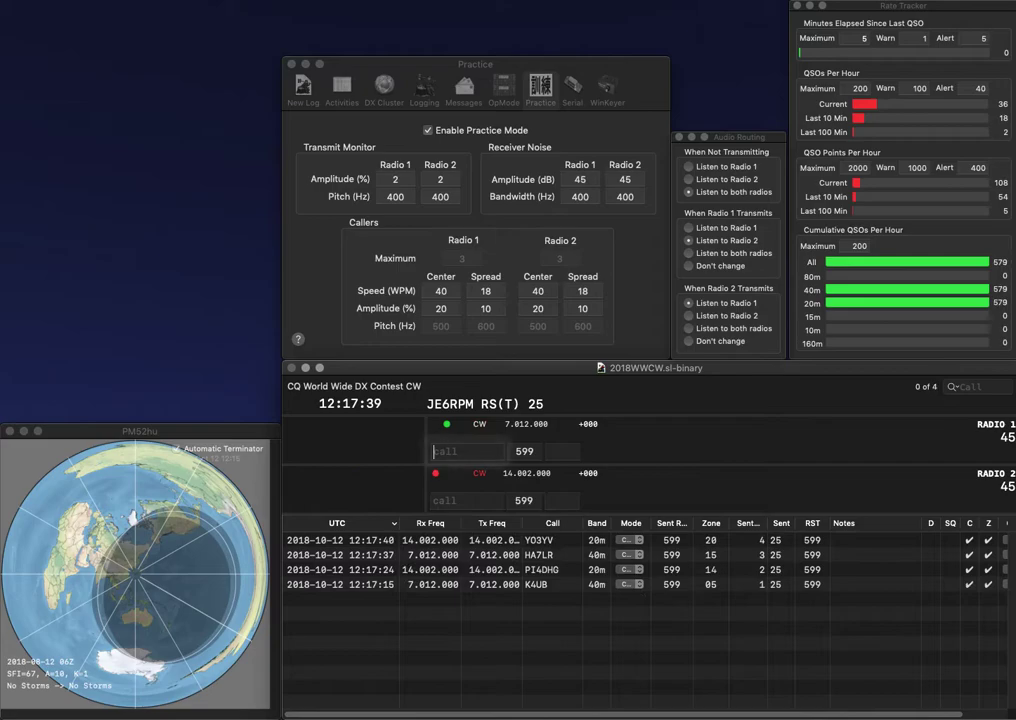
{"action": "type", "text": "VE3KJQ"}
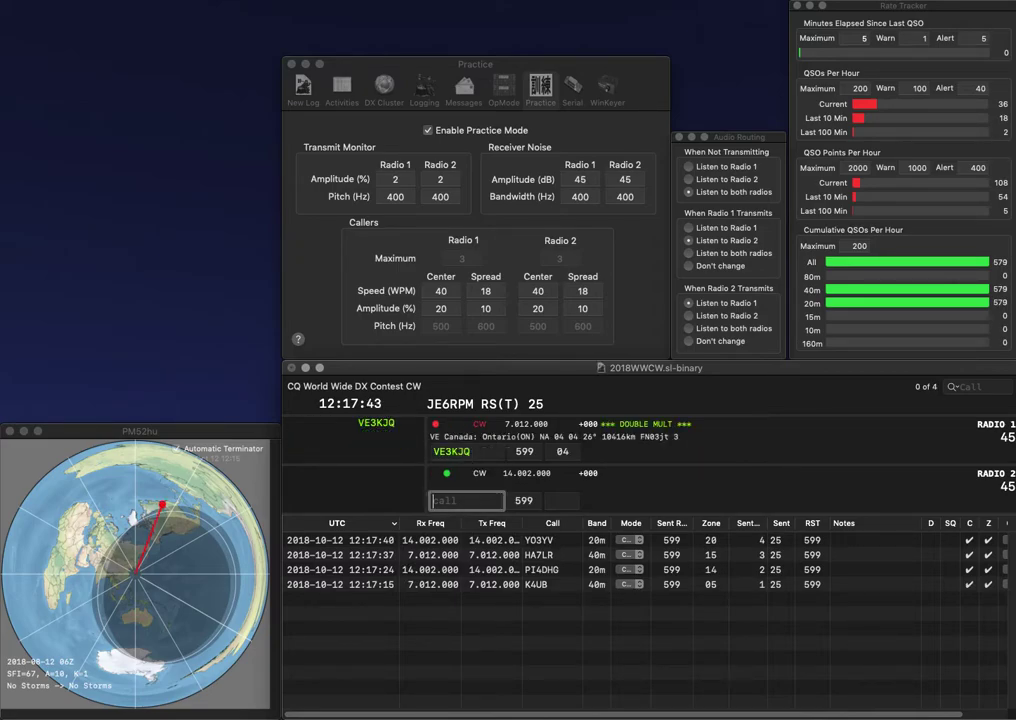
{"action": "key", "text": "Return"}
{"action": "type", "text": "K0AE"}
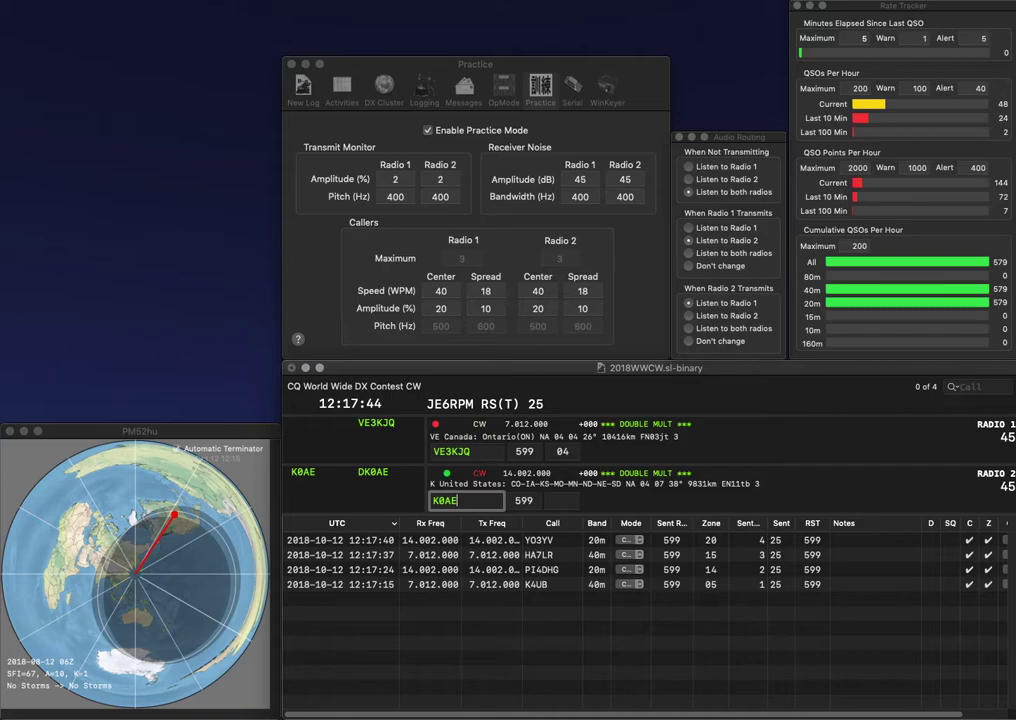
{"action": "key", "text": "Return"}
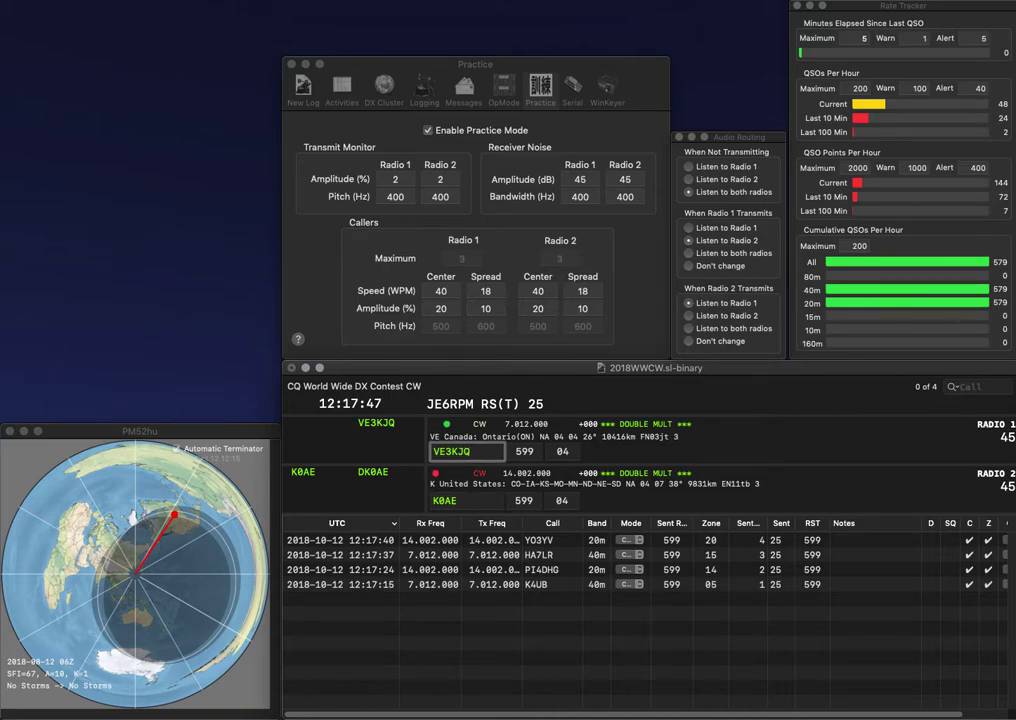
{"action": "key", "text": "Return"}
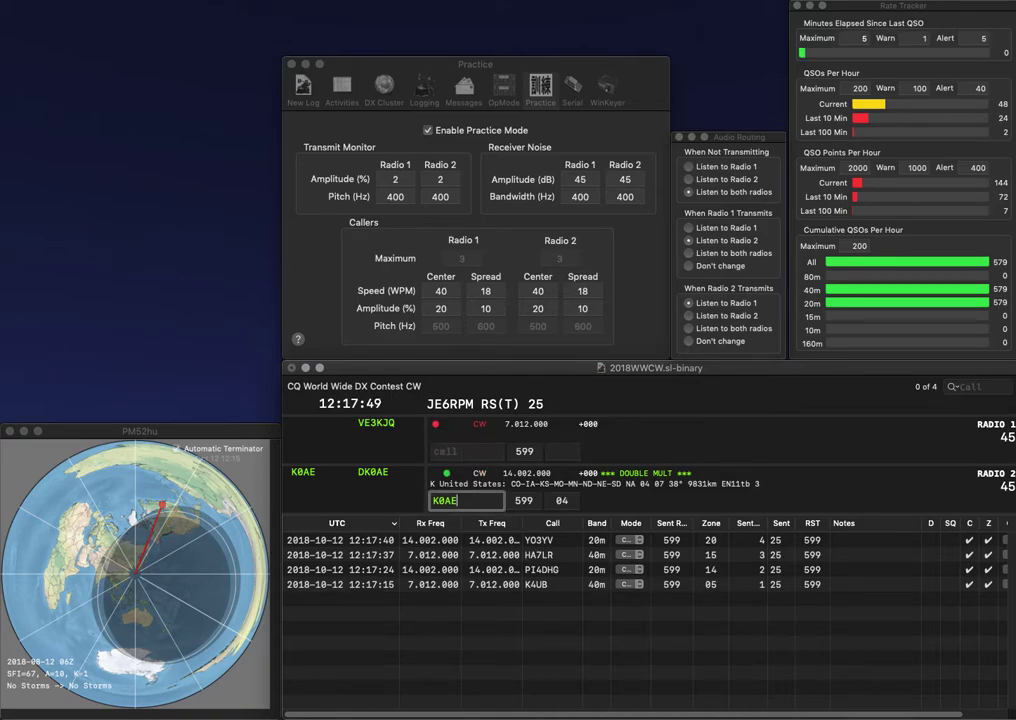
{"action": "key", "text": "Return"}
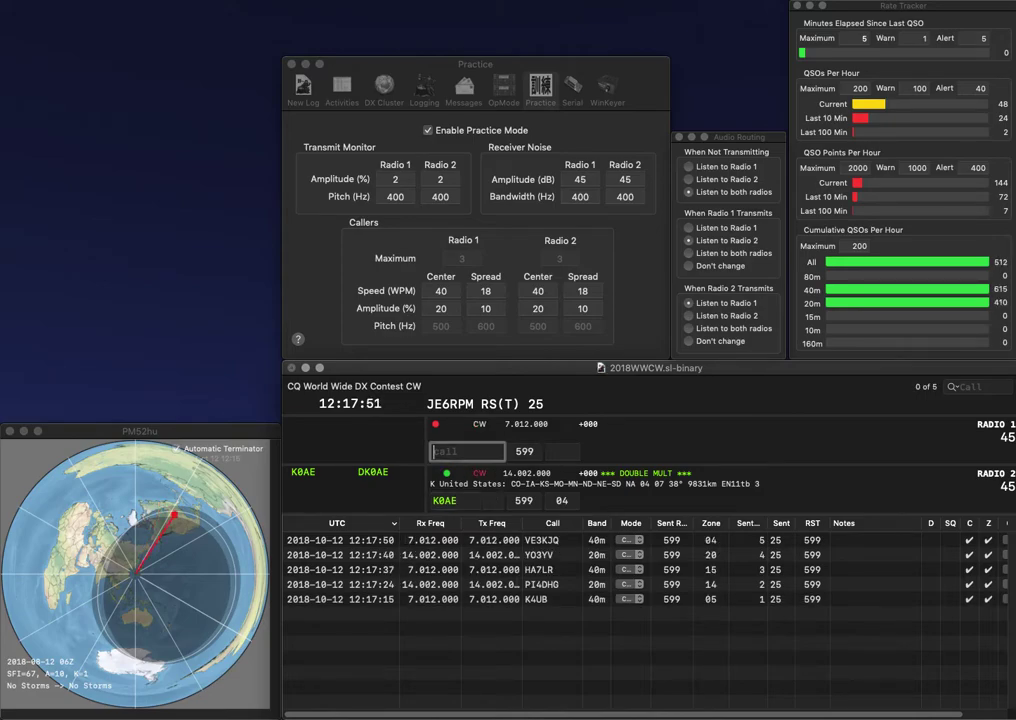
{"action": "type", "text": "W"}
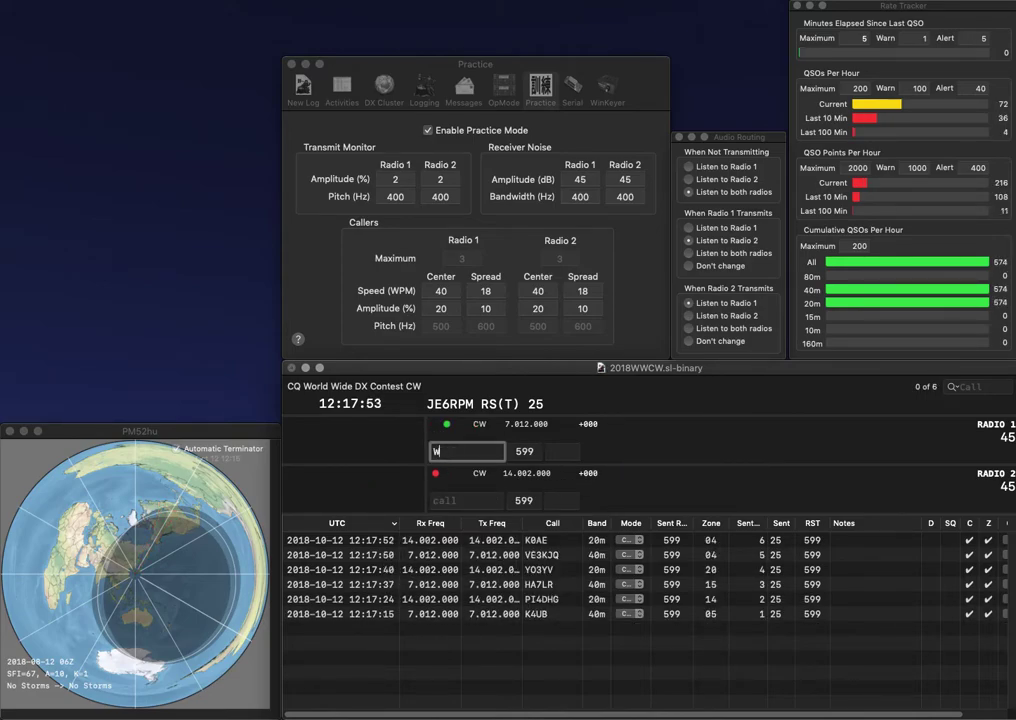
{"action": "type", "text": "5NGK"}
{"action": "key", "text": "Return"}
{"action": "type", "text": "JA4AVO"}
{"action": "key", "text": "Return"}
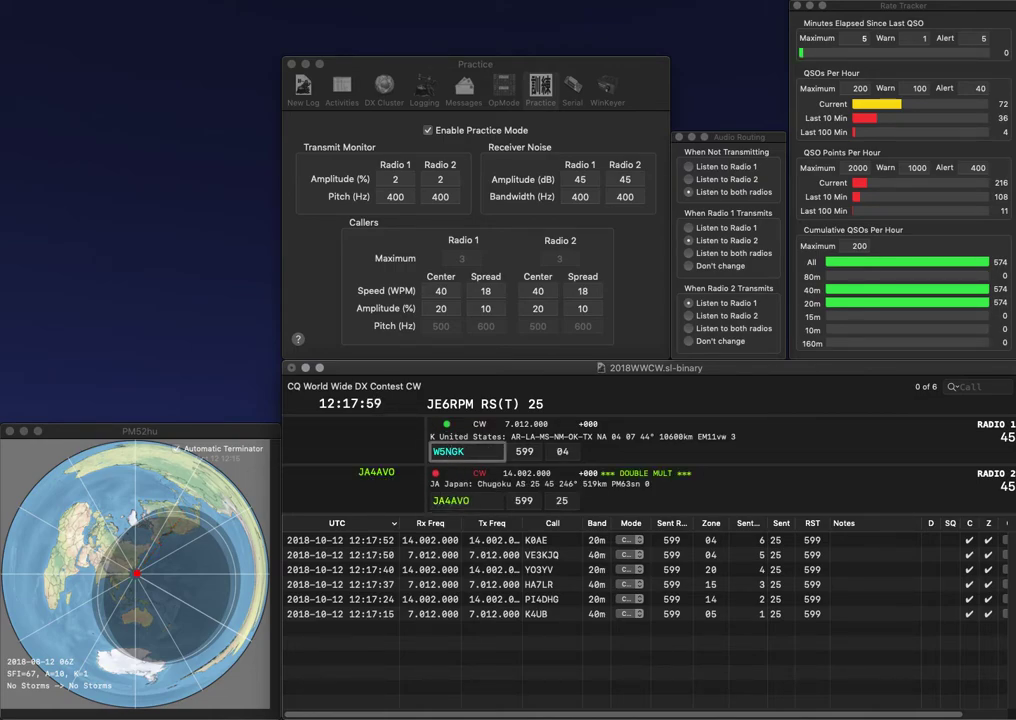
- Correct the Radio 1 call to W5NZK, and log JA4AVO on Radio 2 and W5NZK on Radio 1
{"action": "key", "text": "Left"}
{"action": "key", "text": "BackSpace"}
{"action": "type", "text": "Z"}
{"action": "key", "text": "Return"}
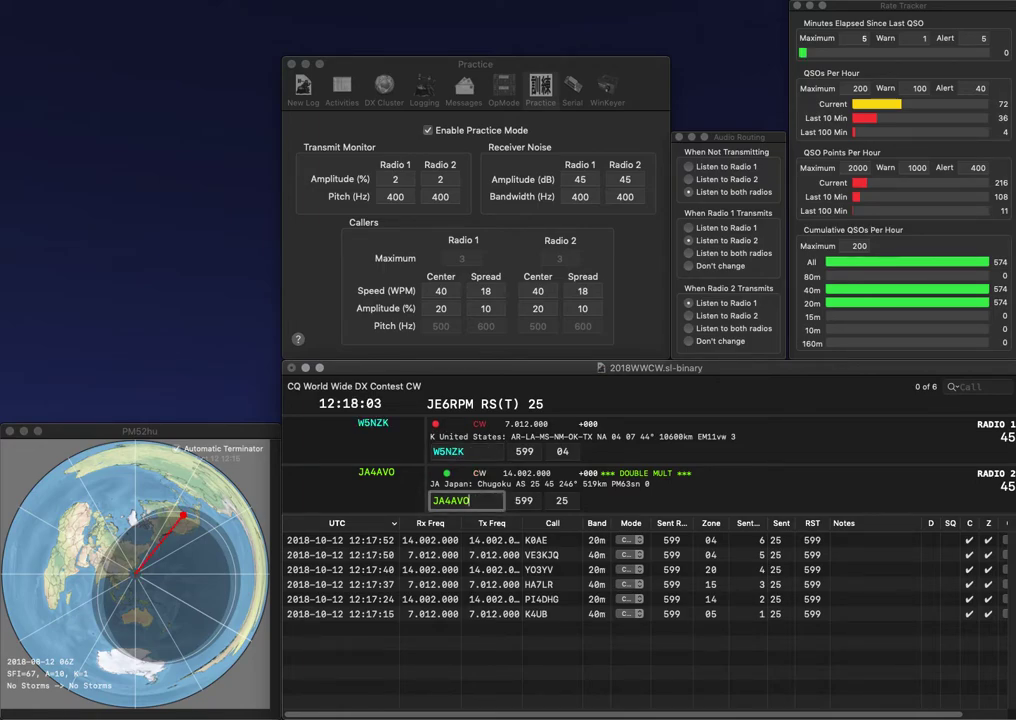
{"action": "key", "text": "Return"}
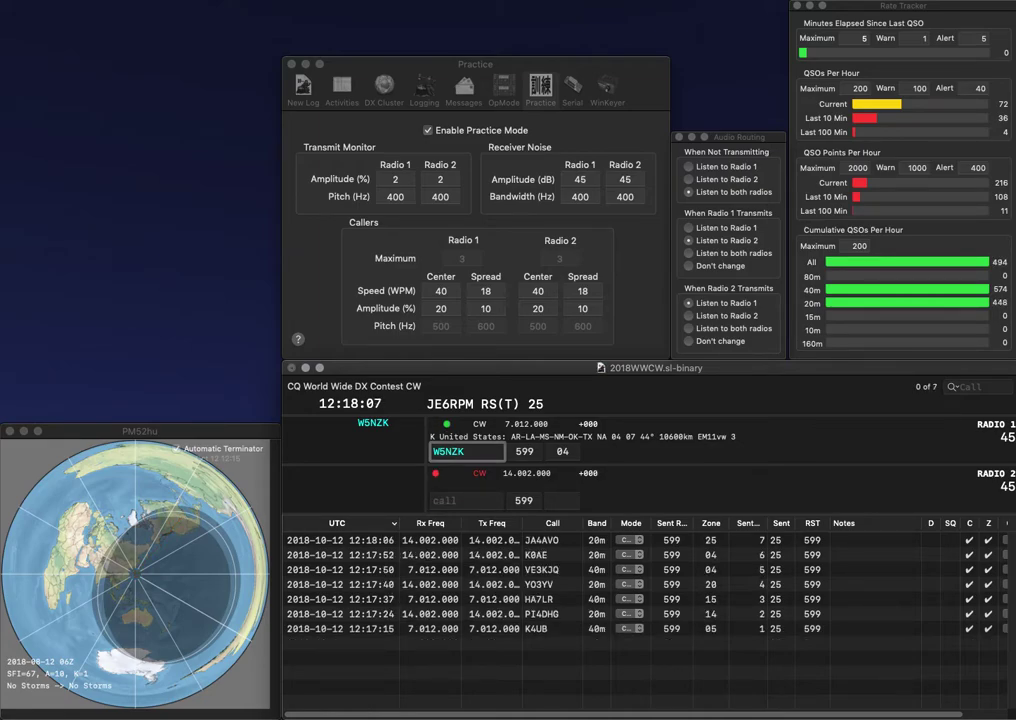
{"action": "key", "text": "Return"}
{"action": "type", "text": "3QET"}
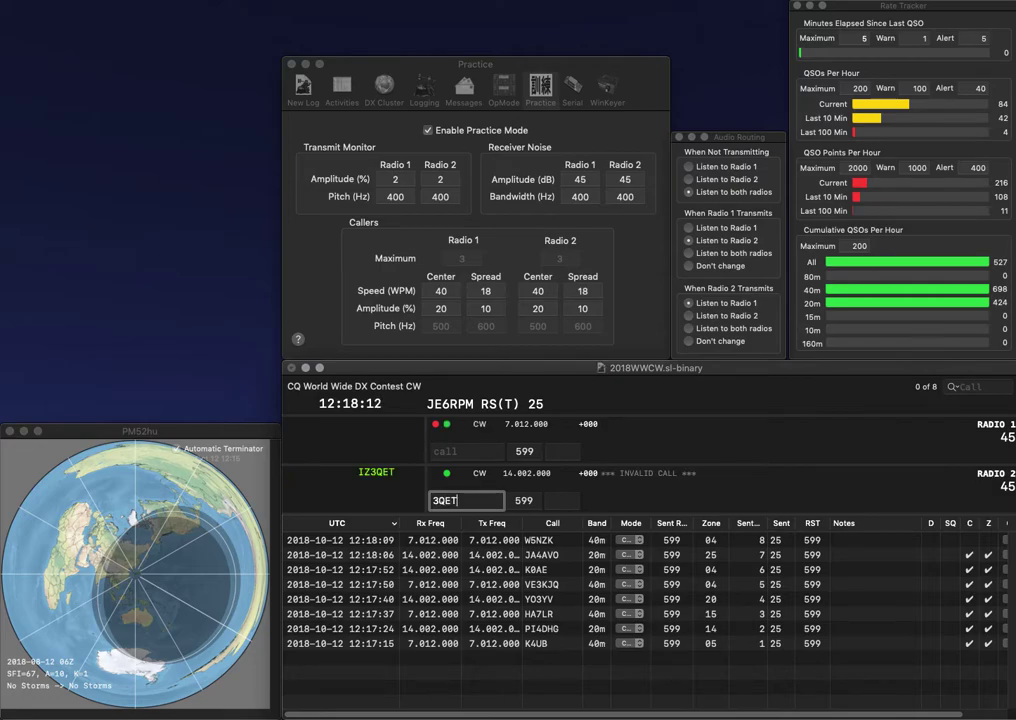
{"action": "key", "text": "Up"}
{"action": "type", "text": "KA2OUS"}
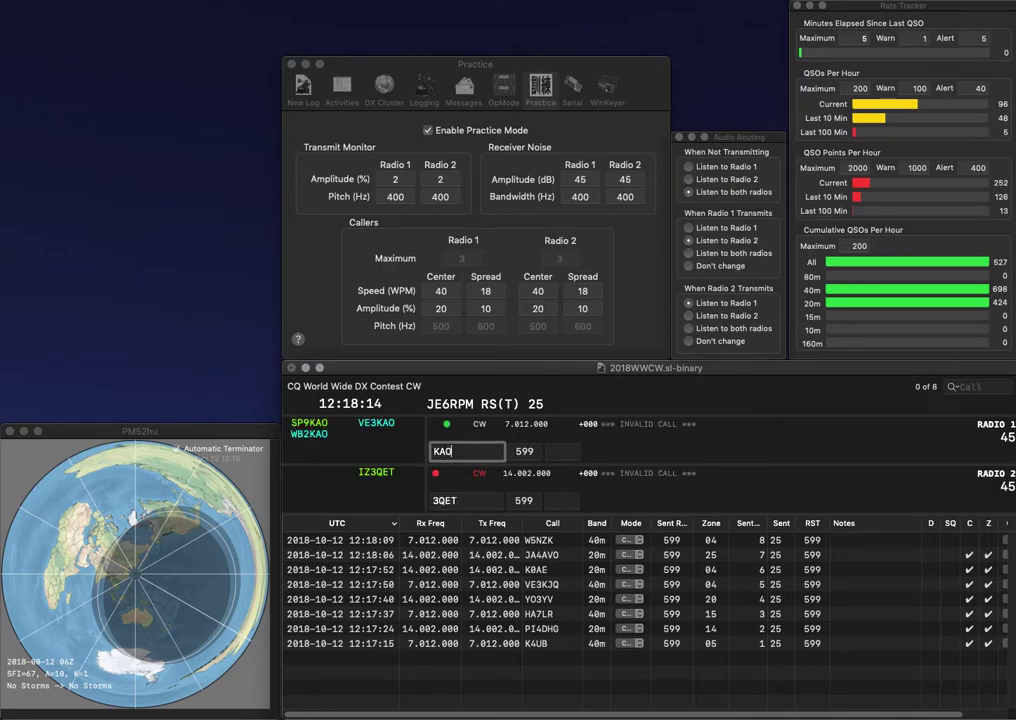
{"action": "key", "text": "Return"}
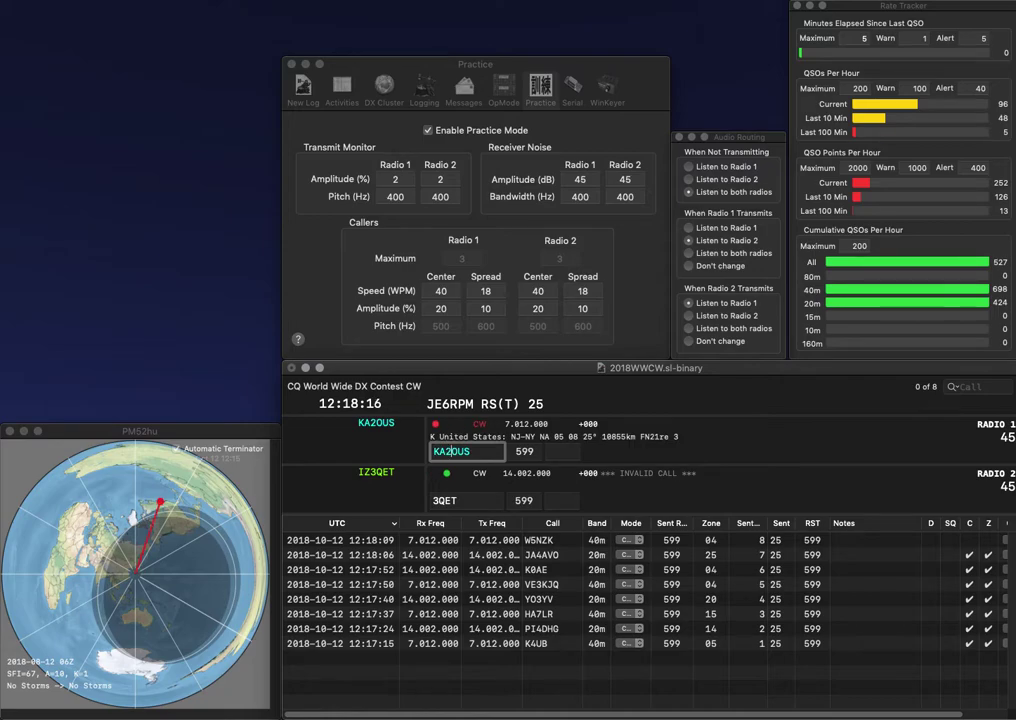
{"action": "key", "text": "Down"}
{"action": "type", "text": "IZ"}
{"action": "key", "text": "Return"}
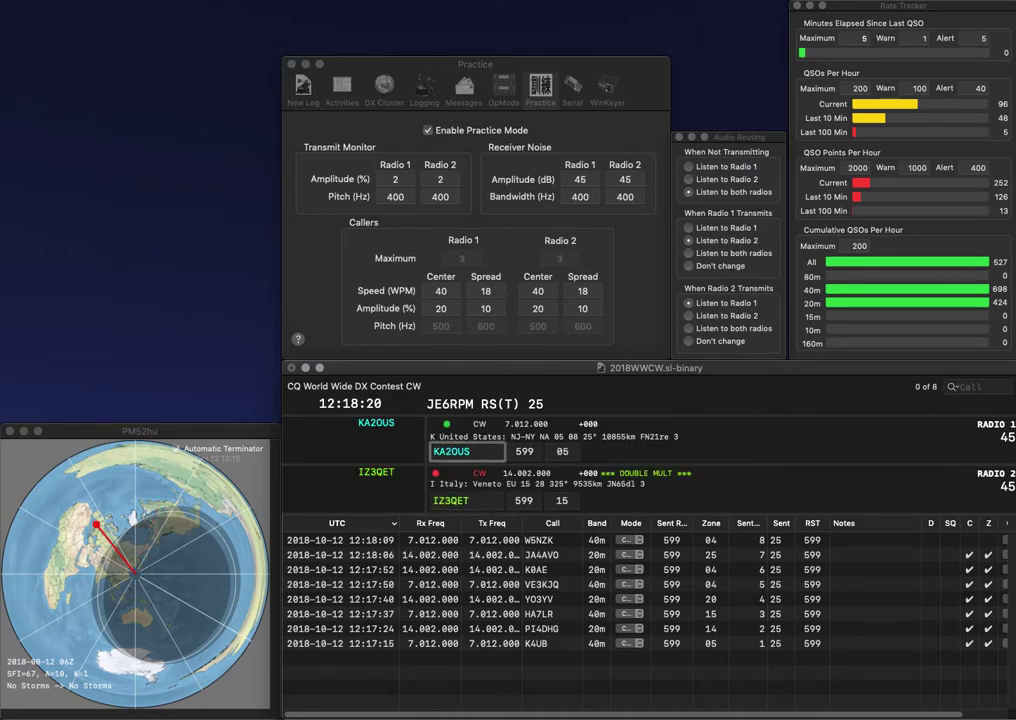
{"action": "key", "text": "Return"}
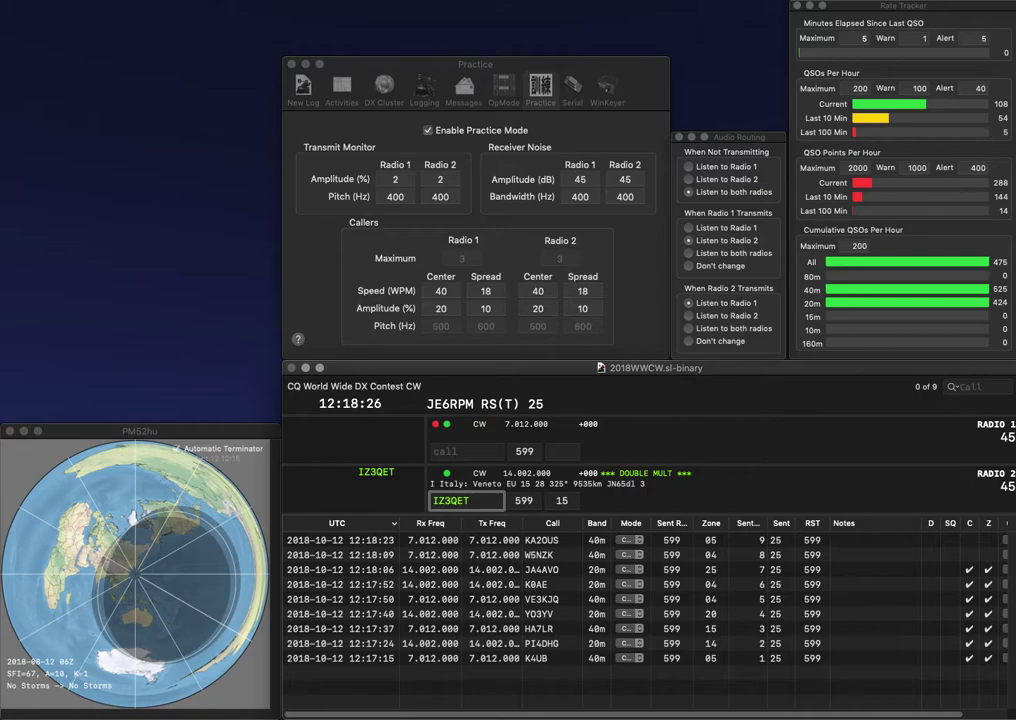
{"action": "key", "text": "Return"}
{"action": "type", "text": "G3SWH"}
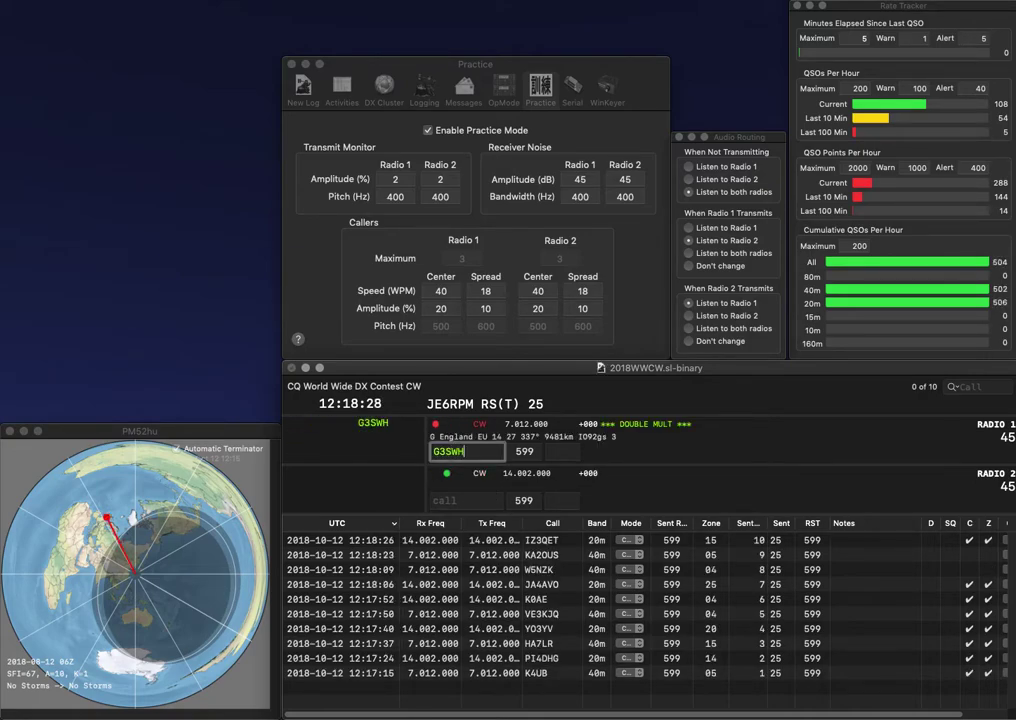
{"action": "key", "text": "Return"}
{"action": "type", "text": "OH5Y"}
{"action": "key", "text": "Return"}
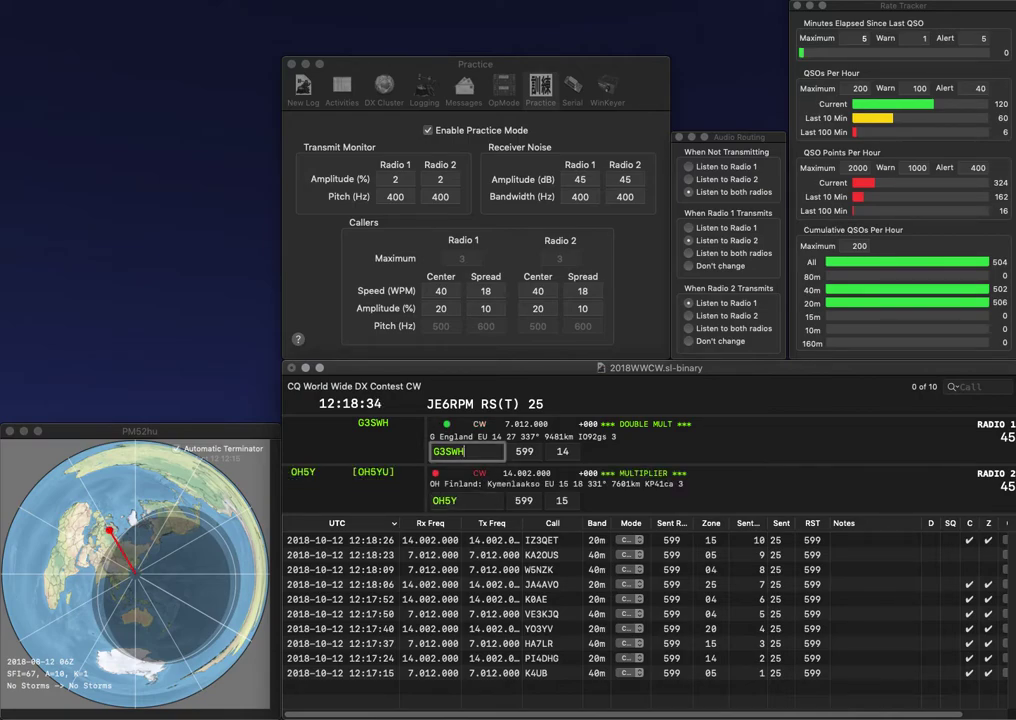
{"action": "key", "text": "Return"}
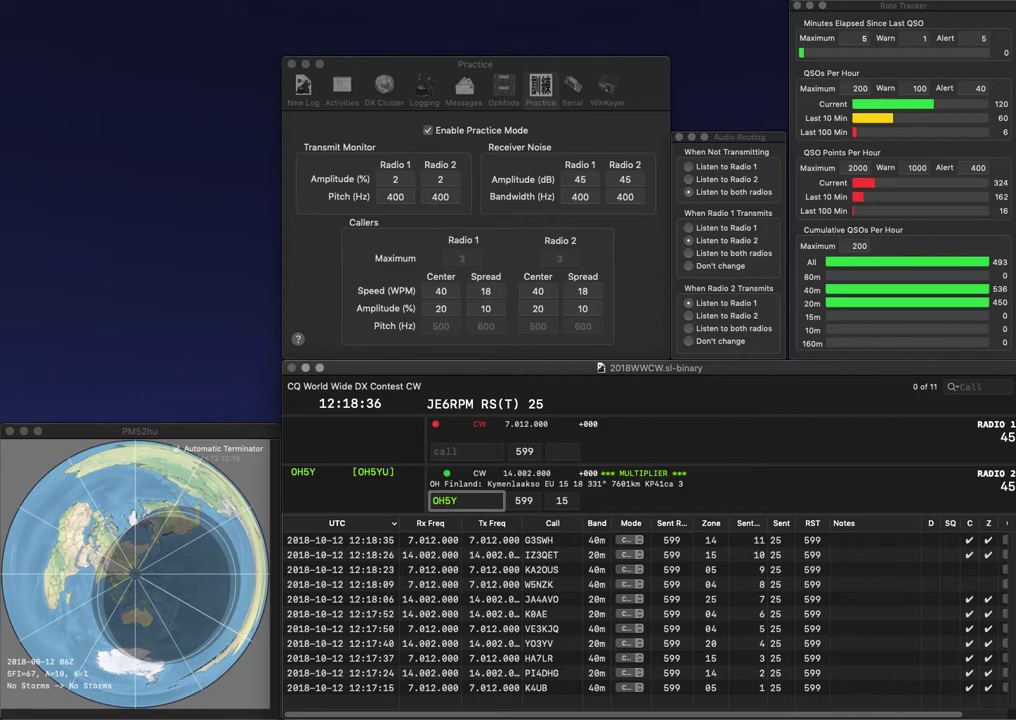
{"action": "key", "text": "Return"}
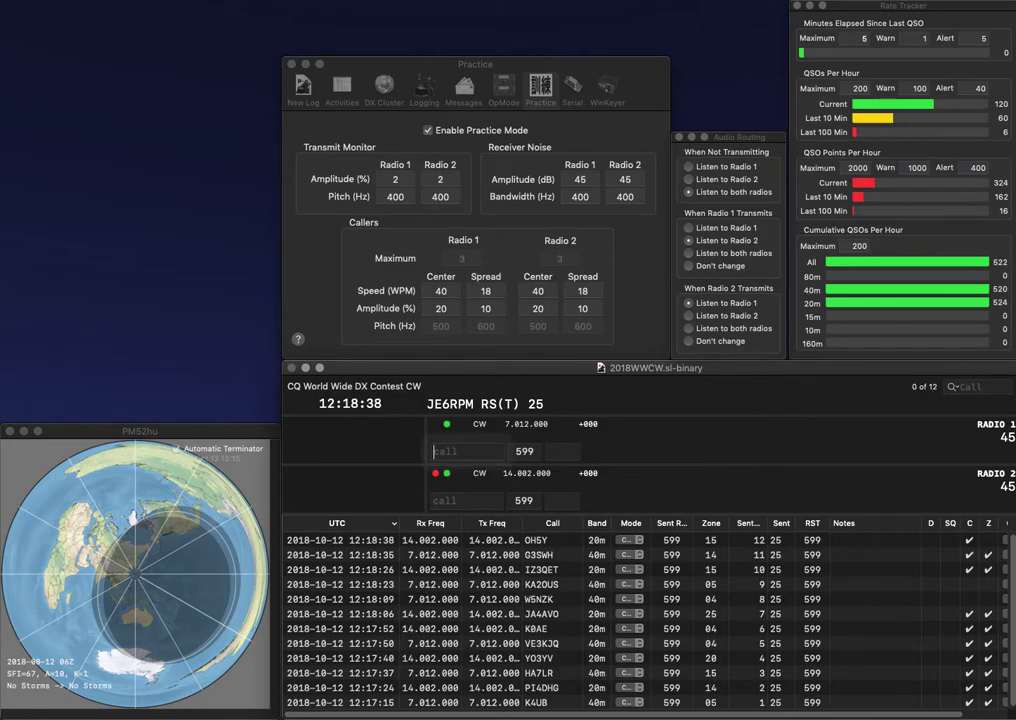
- Enter ED7B on Radio 1 and AG6BJ on Radio 2, and log both contacts
{"action": "type", "text": "ED7B"}
{"action": "key", "text": "Return"}
{"action": "type", "text": "AG6"}
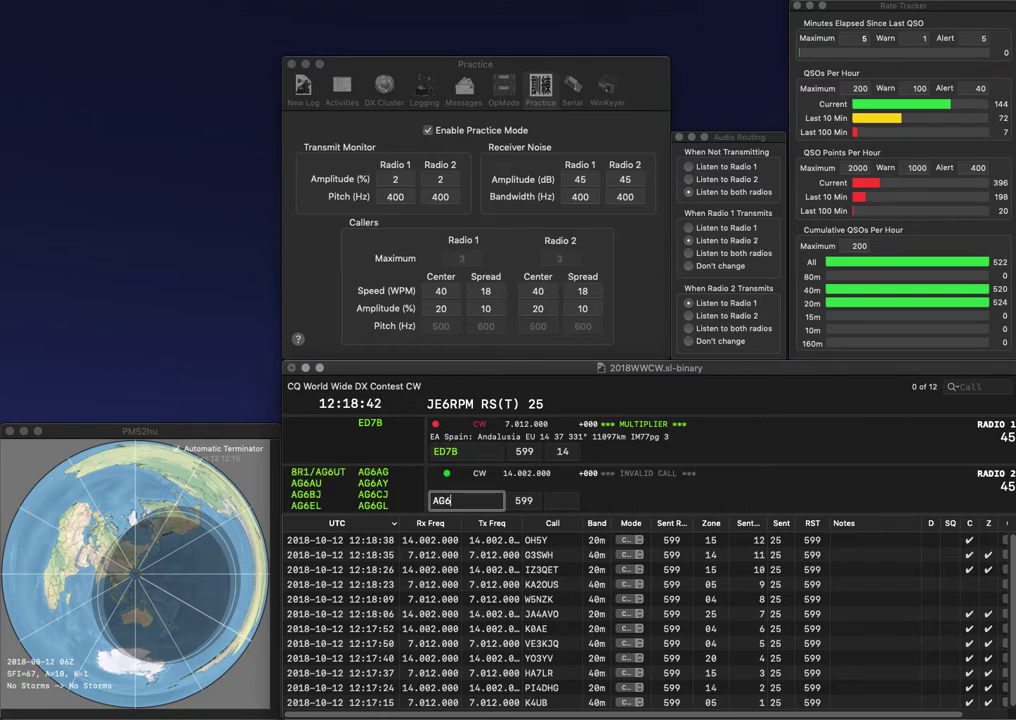
{"action": "type", "text": "BJ"}
{"action": "key", "text": "Return"}
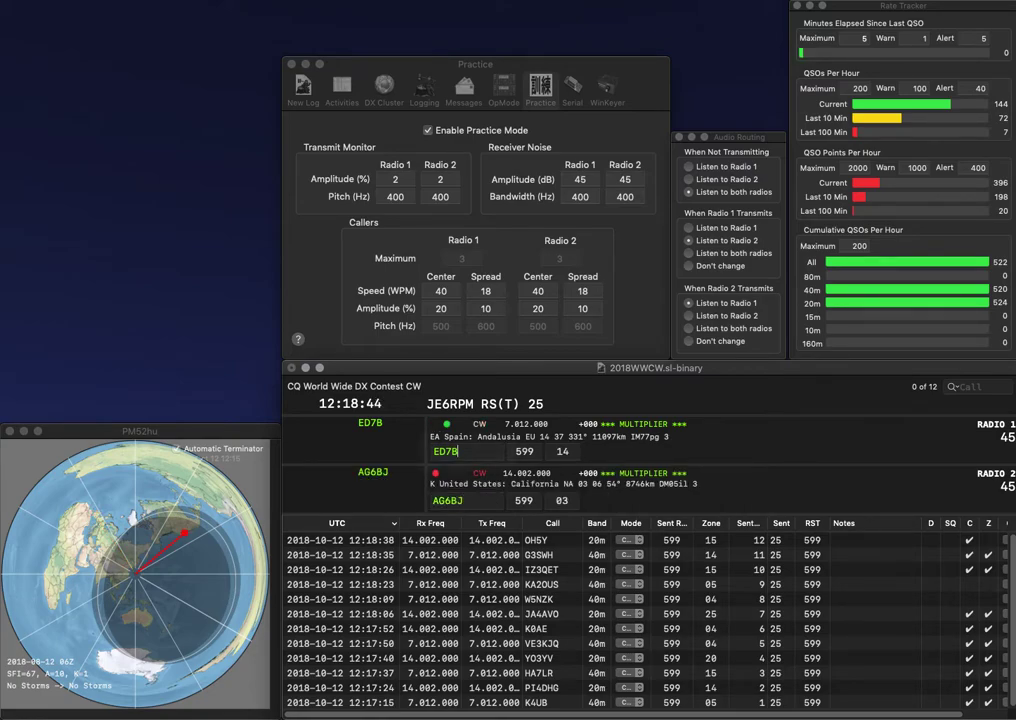
{"action": "key", "text": "Return"}
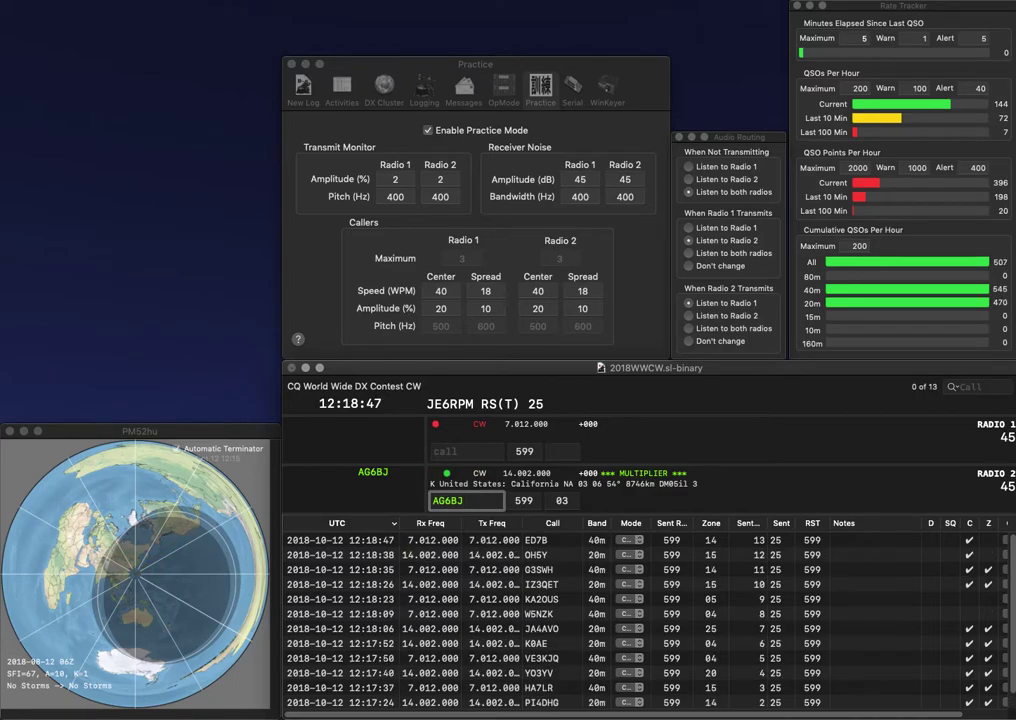
{"action": "key", "text": "Return"}
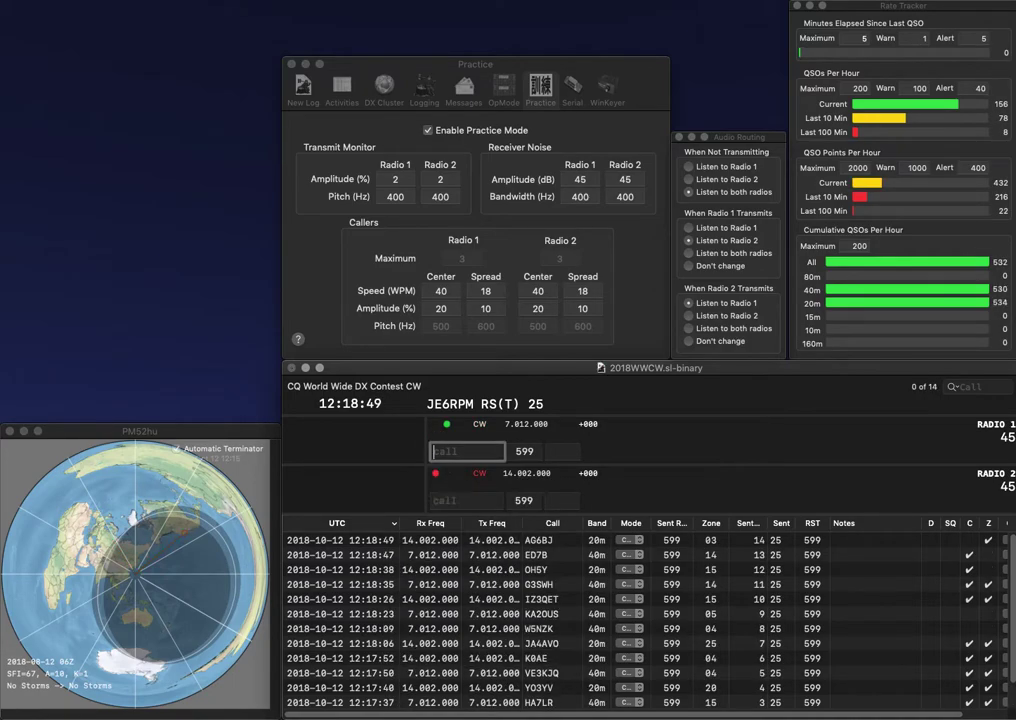
- Enter the partial call EA on Radio 1 and the partial call PA on Radio 2
{"action": "key", "text": "BackSpace"}
{"action": "key", "text": "BackSpace"}
{"action": "type", "text": "EA"}
{"action": "key", "text": "Return"}
{"action": "type", "text": "PA"}
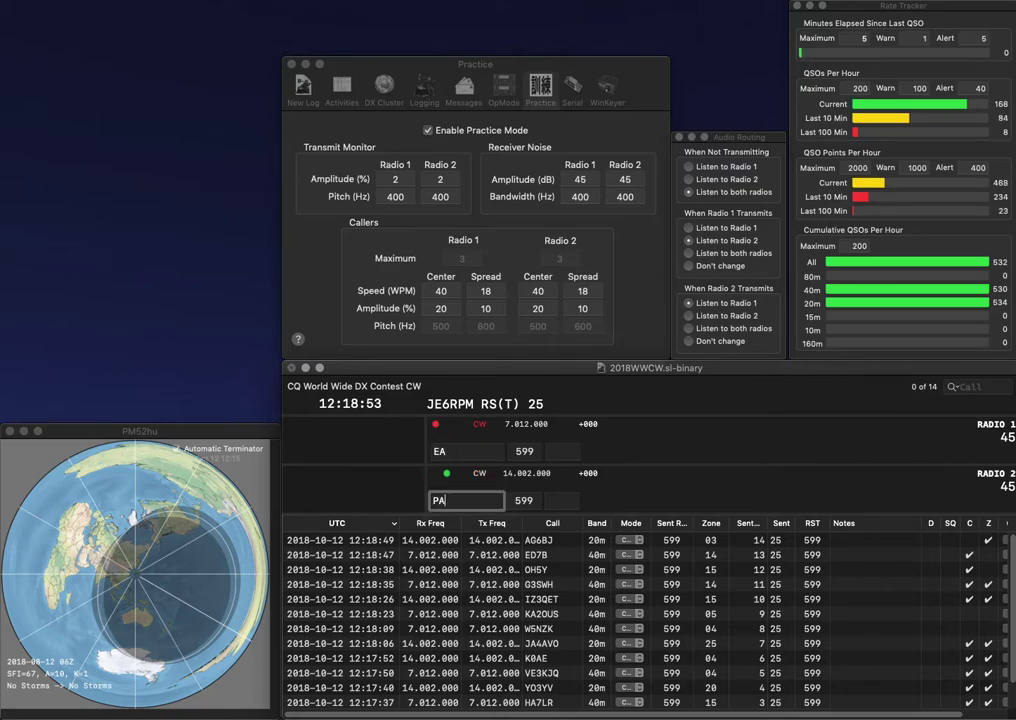
{"action": "key", "text": "Return"}
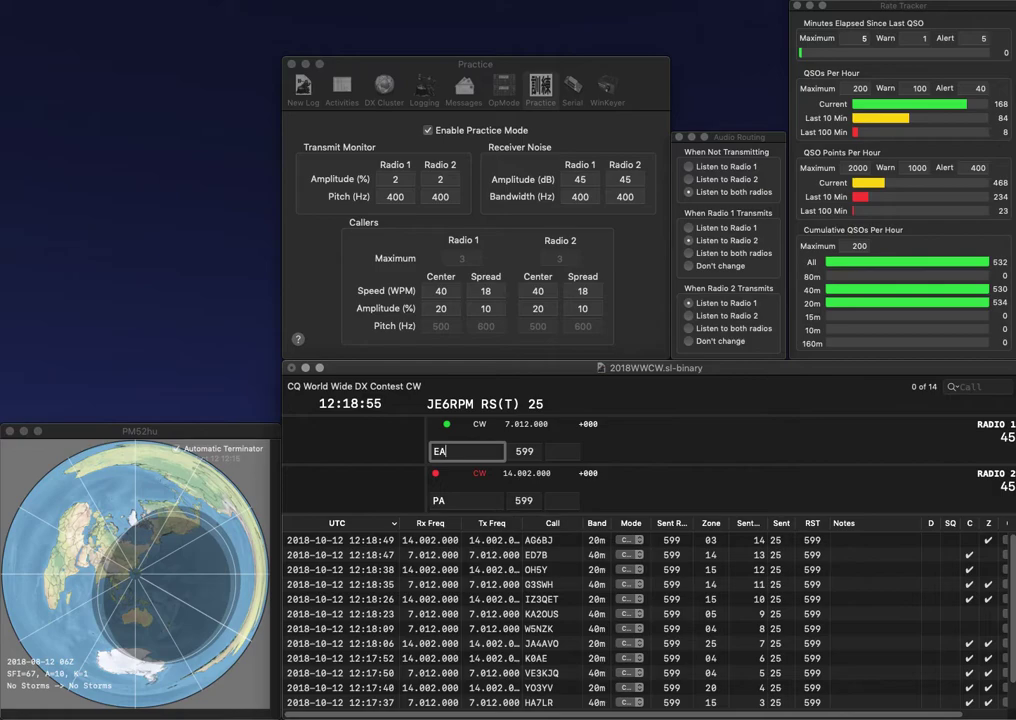
{"action": "type", "text": "7KP"}
{"action": "key", "text": "Return"}
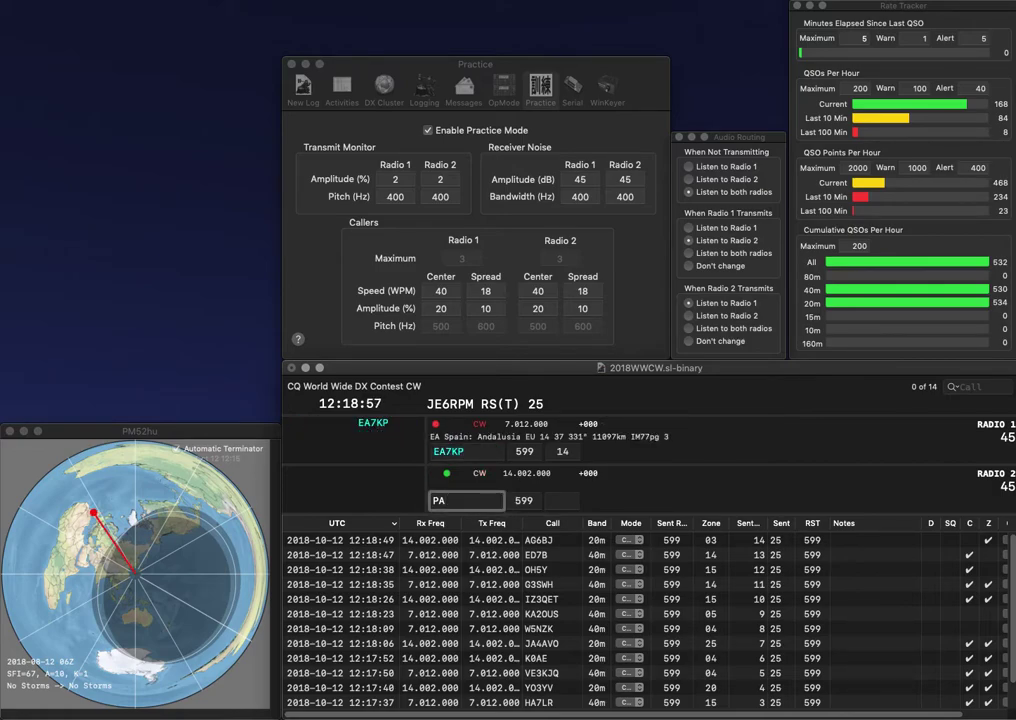
{"action": "type", "text": "6AA"}
{"action": "key", "text": "Return"}
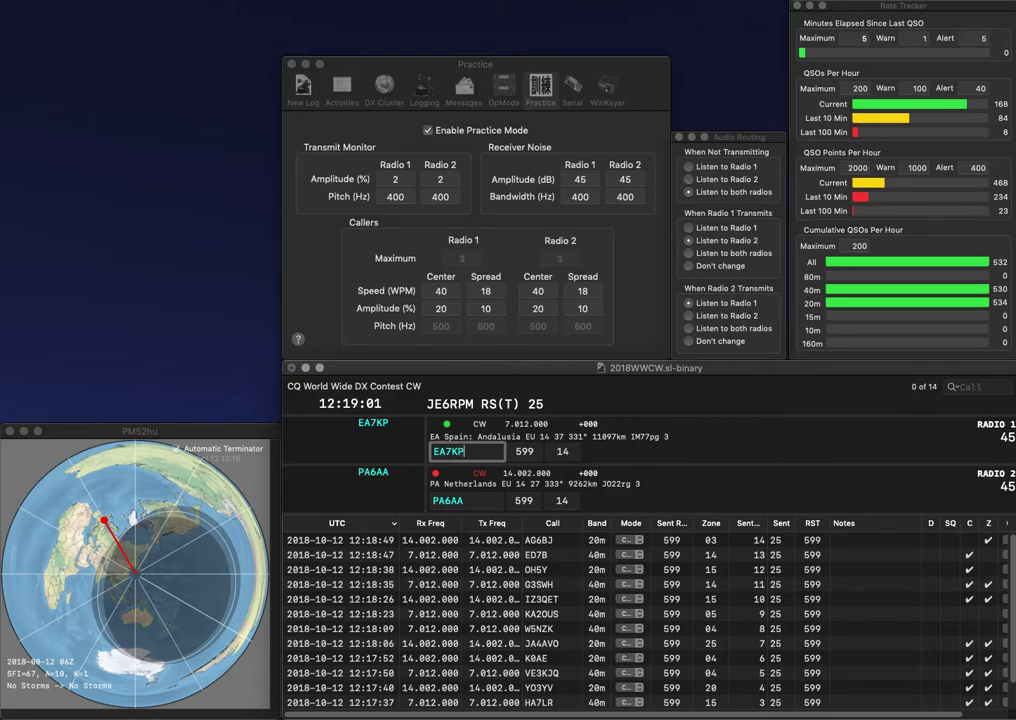
{"action": "key", "text": "Return"}
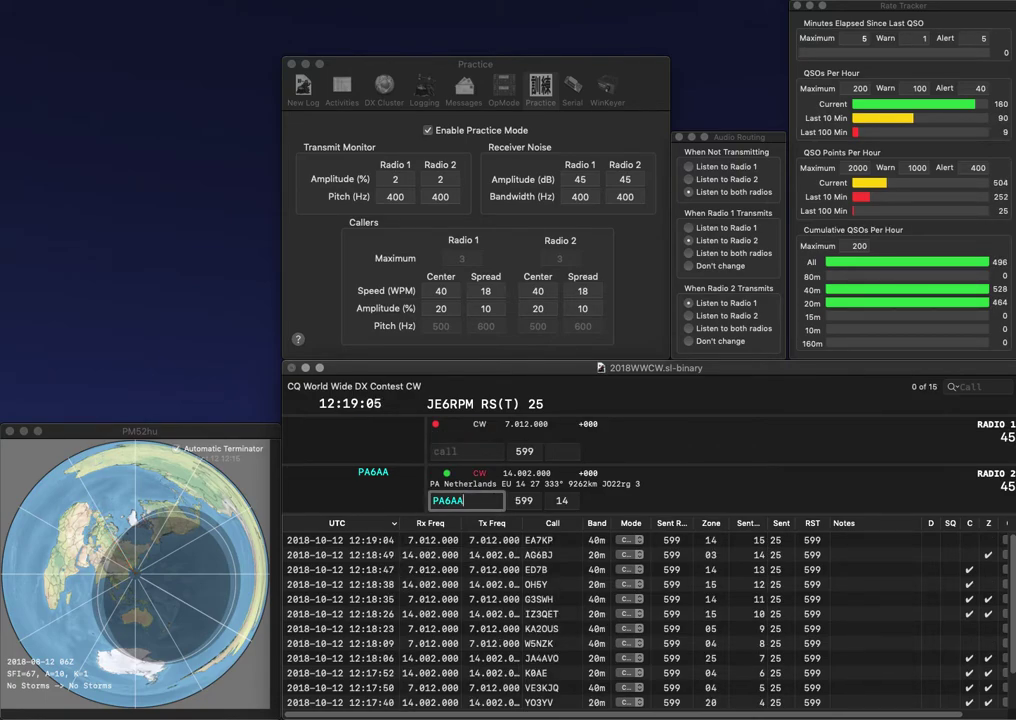
{"action": "key", "text": "Return"}
{"action": "type", "text": "W4"}
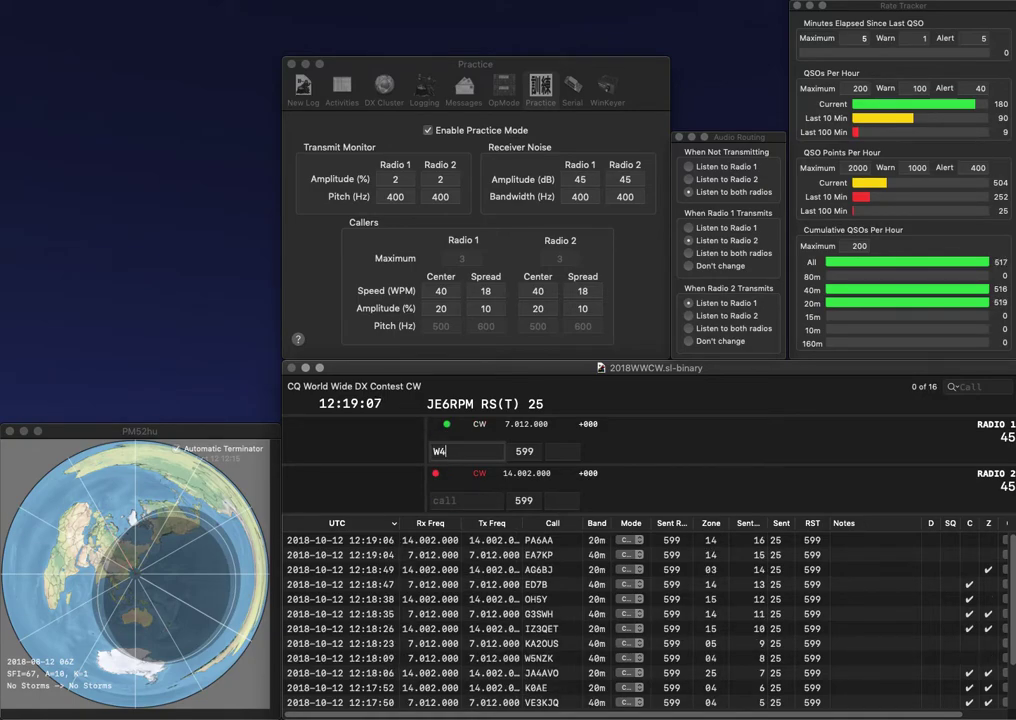
{"action": "type", "text": "DQ"}
{"action": "key", "text": "Return"}
{"action": "type", "text": "AF7KE"}
{"action": "key", "text": "Return"}
{"action": "key", "text": "Left"}
{"action": "key", "text": "BackSpace"}
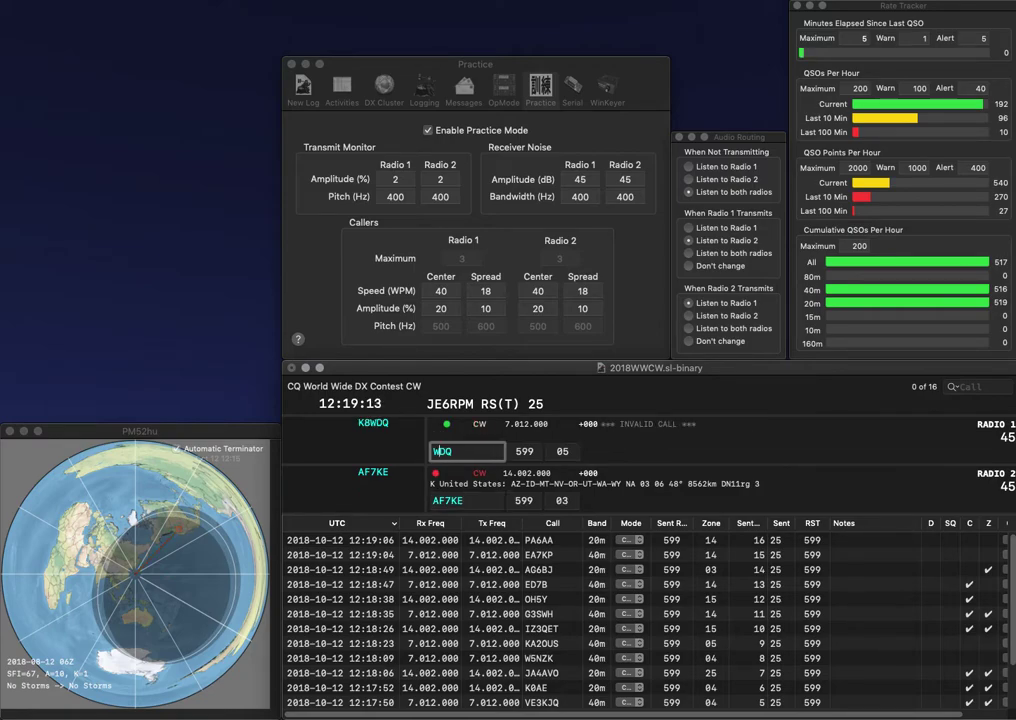
{"action": "type", "text": "3"}
{"action": "key", "text": "Return"}
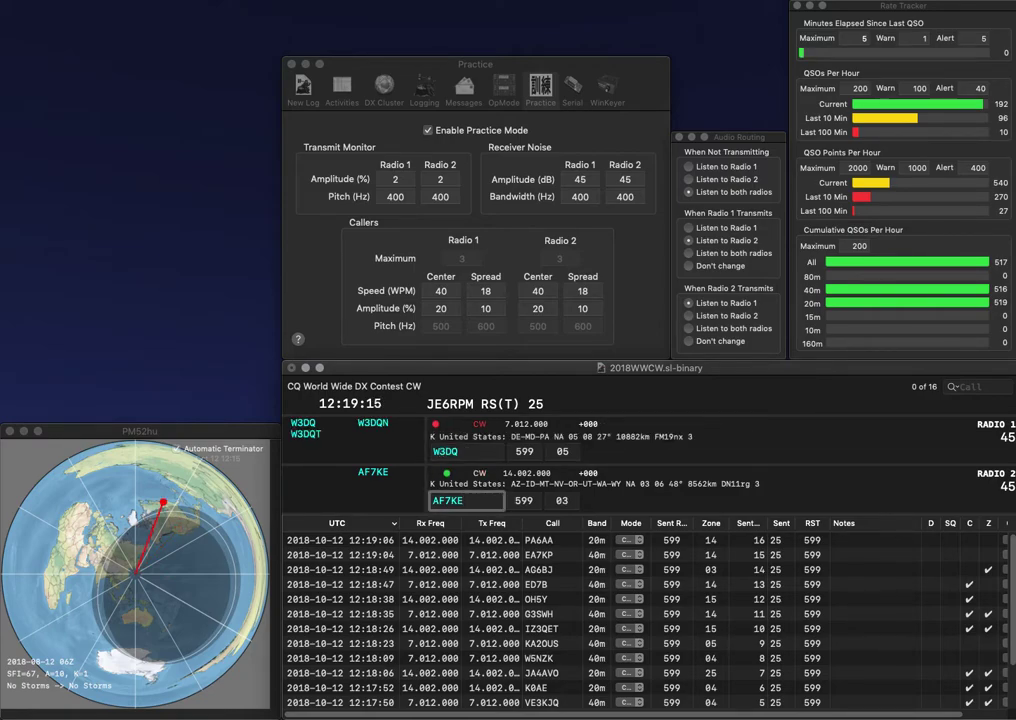
{"action": "key", "text": "Return"}
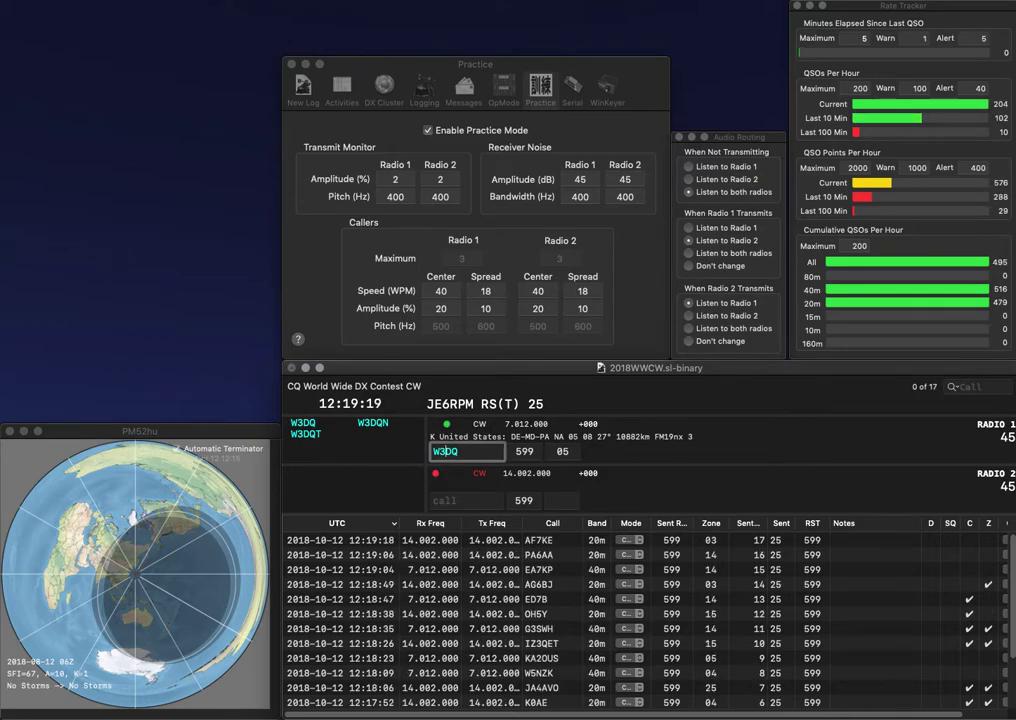
{"action": "key", "text": "Return"}
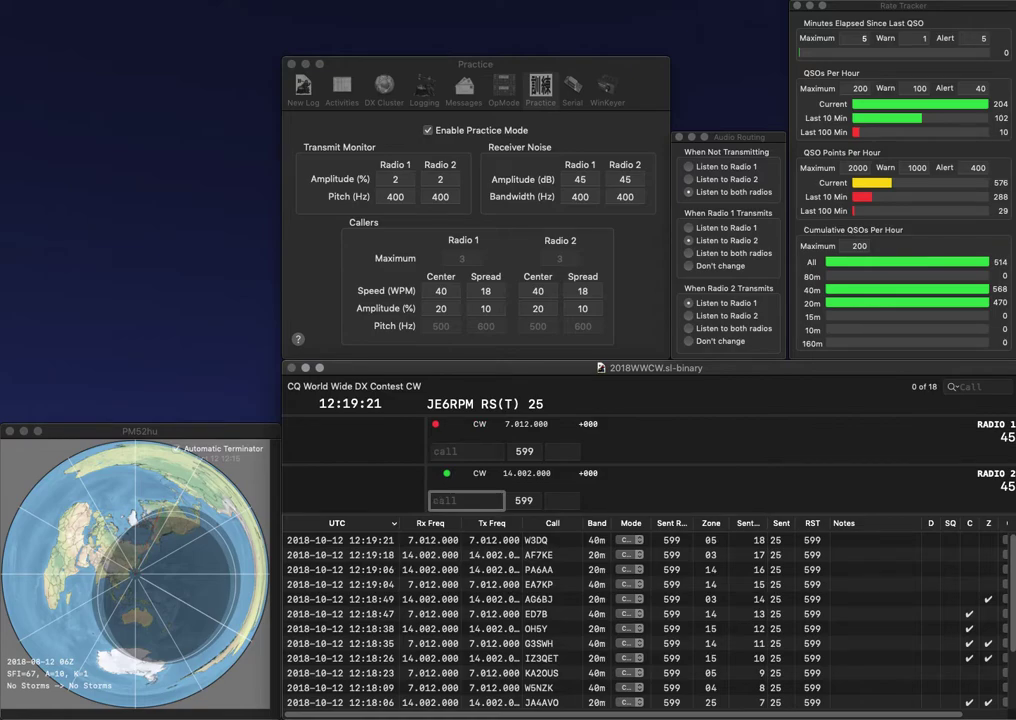
- Enter the partial call 0UR on Radio 2 and the partial call GG on Radio 1
{"action": "type", "text": "0UR"}
{"action": "key", "text": "Return"}
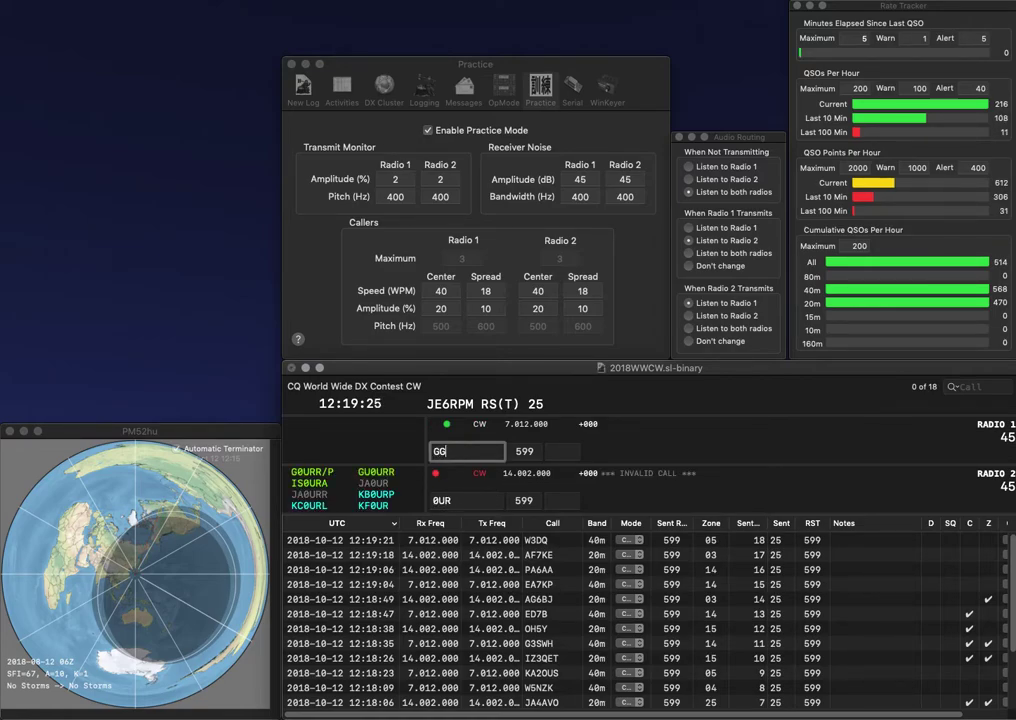
{"action": "key", "text": "Return"}
{"action": "type", "text": "KF"}
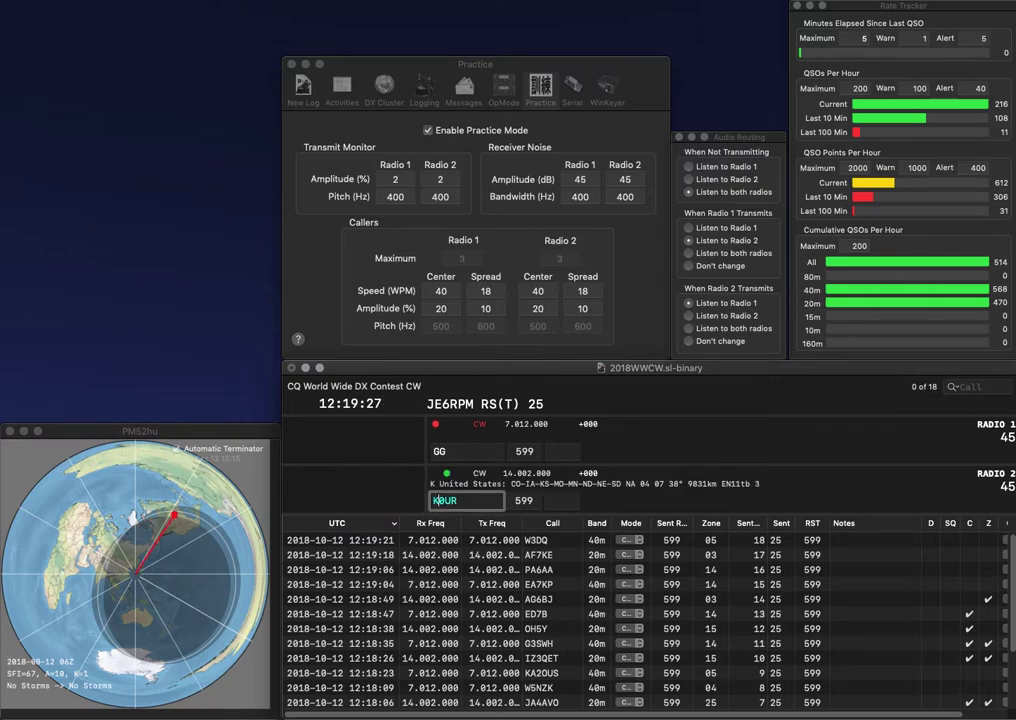
{"action": "left_click", "coordinate": [435, 451]}
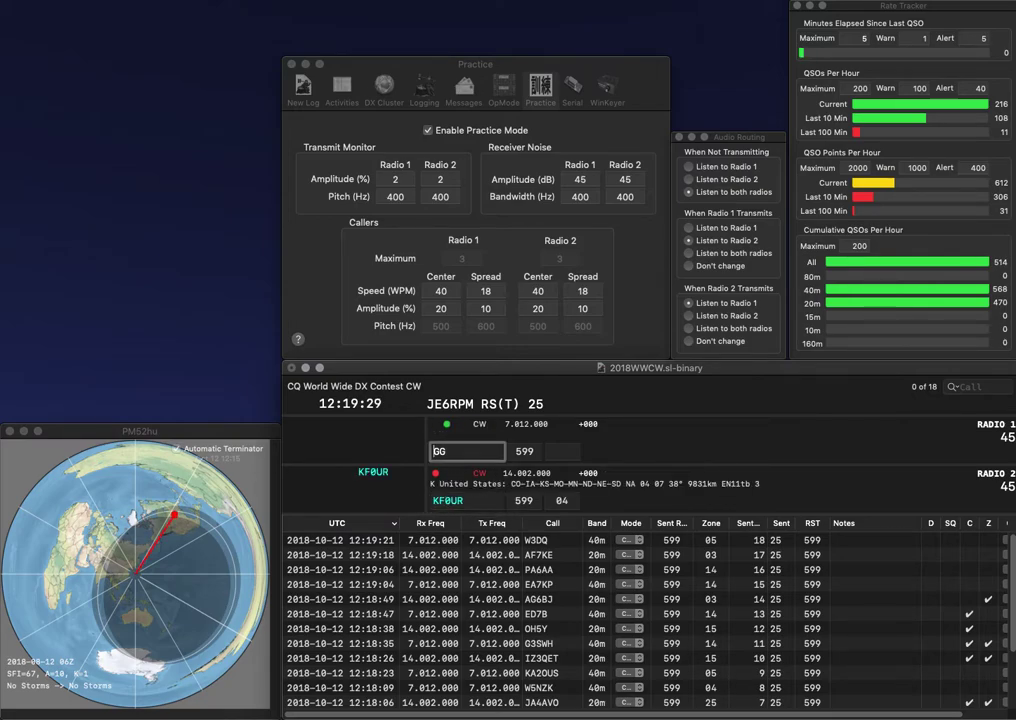
{"action": "type", "text": "AB4"}
{"action": "key", "text": "Return"}
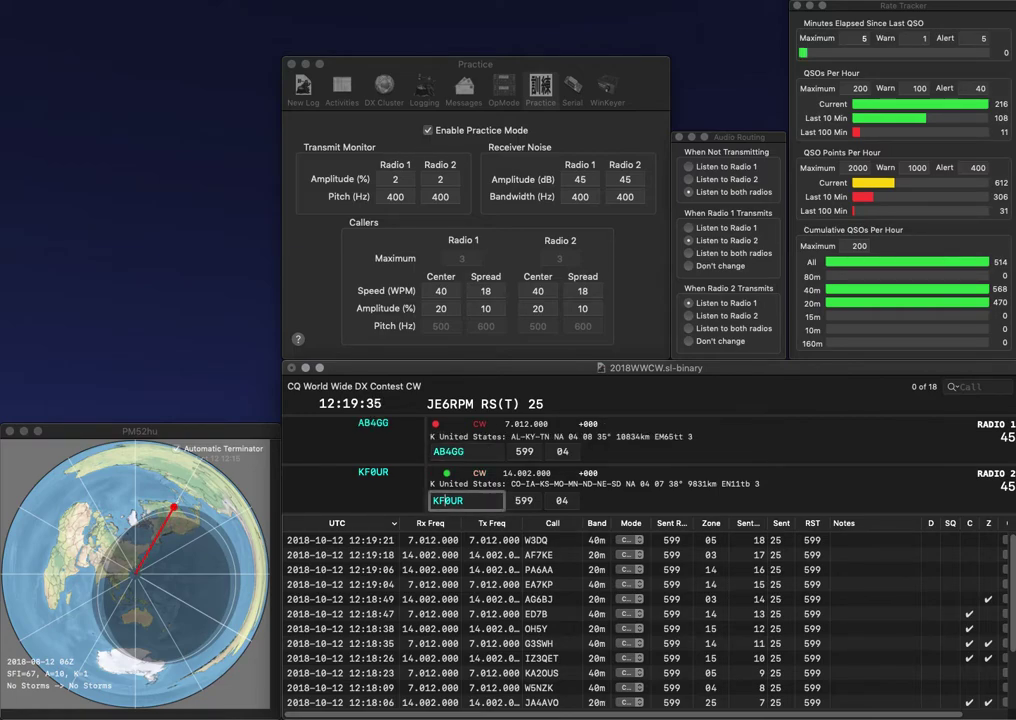
{"action": "key", "text": "Return"}
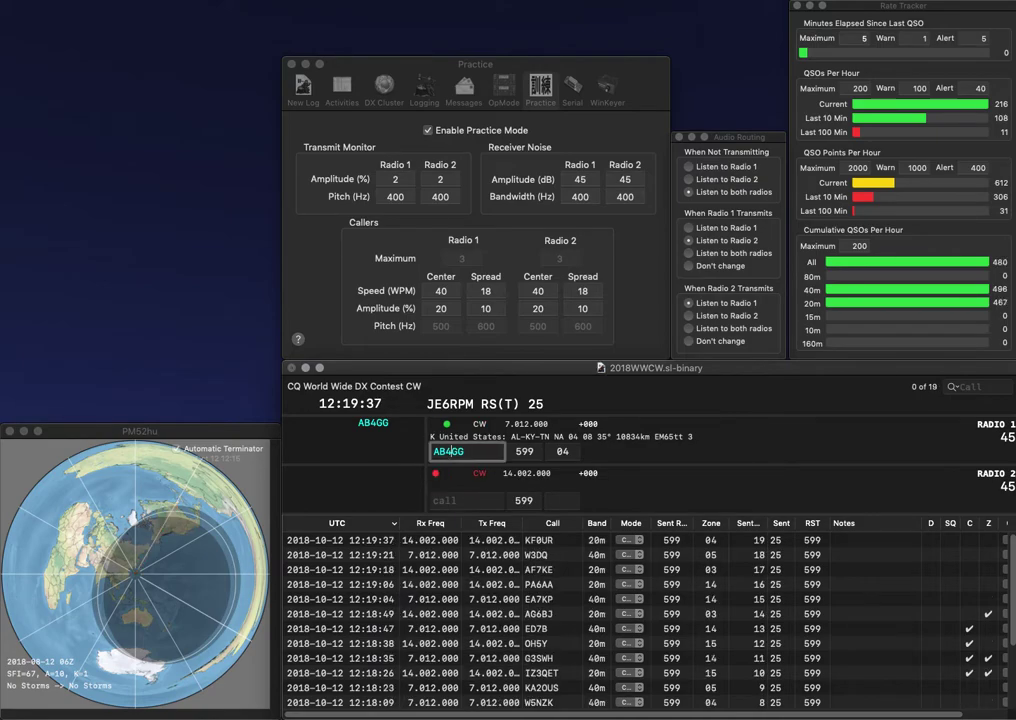
{"action": "key", "text": "Return"}
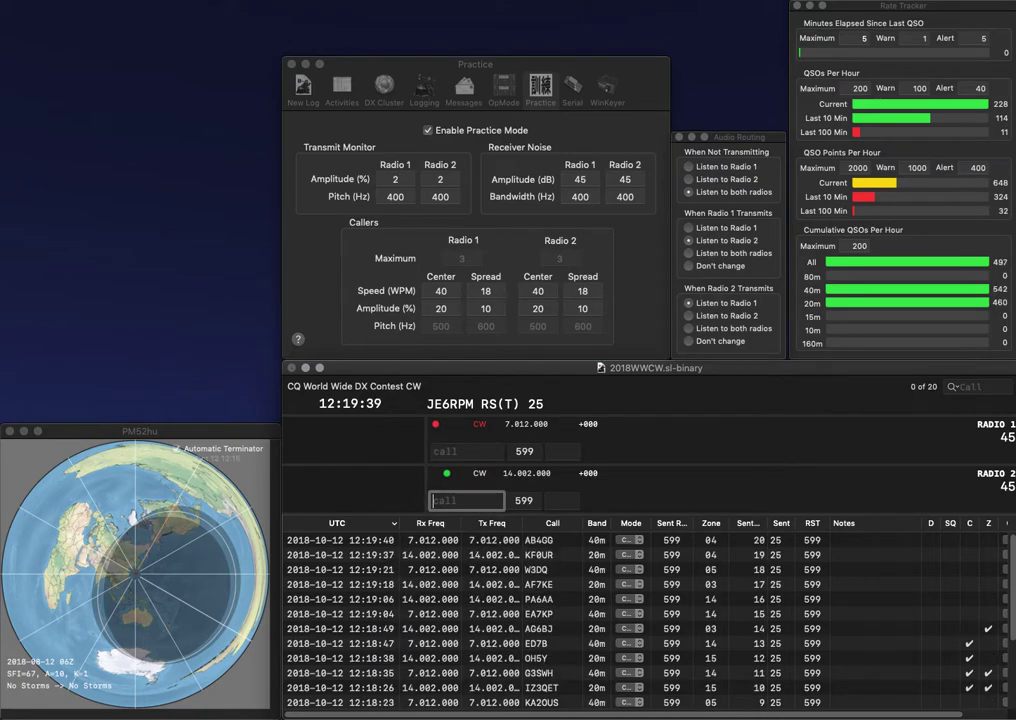
- Enter UO2DX on Radio 2 and the partial call ZZ on Radio 1
{"action": "type", "text": "UO2"}
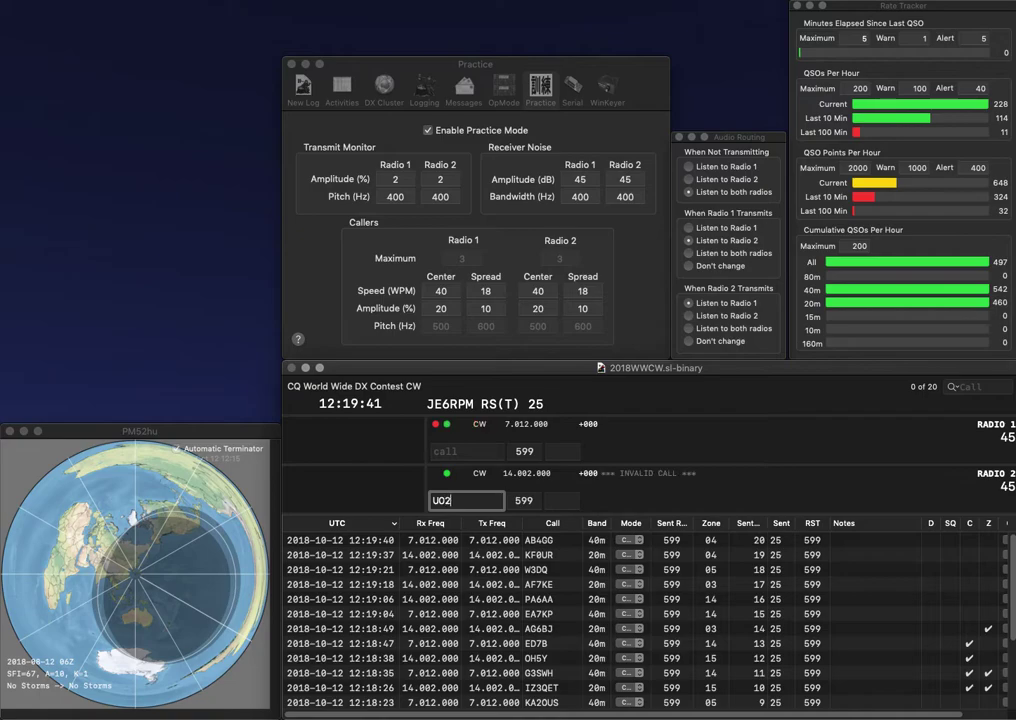
{"action": "type", "text": "DX"}
{"action": "key", "text": "Return"}
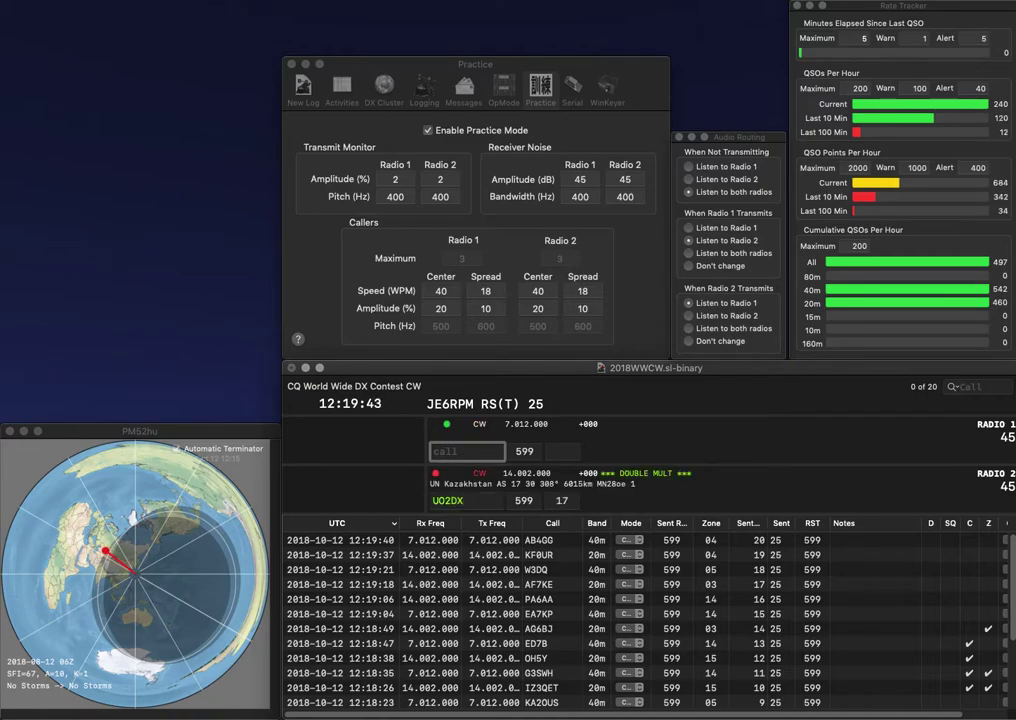
{"action": "type", "text": "ZZ"}
{"action": "key", "text": "Return"}
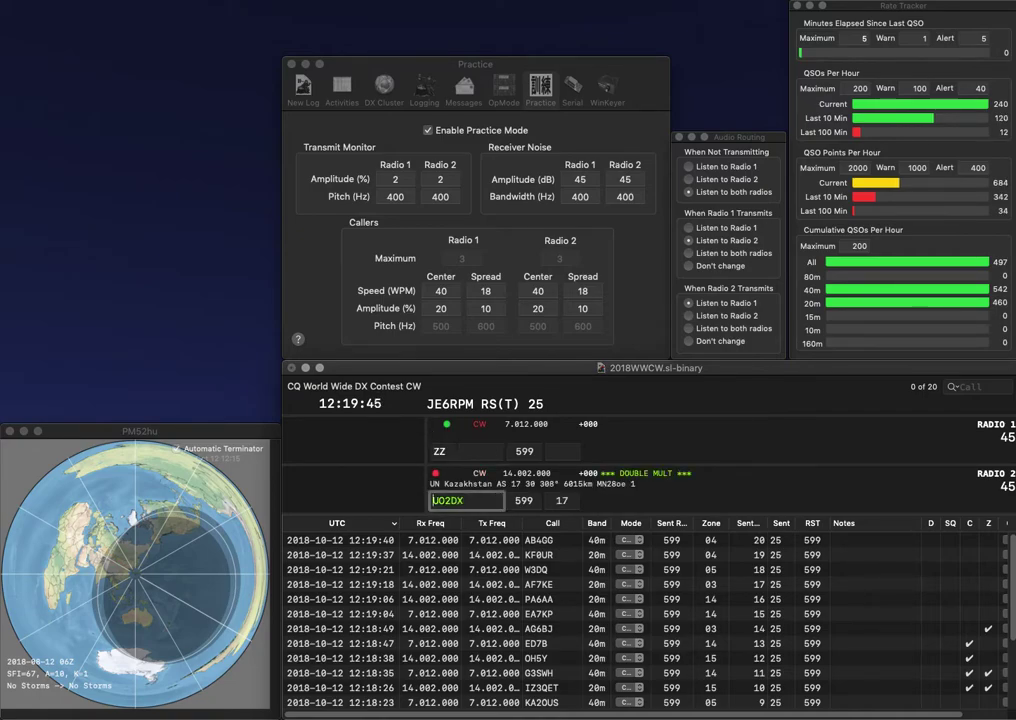
{"action": "type", "text": "V"}
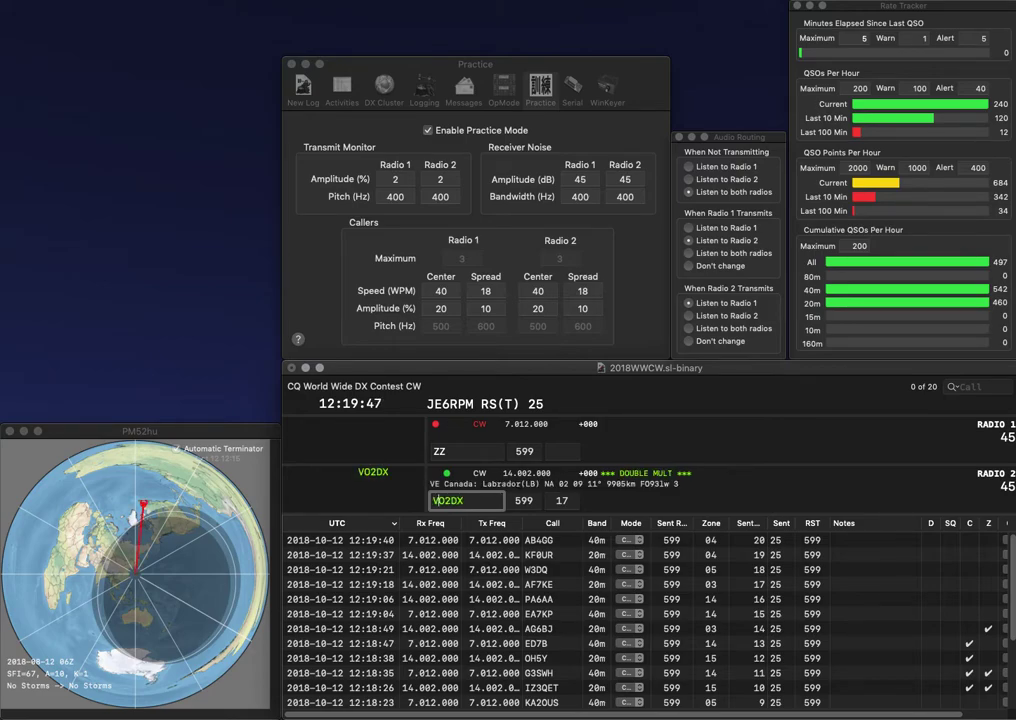
{"action": "key", "text": "Return"}
{"action": "type", "text": "NG"}
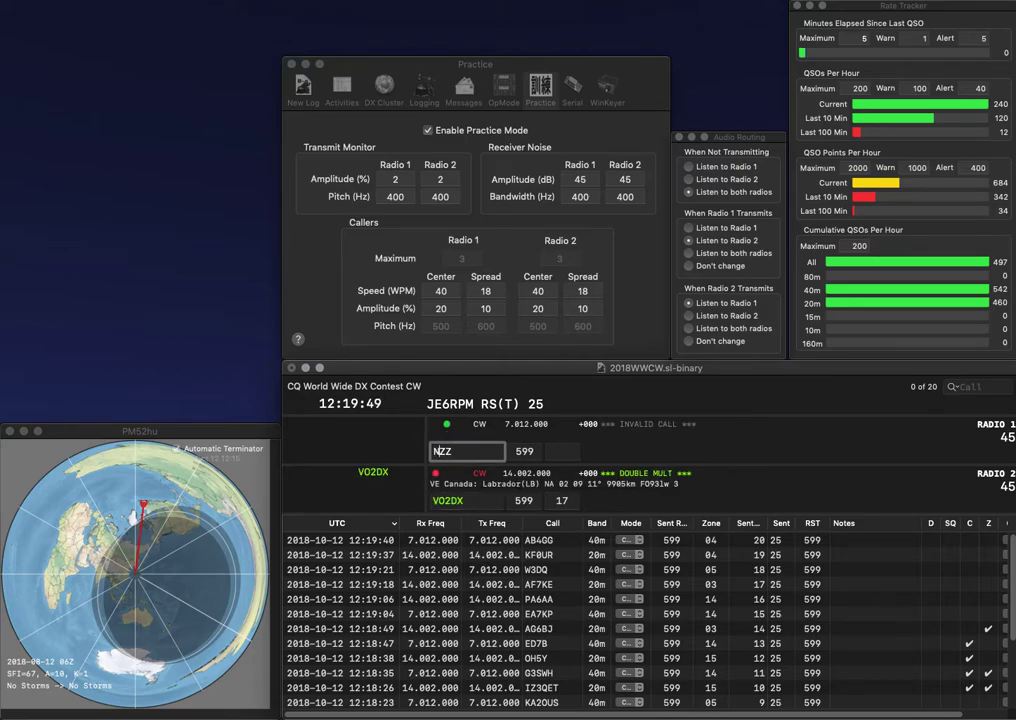
{"action": "type", "text": "7"}
{"action": "key", "text": "Delete"}
{"action": "key", "text": "Return"}
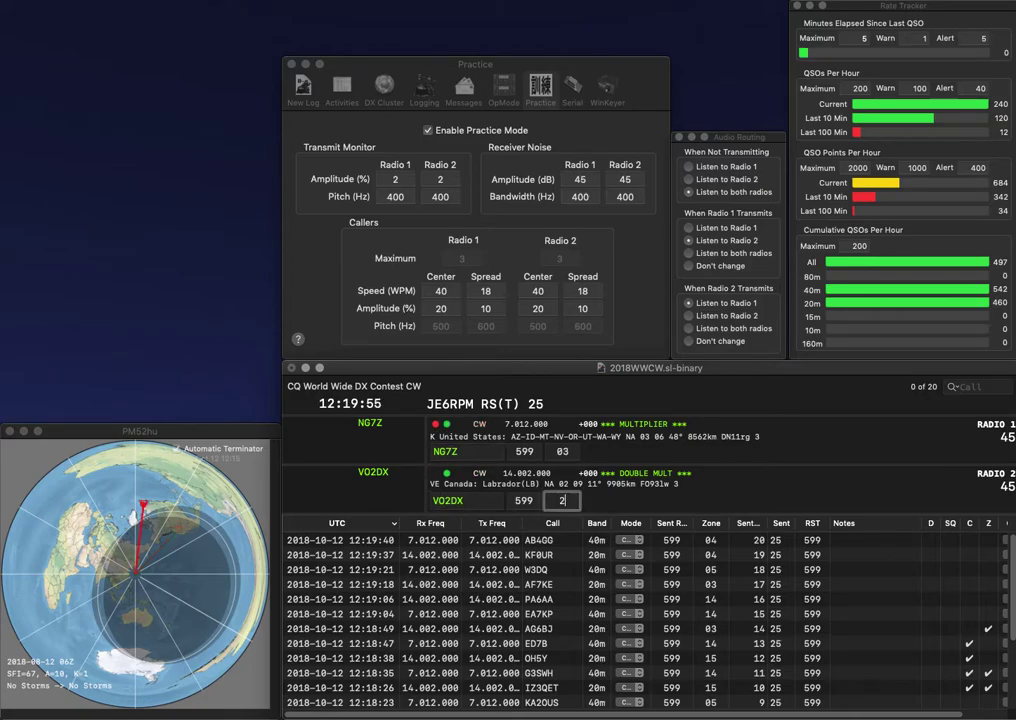
{"action": "key", "text": "Return"}
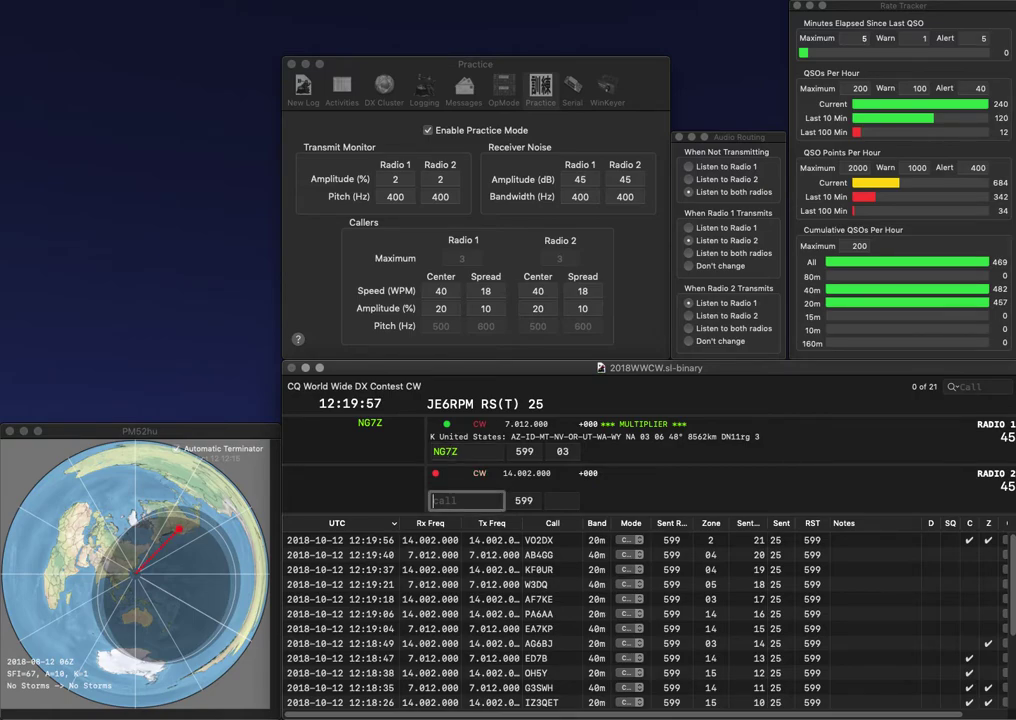
{"action": "key", "text": "Return"}
{"action": "type", "text": "LW"}
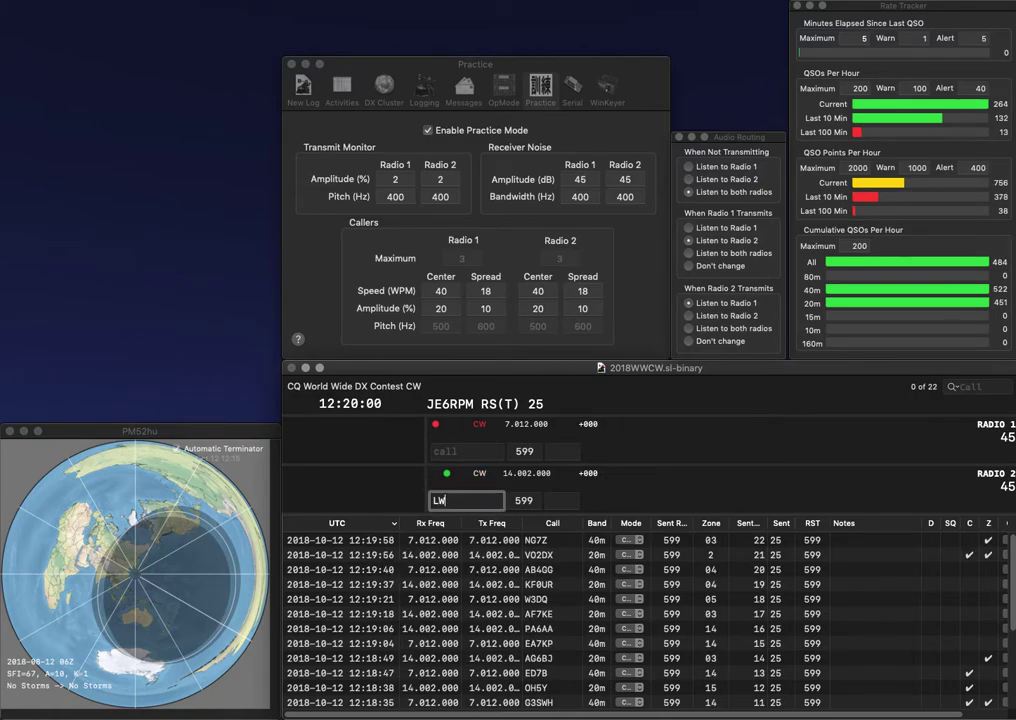
{"action": "type", "text": "3EK"}
{"action": "key", "text": "Return"}
{"action": "type", "text": "R0"}
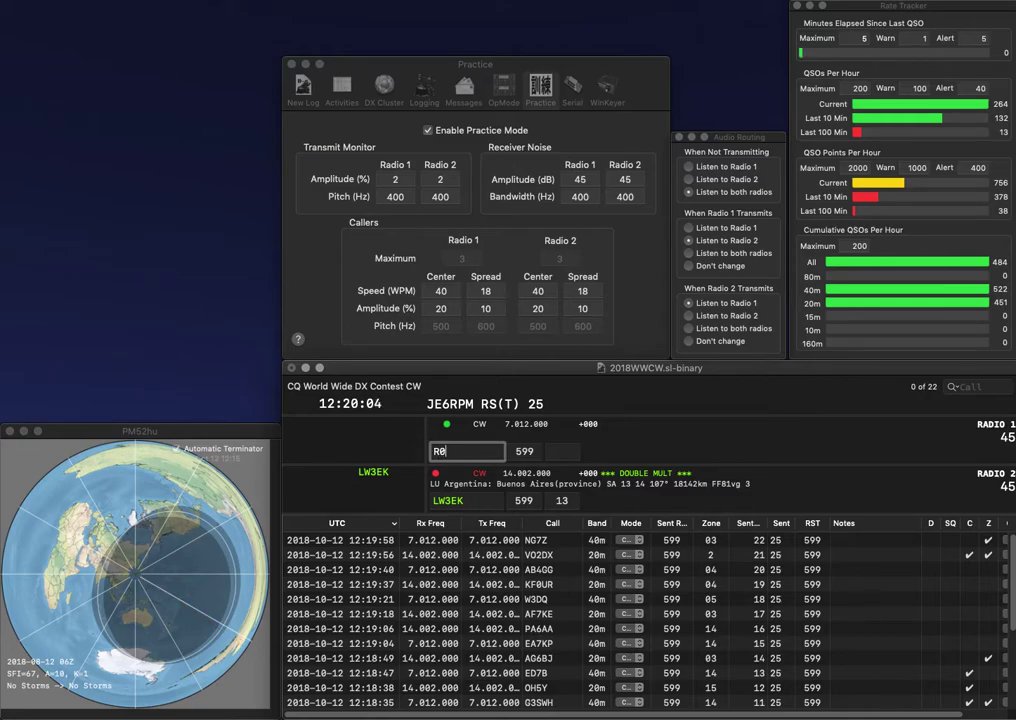
{"action": "type", "text": "IS"}
{"action": "key", "text": "BackSpace"}
{"action": "key", "text": "BackSpace"}
{"action": "type", "text": "SI"}
{"action": "key", "text": "Return"}
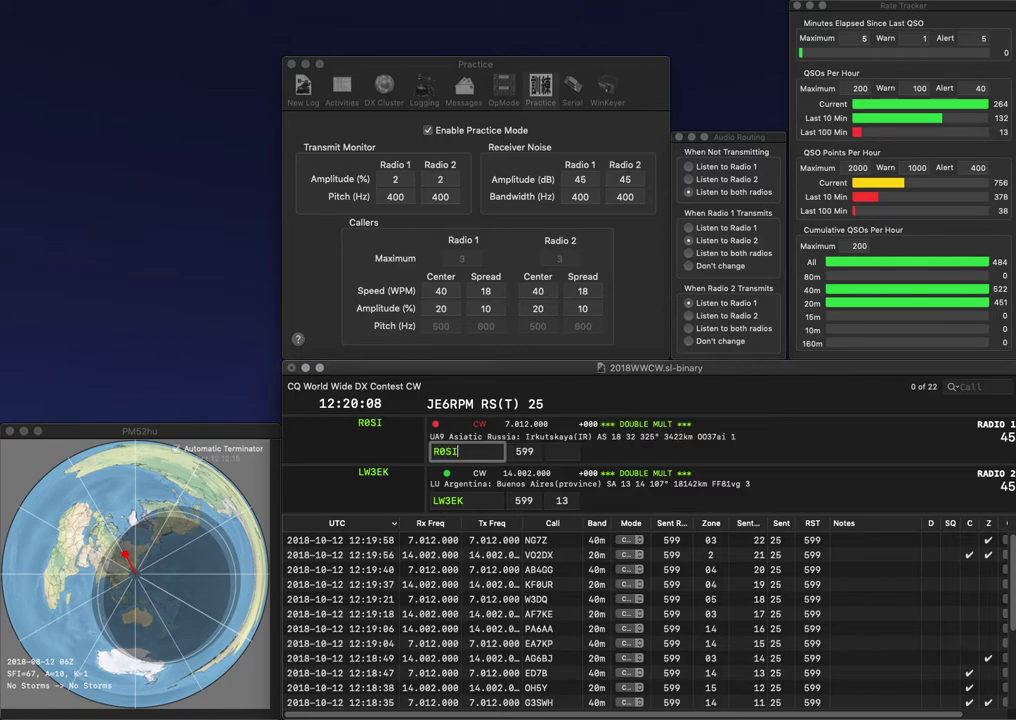
{"action": "key", "text": "Return"}
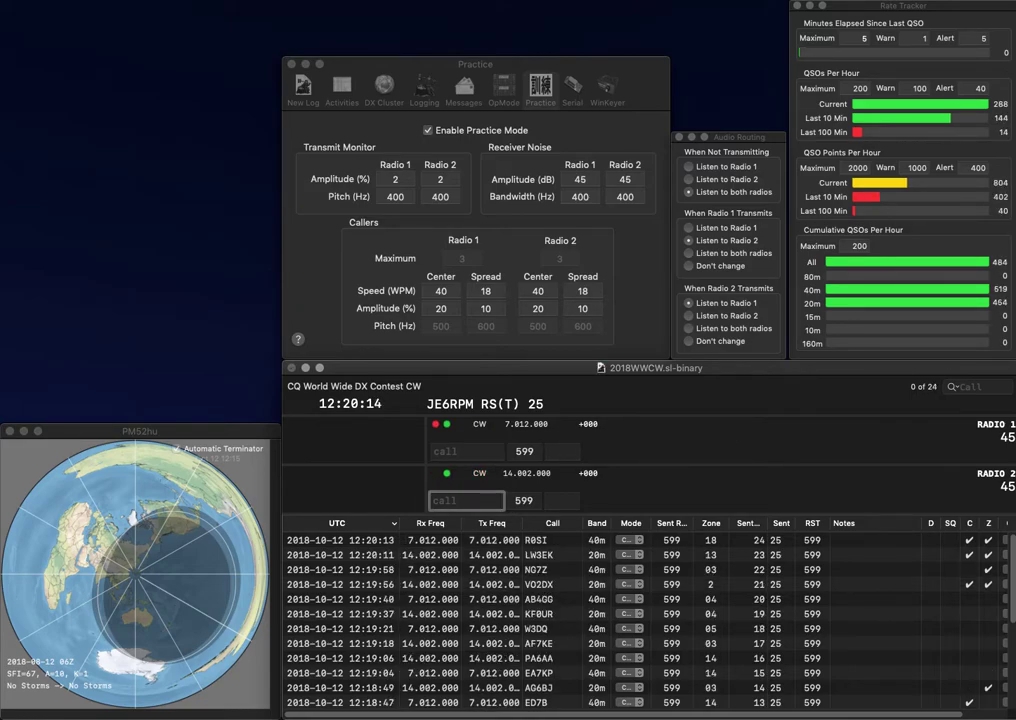
{"action": "type", "text": "U"}
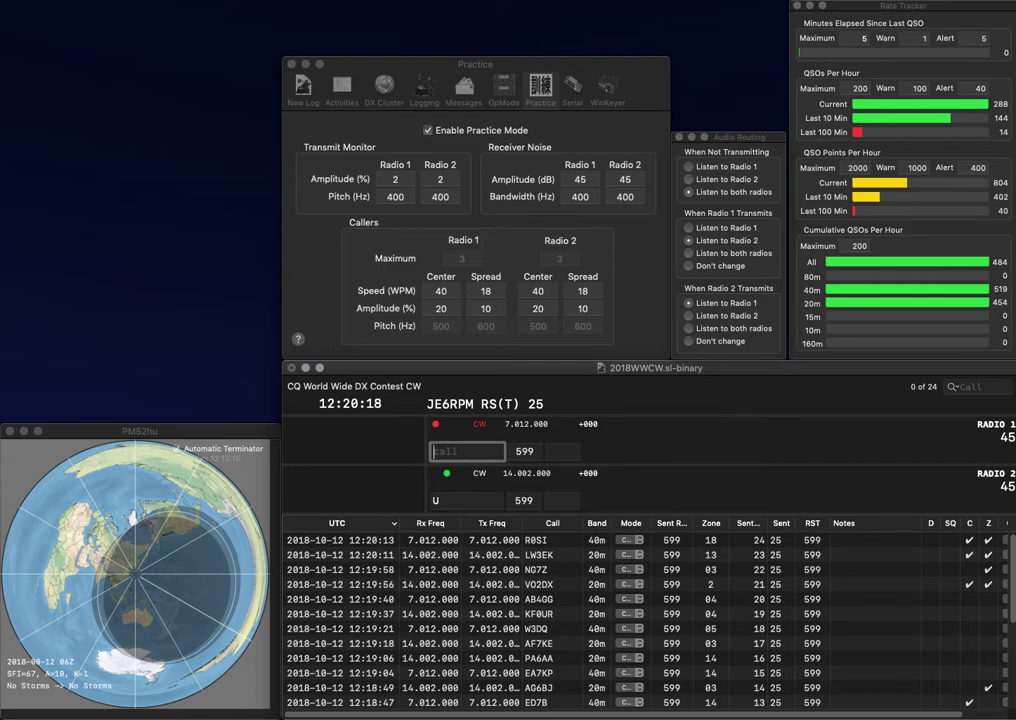
{"action": "type", "text": "DL4IJ"}
{"action": "key", "text": "Return"}
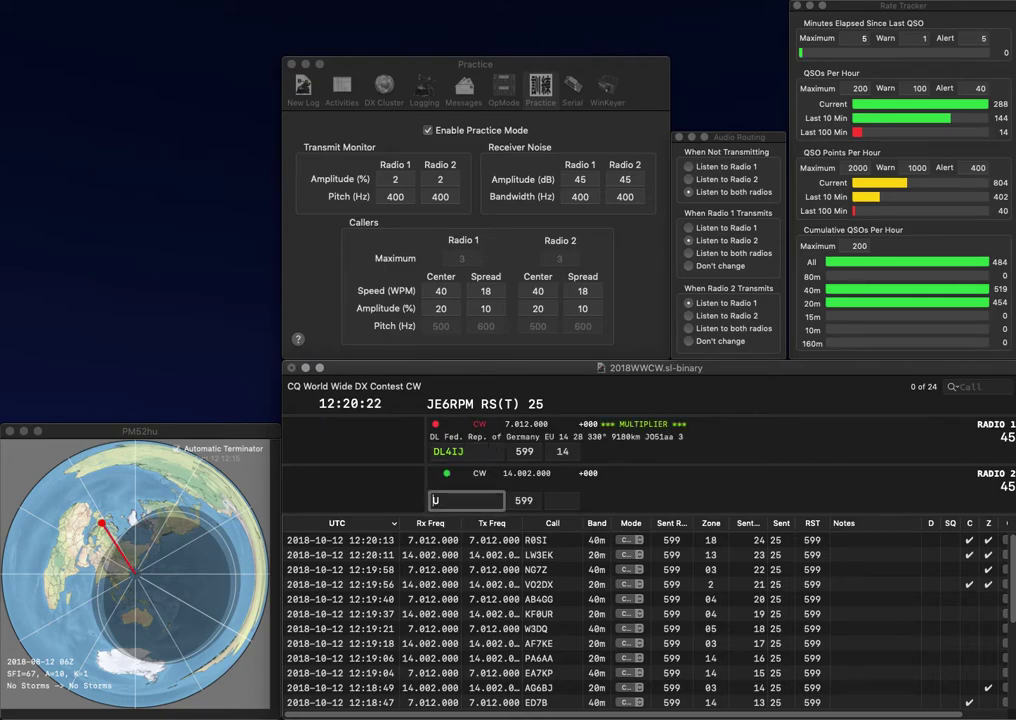
- Change the Radio 2 entry to the partial call KB, and correct the Radio 1 call to DF4IJ
{"action": "type", "text": "K6BU"}
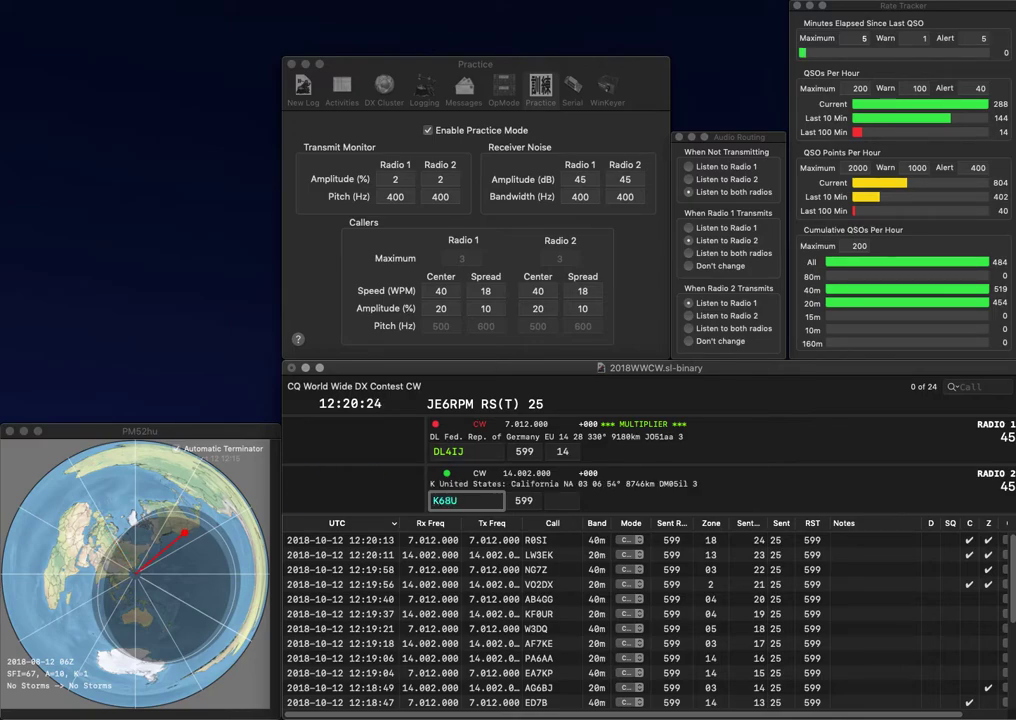
{"action": "key", "text": "BackSpace"}
{"action": "key", "text": "BackSpace"}
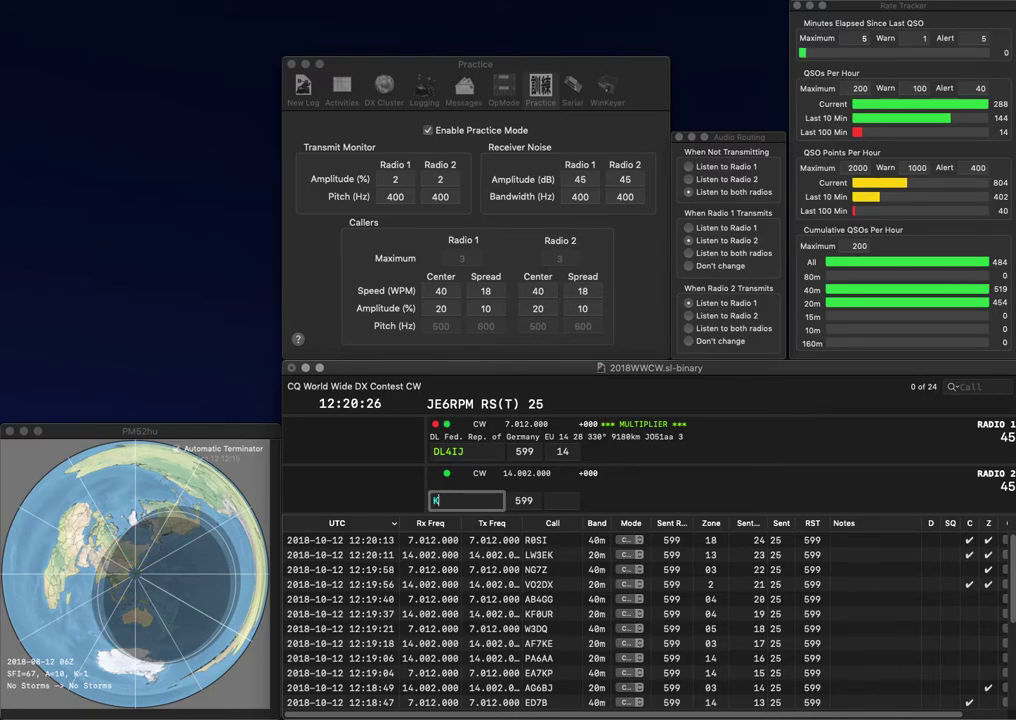
{"action": "key", "text": "Return"}
{"action": "key", "text": "Delete"}
{"action": "type", "text": "F"}
{"action": "key", "text": "Return"}
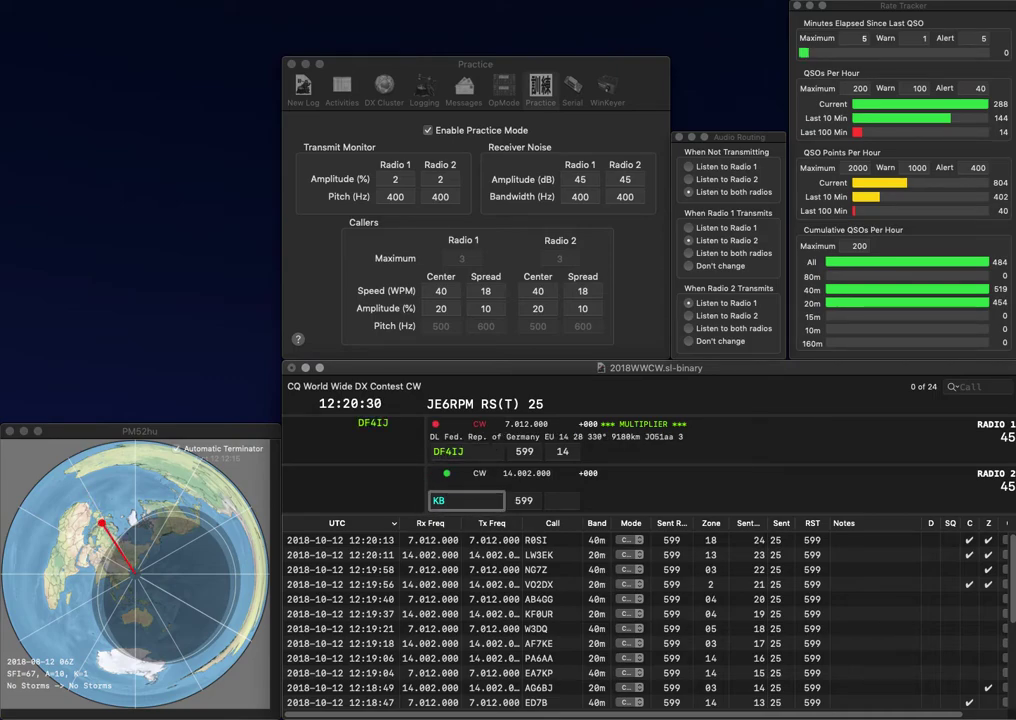
- Complete the Radio 2 call as KB8F, and log DF4IJ on Radio 1
{"action": "type", "text": "8F"}
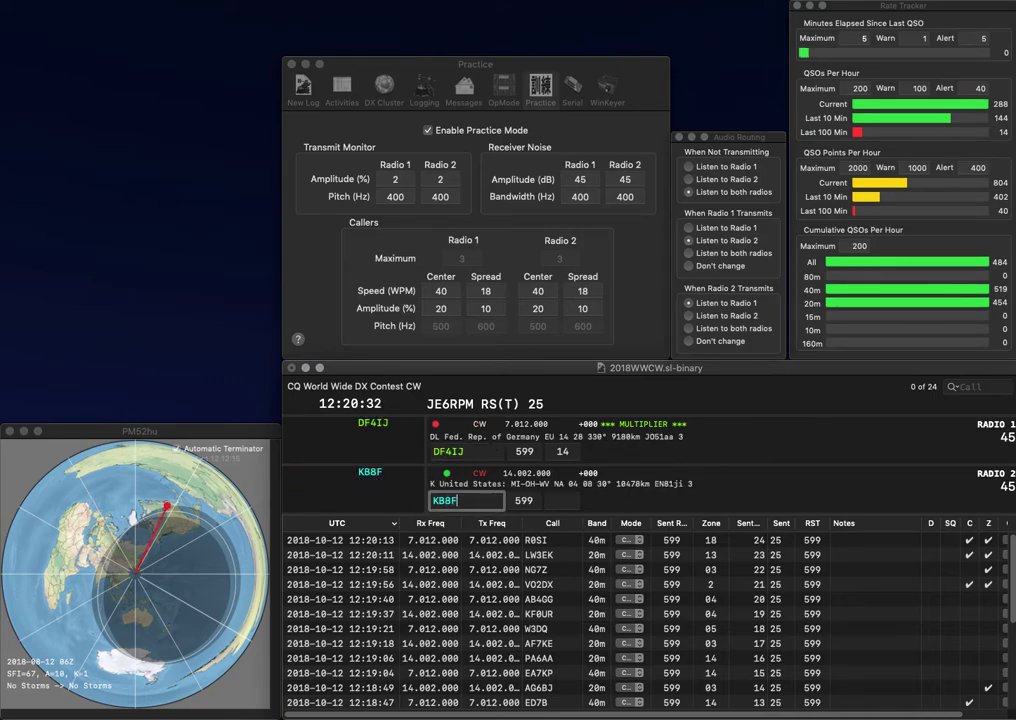
{"action": "key", "text": "Return"}
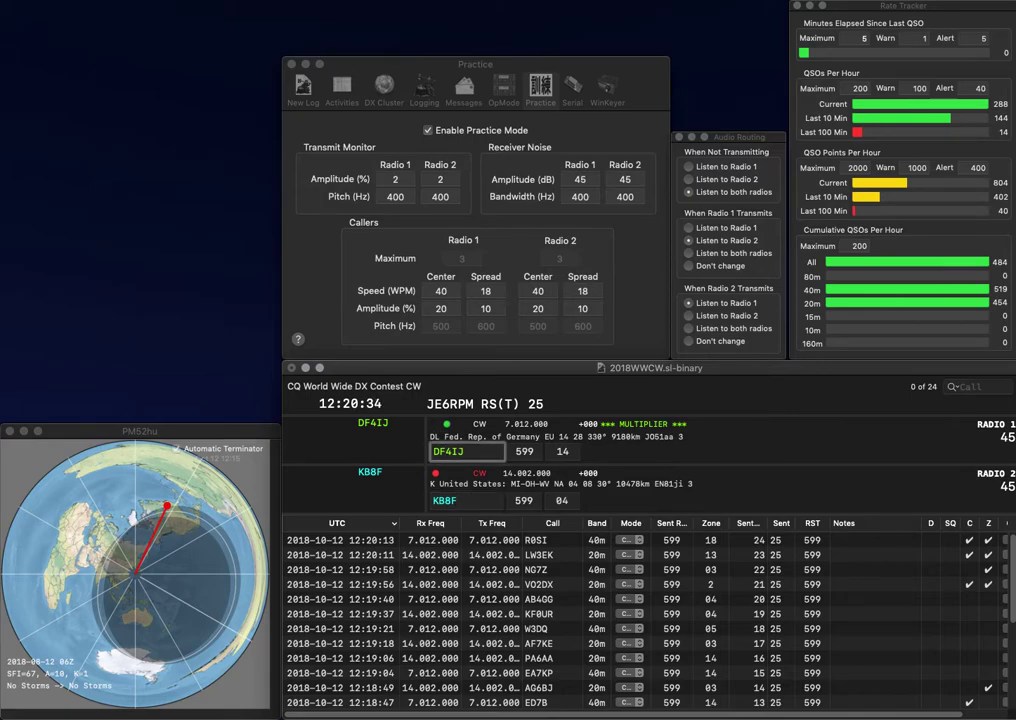
{"action": "key", "text": "Return"}
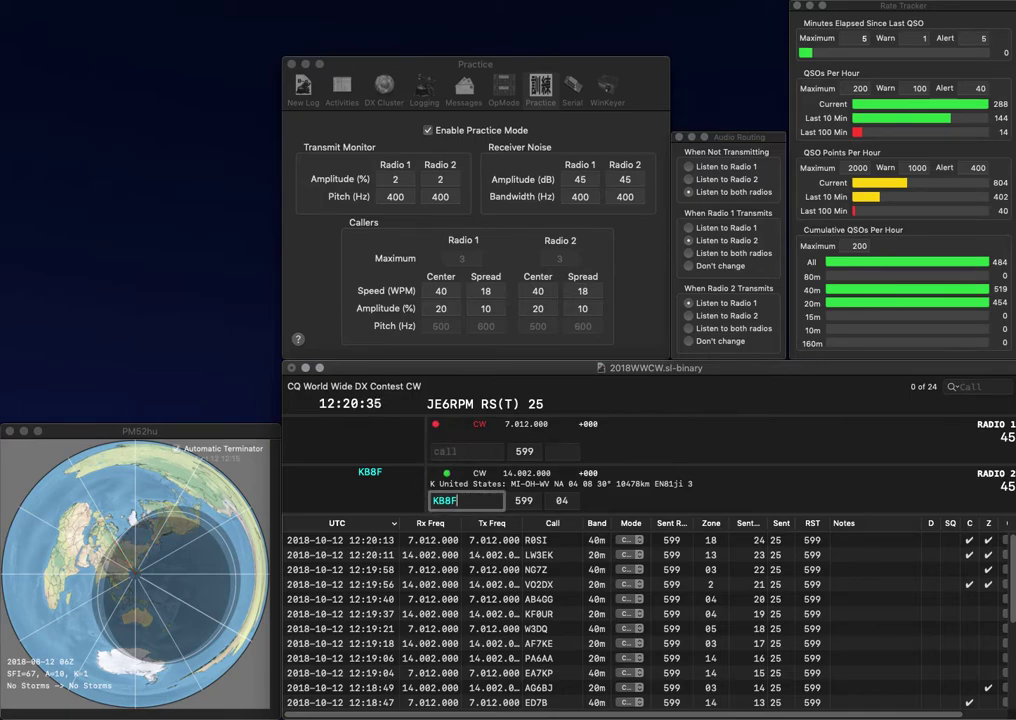
{"action": "key", "text": "Return"}
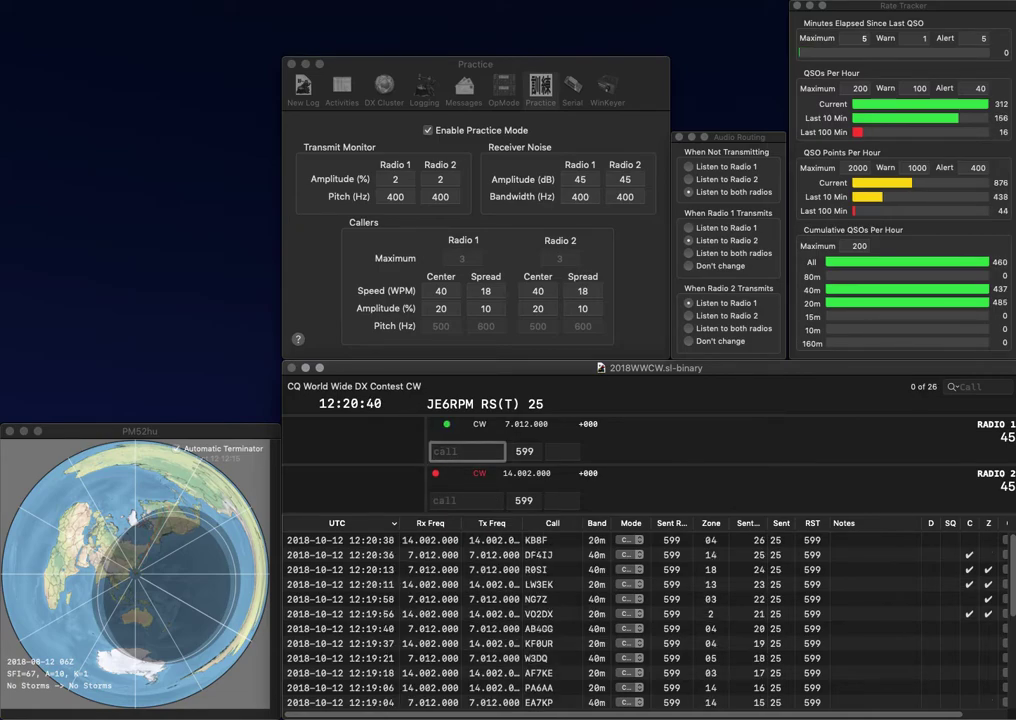
{"action": "type", "text": "GG"}
{"action": "key", "text": "Return"}
{"action": "type", "text": "OH8AA"}
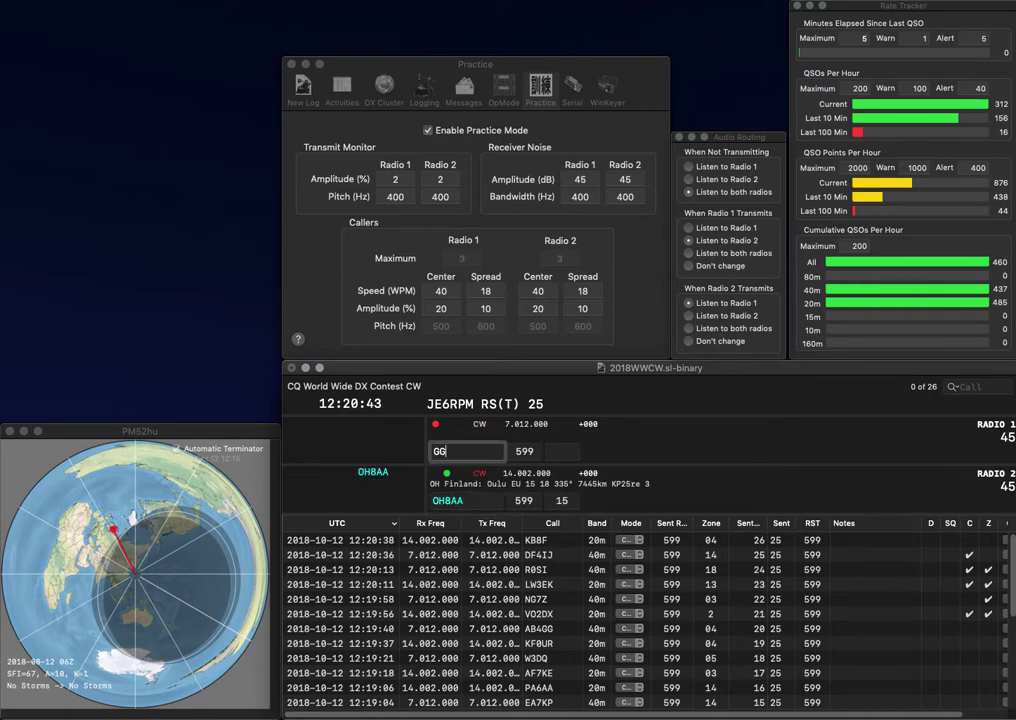
{"action": "type", "text": "K1Y"}
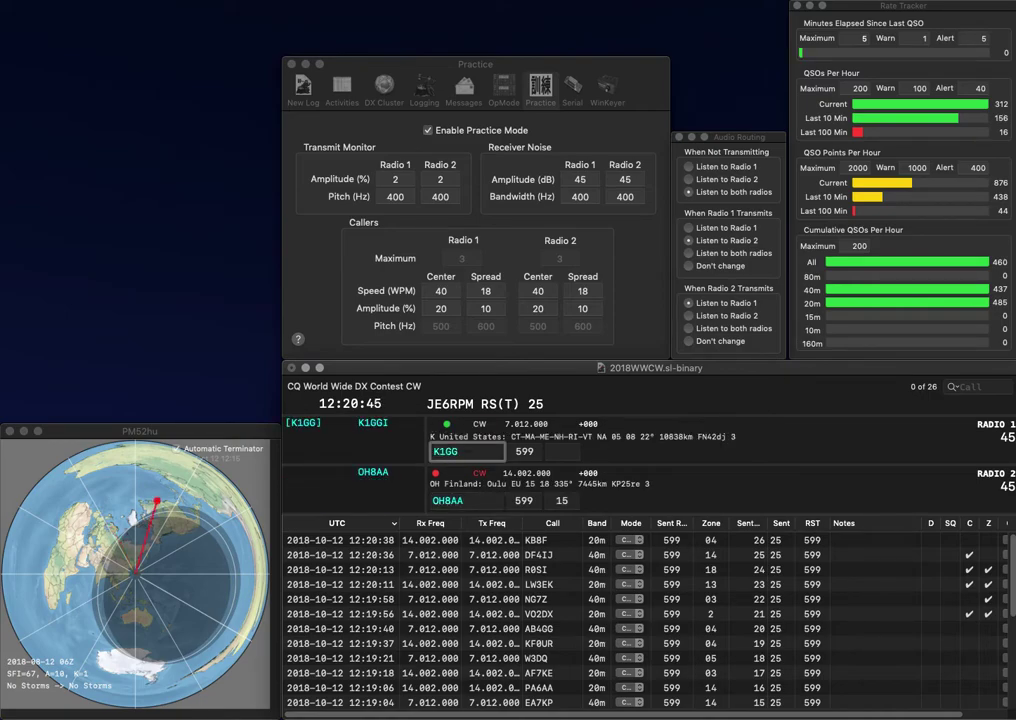
{"action": "key", "text": "Return"}
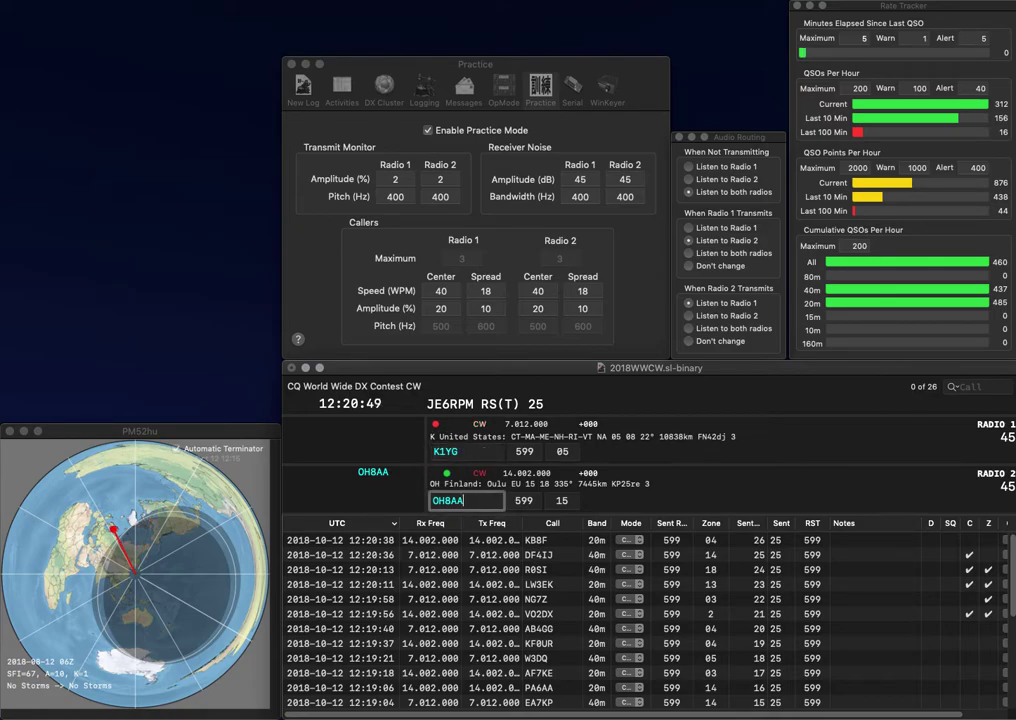
{"action": "key", "text": "Return"}
{"action": "type", "text": "A"}
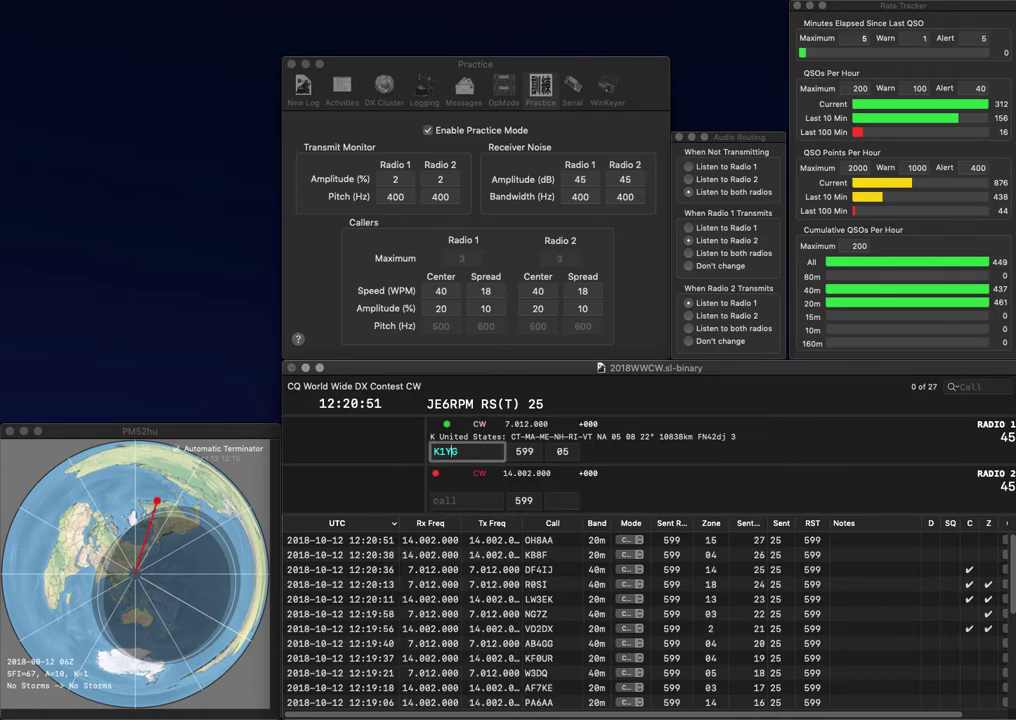
{"action": "type", "text": "T"}
{"action": "key", "text": "Return"}
{"action": "type", "text": "N9SJA"}
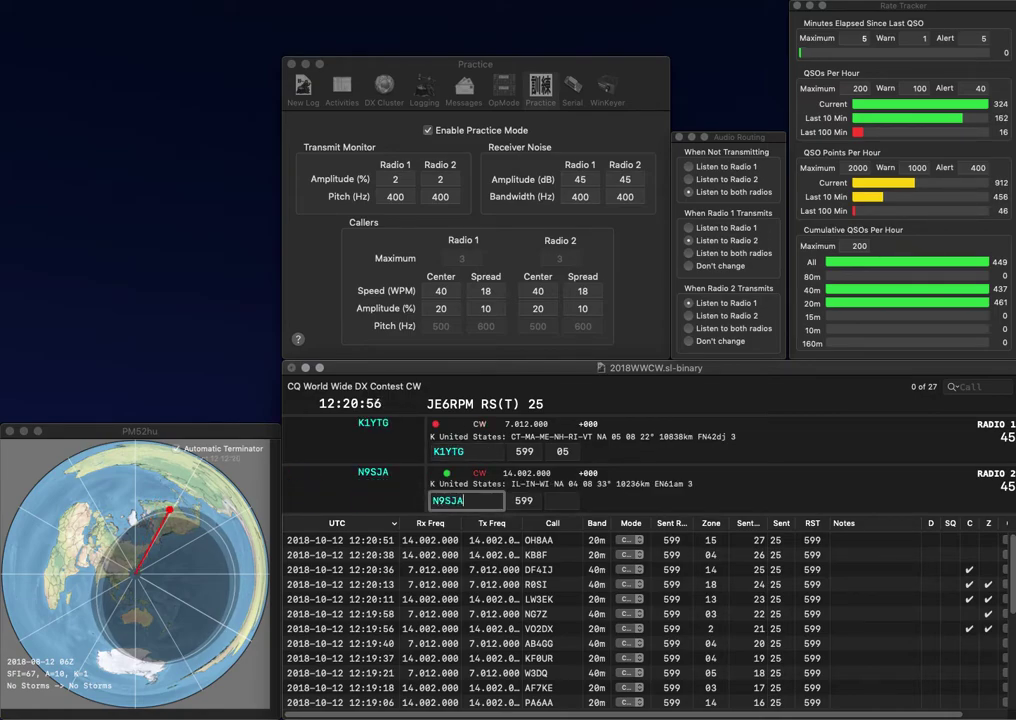
{"action": "key", "text": "Return"}
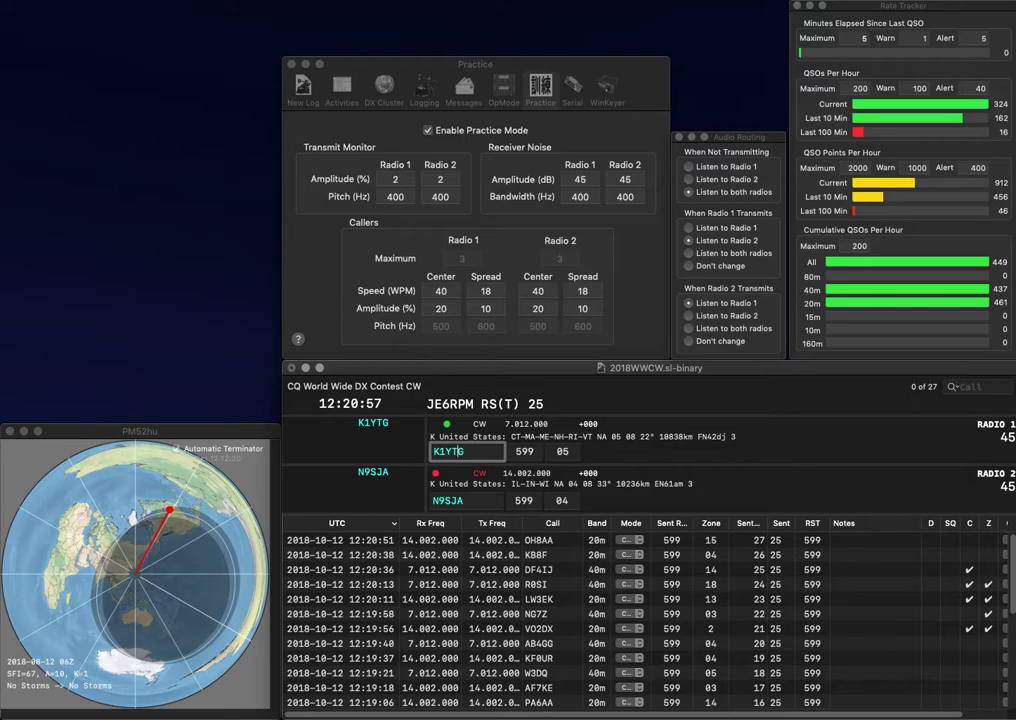
{"action": "key", "text": "Return"}
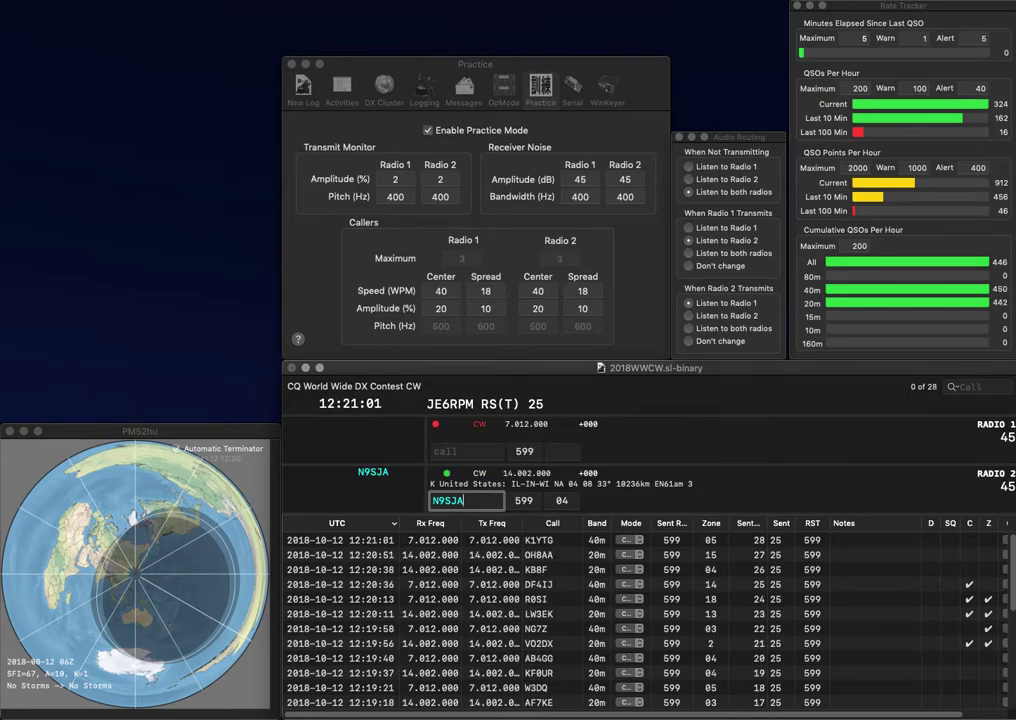
{"action": "key", "text": "Return"}
{"action": "type", "text": "WA4WPG"}
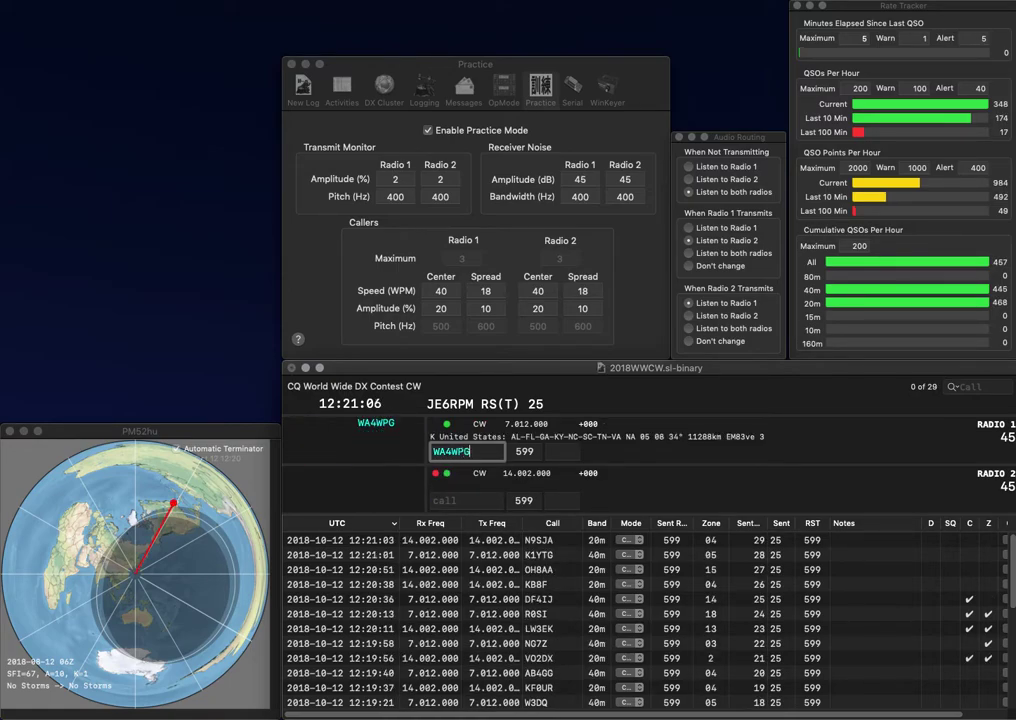
{"action": "key", "text": "Return"}
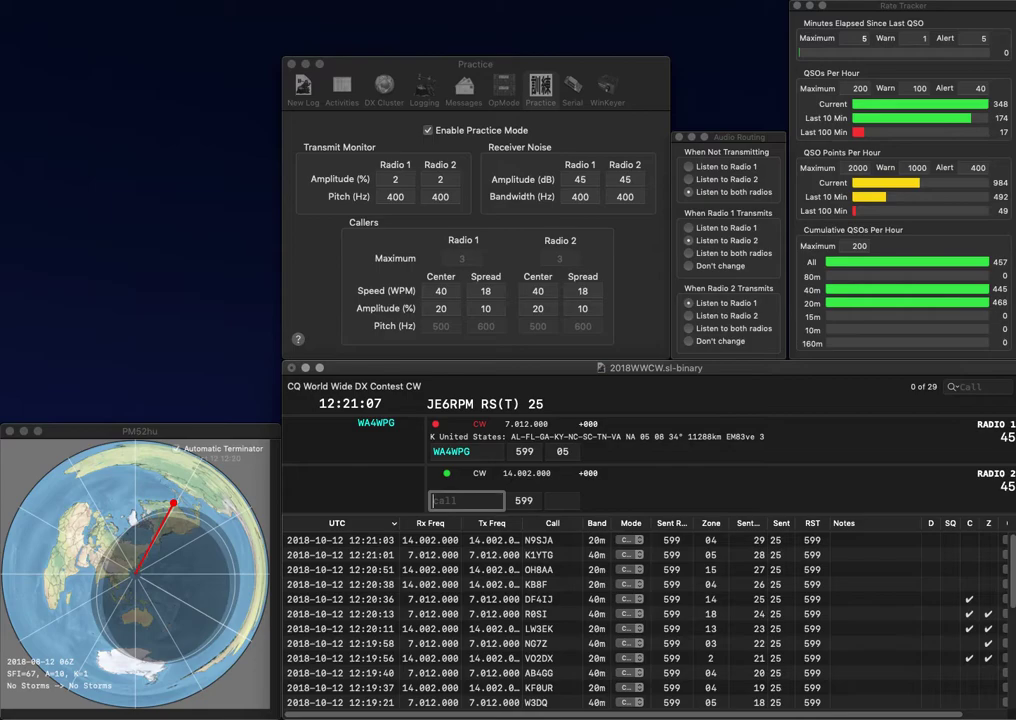
{"action": "type", "text": "KY"}
{"action": "key", "text": "Left"}
{"action": "key", "text": "Left"}
{"action": "type", "text": "OK"}
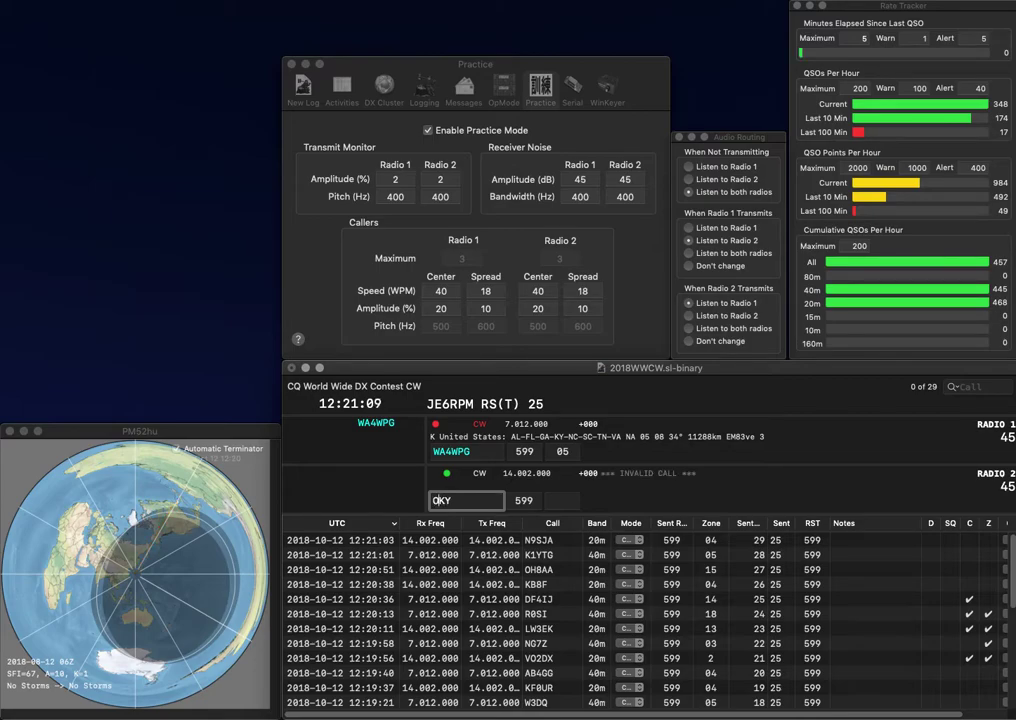
{"action": "type", "text": "1KQ"}
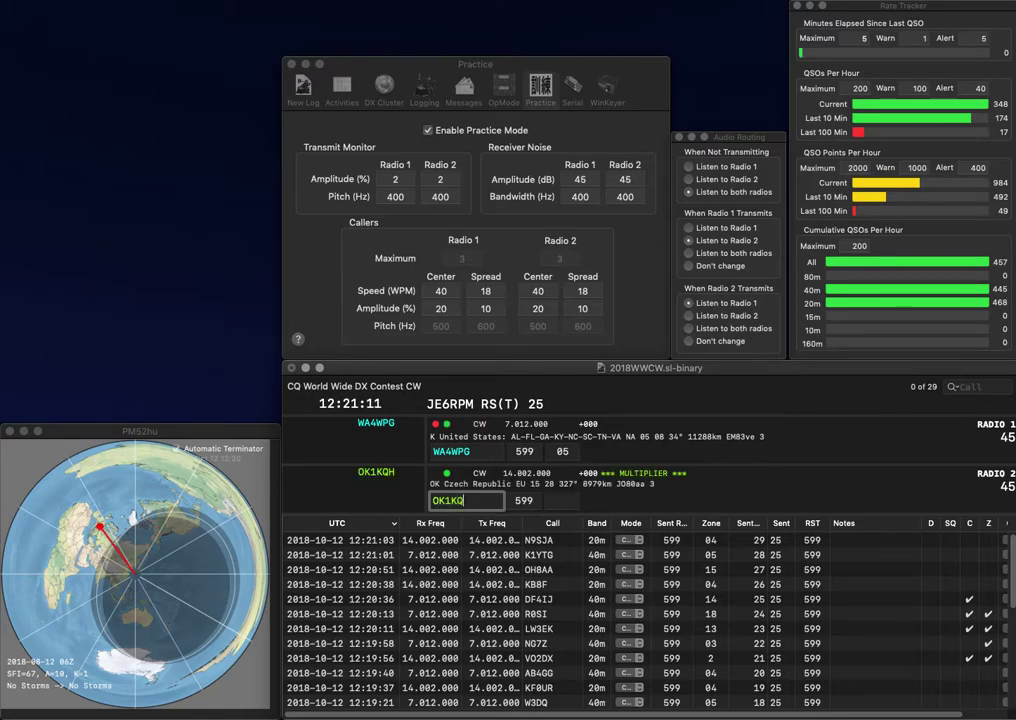
{"action": "key", "text": "BackSpace"}
{"action": "type", "text": "QH"}
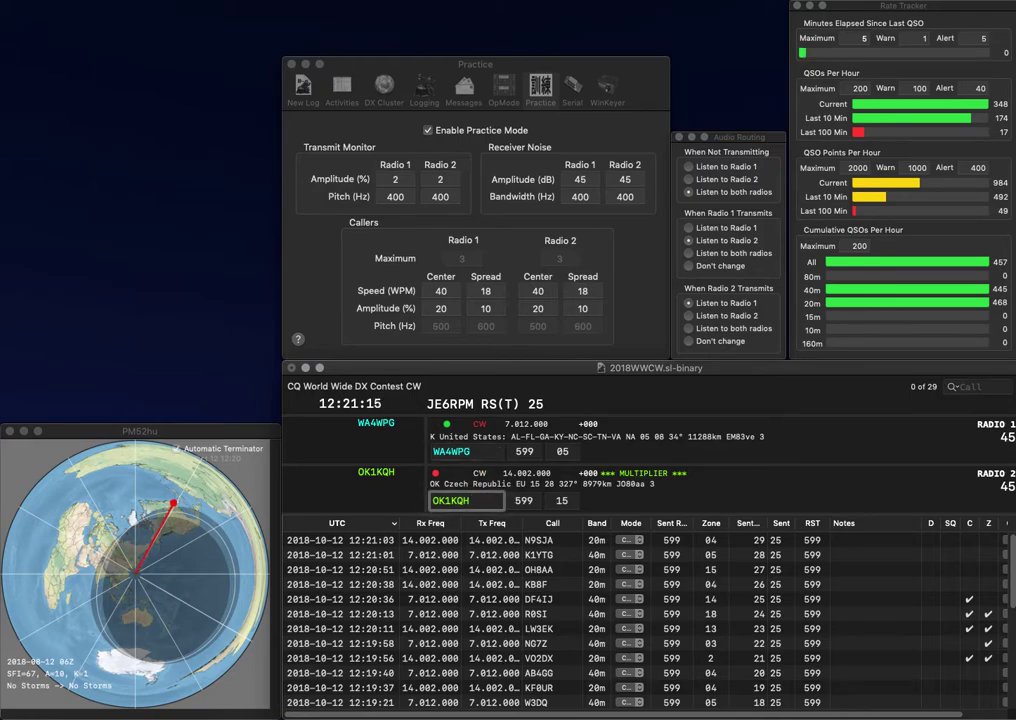
{"action": "key", "text": "Return"}
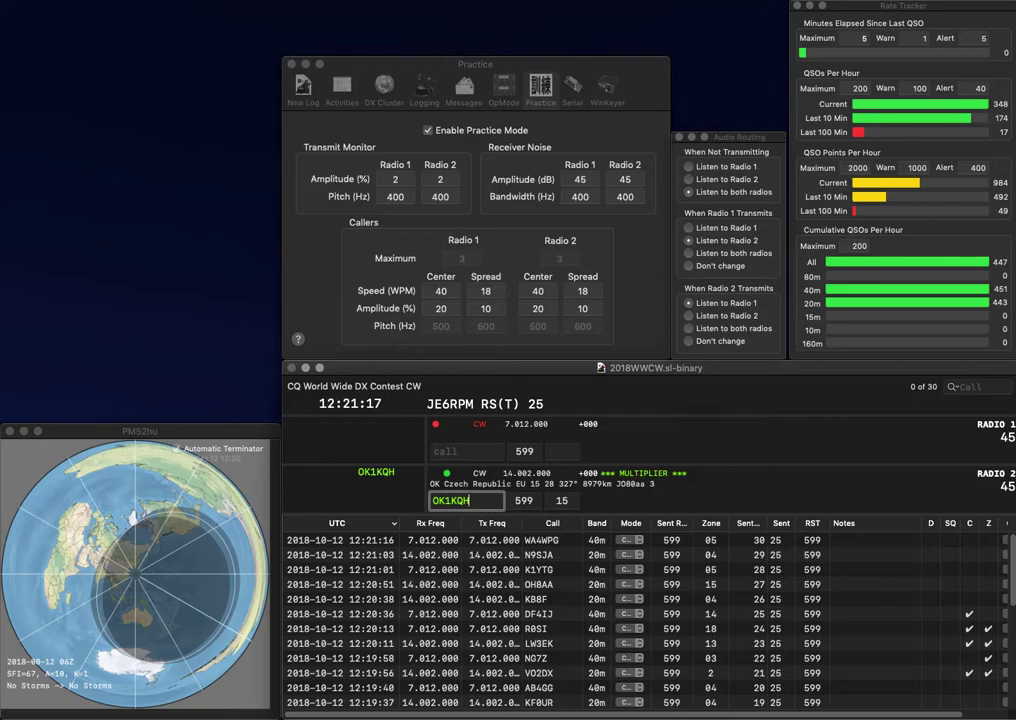
{"action": "key", "text": "Return"}
- Enter KC5QIH on Radio 1 and KB3CM on Radio 2, and log KC5QIH
{"action": "type", "text": "KC5QIH"}
{"action": "key", "text": "Return"}
{"action": "type", "text": "K63CM"}
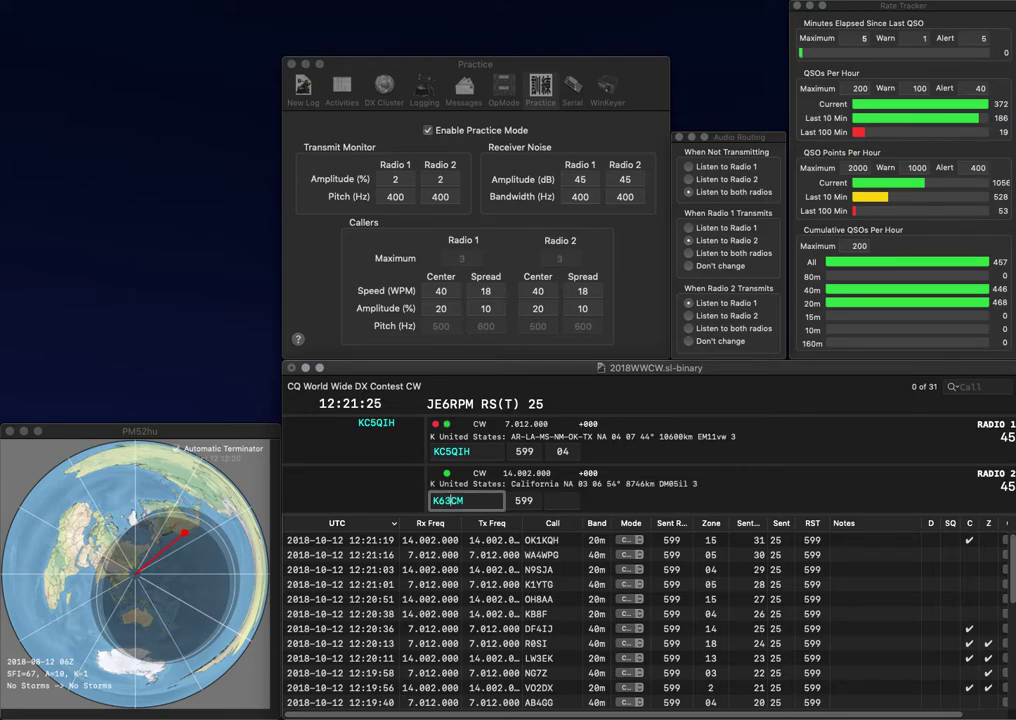
{"action": "key", "text": "BackSpace"}
{"action": "type", "text": "B"}
{"action": "key", "text": "Return"}
{"action": "key", "text": "Return"}
- Correct the Radio 2 call to KB3RM and log it, with the partial call O entered on Radio 1
{"action": "key", "text": "Right"}
{"action": "key", "text": "Right"}
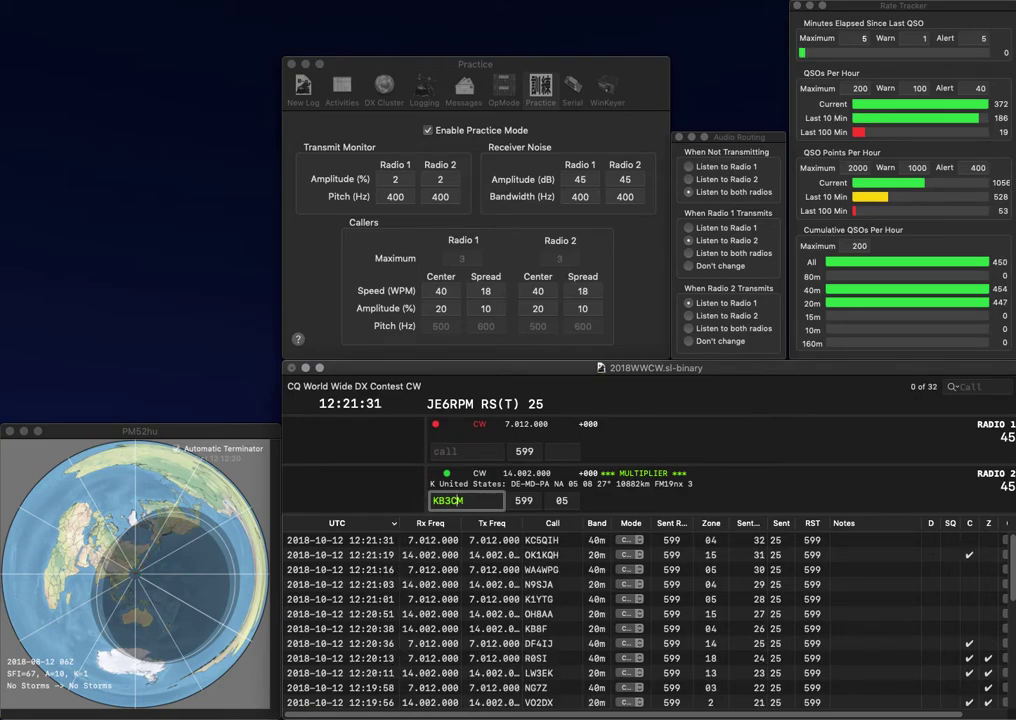
{"action": "key", "text": "BackSpace"}
{"action": "type", "text": "R"}
{"action": "key", "text": "Return"}
{"action": "type", "text": "O"}
{"action": "key", "text": "Return"}
{"action": "left_click", "coordinate": [461, 500]}
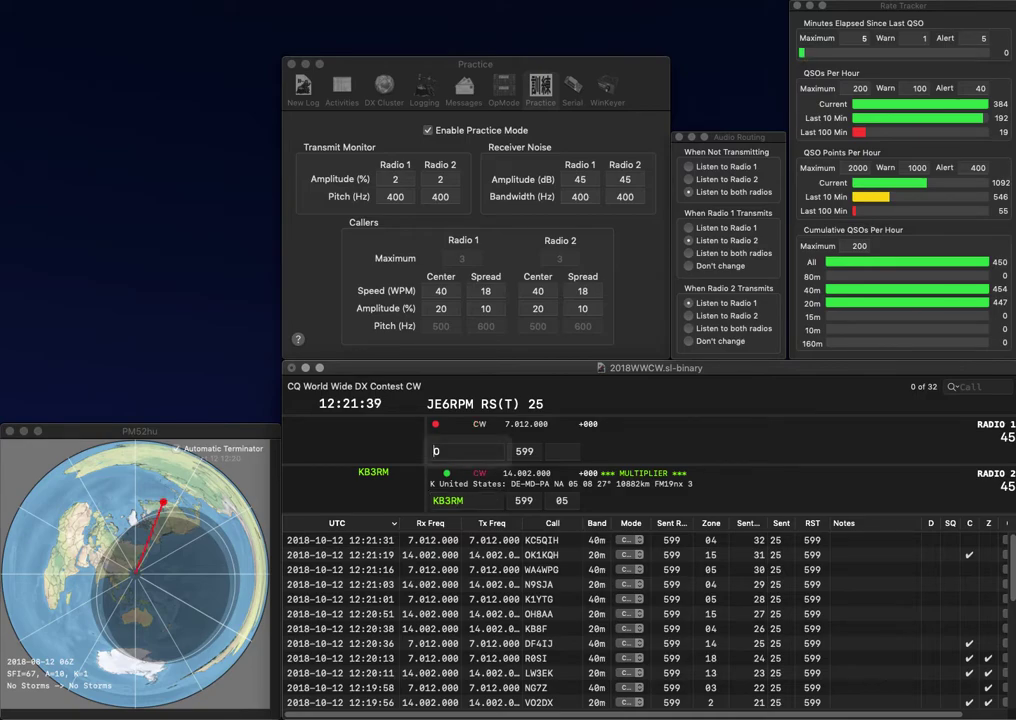
{"action": "key", "text": "Return"}
- Enter YO7YO on Radio 1 and UT5MF on Radio 2, and log YO7YO
{"action": "type", "text": "YO7YO"}
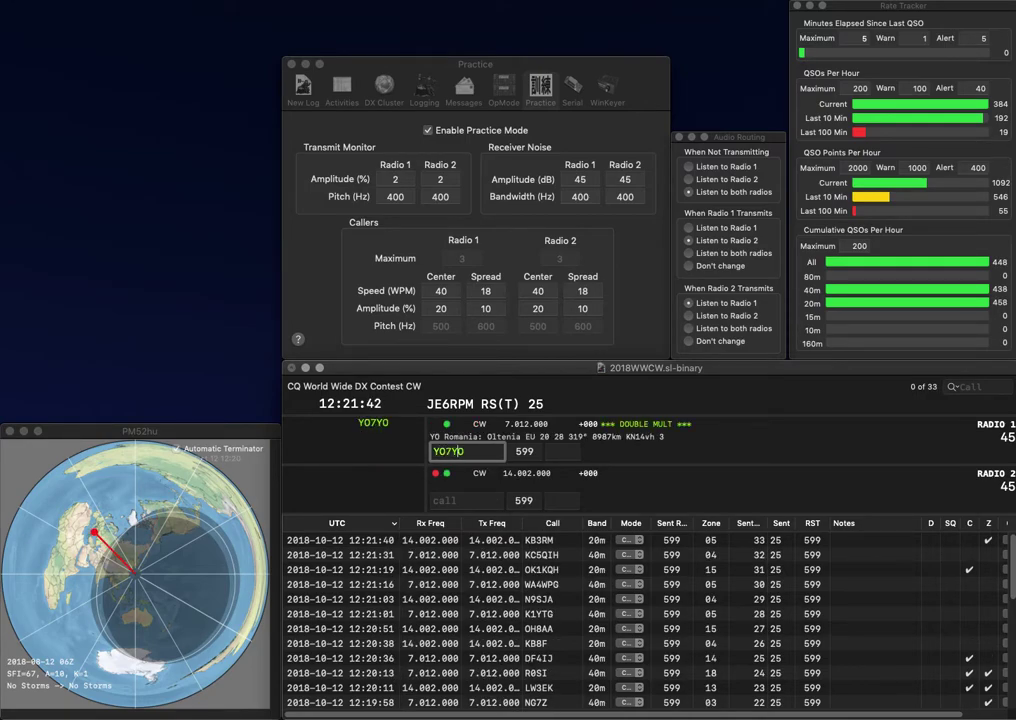
{"action": "key", "text": "Return"}
{"action": "type", "text": "UT5MF"}
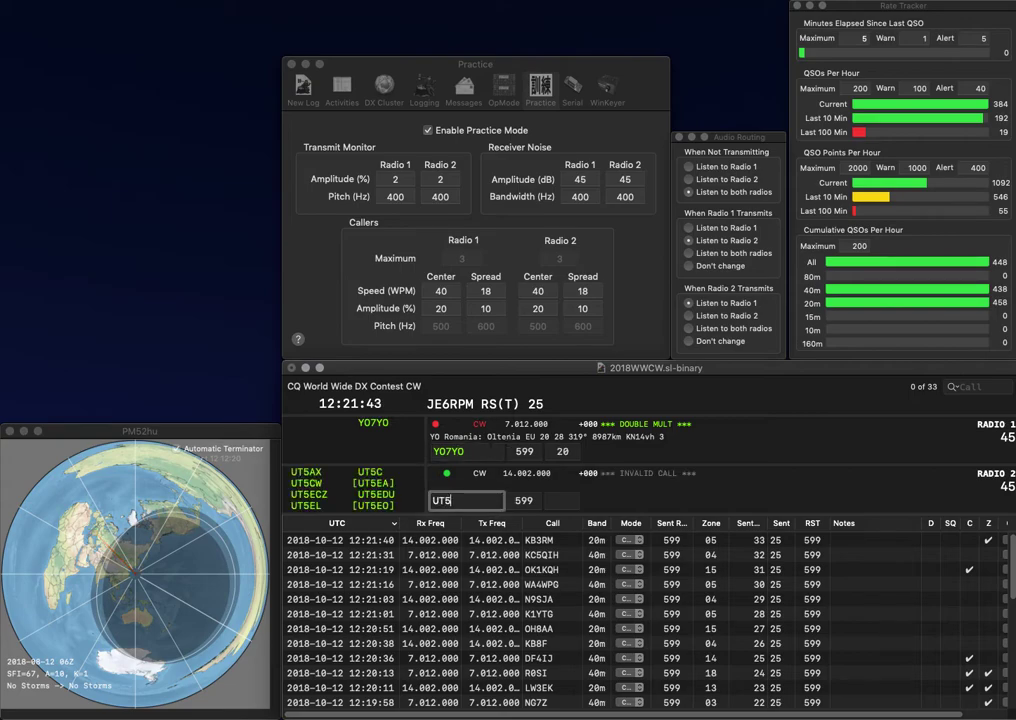
{"action": "key", "text": "Return"}
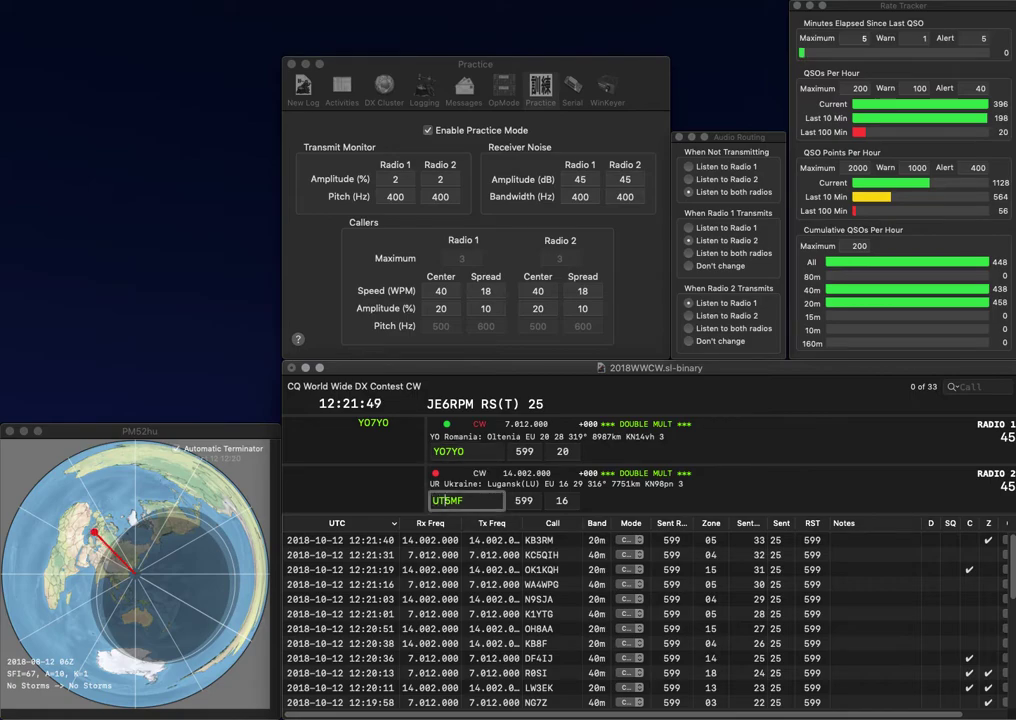
{"action": "key", "text": "Return"}
{"action": "type", "text": "4"}
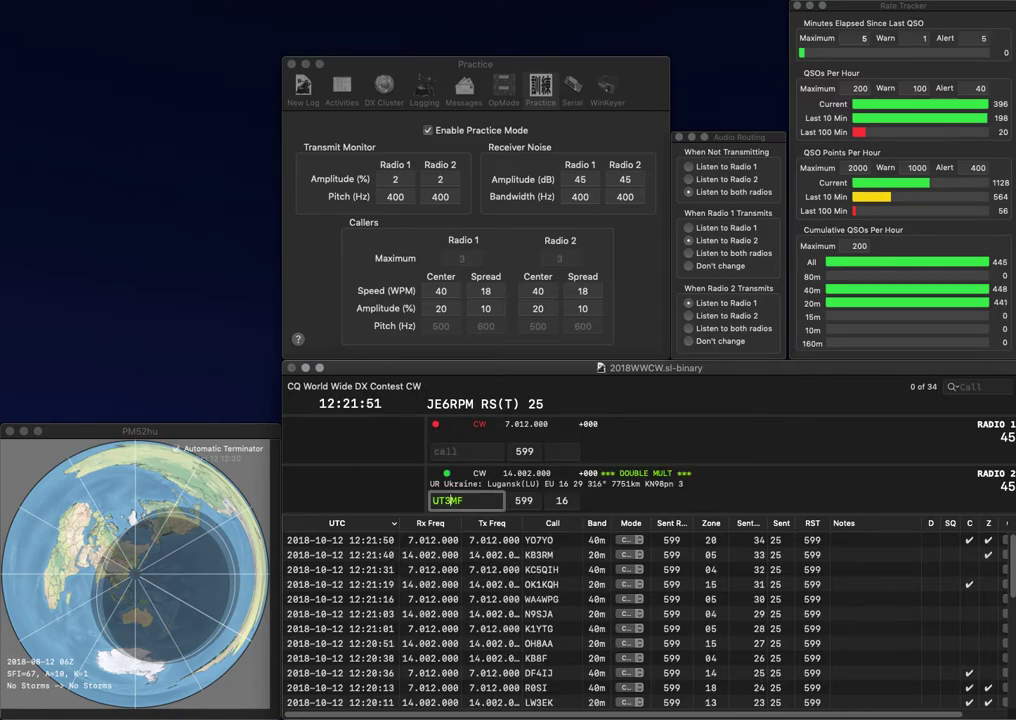
{"action": "key", "text": "Return"}
{"action": "type", "text": "UT5L"}
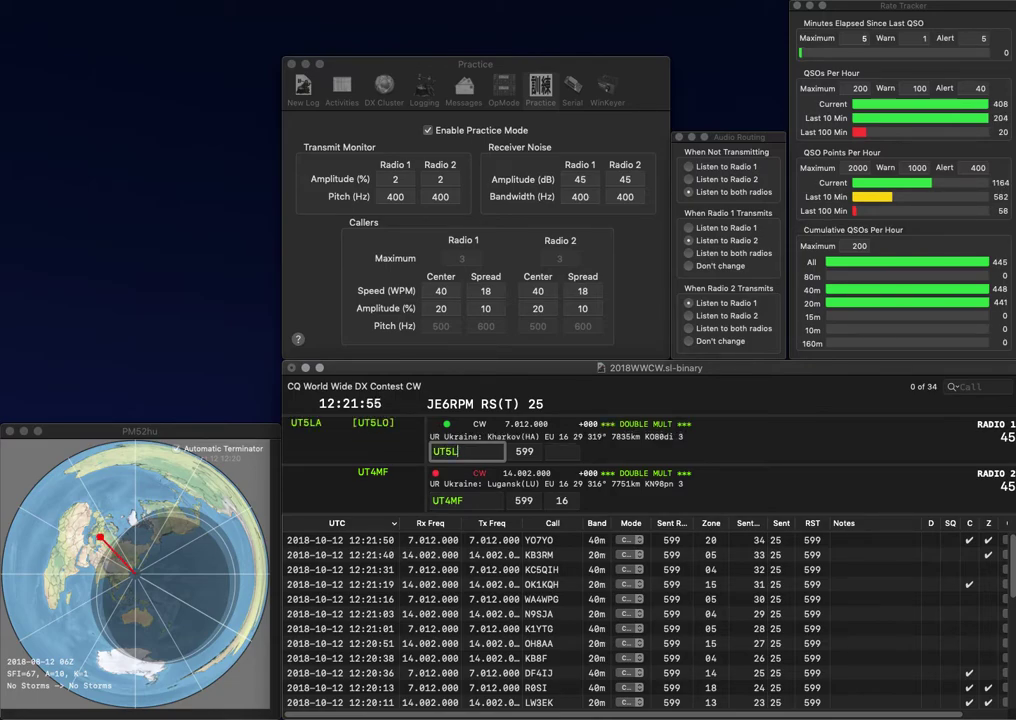
{"action": "key", "text": "BackSpace"}
{"action": "type", "text": "RB"}
{"action": "key", "text": "Return"}
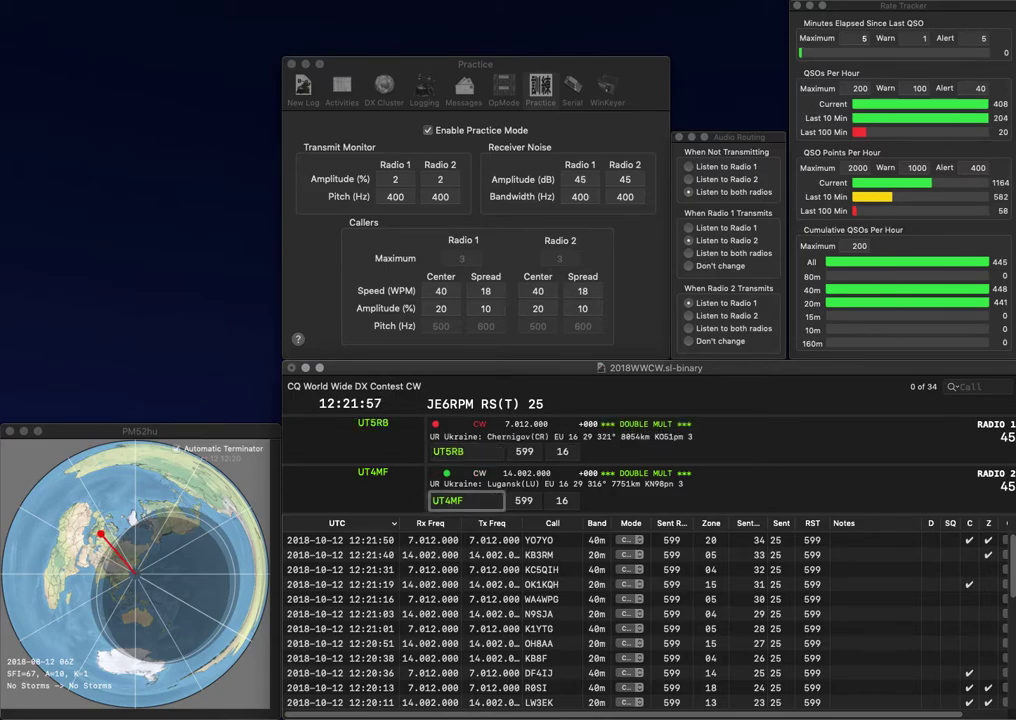
{"action": "key", "text": "Return"}
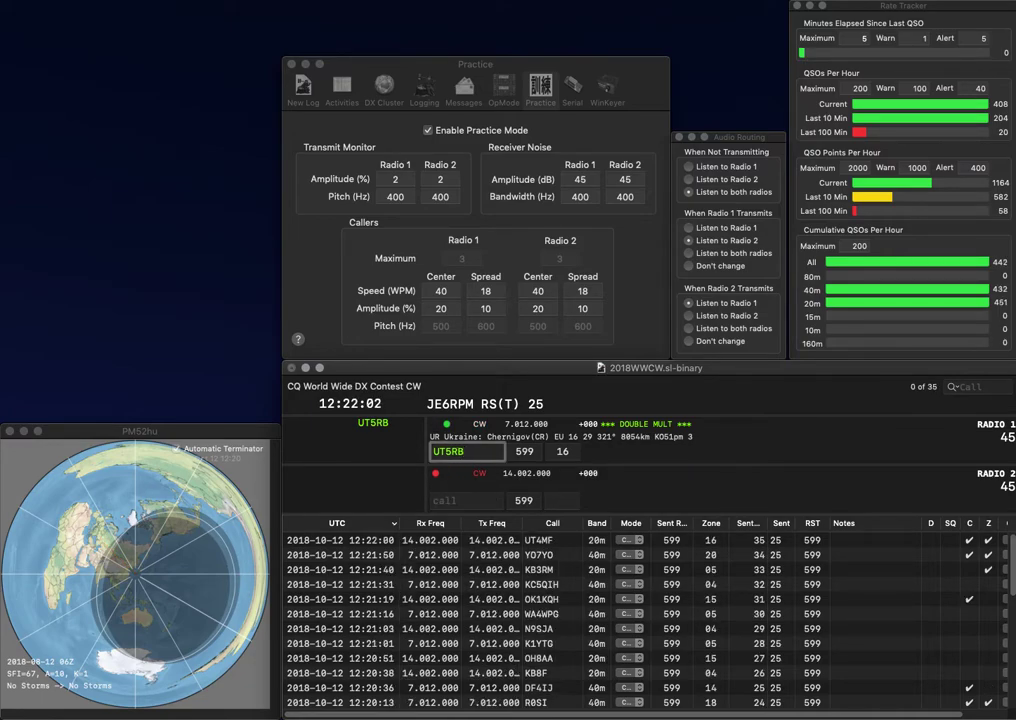
{"action": "key", "text": "Return"}
{"action": "type", "text": "KA"}
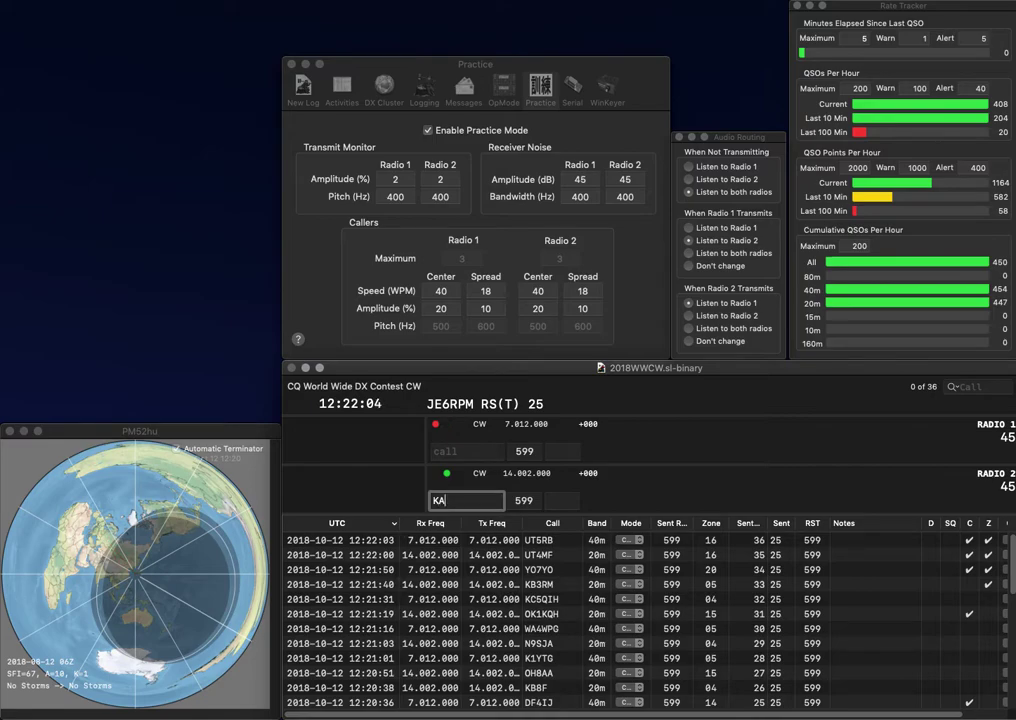
{"action": "type", "text": "1ZD"}
{"action": "key", "text": "Return"}
{"action": "type", "text": "K2ZZ"}
{"action": "key", "text": "Return"}
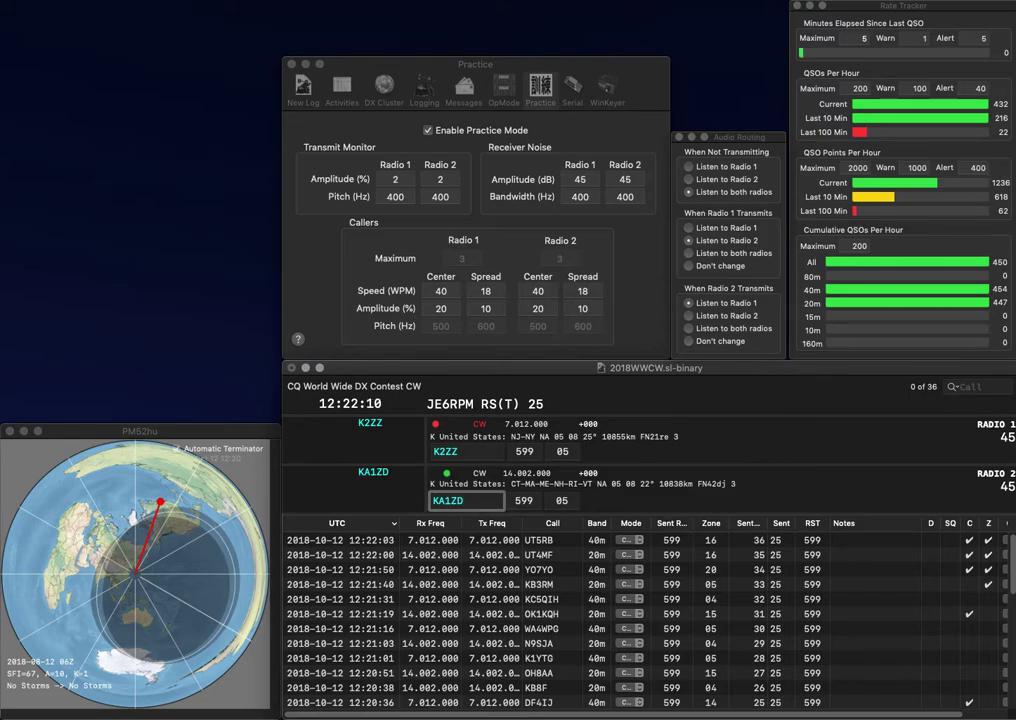
{"action": "key", "text": "Return"}
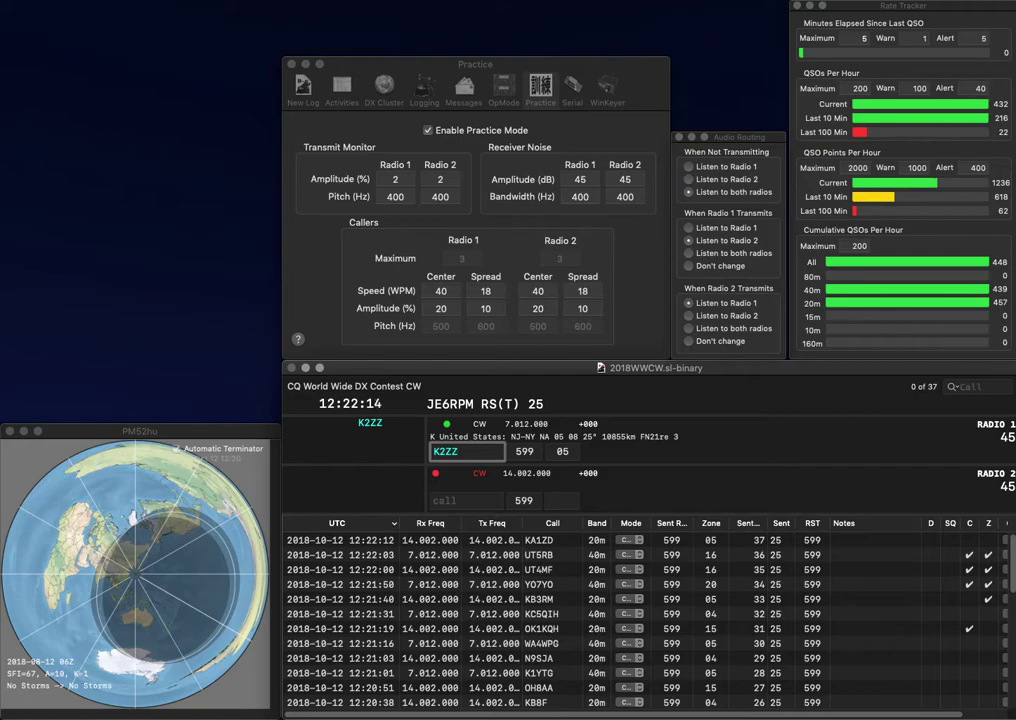
{"action": "key", "text": "Return"}
{"action": "type", "text": "WA"}
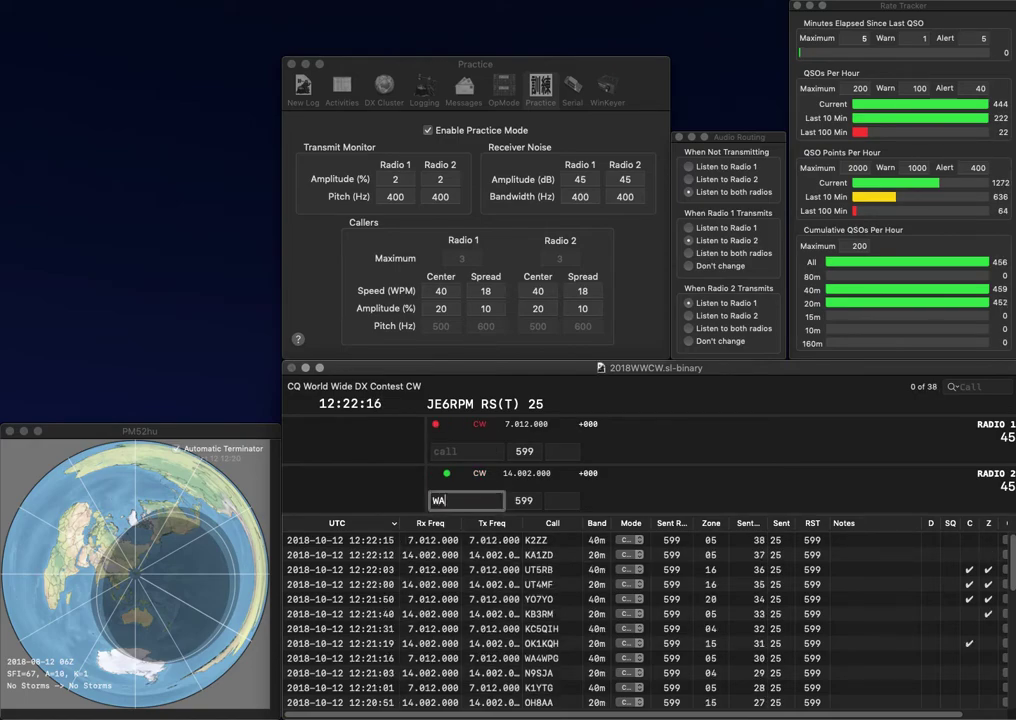
{"action": "key", "text": "Return"}
{"action": "type", "text": "UT0AZA"}
{"action": "key", "text": "Return"}
{"action": "type", "text": "3FE"}
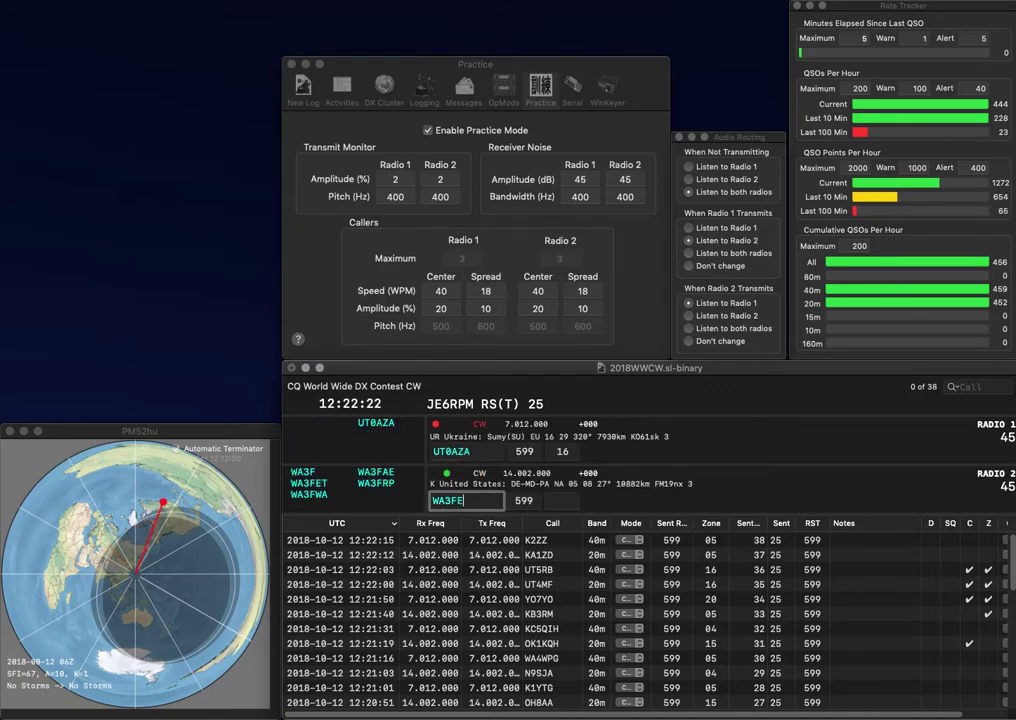
{"action": "type", "text": "T"}
{"action": "key", "text": "Return"}
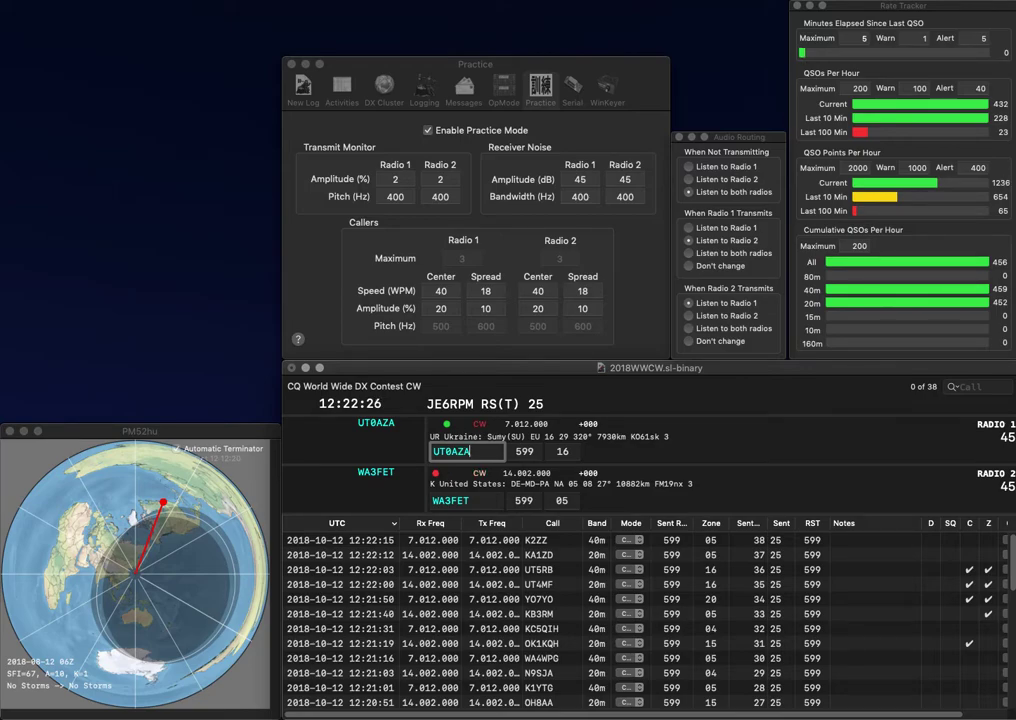
{"action": "key", "text": "Return"}
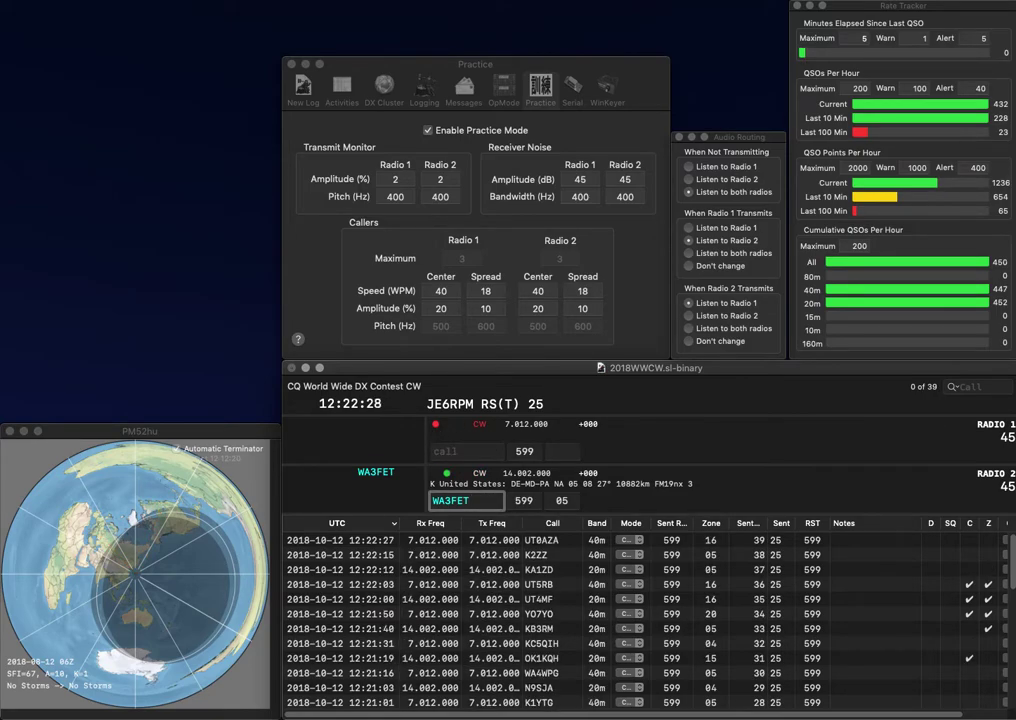
{"action": "key", "text": "Return"}
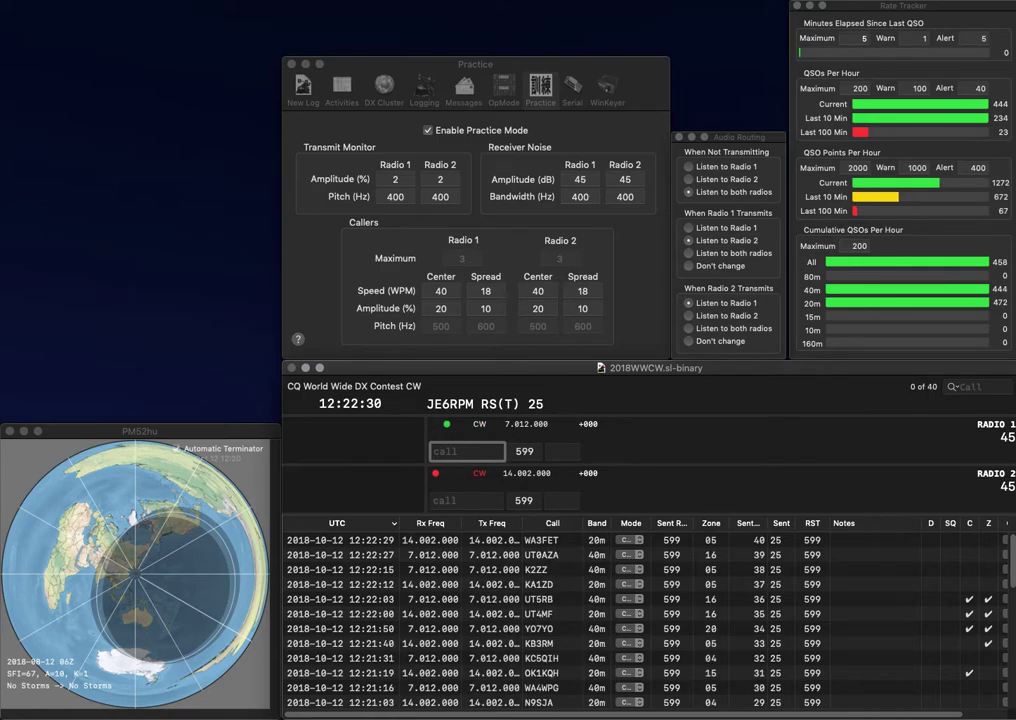
- Enter LZ2SX on Radio 1 and M3W on Radio 2, and log both contacts
{"action": "type", "text": "LZ2SX"}
{"action": "key", "text": "Return"}
{"action": "type", "text": "M3W"}
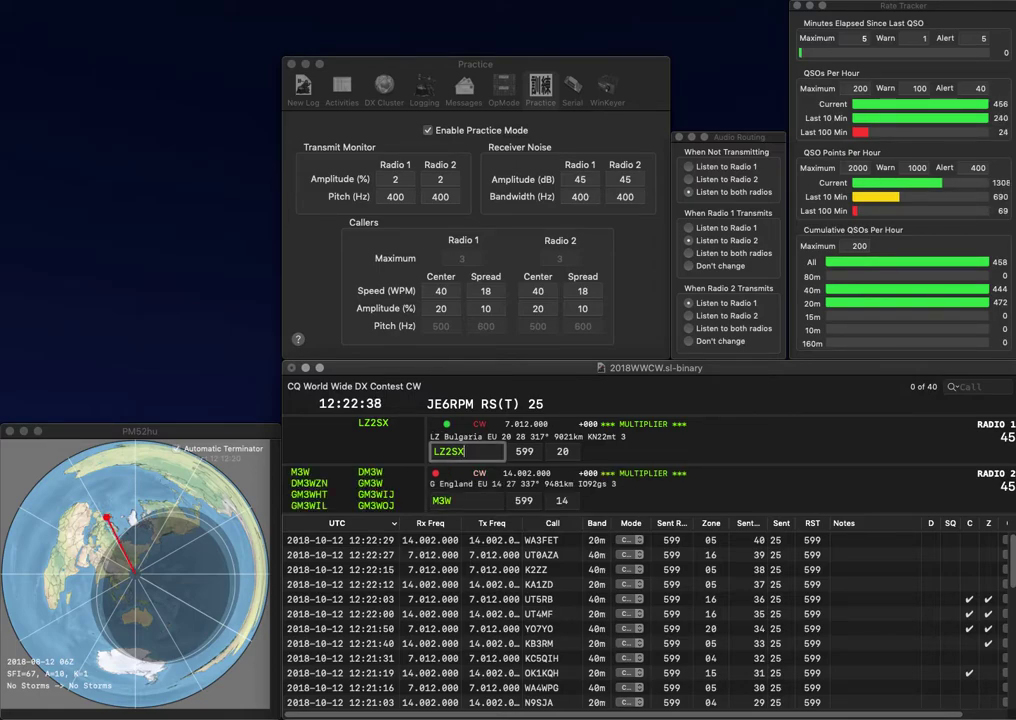
{"action": "key", "text": "Return"}
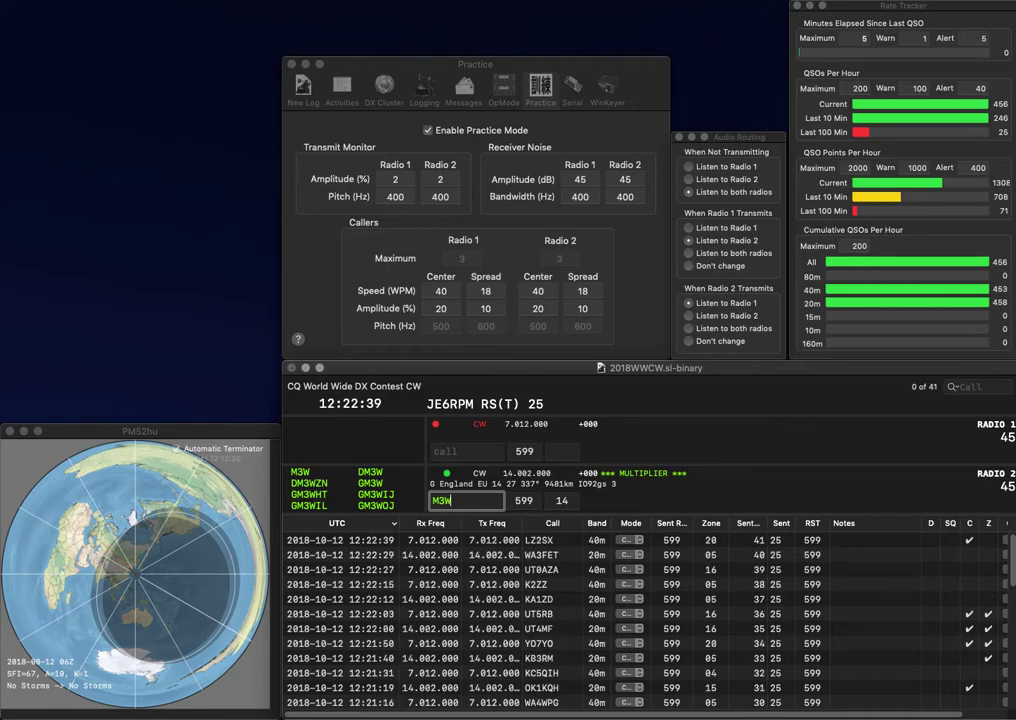
{"action": "key", "text": "Return"}
{"action": "type", "text": "HB9DDO"}
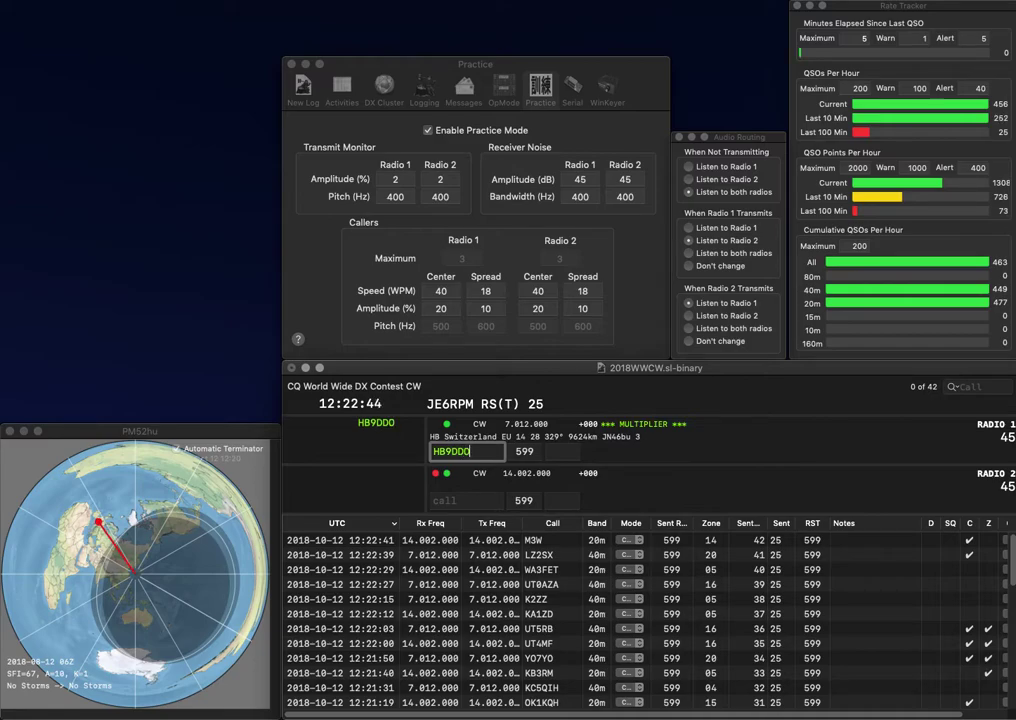
{"action": "key", "text": "Return"}
{"action": "type", "text": "8FK"}
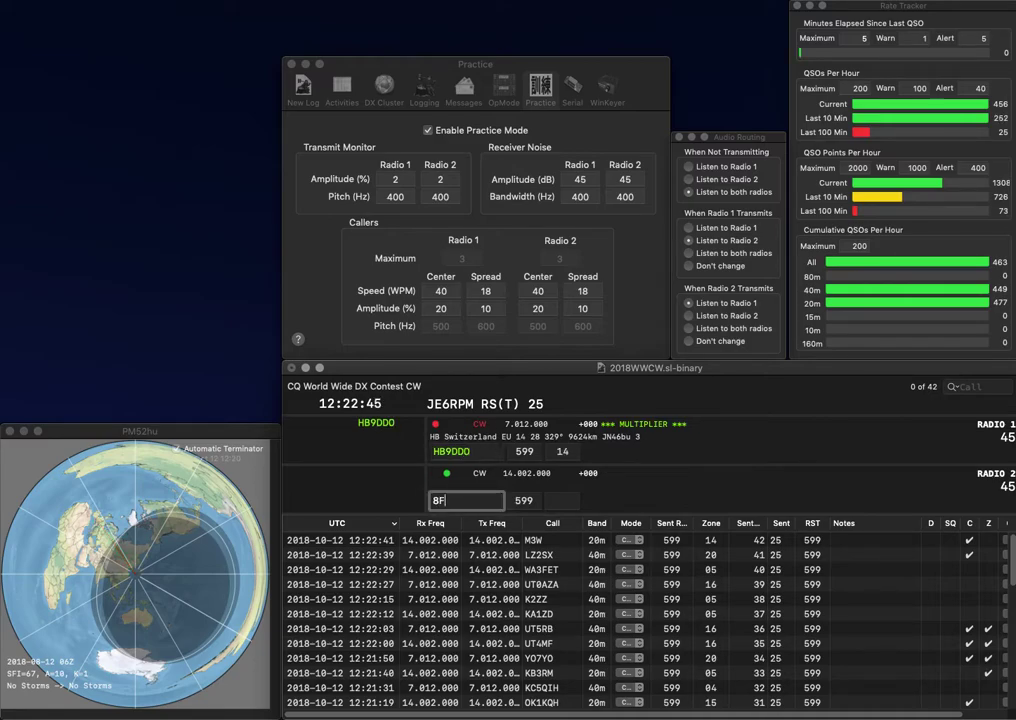
{"action": "key", "text": "Home"}
{"action": "type", "text": "HA"}
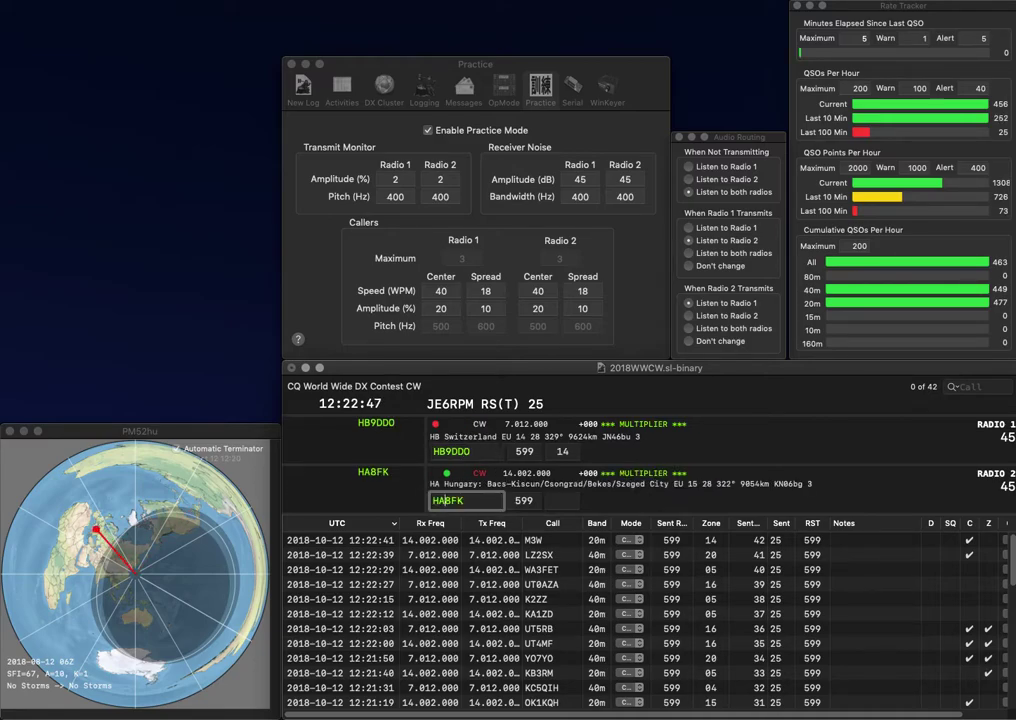
{"action": "key", "text": "Return"}
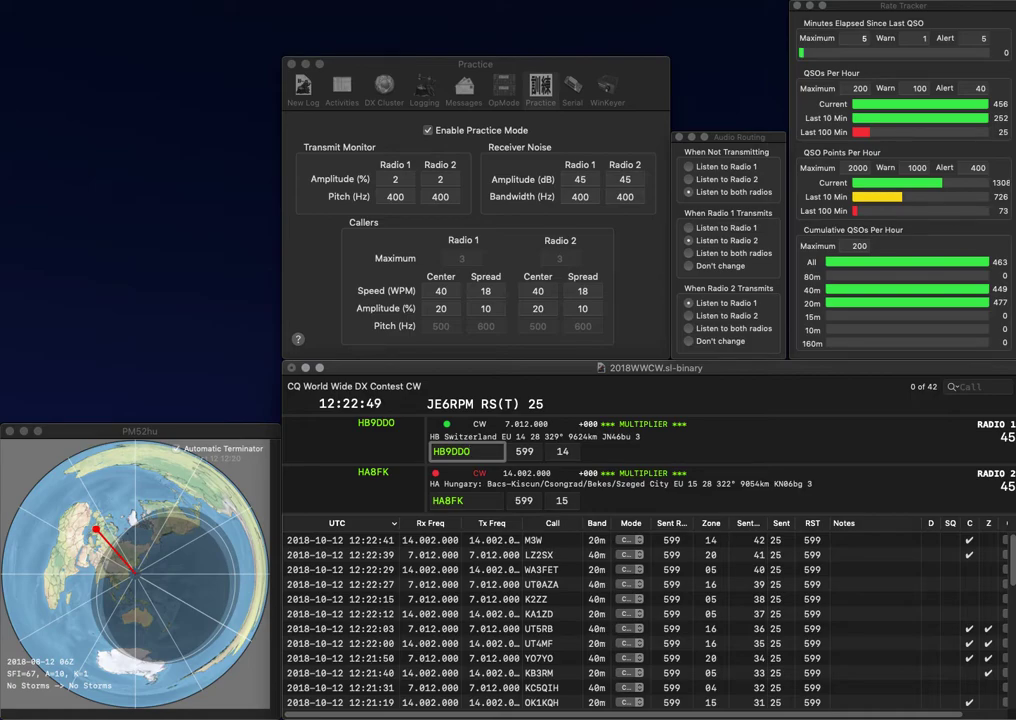
{"action": "key", "text": "Return"}
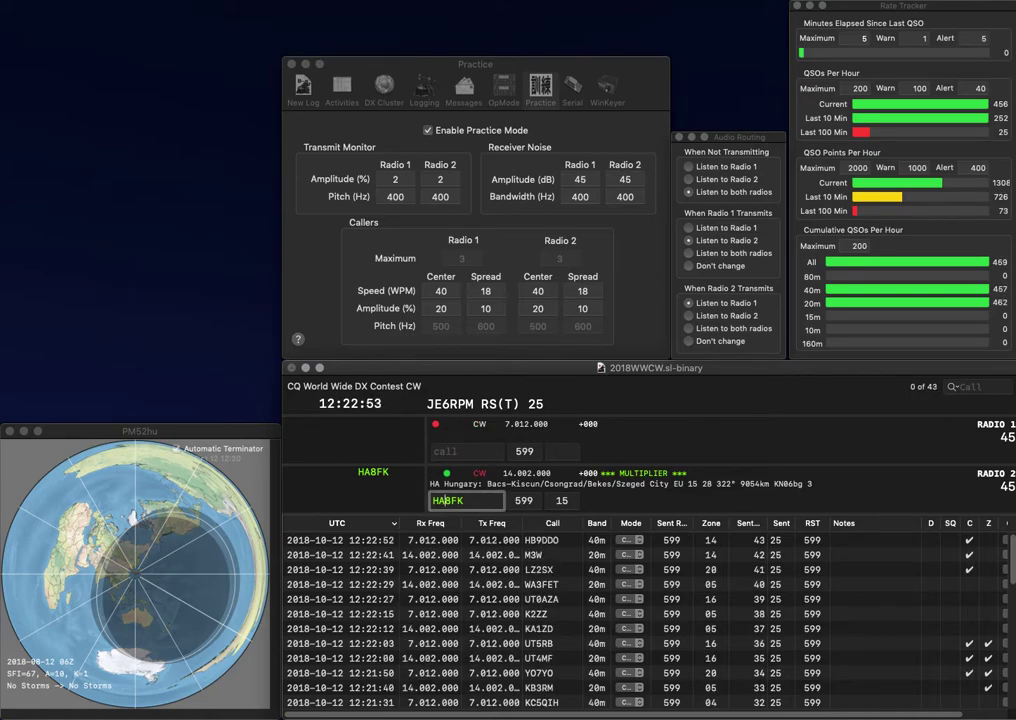
{"action": "key", "text": "Return"}
- Enter KO7JW on Radio 1 and the partial call H on Radio 2, and replace the O in the Radio 1 call with G
{"action": "type", "text": "KO7JW"}
{"action": "key", "text": "Return"}
{"action": "type", "text": "H"}
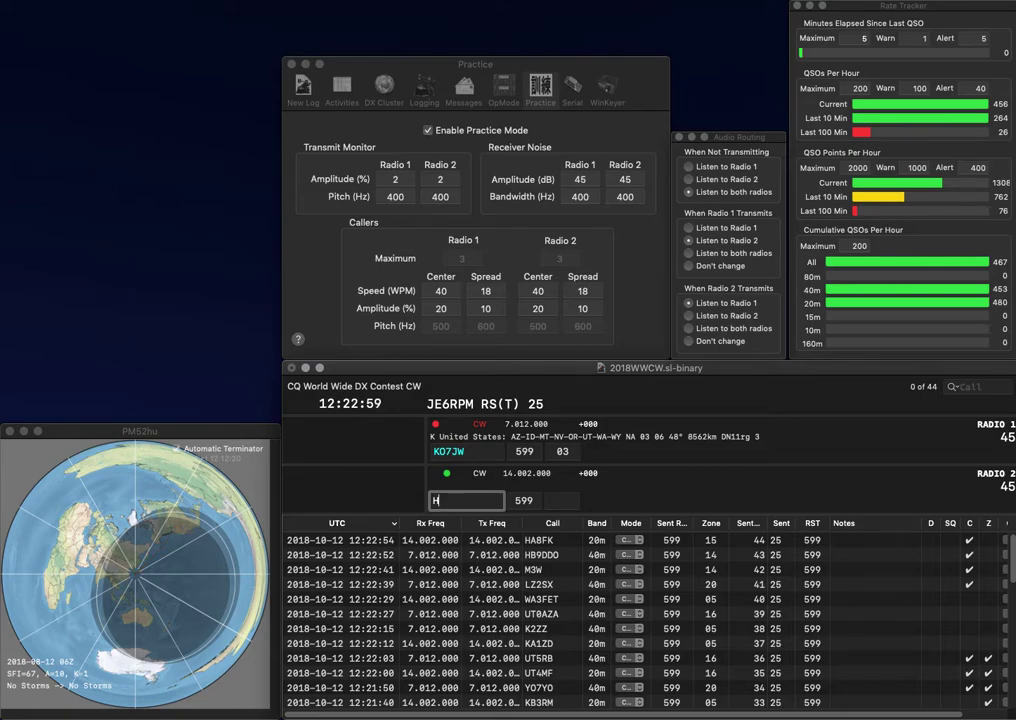
{"action": "key", "text": "Up"}
{"action": "key", "text": "Right"}
{"action": "key", "text": "Right"}
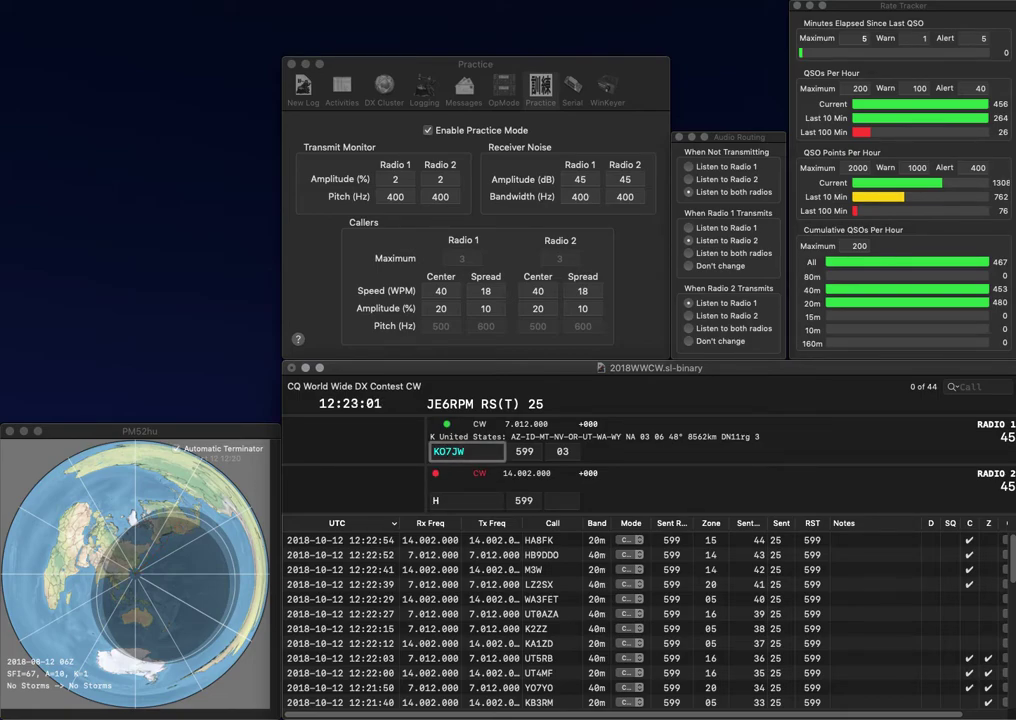
{"action": "key", "text": "BackSpace"}
{"action": "type", "text": "G"}
{"action": "key", "text": "Return"}
{"action": "left_click", "coordinate": [440, 500]}
{"action": "type", "text": "FPH"}
{"action": "key", "text": "Up"}
{"action": "key", "text": "Delete"}
{"action": "key", "text": "Return"}
{"action": "left_click", "coordinate": [469, 451]}
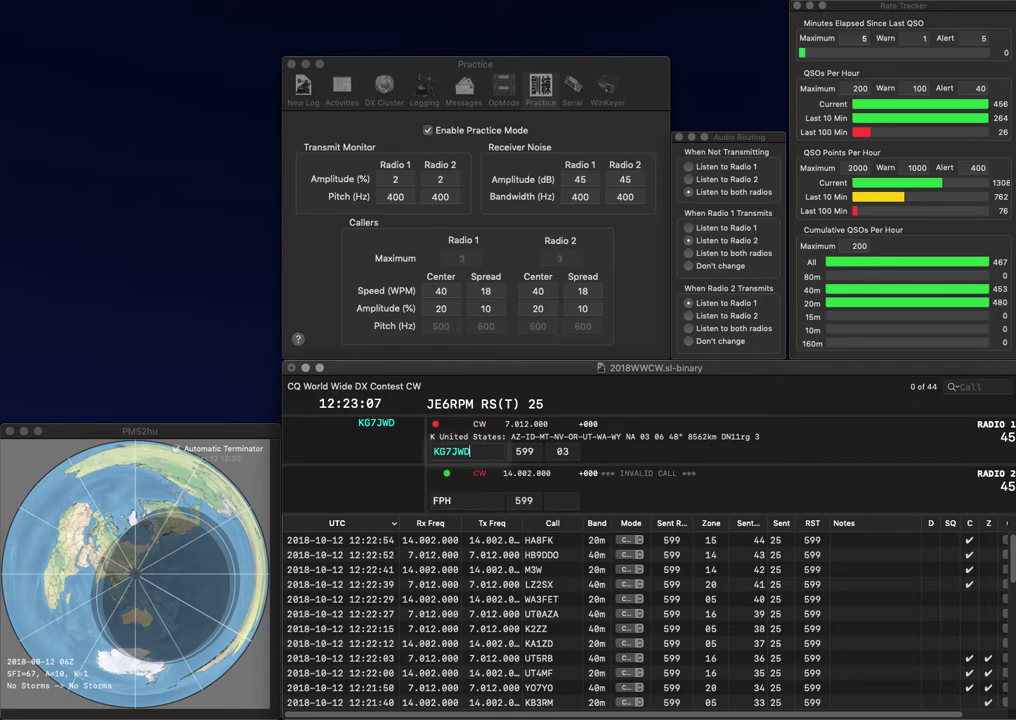
{"action": "key", "text": "Return"}
{"action": "type", "text": "HB9"}
{"action": "key", "text": "Right"}
{"action": "key", "text": "Right"}
{"action": "key", "text": "BackSpace"}
{"action": "type", "text": "S"}
{"action": "key", "text": "Return"}
- Enter K1DDN on Radio 1, and log the contacts on both radios
{"action": "type", "text": "1DDN"}
{"action": "key", "text": "Home"}
{"action": "type", "text": "K"}
{"action": "key", "text": "Return"}
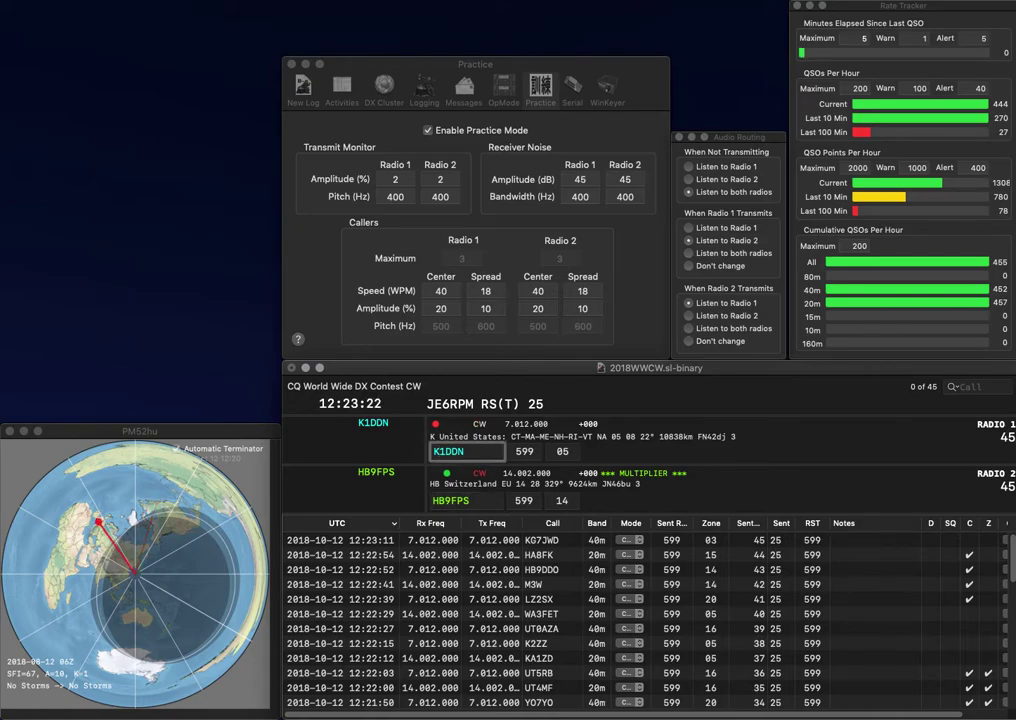
{"action": "key", "text": "Return"}
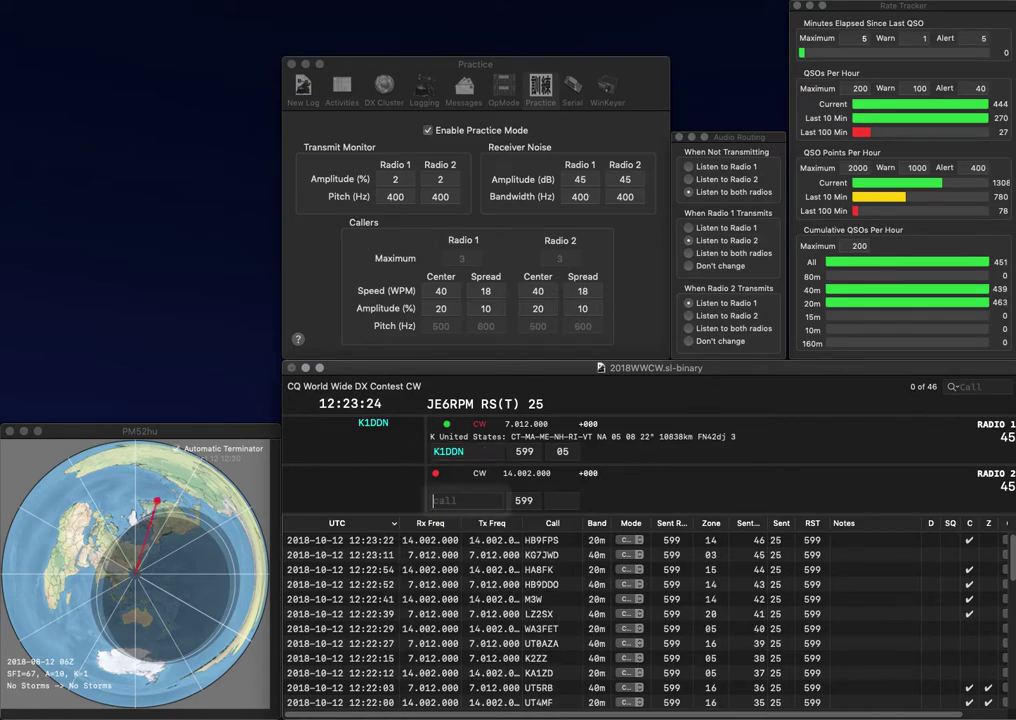
{"action": "key", "text": "Return"}
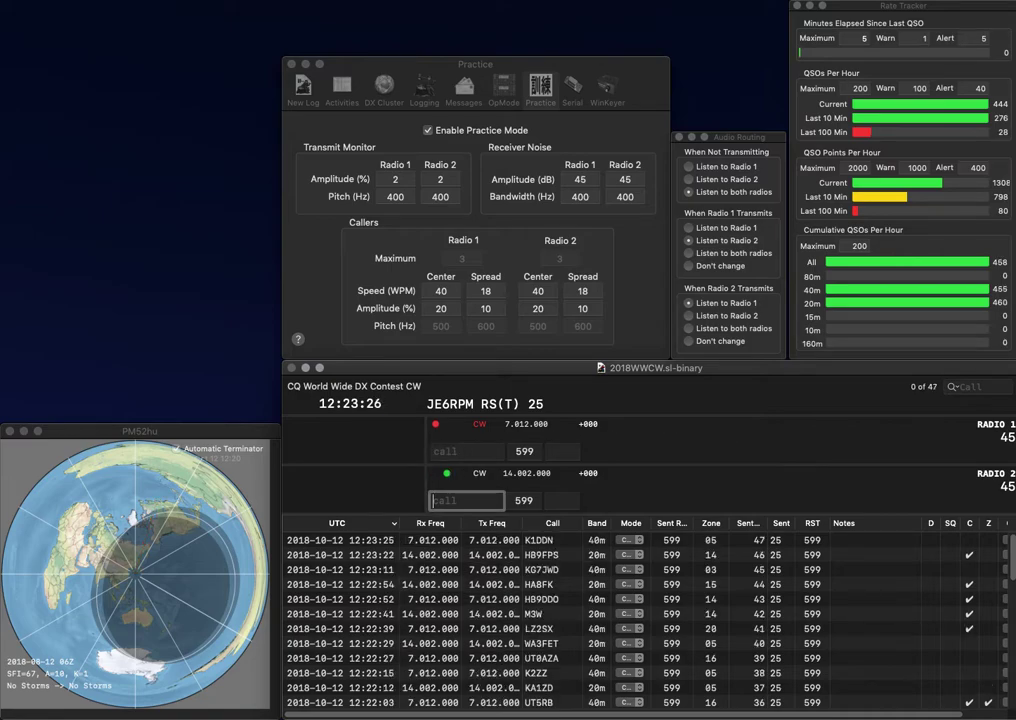
- Enter the partial call RAK on Radio 2 and FY5KE on Radio 1, sending each reply
{"action": "type", "text": "RAK"}
{"action": "key", "text": "Return"}
{"action": "type", "text": "FY5KE"}
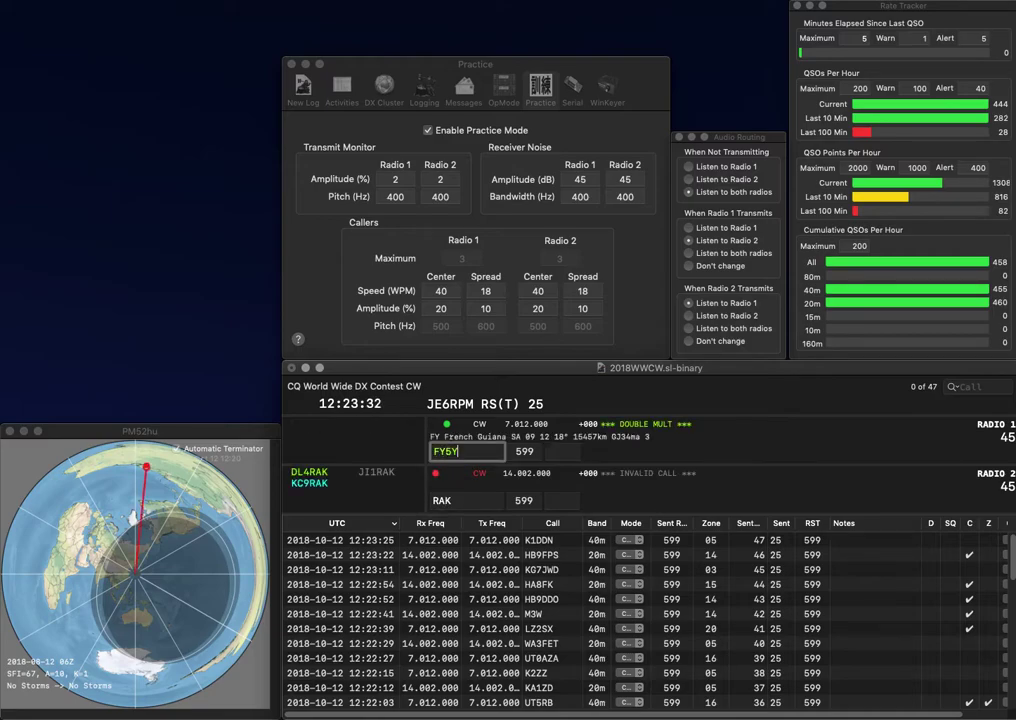
{"action": "key", "text": "Return"}
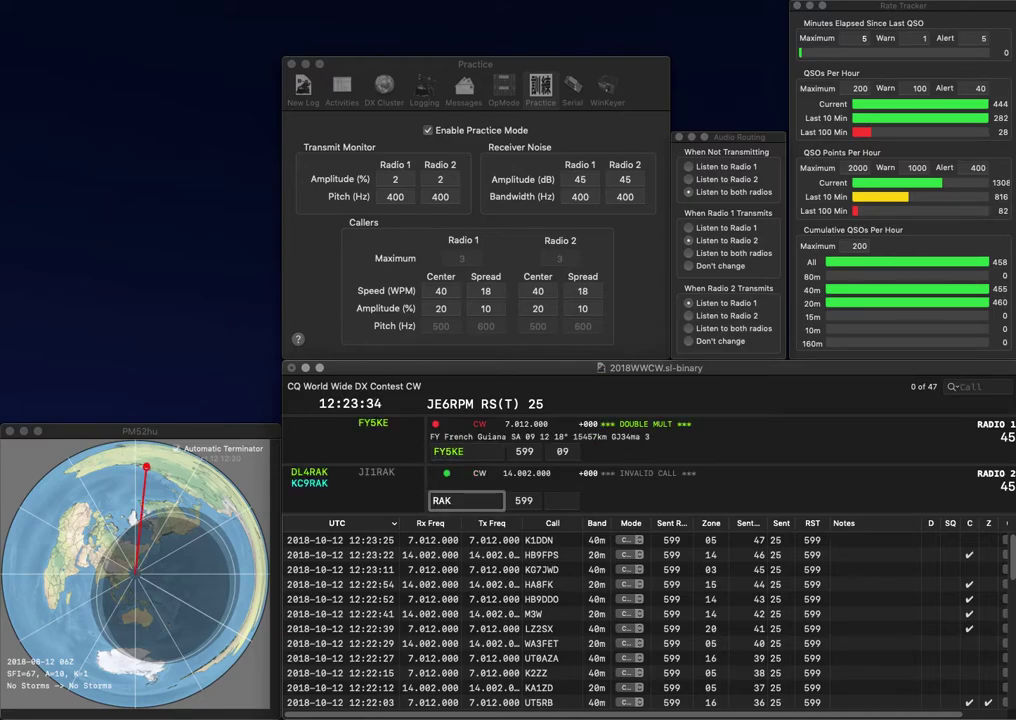
- Correct the Radio 2 call to 8R1AK, and log the contacts on both radios
{"action": "type", "text": "1"}
{"action": "key", "text": "Left"}
{"action": "key", "text": "Left"}
{"action": "type", "text": "8"}
{"action": "key", "text": "Return"}
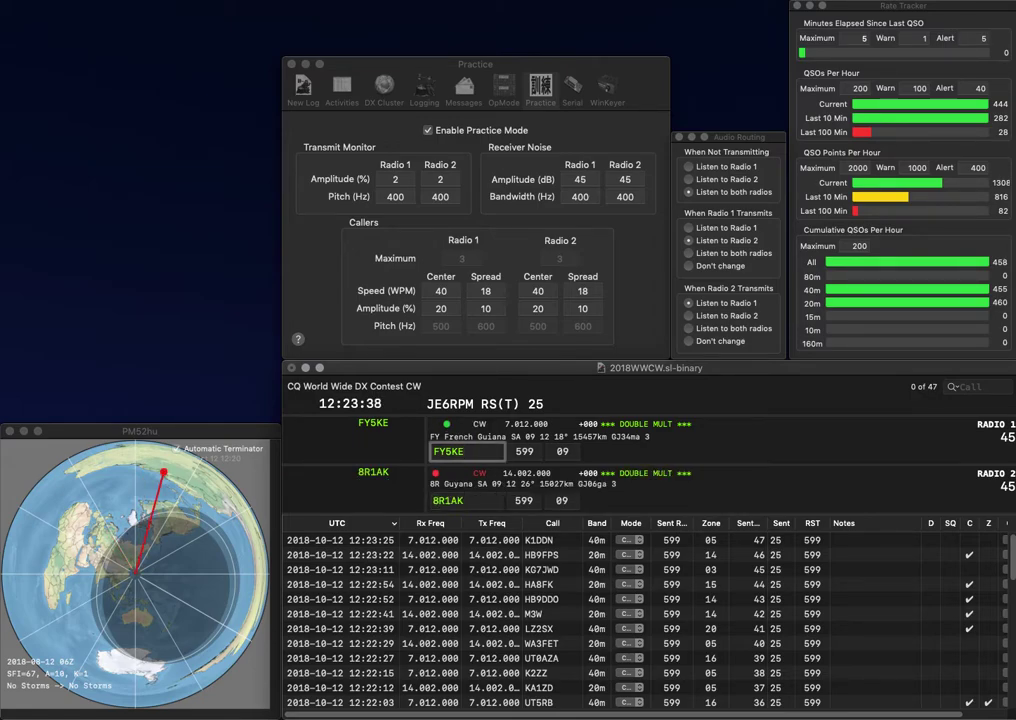
{"action": "key", "text": "Return"}
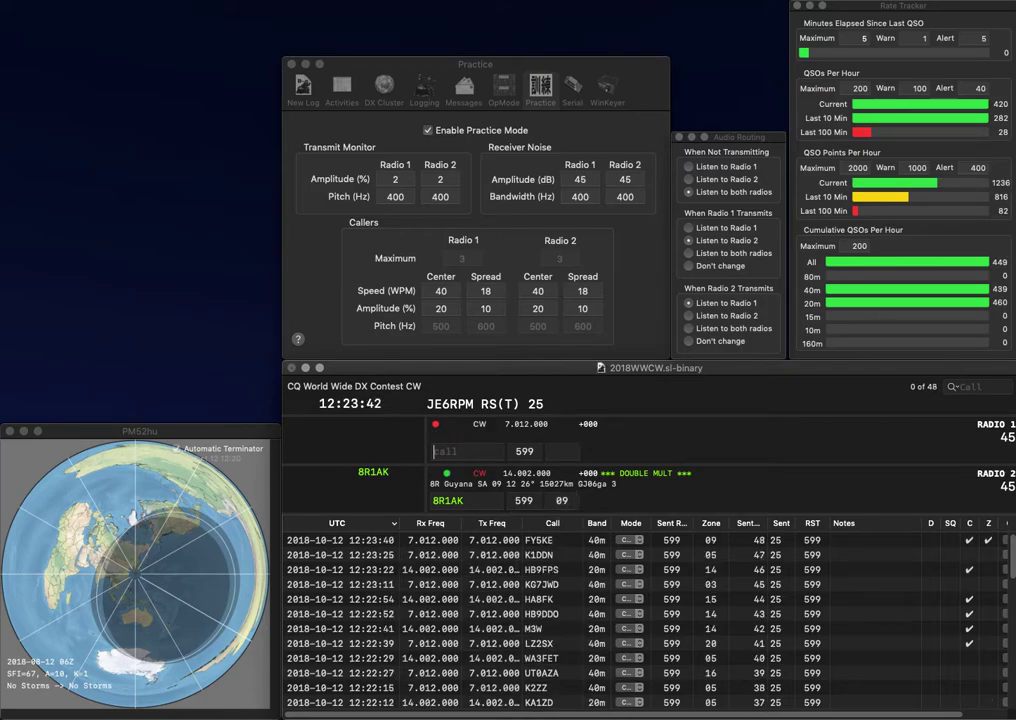
{"action": "key", "text": "Return"}
{"action": "type", "text": "F8BBL"}
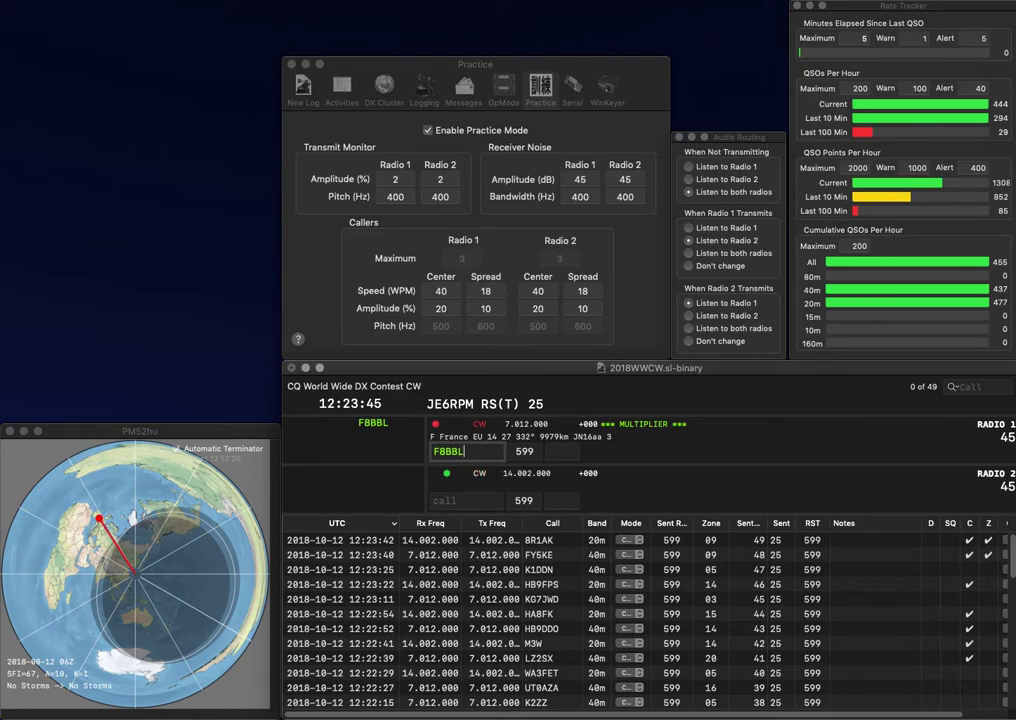
{"action": "key", "text": "Return"}
{"action": "type", "text": "W"}
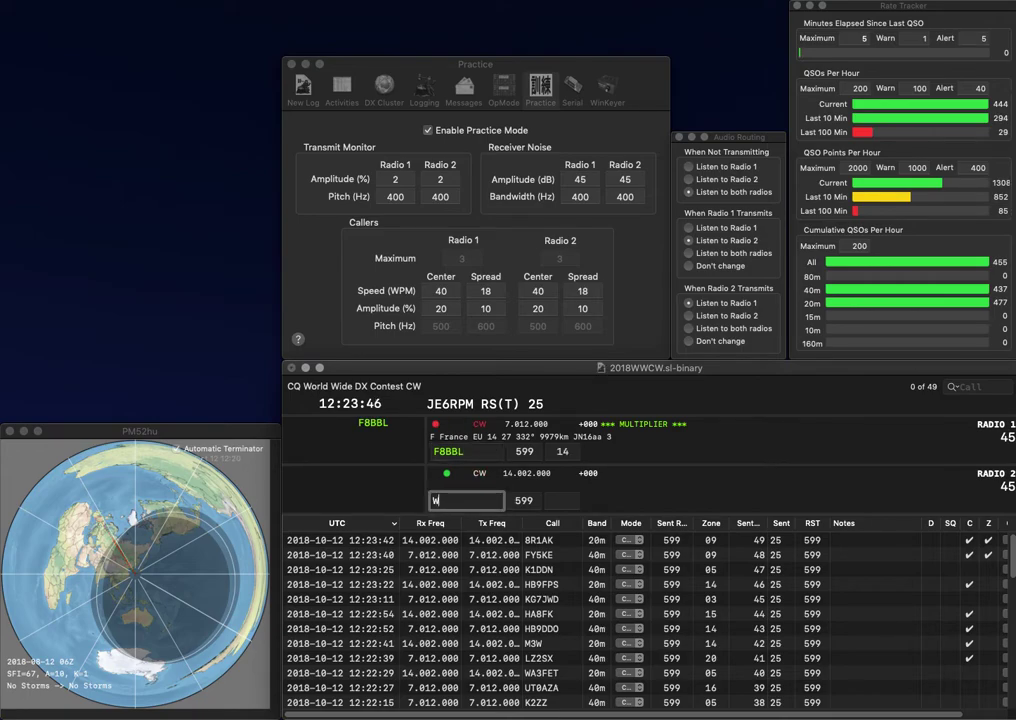
{"action": "type", "text": "1XWX"}
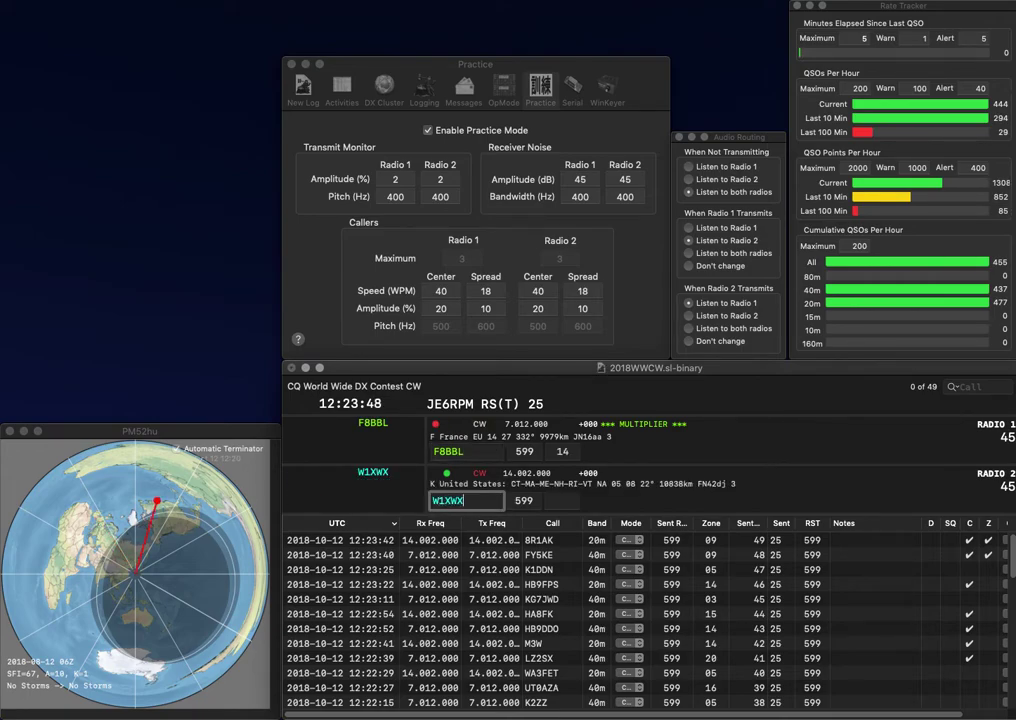
{"action": "key", "text": "Return"}
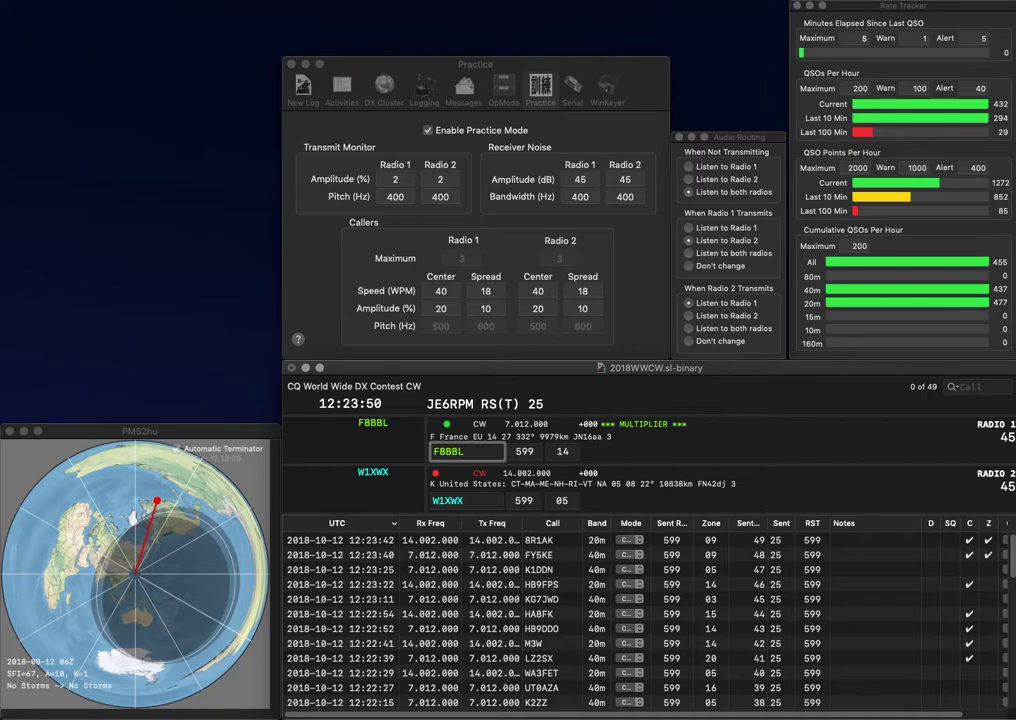
{"action": "key", "text": "Return"}
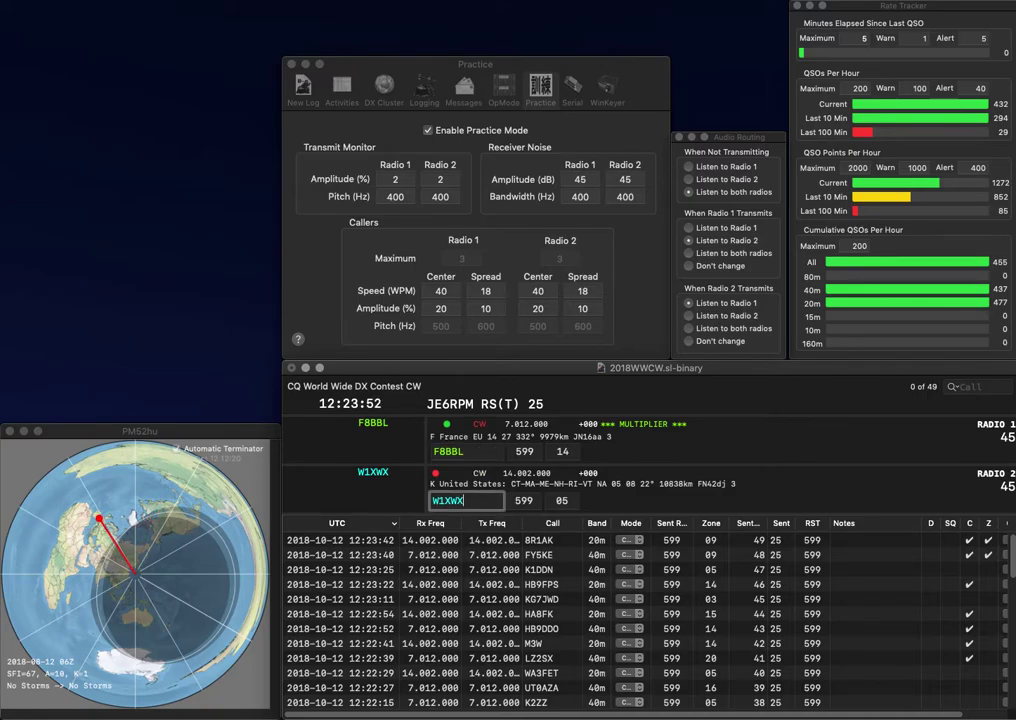
{"action": "key", "text": "Return"}
- Enter F6KLO on Radio 1 and VE3OP on Radio 2, and log both contacts
{"action": "type", "text": "F6KLO"}
{"action": "key", "text": "Return"}
{"action": "key", "text": "grave"}
{"action": "type", "text": "VE3OP"}
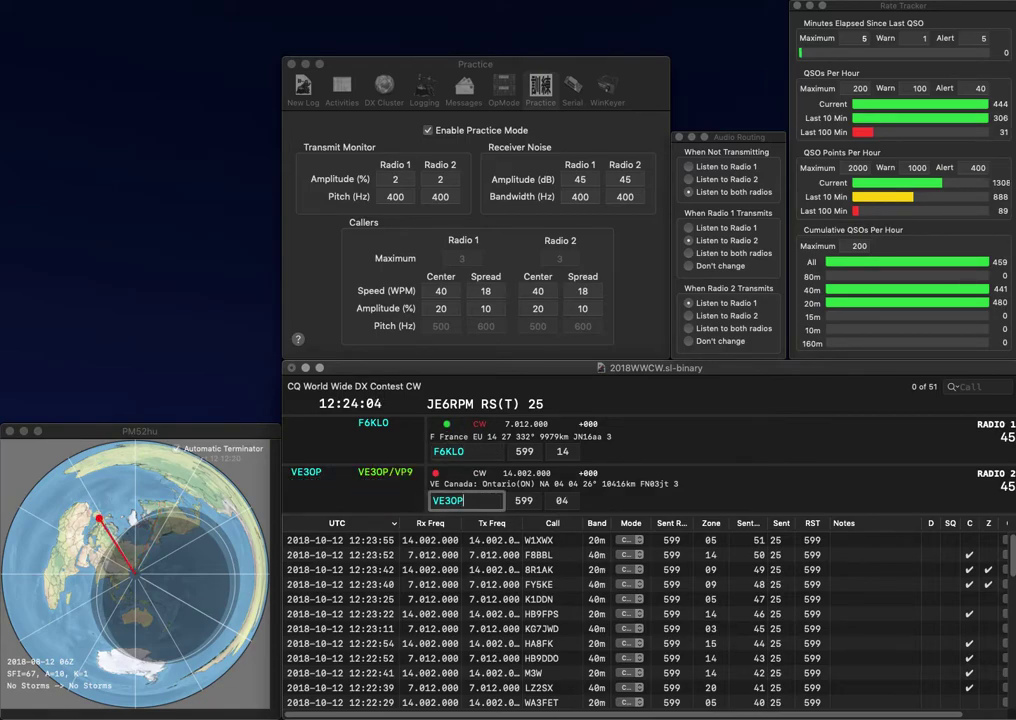
{"action": "key", "text": "Return"}
{"action": "key", "text": "Return"}
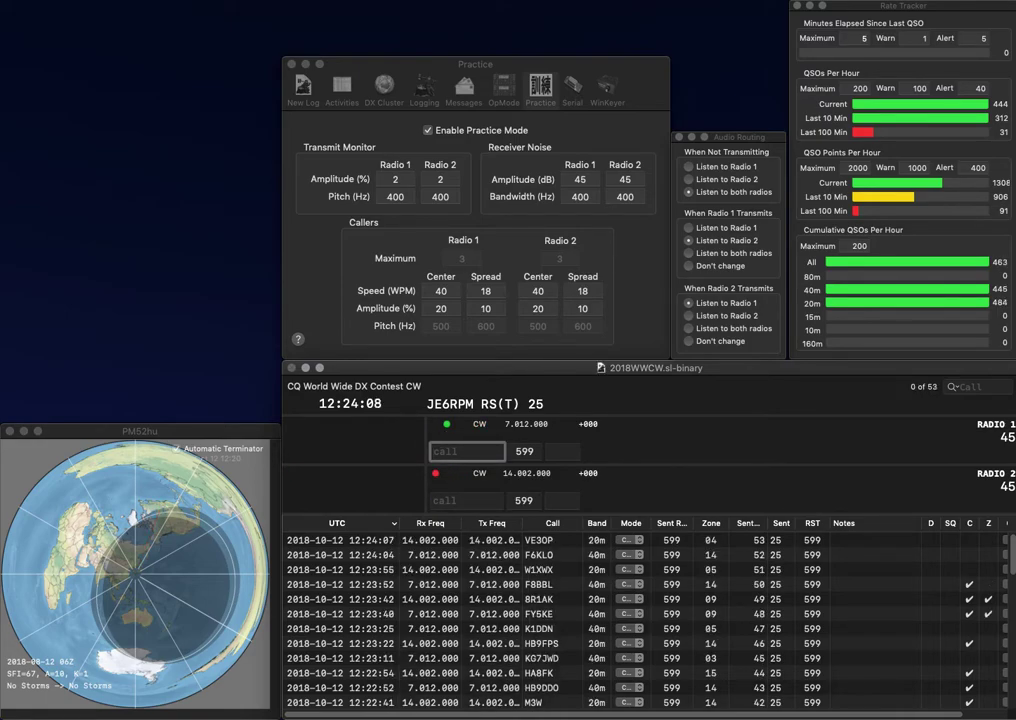
- Enter AE6PL on Radio 2 and the partial call PY on Radio 1, and log the Radio 2 contact
{"action": "key", "text": "Return"}
{"action": "type", "text": "AE6PL"}
{"action": "key", "text": "Tab"}
{"action": "type", "text": "PY"}
{"action": "key", "text": "Tab"}
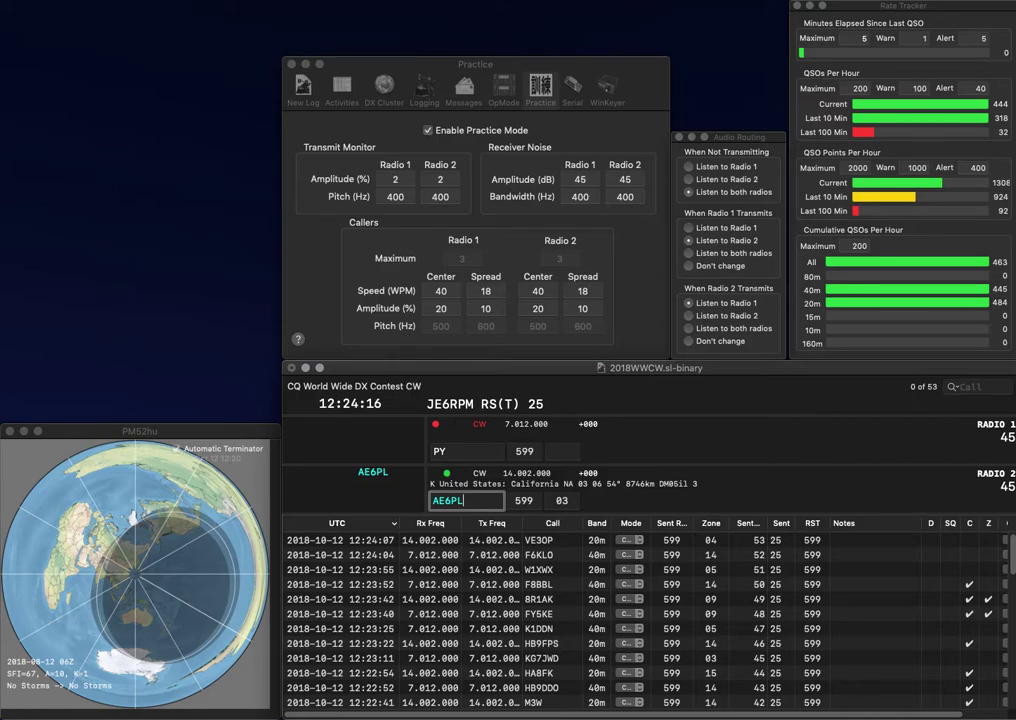
{"action": "key", "text": "Return"}
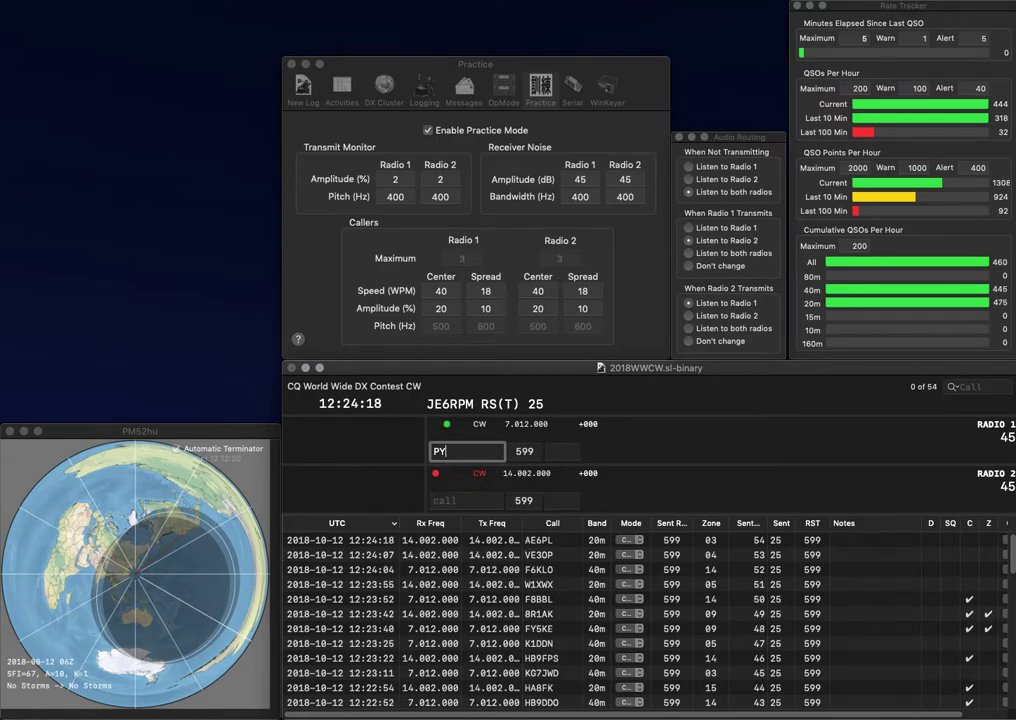
{"action": "type", "text": "8WW"}
{"action": "key", "text": "Return"}
{"action": "type", "text": "2"}
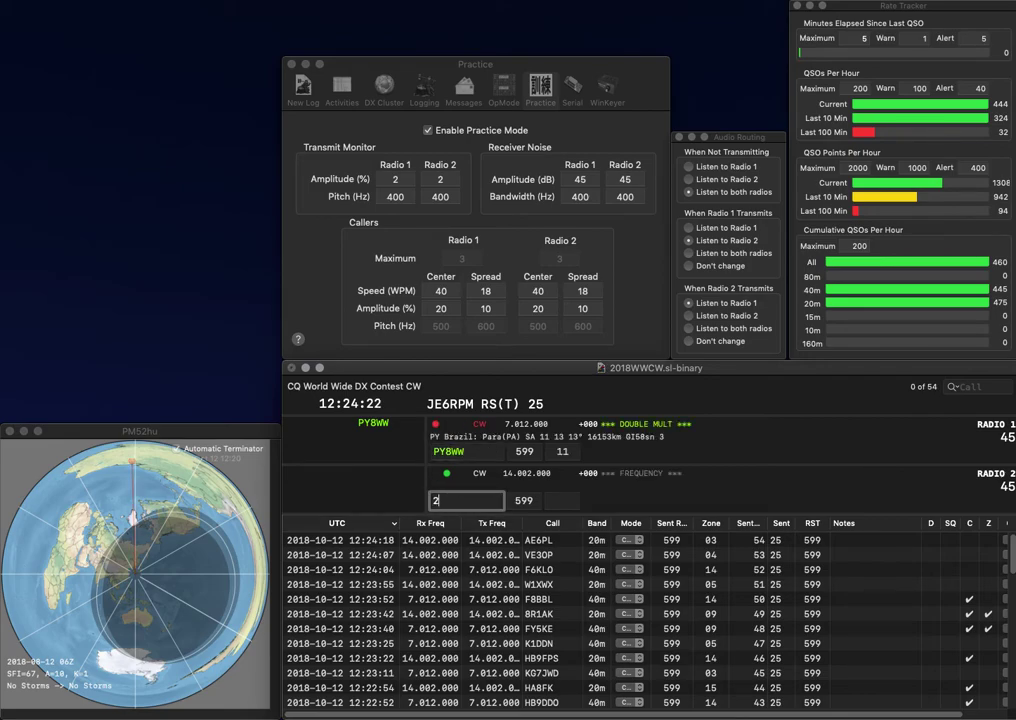
{"action": "type", "text": "IM"}
{"action": "key", "text": "Return"}
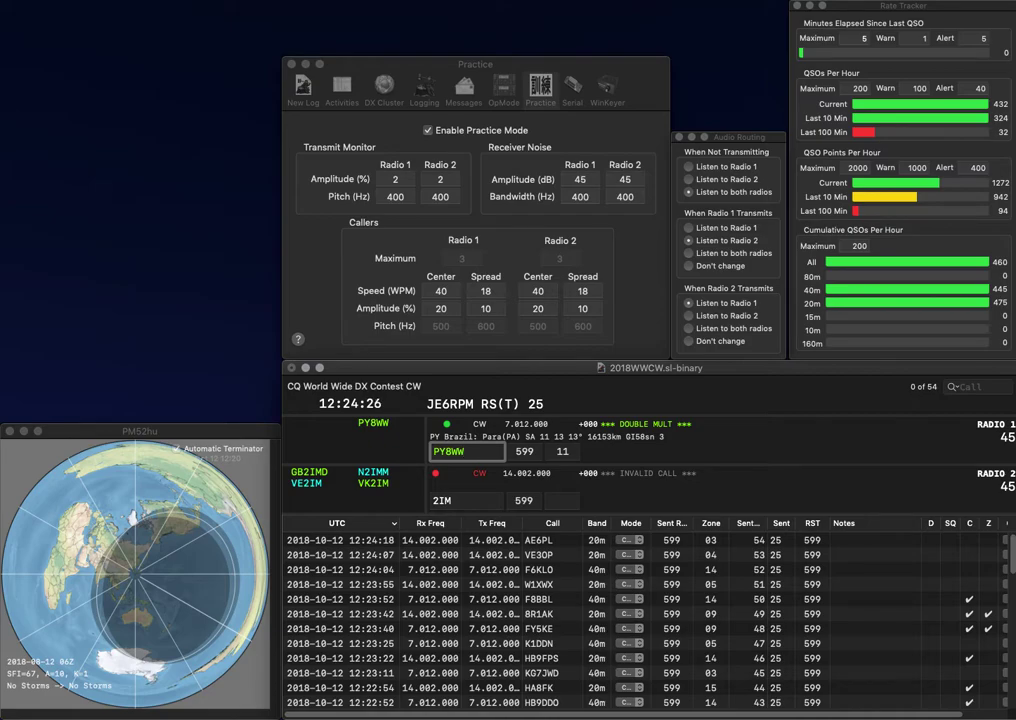
{"action": "key", "text": "Return"}
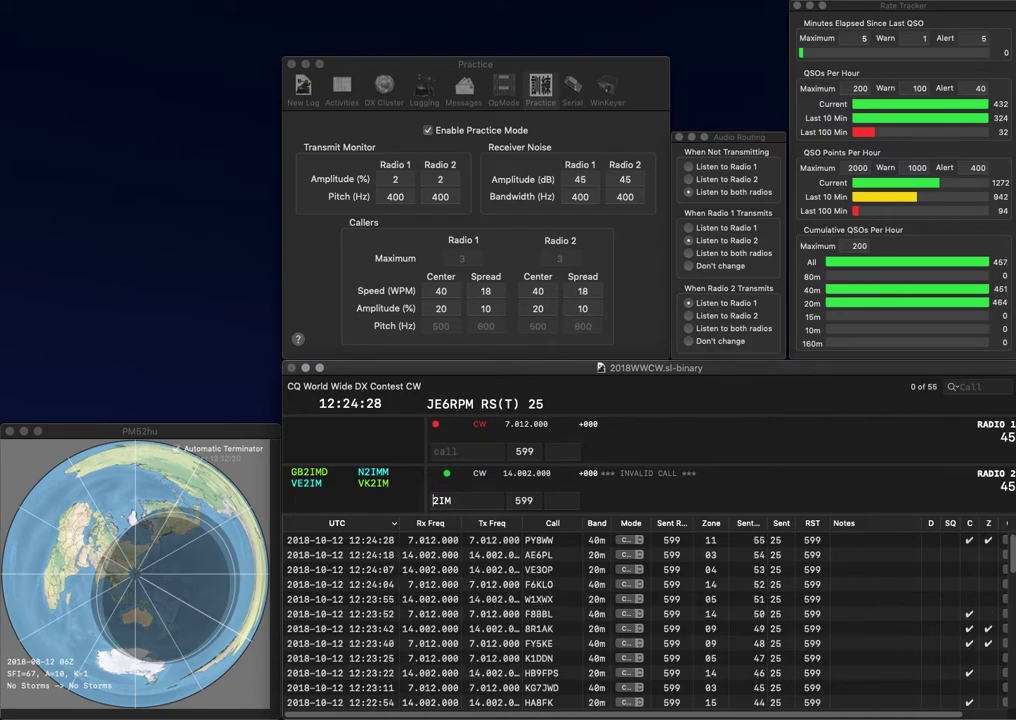
- Change the partial Radio 2 call to OM3SM and send its reply
{"action": "type", "text": "GM"}
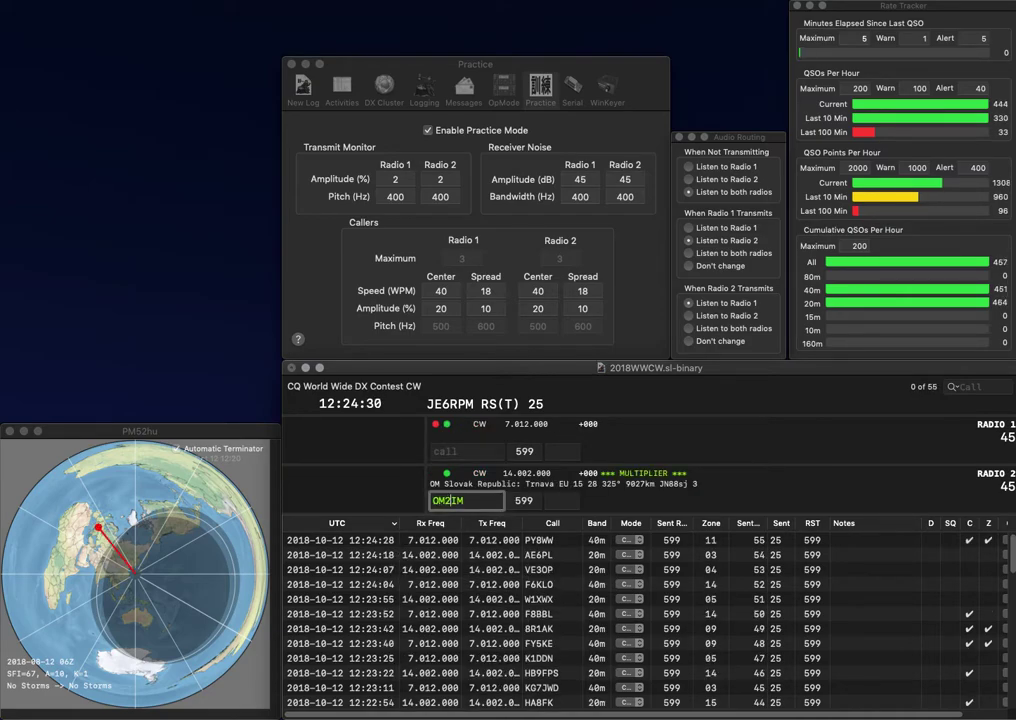
{"action": "key", "text": "Right"}
{"action": "key", "text": "BackSpace"}
{"action": "type", "text": "3S"}
{"action": "key", "text": "Delete"}
{"action": "key", "text": "Return"}
{"action": "type", "text": "1SW"}
{"action": "type", "text": "Y"}
{"action": "key", "text": "Return"}
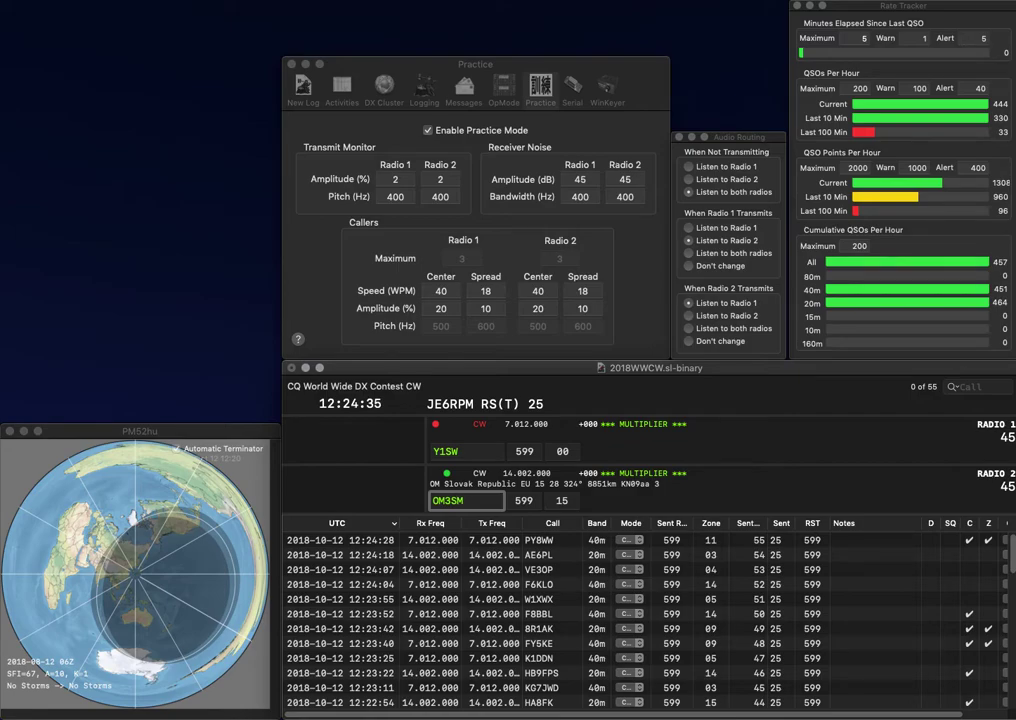
{"action": "type", "text": "E"}
{"action": "key", "text": "Return"}
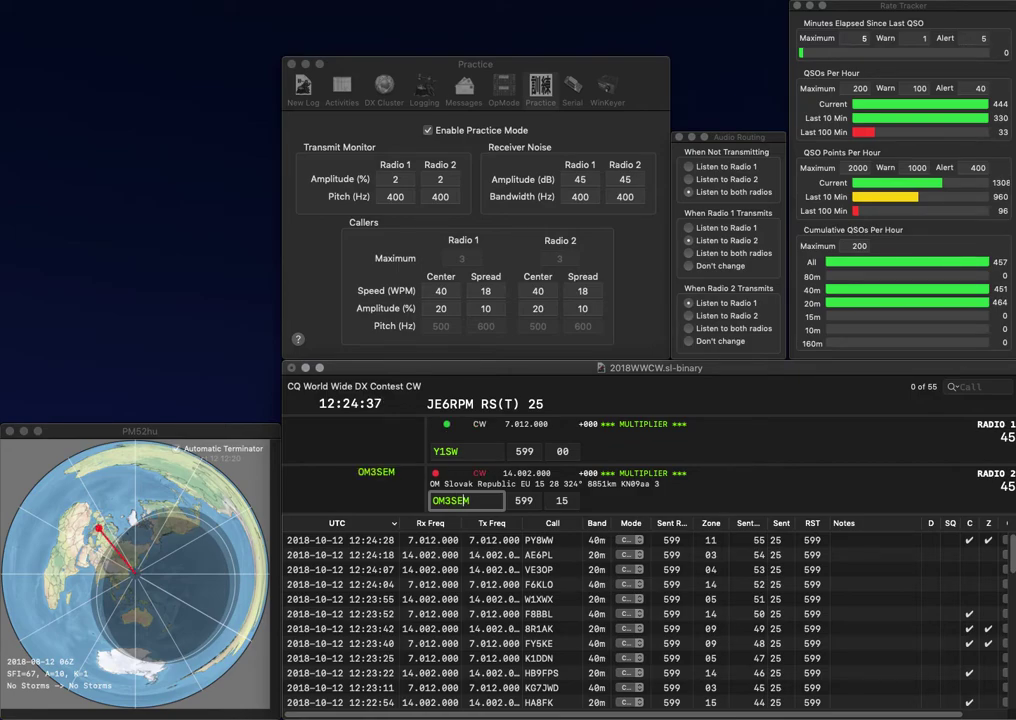
- Correct the Radio 1 call to YV1SW, set its zone to 9, and log the contacts on both radios
{"action": "type", "text": "V"}
{"action": "key", "text": "Return"}
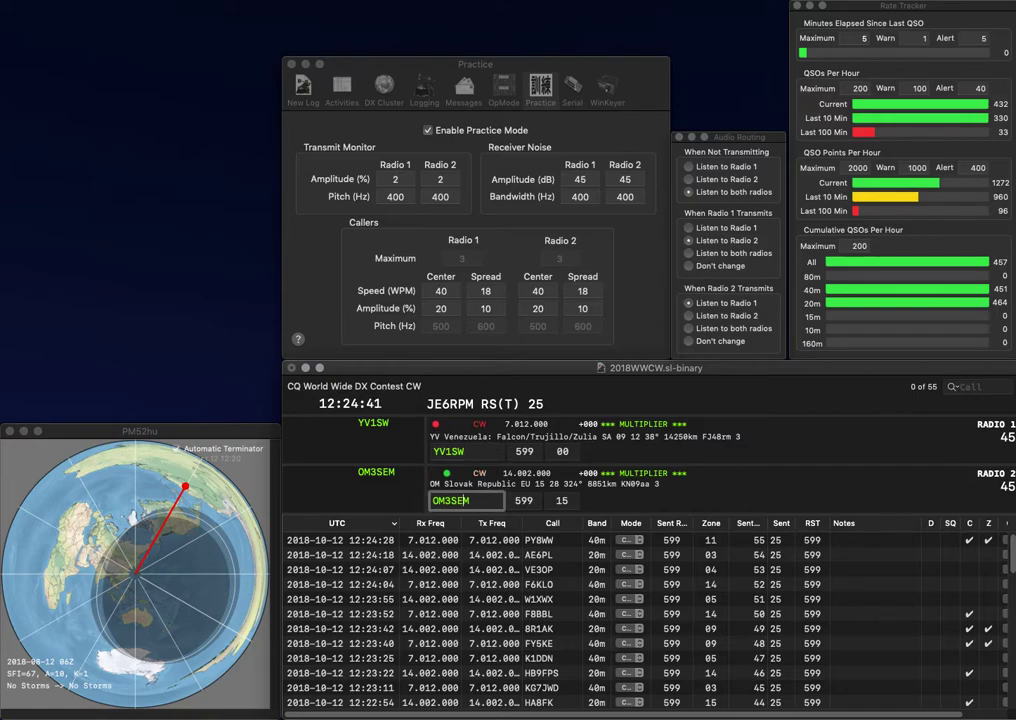
{"action": "key", "text": "Return"}
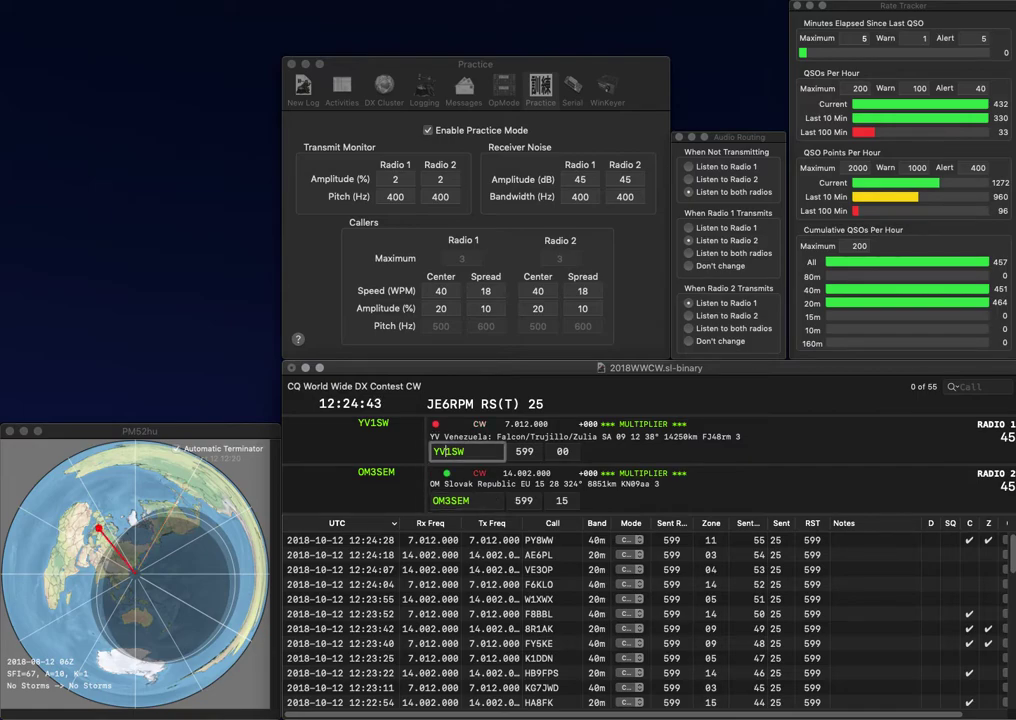
{"action": "key", "text": "space"}
{"action": "type", "text": "9"}
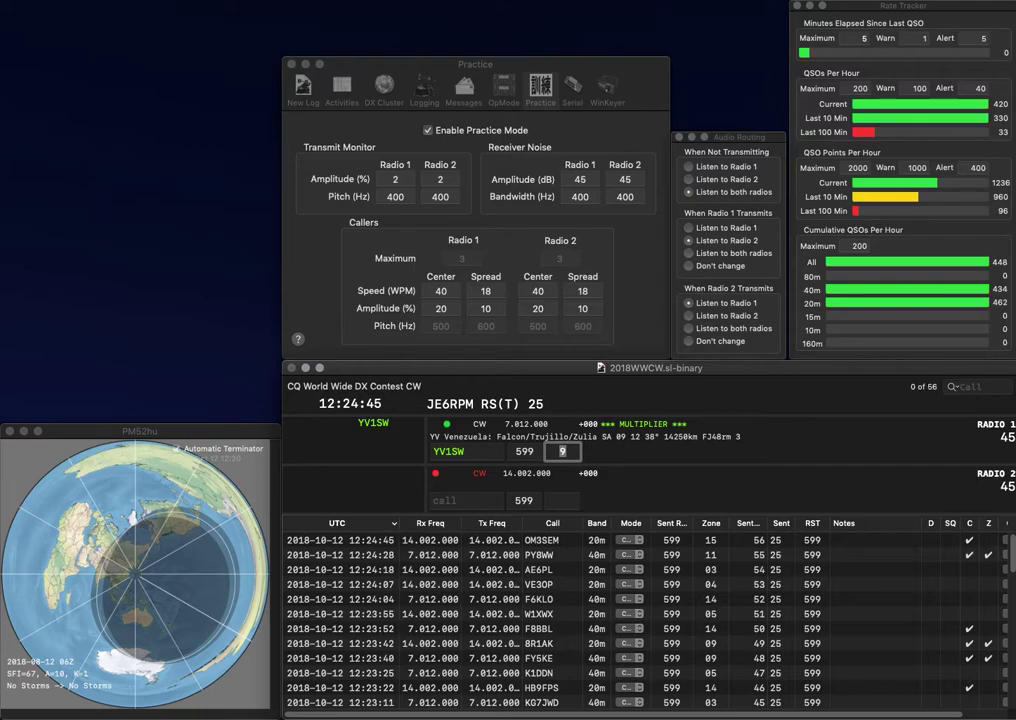
{"action": "key", "text": "Return"}
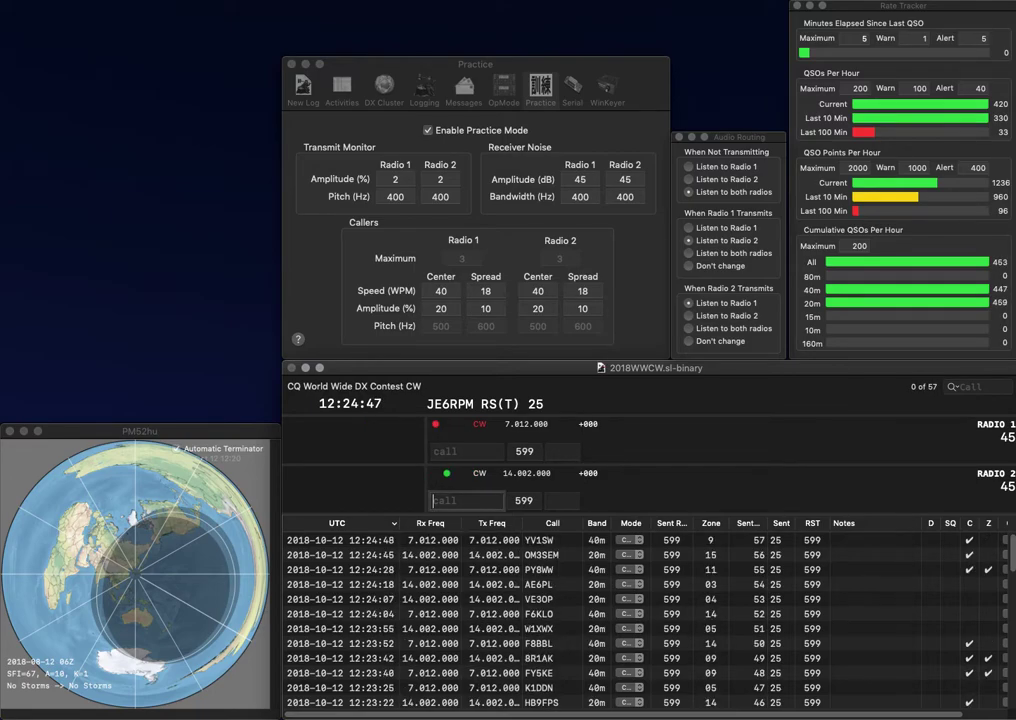
- Enter PY6AA as the Radio 2 call and send its reply
{"action": "type", "text": "PY6"}
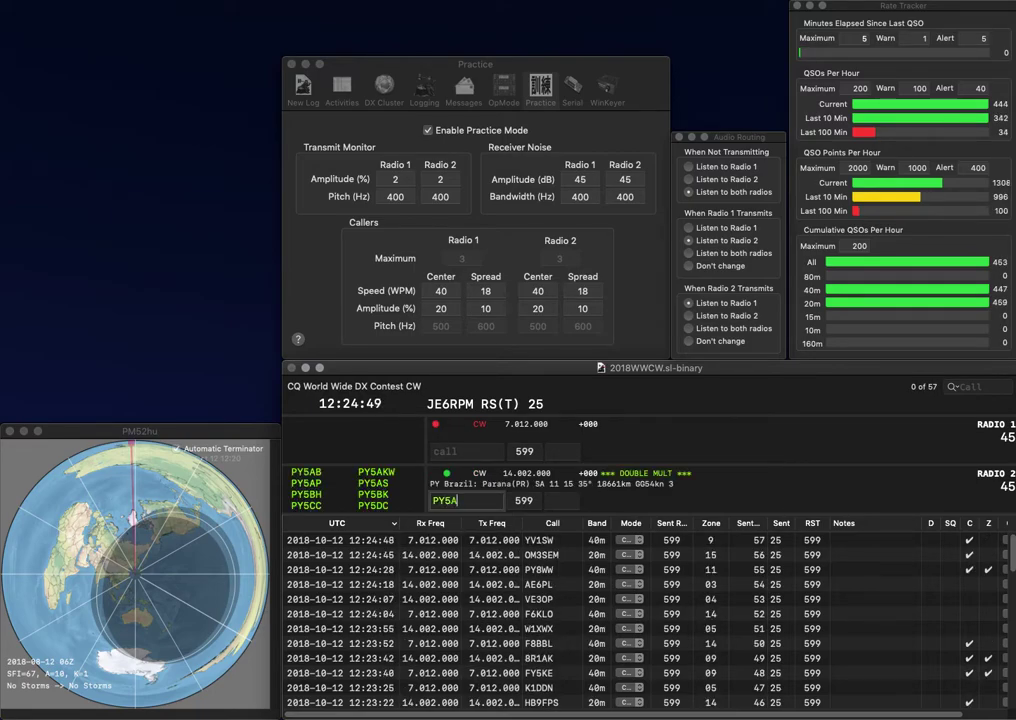
{"action": "type", "text": "AA"}
{"action": "key", "text": "Return"}
- Enter K4KKP as the Radio 1 call, correcting stray characters, and log the PY6AA contact on Radio 2
{"action": "type", "text": "KKP"}
{"action": "key", "text": "Left"}
{"action": "key", "text": "Left"}
{"action": "key", "text": "Left"}
{"action": "type", "text": "K1"}
{"action": "key", "text": "BackSpace"}
{"action": "type", "text": "4"}
{"action": "key", "text": "Return"}
{"action": "key", "text": "Up"}
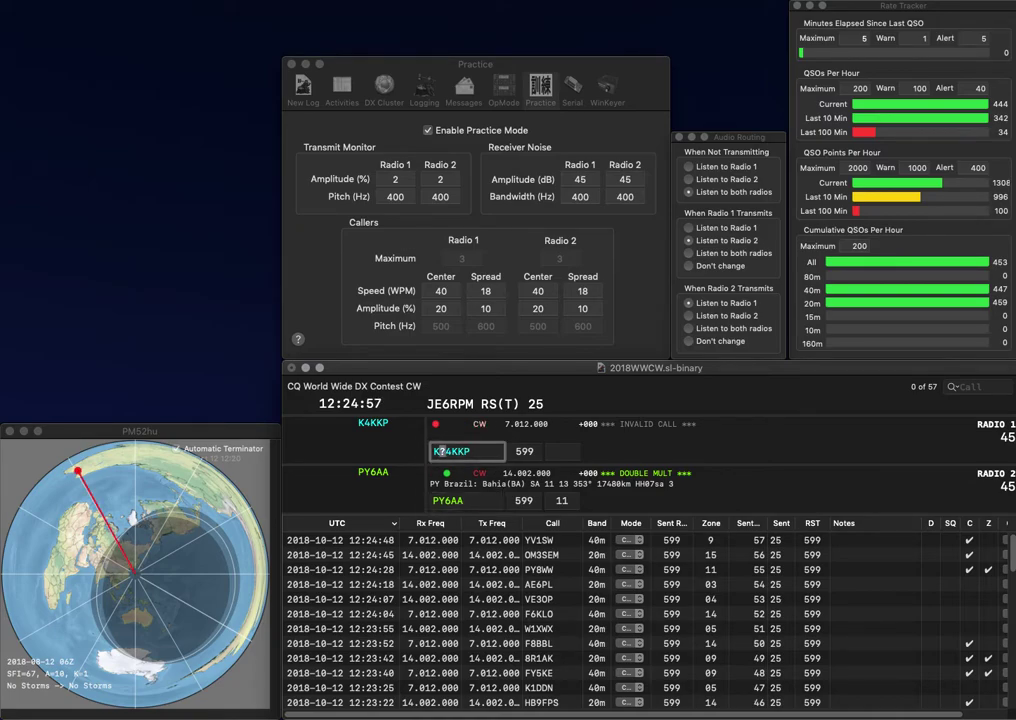
{"action": "key", "text": "BackSpace"}
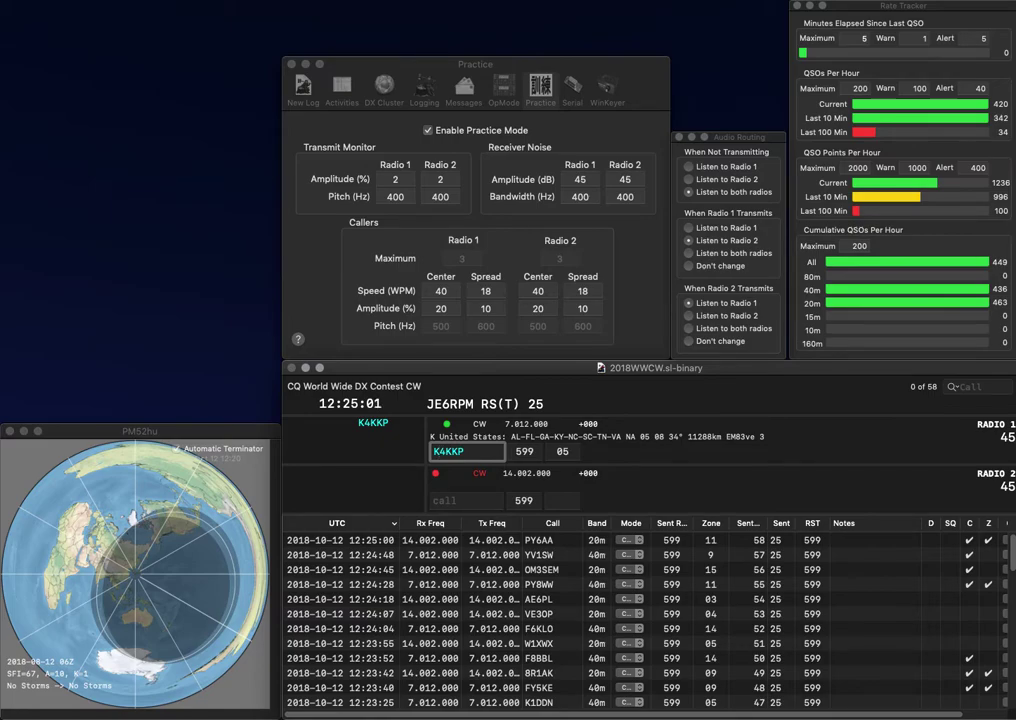
{"action": "key", "text": "Return"}
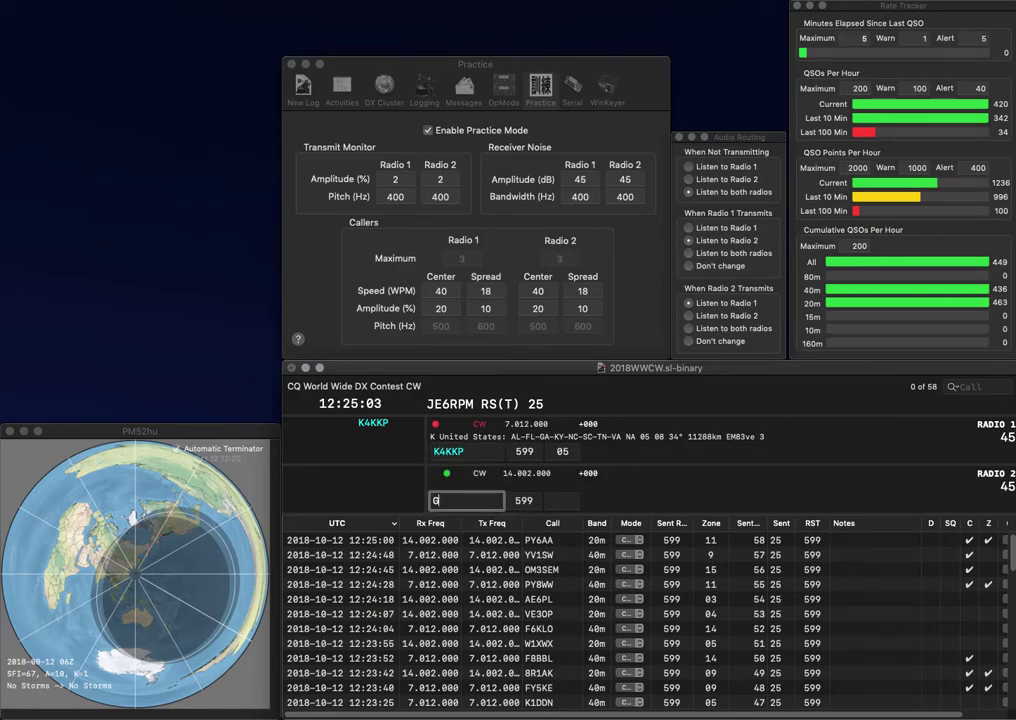
{"action": "type", "text": "ON7XN"}
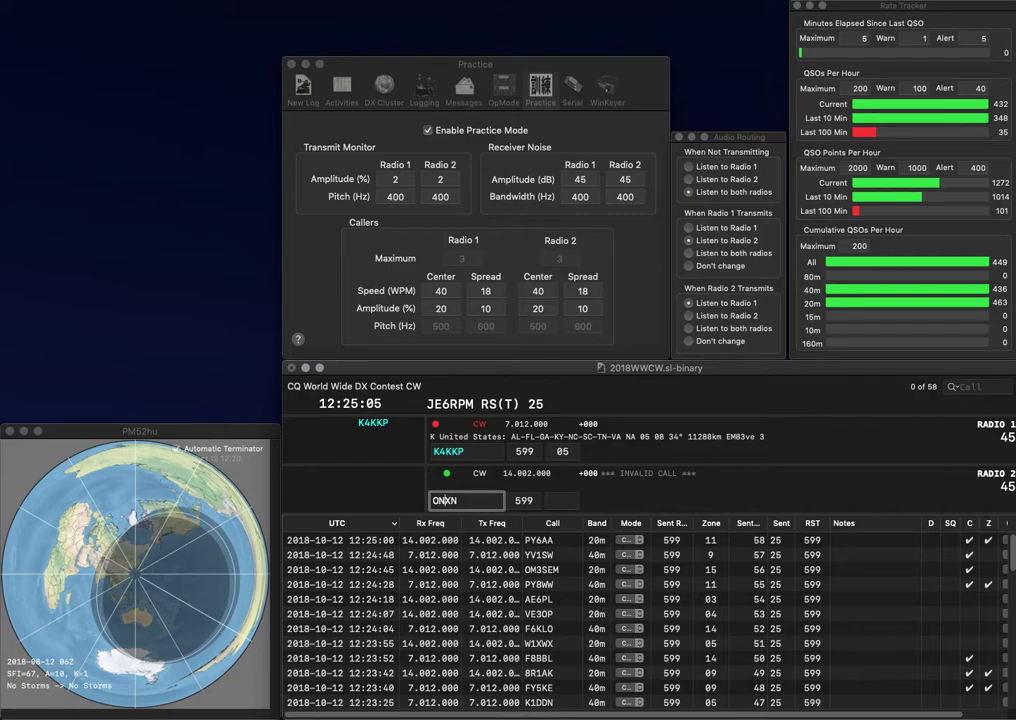
{"action": "key", "text": "Return"}
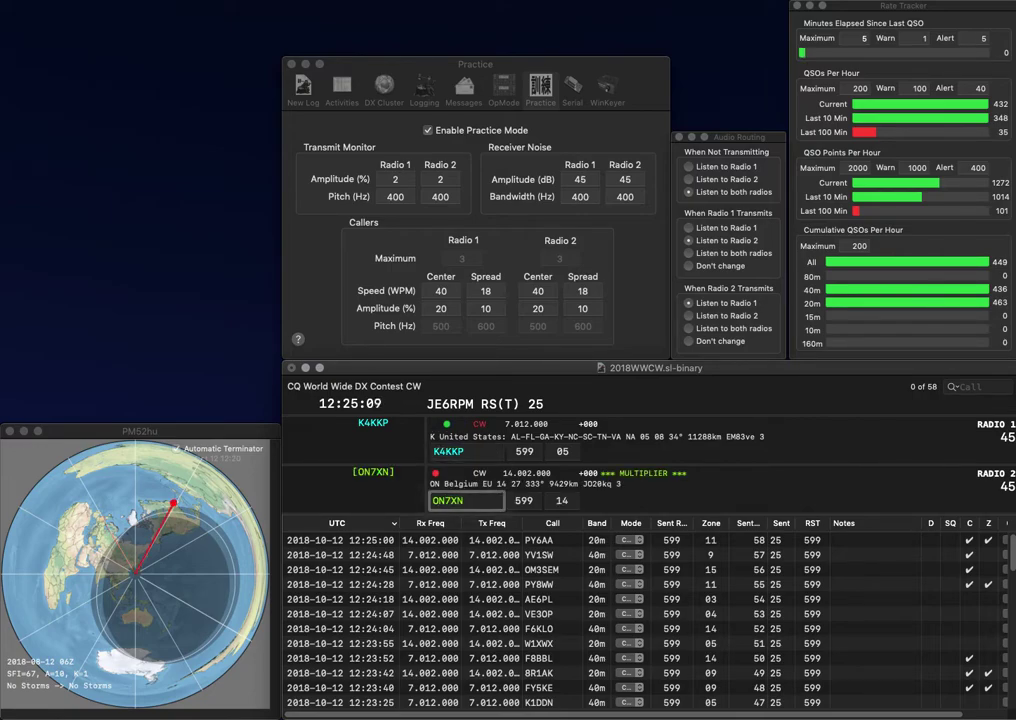
{"action": "key", "text": "Return"}
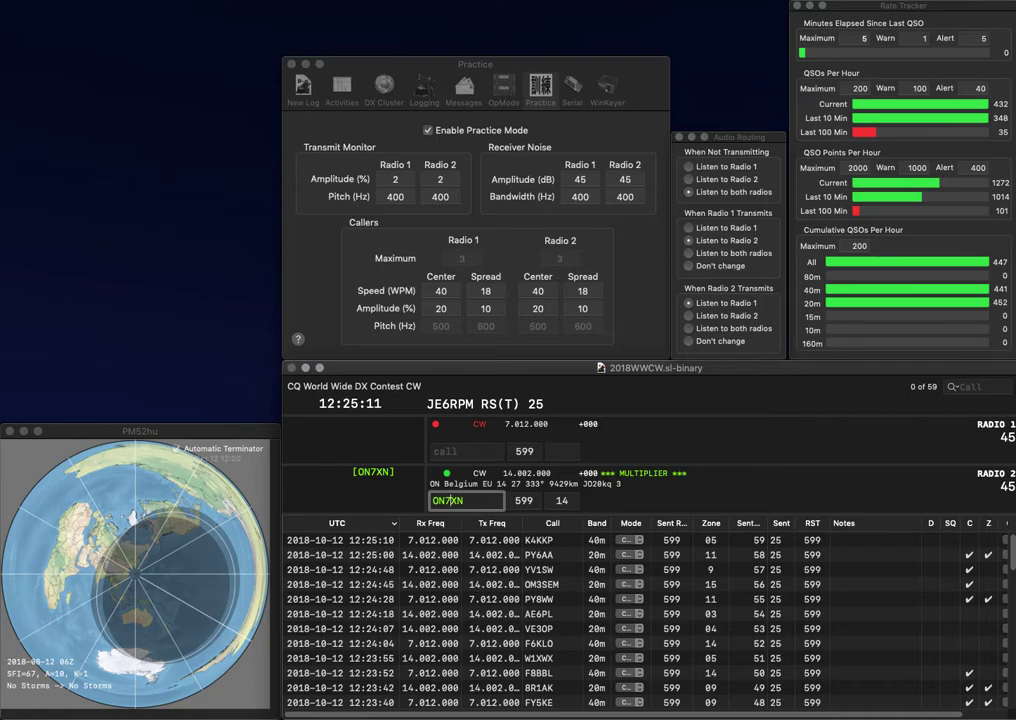
{"action": "key", "text": "Return"}
{"action": "type", "text": "R1AK"}
{"action": "key", "text": "Return"}
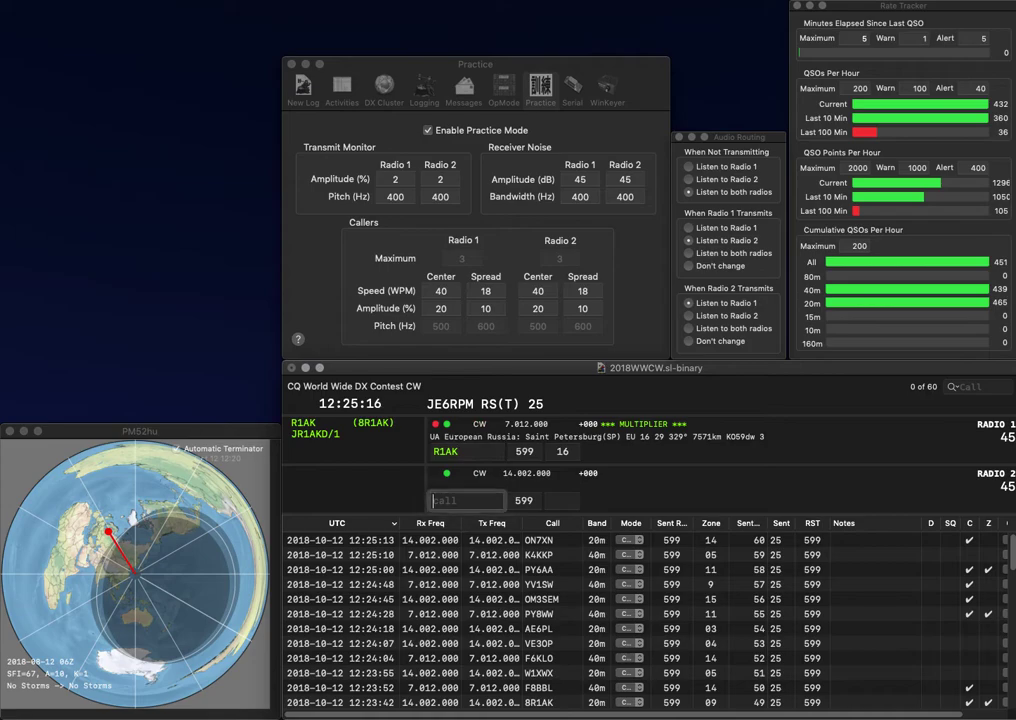
{"action": "type", "text": "SP"}
{"action": "type", "text": "9X"}
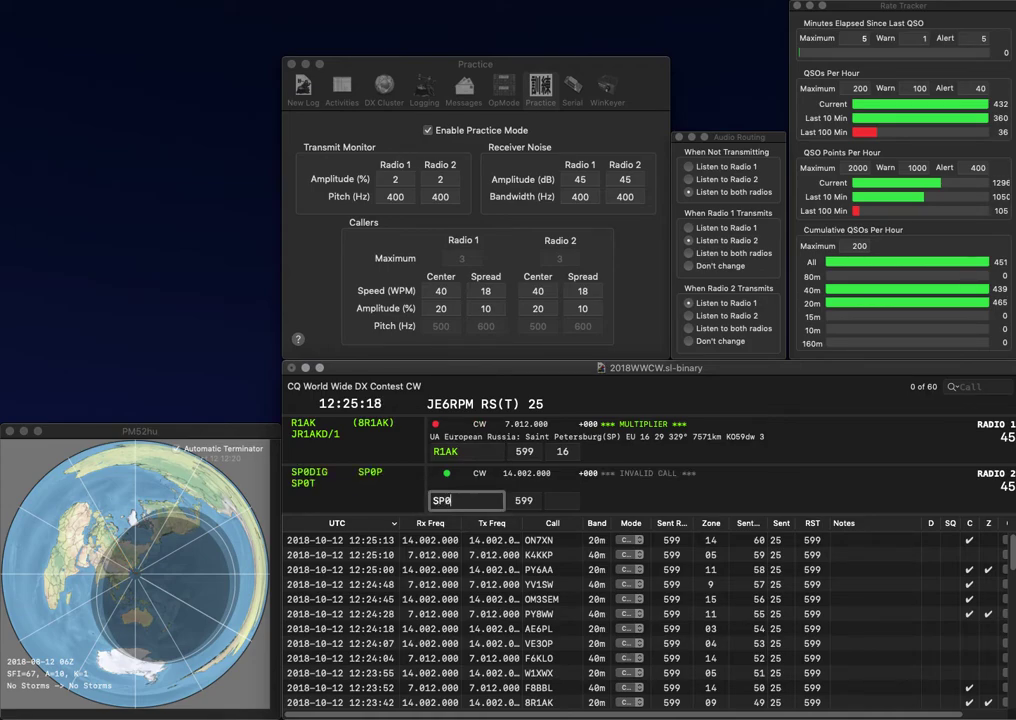
{"action": "type", "text": "CN"}
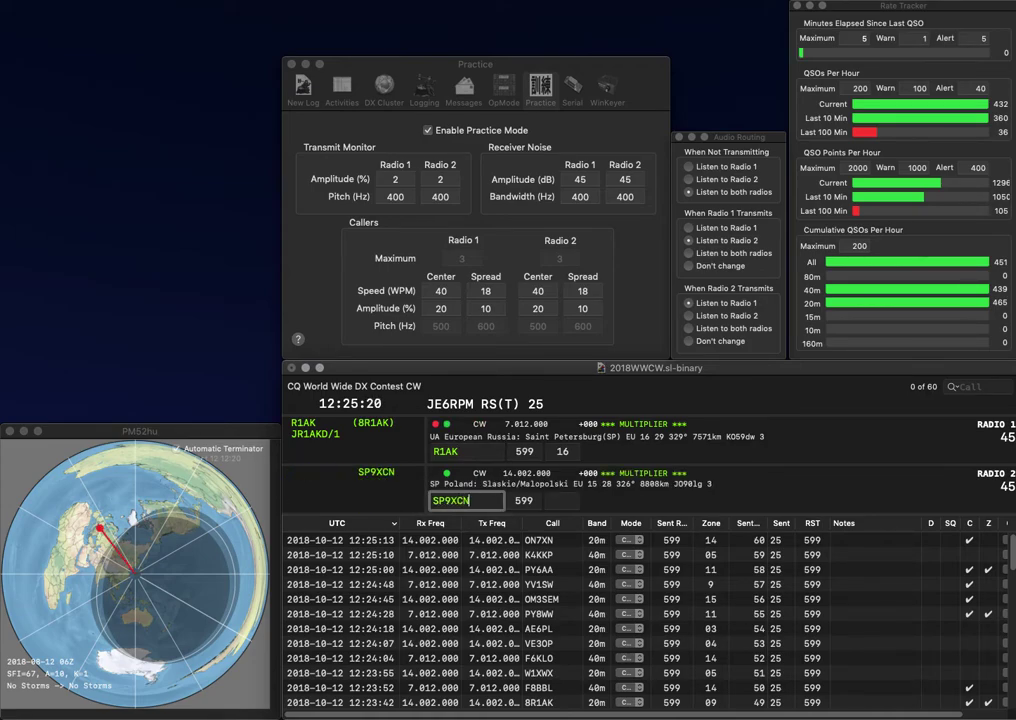
{"action": "key", "text": "Return"}
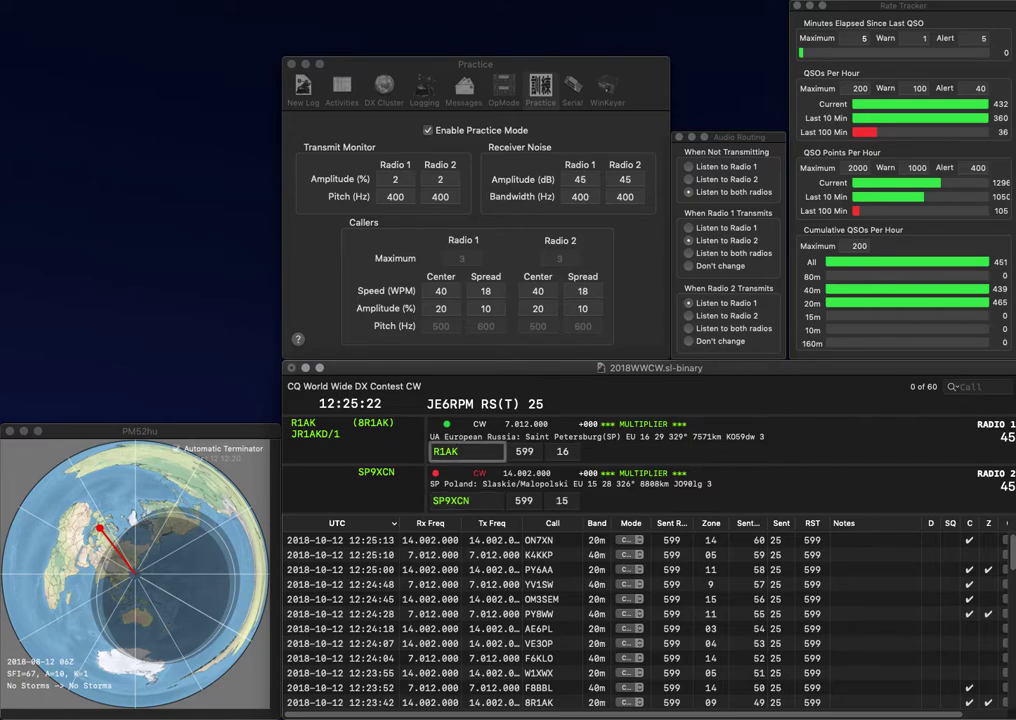
{"action": "key", "text": "Return"}
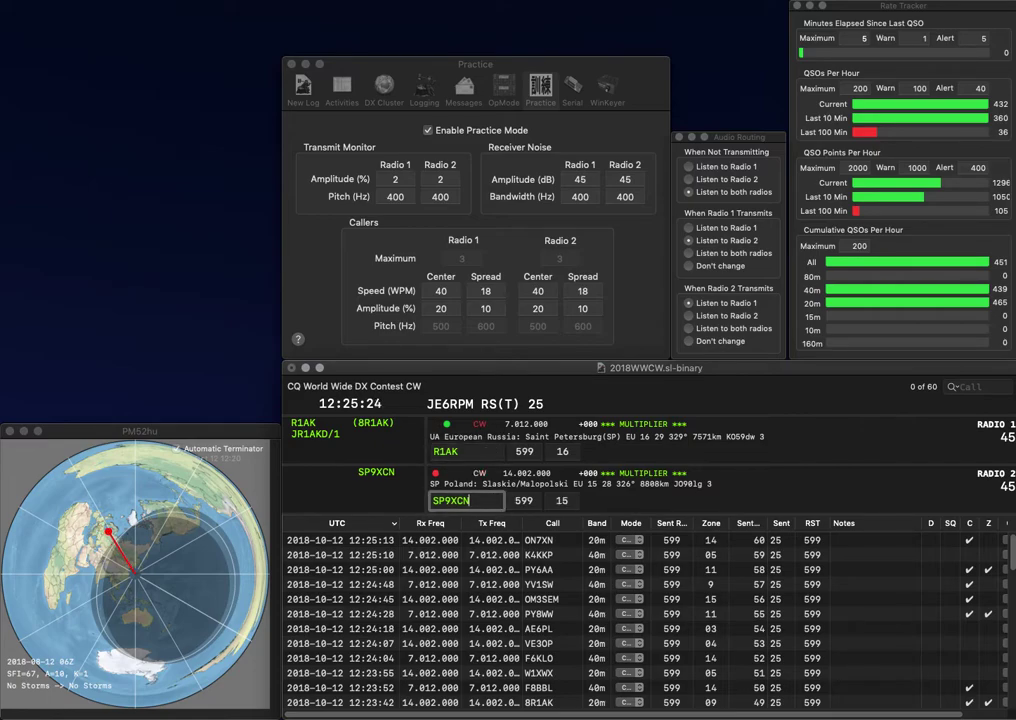
{"action": "key", "text": "Return"}
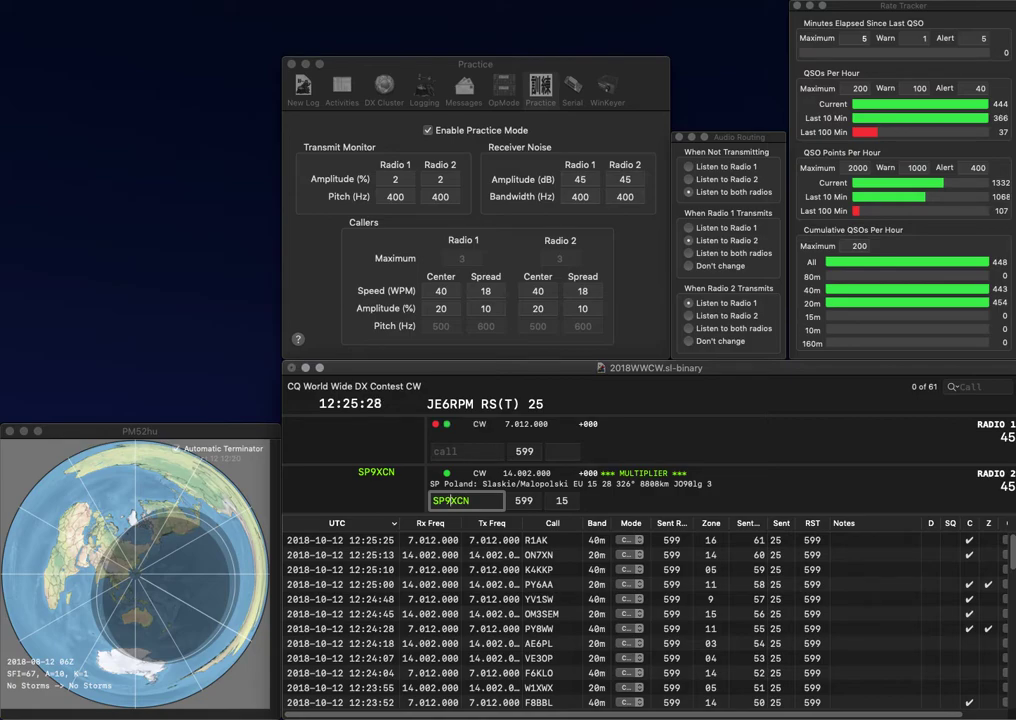
{"action": "key", "text": "Return"}
{"action": "type", "text": "EH"}
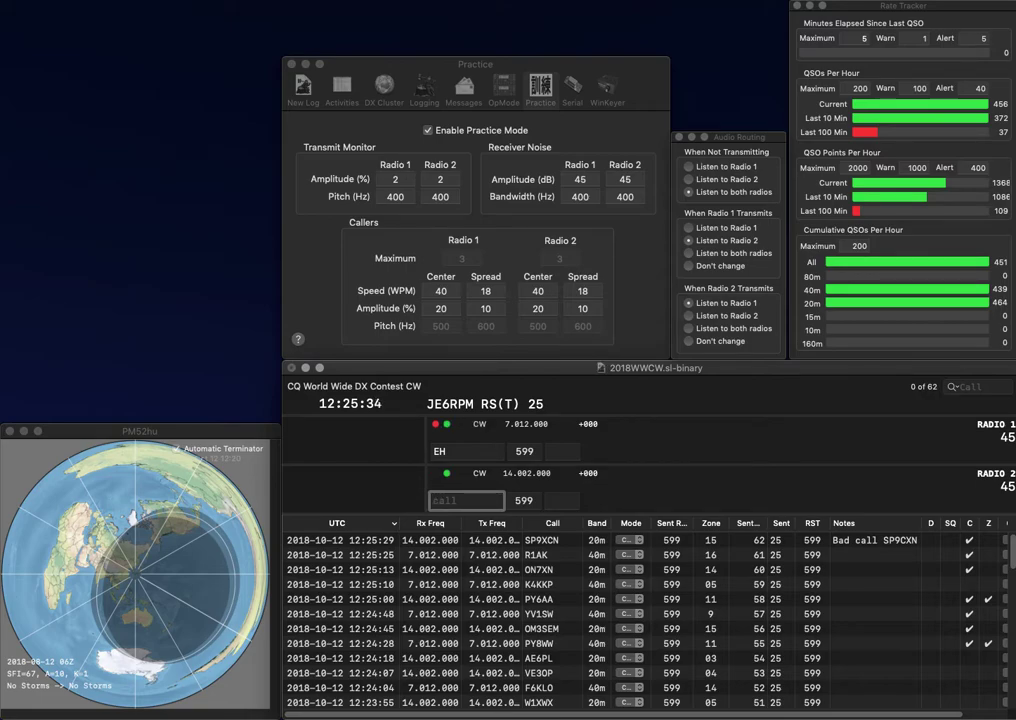
{"action": "type", "text": "Y"}
{"action": "key", "text": "Return"}
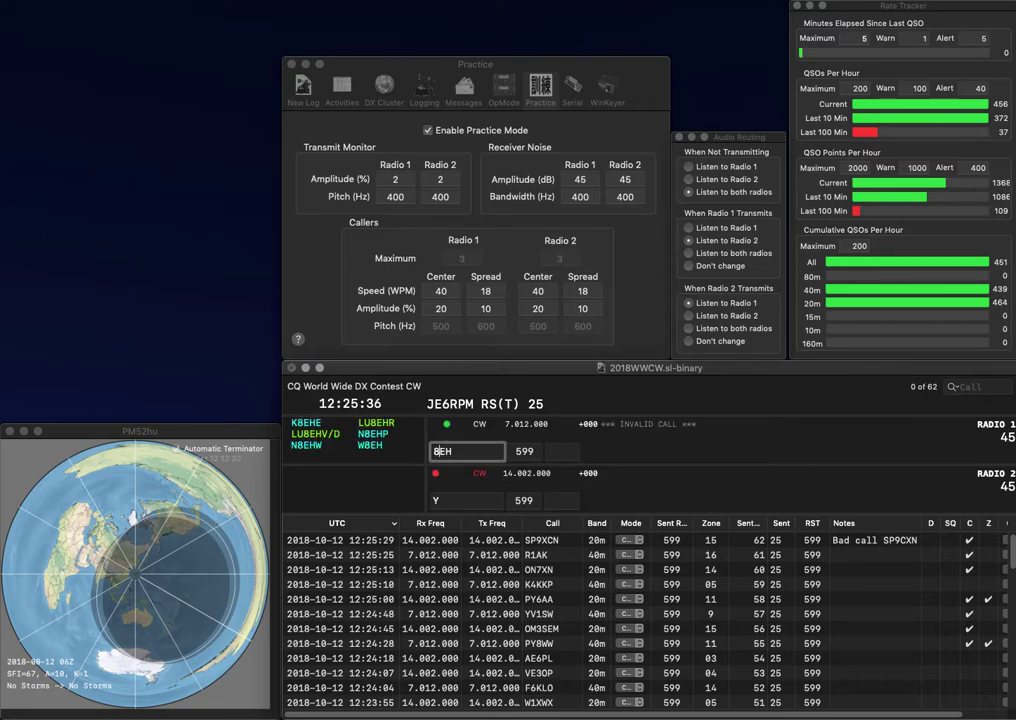
- Complete the Radio 1 call as 8P9EH, extend the partial Radio 2 call to YO, and send the Radio 1 reply
{"action": "type", "text": "9"}
{"action": "key", "text": "Return"}
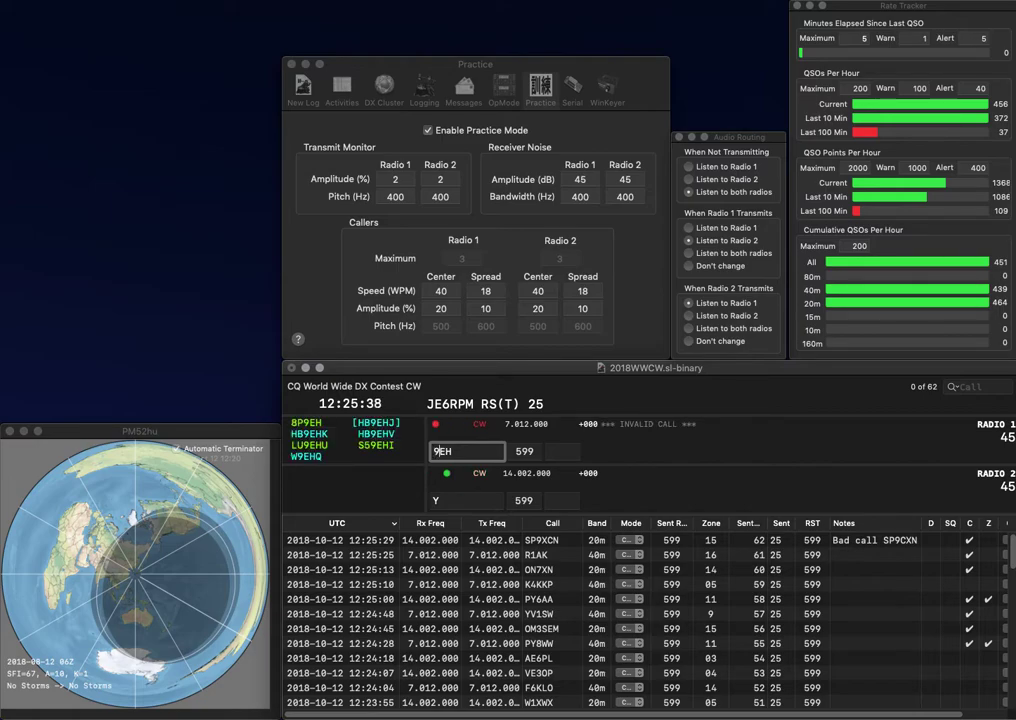
{"action": "type", "text": "O"}
{"action": "key", "text": "Return"}
{"action": "type", "text": "8P"}
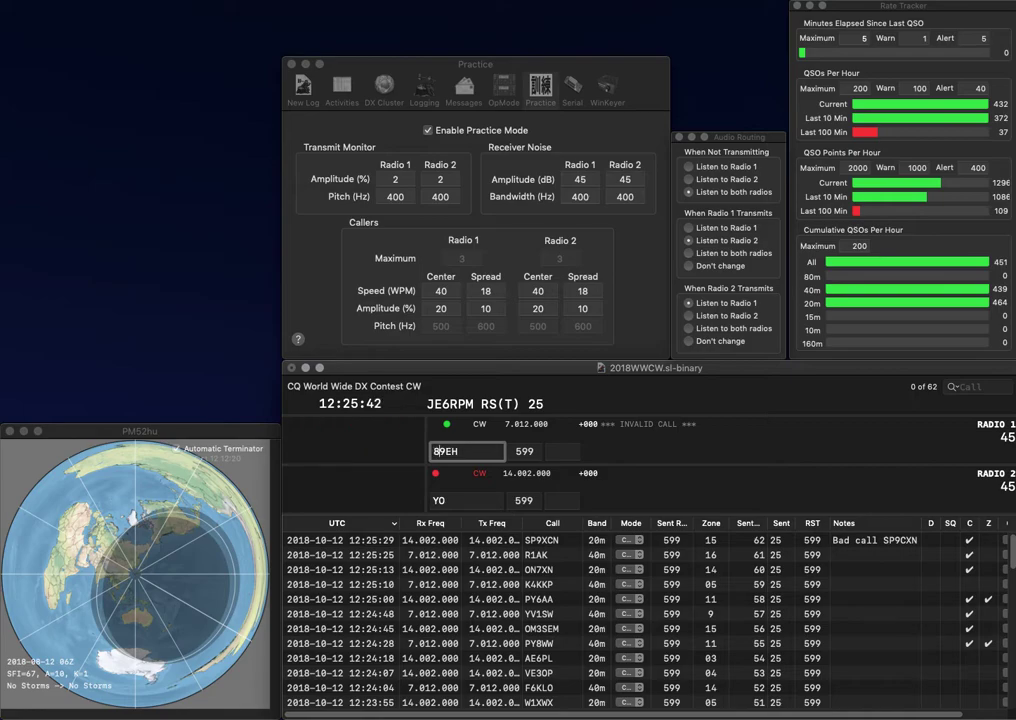
{"action": "key", "text": "Return"}
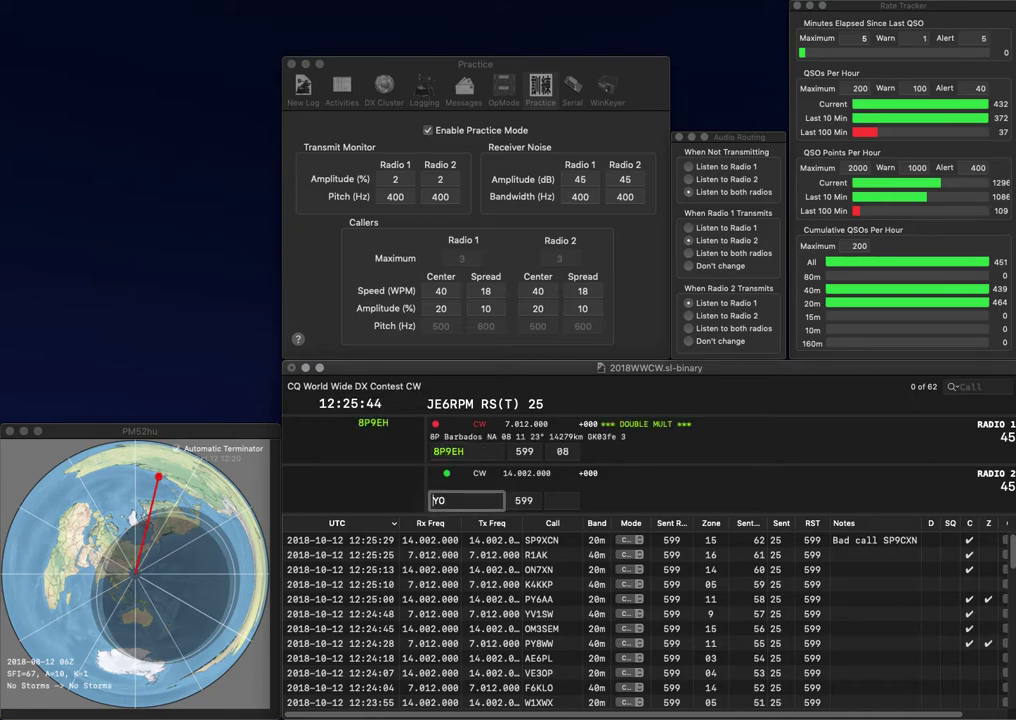
{"action": "type", "text": "T"}
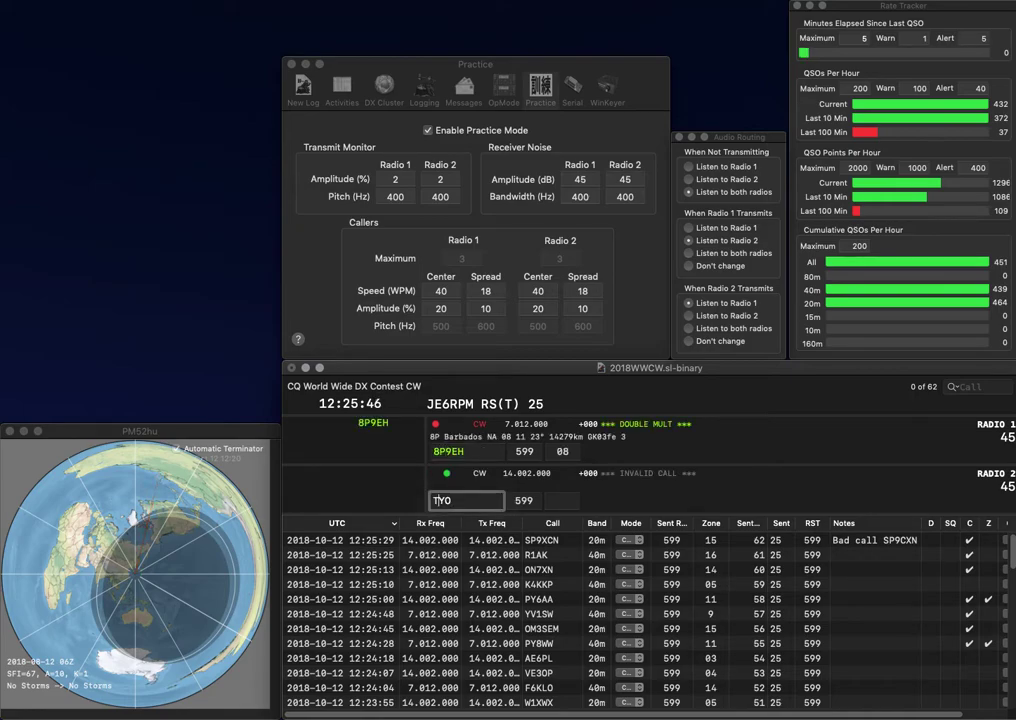
{"action": "key", "text": "Delete"}
{"action": "type", "text": "C"}
{"action": "type", "text": "K3"}
{"action": "key", "text": "Return"}
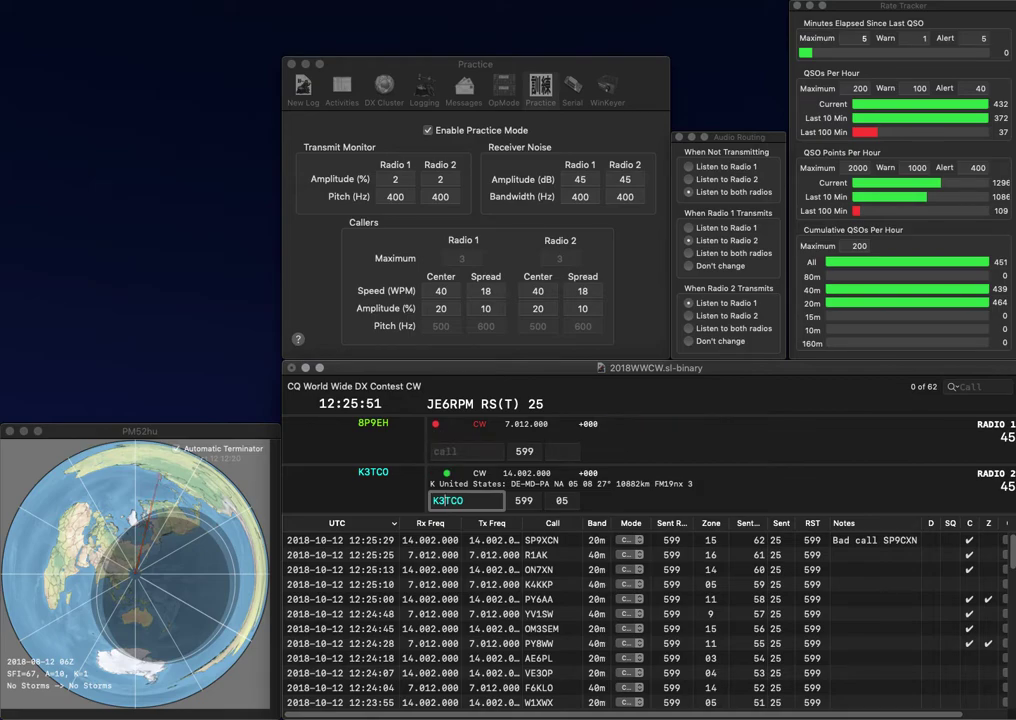
{"action": "key", "text": "Return"}
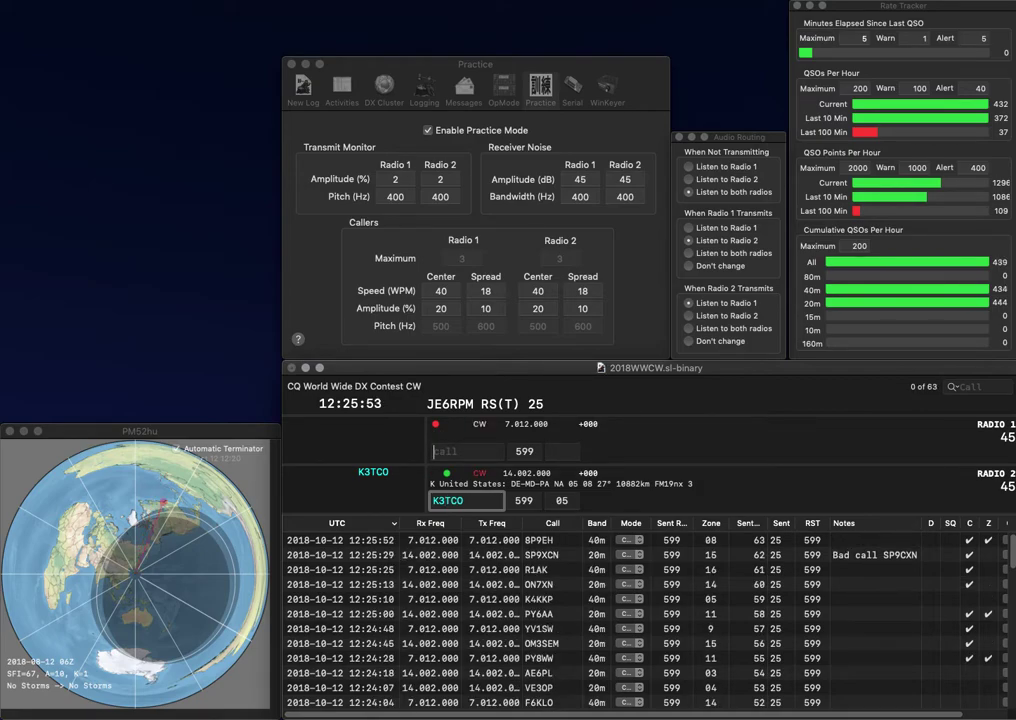
{"action": "key", "text": "Return"}
{"action": "type", "text": "W2JGQ"}
{"action": "key", "text": "Return"}
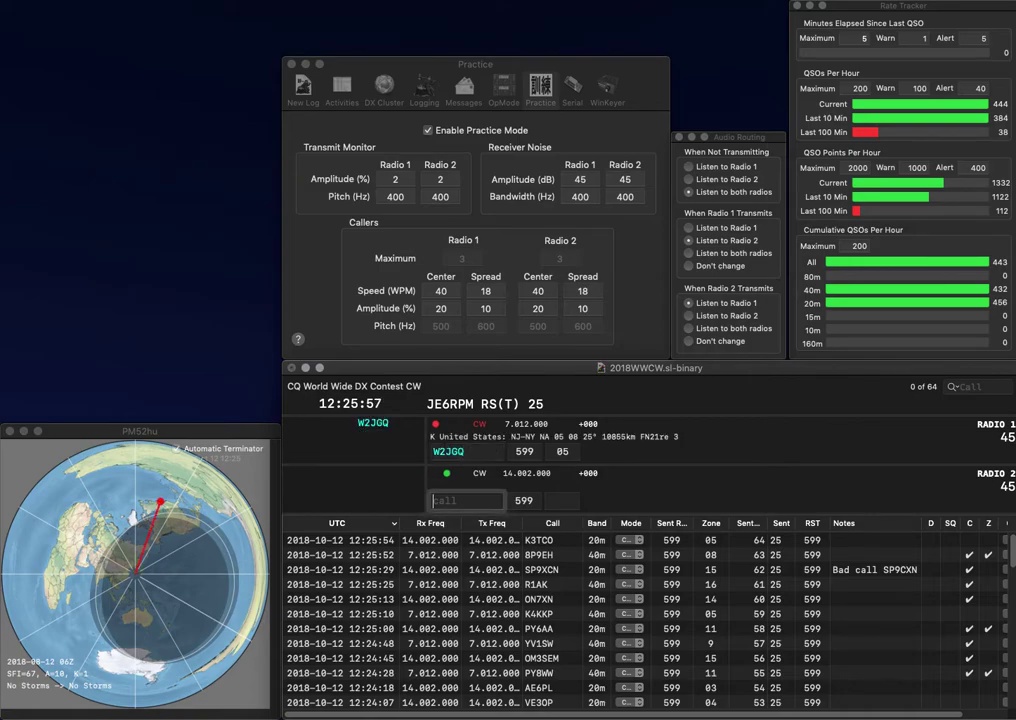
{"action": "type", "text": "TAZ"}
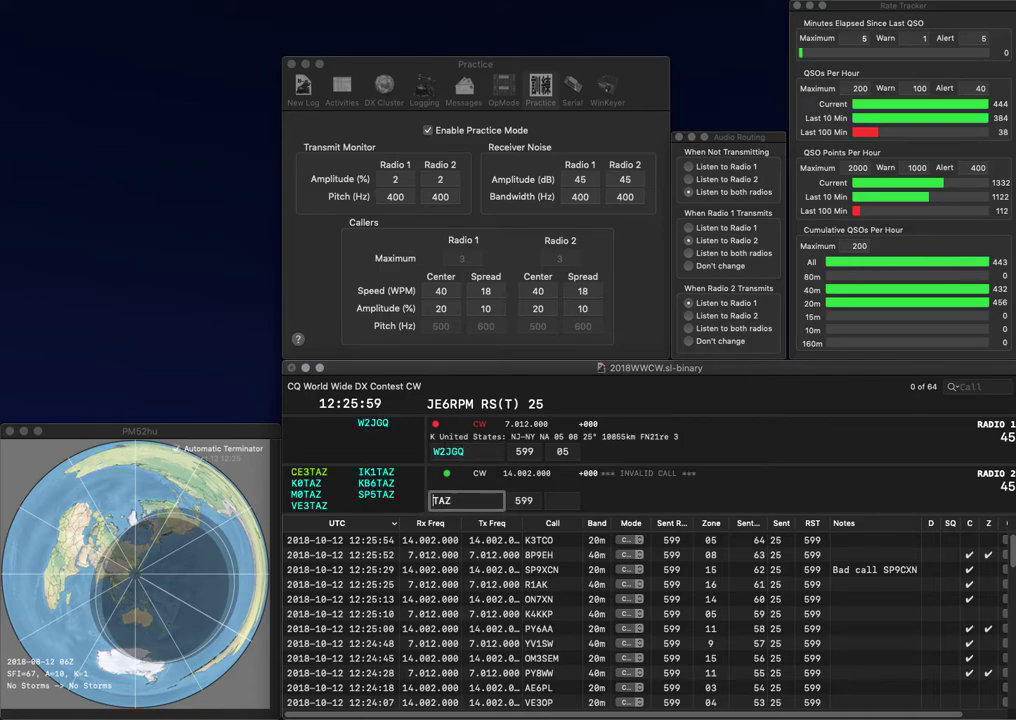
{"action": "key", "text": "Home"}
{"action": "type", "text": "KA"}
{"action": "key", "text": "Return"}
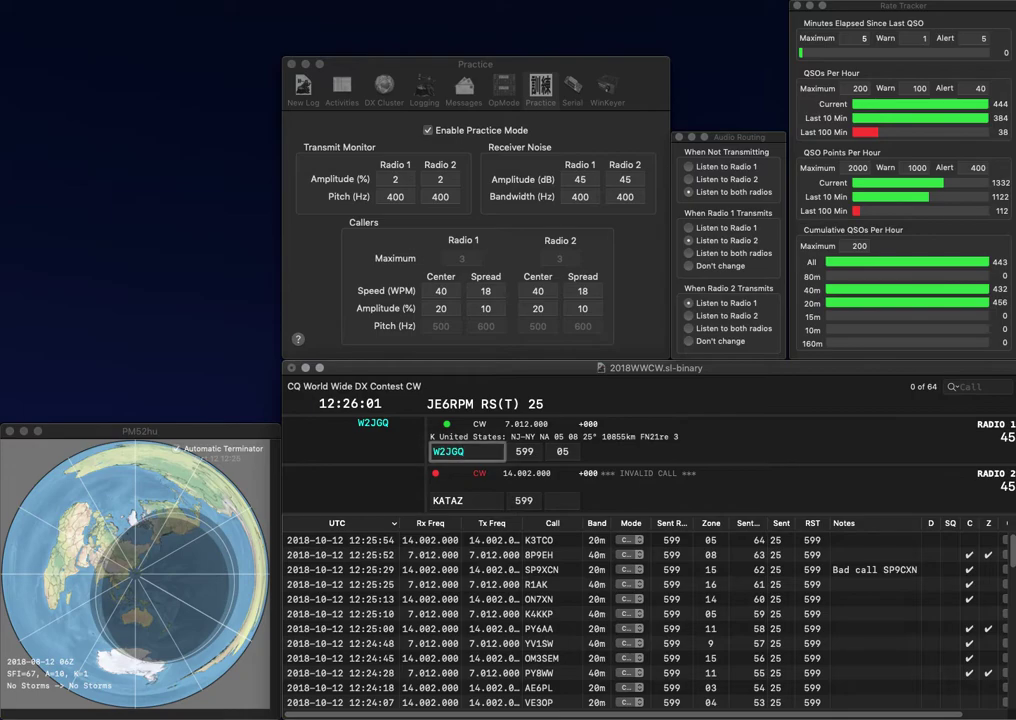
{"action": "key", "text": "Return"}
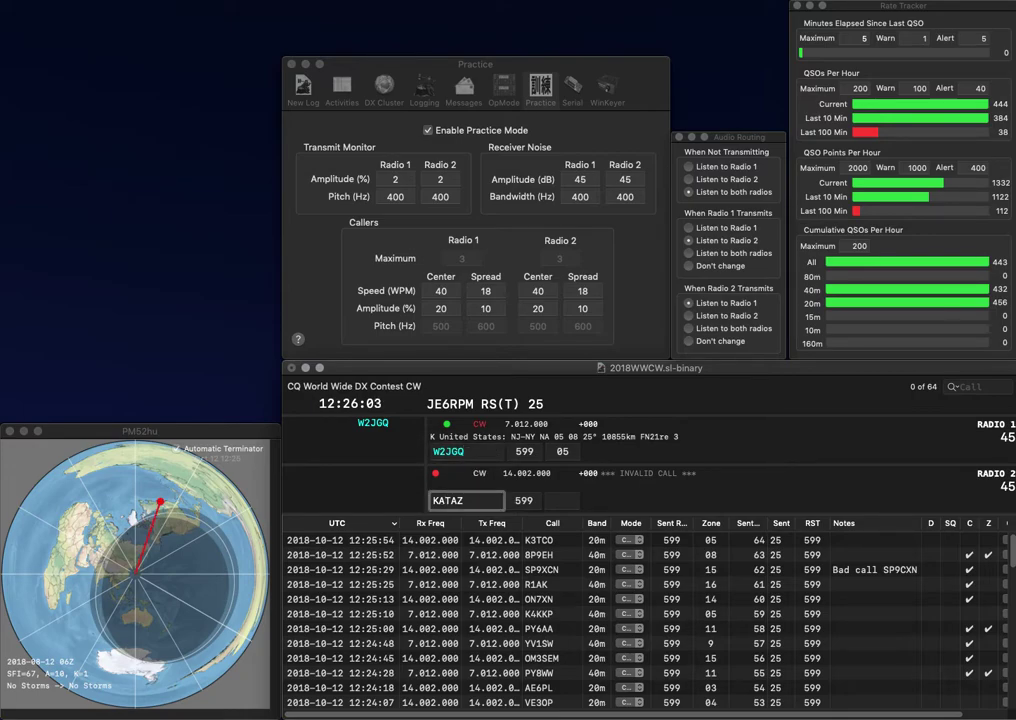
- Correct the Radio 2 call to KB6TAZ and send its reply
{"action": "key", "text": "BackSpace"}
{"action": "type", "text": "D"}
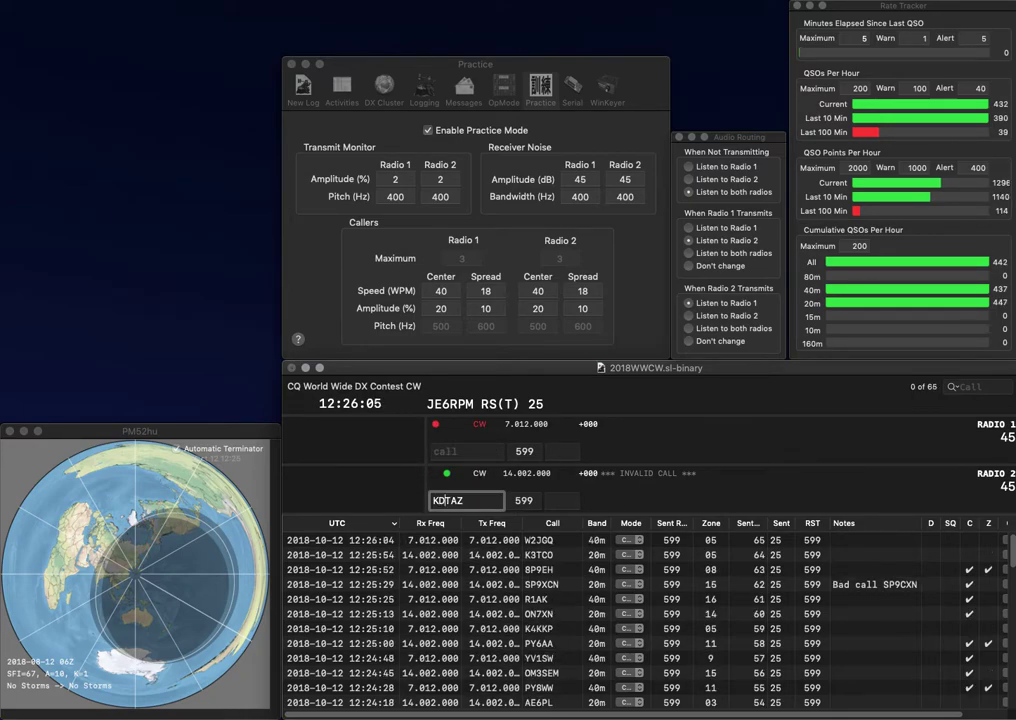
{"action": "key", "text": "BackSpace"}
{"action": "type", "text": "B6"}
{"action": "key", "text": "Return"}
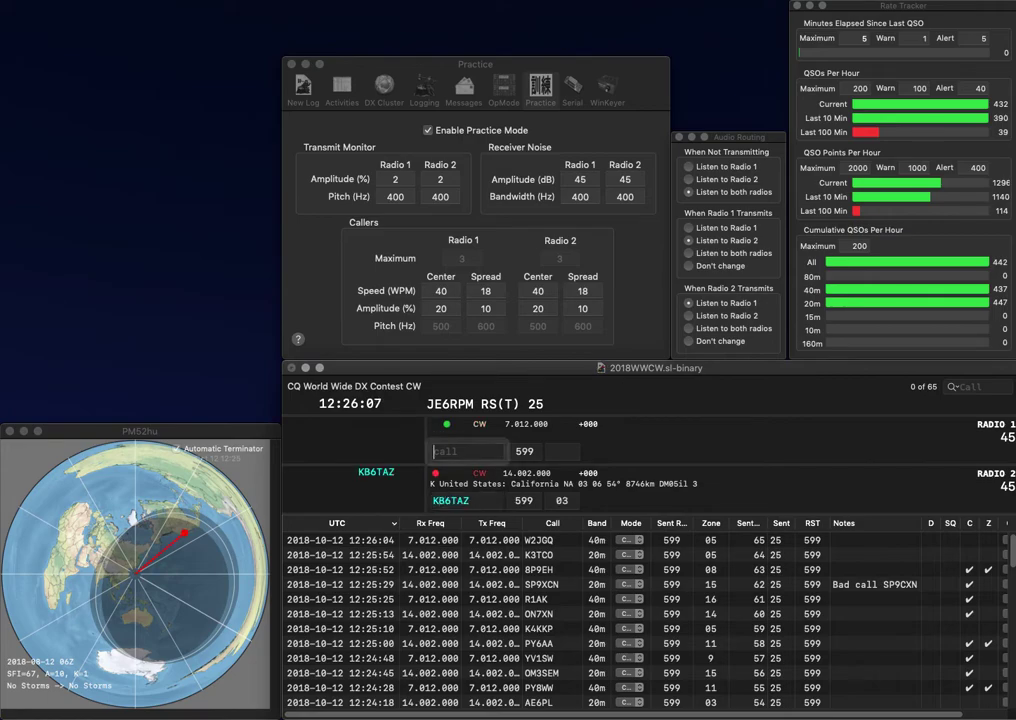
{"action": "type", "text": "EDS"}
{"action": "key", "text": "Return"}
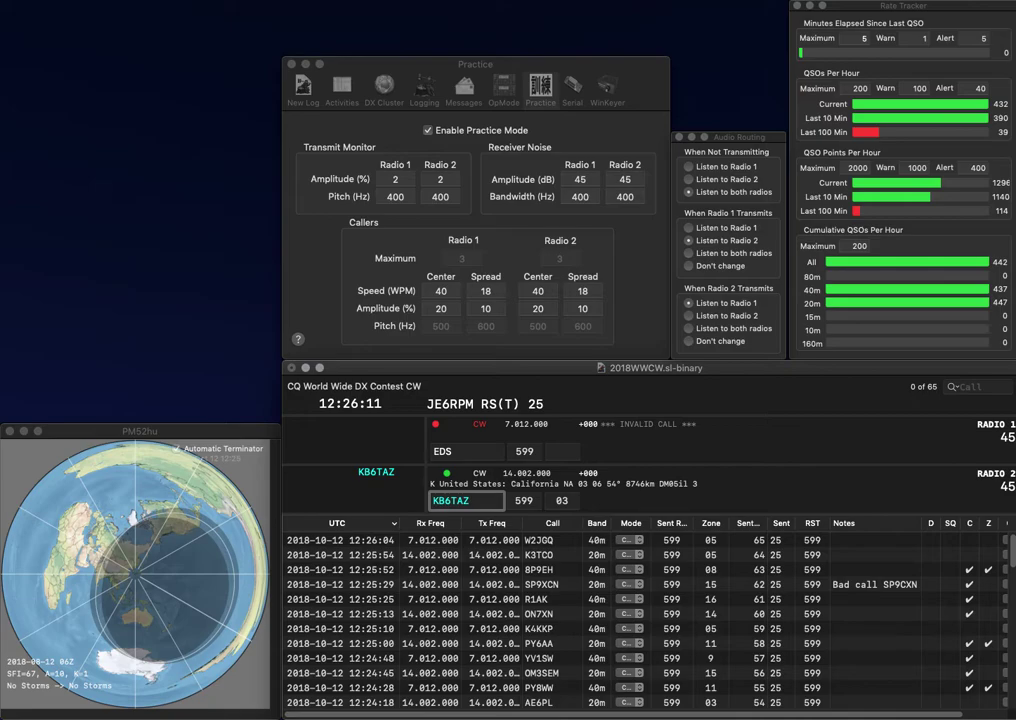
{"action": "key", "text": "Return"}
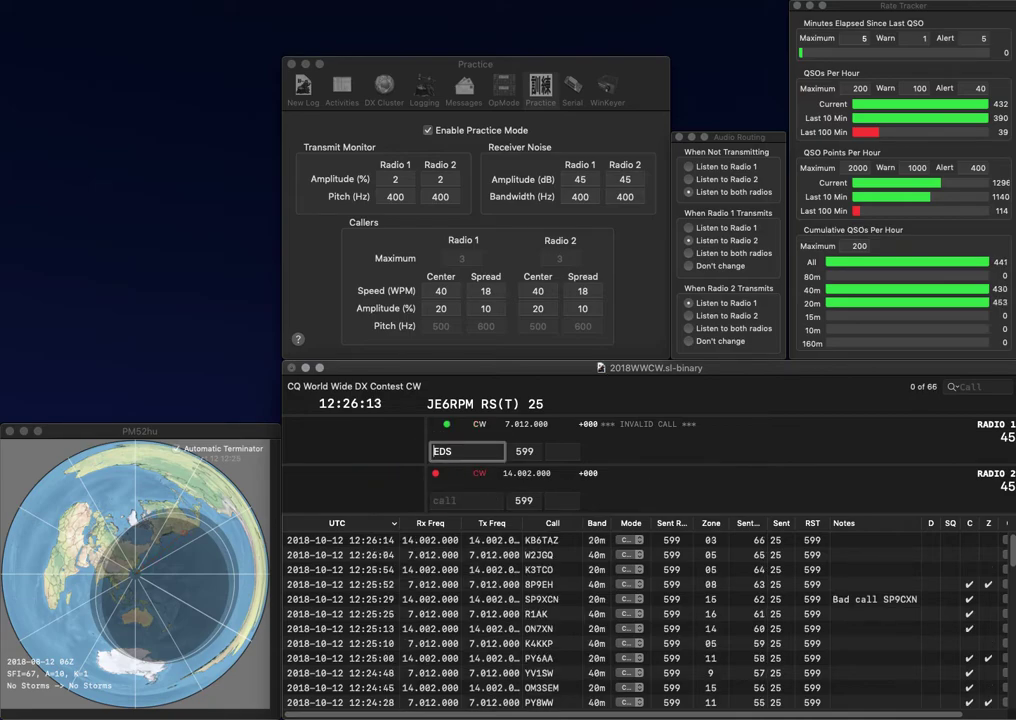
- Correct the Radio 1 call to SP4DDS and send its reply, entering the partial call B on Radio 2 in between
{"action": "type", "text": "SP4DD"}
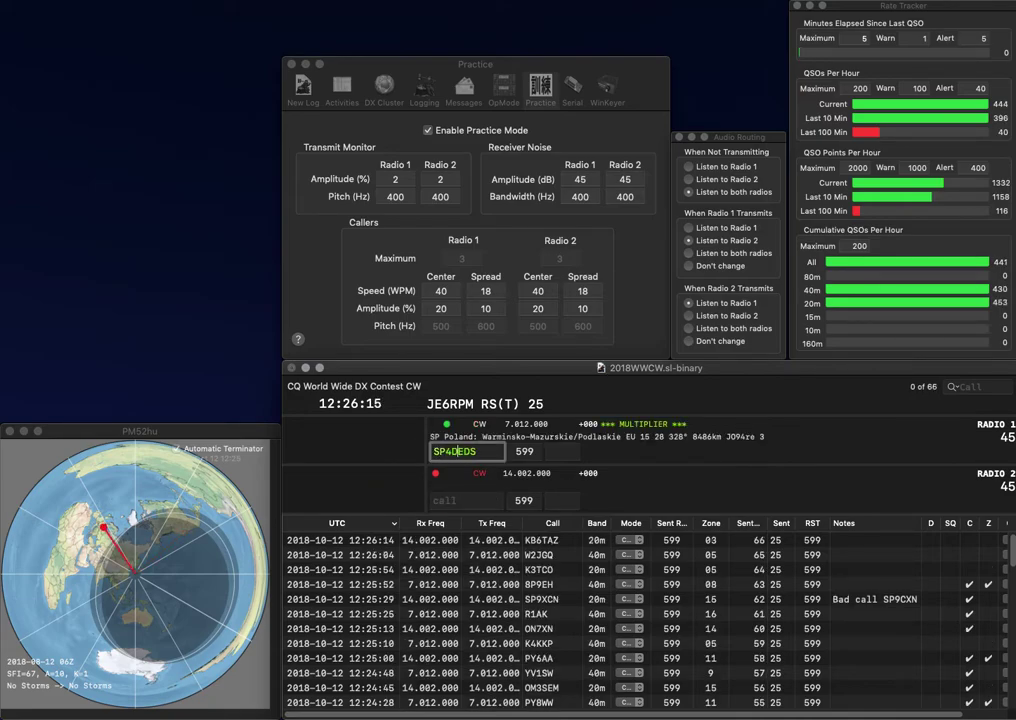
{"action": "key", "text": "BackSpace"}
{"action": "key", "text": "BackSpace"}
{"action": "key", "text": "BackSpace"}
{"action": "key", "text": "BackSpace"}
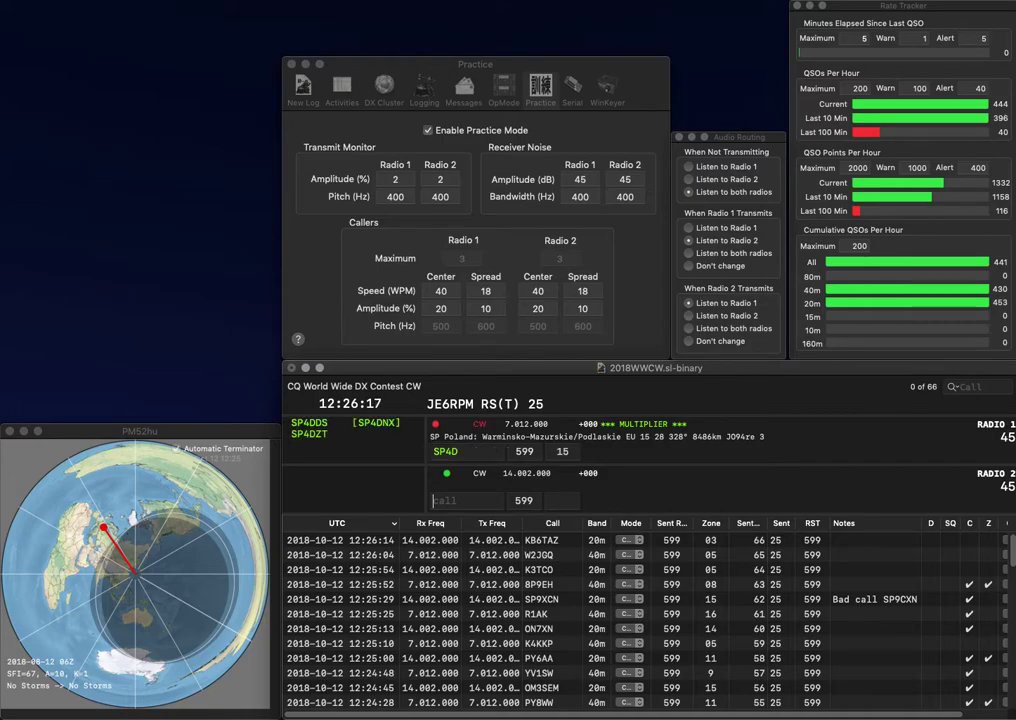
{"action": "type", "text": "B"}
{"action": "key", "text": "Return"}
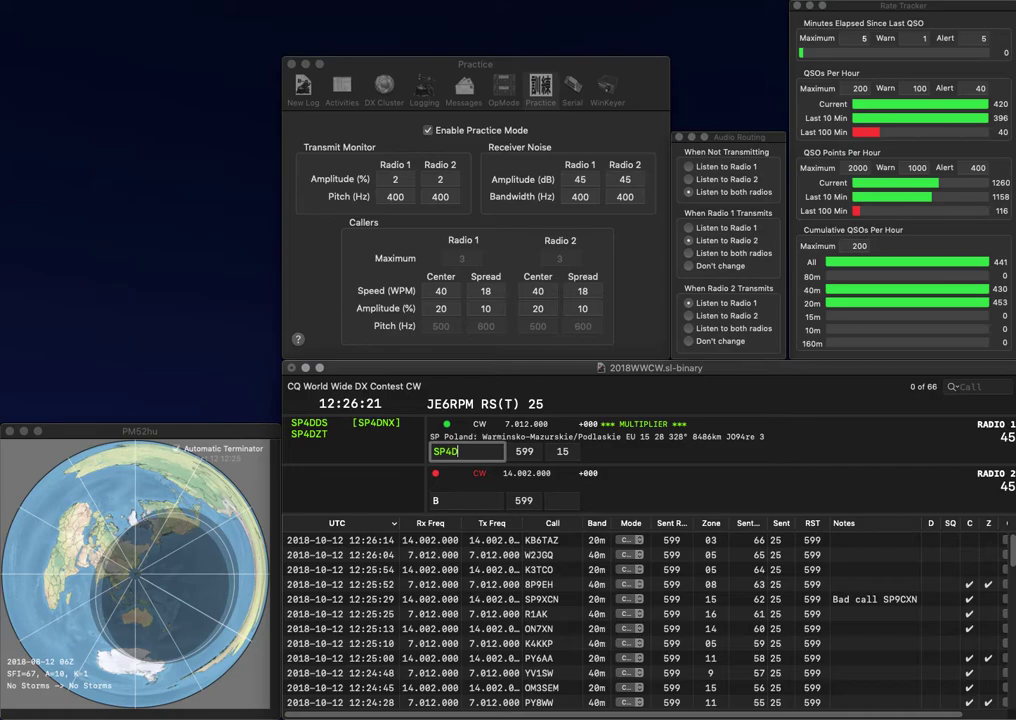
{"action": "type", "text": "DS"}
{"action": "key", "text": "Return"}
- Change the partial Radio 2 call to KJ0B, and log the SP4DDS contact on Radio 1
{"action": "type", "text": "1"}
{"action": "key", "text": "BackSpace"}
{"action": "type", "text": "0"}
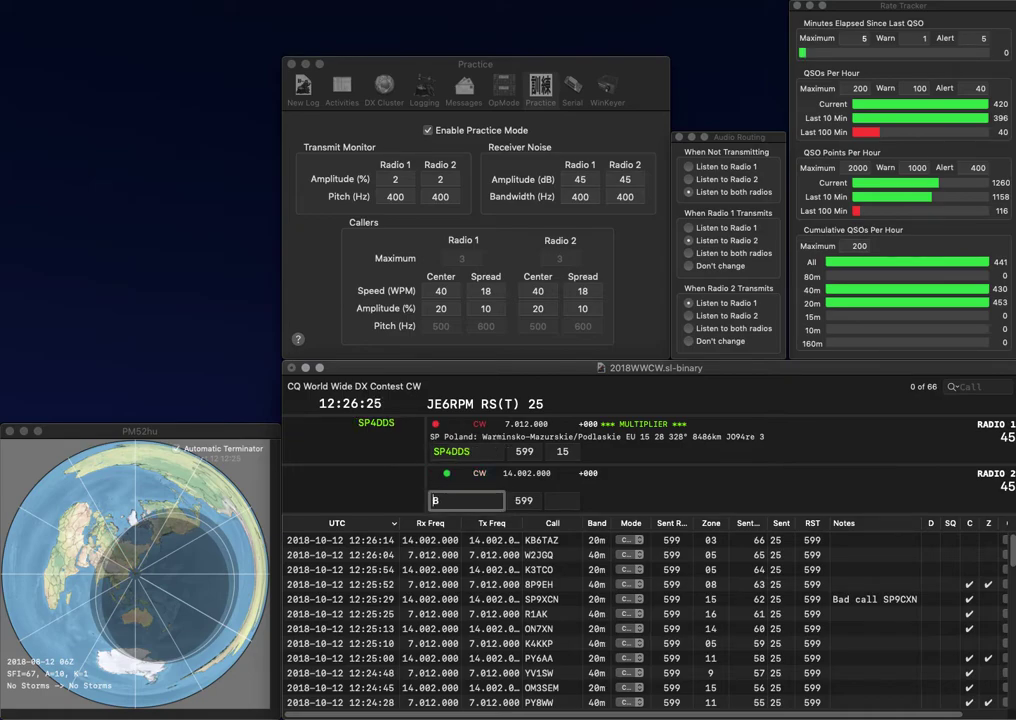
{"action": "type", "text": "J1"}
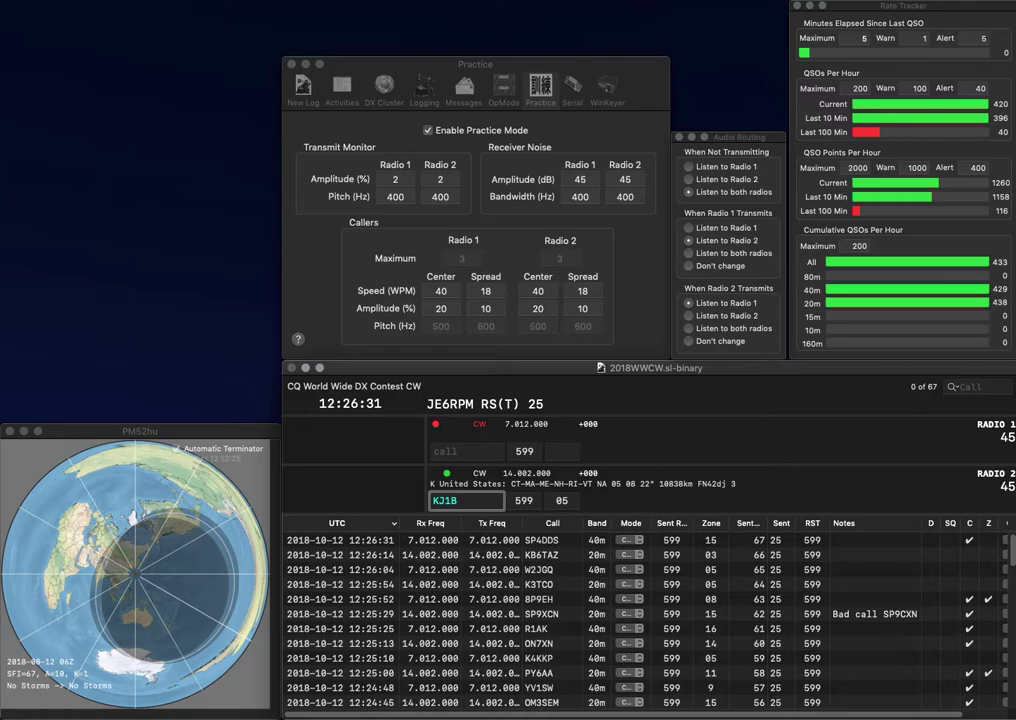
{"action": "key", "text": "BackSpace"}
{"action": "type", "text": "0"}
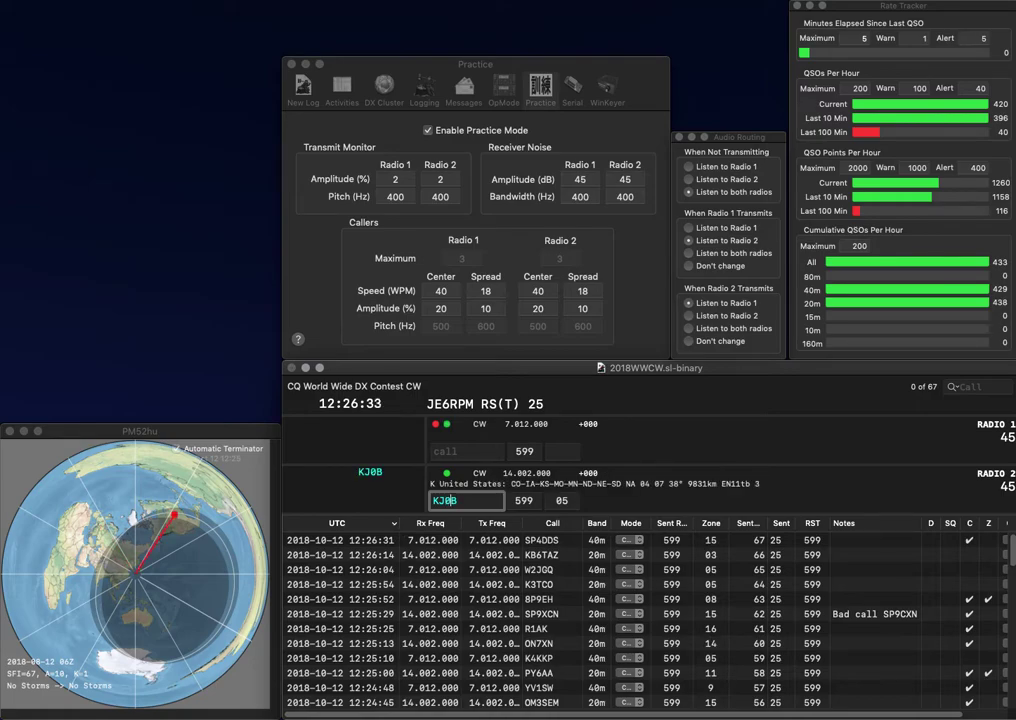
{"action": "key", "text": "Return"}
{"action": "type", "text": "OK"}
{"action": "key", "text": "Return"}
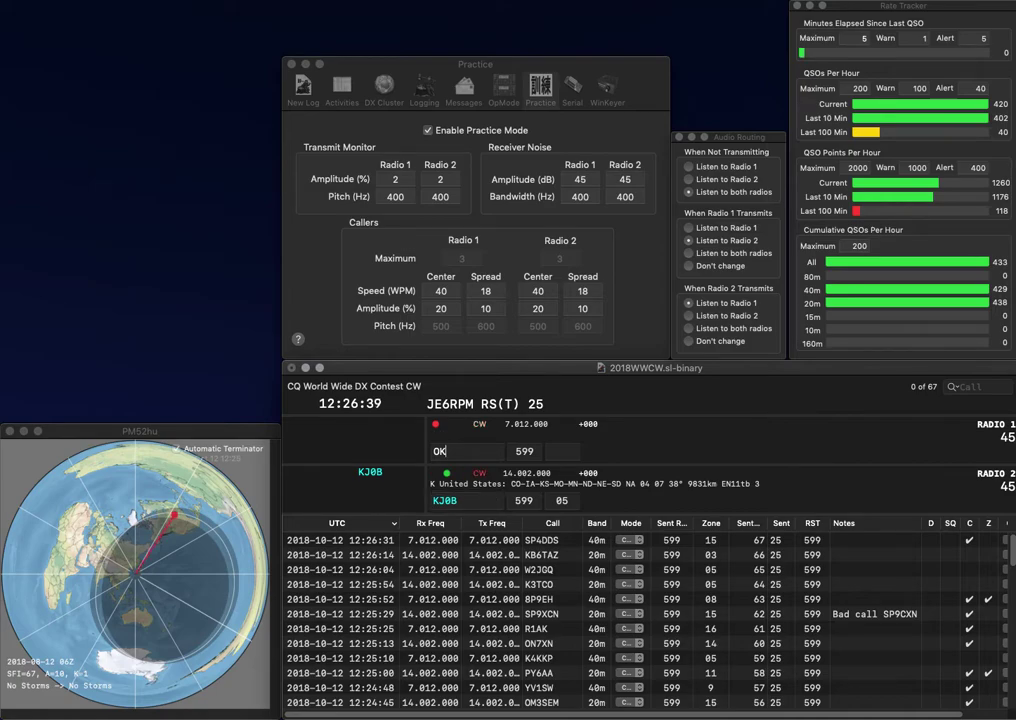
{"action": "key", "text": "Tab"}
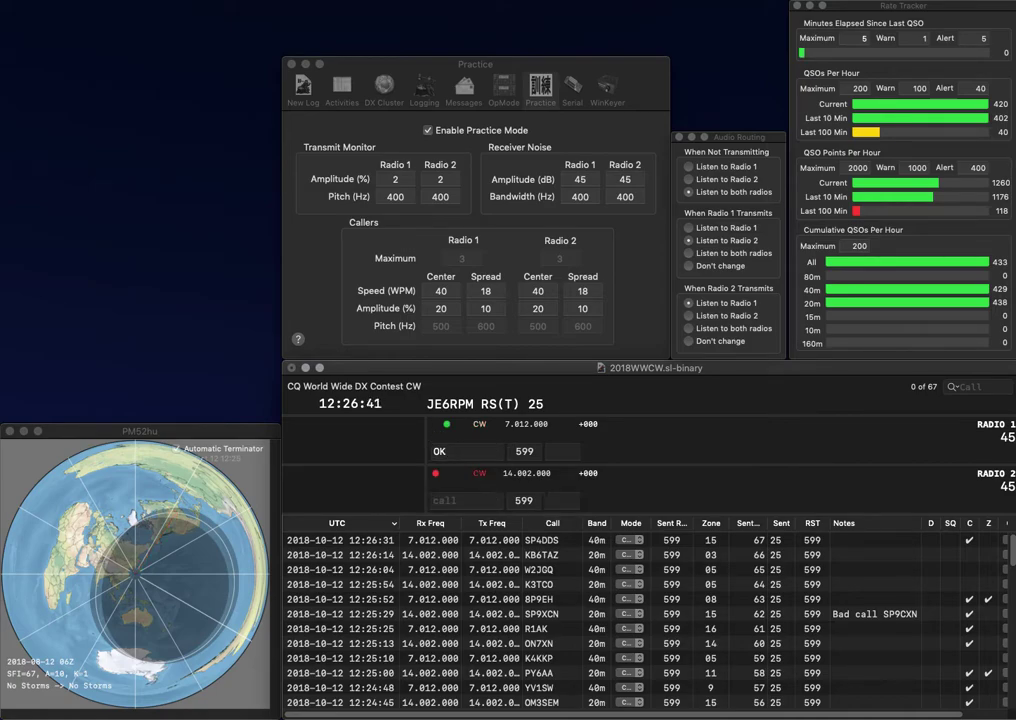
{"action": "key", "text": "Return"}
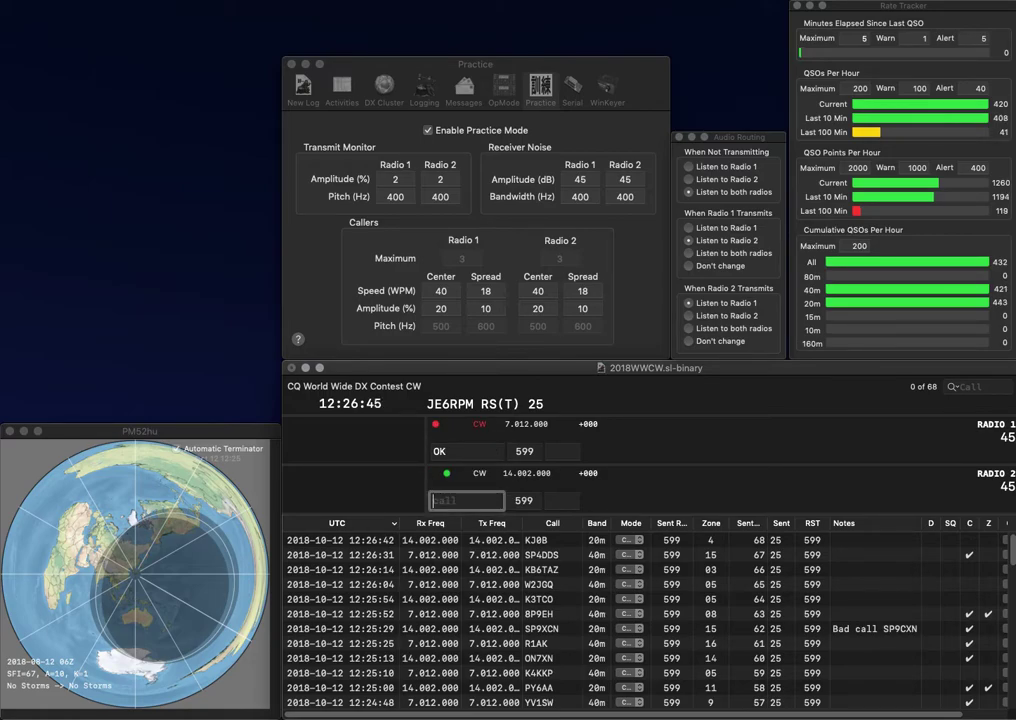
{"action": "type", "text": "GZOK"}
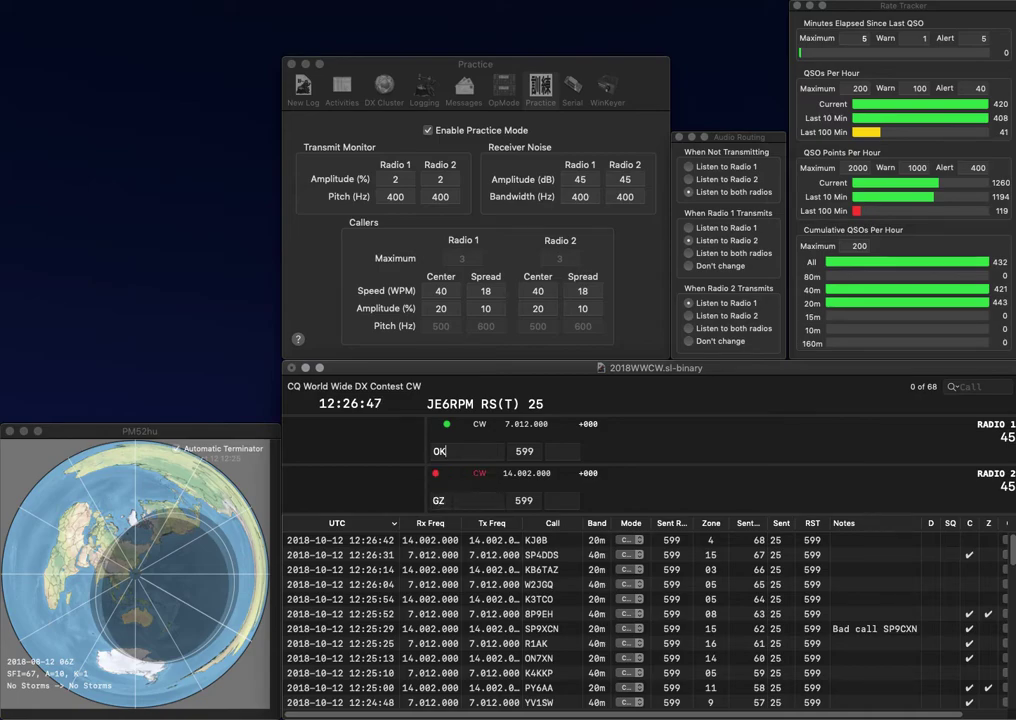
{"action": "type", "text": "1DKR"}
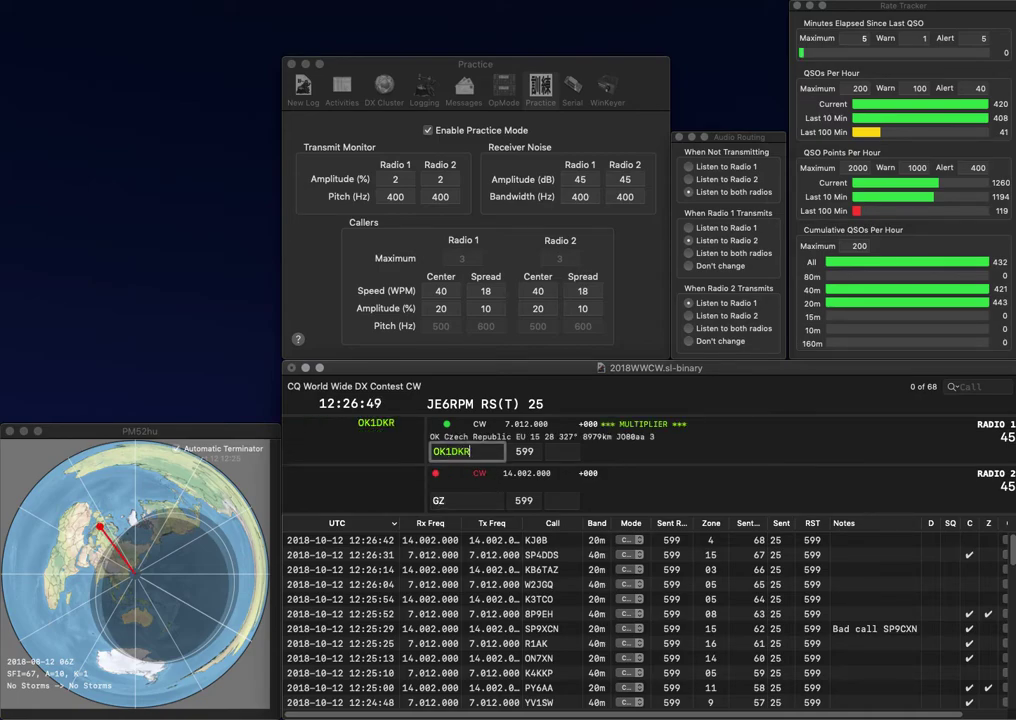
{"action": "key", "text": "Return"}
- Change the partial Radio 2 call to DL9GS, send its reply, and log the OK1DKR and DL9GS contacts
{"action": "type", "text": "DL9"}
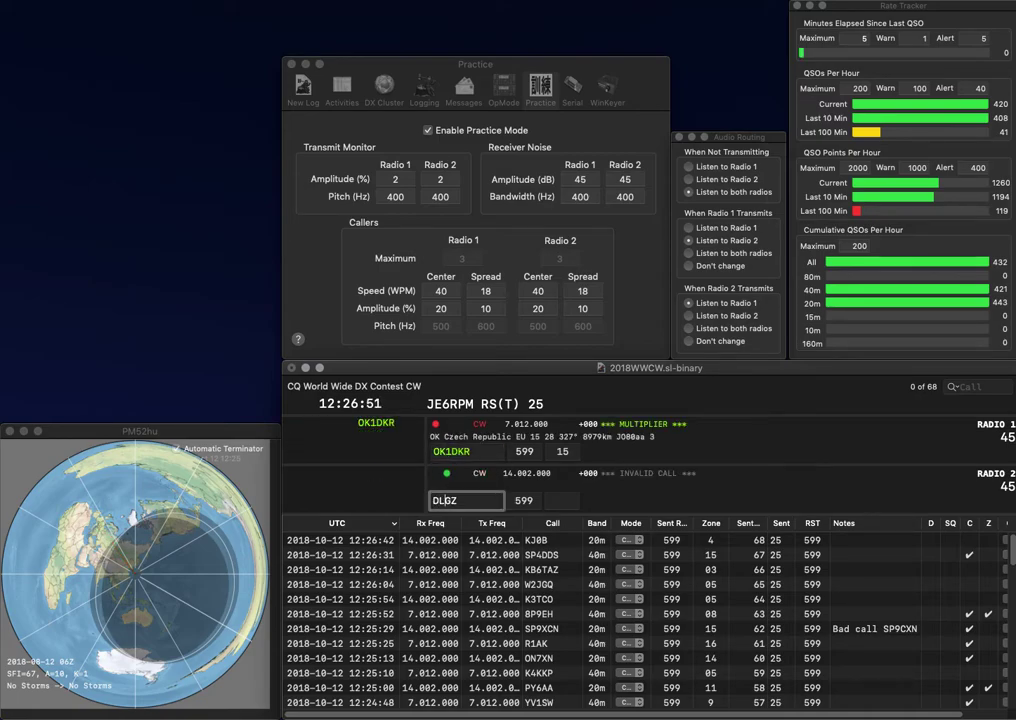
{"action": "key", "text": "Right"}
{"action": "key", "text": "Right"}
{"action": "key", "text": "BackSpace"}
{"action": "type", "text": "S"}
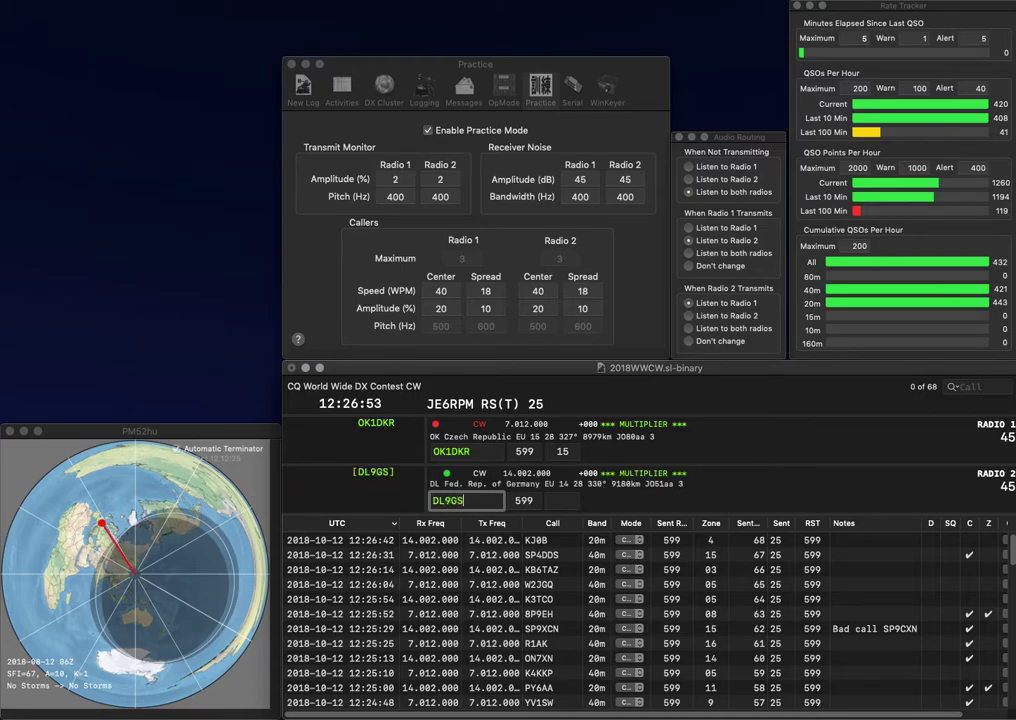
{"action": "key", "text": "Return"}
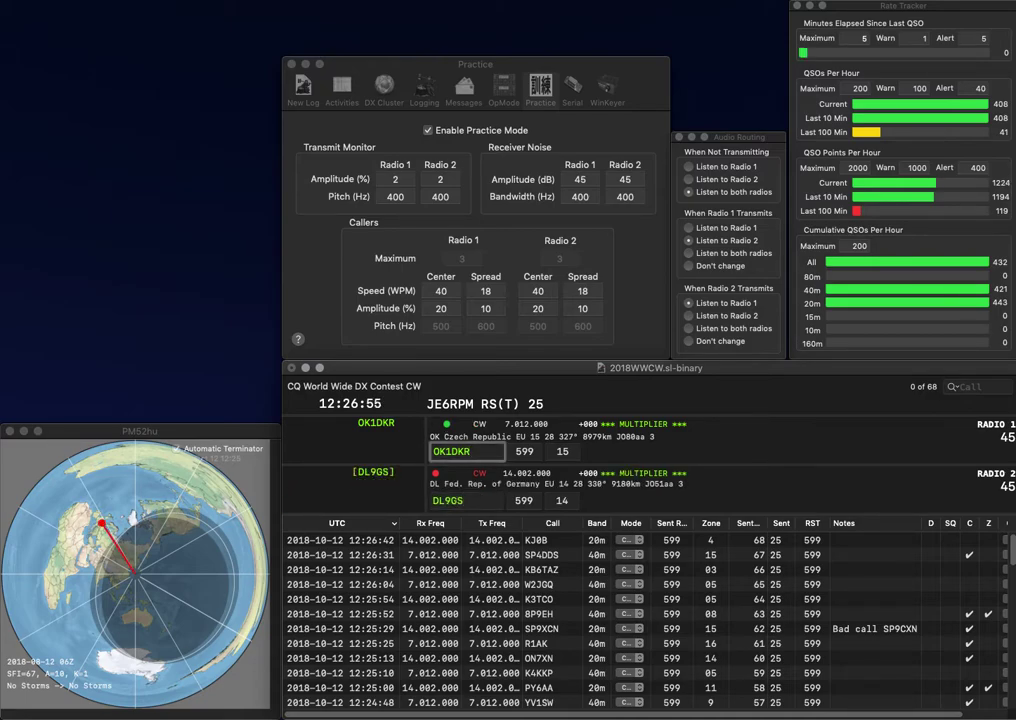
{"action": "key", "text": "Return"}
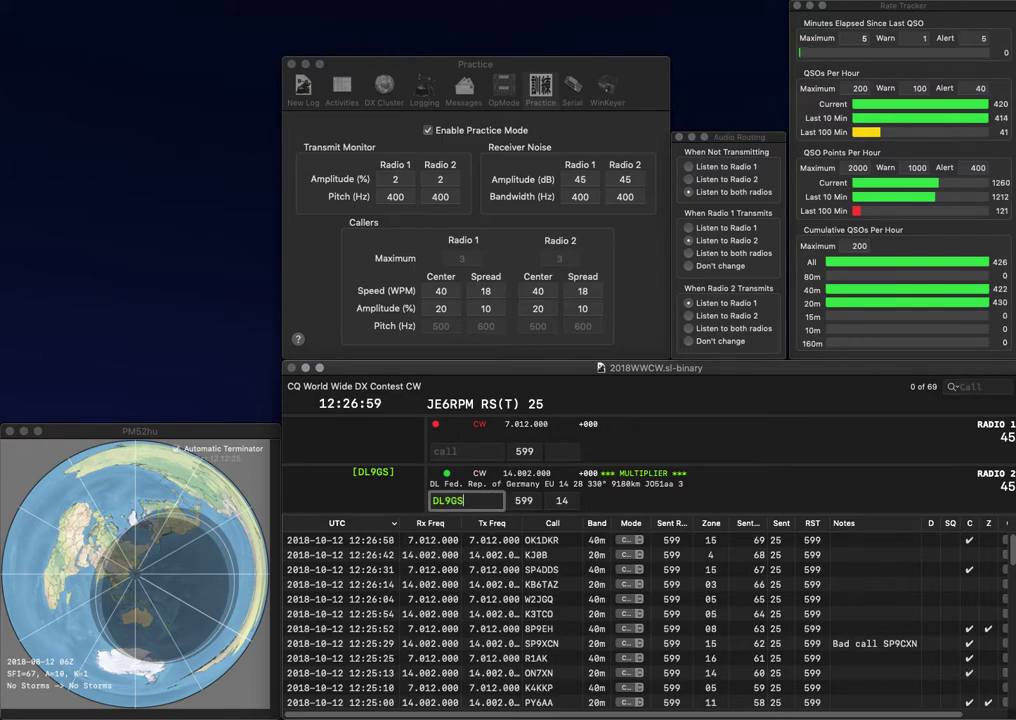
{"action": "key", "text": "Return"}
{"action": "type", "text": "VE1BB"}
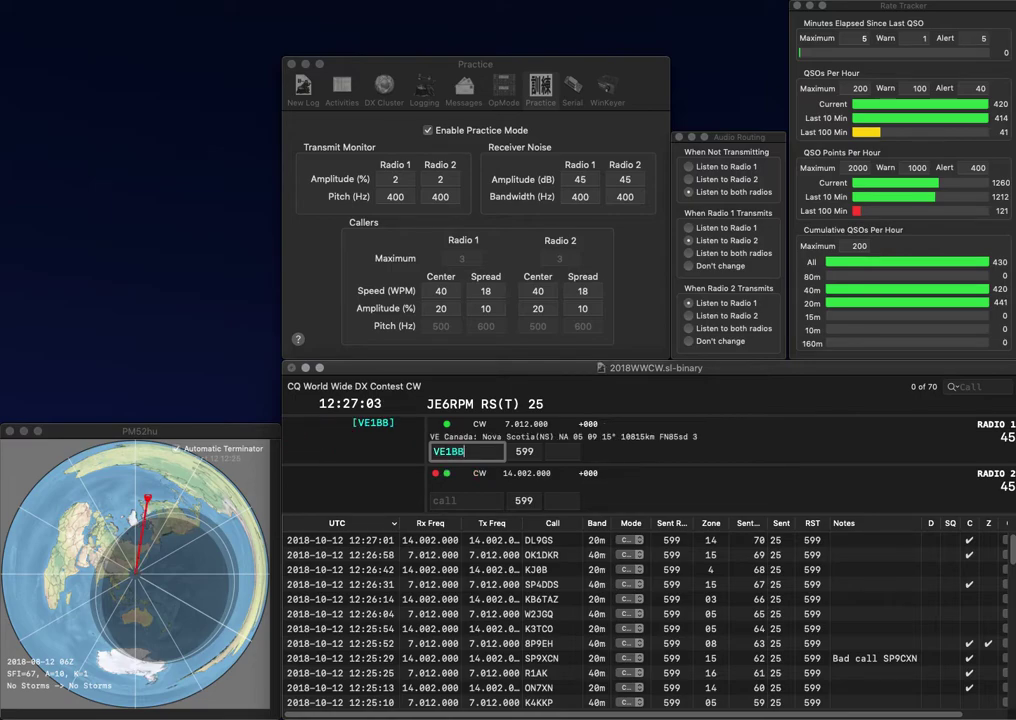
{"action": "key", "text": "Return"}
{"action": "type", "text": "HK1"}
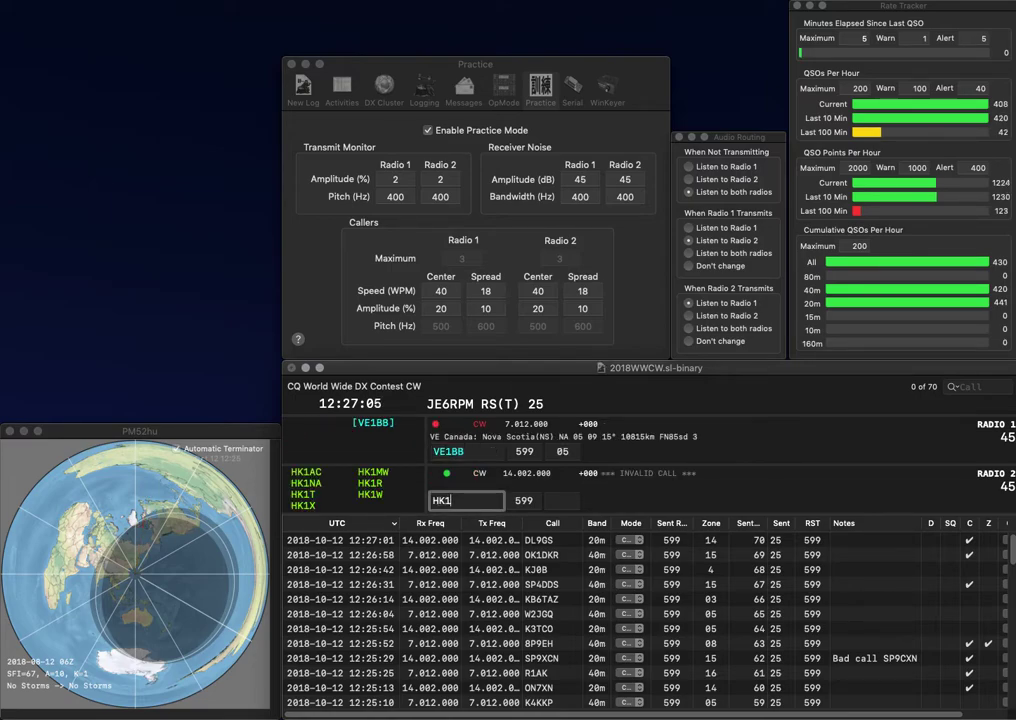
{"action": "key", "text": "Return"}
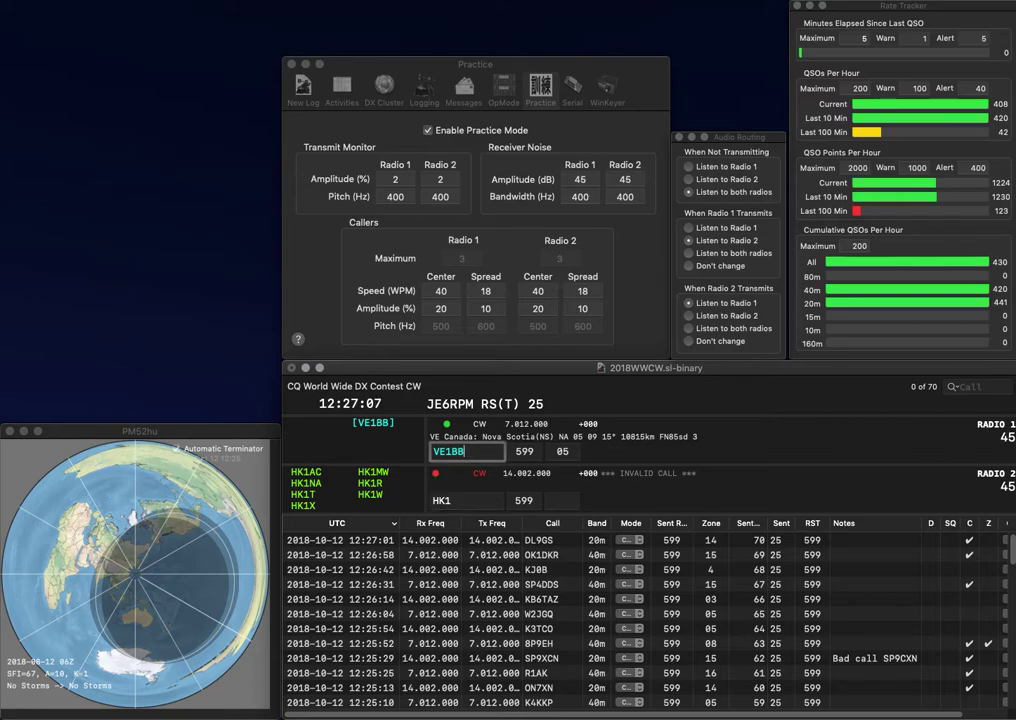
{"action": "key", "text": "Return"}
- Change the partial Radio 2 call to HK3TK and send its reply
{"action": "type", "text": "TK"}
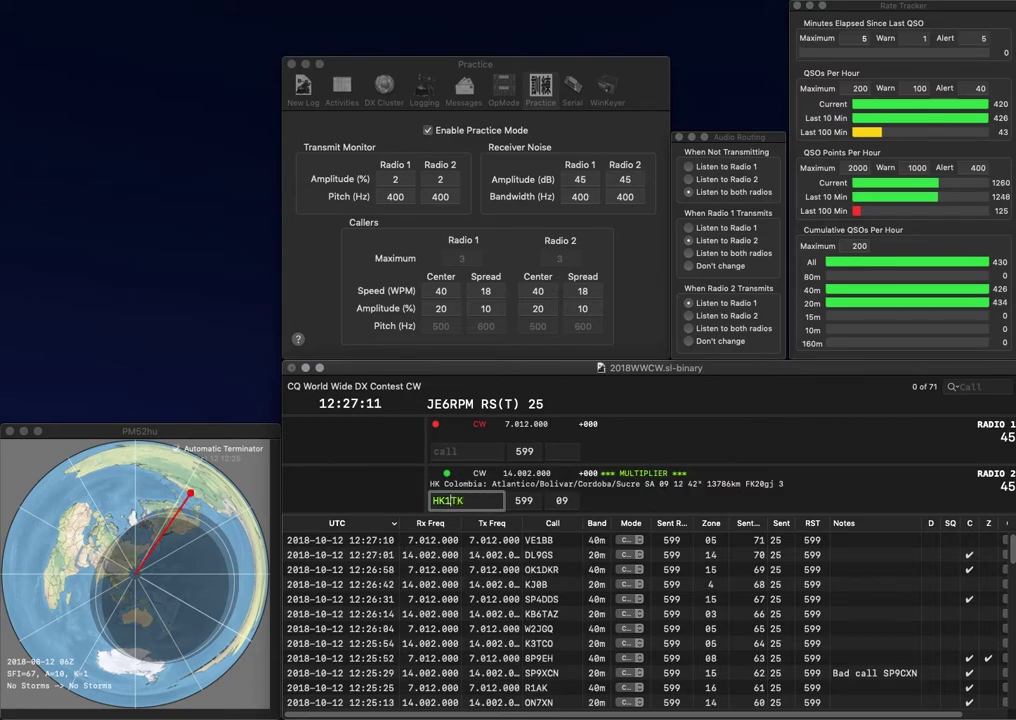
{"action": "key", "text": "BackSpace"}
{"action": "type", "text": "3"}
{"action": "key", "text": "Return"}
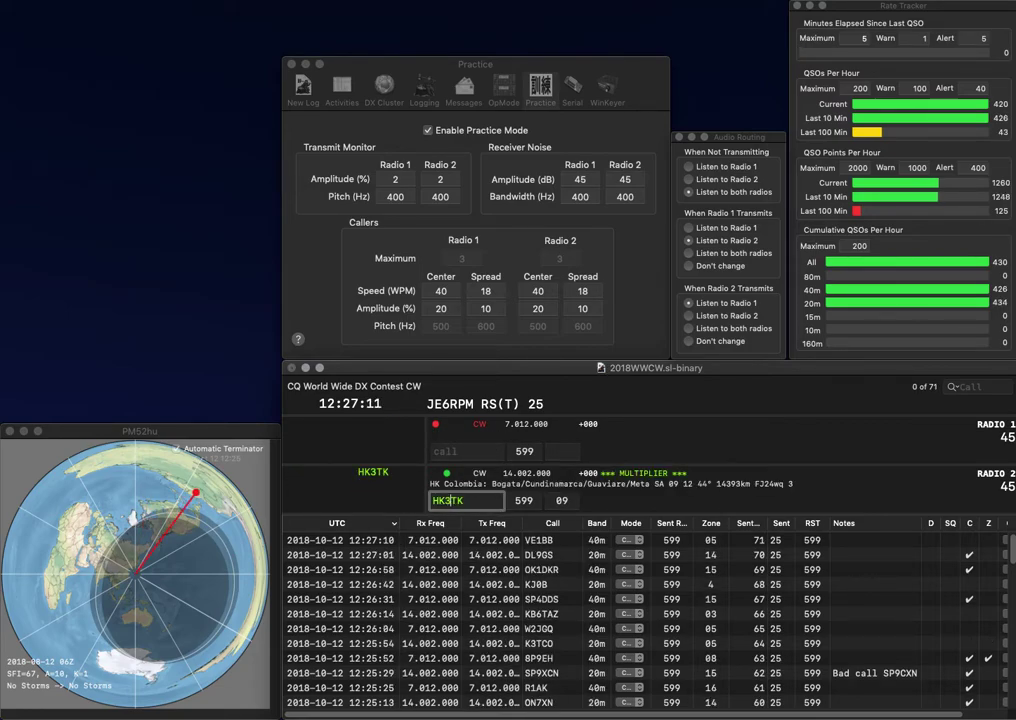
{"action": "type", "text": "OK1ES"}
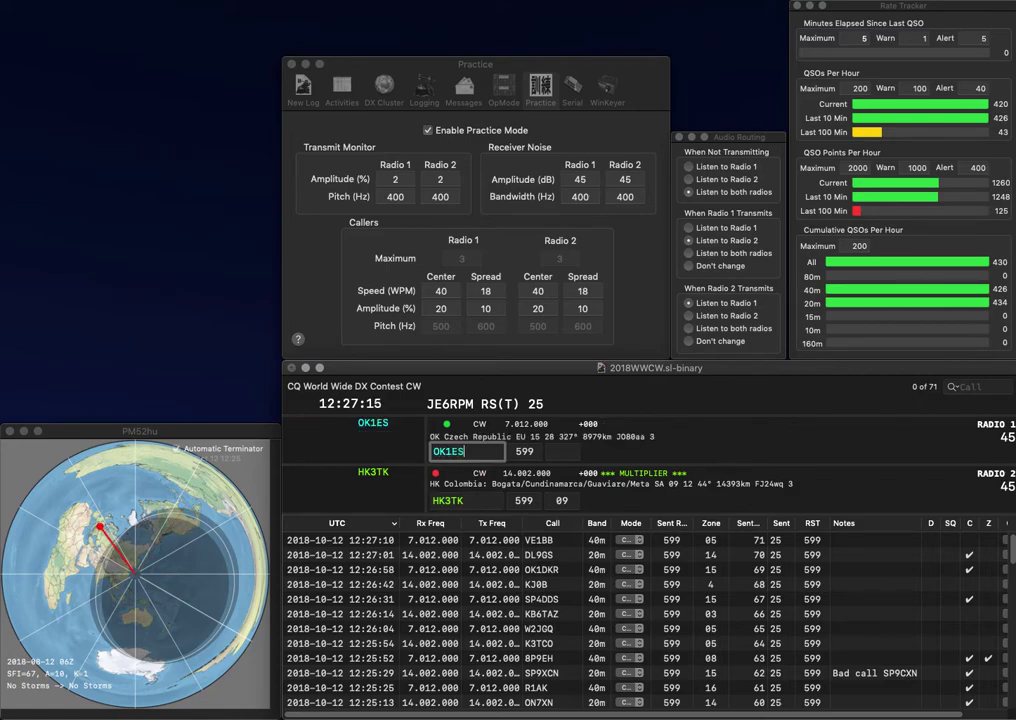
{"action": "key", "text": "Return"}
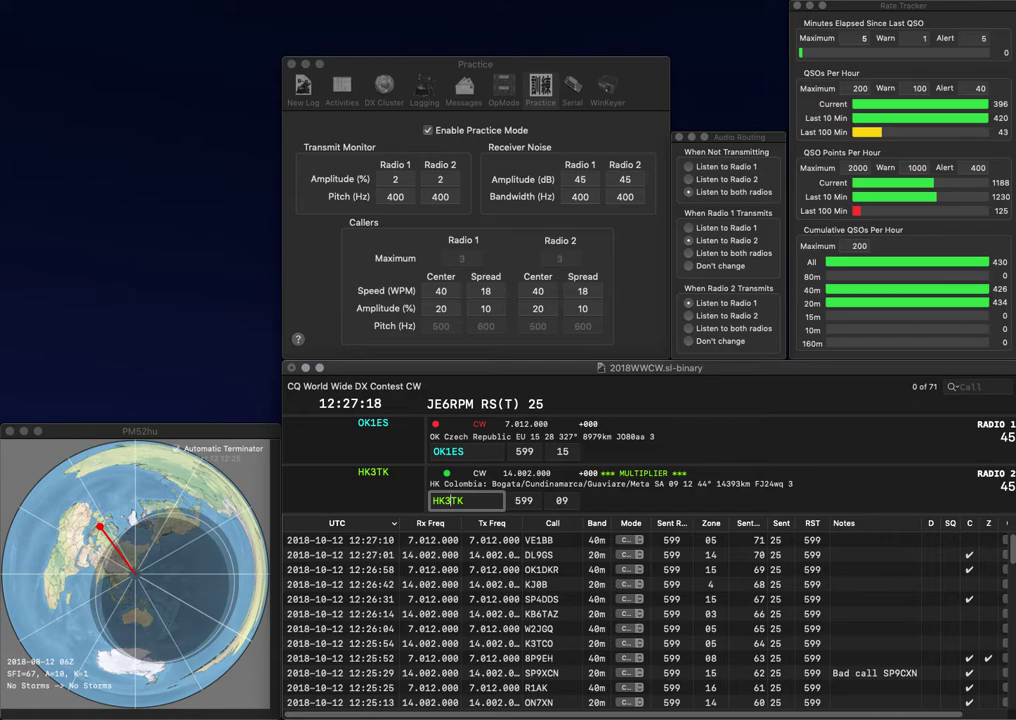
{"action": "key", "text": "Return"}
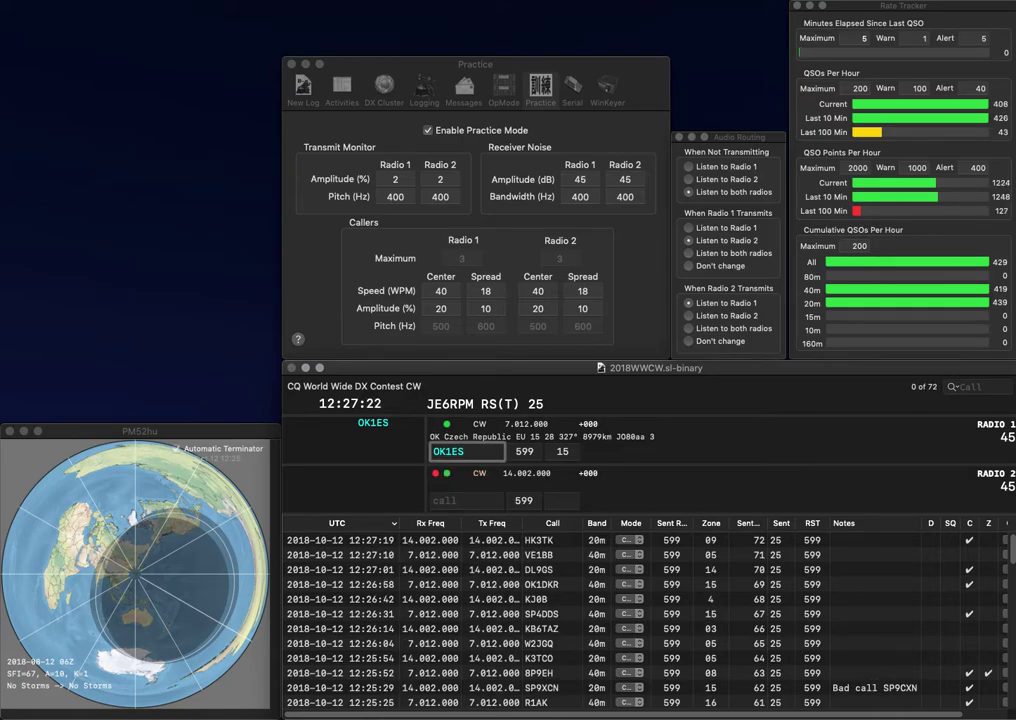
{"action": "key", "text": "Return"}
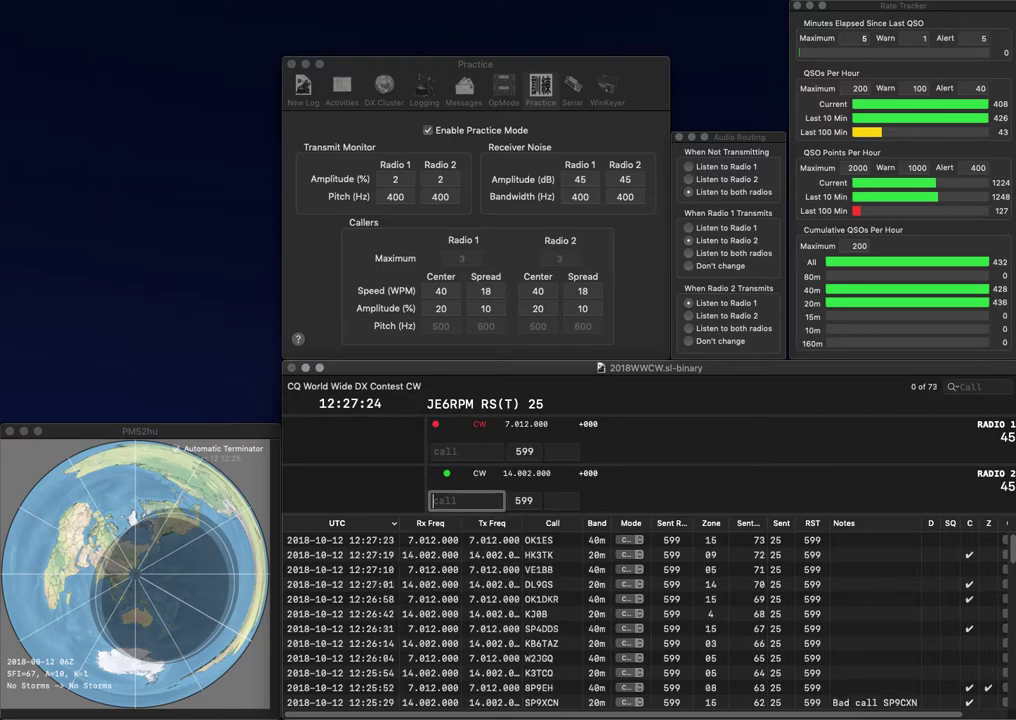
{"action": "type", "text": "K"}
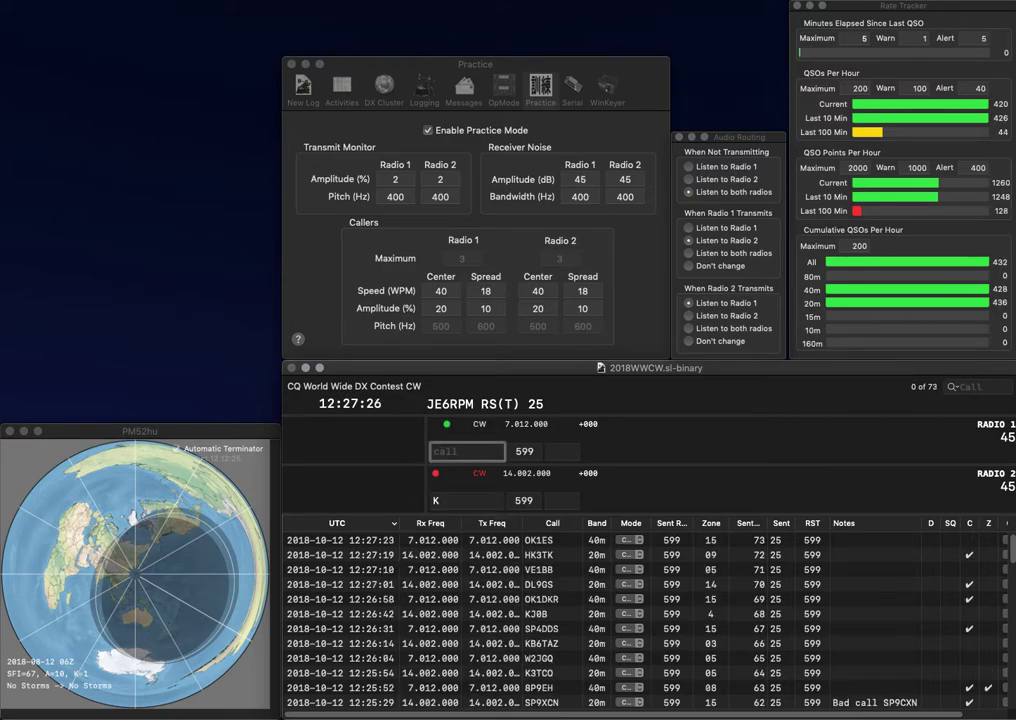
{"action": "type", "text": "F30A"}
{"action": "key", "text": "Return"}
{"action": "type", "text": "0A"}
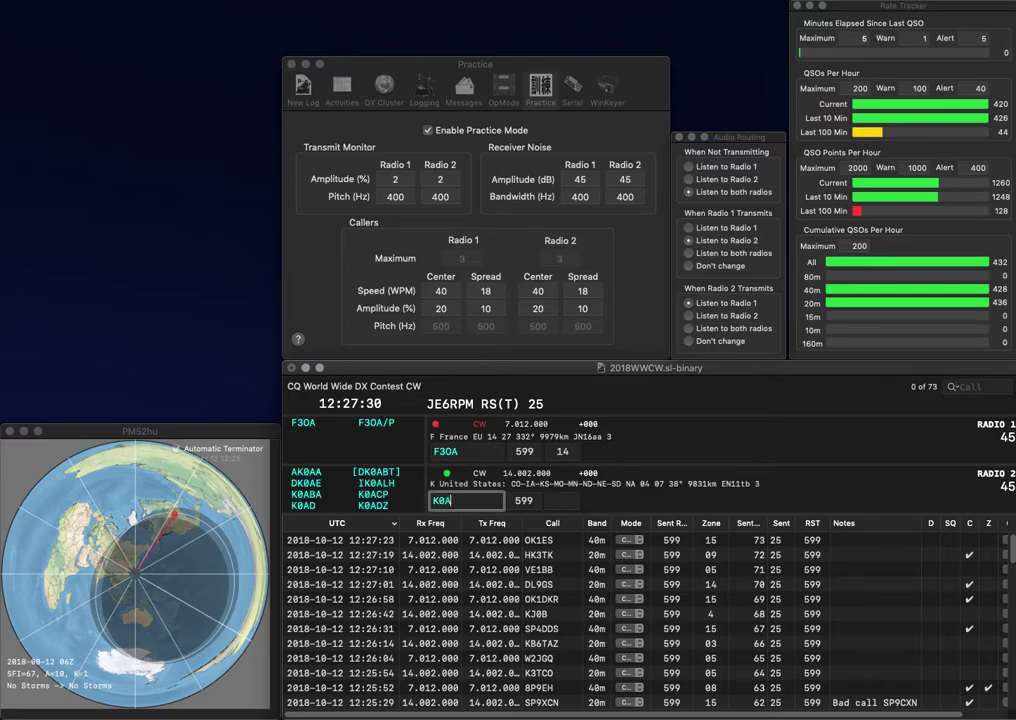
{"action": "key", "text": "Return"}
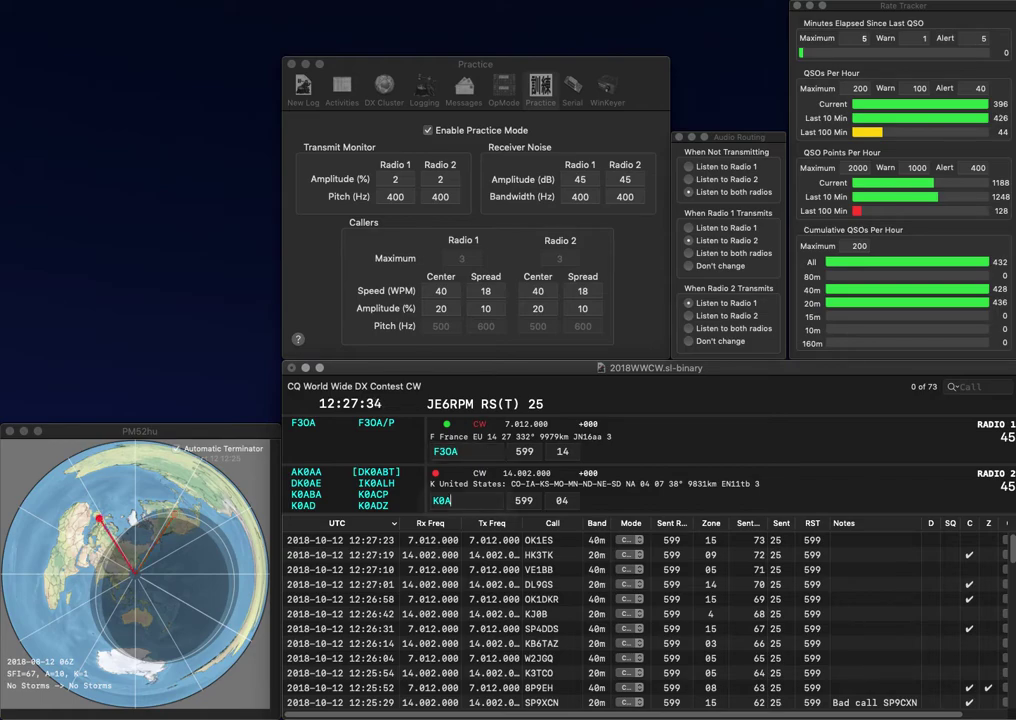
{"action": "key", "text": "Return"}
{"action": "type", "text": "B0A"}
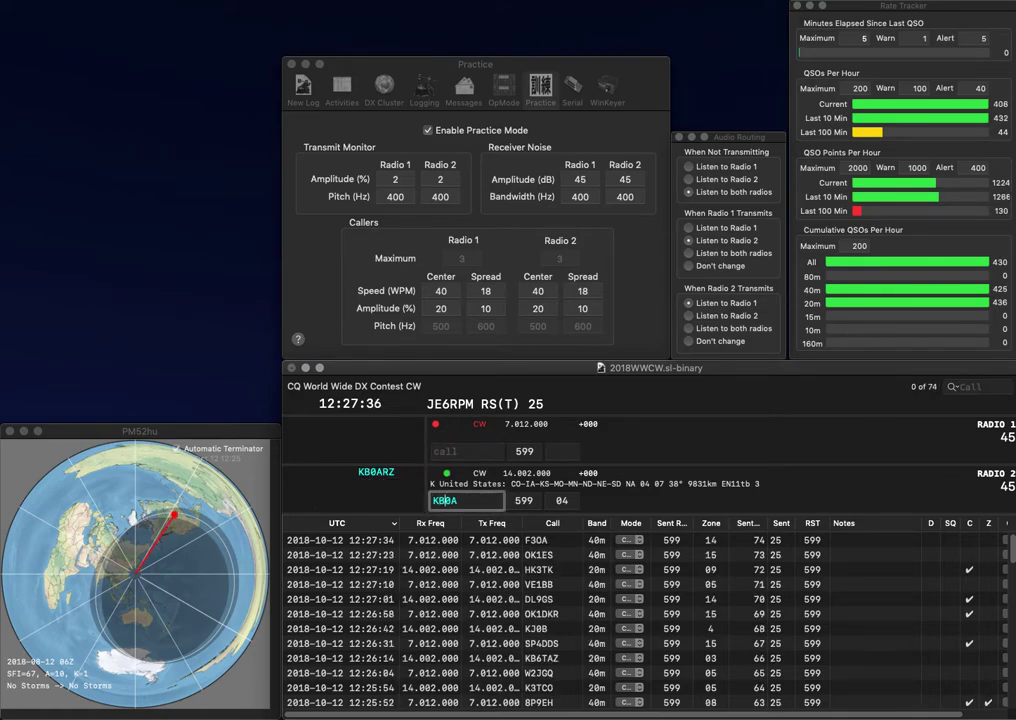
{"action": "type", "text": "RZ"}
{"action": "key", "text": "Return"}
- Enter OM0M on Radio 1, send its reply, and log the KB0ARZ and OM0M contacts
{"action": "type", "text": "O"}
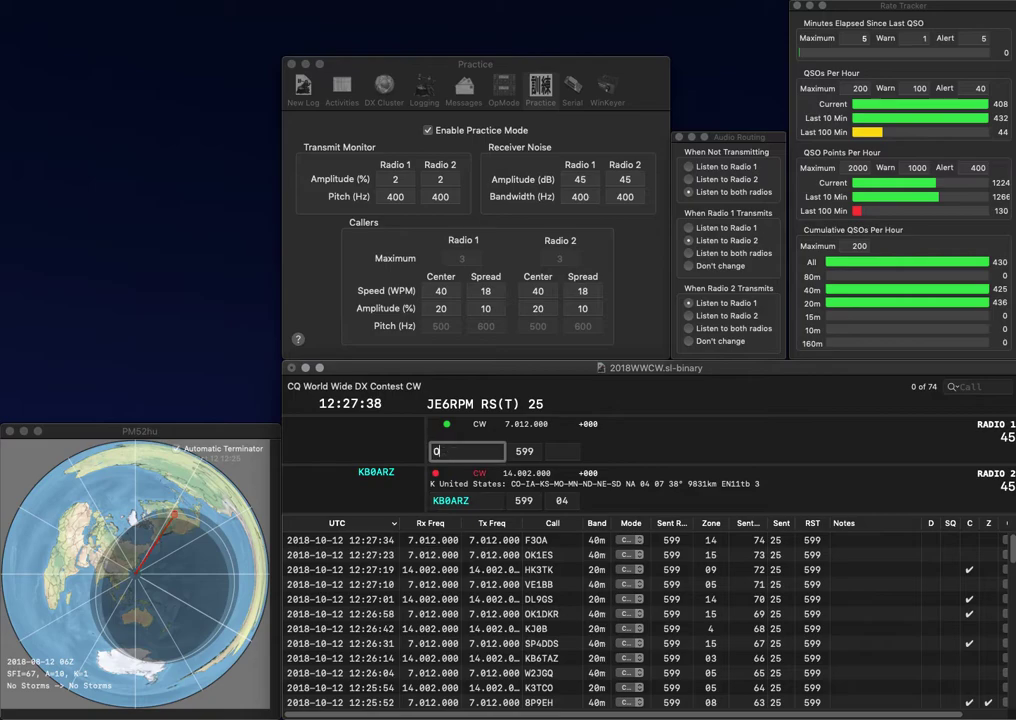
{"action": "type", "text": "M0M"}
{"action": "key", "text": "Return"}
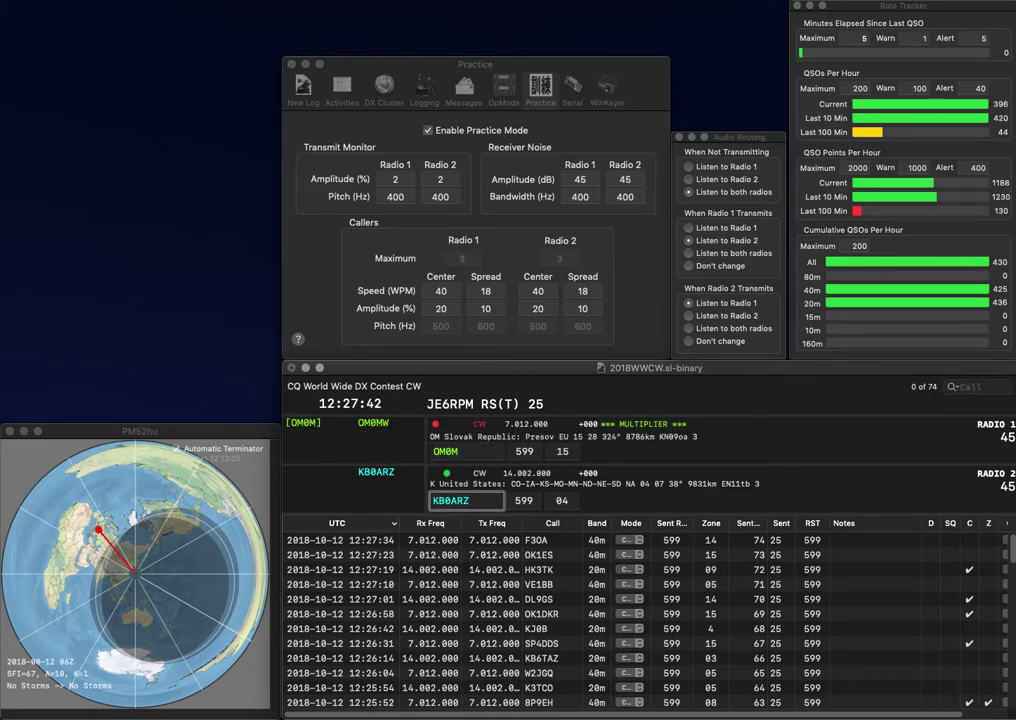
{"action": "key", "text": "Return"}
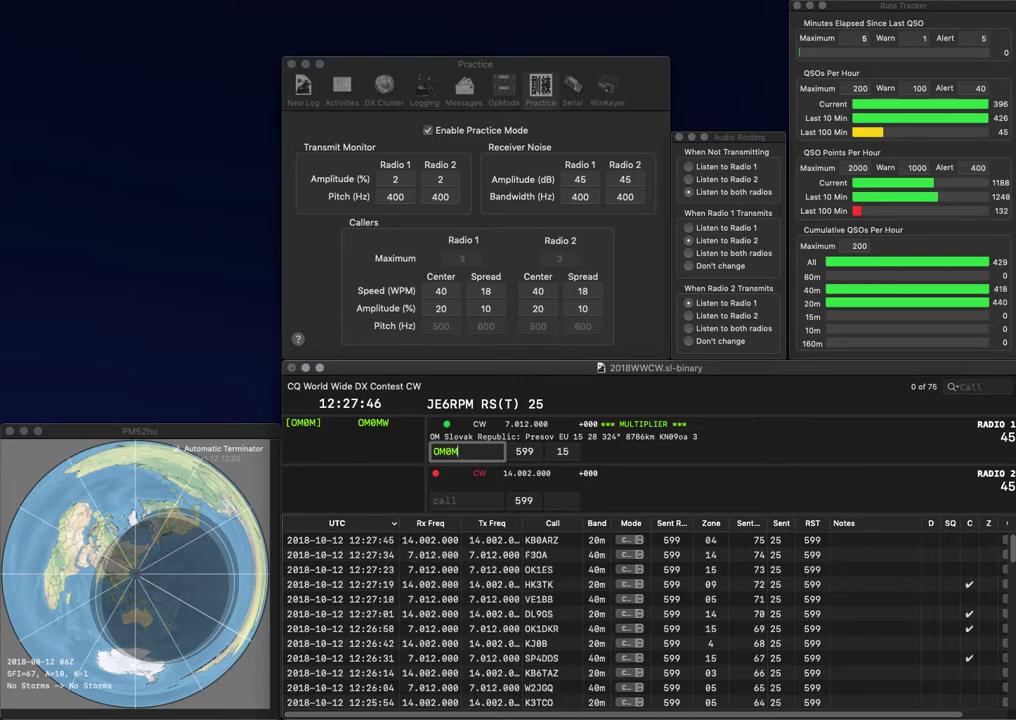
{"action": "key", "text": "Return"}
{"action": "type", "text": "DK"}
{"action": "key", "text": "Return"}
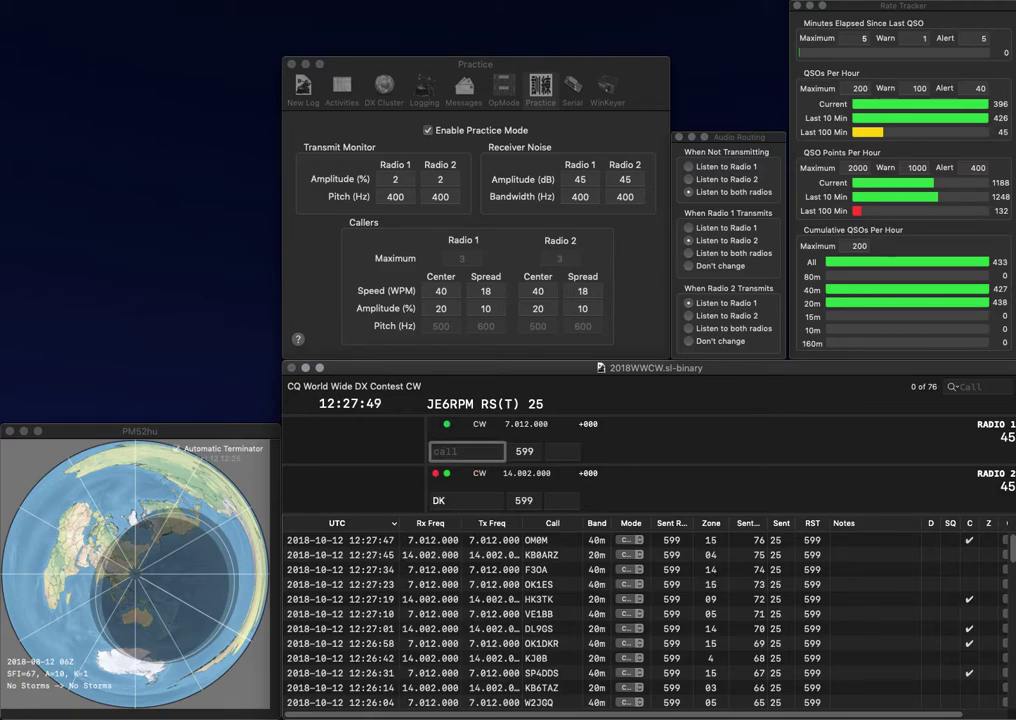
{"action": "type", "text": "KC7DM"}
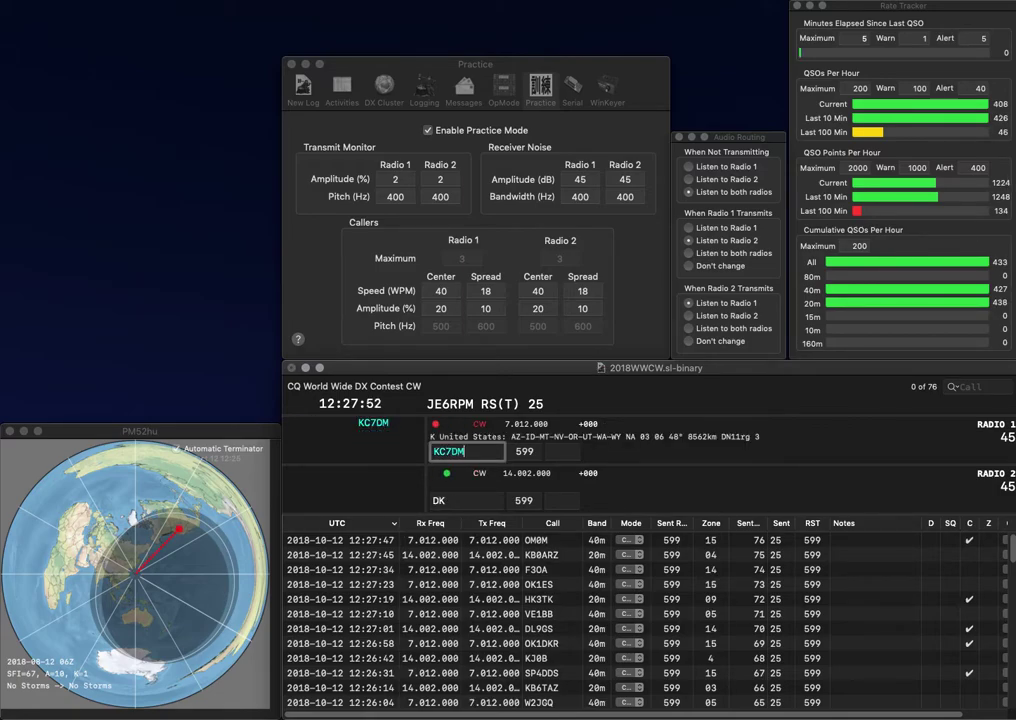
{"action": "key", "text": "Return"}
{"action": "type", "text": "6RY"}
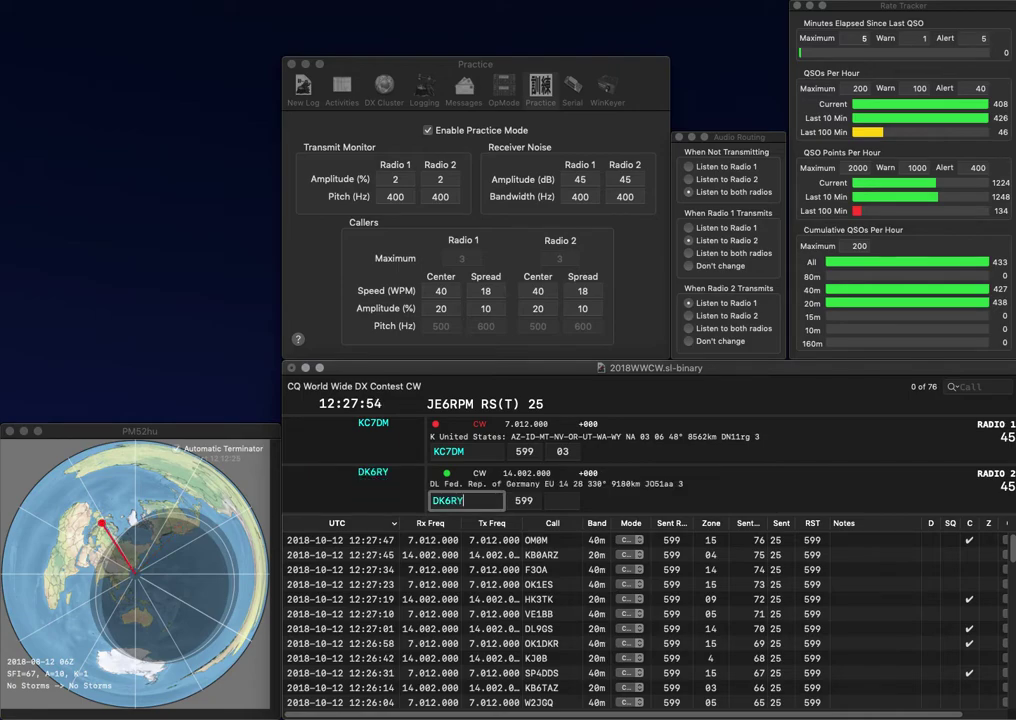
{"action": "key", "text": "Return"}
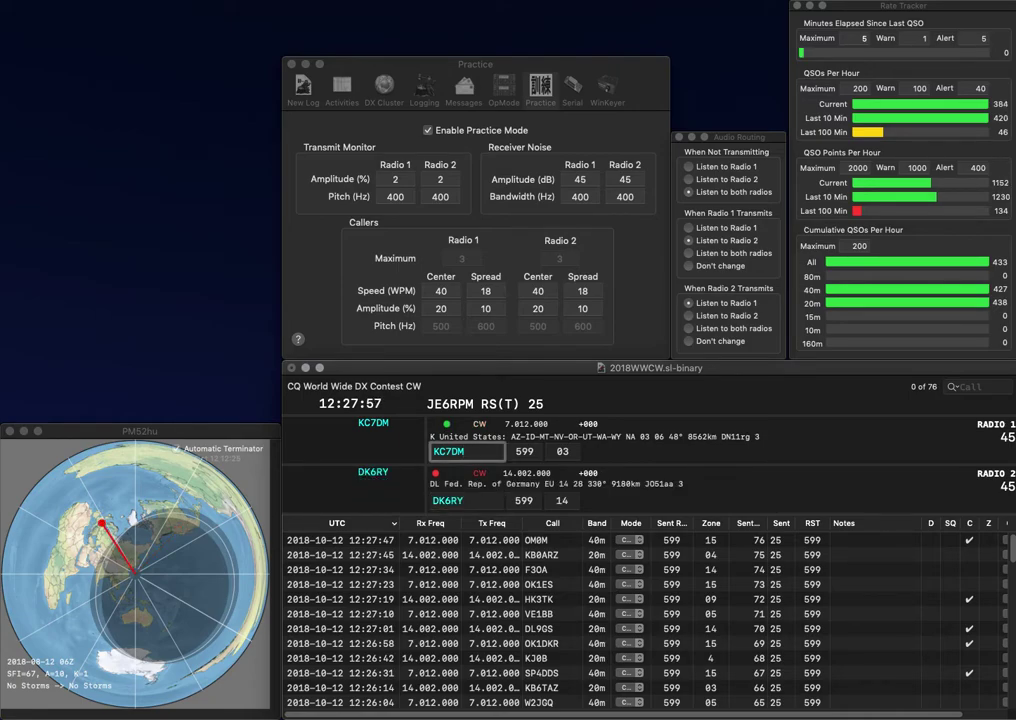
{"action": "key", "text": "Return"}
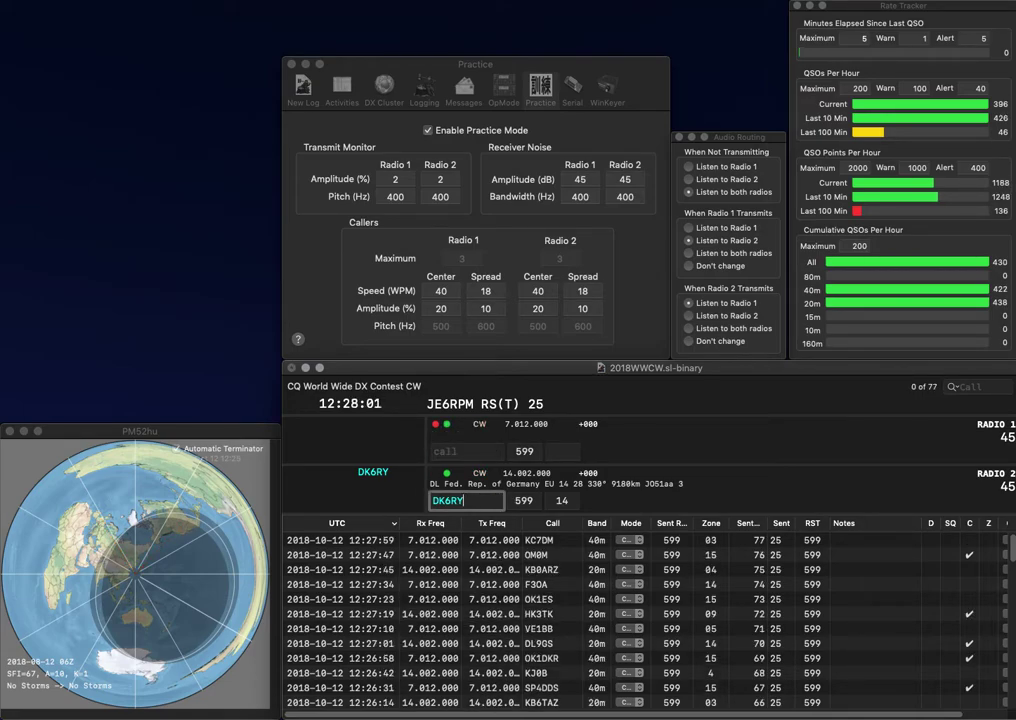
{"action": "key", "text": "Return"}
- Enter and send the call VK2FI on Radio 1 and the partial call 0EH on Radio 2
{"action": "type", "text": "VK2FI"}
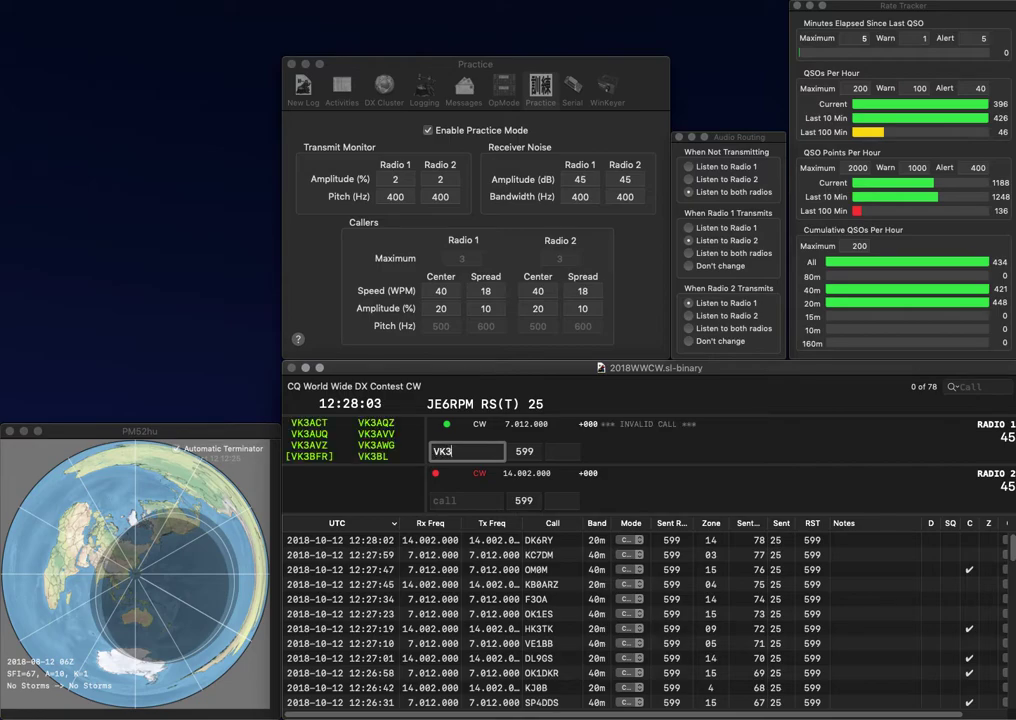
{"action": "key", "text": "Return"}
{"action": "type", "text": "9"}
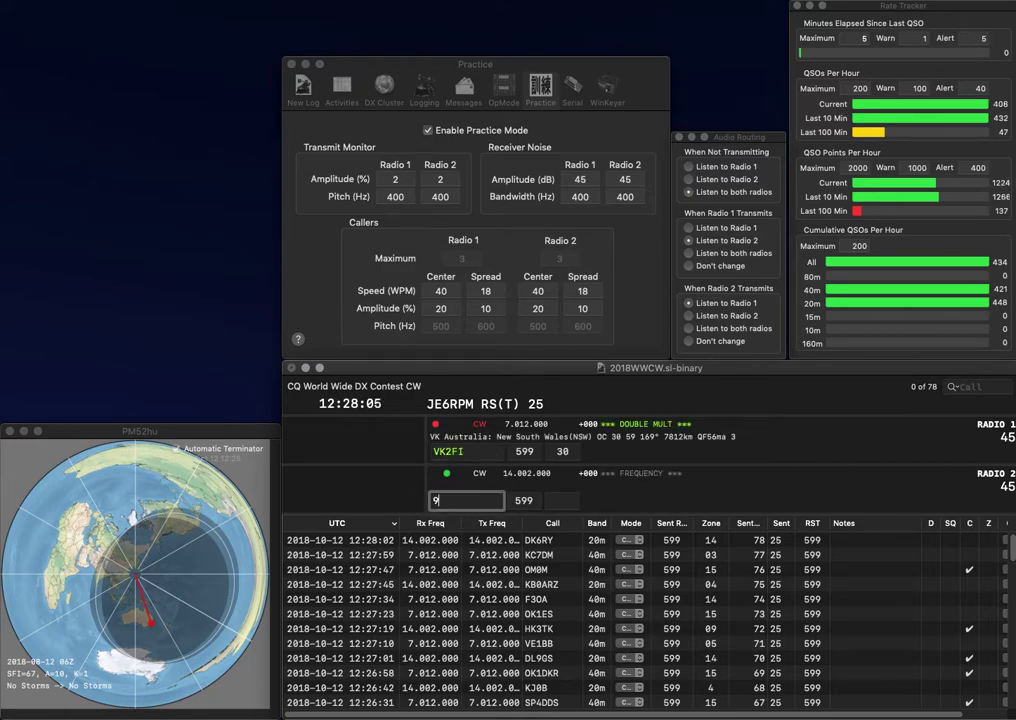
{"action": "type", "text": "EH"}
{"action": "key", "text": "Return"}
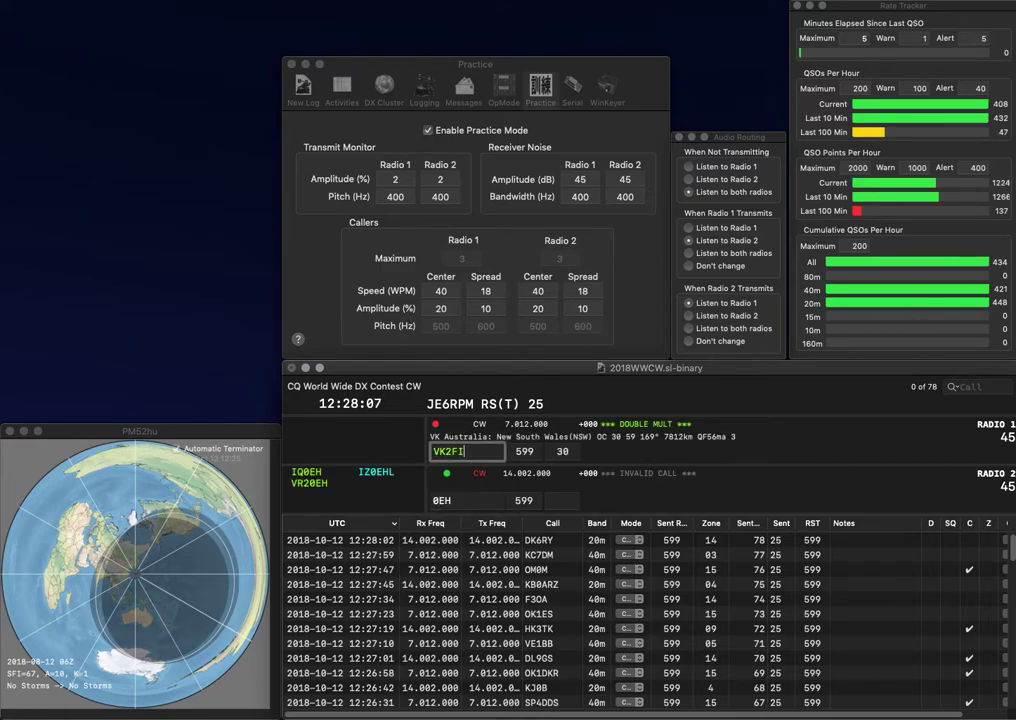
{"action": "left_click", "coordinate": [460, 451]}
{"action": "type", "text": "SA"}
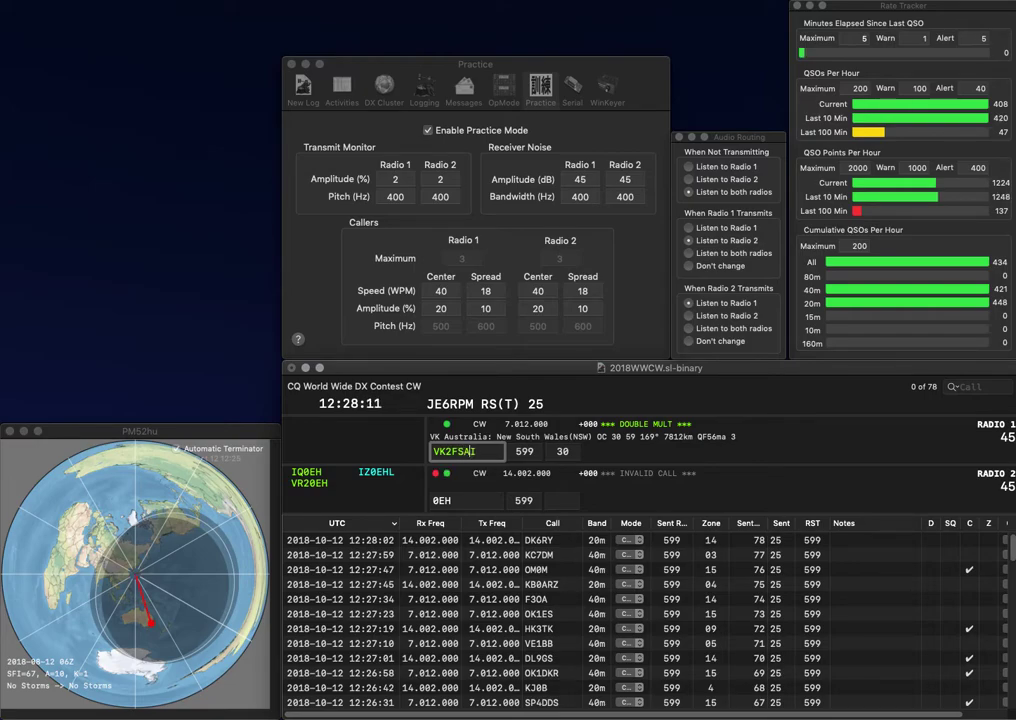
{"action": "key", "text": "Delete"}
{"action": "type", "text": "V"}
{"action": "key", "text": "Return"}
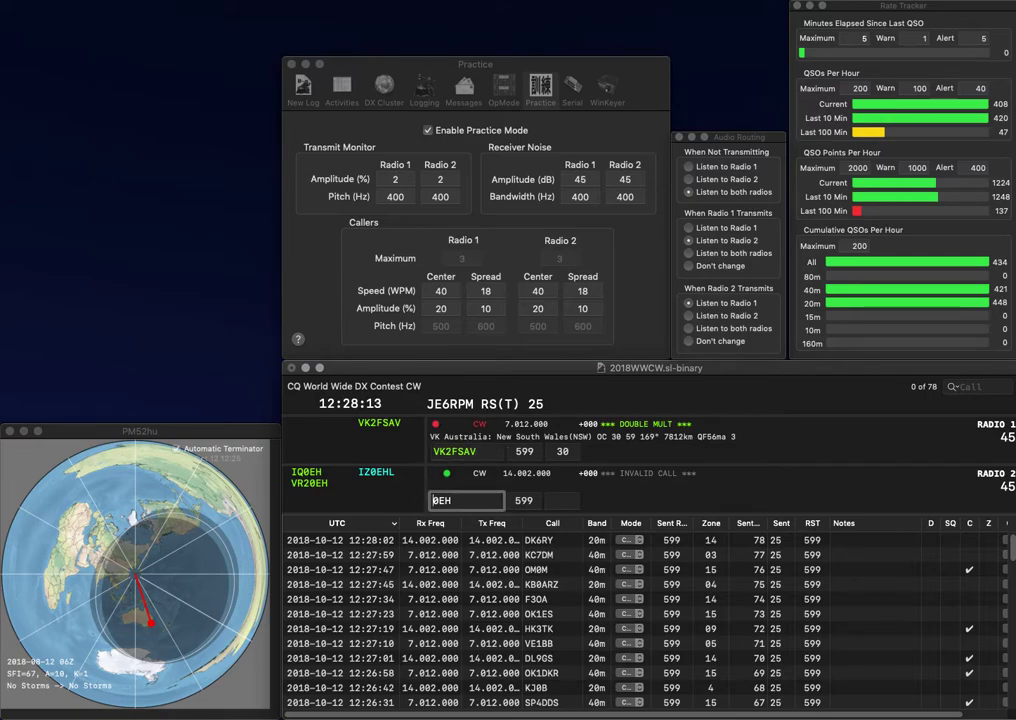
{"action": "type", "text": "IQ"}
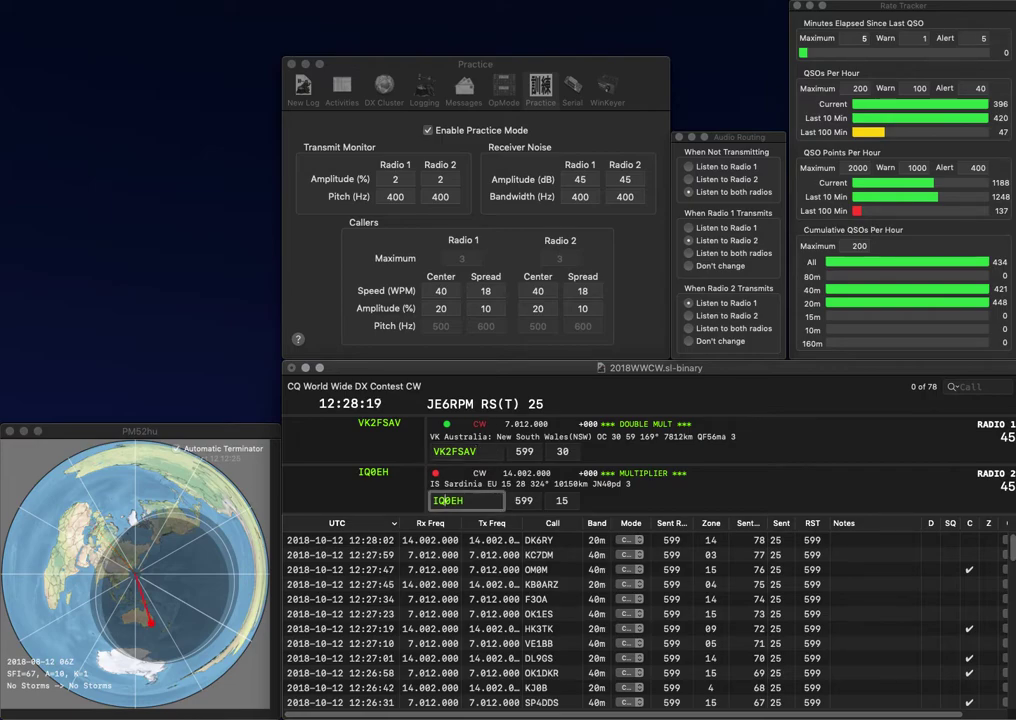
{"action": "key", "text": "Return"}
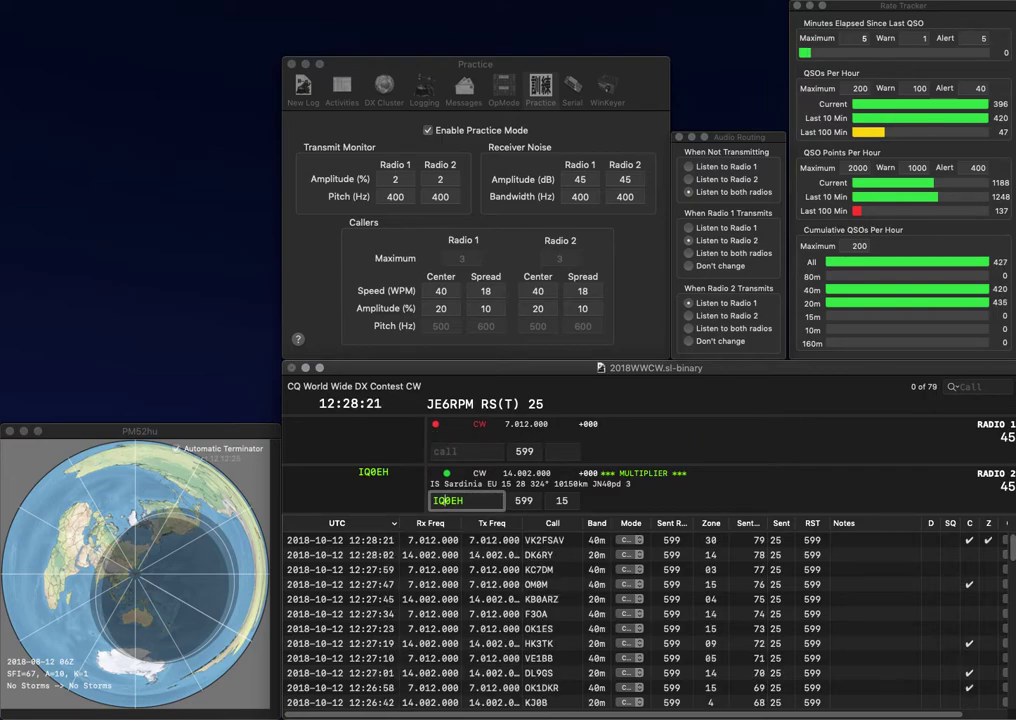
{"action": "key", "text": "Return"}
- Work SP3FSM on Radio 1 and ER4A on Radio 2, and log both contacts
{"action": "type", "text": "SP3FSM"}
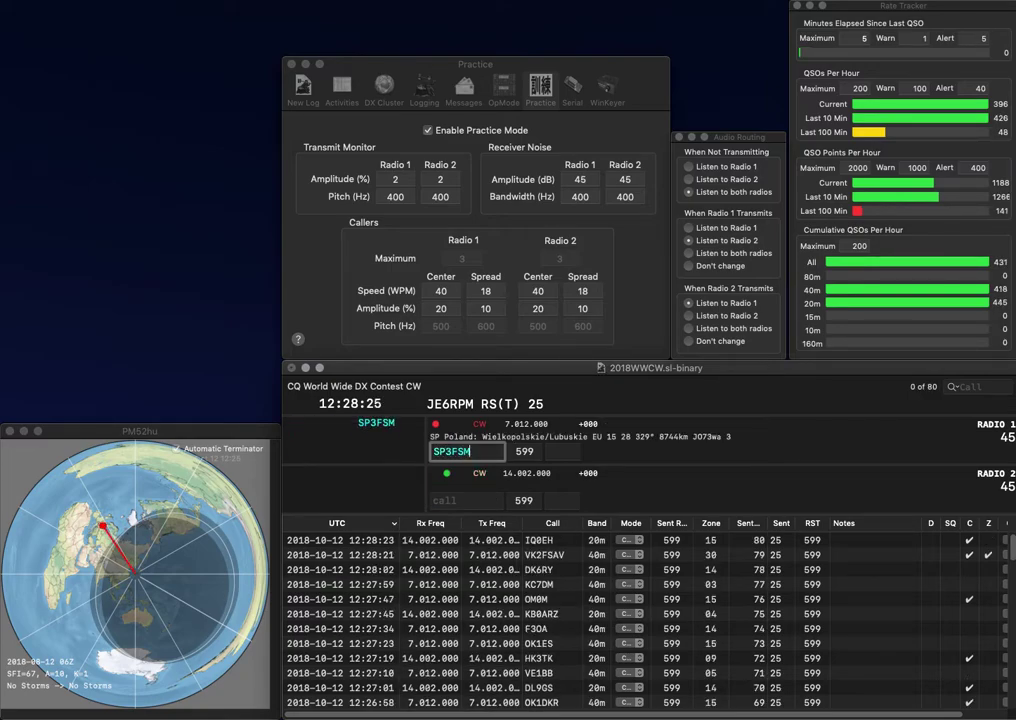
{"action": "key", "text": "Return"}
{"action": "type", "text": "K"}
{"action": "key", "text": "BackSpace"}
{"action": "type", "text": "ER4A"}
{"action": "key", "text": "Return"}
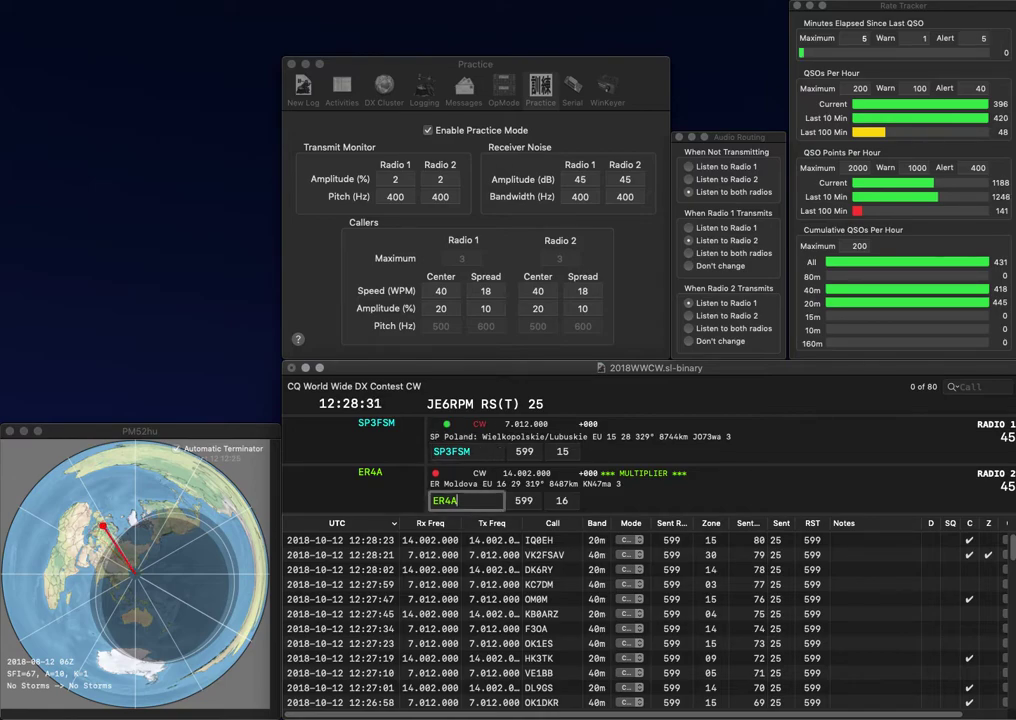
{"action": "key", "text": "Return"}
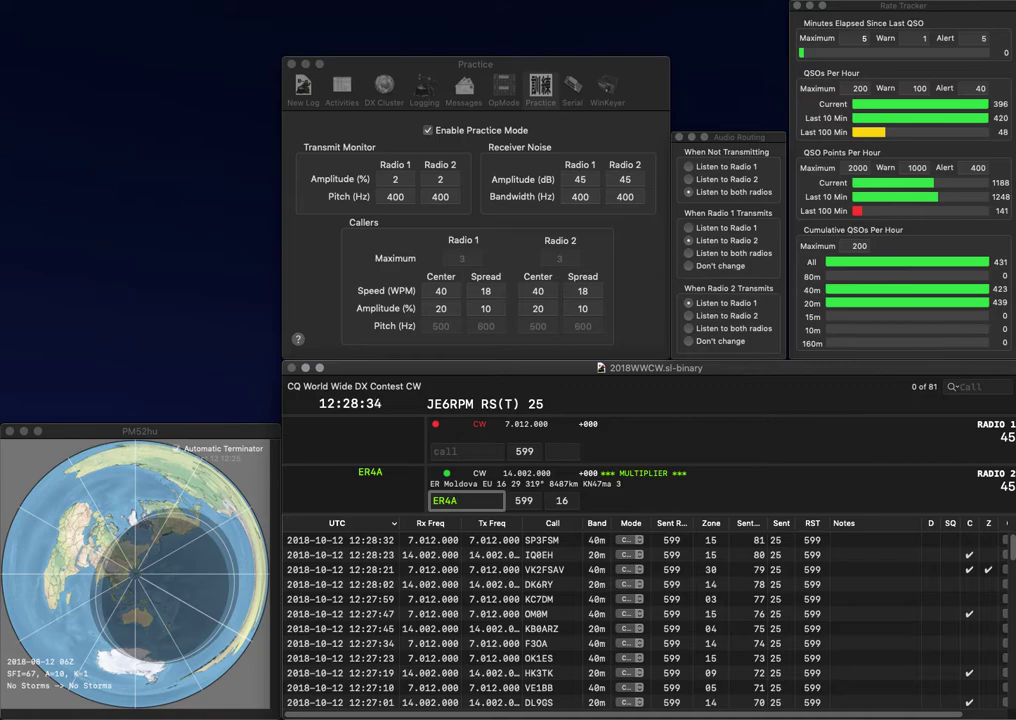
{"action": "key", "text": "Return"}
- Enter OK2SG on Radio 1 and send its reply, and enter the partial call 8SEO on Radio 2
{"action": "type", "text": "OK2SG"}
{"action": "key", "text": "Return"}
{"action": "type", "text": "8SEO"}
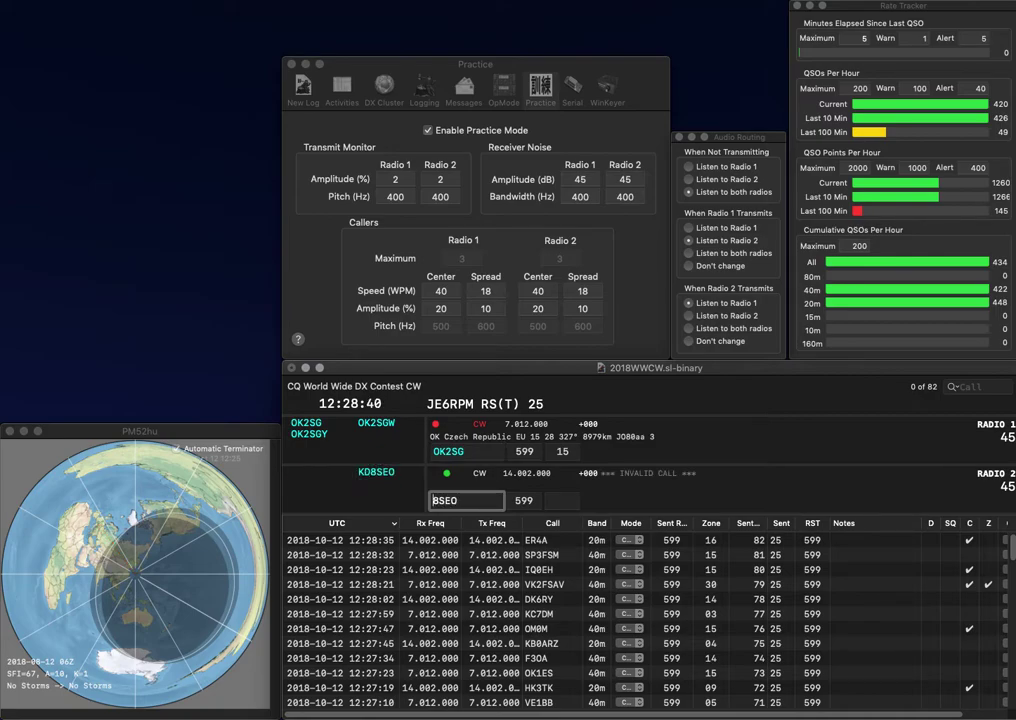
{"action": "key", "text": "Home"}
{"action": "type", "text": "KD"}
{"action": "key", "text": "Return"}
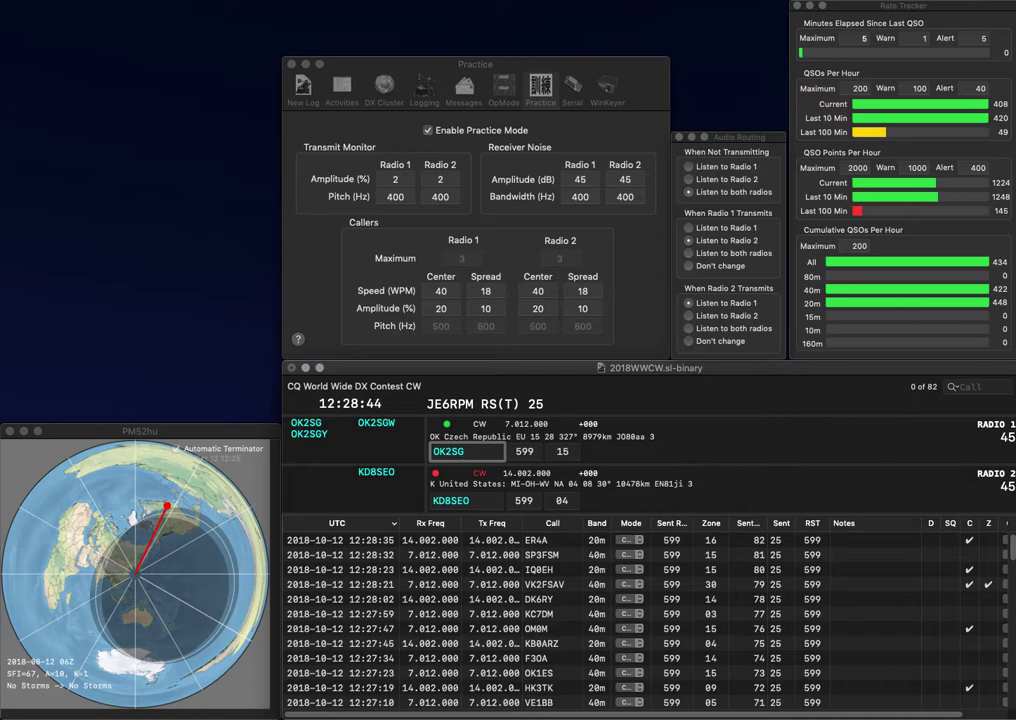
{"action": "key", "text": "Return"}
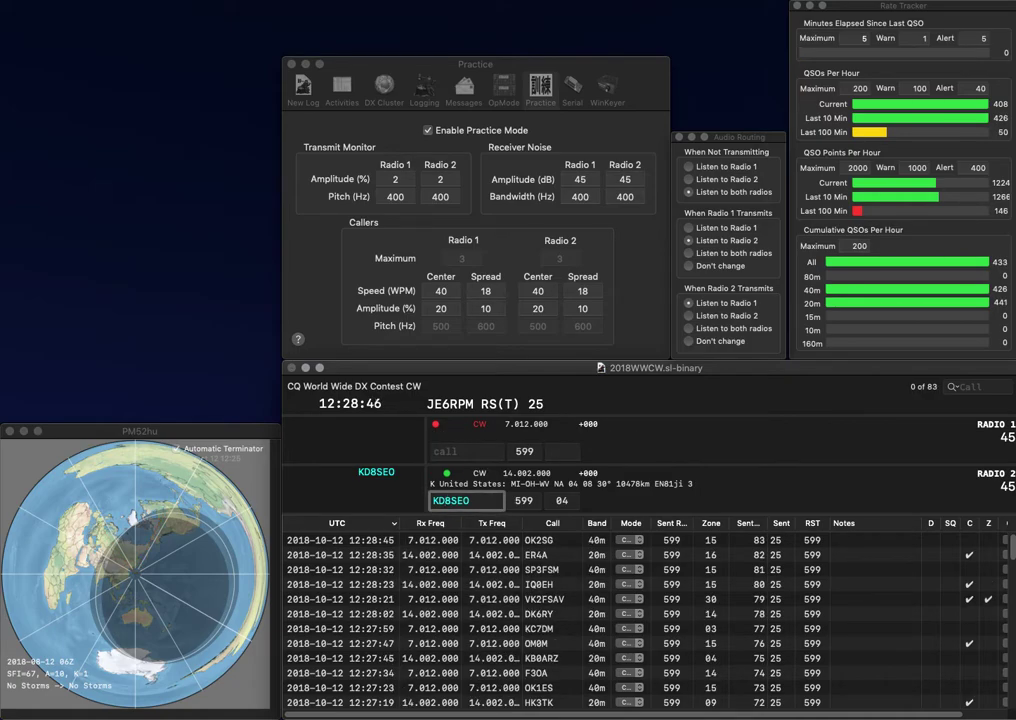
{"action": "key", "text": "Return"}
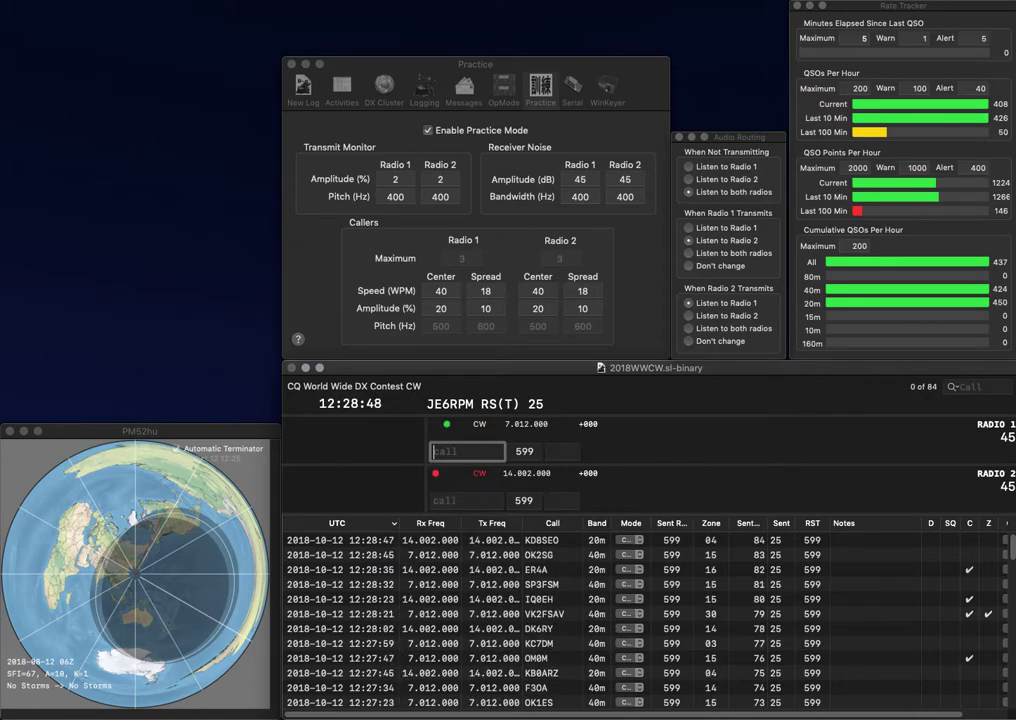
{"action": "type", "text": "WA8WZG"}
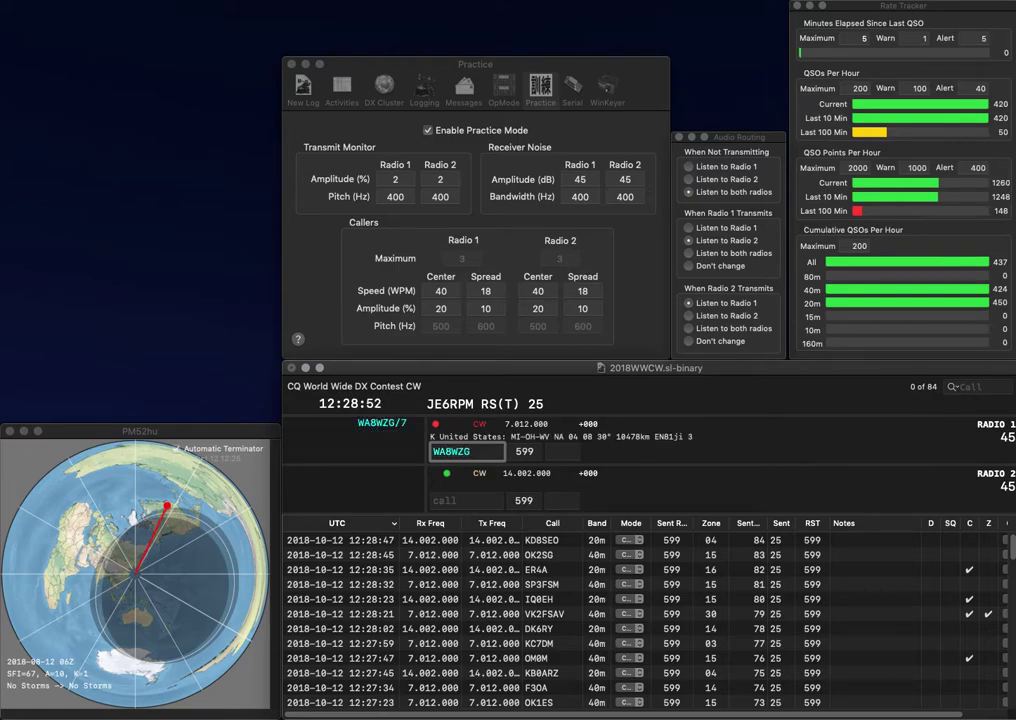
{"action": "key", "text": "Return"}
{"action": "key", "text": "Return"}
{"action": "key", "text": "Return"}
{"action": "type", "text": "W7IY"}
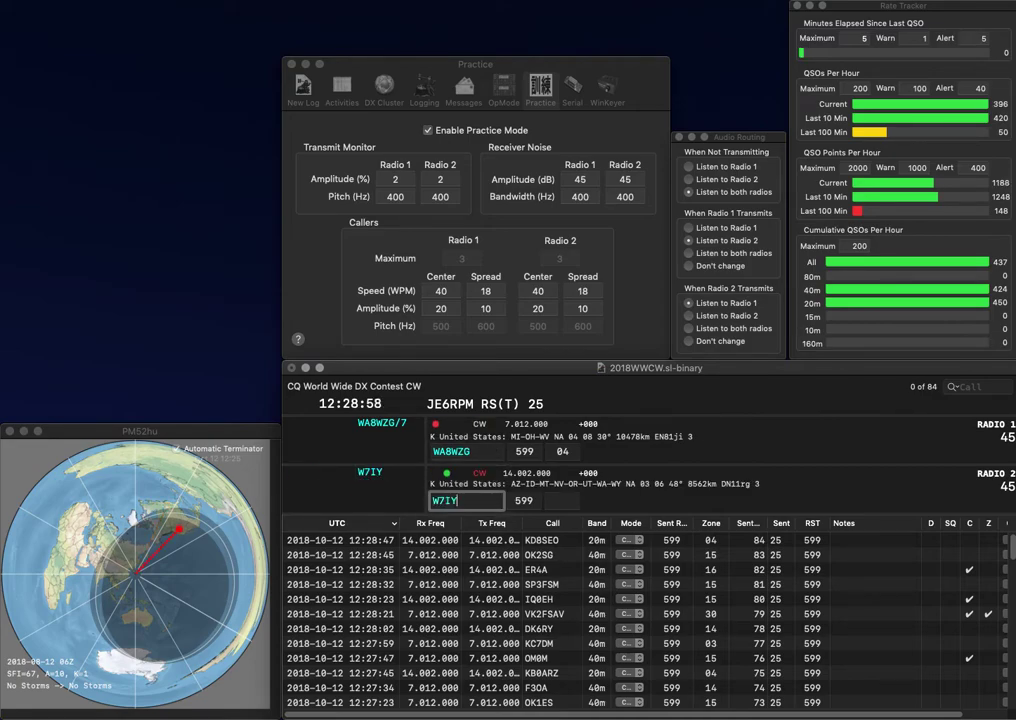
{"action": "key", "text": "Return"}
{"action": "type", "text": "/7"}
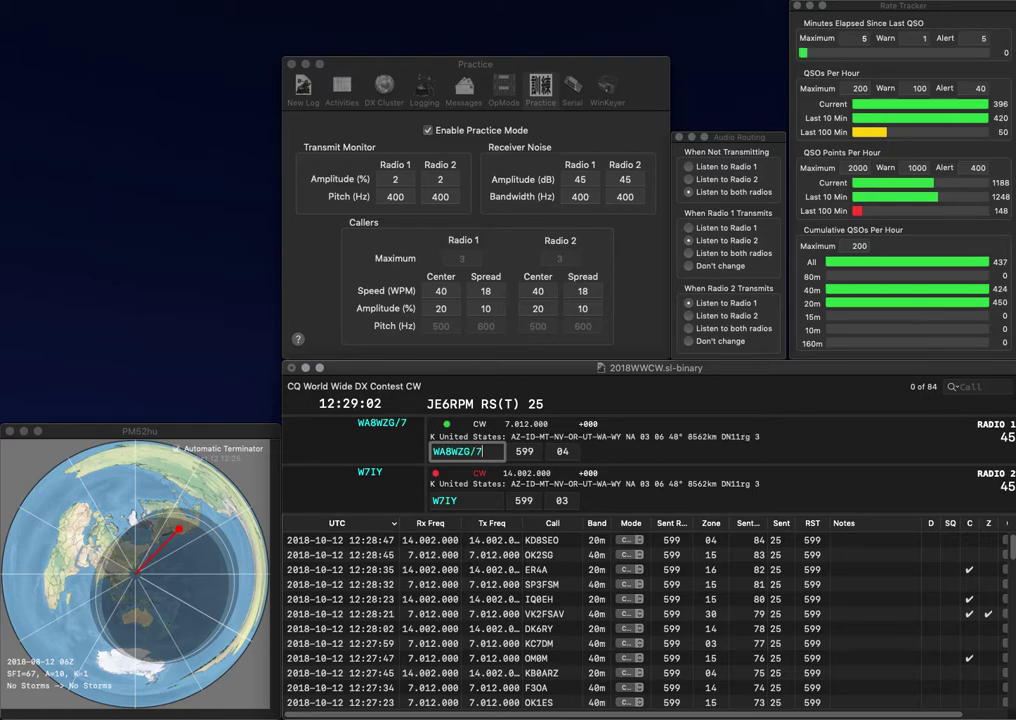
{"action": "key", "text": "Return"}
{"action": "key", "text": "Return"}
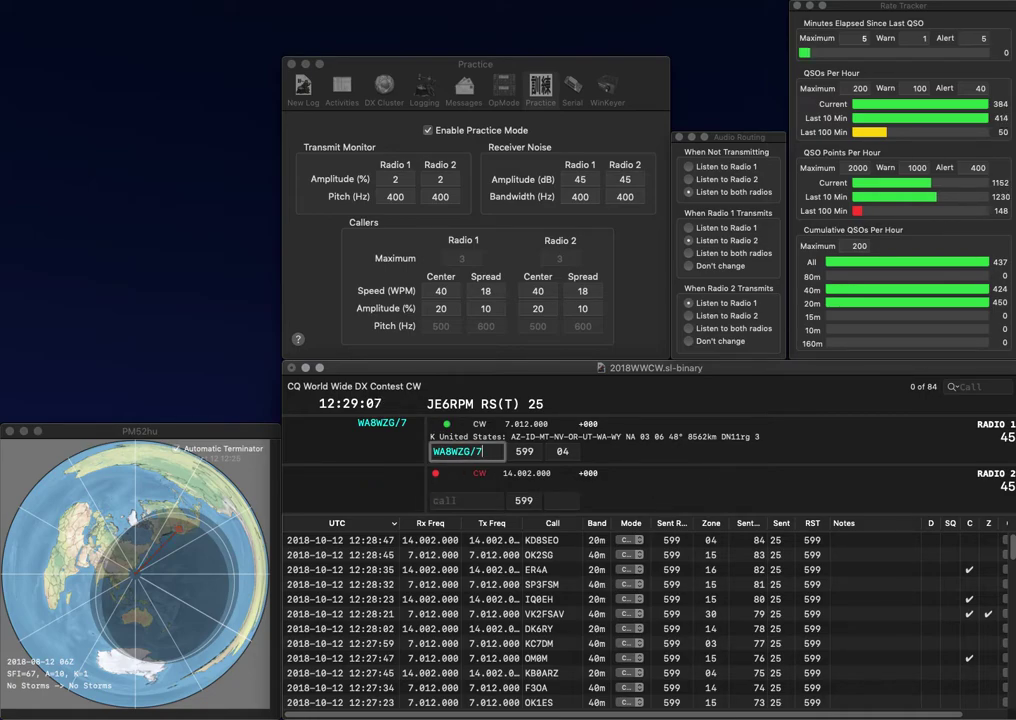
{"action": "key", "text": "Return"}
{"action": "type", "text": "3"}
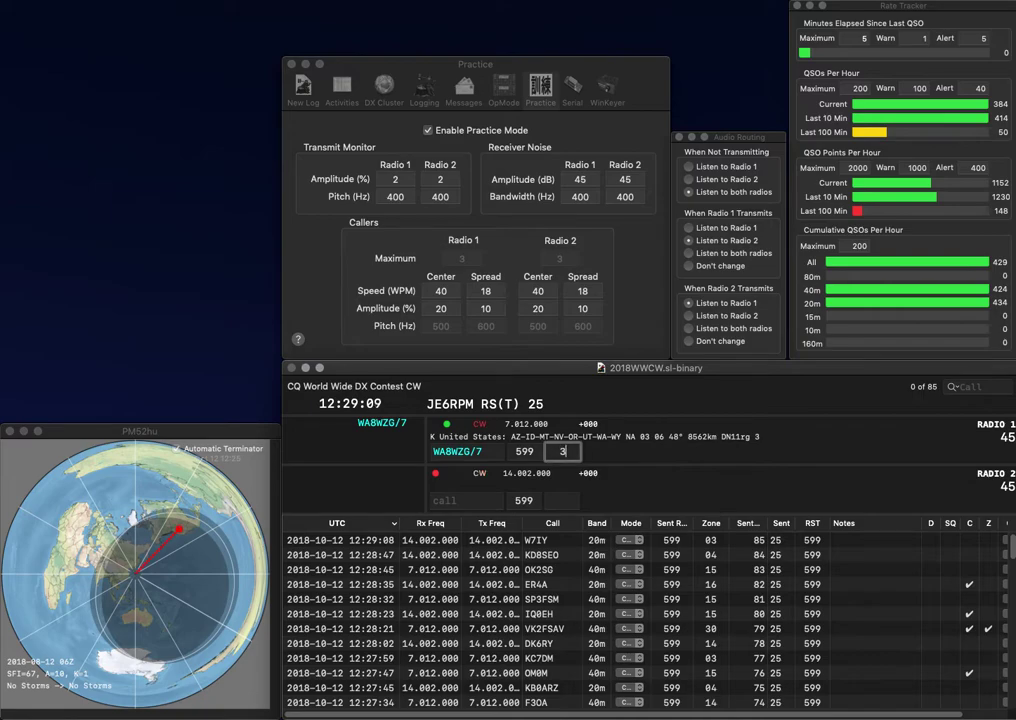
{"action": "key", "text": "Return"}
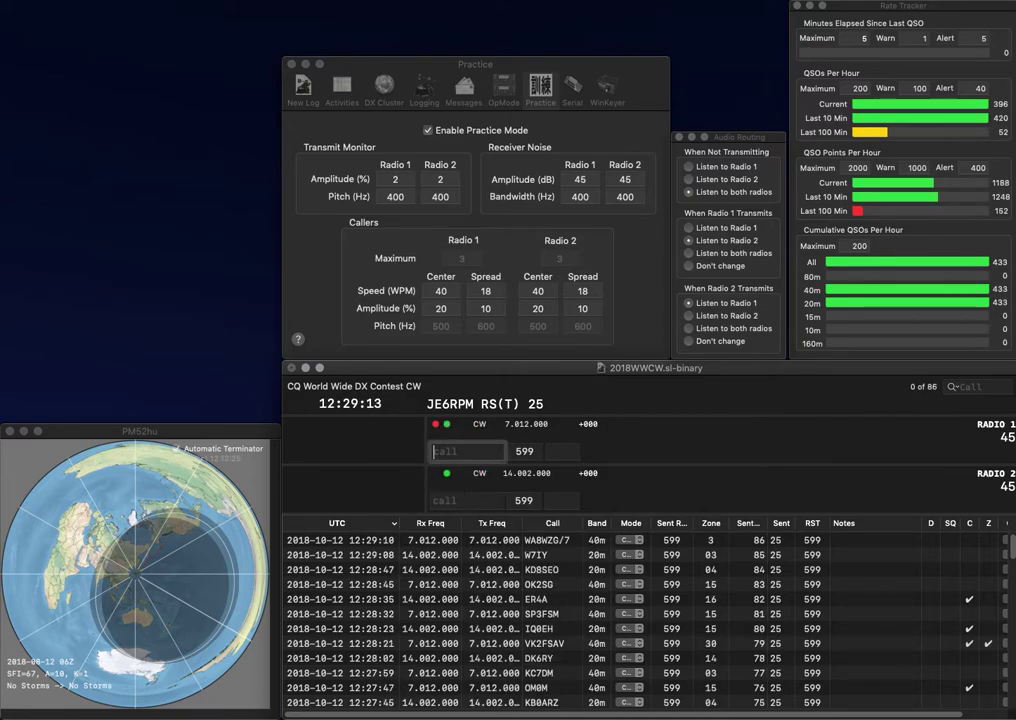
{"action": "type", "text": "QCM"}
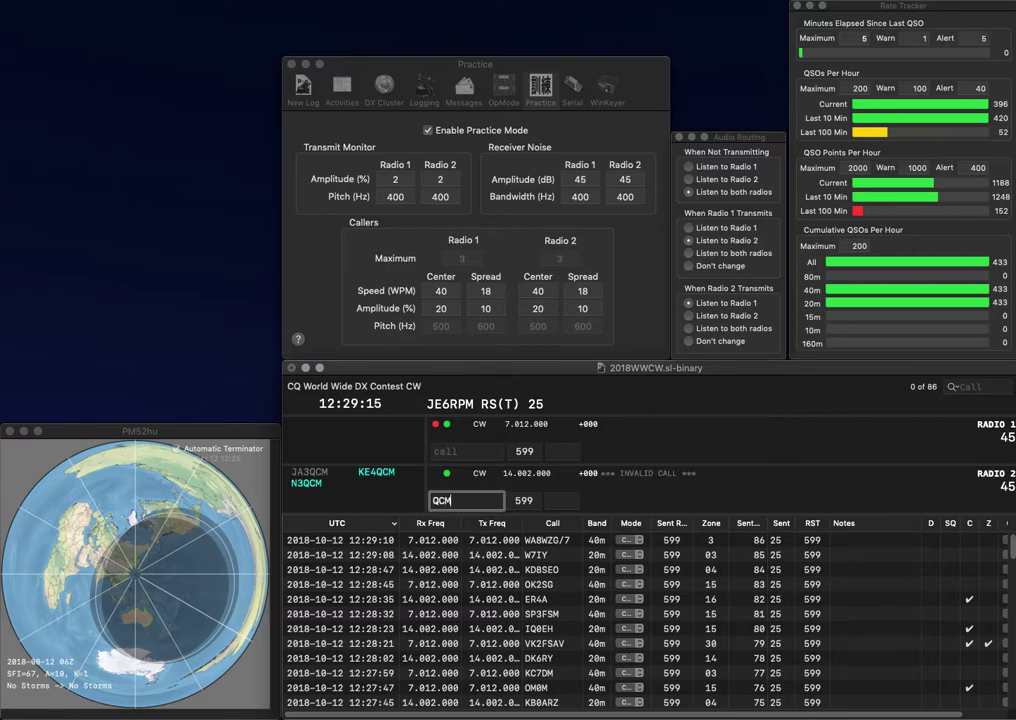
{"action": "type", "text": "W4"}
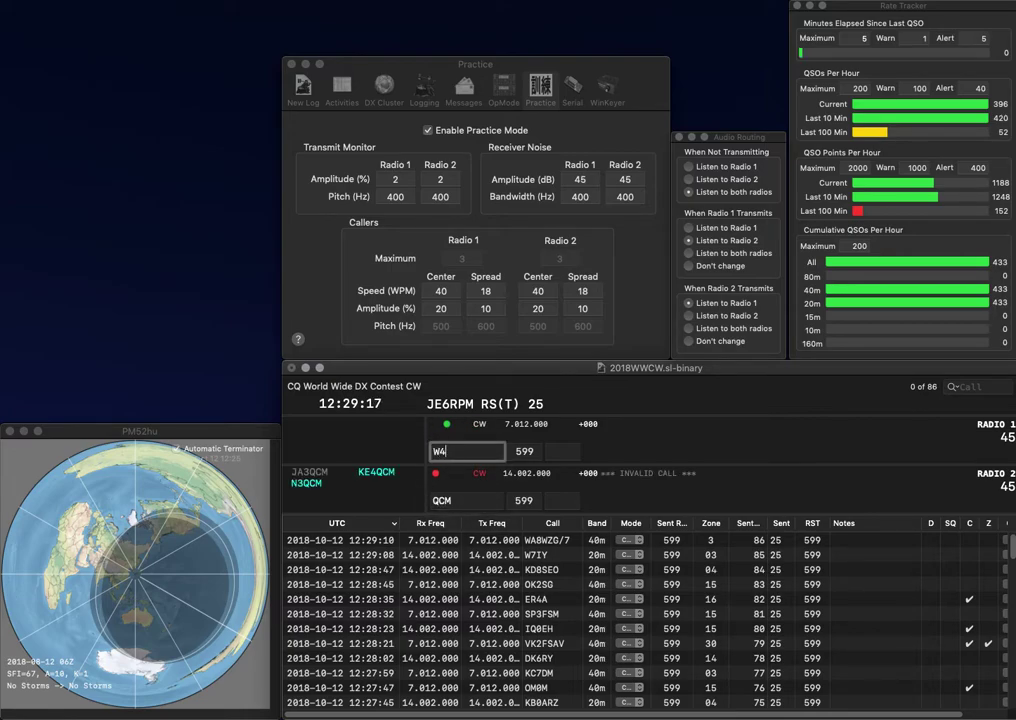
{"action": "type", "text": "UH"}
{"action": "key", "text": "Return"}
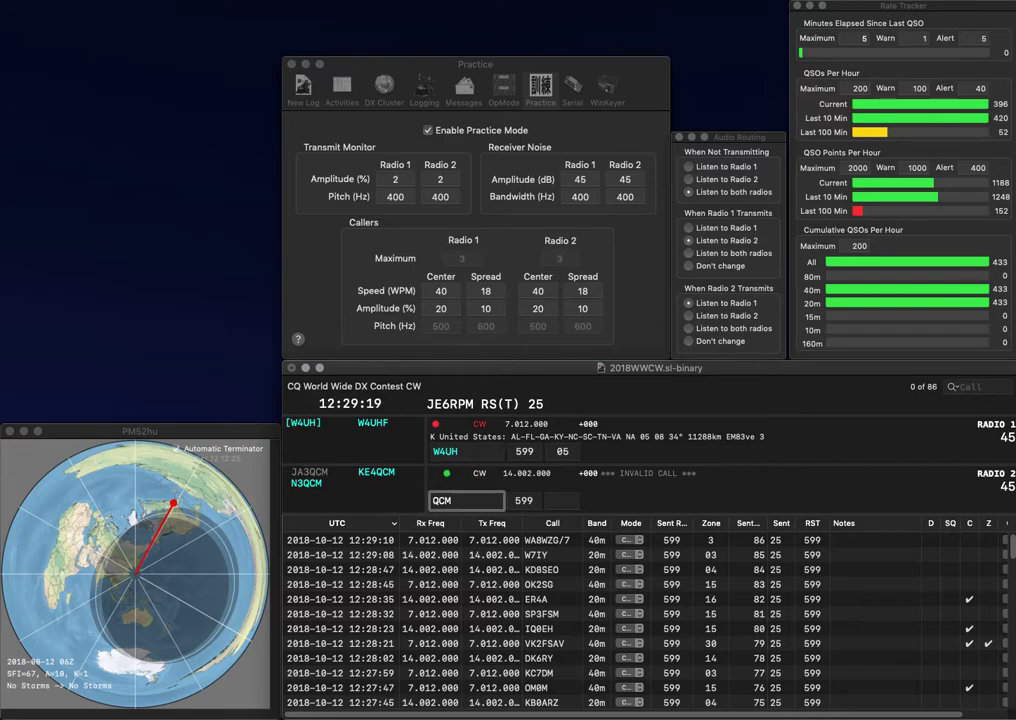
{"action": "type", "text": "KE4"}
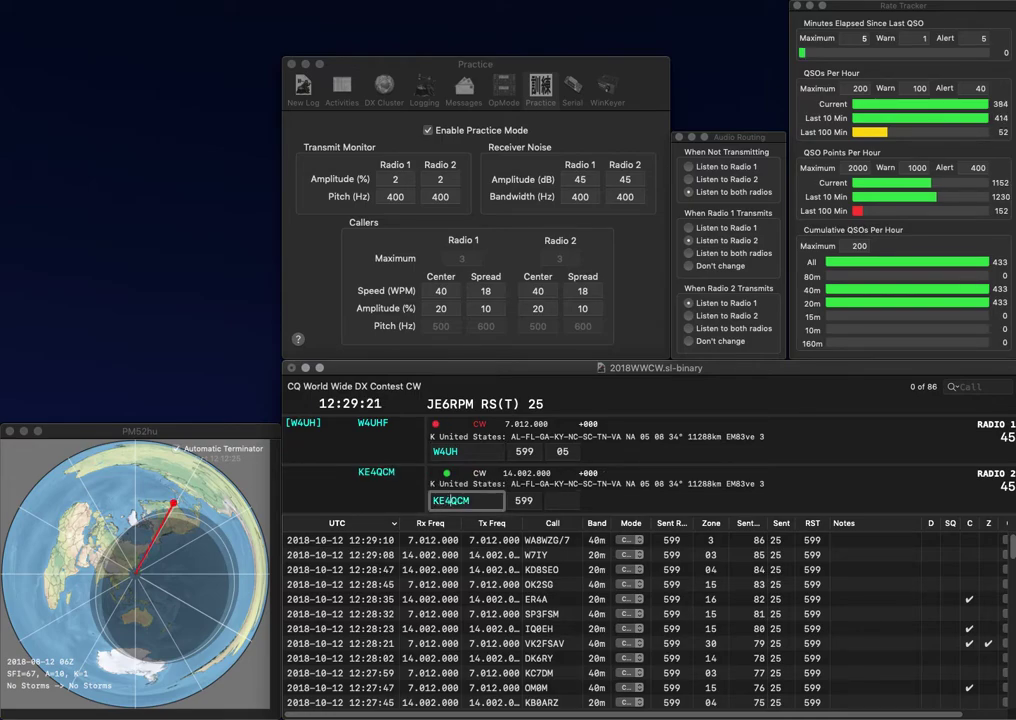
{"action": "key", "text": "Return"}
{"action": "key", "text": "Return"}
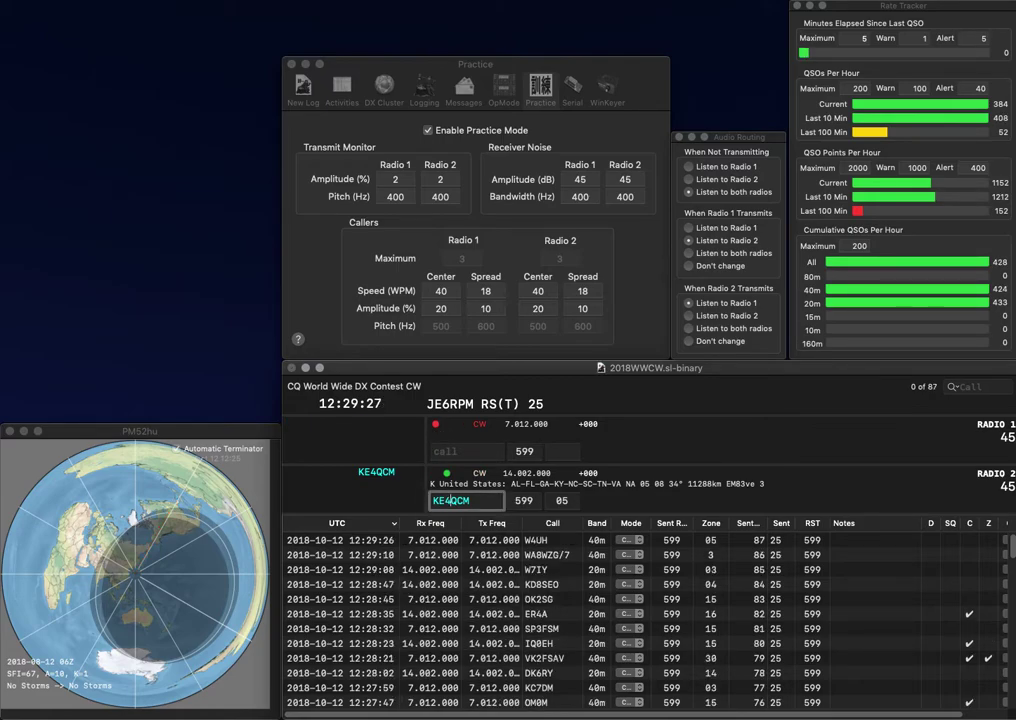
{"action": "key", "text": "Return"}
- Enter and send the call KM4HQP on Radio 1 and the partial call KCW on Radio 2
{"action": "type", "text": "KM4HQ"}
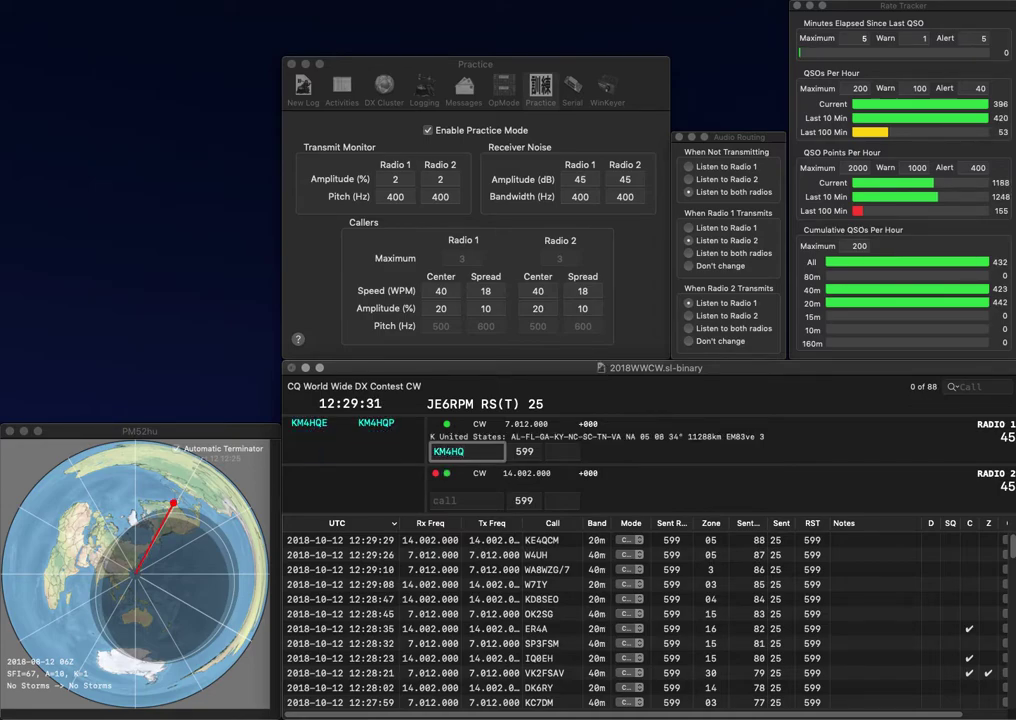
{"action": "type", "text": "P"}
{"action": "key", "text": "Return"}
{"action": "type", "text": "KC"}
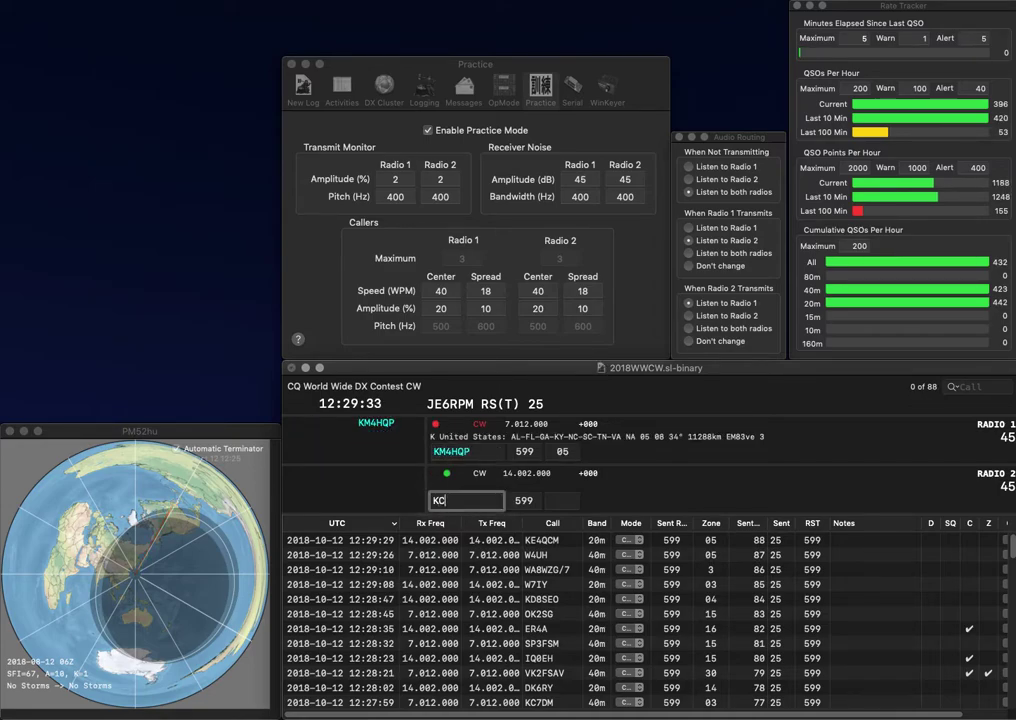
{"action": "type", "text": "W"}
{"action": "key", "text": "Return"}
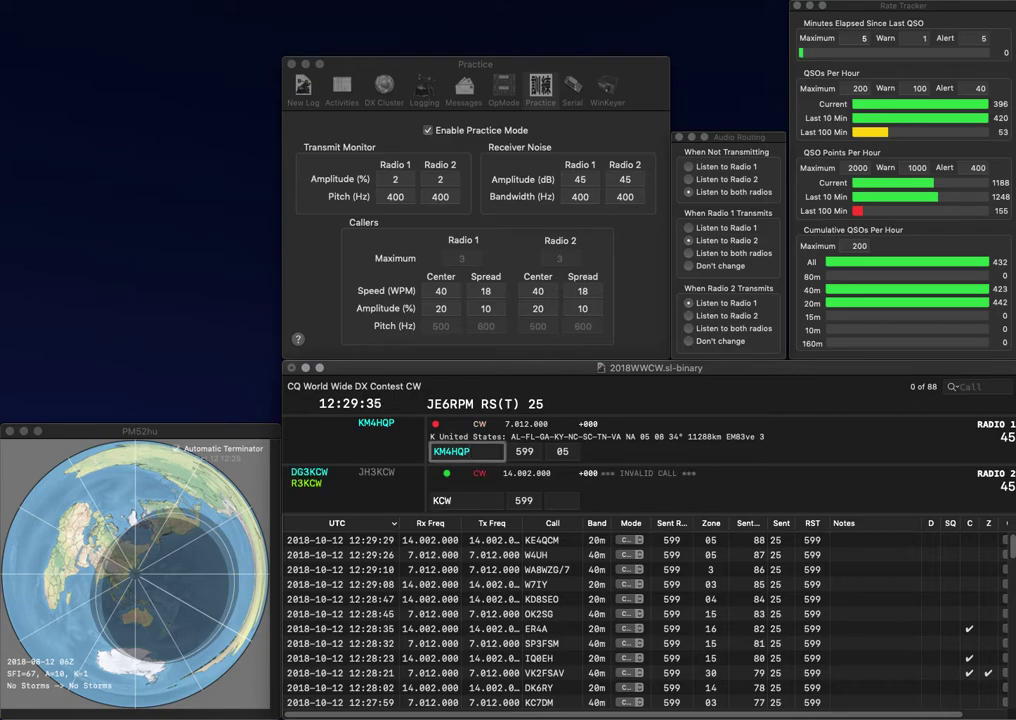
{"action": "key", "text": "Return"}
{"action": "type", "text": "DG3"}
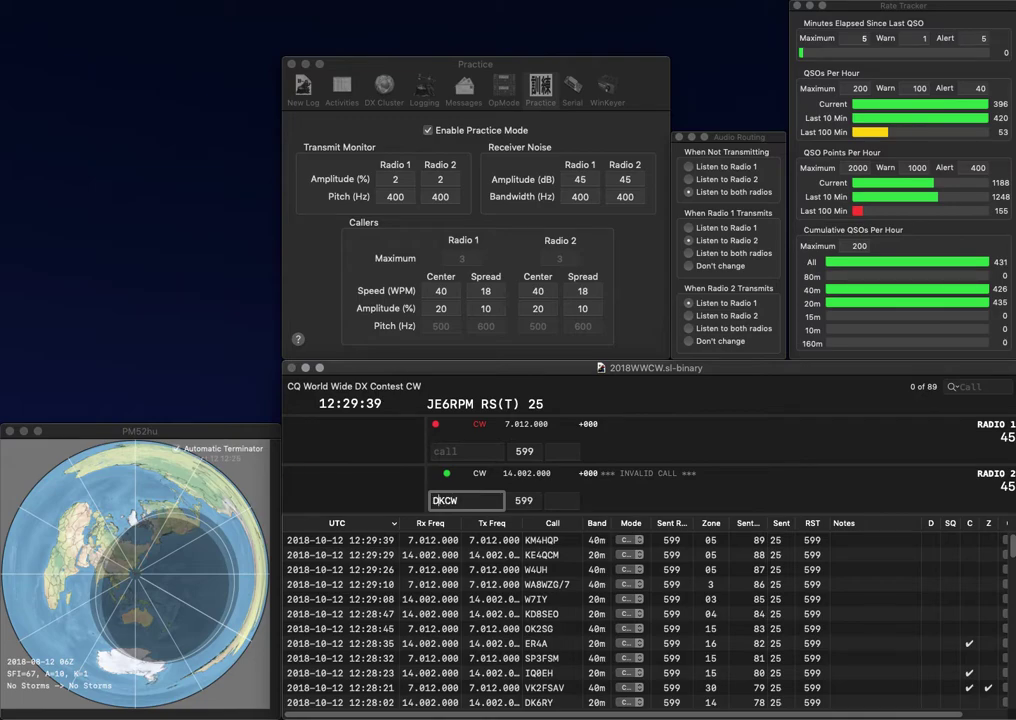
{"action": "key", "text": "Return"}
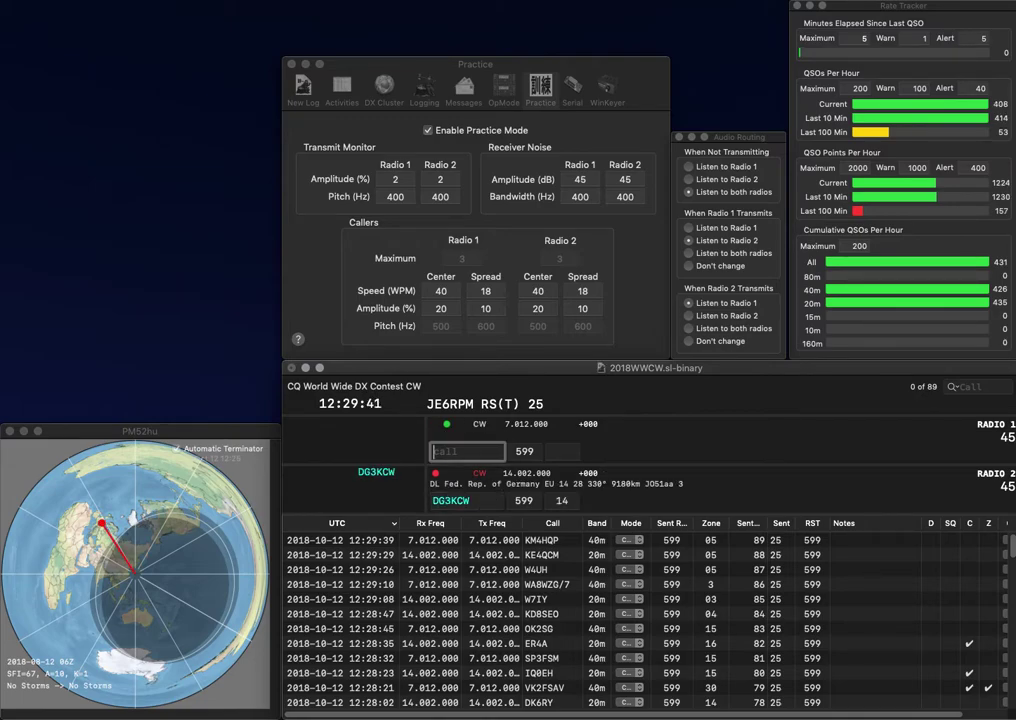
{"action": "type", "text": "VE3SV"}
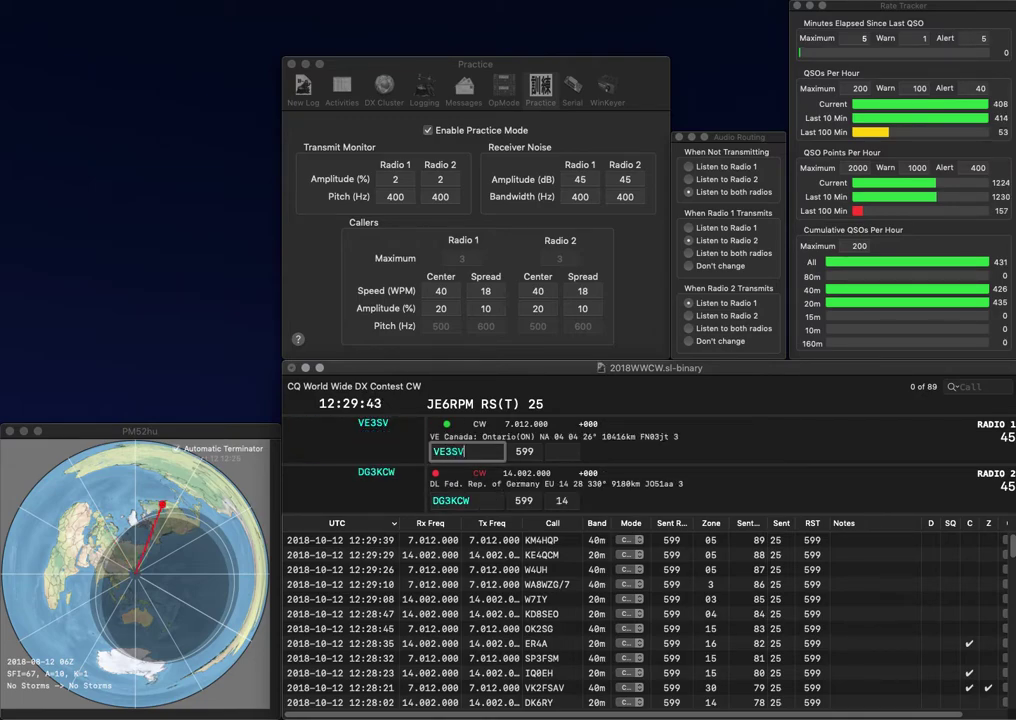
{"action": "key", "text": "Return"}
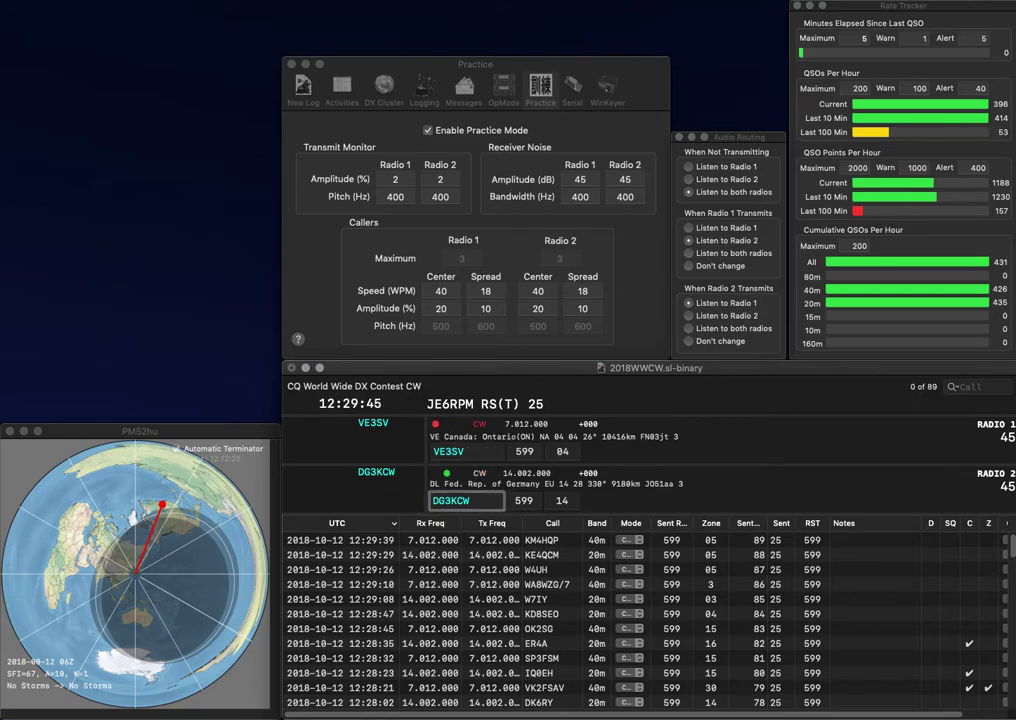
{"action": "key", "text": "Return"}
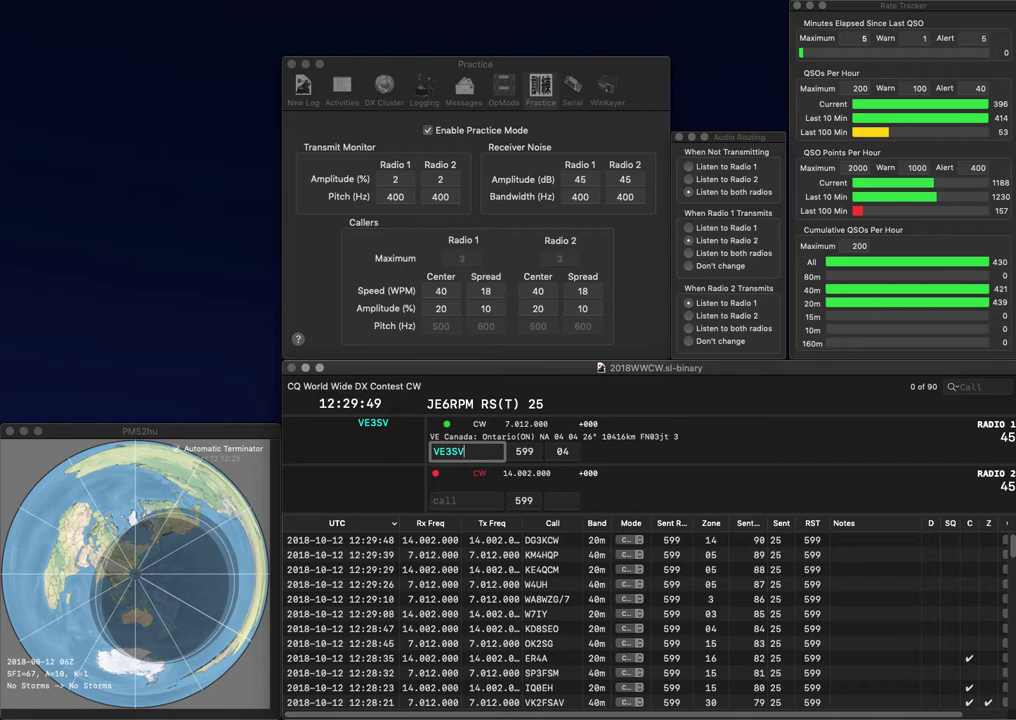
{"action": "key", "text": "Return"}
{"action": "type", "text": "K3TW"}
{"action": "key", "text": "Return"}
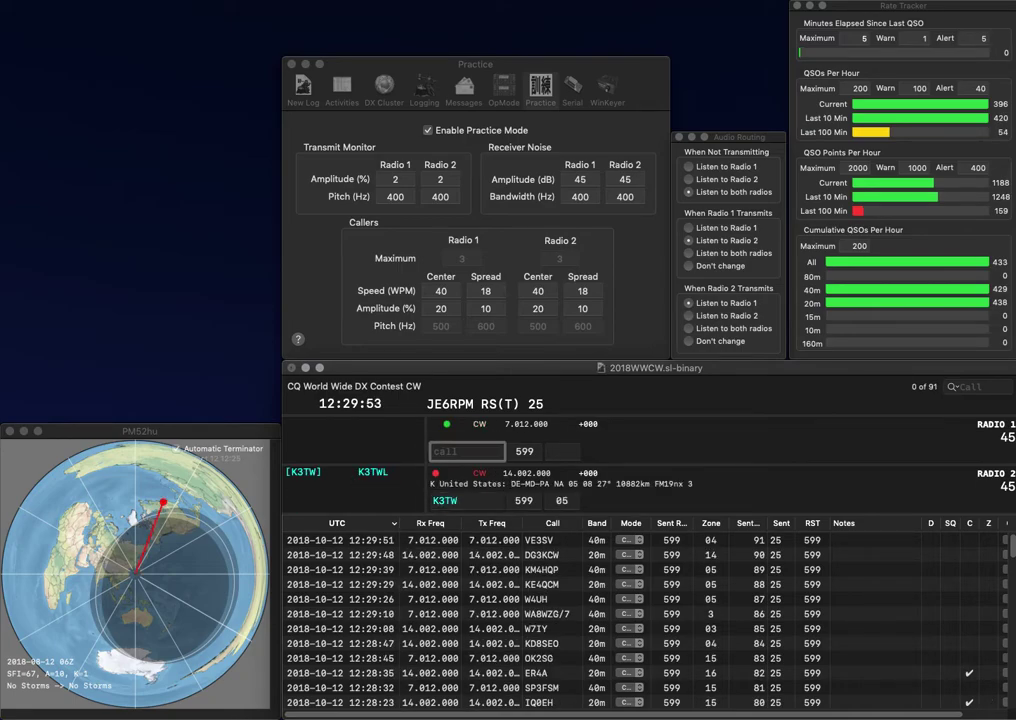
{"action": "type", "text": "NG0Z"}
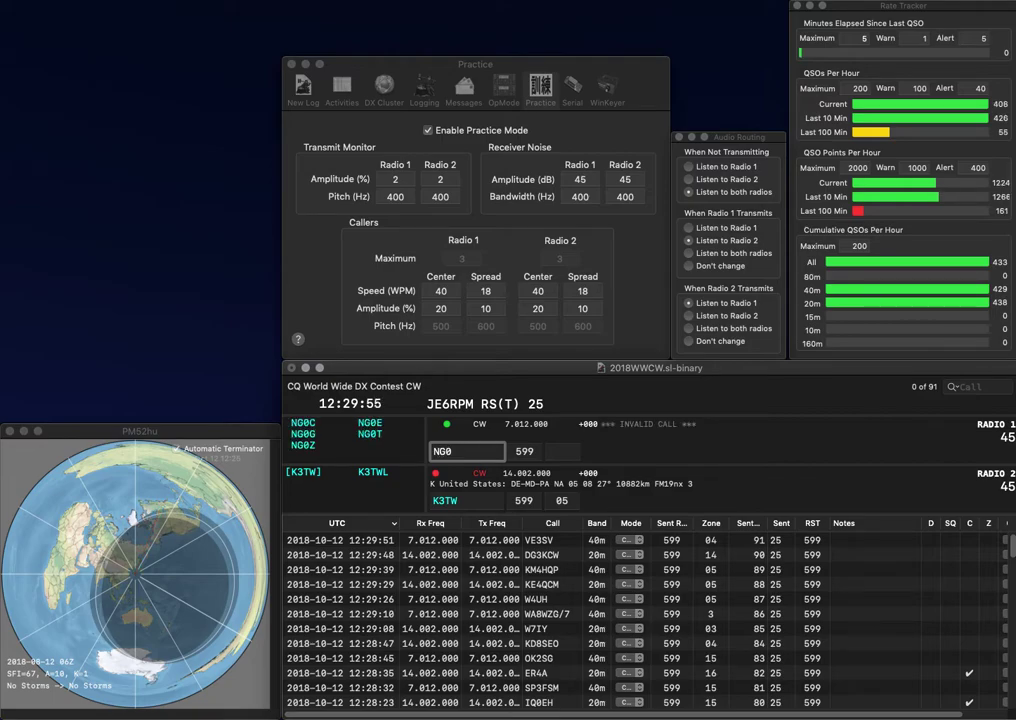
{"action": "key", "text": "Return"}
{"action": "key", "text": "Return"}
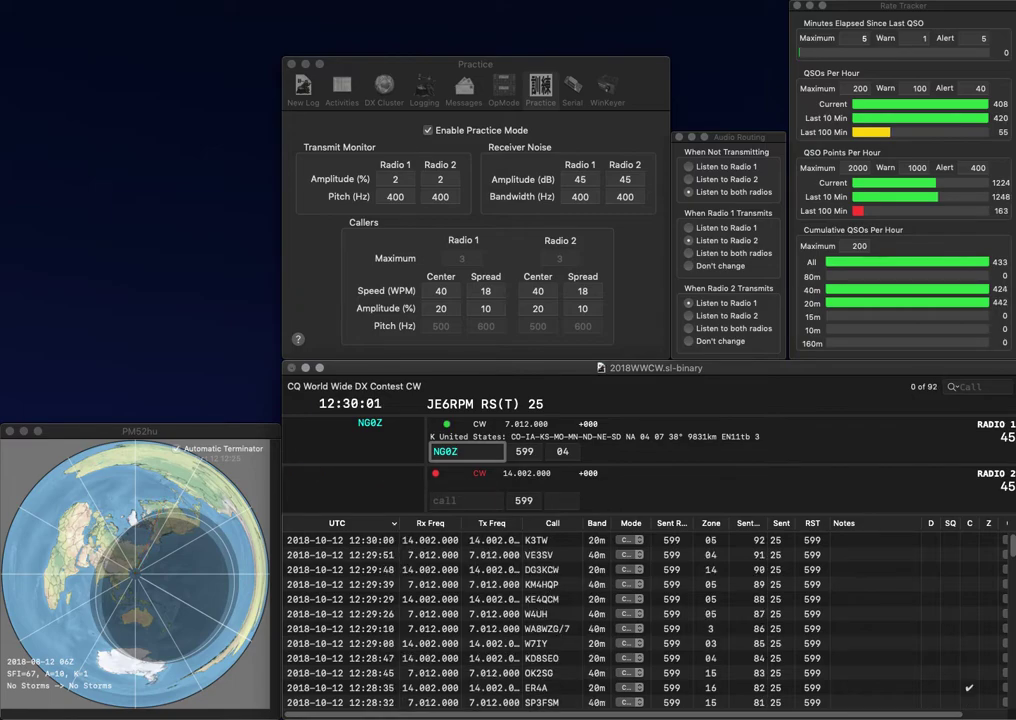
{"action": "key", "text": "Return"}
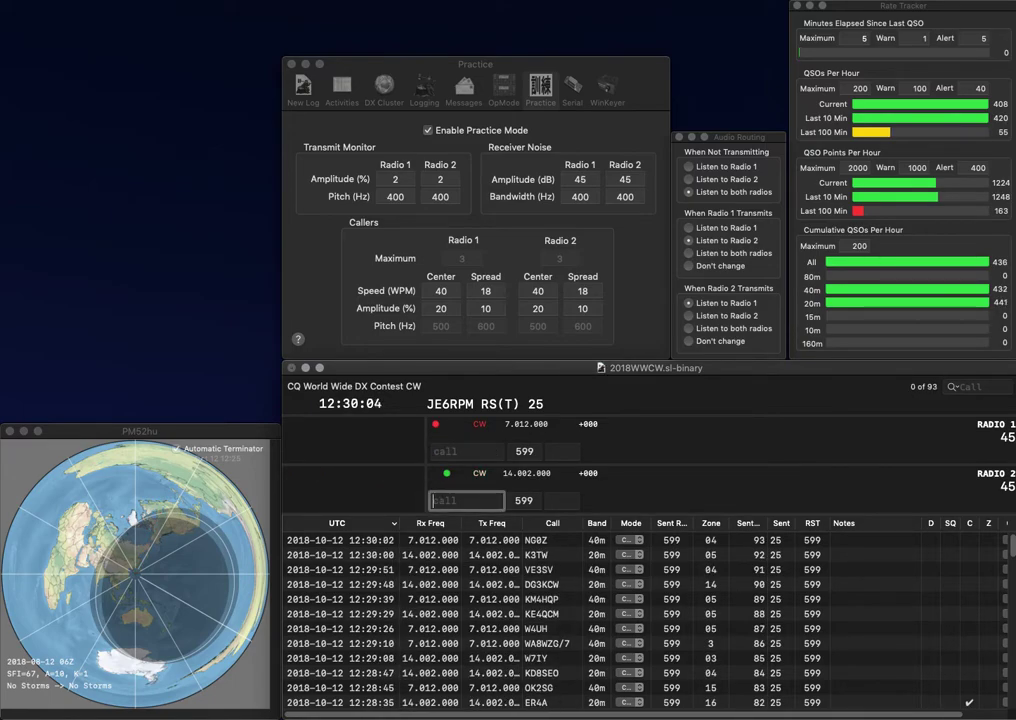
{"action": "type", "text": "U"}
{"action": "key", "text": "Return"}
{"action": "type", "text": "K0WG"}
{"action": "key", "text": "Return"}
{"action": "type", "text": "AB8O"}
{"action": "key", "text": "Return"}
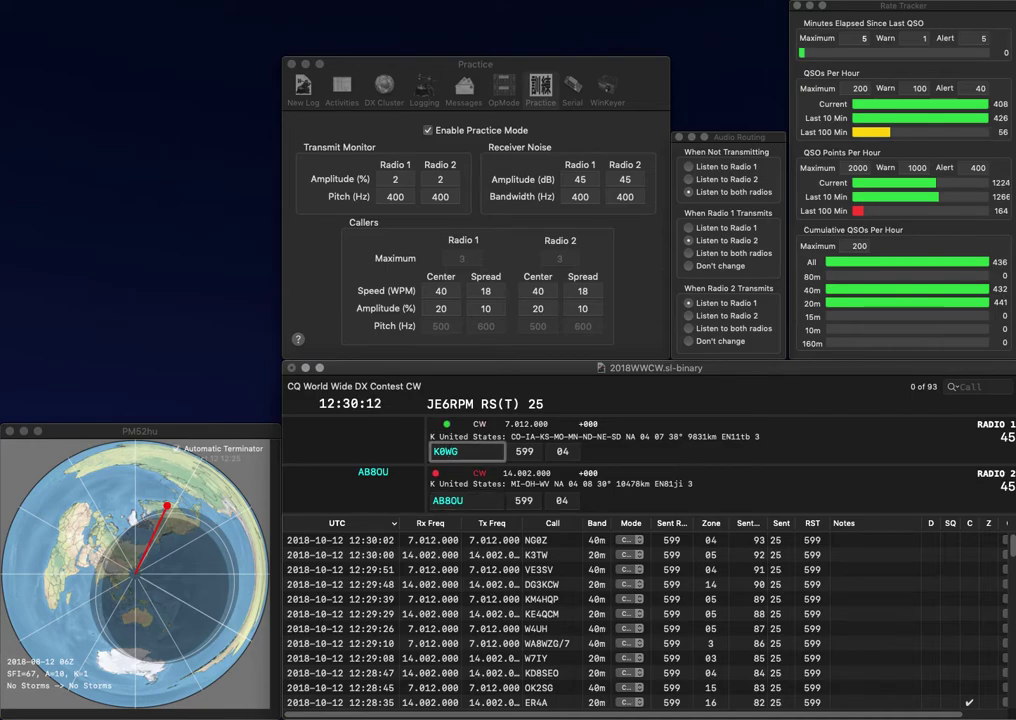
{"action": "key", "text": "BackSpace"}
{"action": "type", "text": "P"}
{"action": "key", "text": "Return"}
{"action": "key", "text": "Return"}
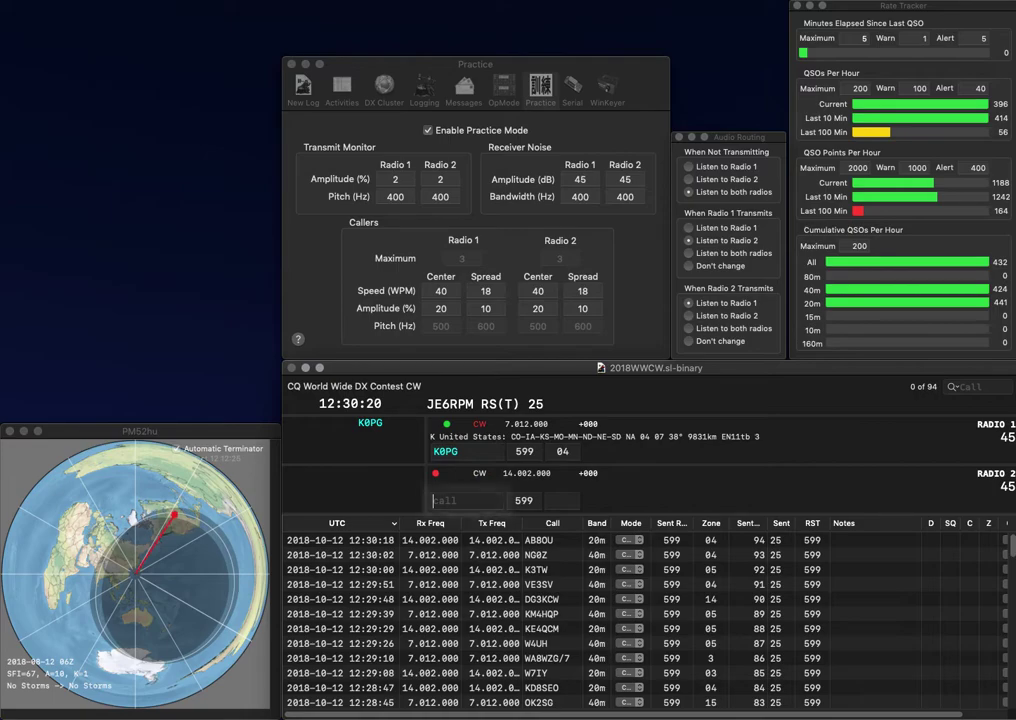
{"action": "key", "text": "Return"}
- Enter and send the partial call FSH on Radio 2, and return to the Radio 1 call entry
{"action": "type", "text": "D"}
{"action": "key", "text": "BackSpace"}
{"action": "type", "text": "SM"}
{"action": "key", "text": "BackSpace"}
{"action": "key", "text": "BackSpace"}
{"action": "type", "text": "FSH"}
{"action": "key", "text": "Return"}
{"action": "key", "text": "Tab"}
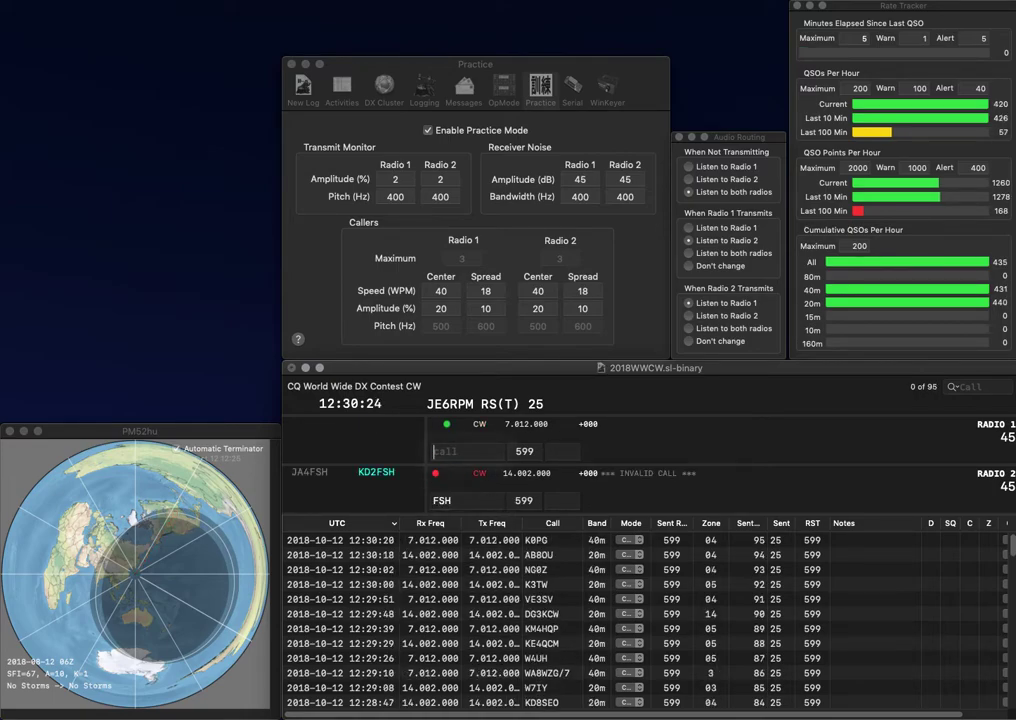
{"action": "type", "text": "F"}
{"action": "key", "text": "Return"}
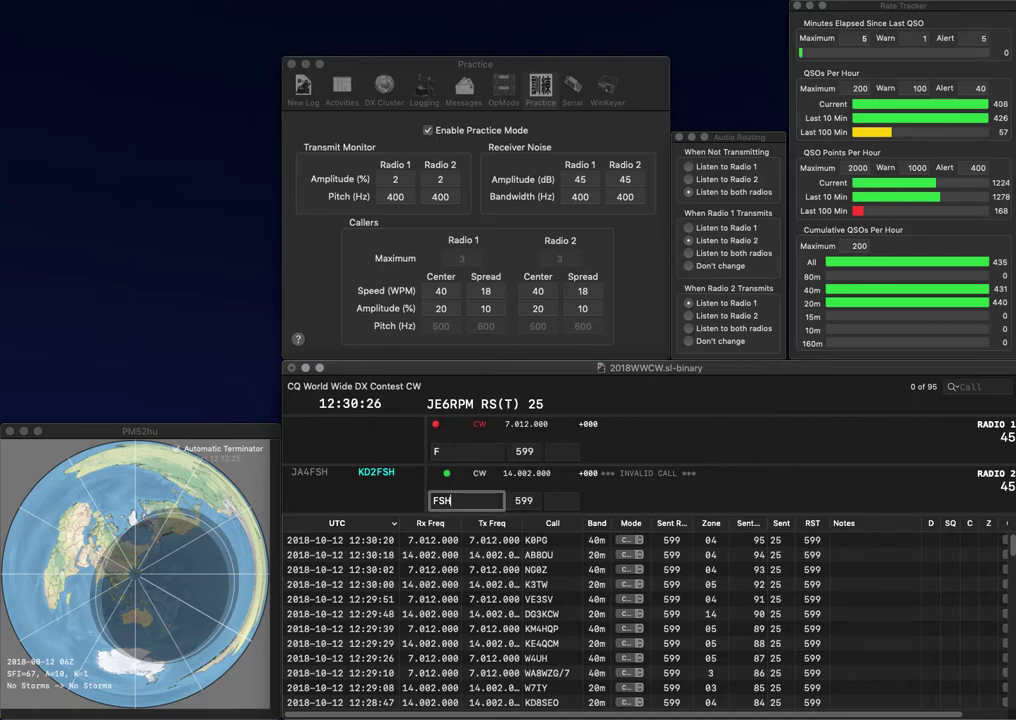
{"action": "type", "text": "HA3"}
{"action": "key", "text": "Delete"}
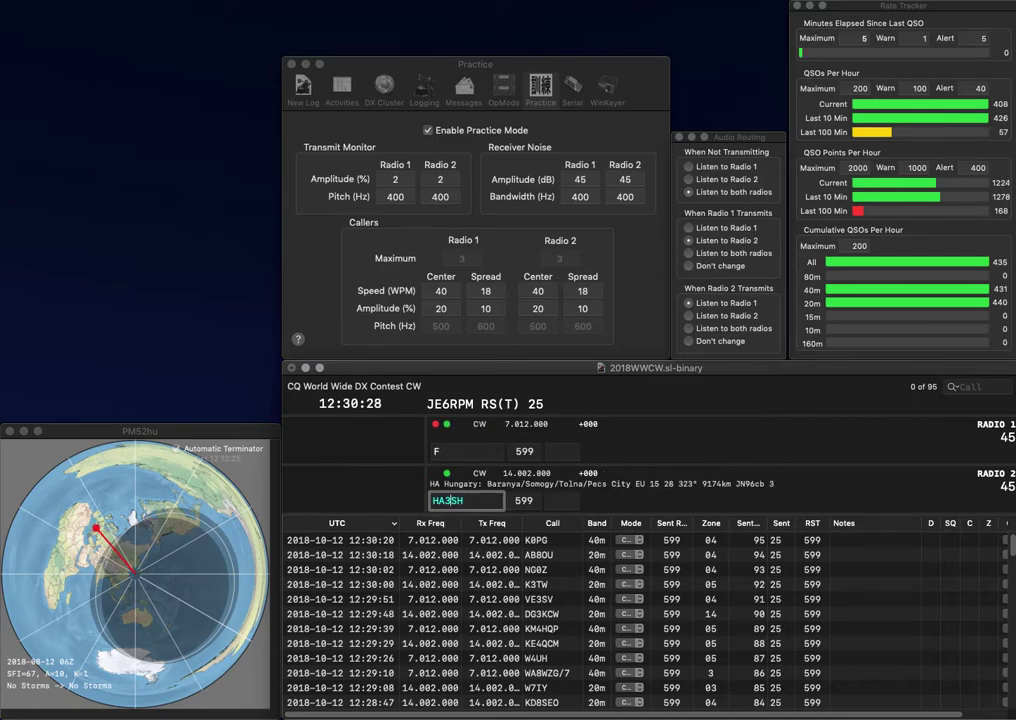
{"action": "key", "text": "Delete"}
{"action": "type", "text": "HH"}
{"action": "key", "text": "Return"}
- Extend the Radio 1 partial call to ABF and send it, and log the HA3FHH contact on Radio 2
{"action": "type", "text": "AB"}
{"action": "key", "text": "Return"}
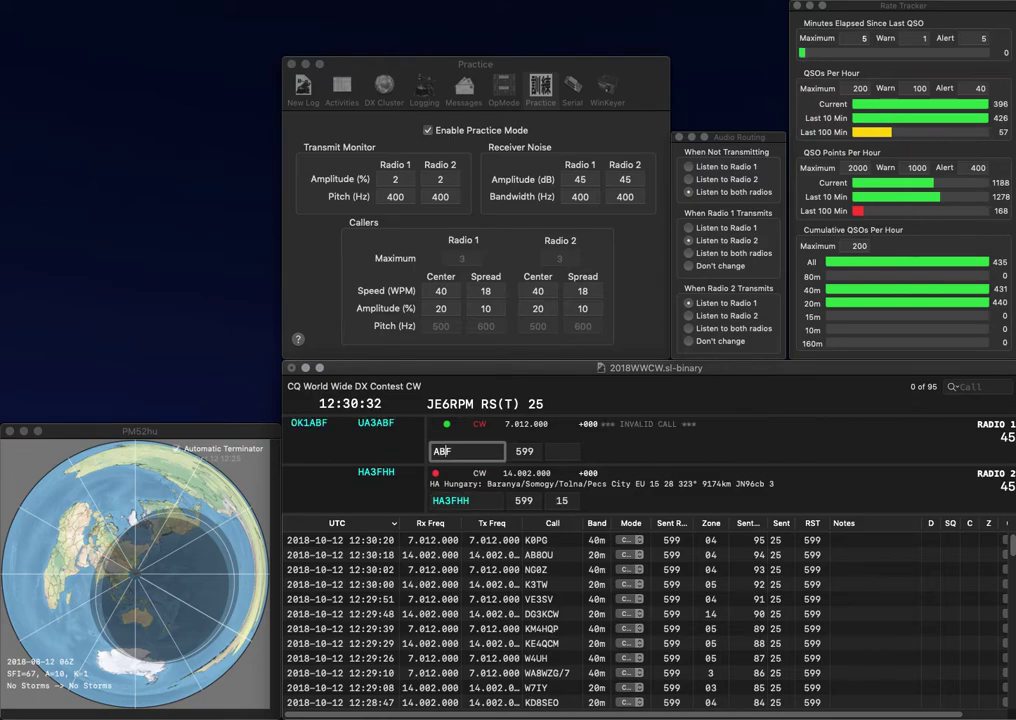
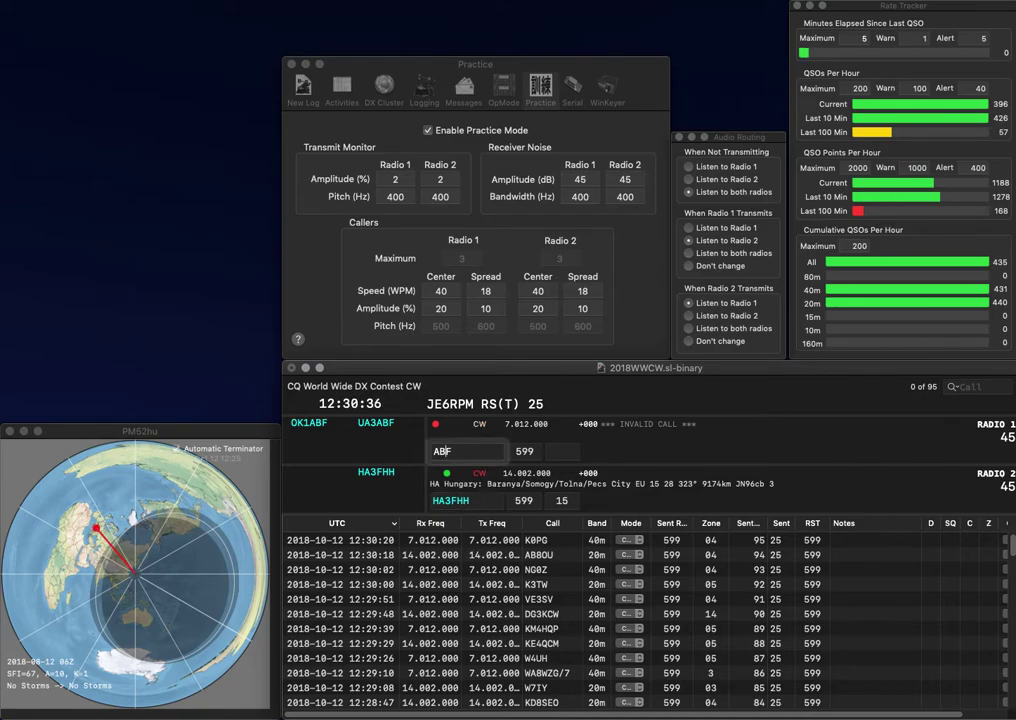
{"action": "key", "text": "Return"}
- Work AB8SA on Radio 1 and DL8ZP on Radio 2, and log both contacts
{"action": "type", "text": "8SA"}
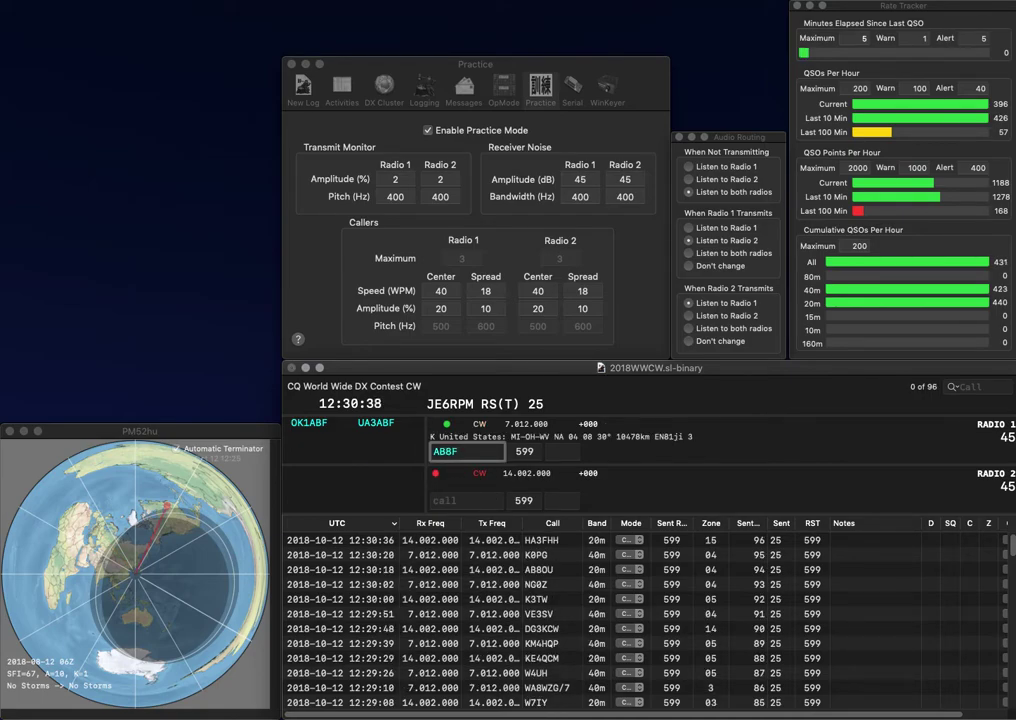
{"action": "key", "text": "Delete"}
{"action": "key", "text": "Return"}
{"action": "type", "text": "8ZPDL"}
{"action": "key", "text": "Return"}
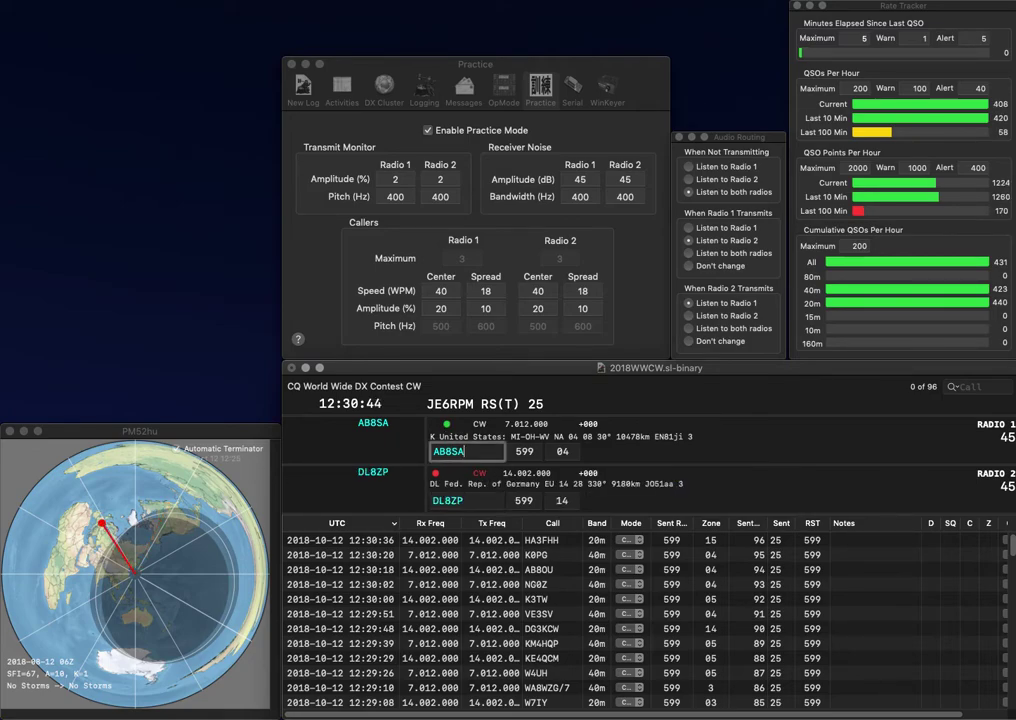
{"action": "key", "text": "Return"}
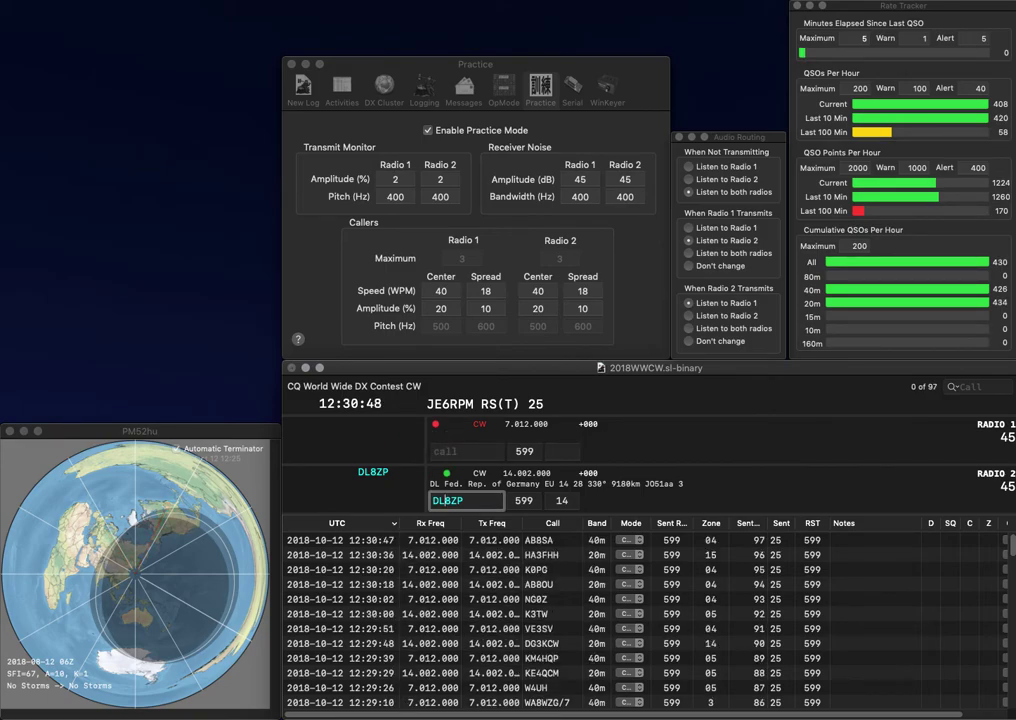
- Enter the partial call W6F on Radio 1 and the call W0CO on Radio 2, and send their replies
{"action": "type", "text": "WB"}
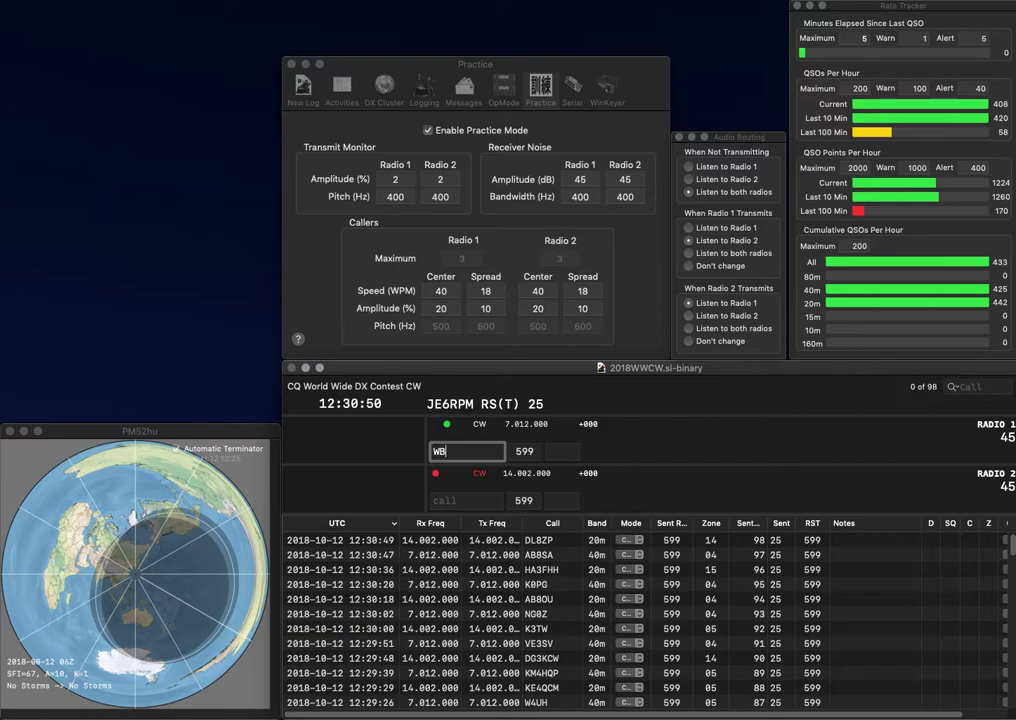
{"action": "key", "text": "BackSpace"}
{"action": "type", "text": "6F"}
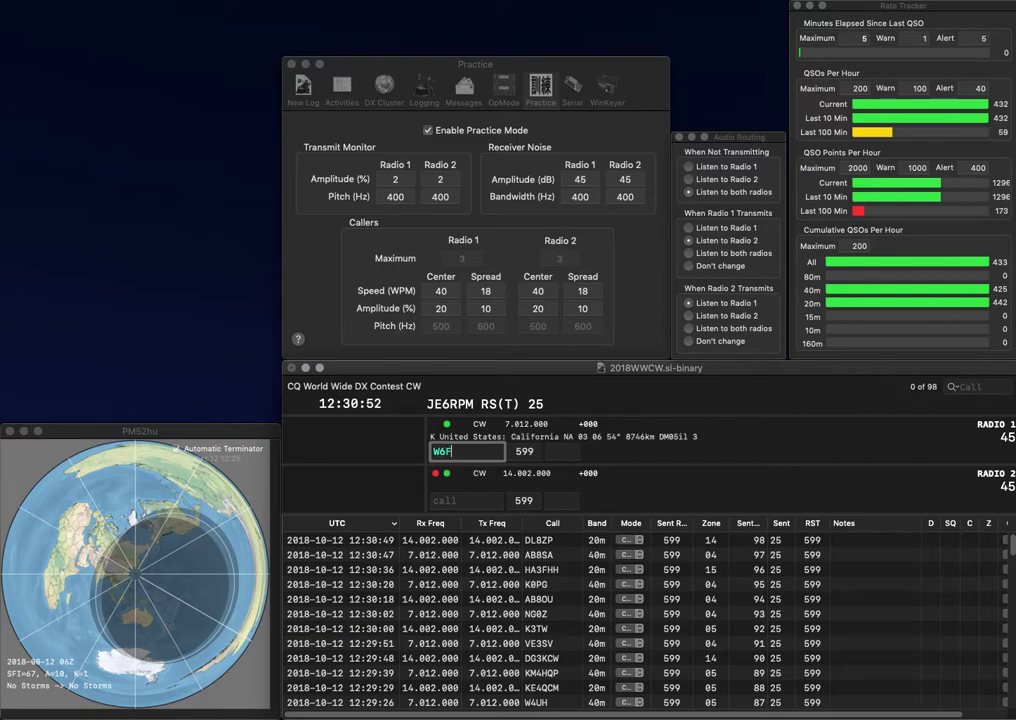
{"action": "key", "text": "Return"}
{"action": "type", "text": "W0CO"}
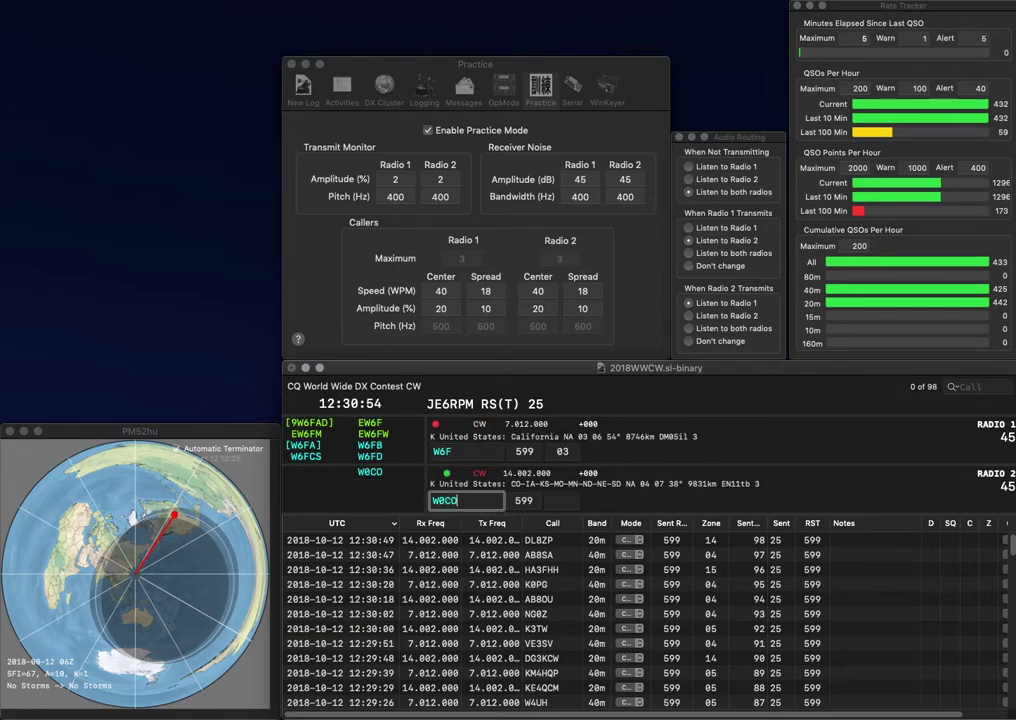
{"action": "key", "text": "Return"}
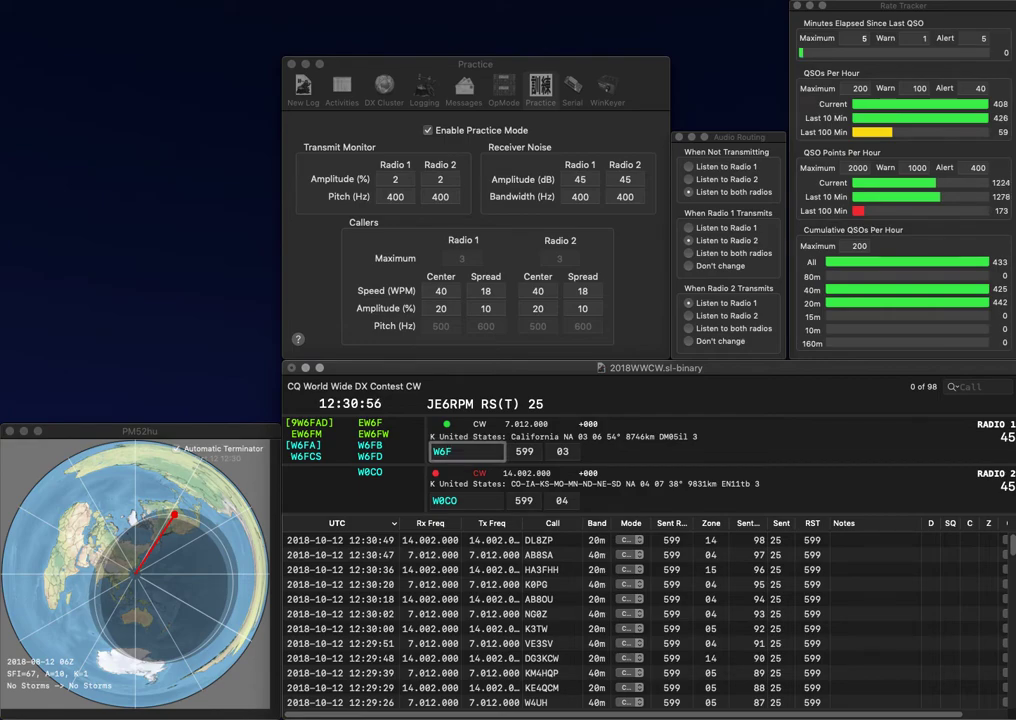
{"action": "type", "text": "RD"}
{"action": "key", "text": "Return"}
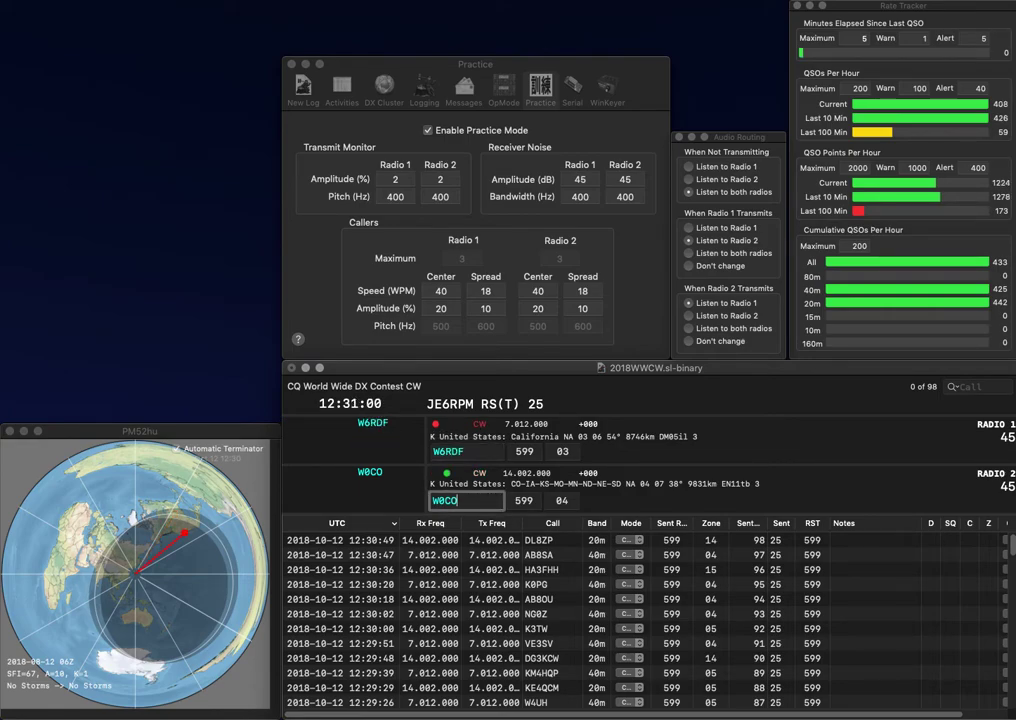
{"action": "key", "text": "Return"}
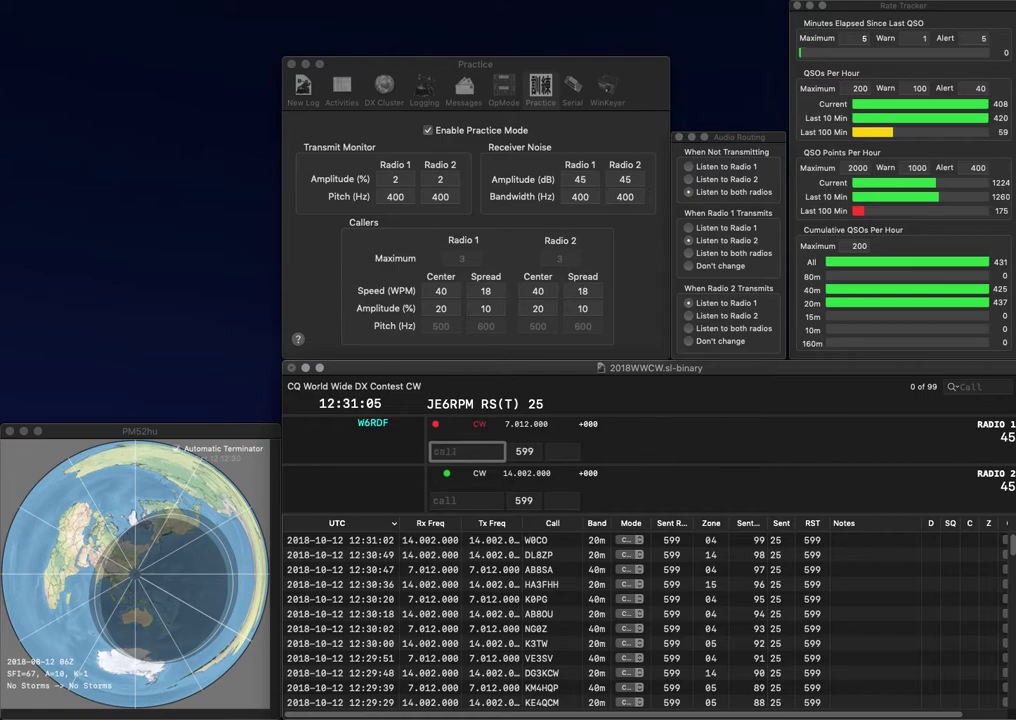
{"action": "key", "text": "Return"}
- Enter N2YI on Radio 1 and N3DT on Radio 2, and send their replies
{"action": "type", "text": "DT"}
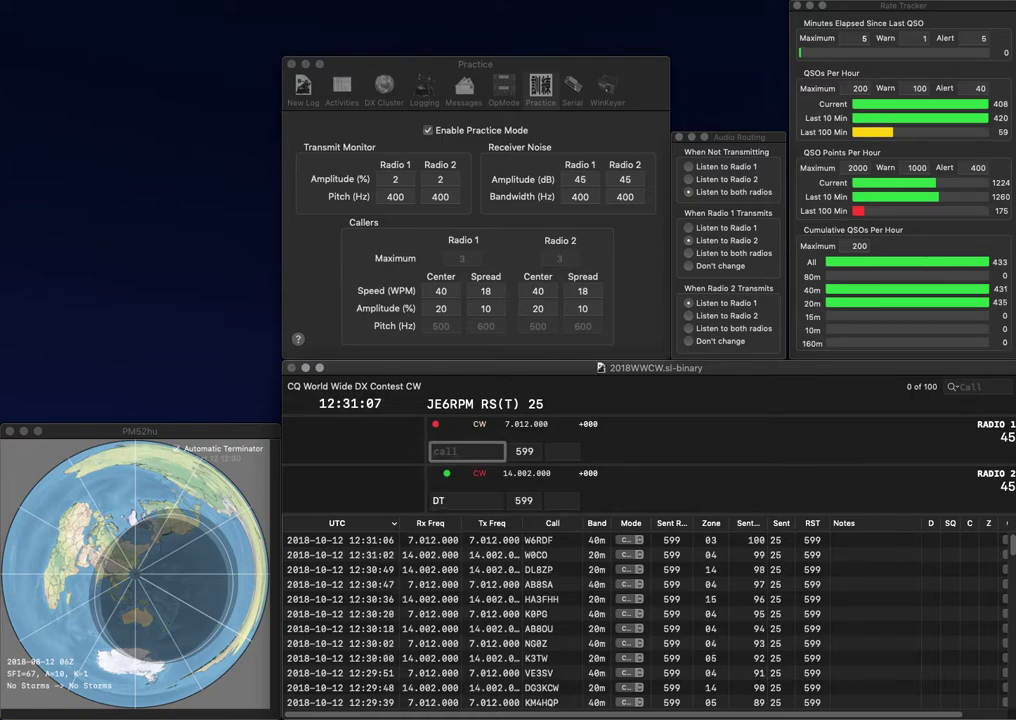
{"action": "type", "text": "N2YI"}
{"action": "key", "text": "Return"}
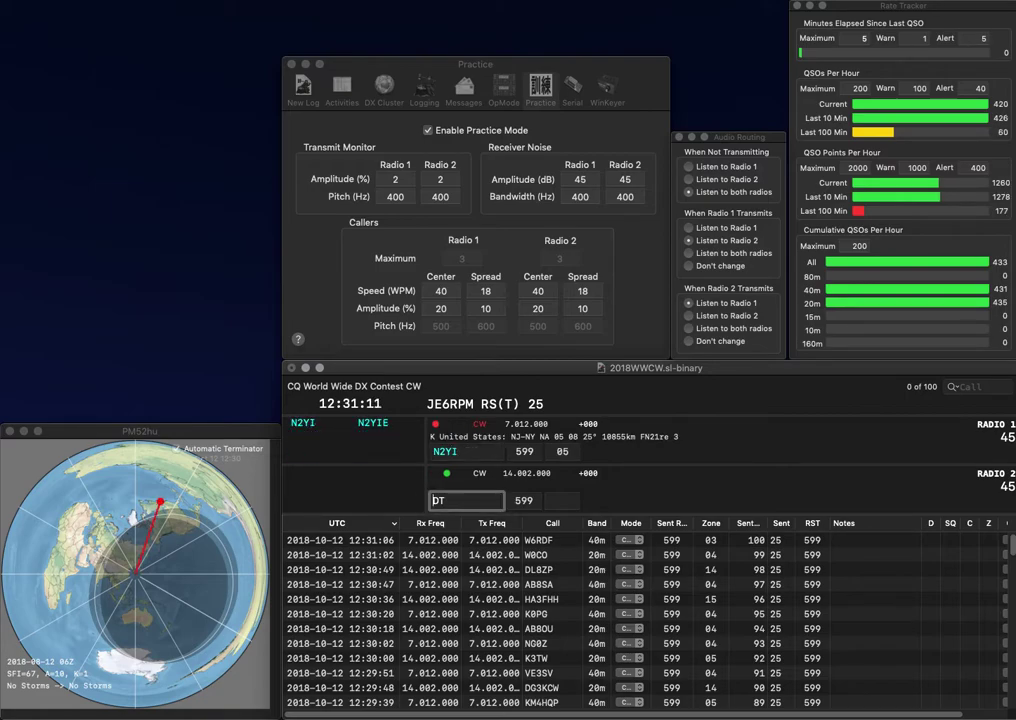
{"action": "type", "text": "N3"}
{"action": "key", "text": "Return"}
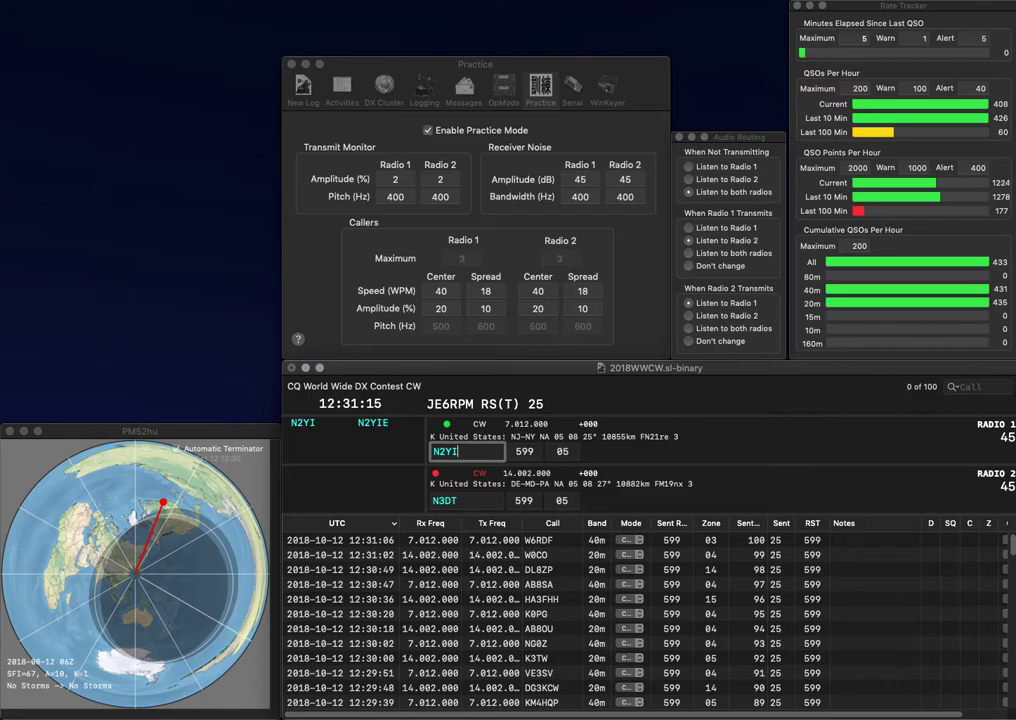
{"action": "key", "text": "Return"}
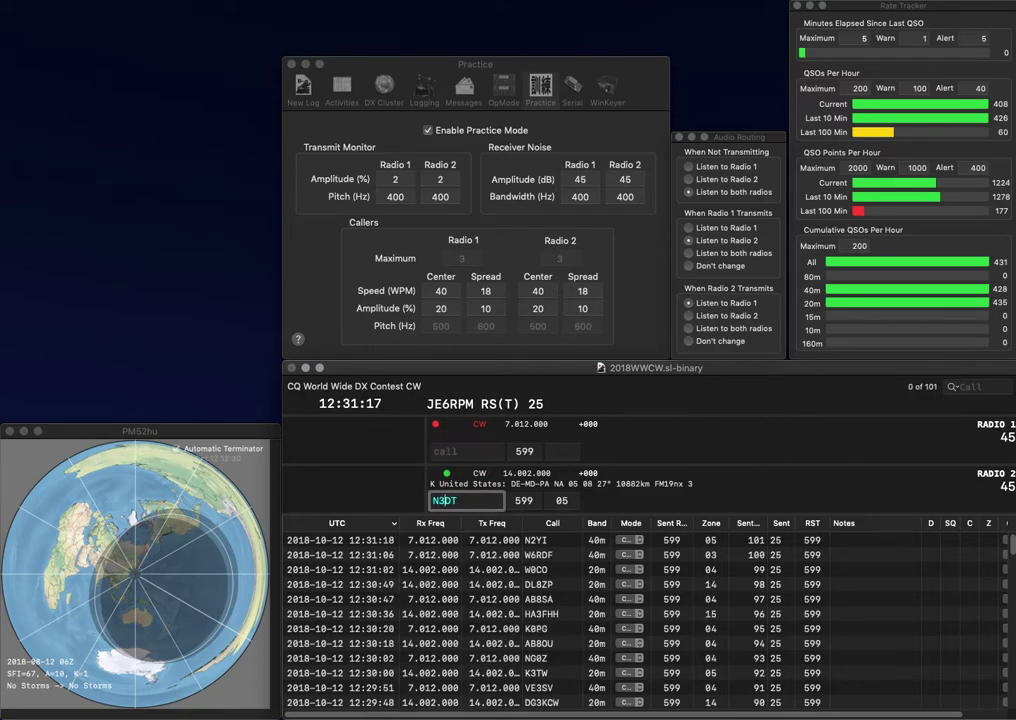
{"action": "key", "text": "BackSpace"}
{"action": "type", "text": "4"}
{"action": "key", "text": "Tab"}
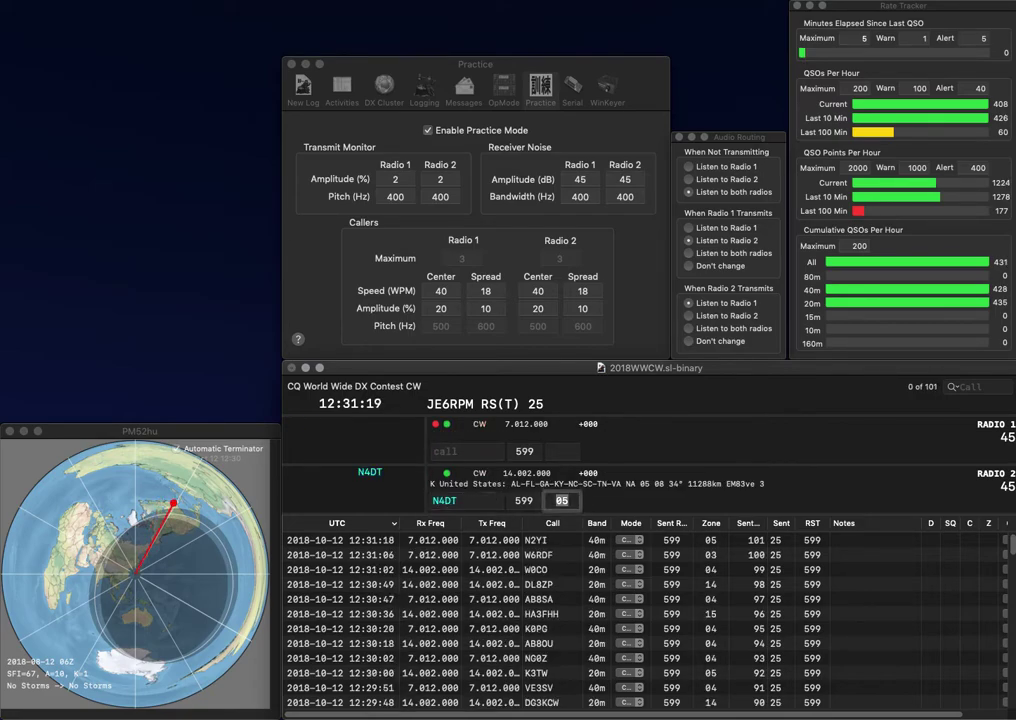
{"action": "key", "text": "Return"}
{"action": "type", "text": "K9"}
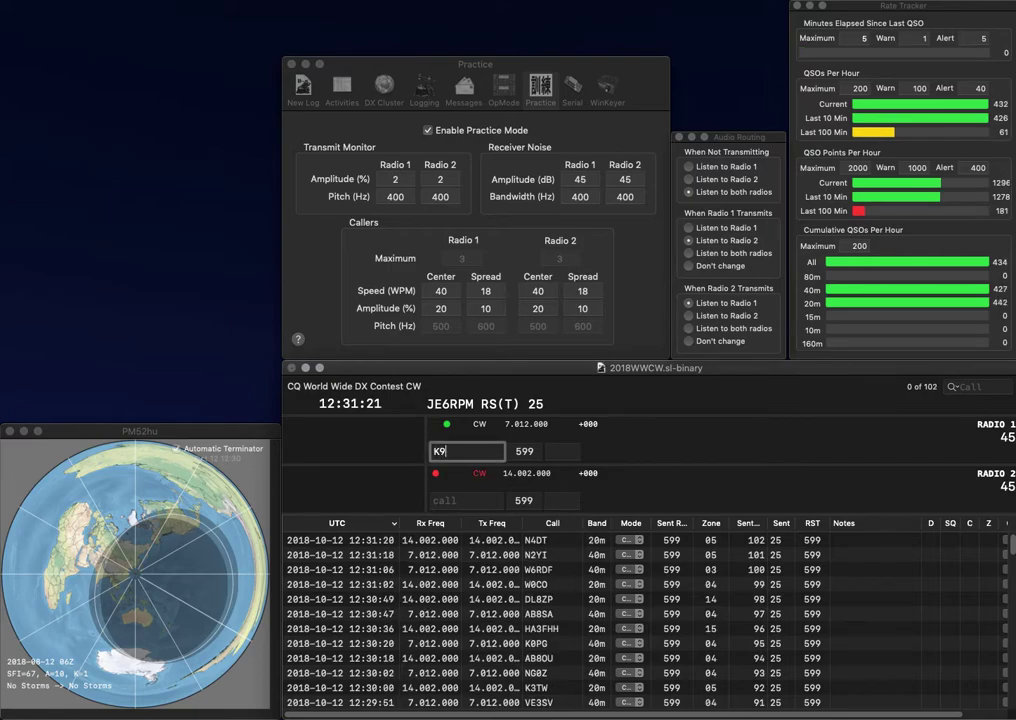
{"action": "type", "text": "XV"}
{"action": "key", "text": "Return"}
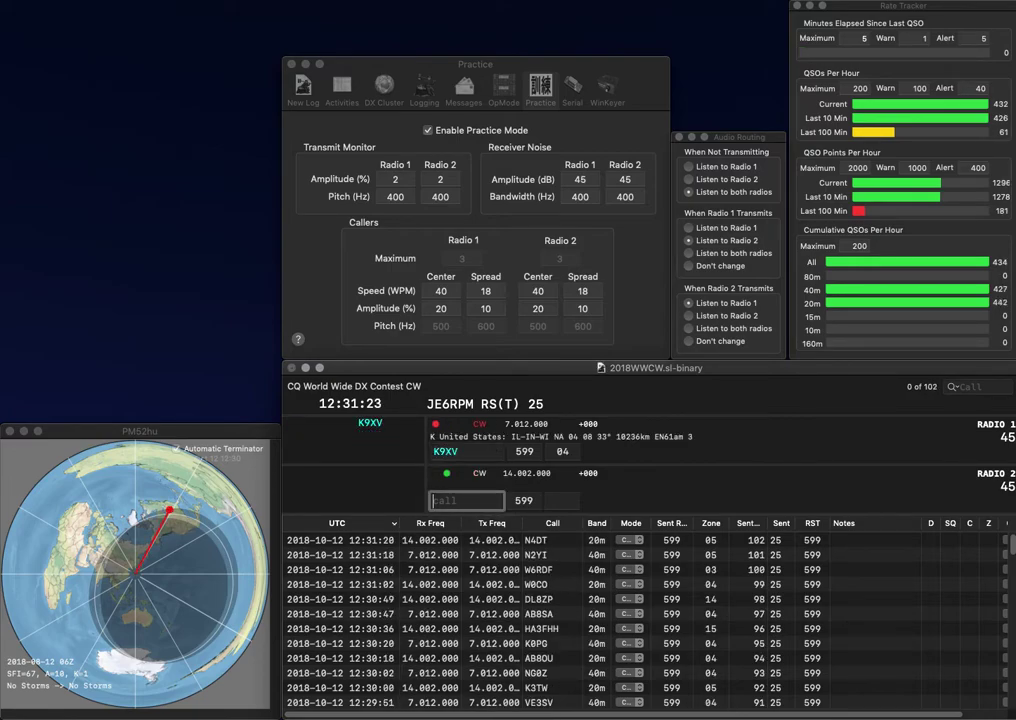
{"action": "type", "text": "NG9C"}
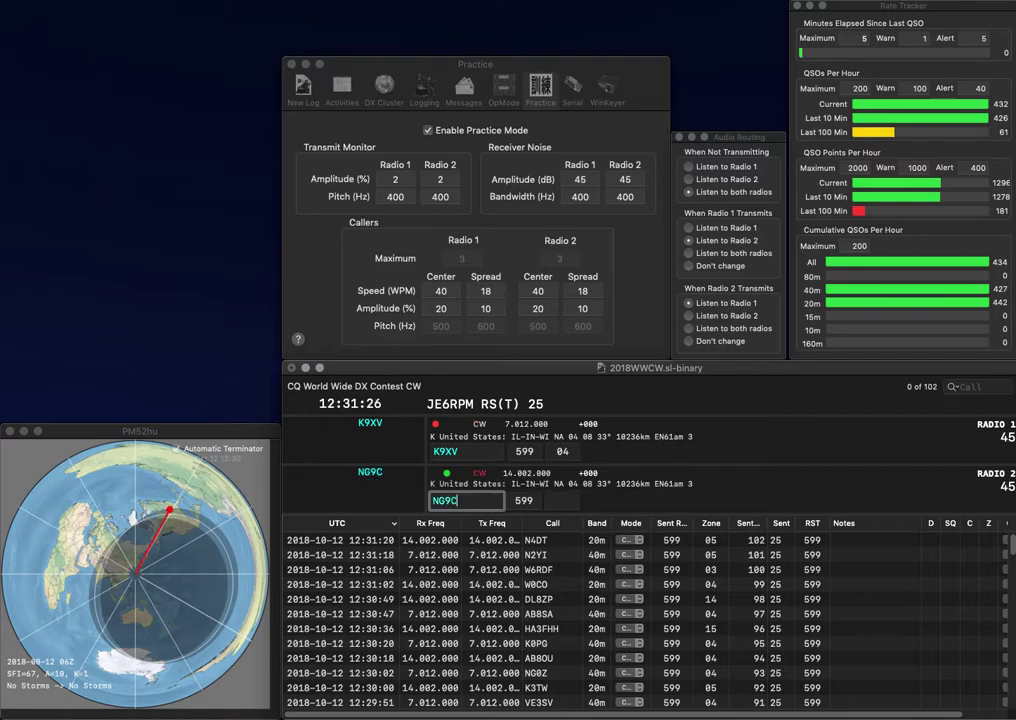
{"action": "key", "text": "Return"}
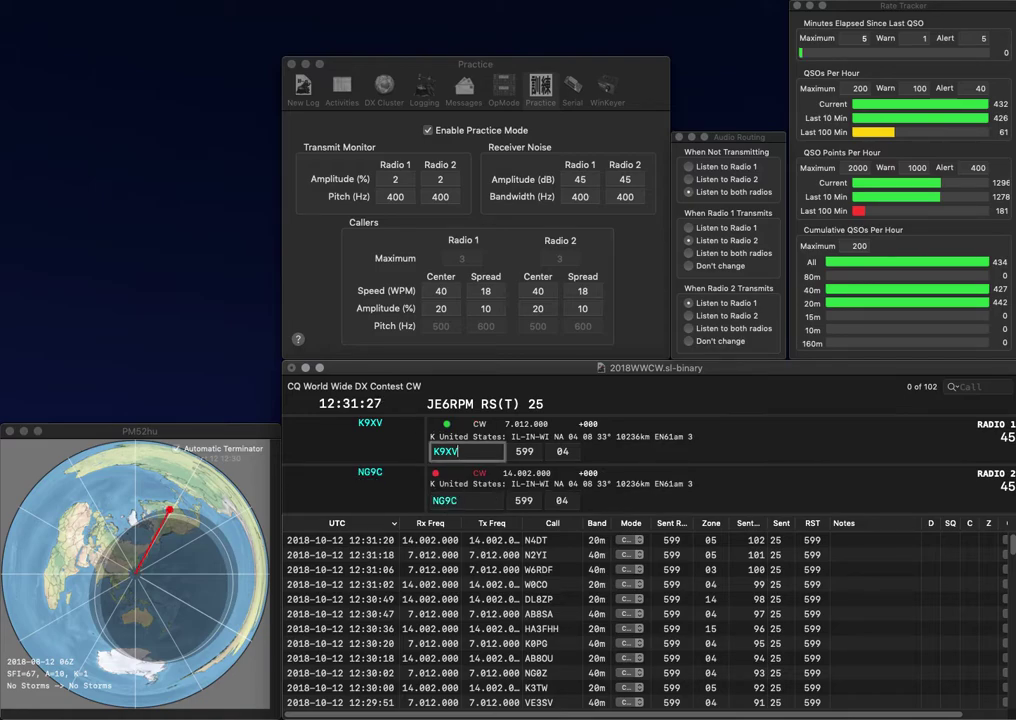
{"action": "key", "text": "Return"}
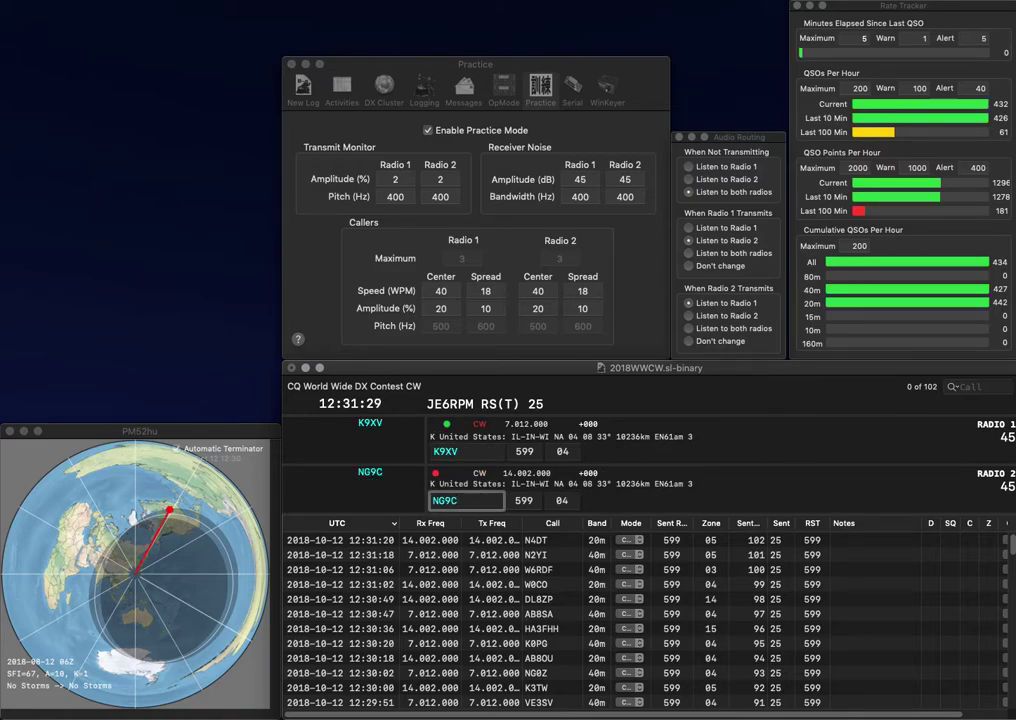
{"action": "key", "text": "Return"}
{"action": "type", "text": "KC2PJS"}
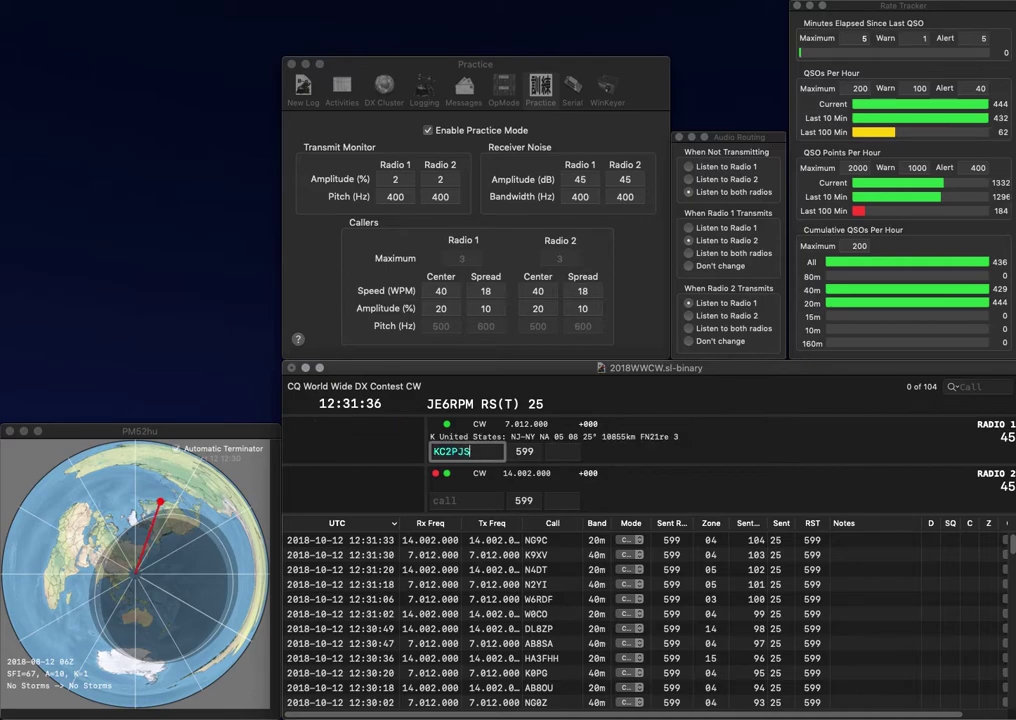
{"action": "key", "text": "BackSpace"}
{"action": "type", "text": "H"}
{"action": "key", "text": "Return"}
{"action": "type", "text": "C"}
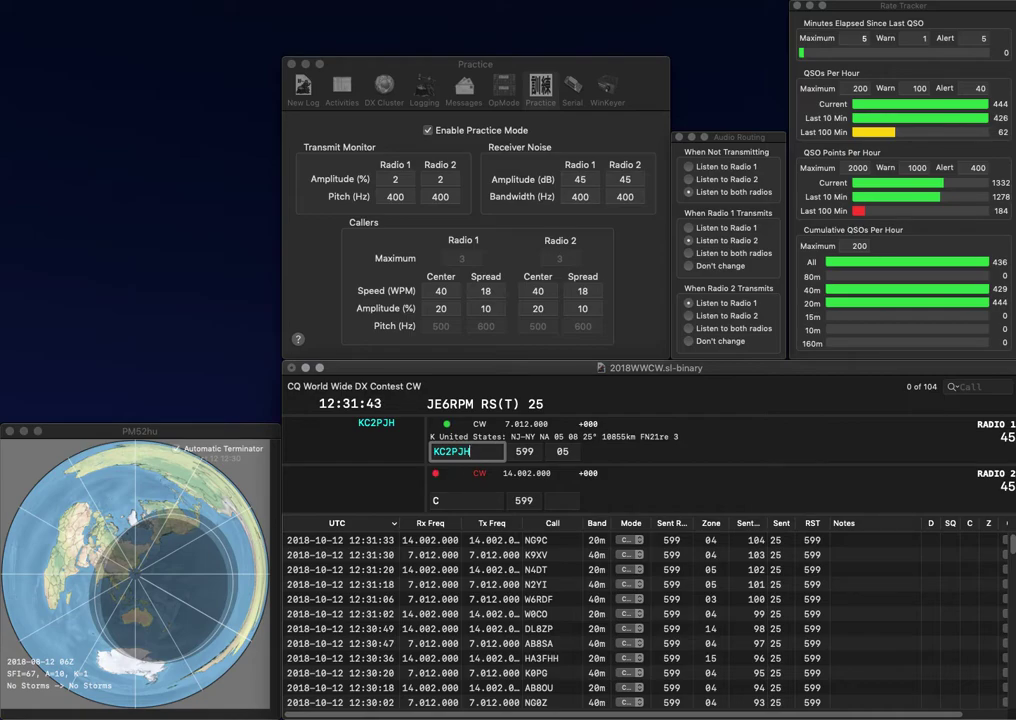
{"action": "key", "text": "Return"}
- Complete the Radio 2 call as KD5UBC, work DK0EE on Radio 1, and log both contacts
{"action": "type", "text": "KD5U"}
{"action": "type", "text": "B"}
{"action": "key", "text": "Return"}
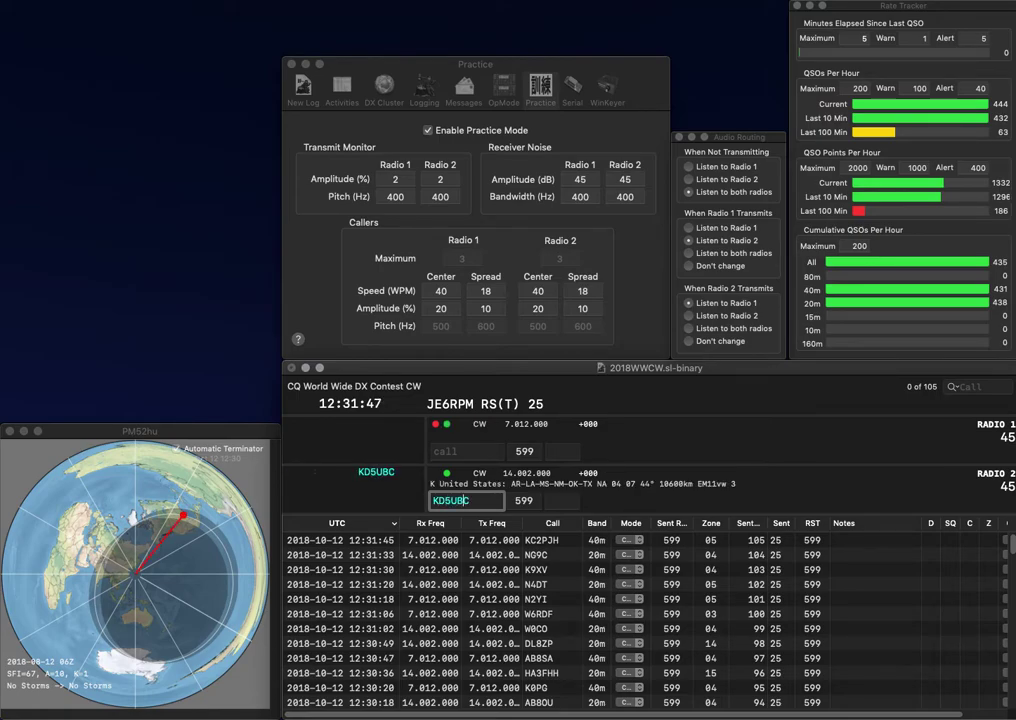
{"action": "type", "text": "DK0"}
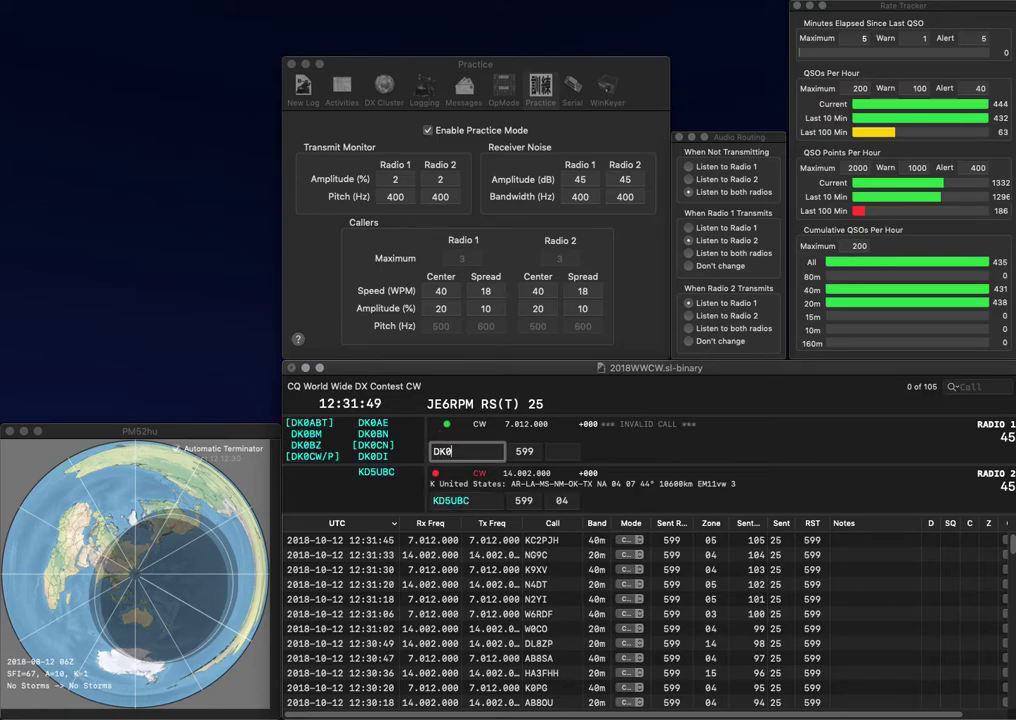
{"action": "type", "text": "EE"}
{"action": "key", "text": "Return"}
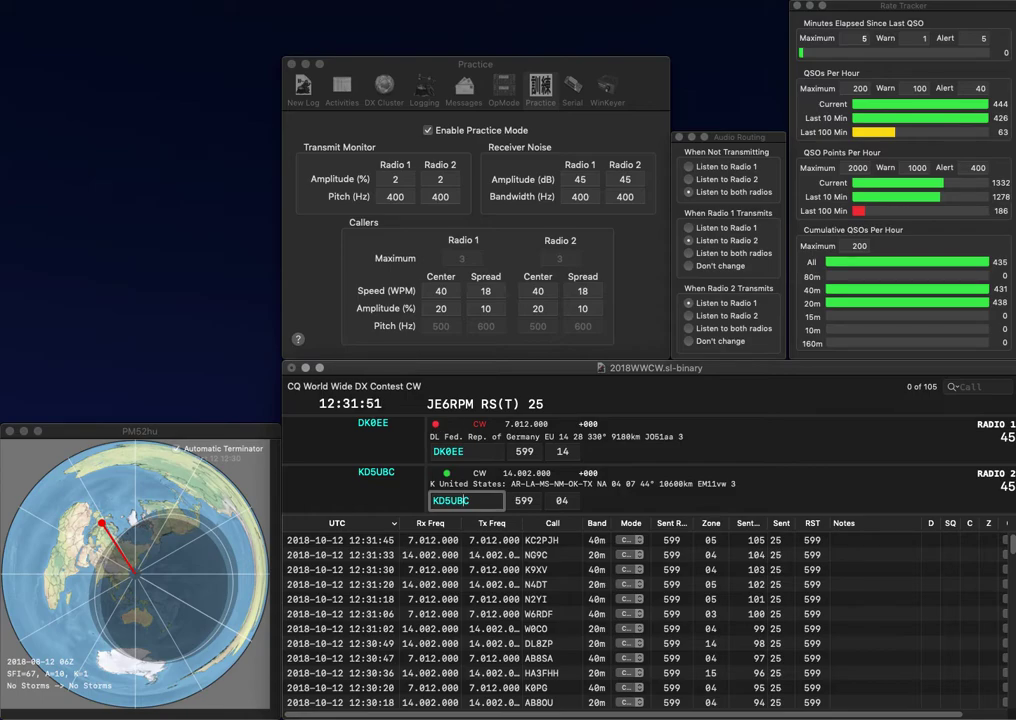
{"action": "key", "text": "Return"}
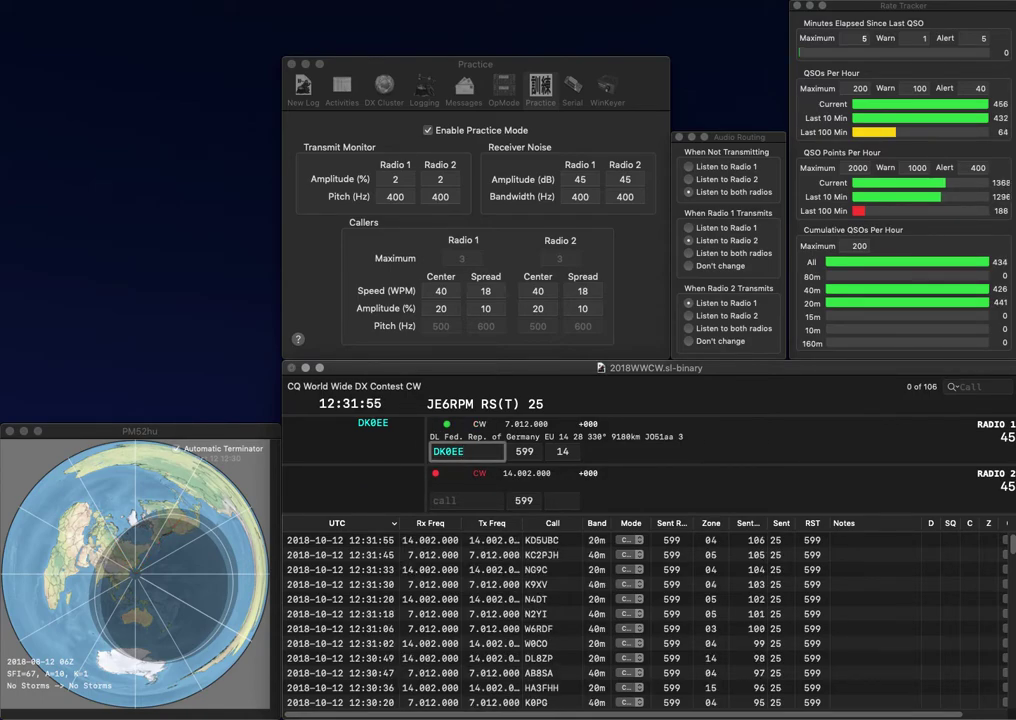
{"action": "key", "text": "Return"}
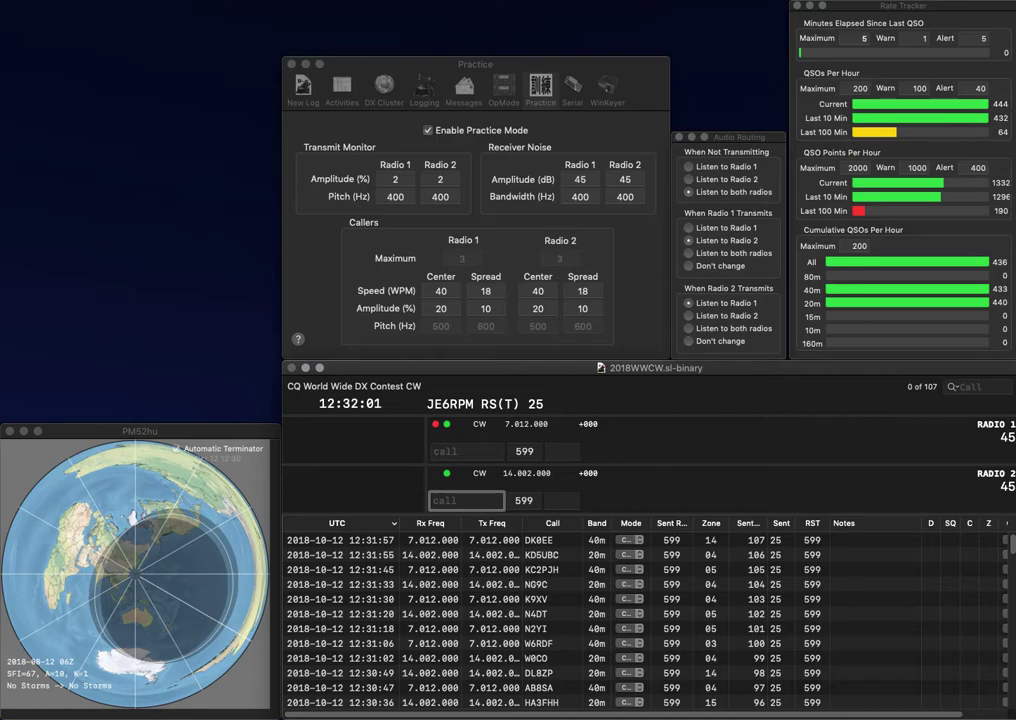
- Enter the partial call X on both radios, complete the Radio 2 call as AK0DX, and send its reply
{"action": "type", "text": "X"}
{"action": "key", "text": "Return"}
{"action": "type", "text": "x"}
{"action": "key", "text": "Return"}
{"action": "type", "text": "ak0d"}
{"action": "key", "text": "Return"}
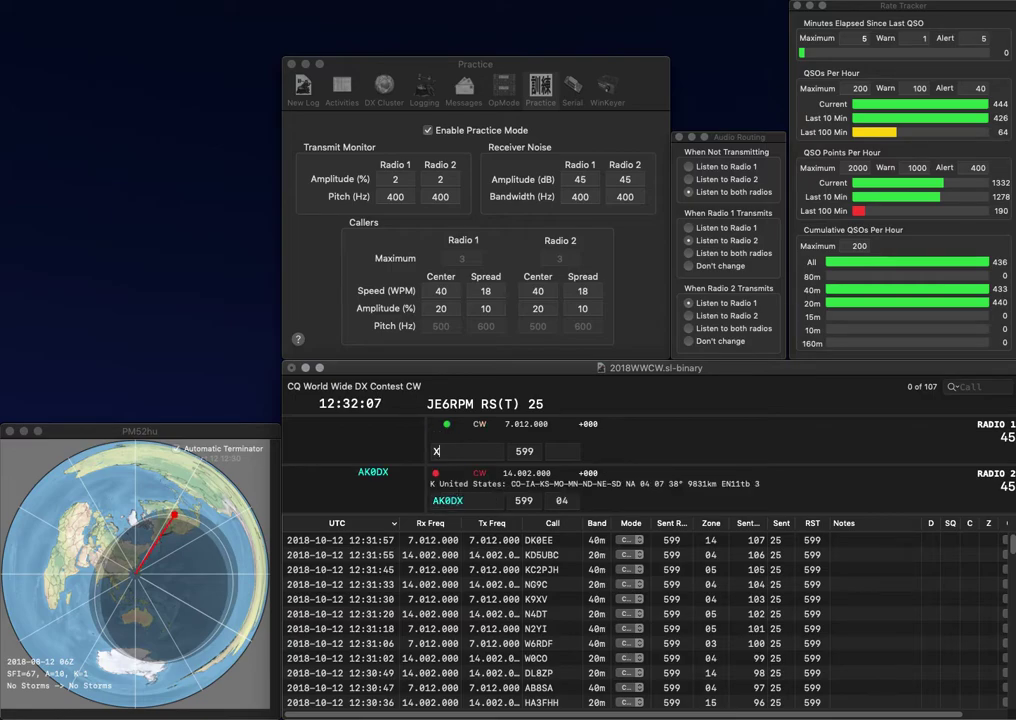
{"action": "type", "text": "9ZE"}
{"action": "key", "text": "Home"}
{"action": "type", "text": "WA"}
{"action": "key", "text": "Return"}
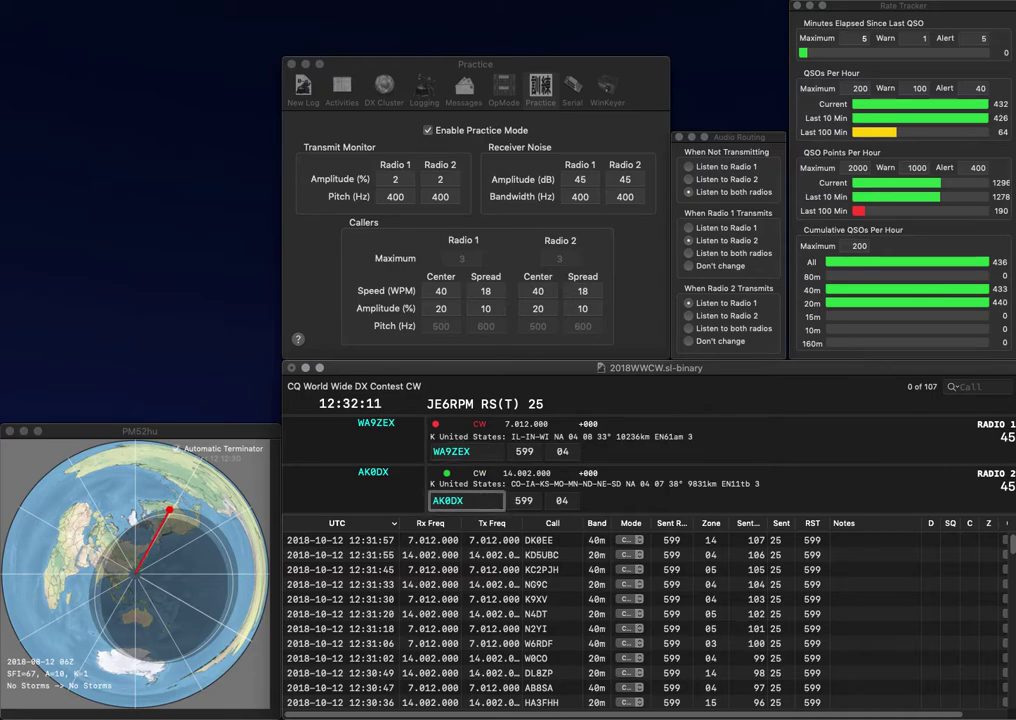
{"action": "key", "text": "Return"}
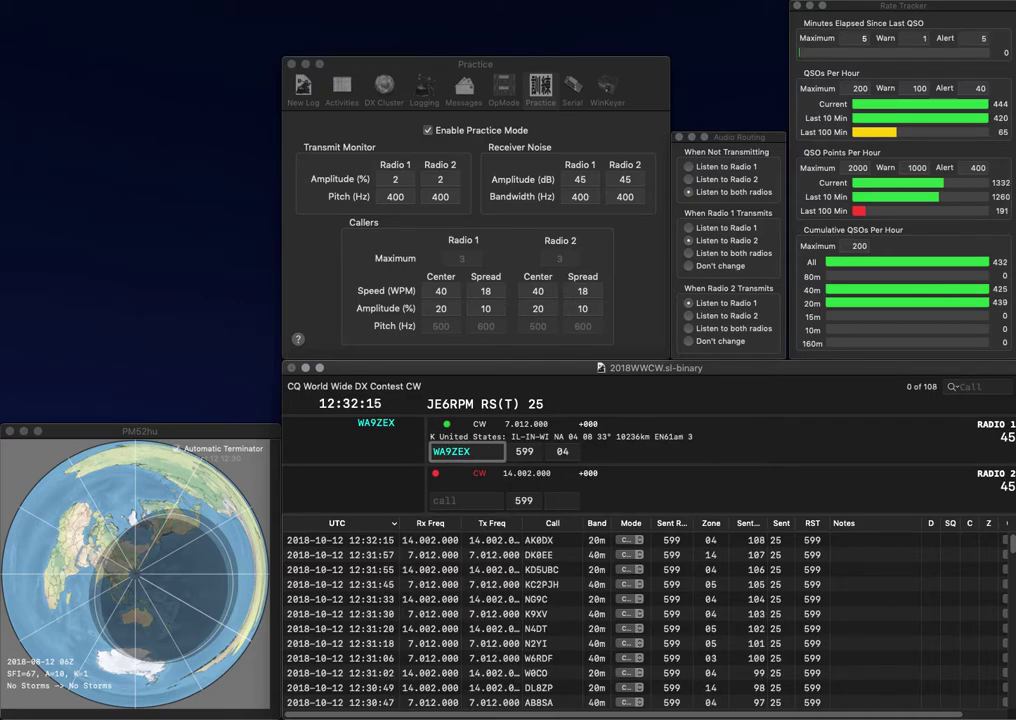
{"action": "key", "text": "Return"}
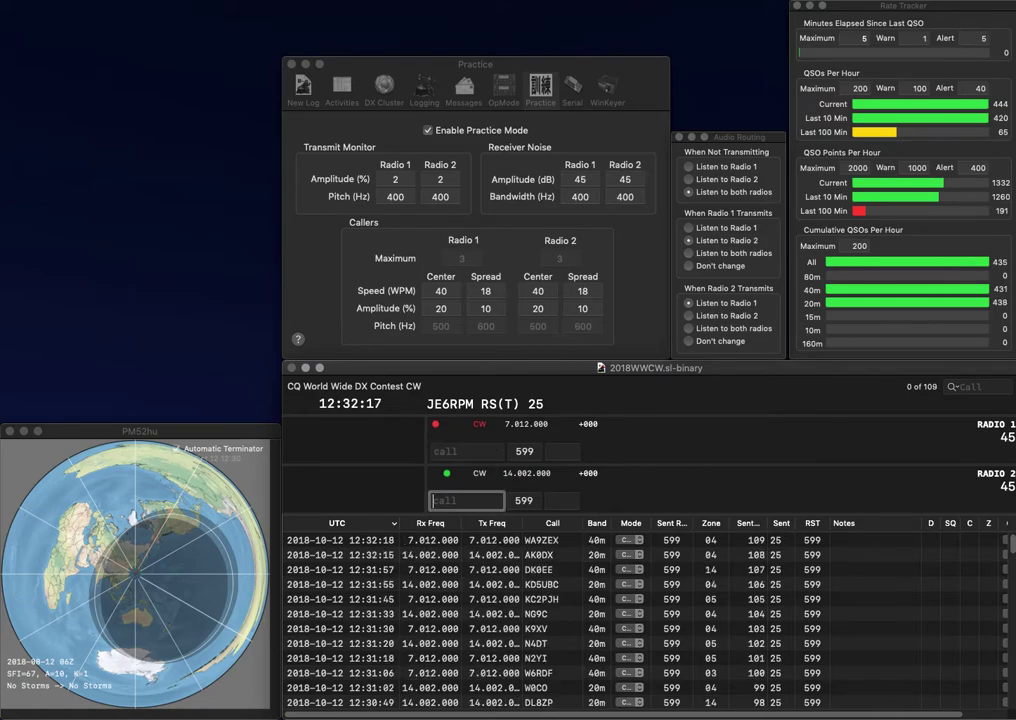
{"action": "type", "text": "KD4LN"}
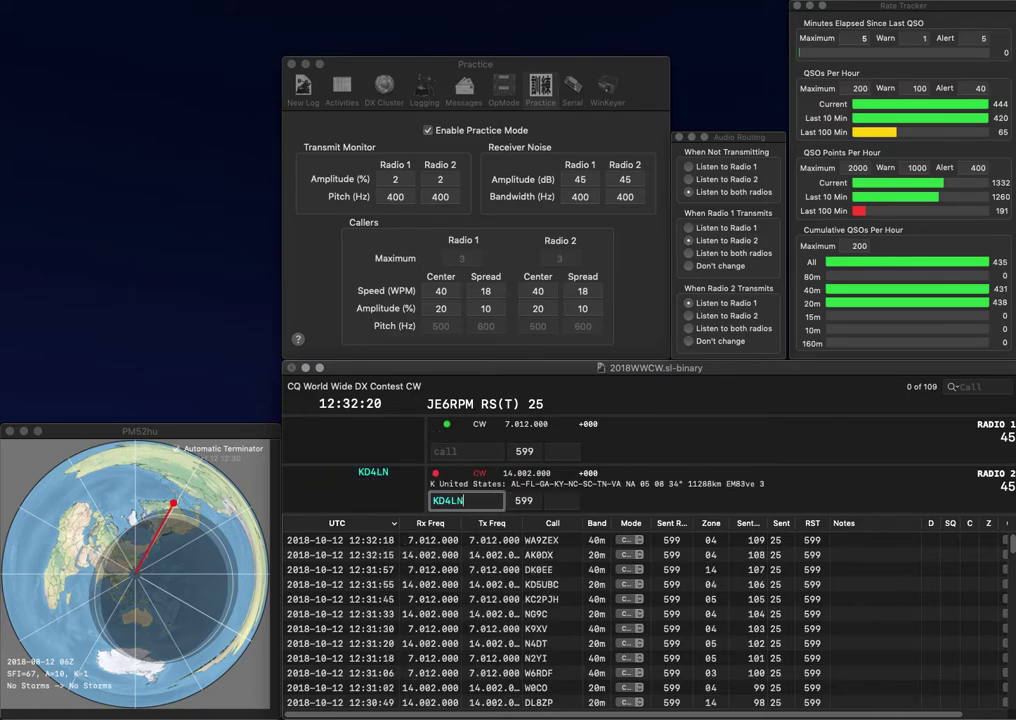
{"action": "key", "text": "Return"}
{"action": "type", "text": "W5I"}
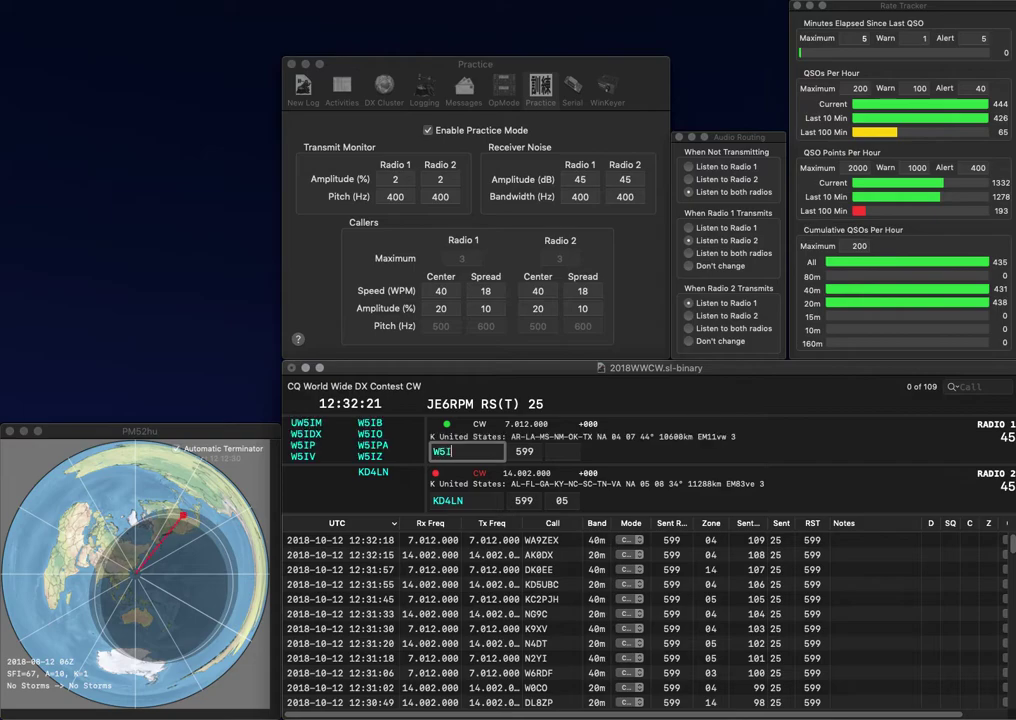
{"action": "type", "text": "PA"}
{"action": "key", "text": "Return"}
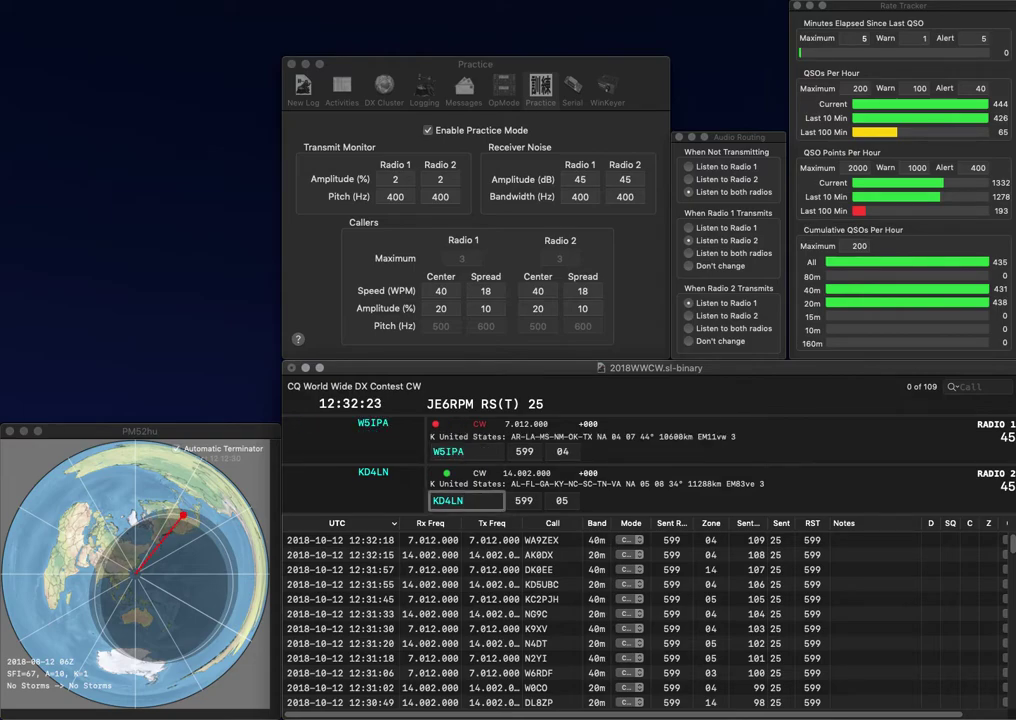
{"action": "key", "text": "Return"}
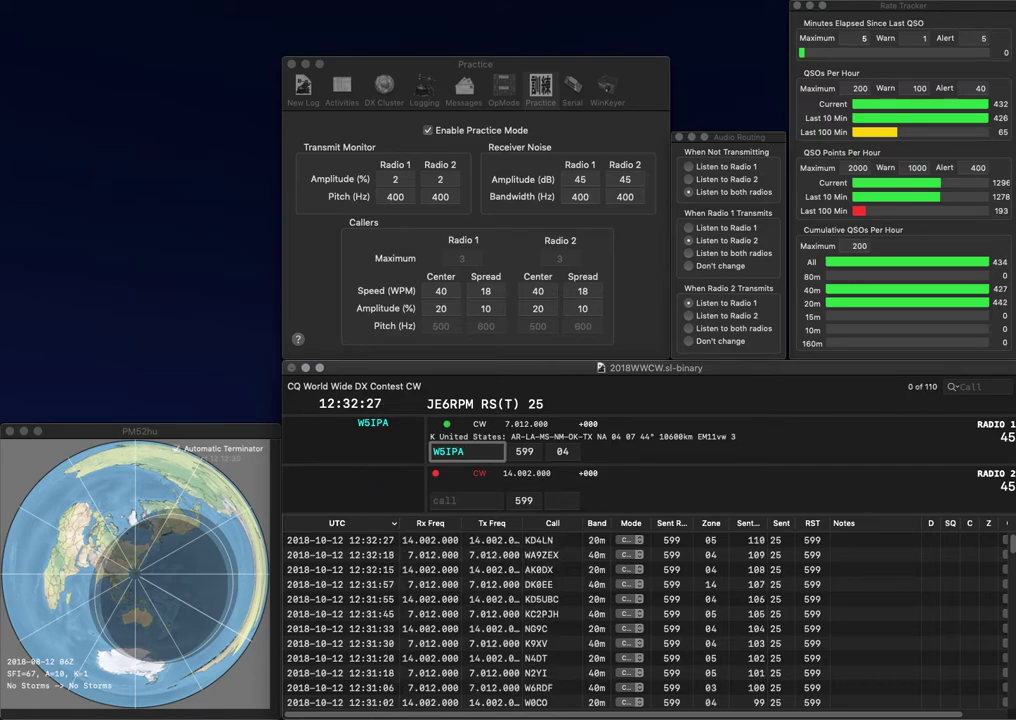
{"action": "key", "text": "Return"}
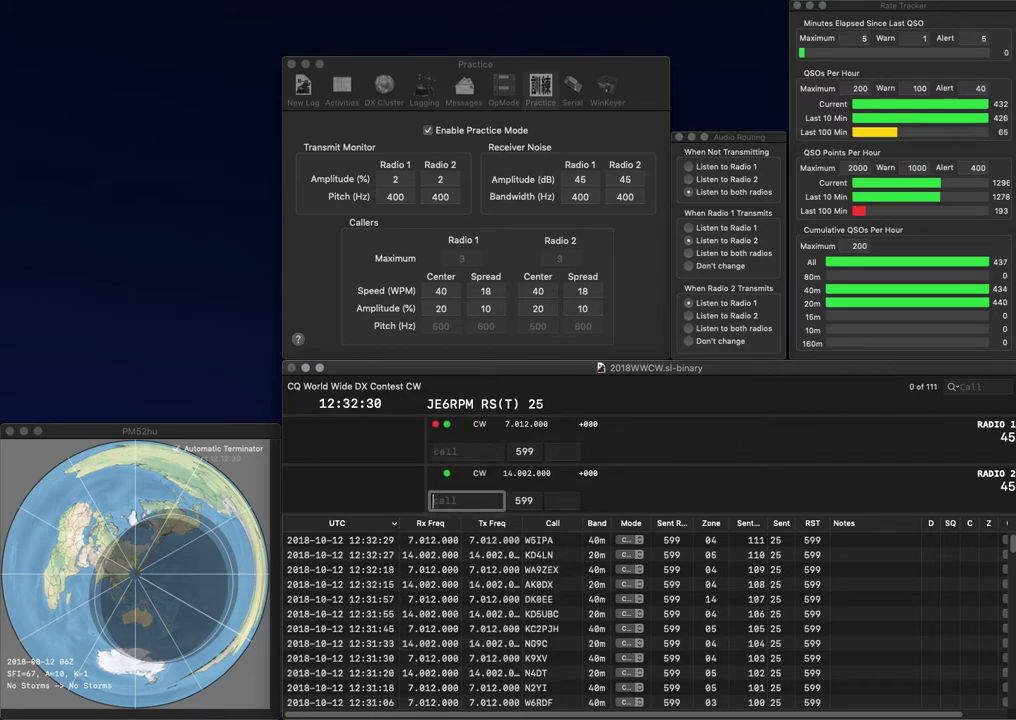
{"action": "type", "text": "JR2"}
{"action": "key", "text": "Up"}
{"action": "type", "text": "R3AP"}
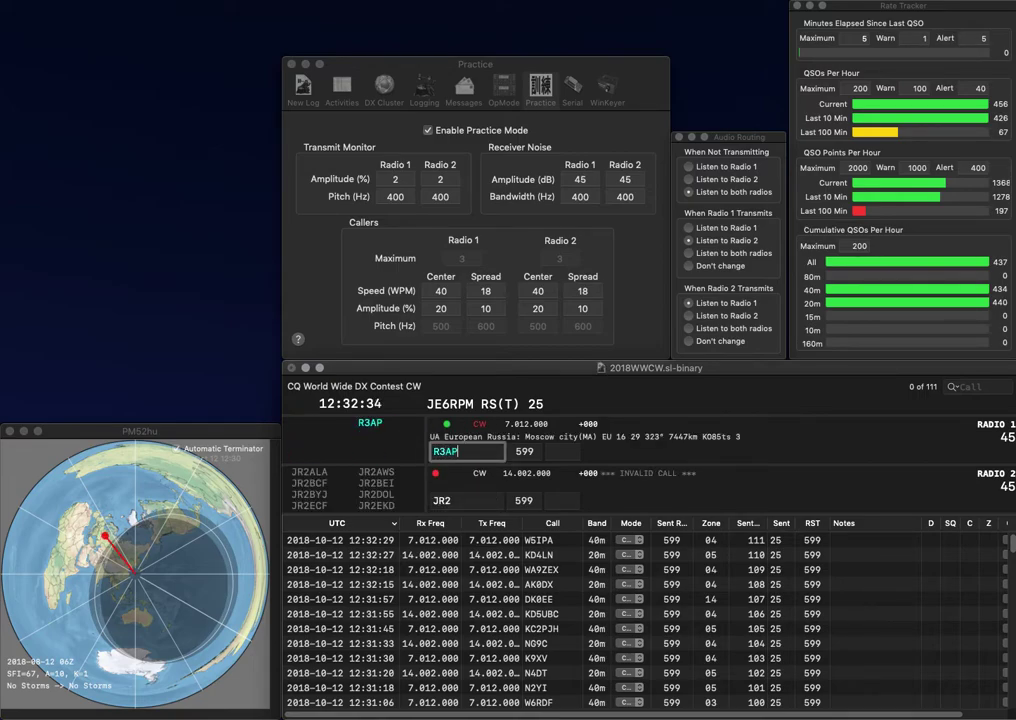
{"action": "key", "text": "Return"}
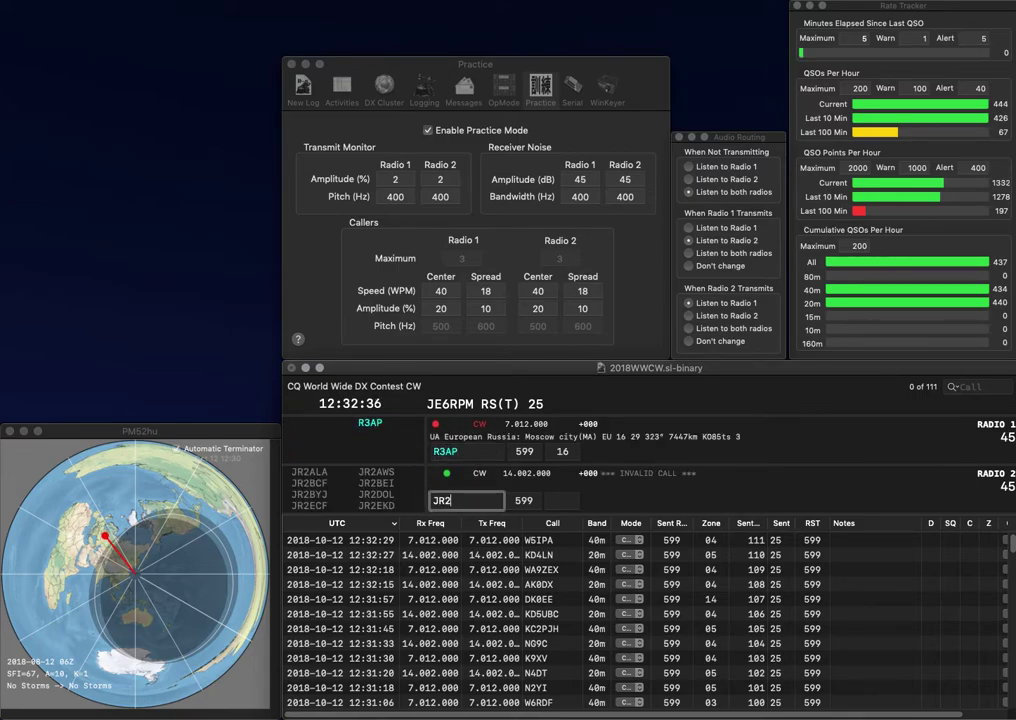
{"action": "key", "text": "BackSpace"}
{"action": "type", "text": "1FSX"}
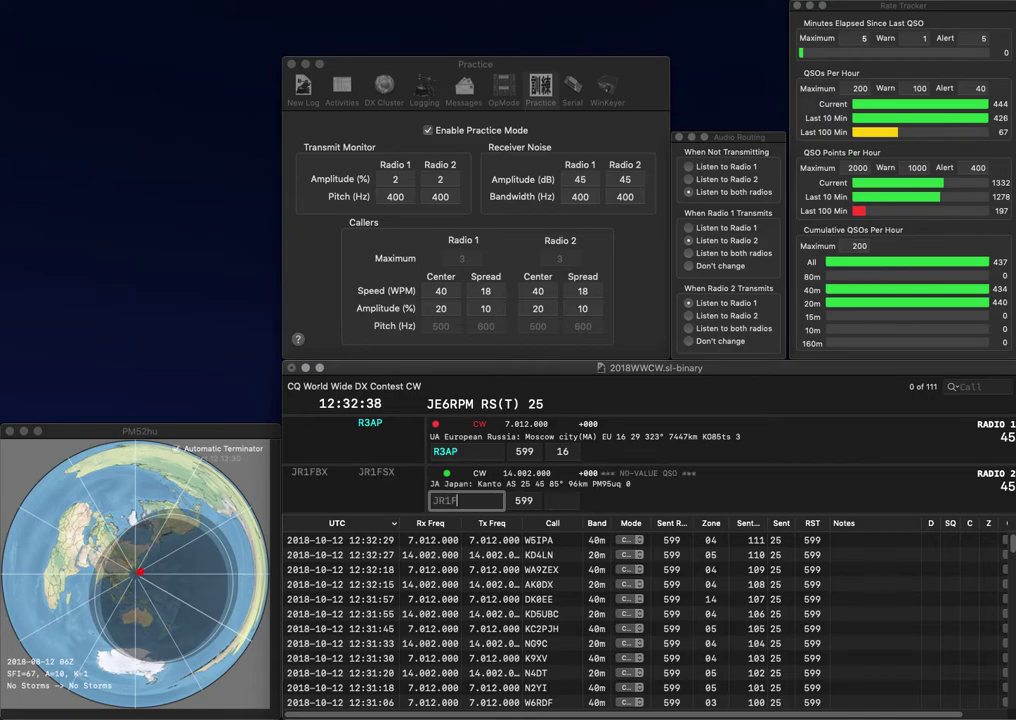
{"action": "key", "text": "Return"}
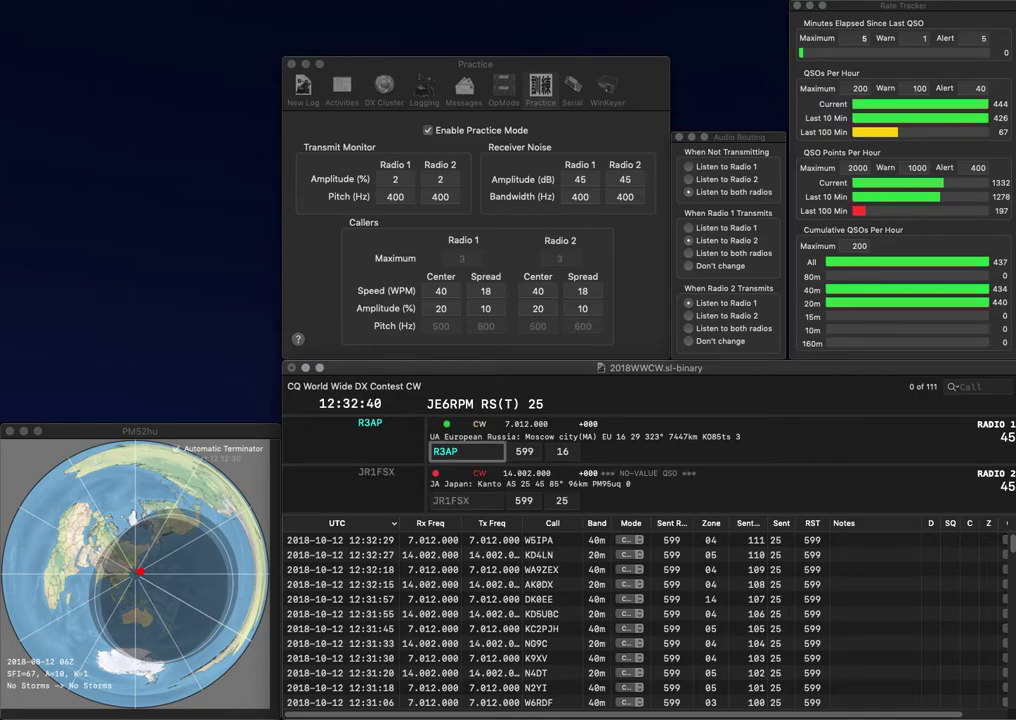
{"action": "key", "text": "Return"}
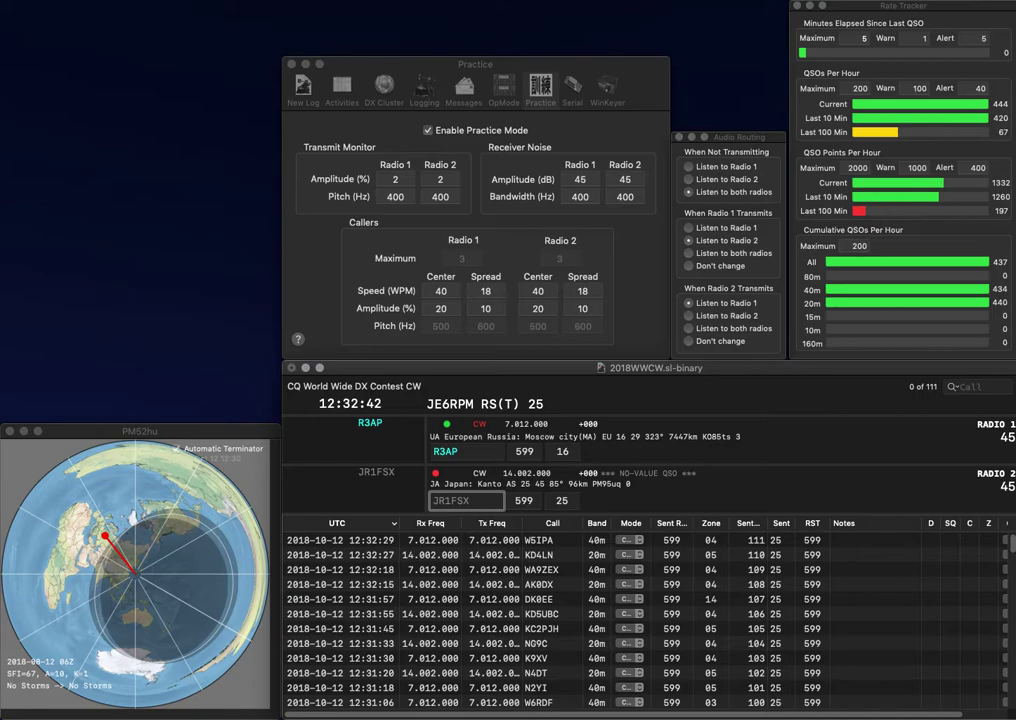
{"action": "key", "text": "Return"}
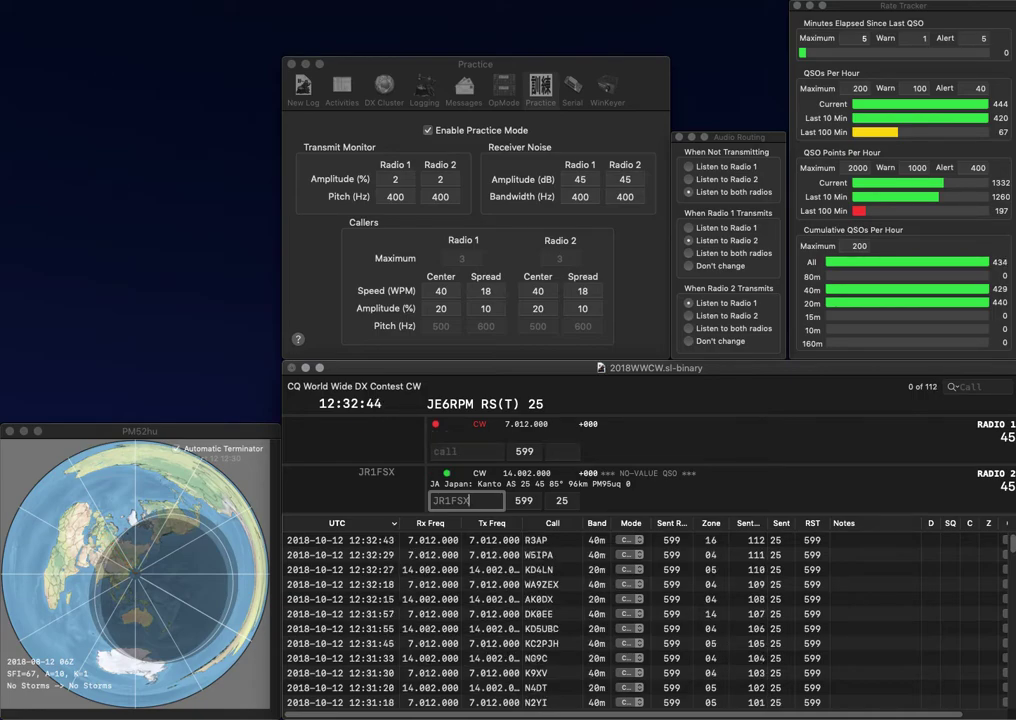
{"action": "key", "text": "Return"}
{"action": "type", "text": "AE0TT"}
{"action": "key", "text": "Return"}
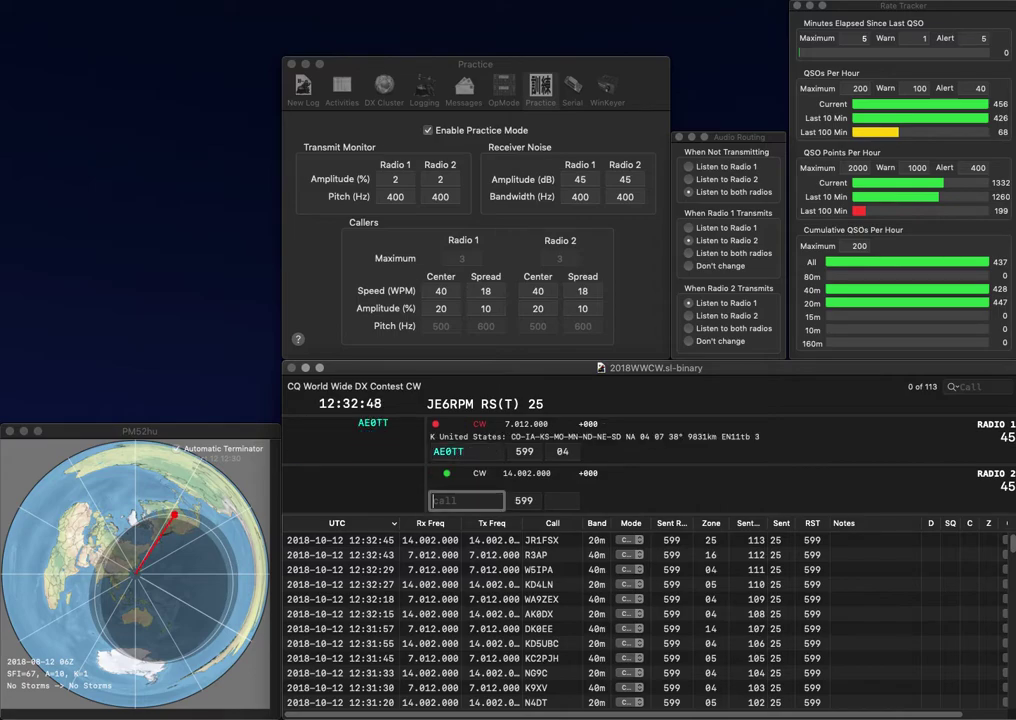
{"action": "type", "text": "OH1"}
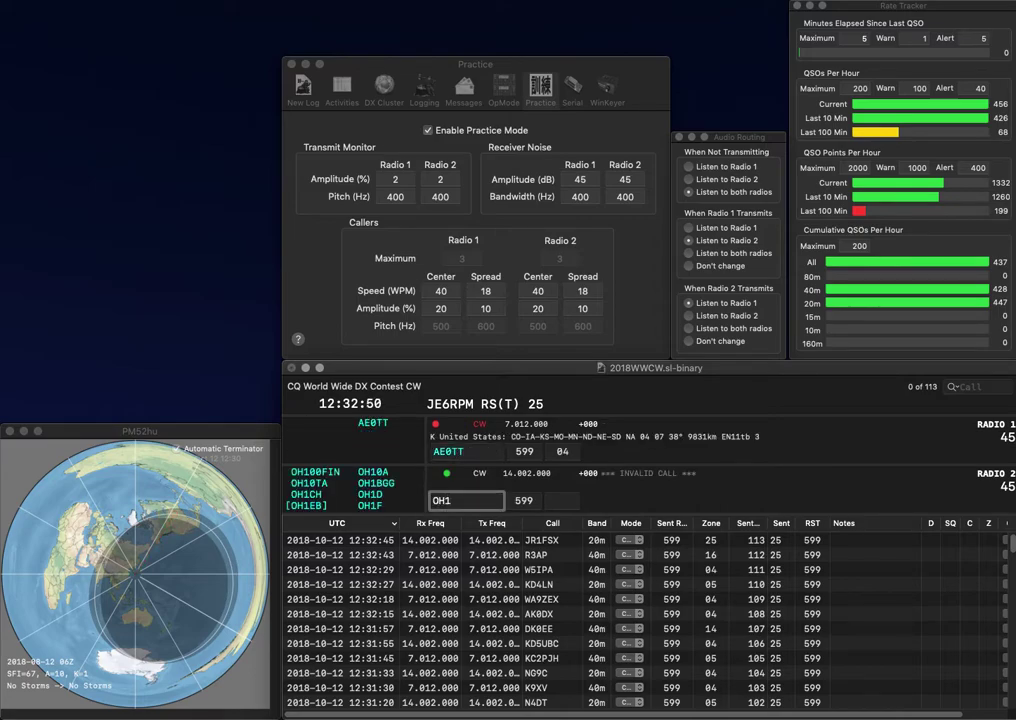
{"action": "type", "text": "0A"}
{"action": "key", "text": "Return"}
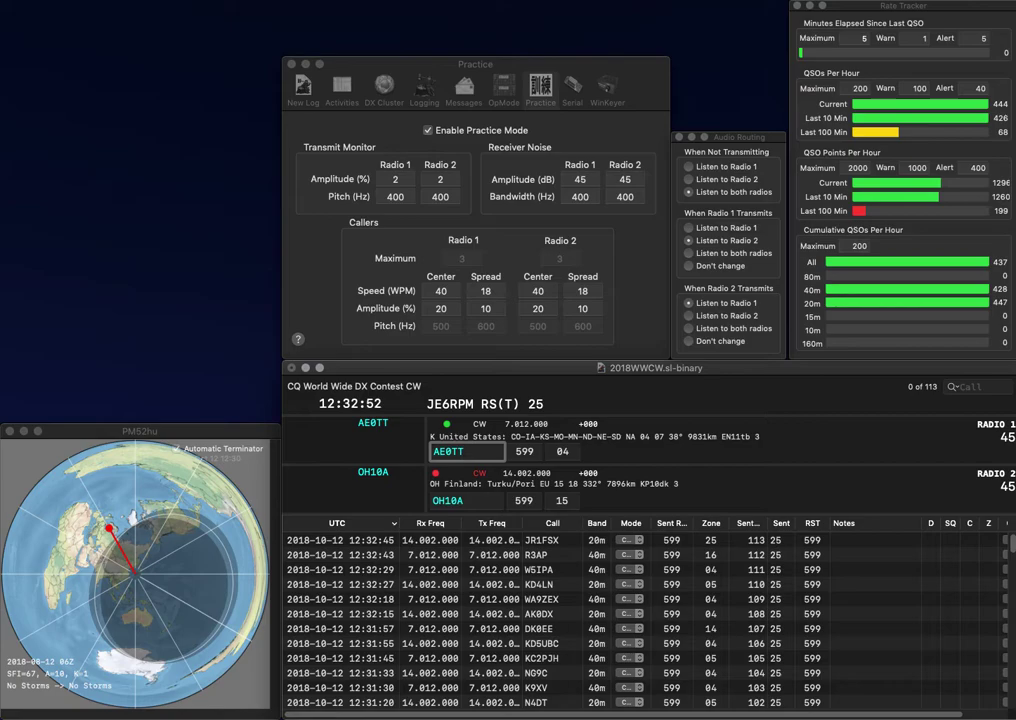
{"action": "key", "text": "Return"}
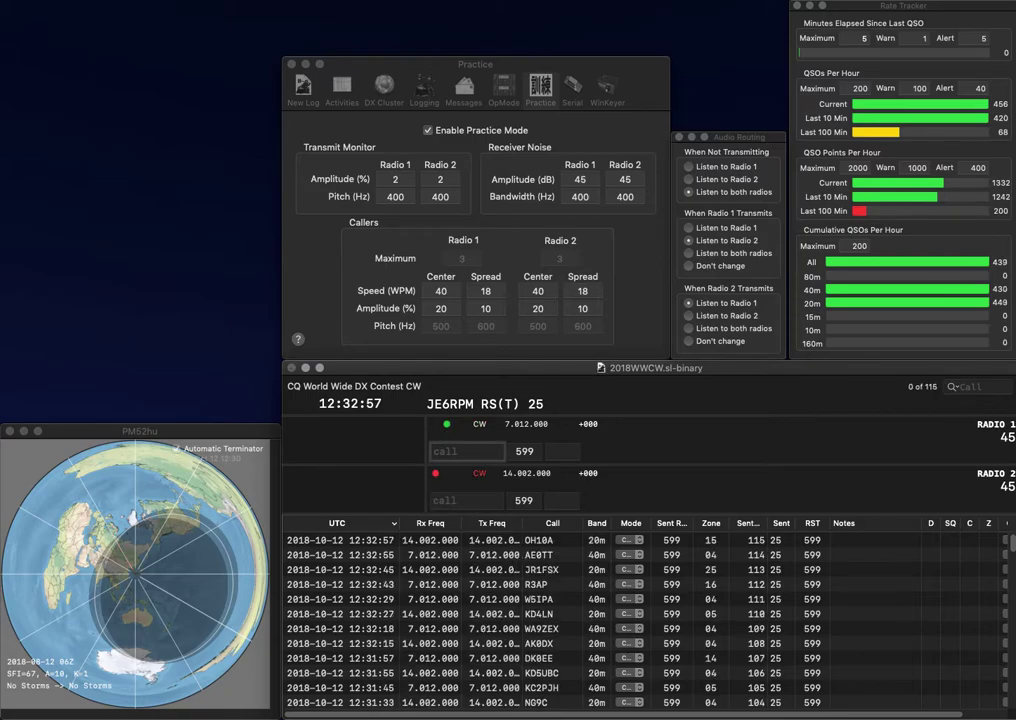
{"action": "type", "text": "0AMD"}
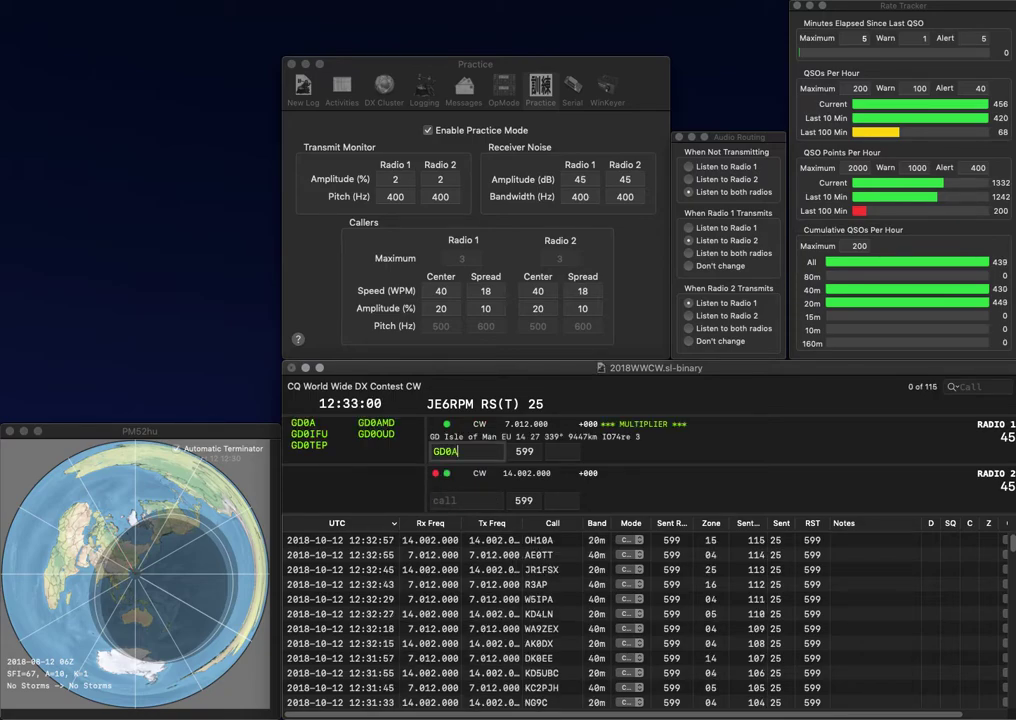
{"action": "key", "text": "Return"}
{"action": "type", "text": "K1NMF"}
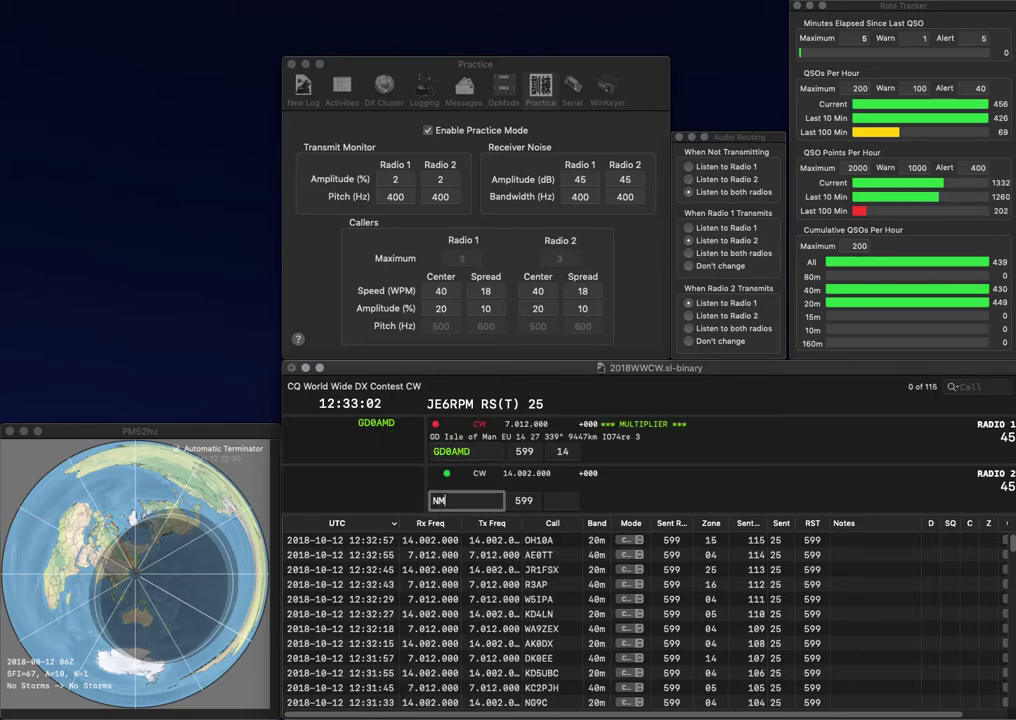
{"action": "key", "text": "Return"}
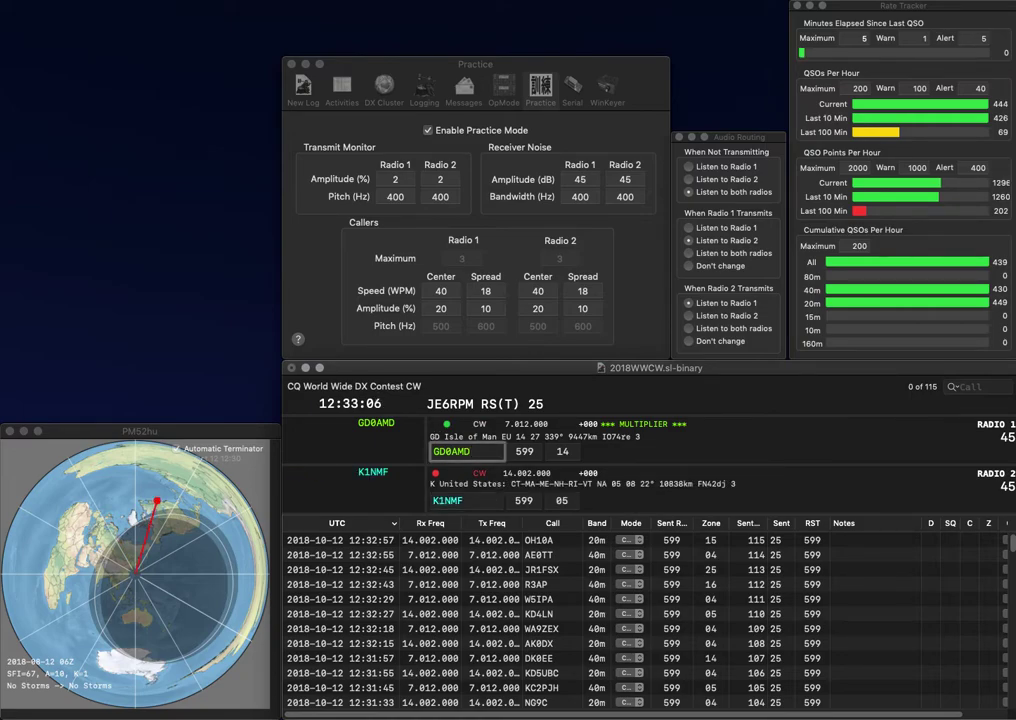
{"action": "key", "text": "Return"}
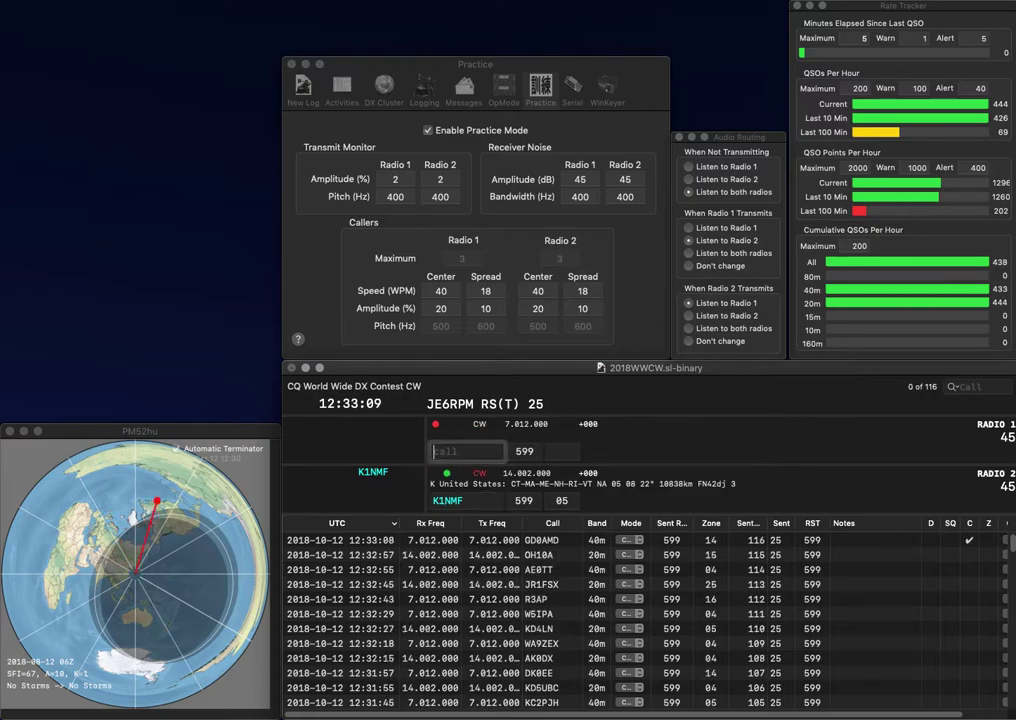
{"action": "key", "text": "Return"}
- Send the partially copied calls P2W on Radio 1 and KMD on Radio 2
{"action": "type", "text": "P2W"}
{"action": "key", "text": "Return"}
{"action": "type", "text": "MD"}
{"action": "key", "text": "Home"}
{"action": "type", "text": "K"}
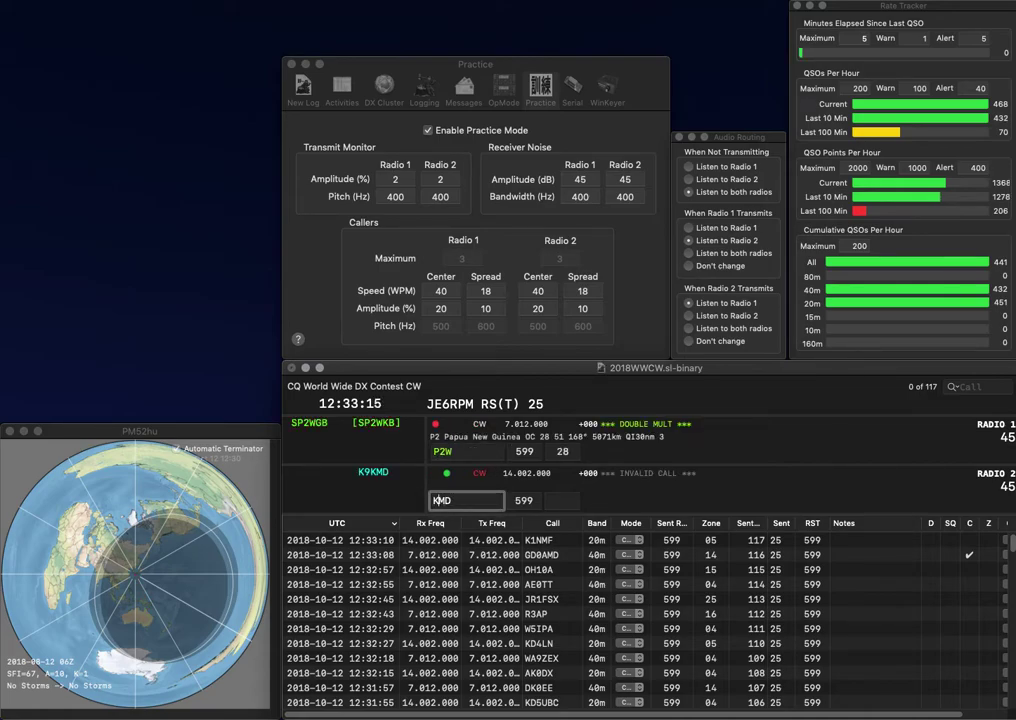
{"action": "key", "text": "Return"}
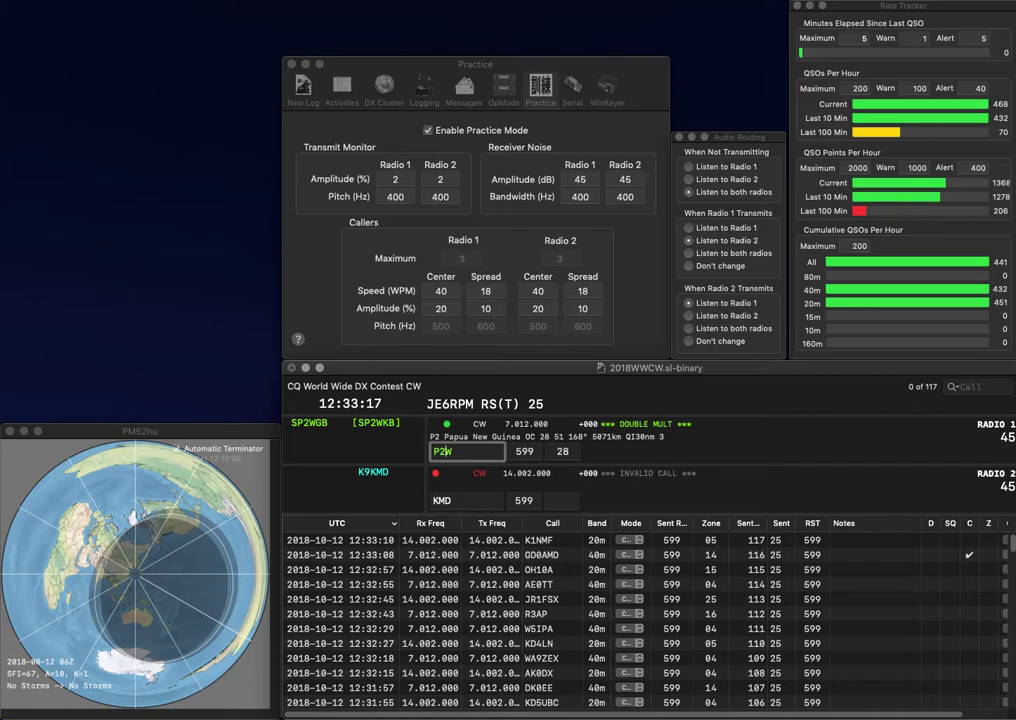
- Correct the Radio 1 call to P33W and the Radio 2 call to K8MD
{"action": "key", "text": "BackSpace"}
{"action": "type", "text": "33"}
{"action": "key", "text": "Return"}
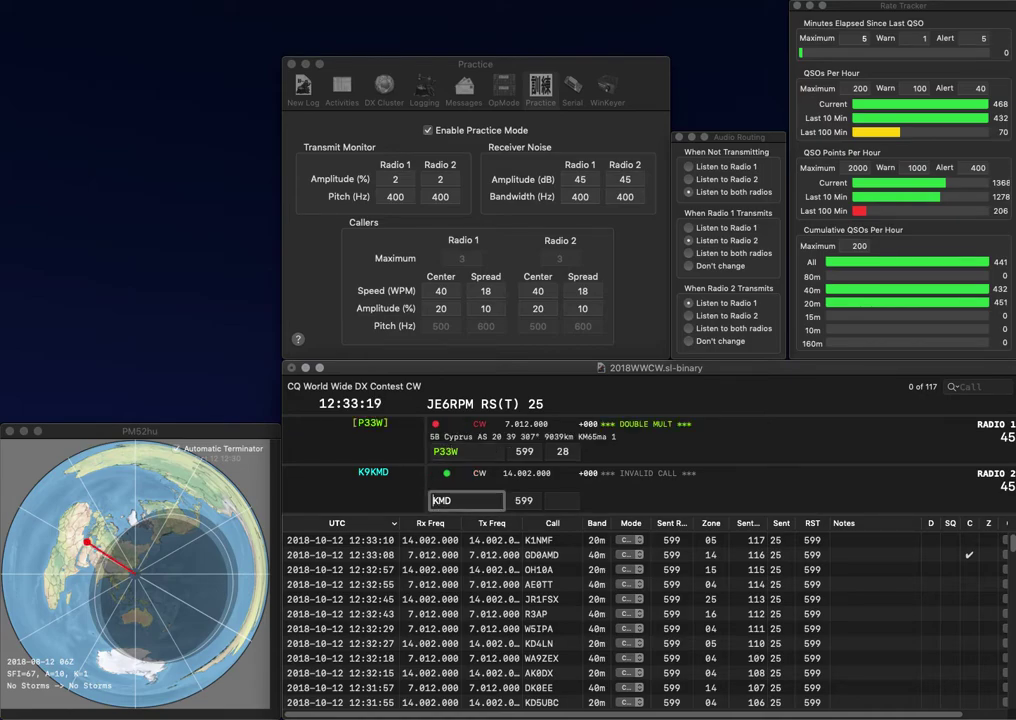
{"action": "key", "text": "Right"}
{"action": "type", "text": "8"}
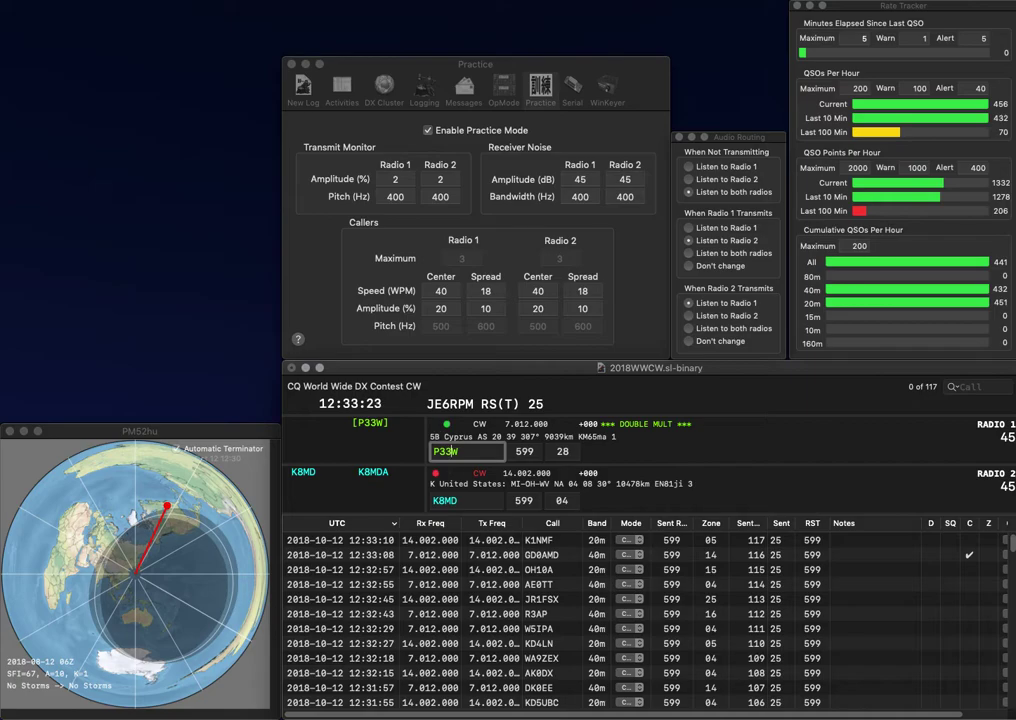
- Set P33W's received zone to 20 and log the contacts on both radios
{"action": "key", "text": "Tab"}
{"action": "type", "text": "20"}
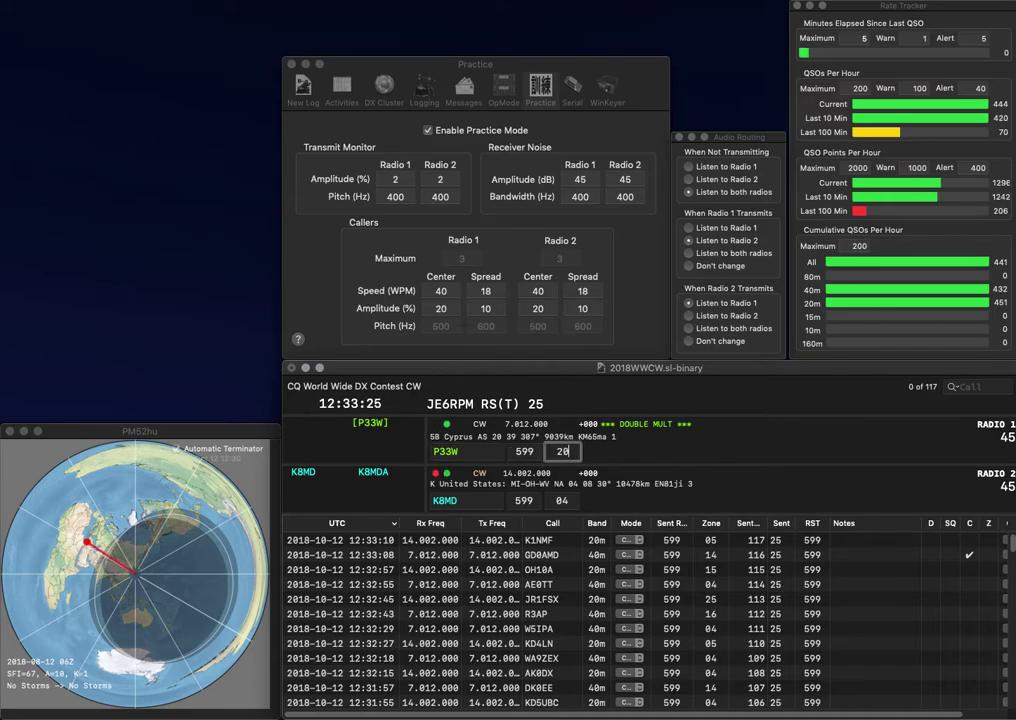
{"action": "key", "text": "Return"}
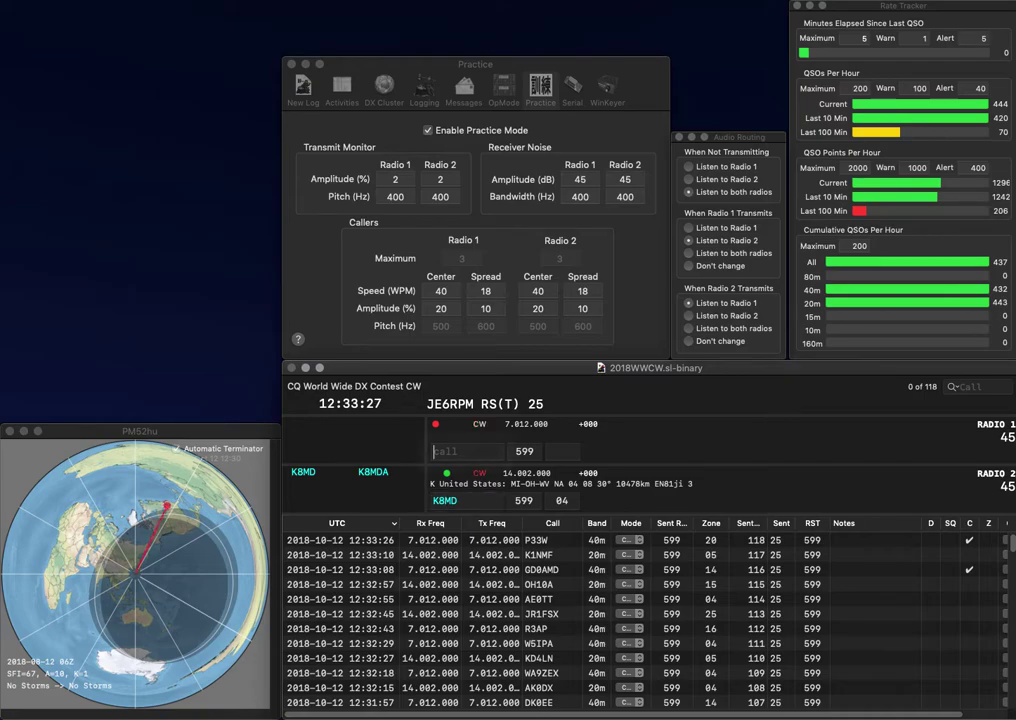
{"action": "key", "text": "Return"}
- Send the partially copied calls K7D on Radio 1 and EA on Radio 2
{"action": "type", "text": "K7D"}
{"action": "key", "text": "Return"}
{"action": "type", "text": "EA"}
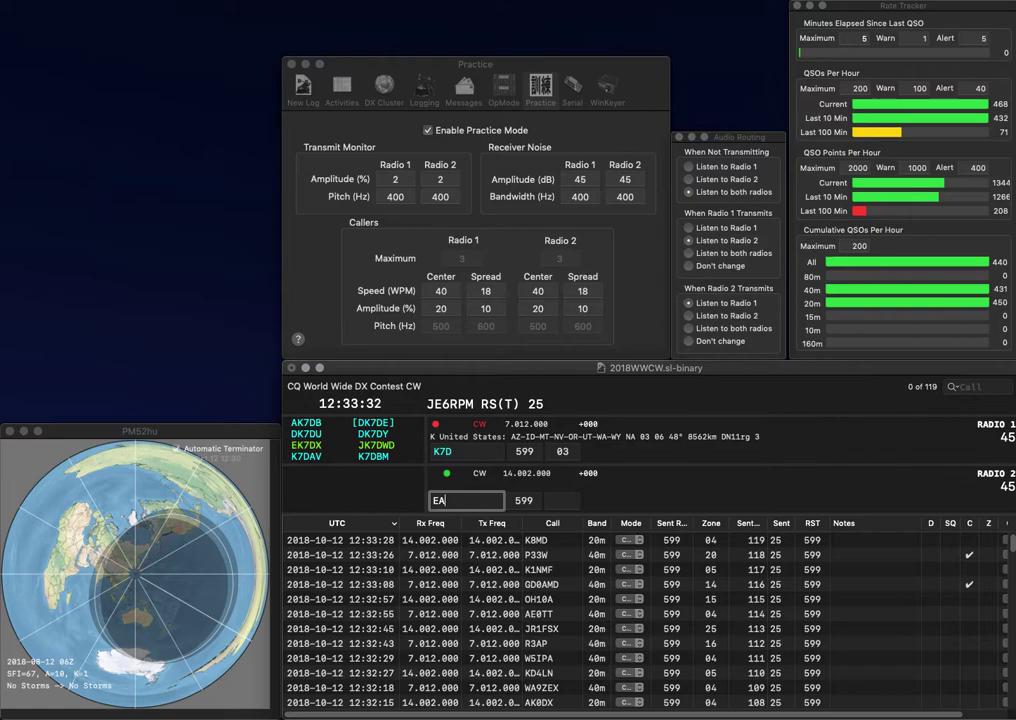
{"action": "key", "text": "Return"}
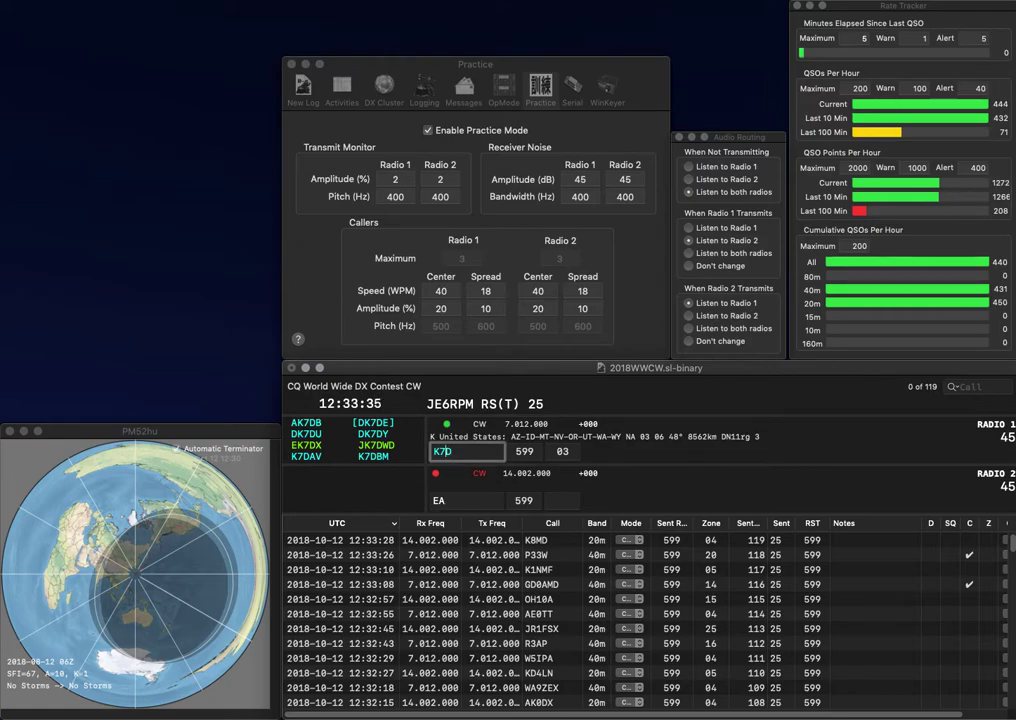
- Complete the calls as K7ODX on Radio 1 and EA7GX on Radio 2, and log both contacts
{"action": "type", "text": "DX"}
{"action": "key", "text": "Return"}
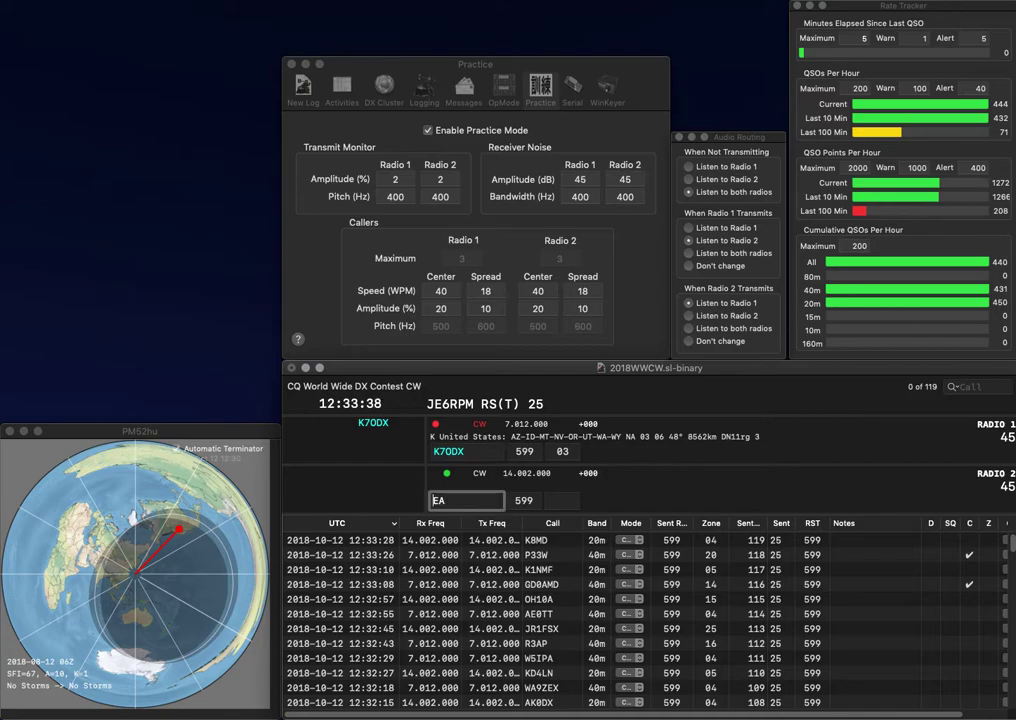
{"action": "type", "text": "7GX"}
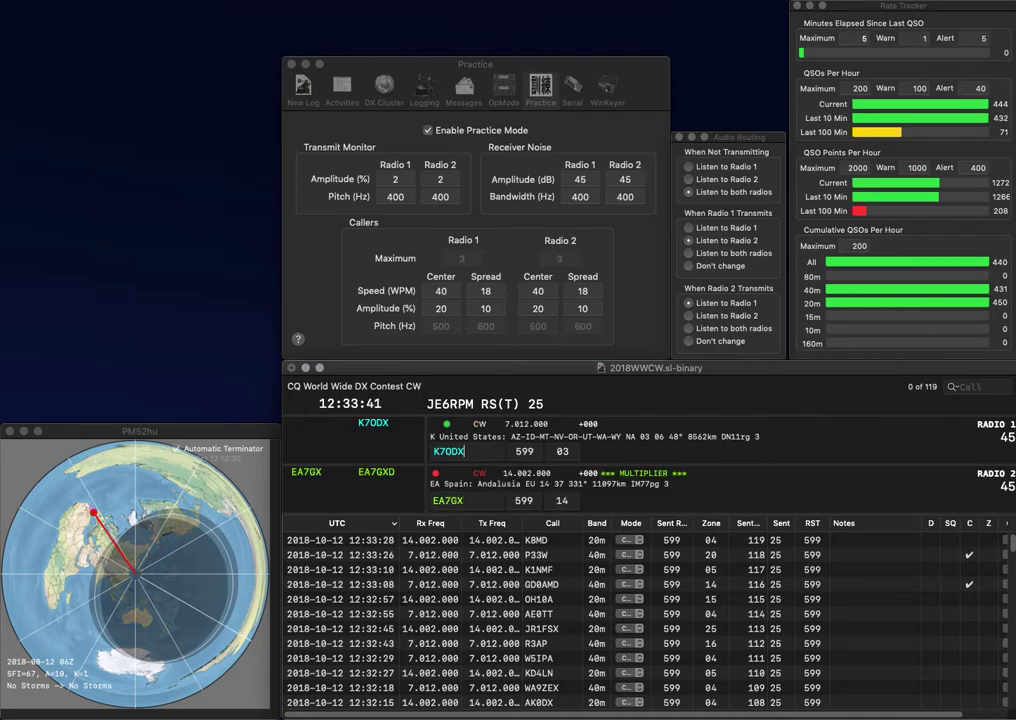
{"action": "key", "text": "Return"}
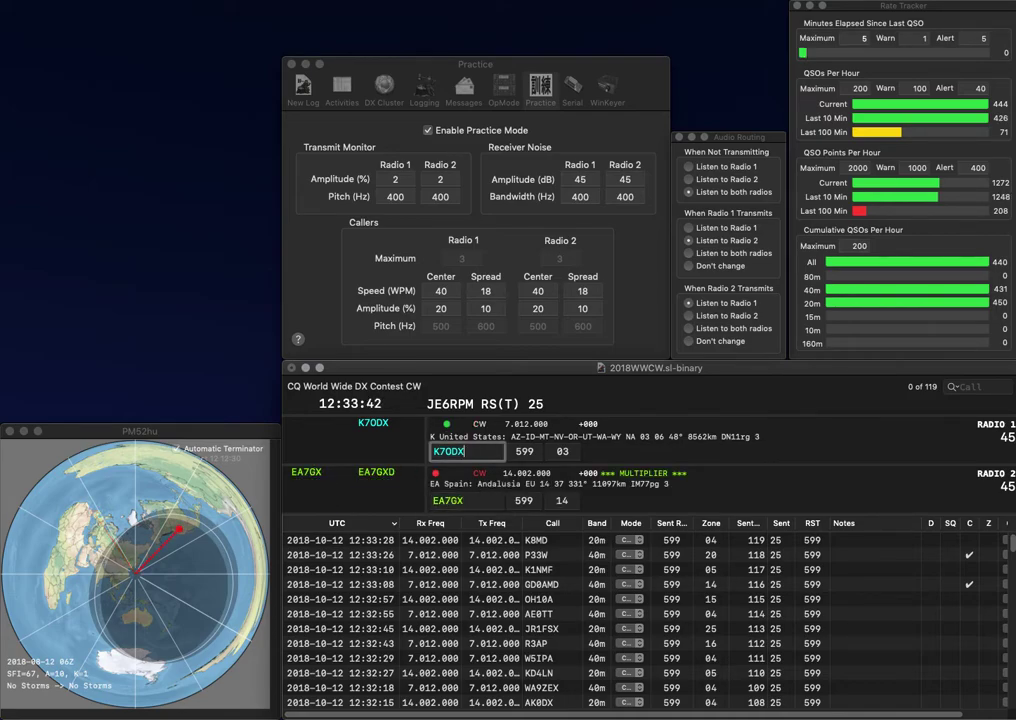
{"action": "key", "text": "Return"}
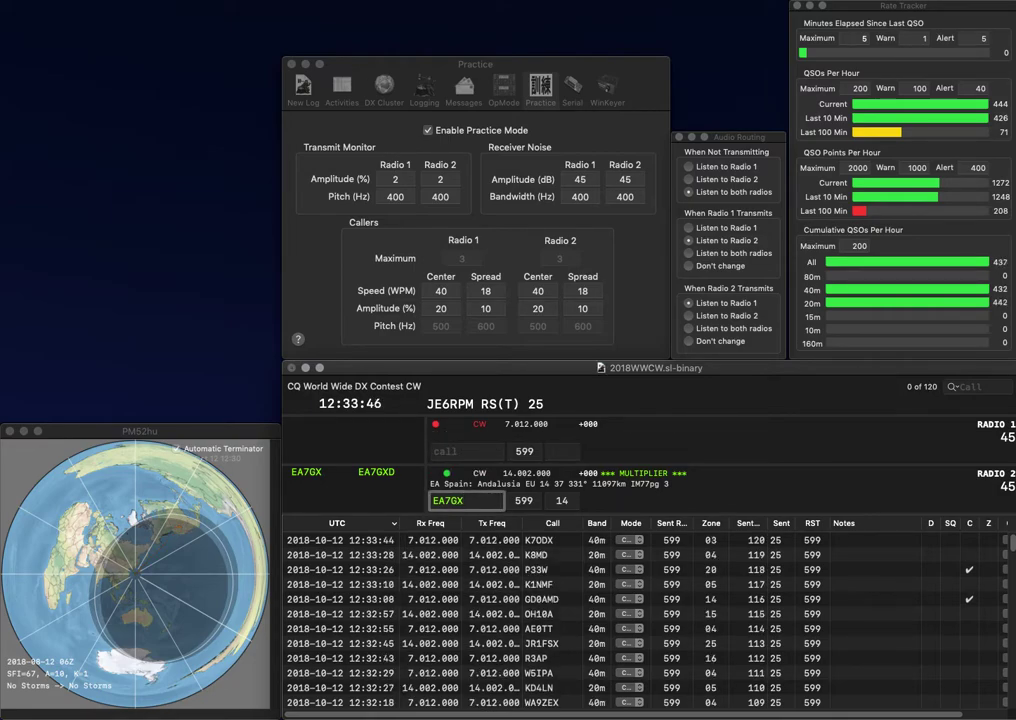
{"action": "key", "text": "Return"}
- Enter the calls K0YY on Radio 1 and DL0GRH on Radio 2, and log both contacts
{"action": "type", "text": "K0YY"}
{"action": "key", "text": "Return"}
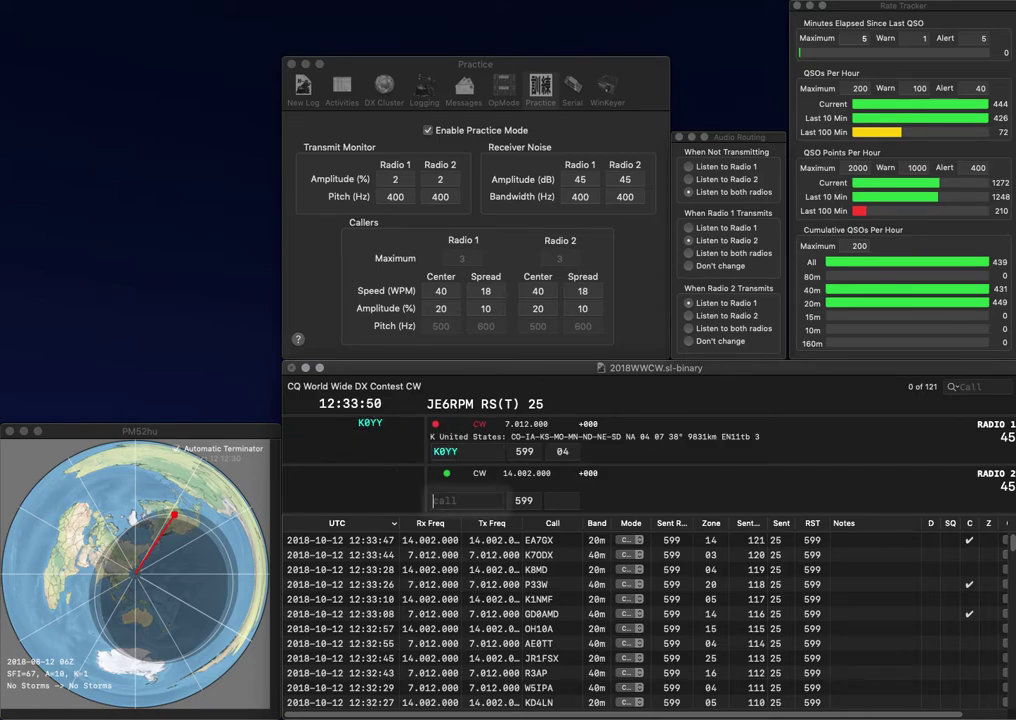
{"action": "type", "text": "DL0GRH"}
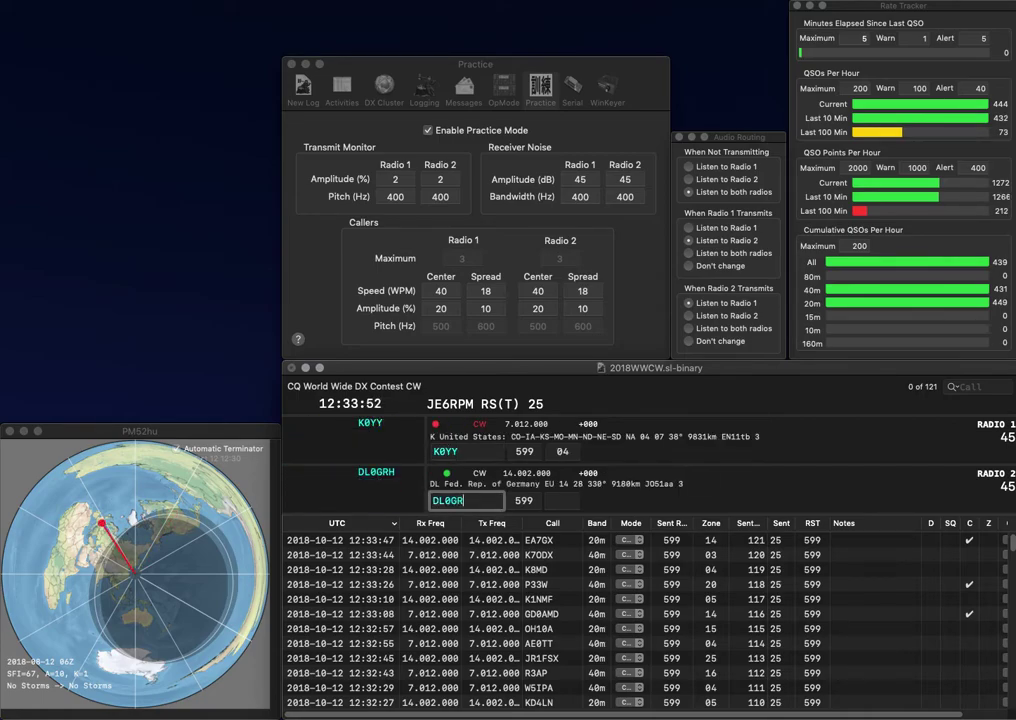
{"action": "key", "text": "Return"}
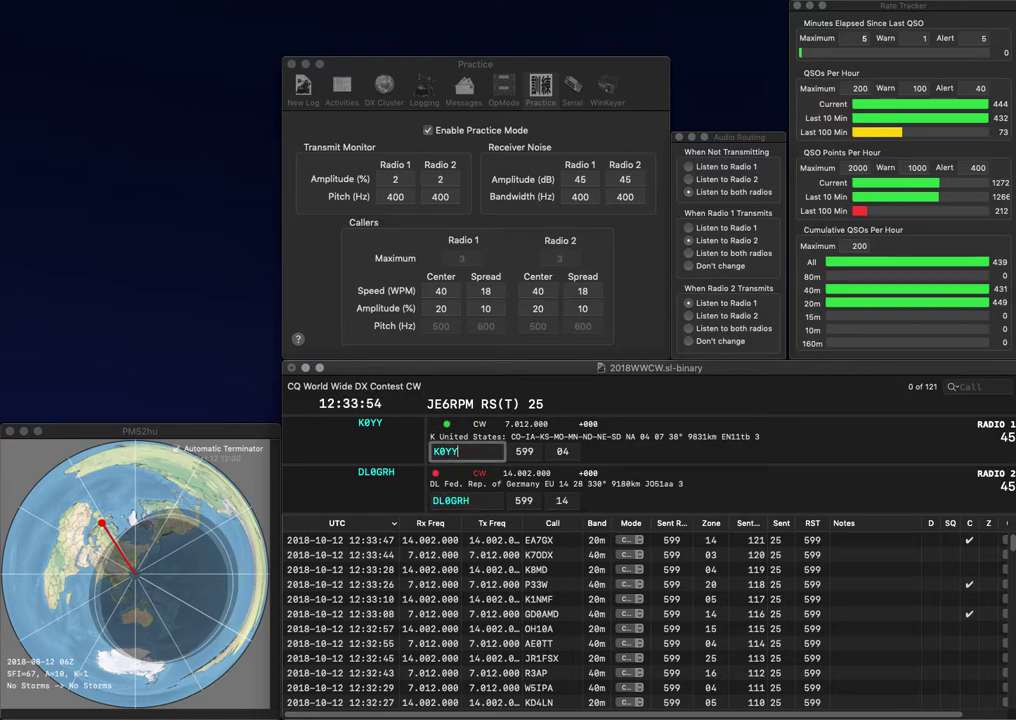
{"action": "key", "text": "Return"}
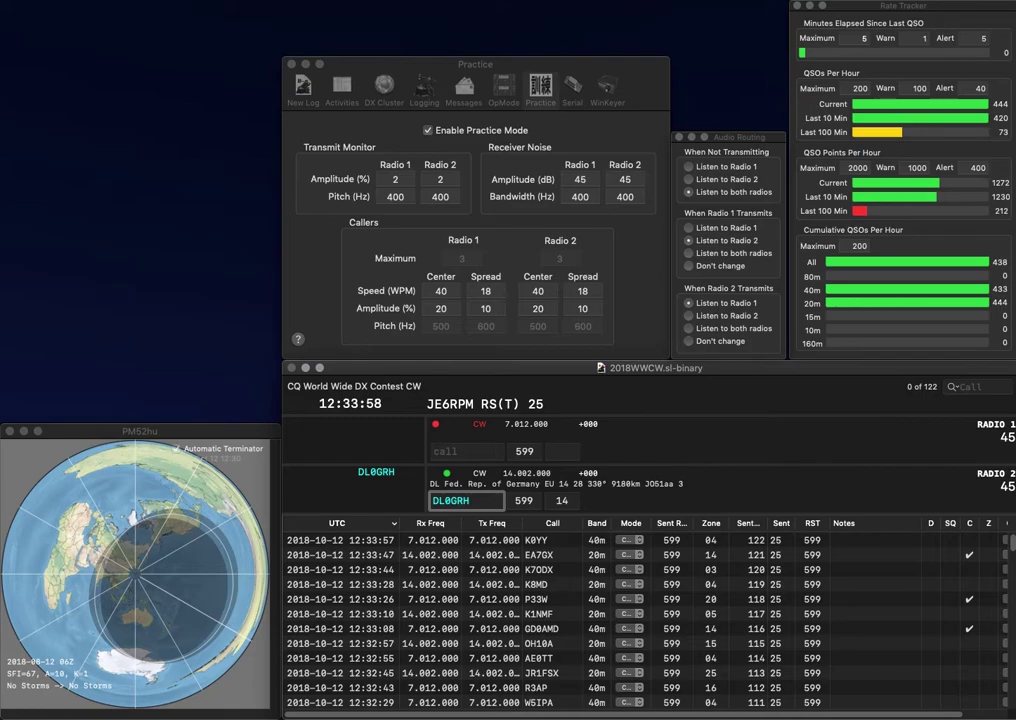
{"action": "key", "text": "Return"}
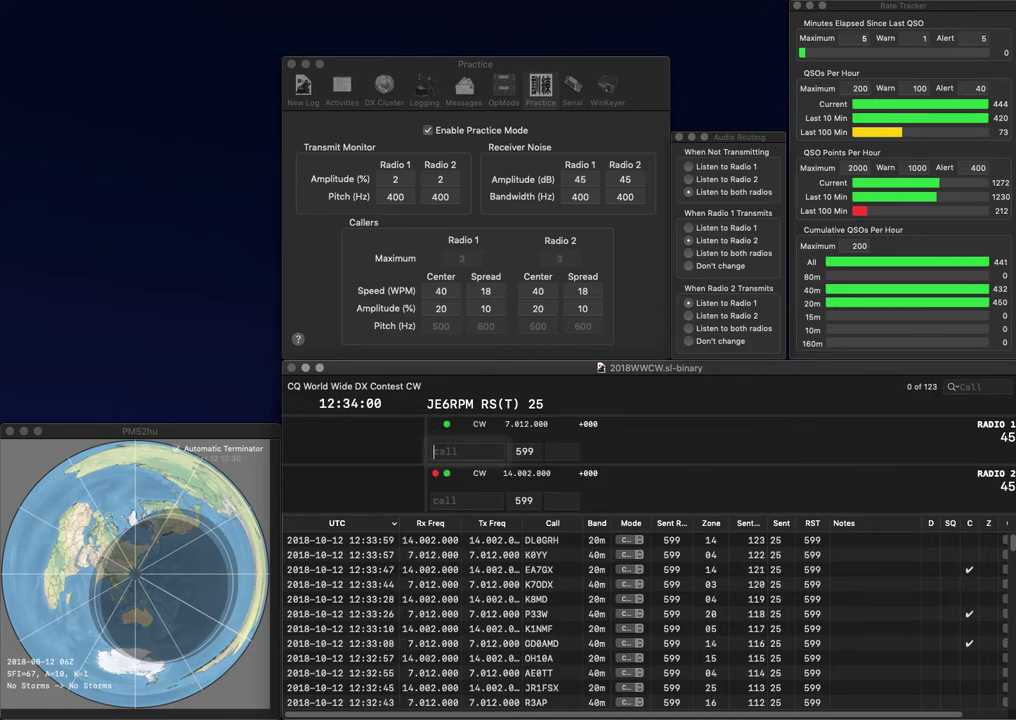
- Send the partially copied call DIT on Radio 1 and the call KB3ERC on Radio 2
{"action": "type", "text": "DIT"}
{"action": "key", "text": "Return"}
{"action": "type", "text": "K6"}
{"action": "key", "text": "BackSpace"}
{"action": "type", "text": "B"}
{"action": "type", "text": "KB3"}
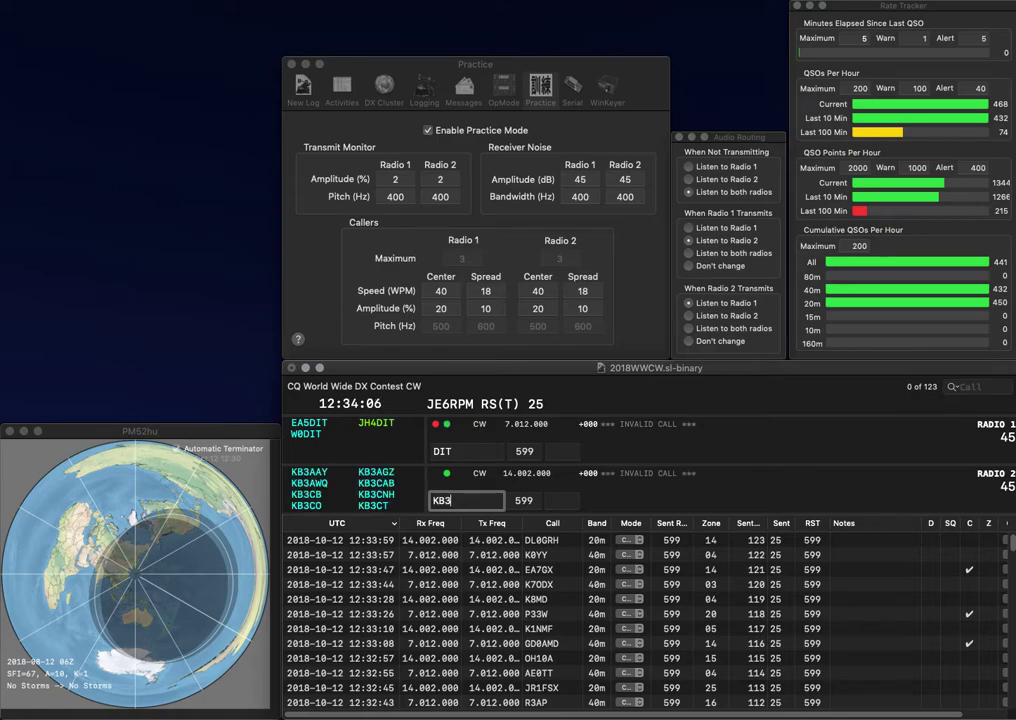
{"action": "type", "text": "ERC"}
{"action": "key", "text": "Return"}
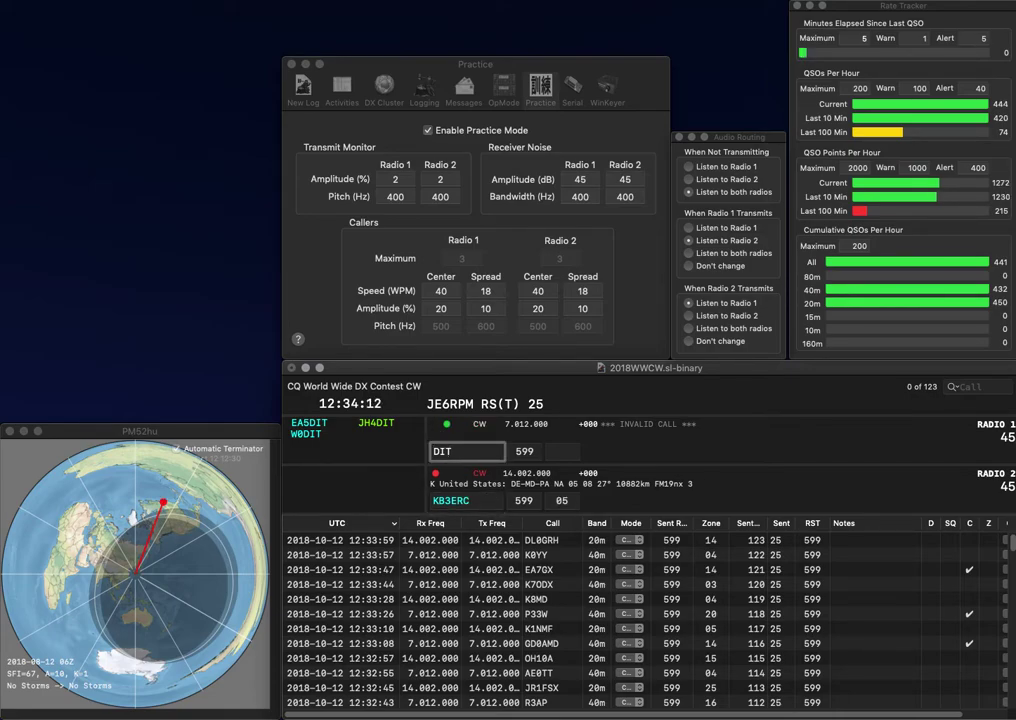
{"action": "type", "text": "EA5"}
{"action": "key", "text": "Return"}
{"action": "key", "text": "BackSpace"}
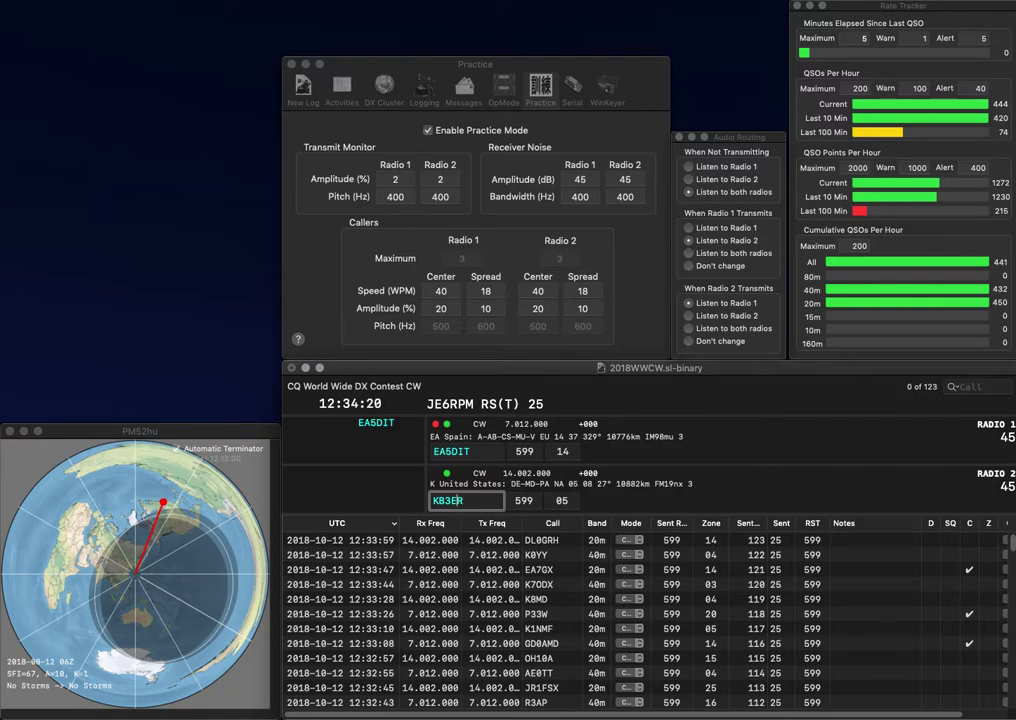
{"action": "key", "text": "grave"}
{"action": "key", "text": "Return"}
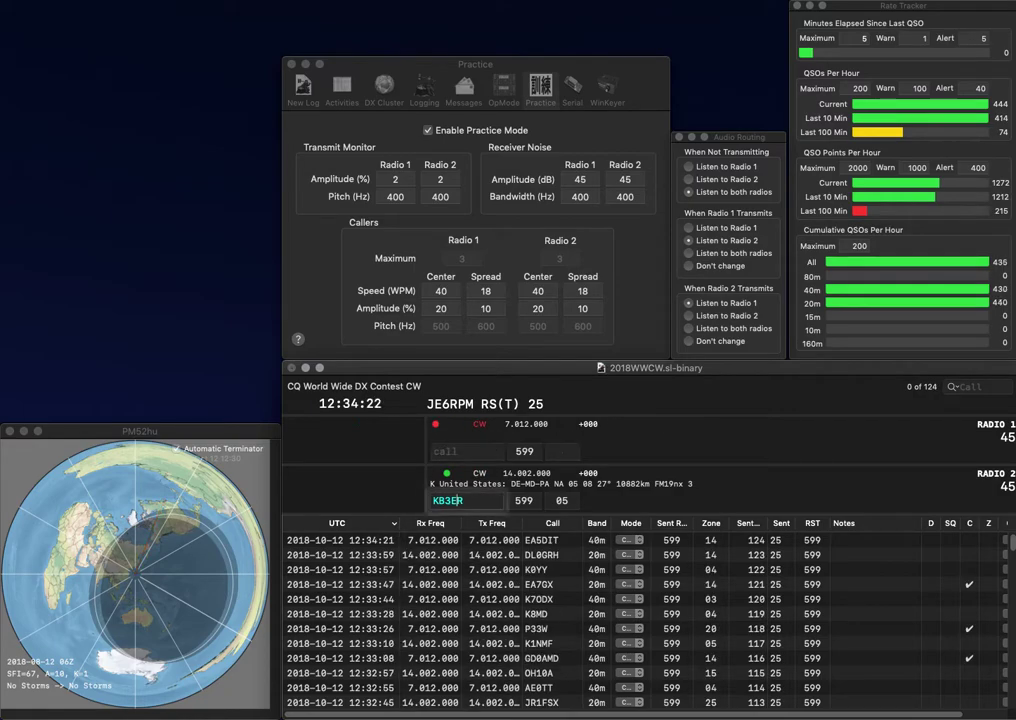
- Correct the Radio 2 call to KB3RC and send it with the exchange
{"action": "key", "text": "BackSpace"}
{"action": "key", "text": "BackSpace"}
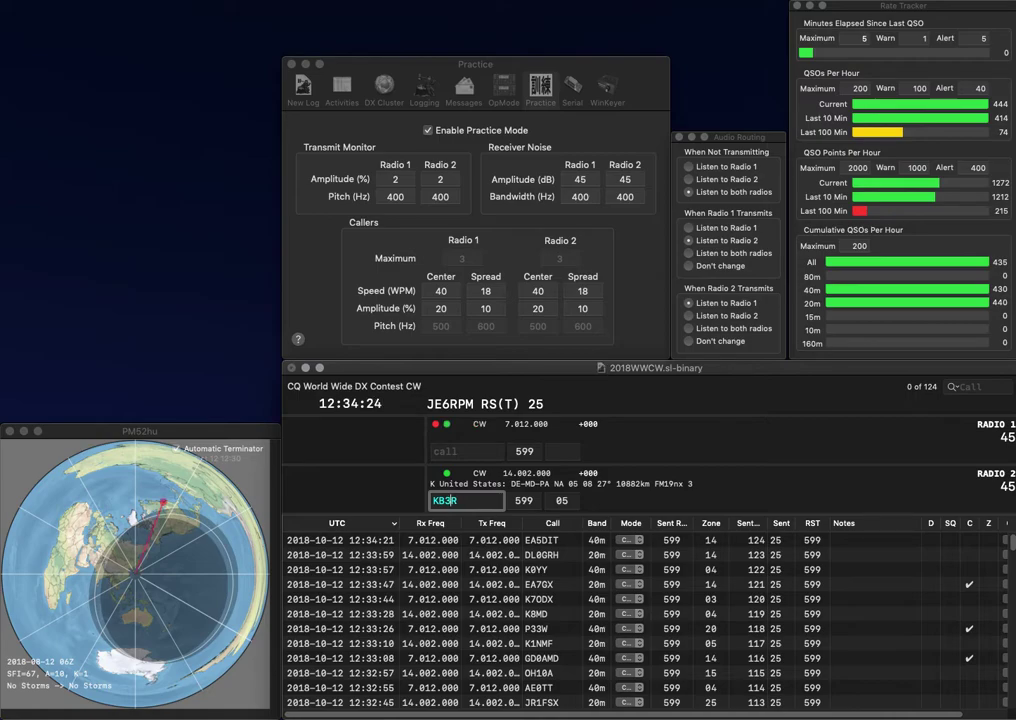
{"action": "type", "text": "RC"}
{"action": "key", "text": "Return"}
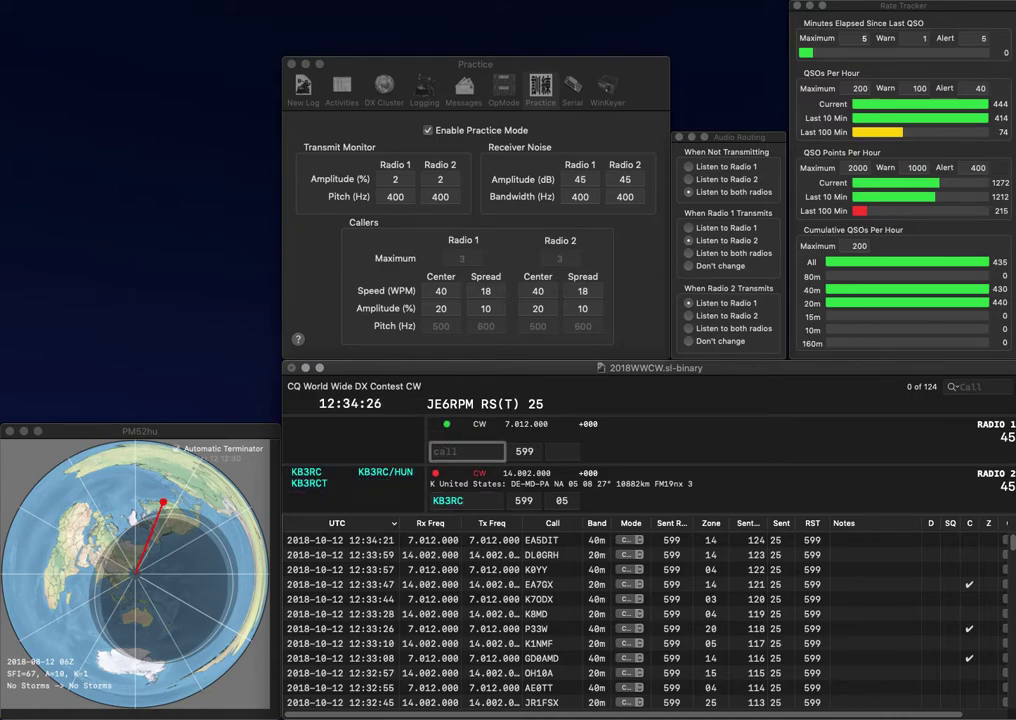
{"action": "type", "text": "CEK"}
{"action": "key", "text": "BackSpace"}
{"action": "type", "text": "L"}
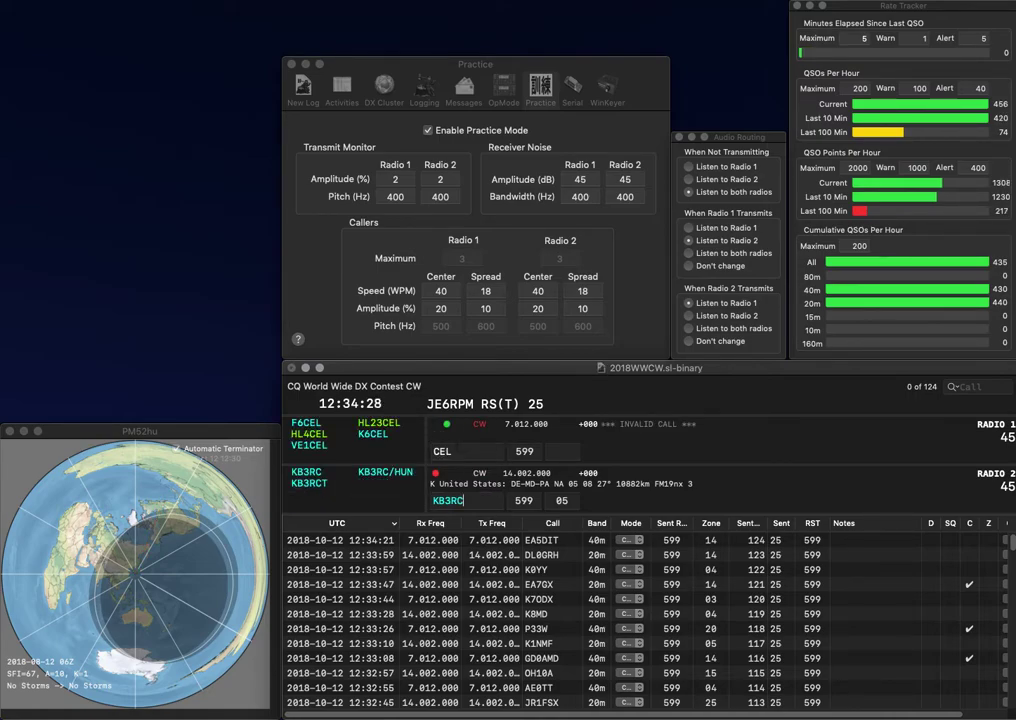
{"action": "key", "text": "Return"}
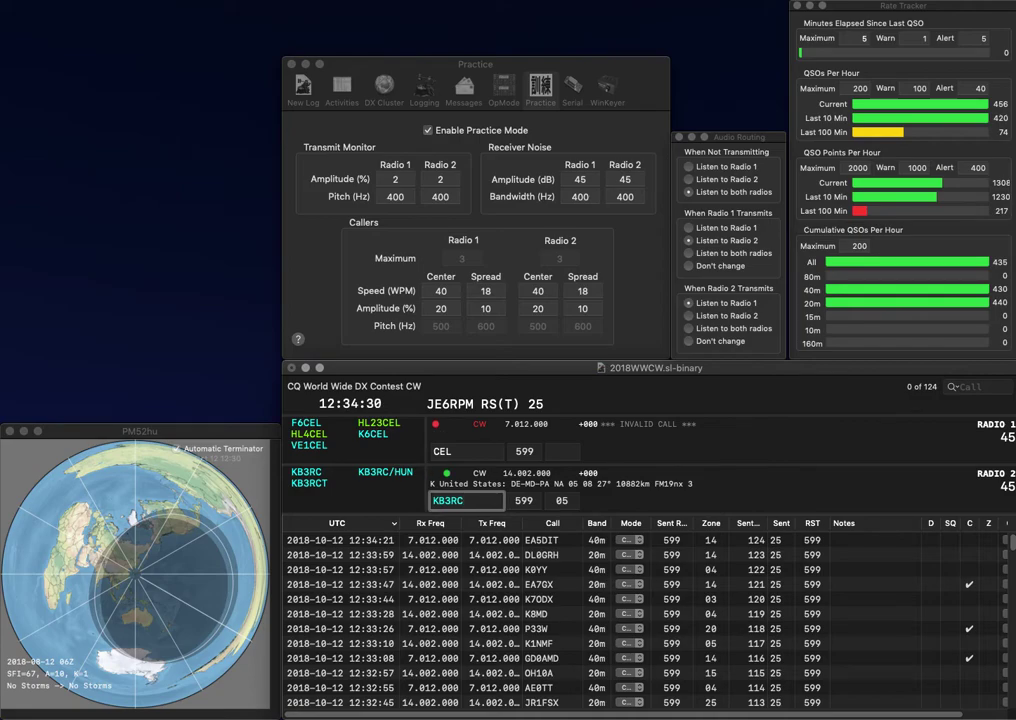
{"action": "key", "text": "Return"}
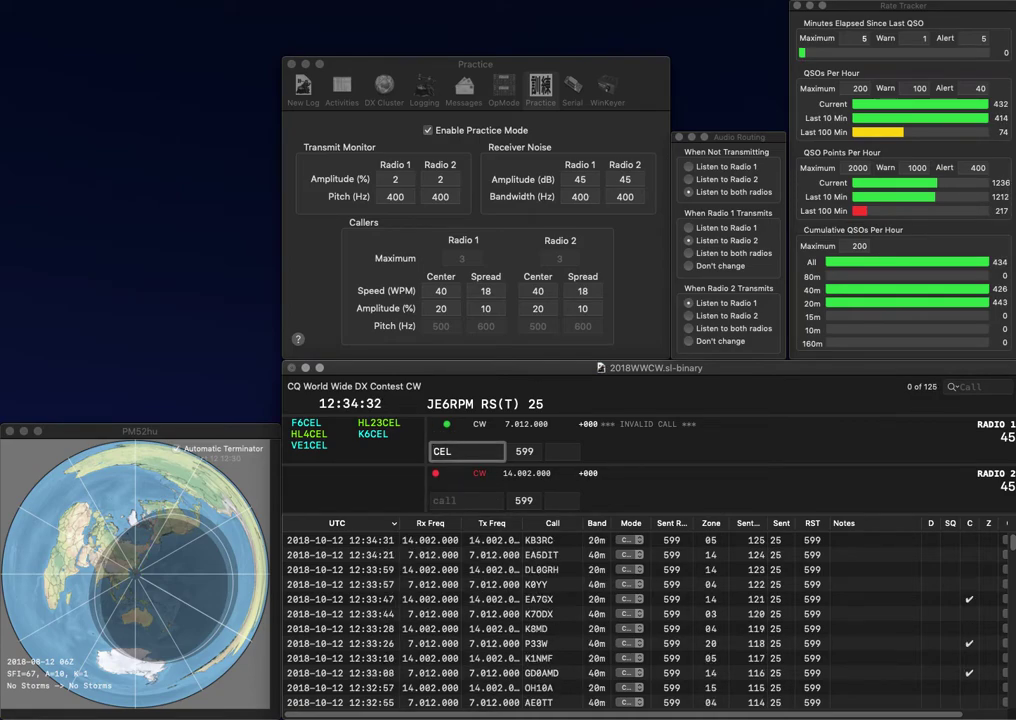
- Correct the Radio 1 call to SM7CIL and log it, while starting the Radio 2 call with J
{"action": "type", "text": "SM7"}
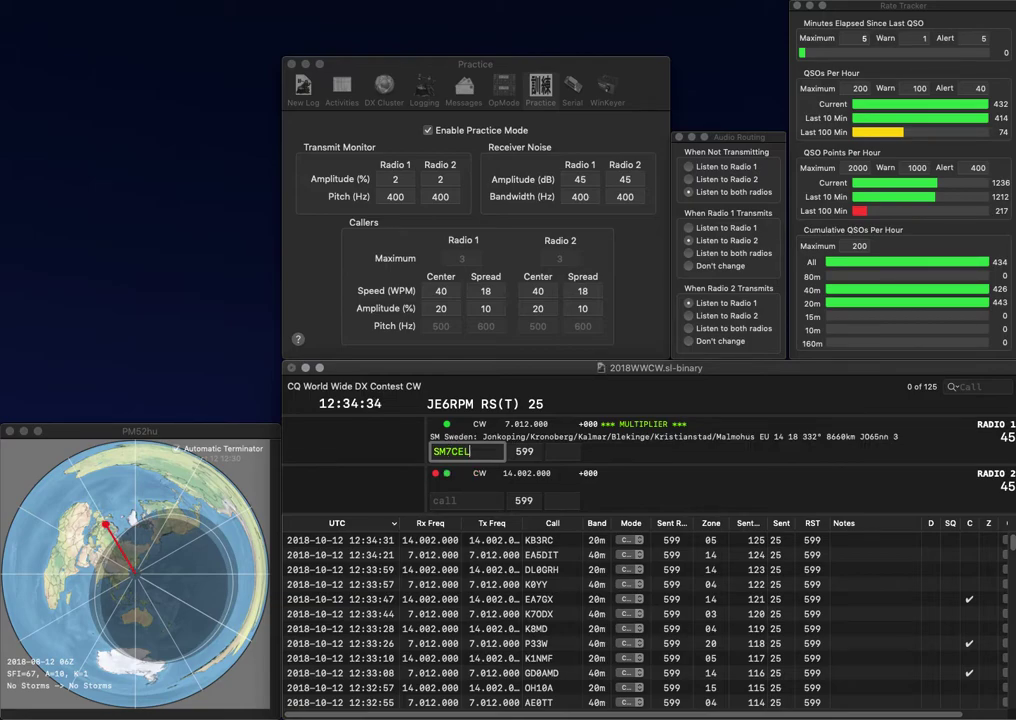
{"action": "key", "text": "BackSpace"}
{"action": "type", "text": "I"}
{"action": "key", "text": "Return"}
{"action": "type", "text": "J"}
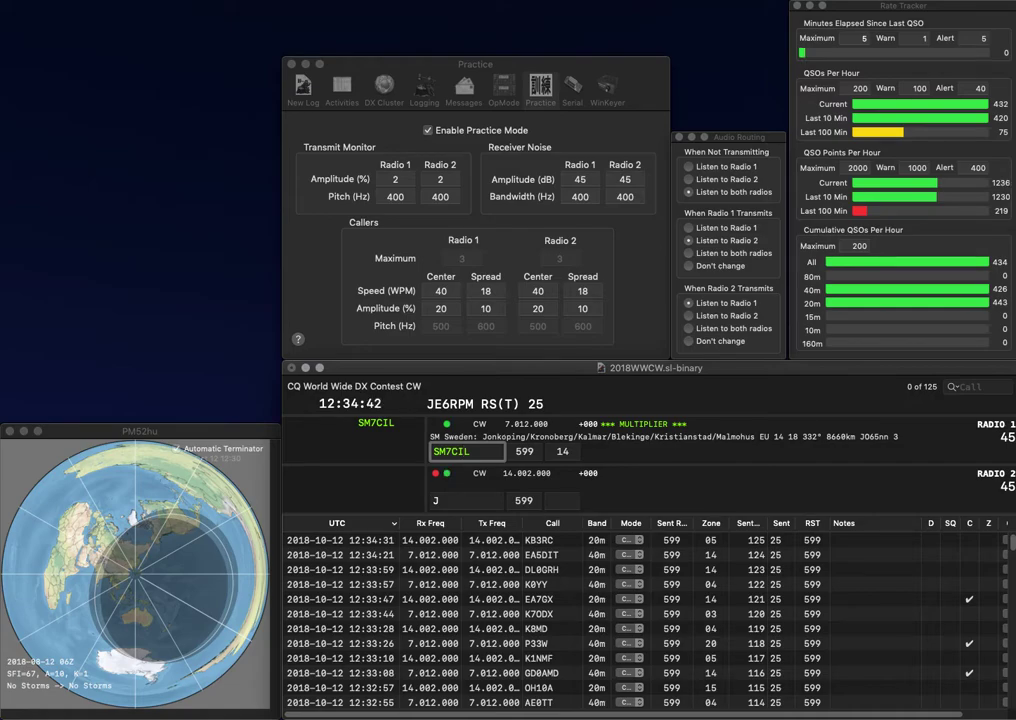
{"action": "key", "text": "Return"}
{"action": "type", "text": "UA1"}
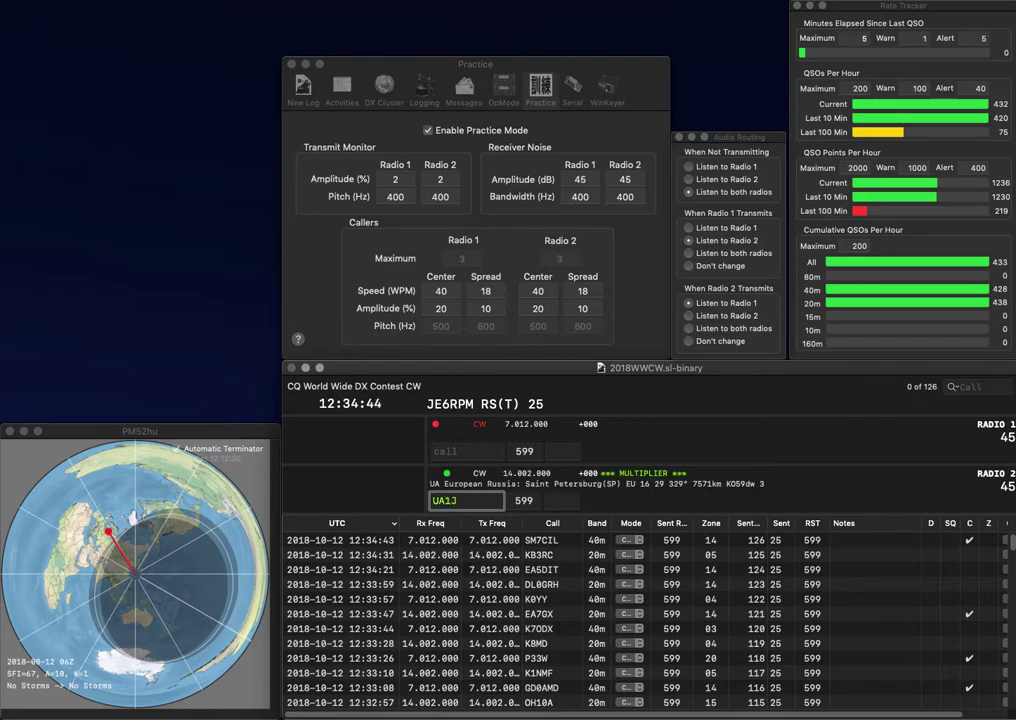
{"action": "type", "text": "A"}
{"action": "key", "text": "Return"}
{"action": "type", "text": "2C"}
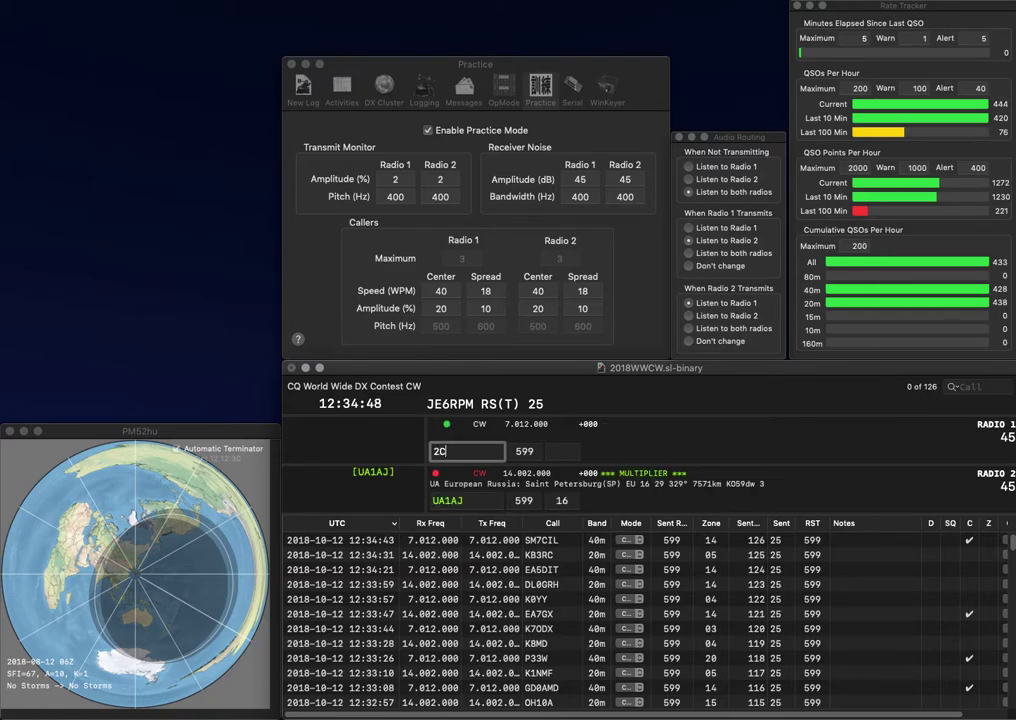
{"action": "type", "text": "JS"}
{"action": "key", "text": "Home"}
{"action": "type", "text": "WA"}
{"action": "key", "text": "Return"}
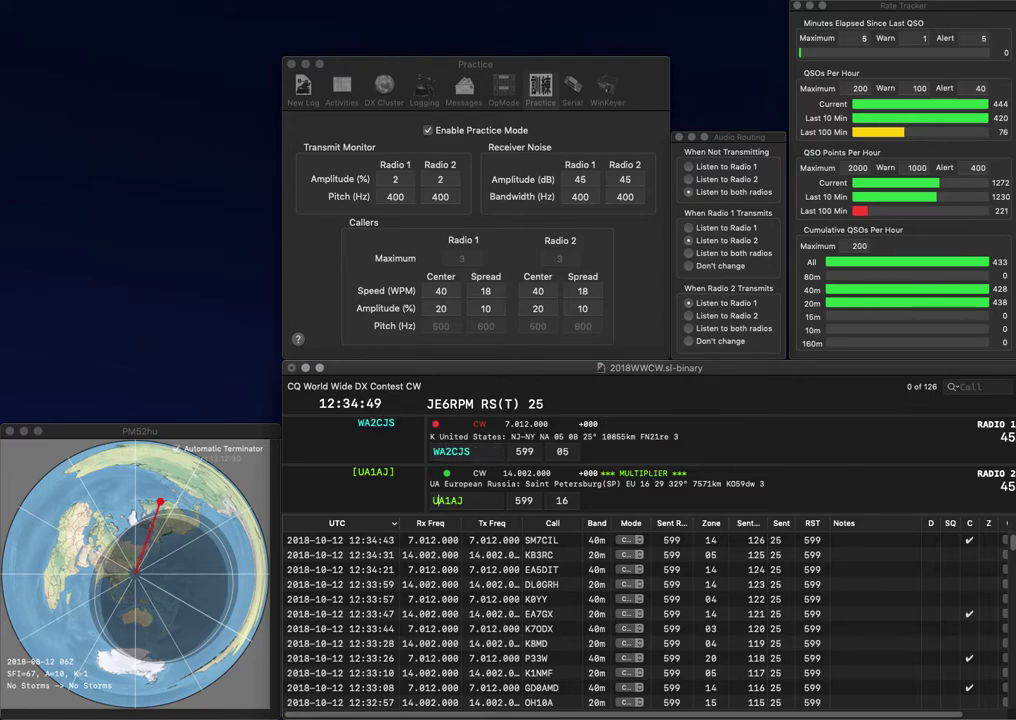
{"action": "key", "text": "Return"}
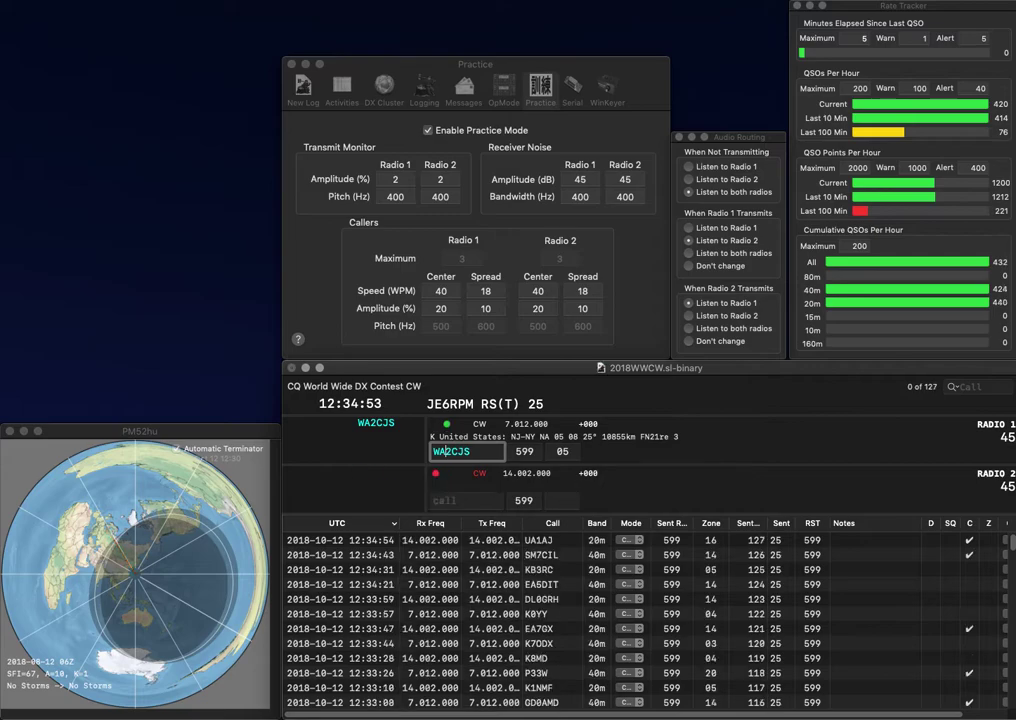
{"action": "key", "text": "Return"}
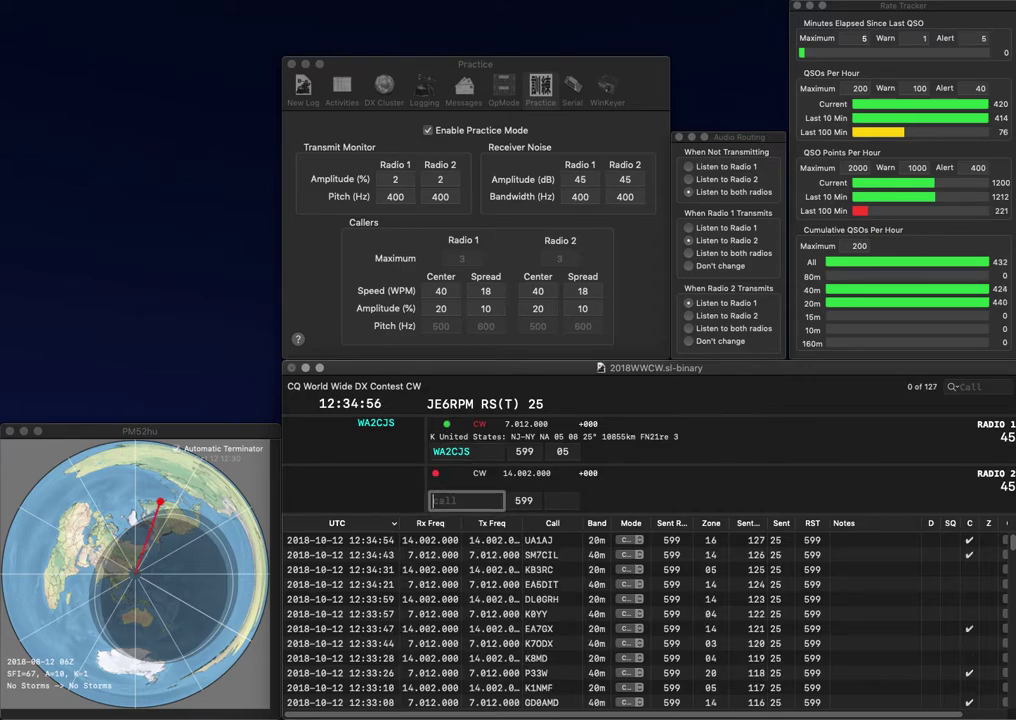
- Enter the calls CB3R on Radio 2 and RU1AF on Radio 1, and log both contacts
{"action": "type", "text": "CB3R"}
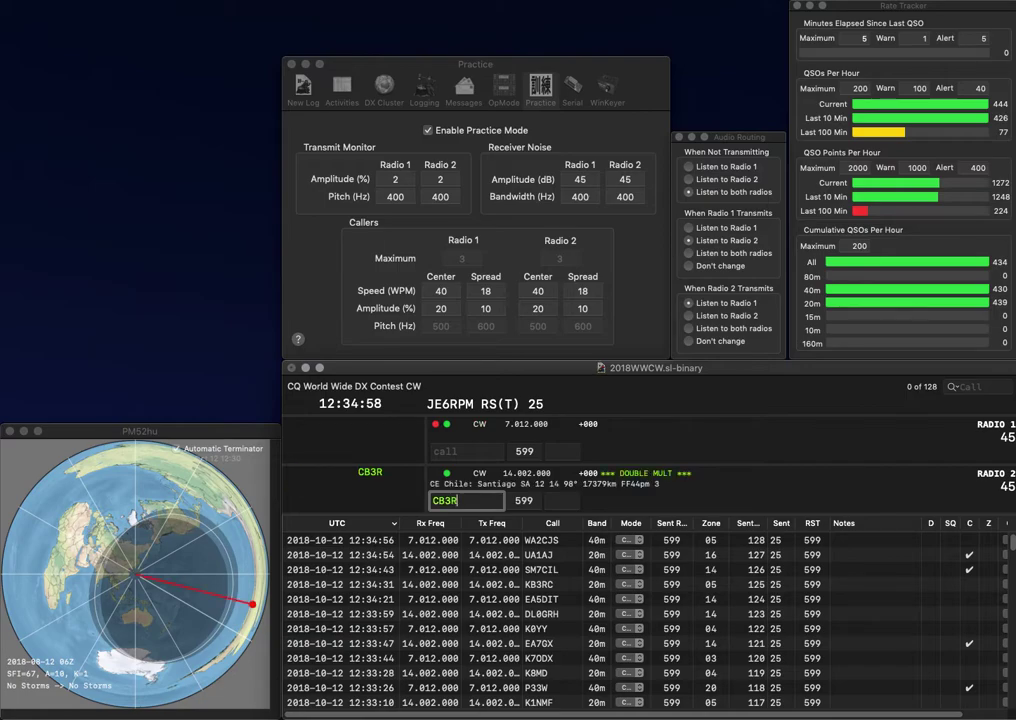
{"action": "key", "text": "Return"}
{"action": "type", "text": "1AV"}
{"action": "key", "text": "BackSpace"}
{"action": "type", "text": "F"}
{"action": "key", "text": "Home"}
{"action": "type", "text": "R"}
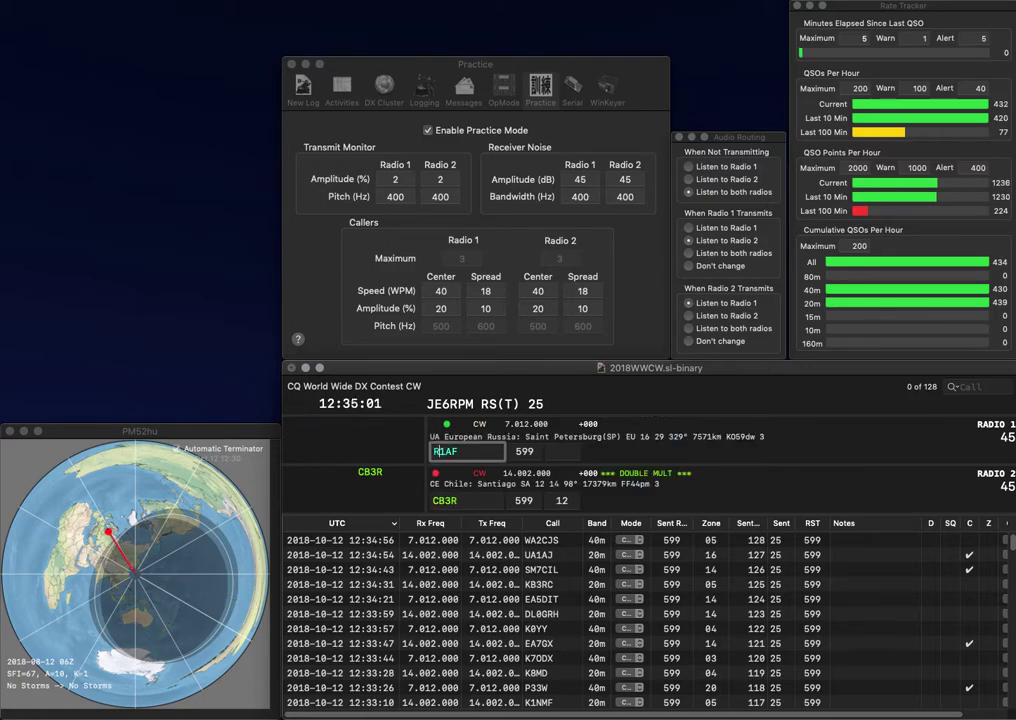
{"action": "type", "text": "U"}
{"action": "key", "text": "Return"}
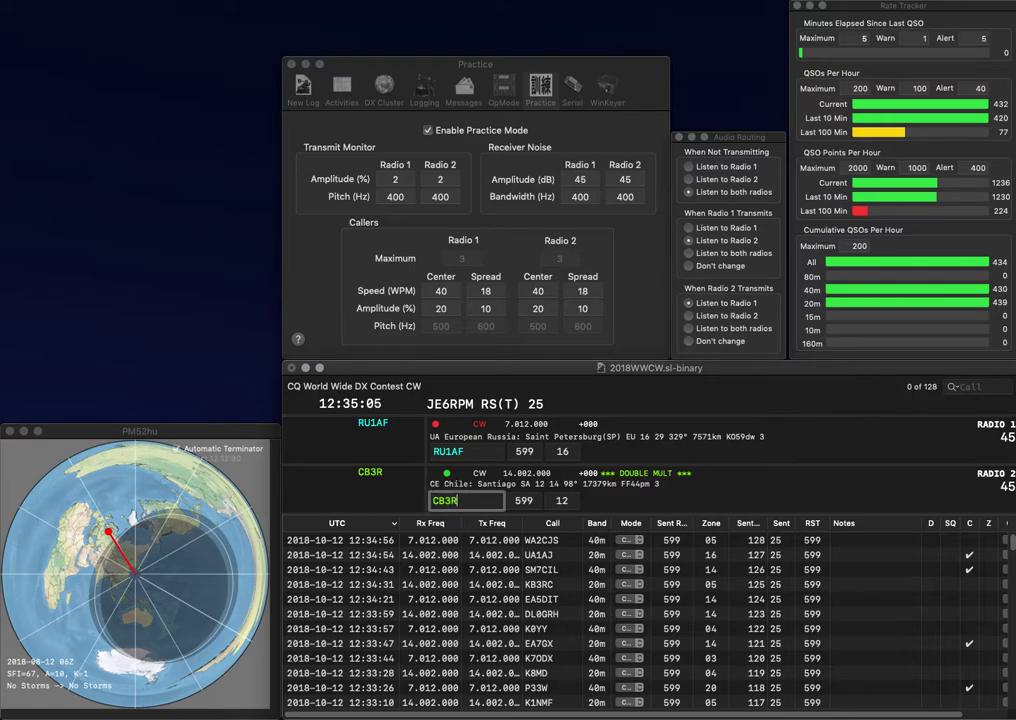
{"action": "key", "text": "Return"}
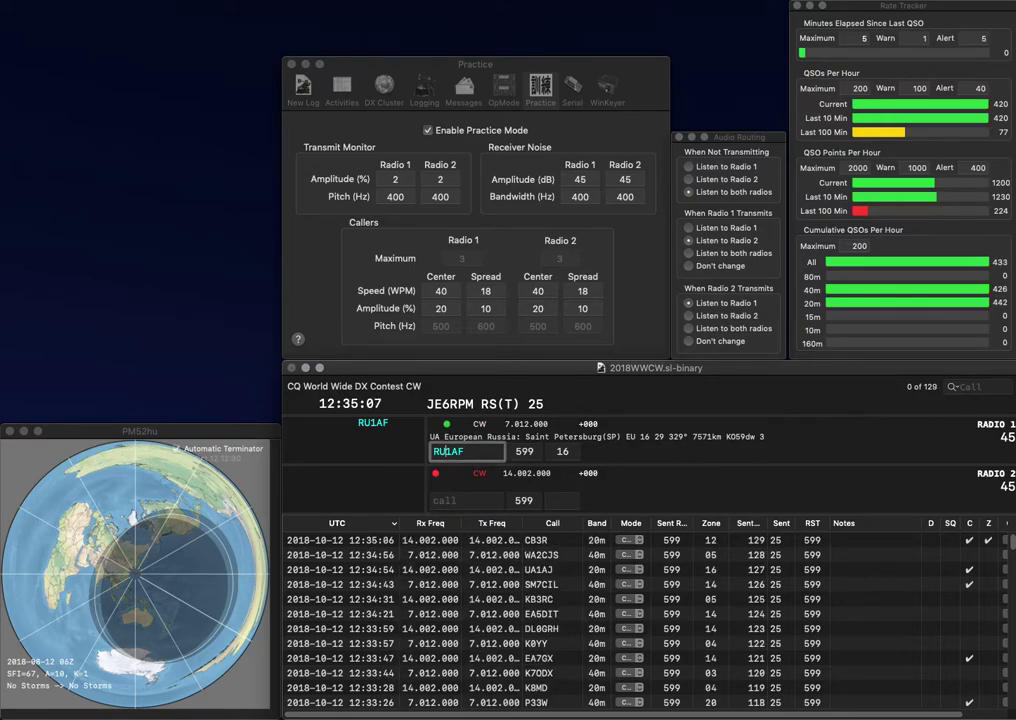
{"action": "key", "text": "Return"}
{"action": "type", "text": "N"}
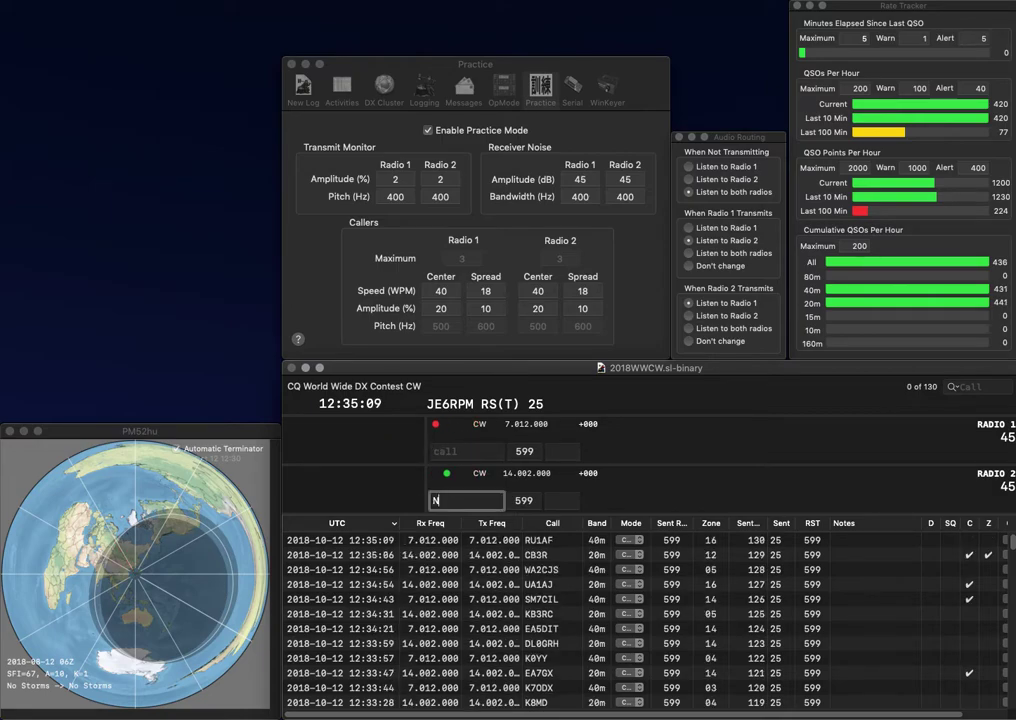
{"action": "key", "text": "BackSpace"}
{"action": "type", "text": "OK1D"}
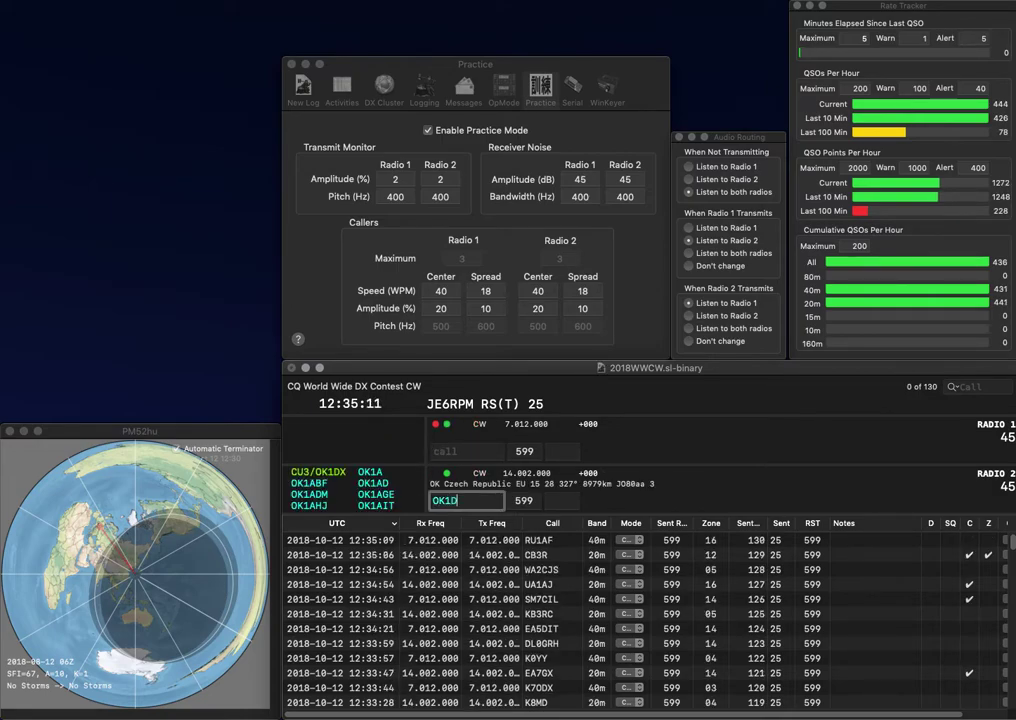
{"action": "type", "text": "CF"}
{"action": "key", "text": "Return"}
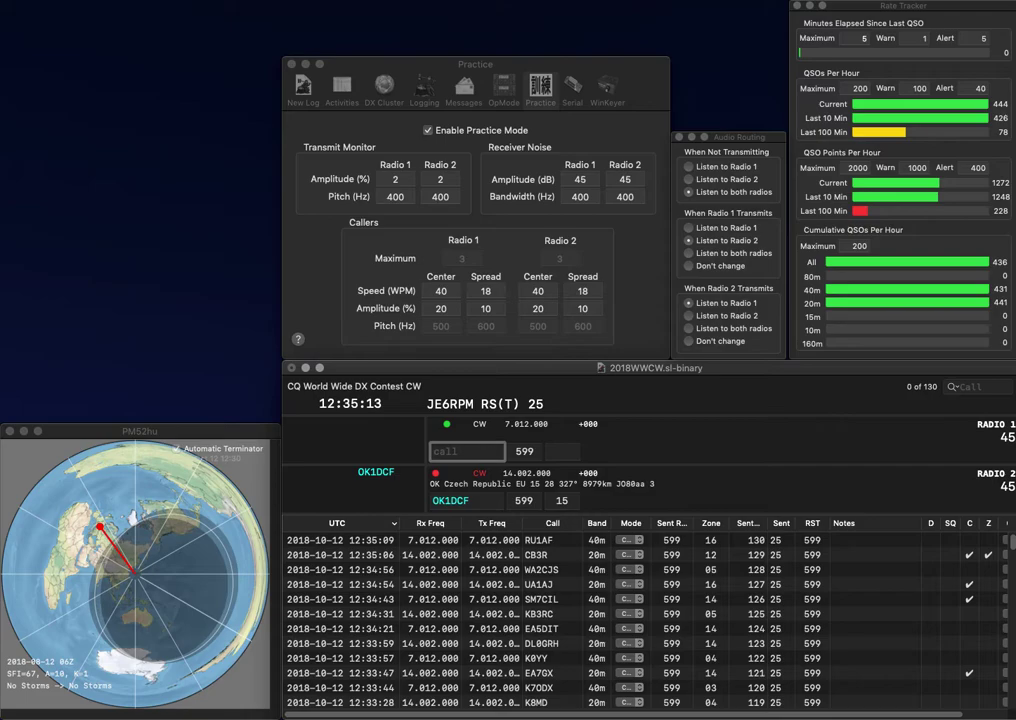
{"action": "type", "text": "AR"}
{"action": "key", "text": "Return"}
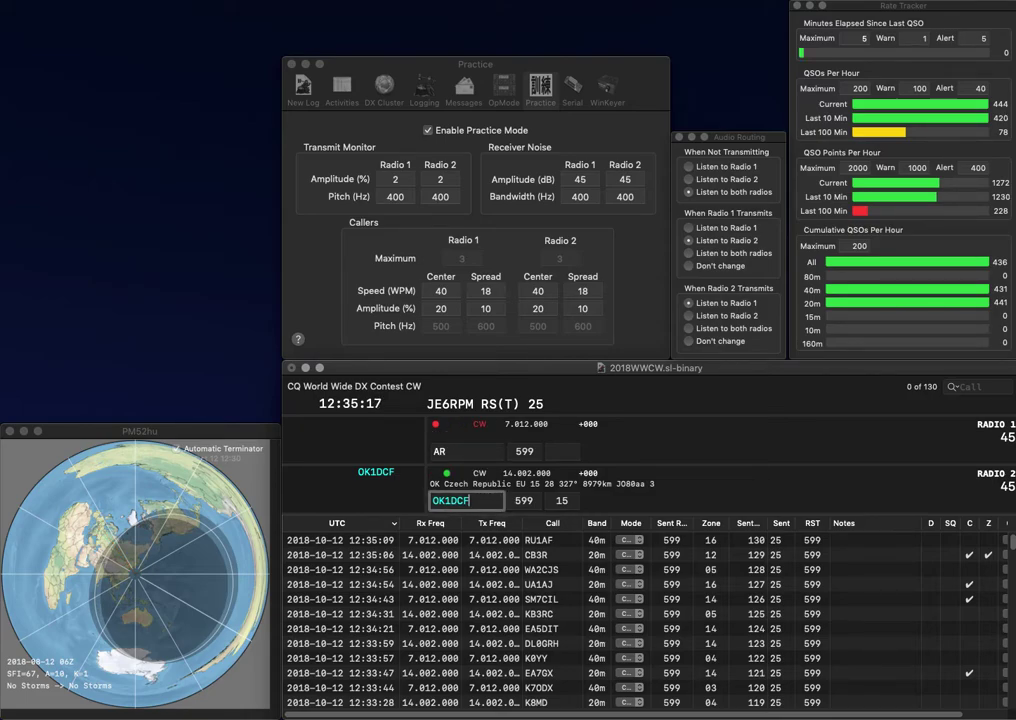
{"action": "key", "text": "Return"}
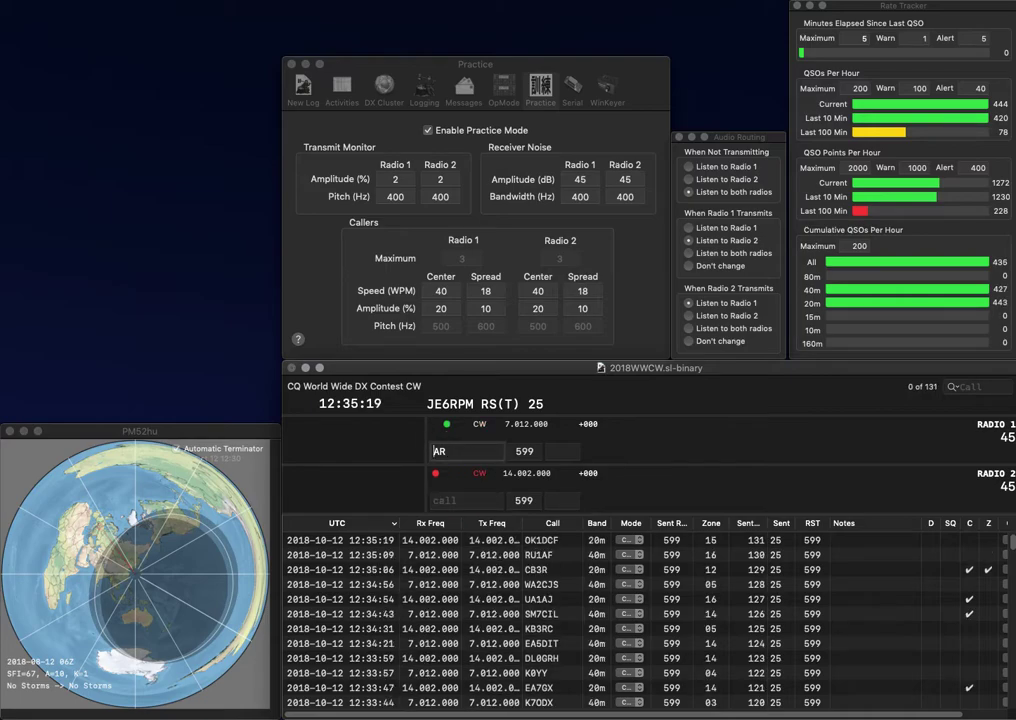
{"action": "type", "text": "W4CAR"}
{"action": "key", "text": "Return"}
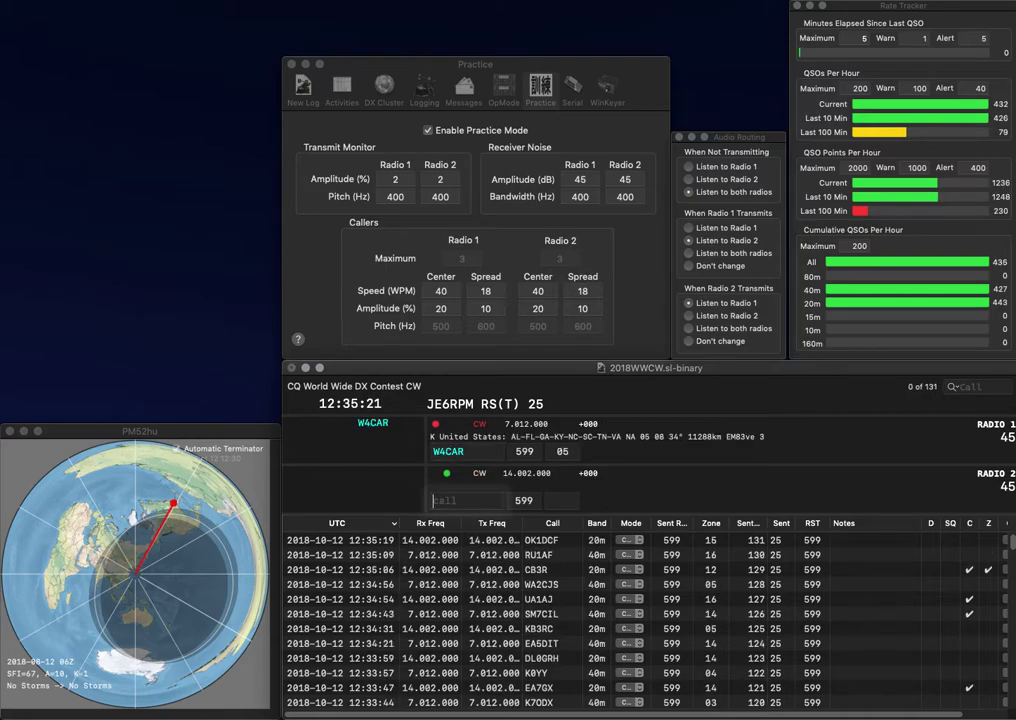
{"action": "type", "text": "N1UJ"}
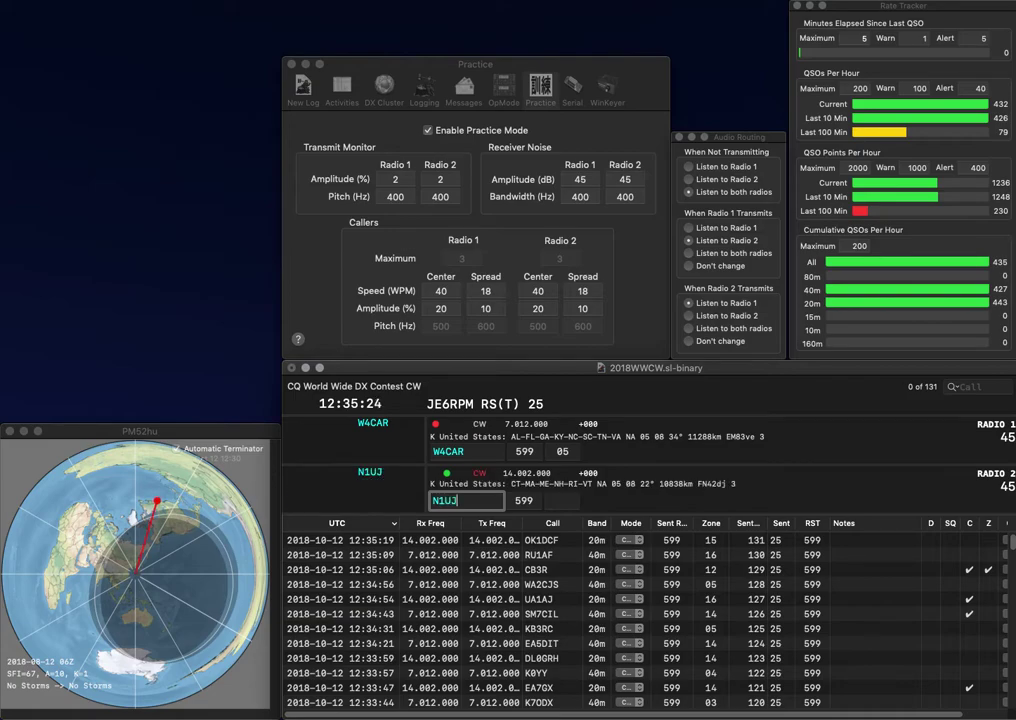
{"action": "key", "text": "Return"}
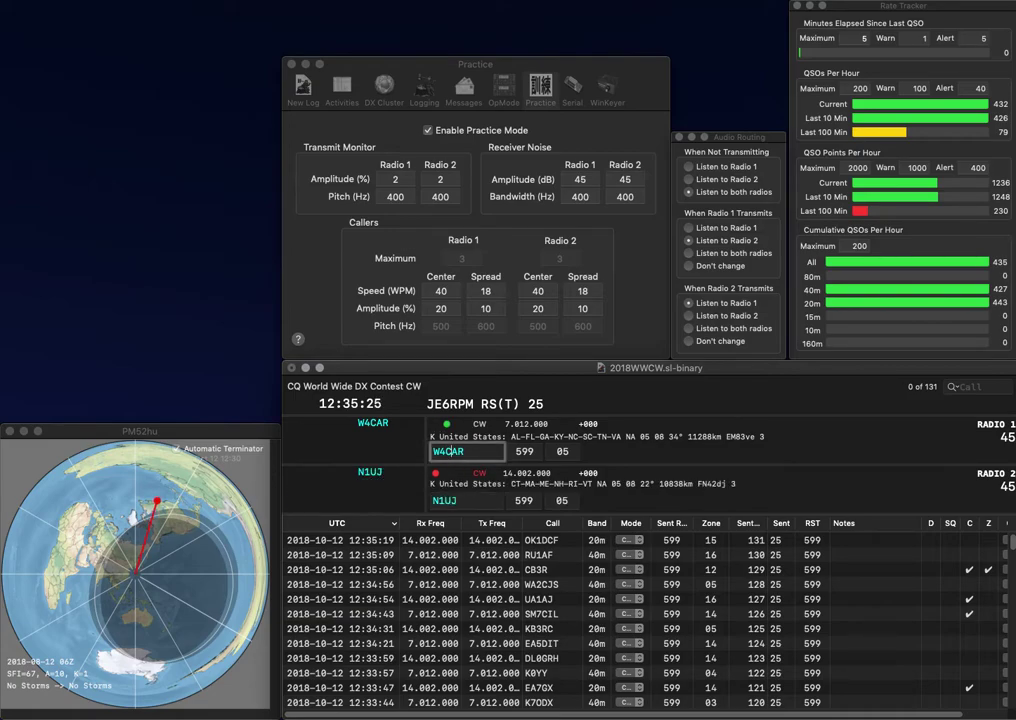
{"action": "key", "text": "Return"}
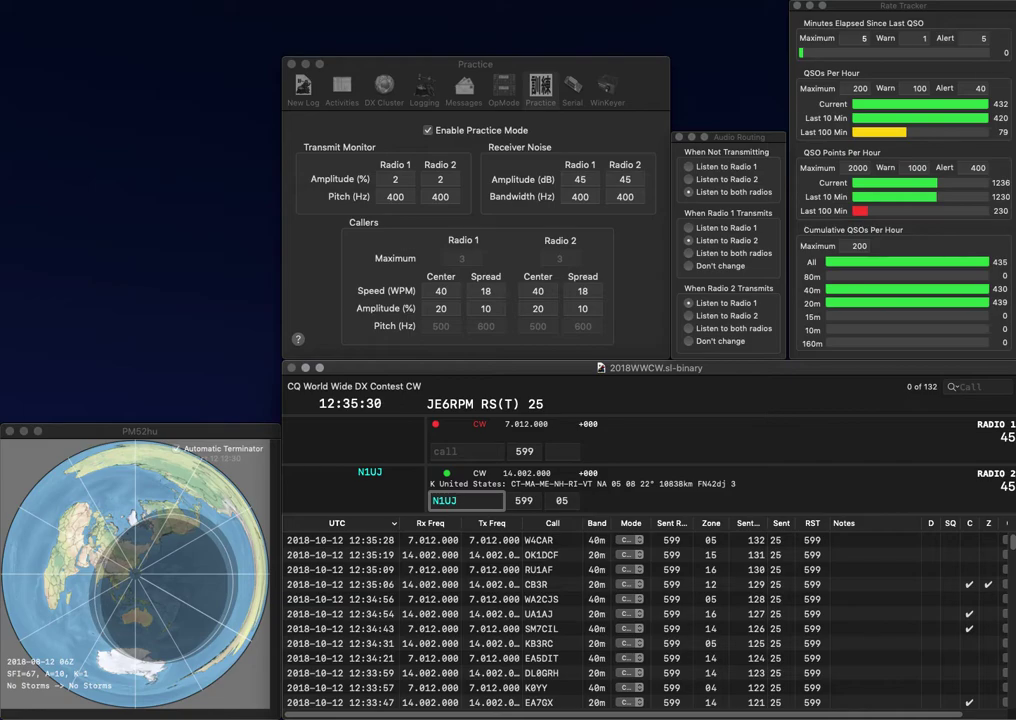
{"action": "key", "text": "Return"}
{"action": "type", "text": "M1EN4HB"}
{"action": "key", "text": "Return"}
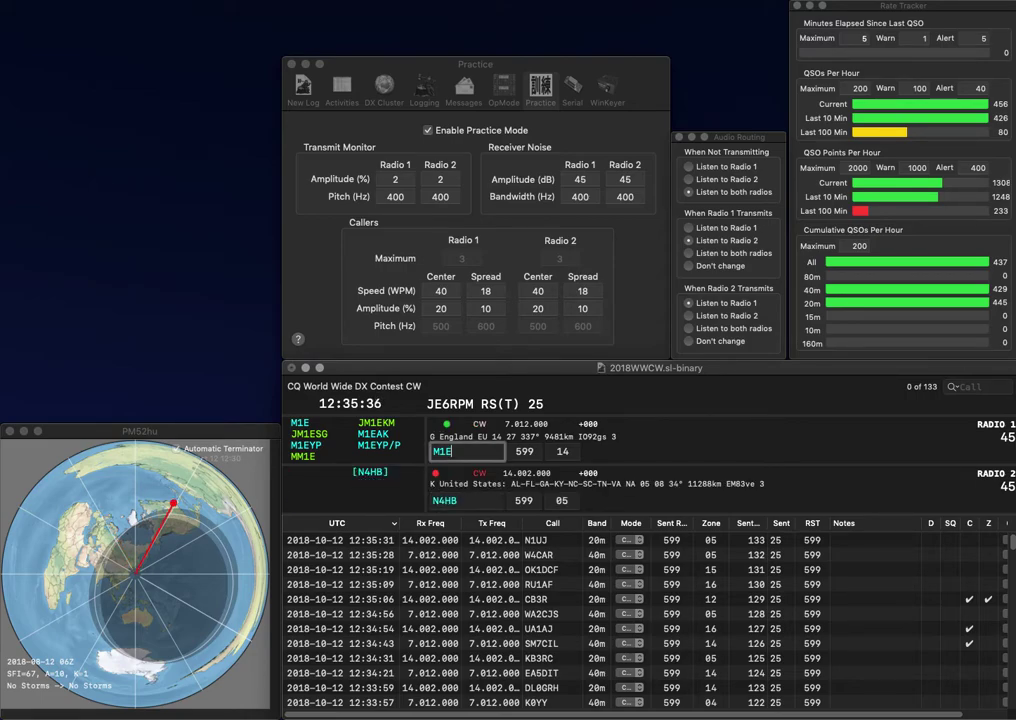
{"action": "key", "text": "Return"}
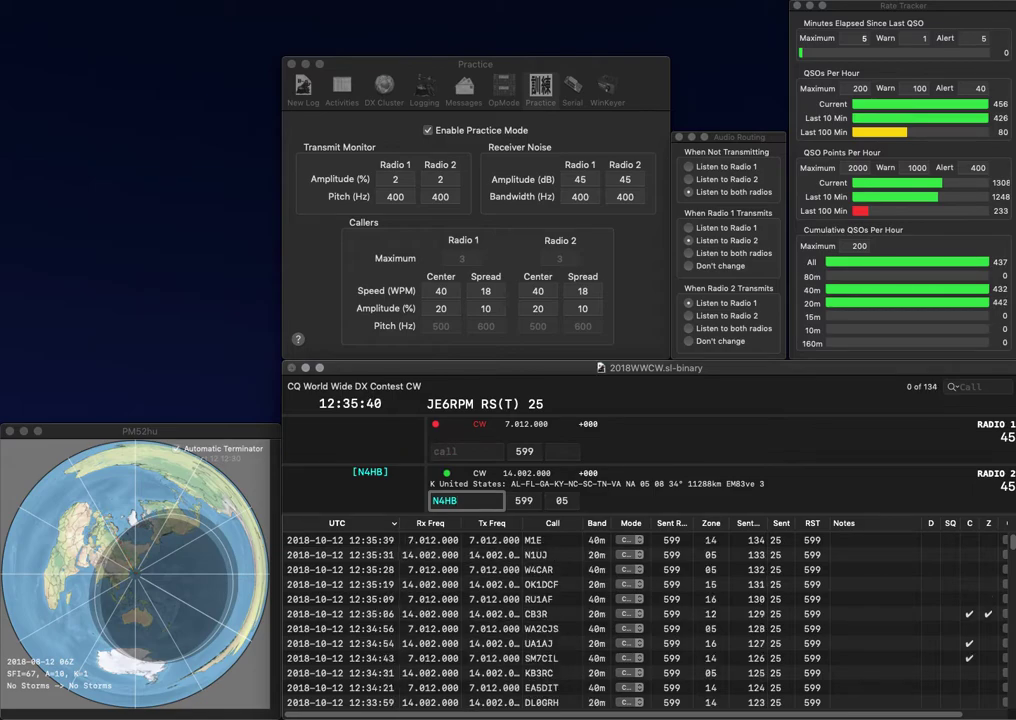
{"action": "key", "text": "Return"}
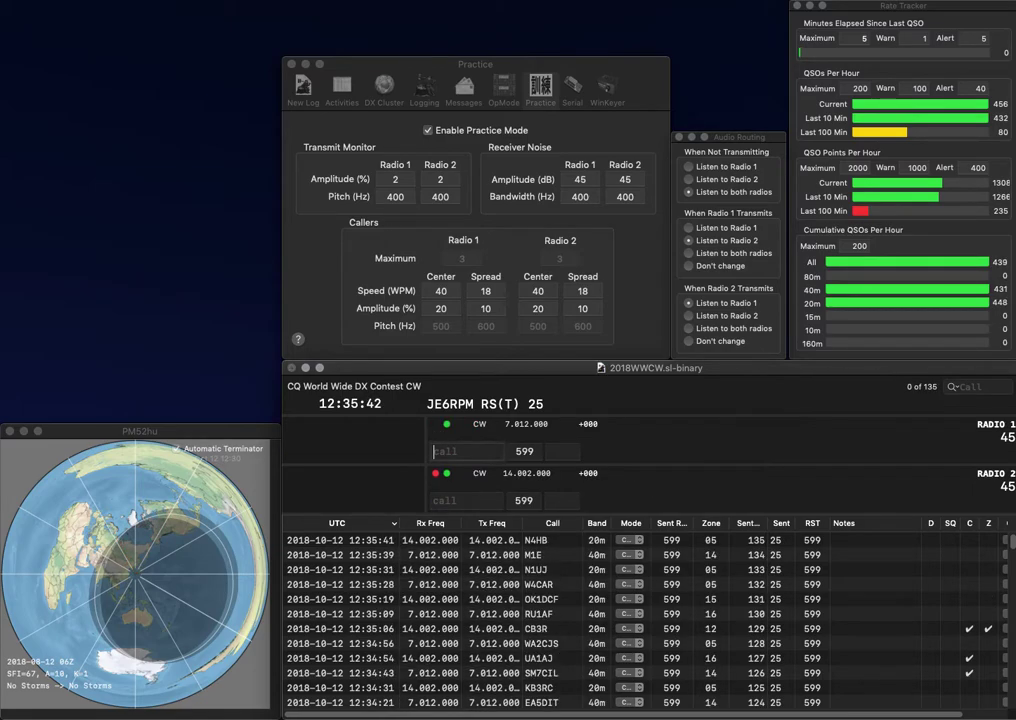
{"action": "type", "text": "KP3"}
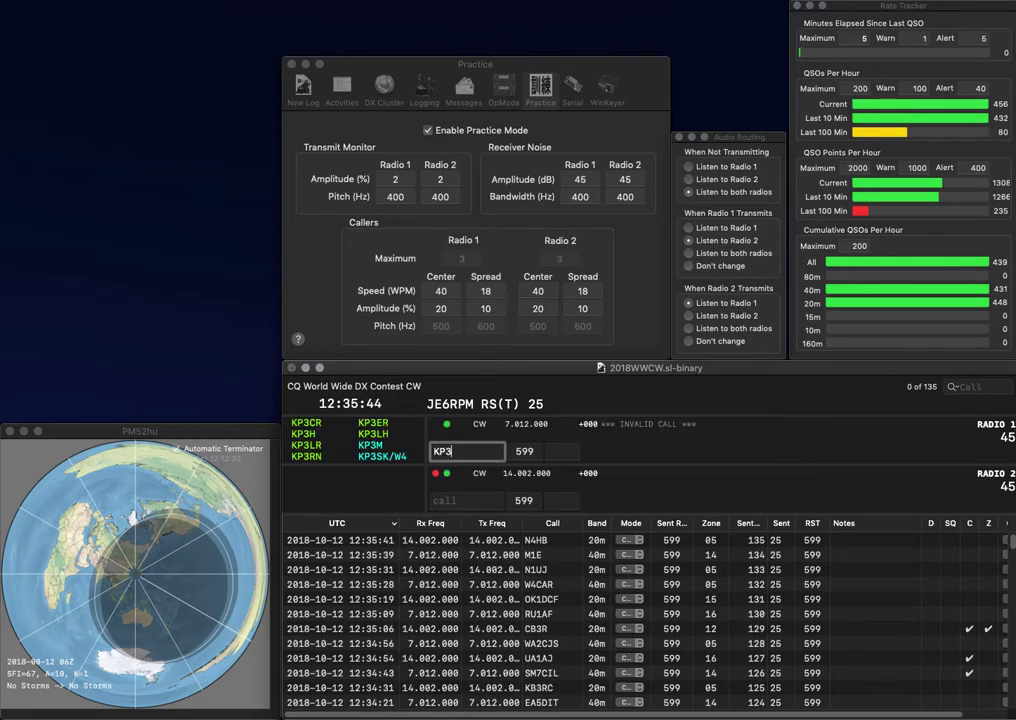
{"action": "type", "text": "TF"}
{"action": "key", "text": "Return"}
{"action": "type", "text": "DK0JA"}
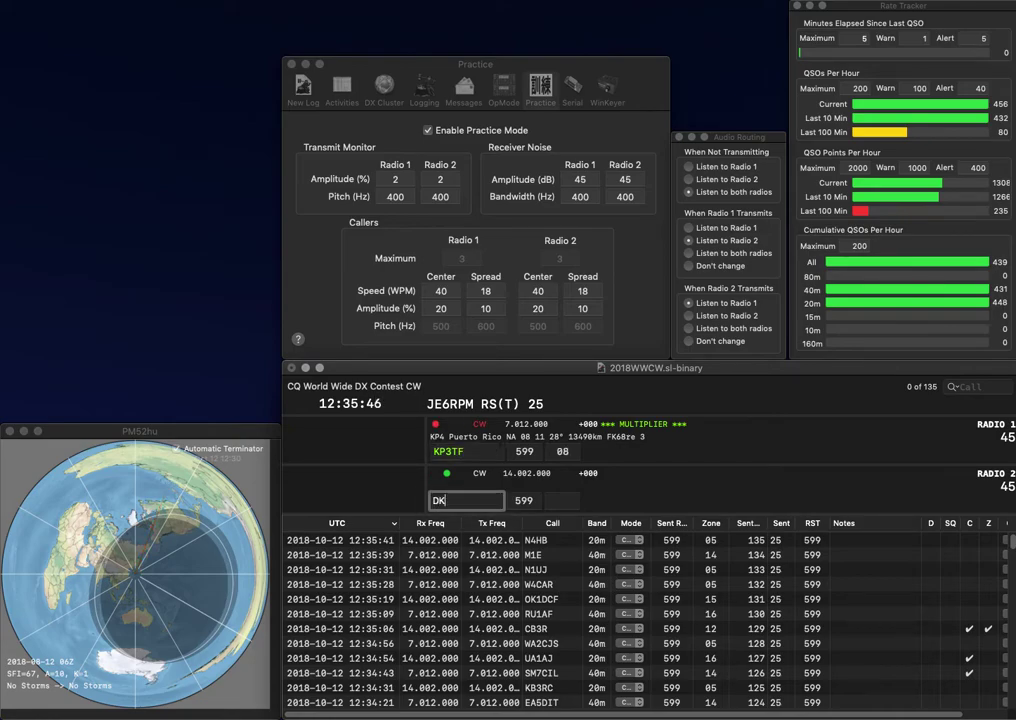
{"action": "key", "text": "Return"}
{"action": "key", "text": "Left"}
{"action": "key", "text": "Left"}
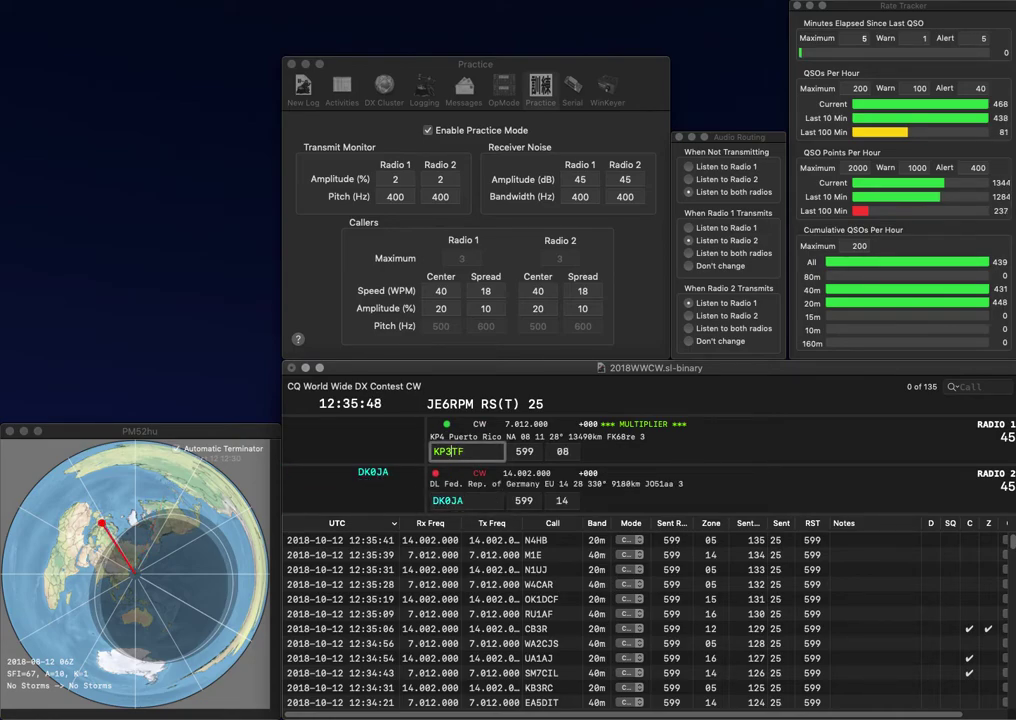
{"action": "key", "text": "BackSpace"}
{"action": "type", "text": "4"}
{"action": "key", "text": "Return"}
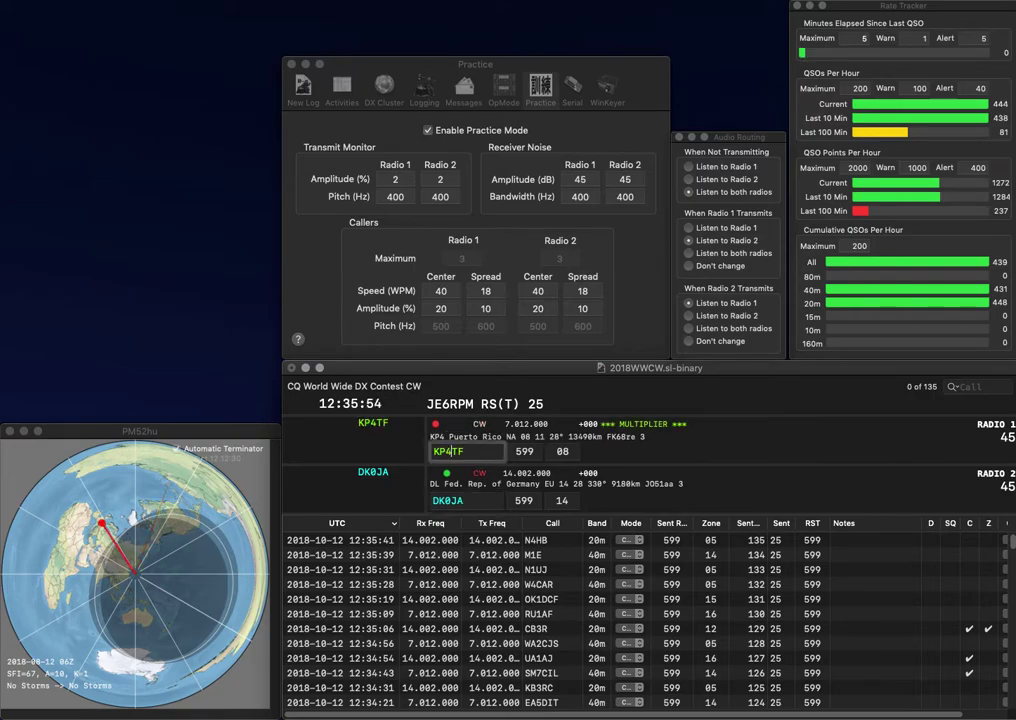
{"action": "key", "text": "Return"}
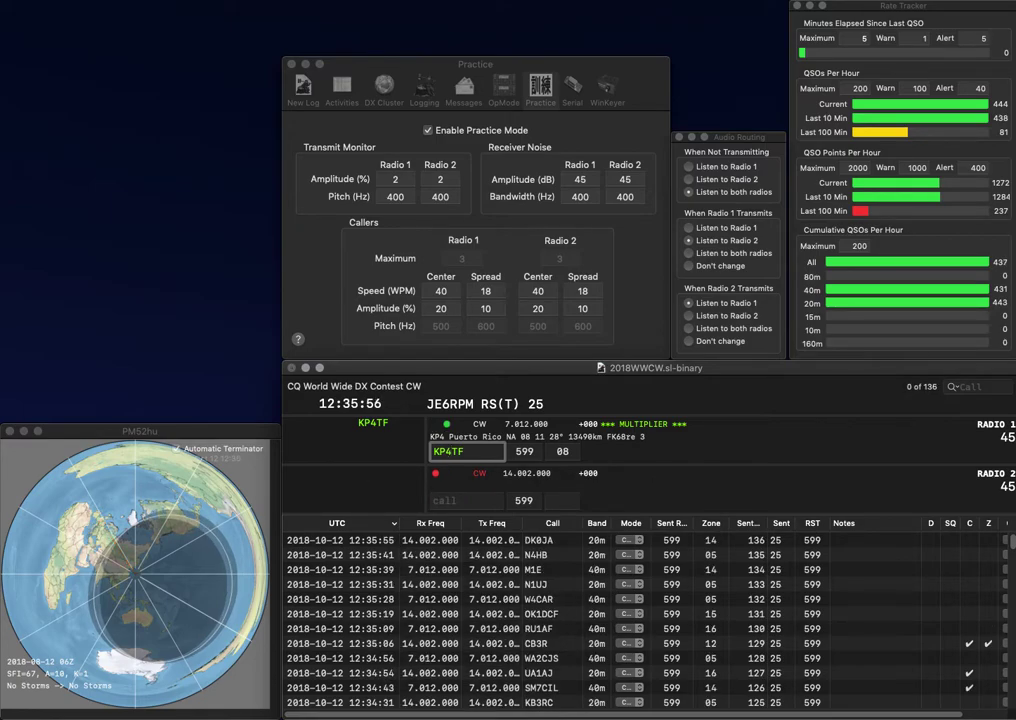
{"action": "key", "text": "Return"}
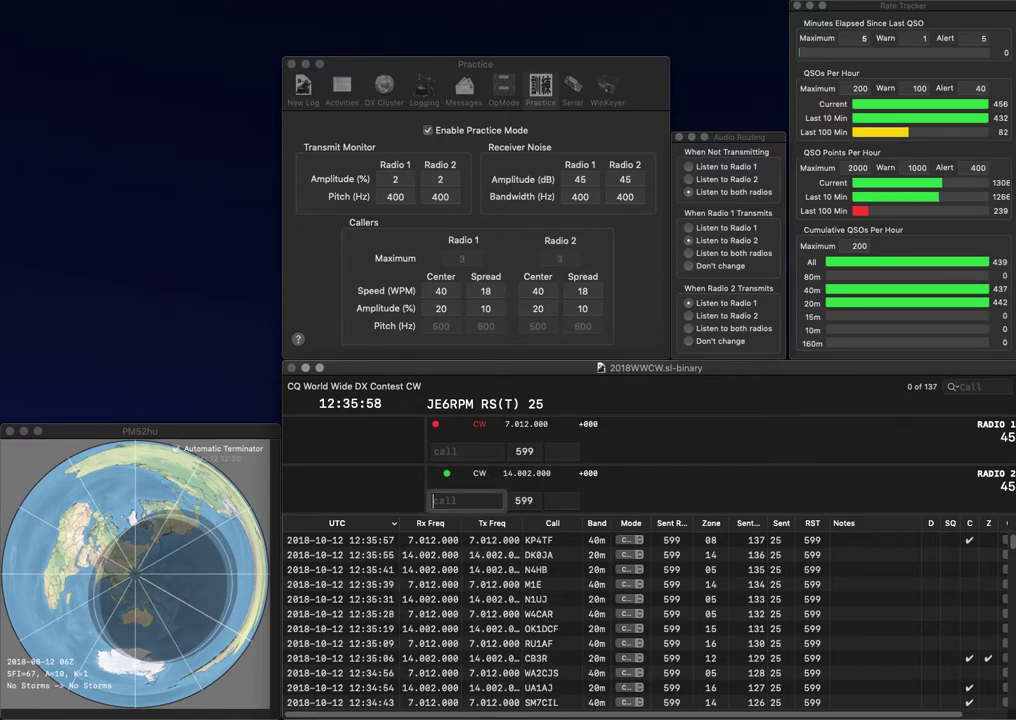
- Send the partially copied calls DU on Radio 2 and 3SN on Radio 1
{"action": "type", "text": "DU"}
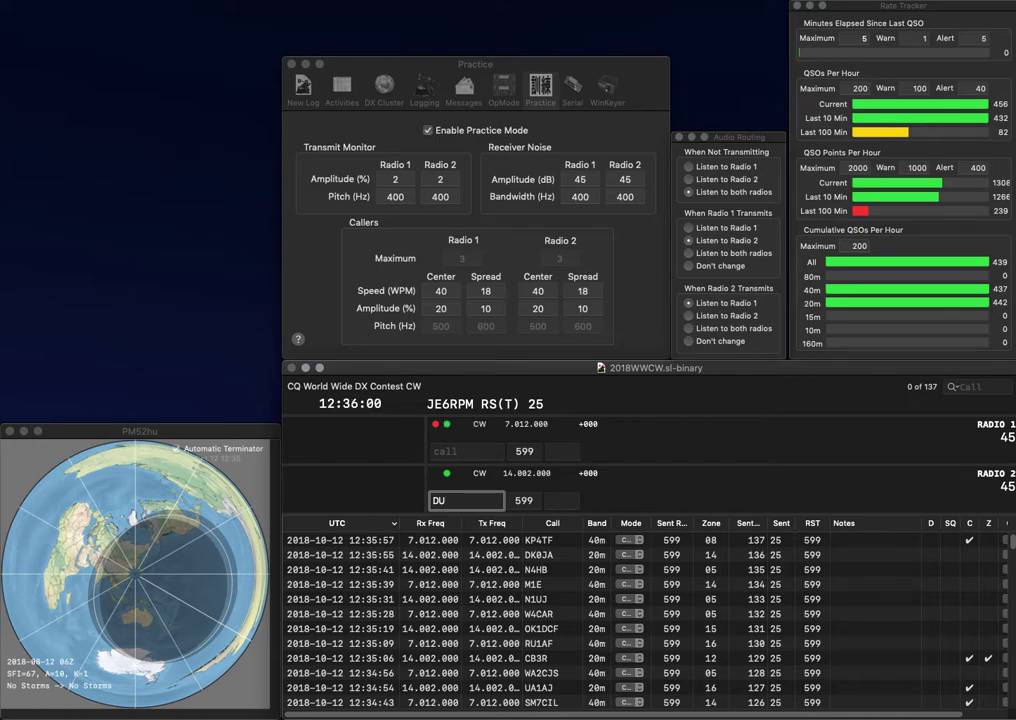
{"action": "key", "text": "Return"}
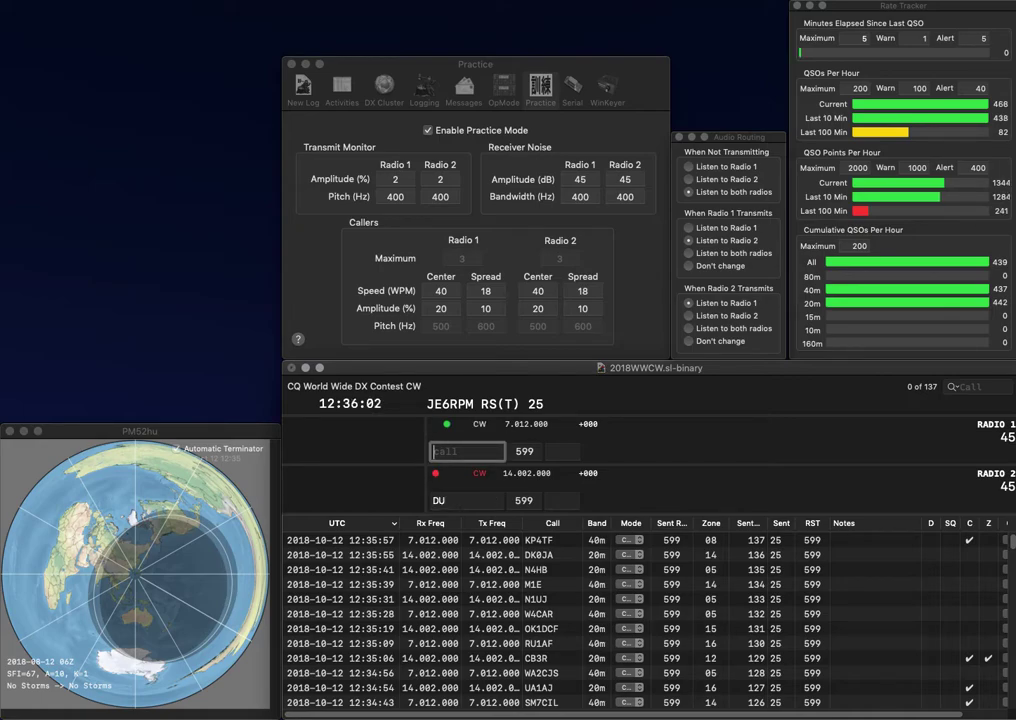
{"action": "type", "text": "3SN"}
{"action": "key", "text": "Return"}
- Complete the Radio 2 call as DU7DRU and send it
{"action": "type", "text": "D"}
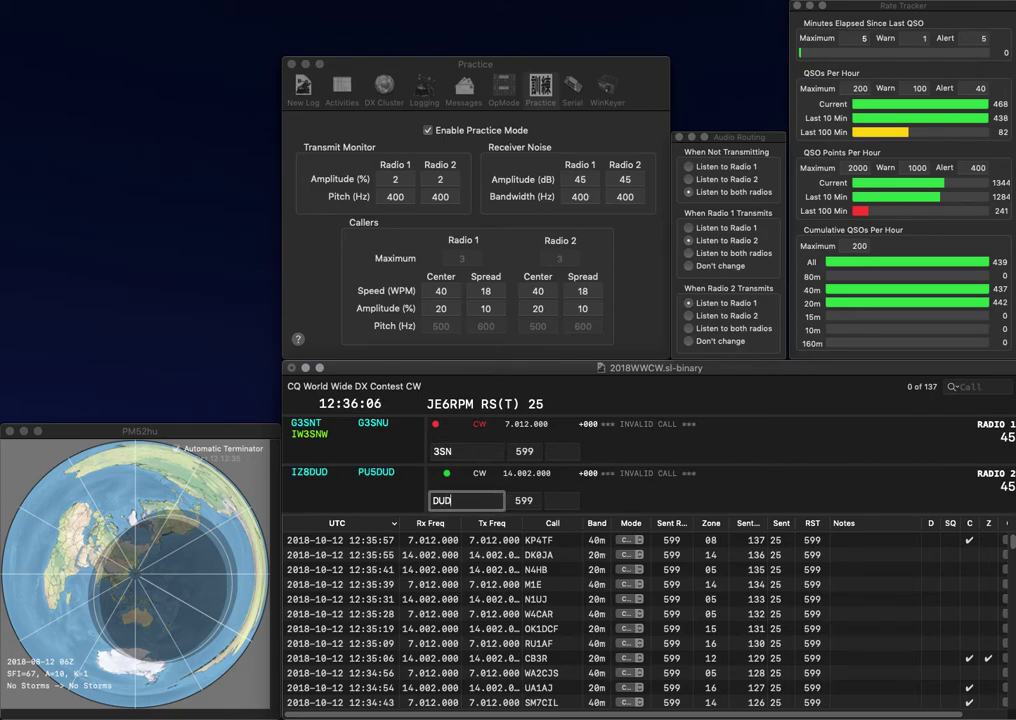
{"action": "type", "text": "RU"}
{"action": "key", "text": "Left"}
{"action": "key", "text": "Left"}
{"action": "key", "text": "Left"}
{"action": "type", "text": "?"}
{"action": "key", "text": "BackSpace"}
{"action": "type", "text": "7"}
{"action": "key", "text": "Return"}
- Complete the Radio 1 call as G3SNT and log the contacts on both radios
{"action": "key", "text": "Up"}
{"action": "key", "text": "Down"}
{"action": "type", "text": "T"}
{"action": "key", "text": "Up"}
{"action": "type", "text": "G"}
{"action": "key", "text": "Return"}
{"action": "key", "text": "Down"}
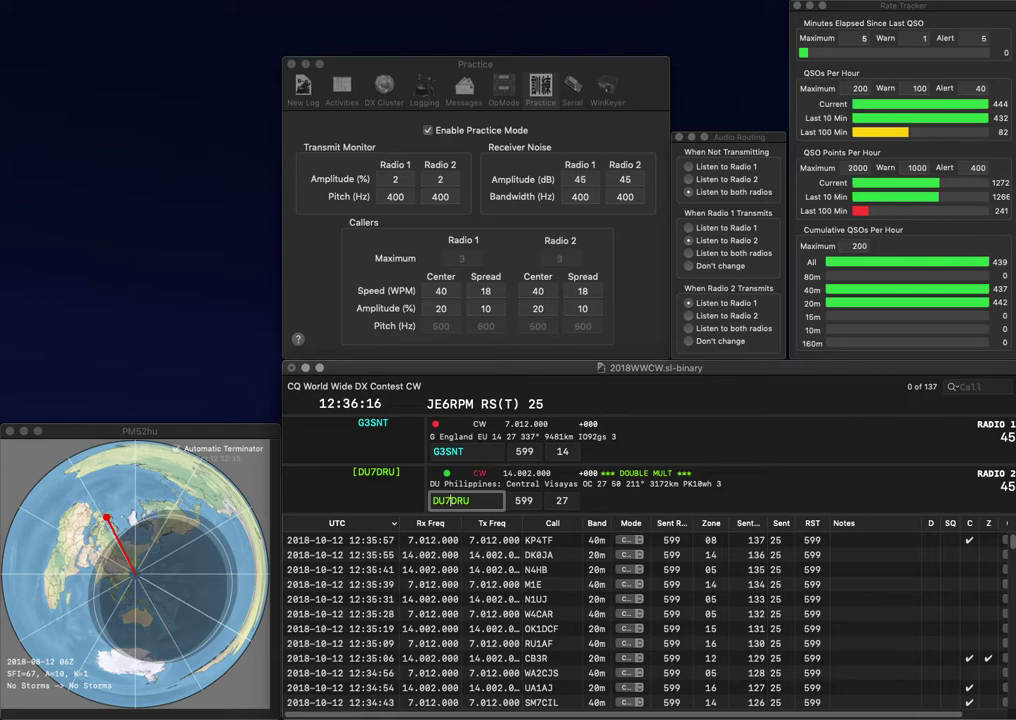
{"action": "key", "text": "Return"}
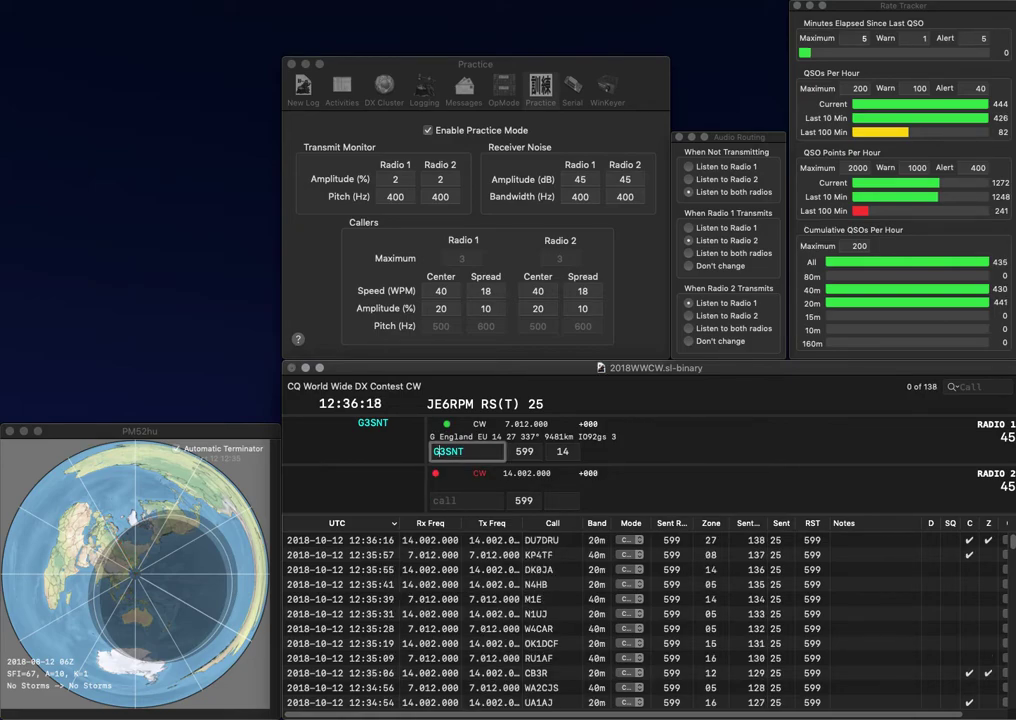
{"action": "key", "text": "Return"}
{"action": "type", "text": "V"}
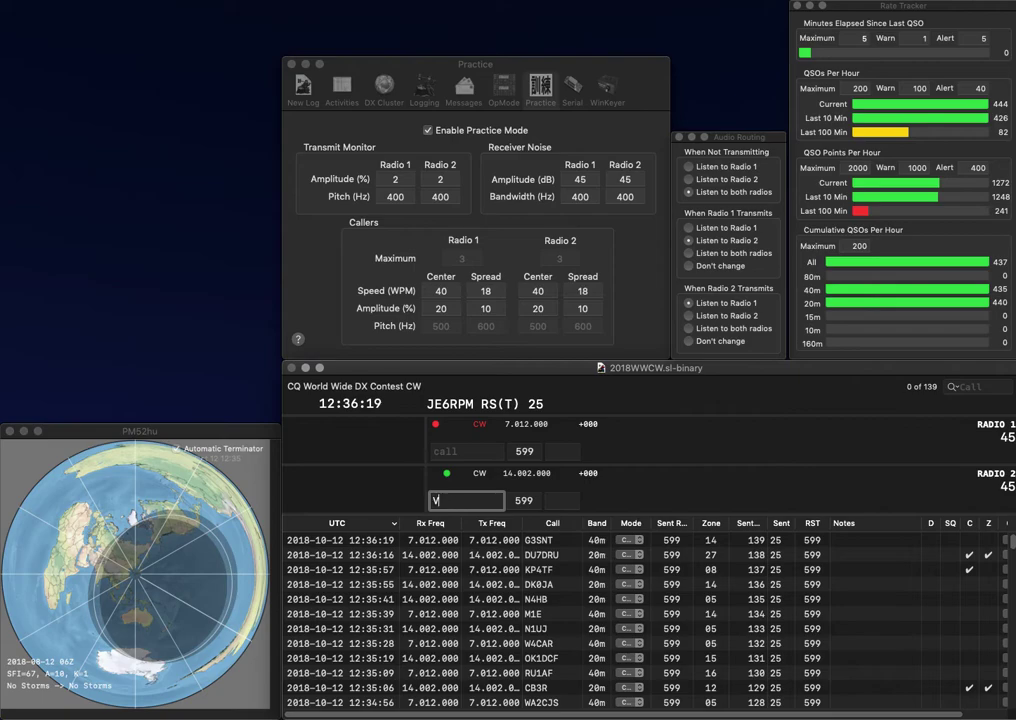
{"action": "type", "text": "E4DRK"}
{"action": "key", "text": "Return"}
{"action": "type", "text": "DG0ERS"}
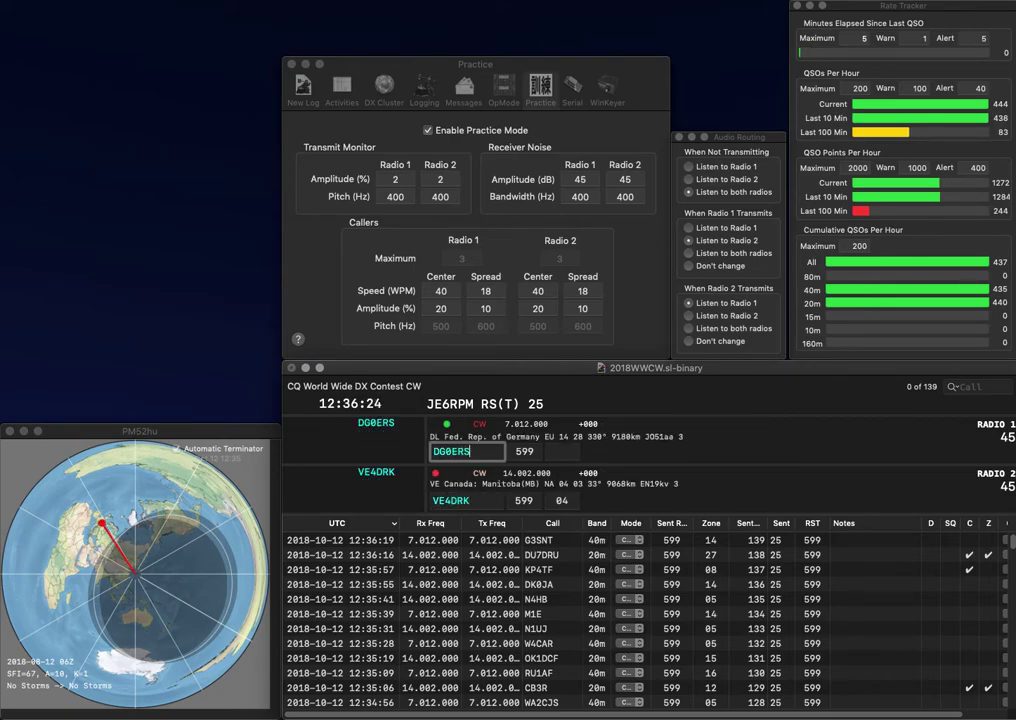
{"action": "key", "text": "Return"}
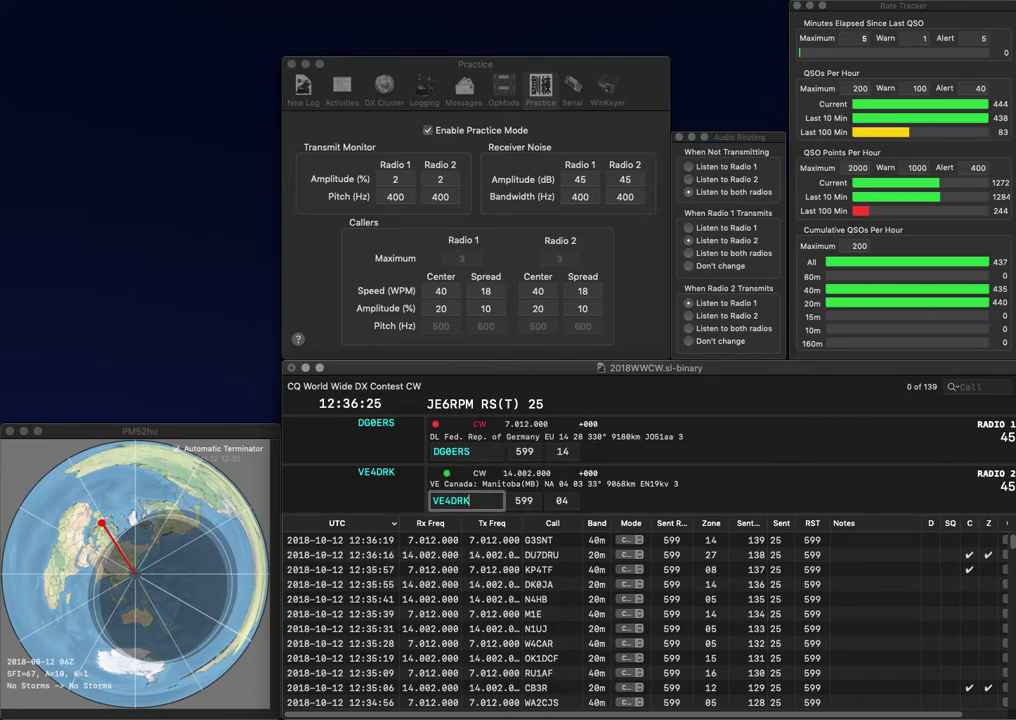
{"action": "key", "text": "Return"}
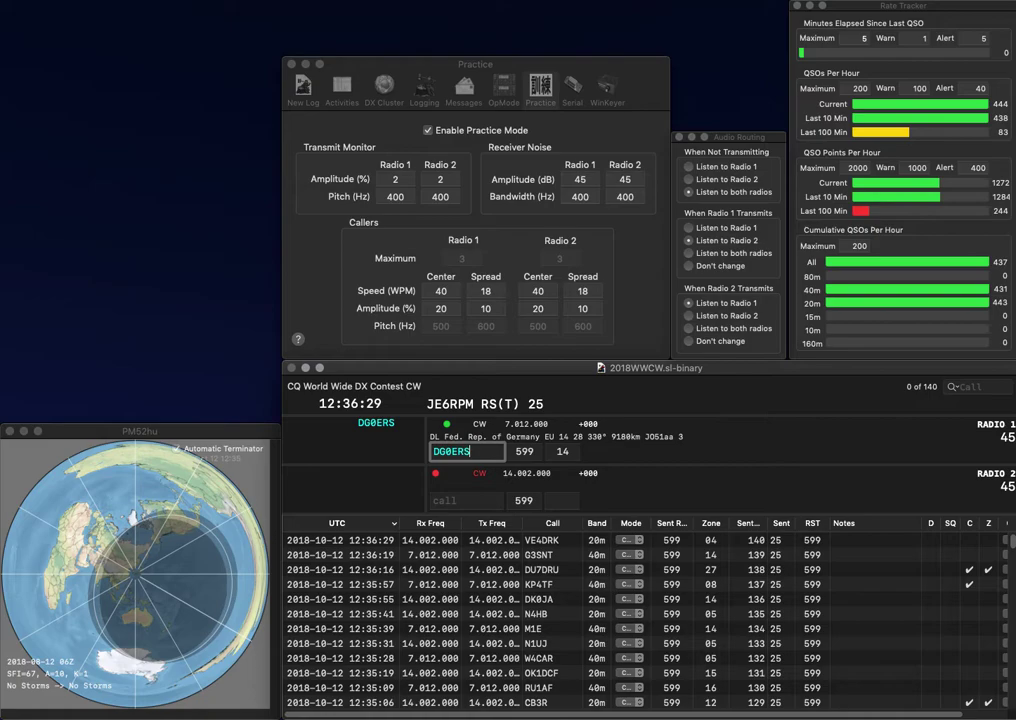
{"action": "key", "text": "Return"}
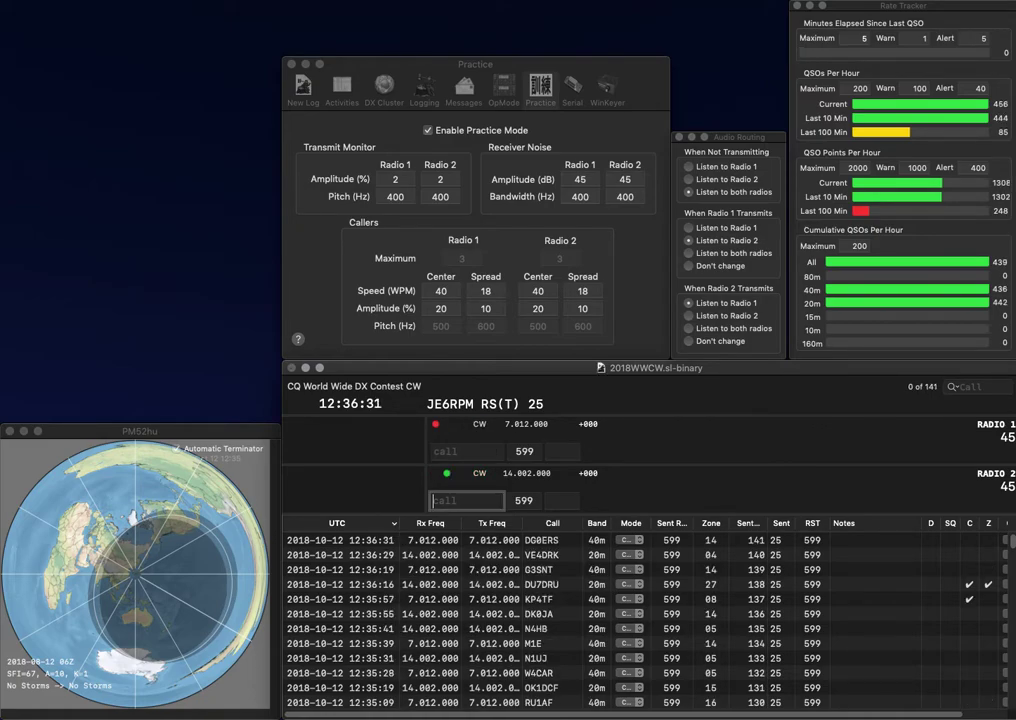
{"action": "type", "text": "YL4"}
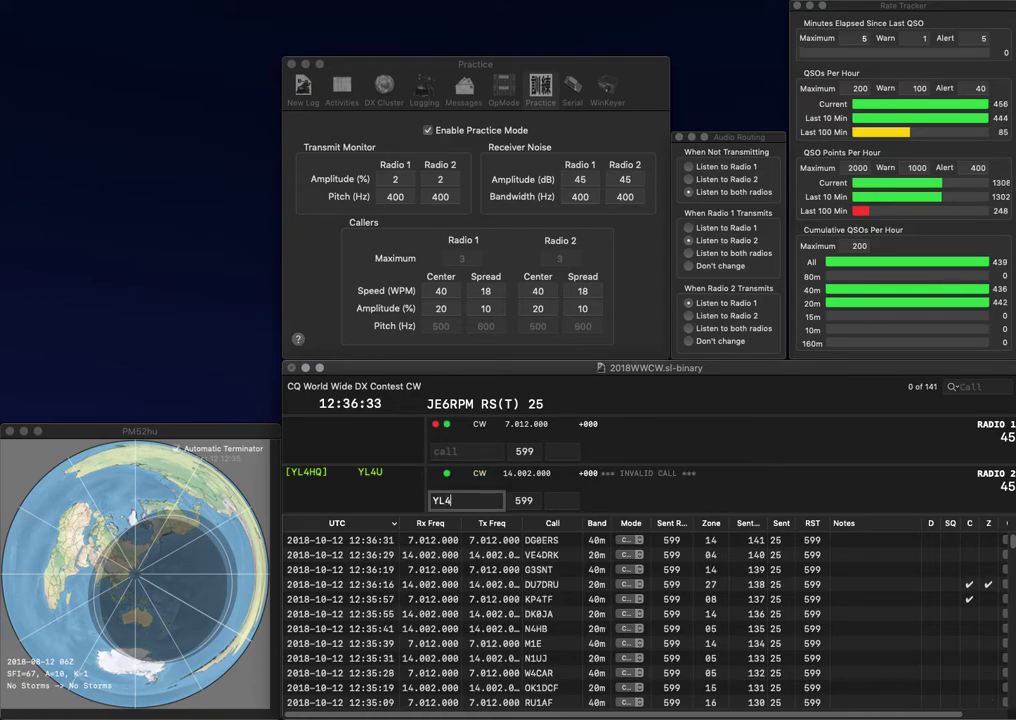
{"action": "type", "text": "SQ"}
{"action": "key", "text": "Return"}
{"action": "type", "text": "1A"}
{"action": "key", "text": "Return"}
{"action": "key", "text": "Left"}
{"action": "key", "text": "BackSpace"}
{"action": "type", "text": "H"}
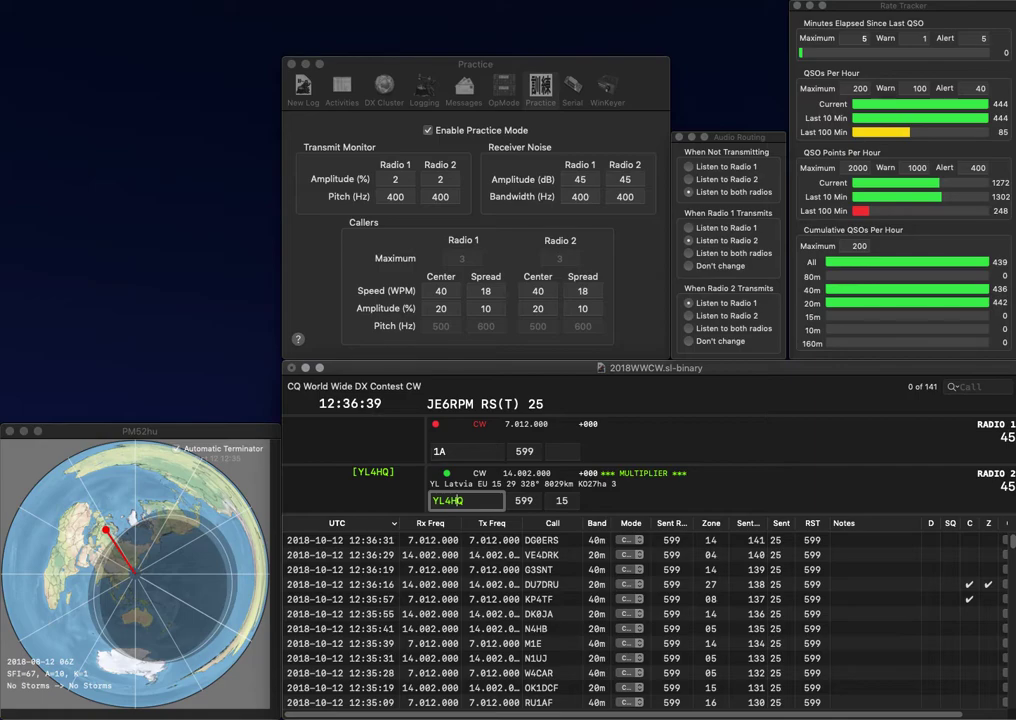
{"action": "key", "text": "Return"}
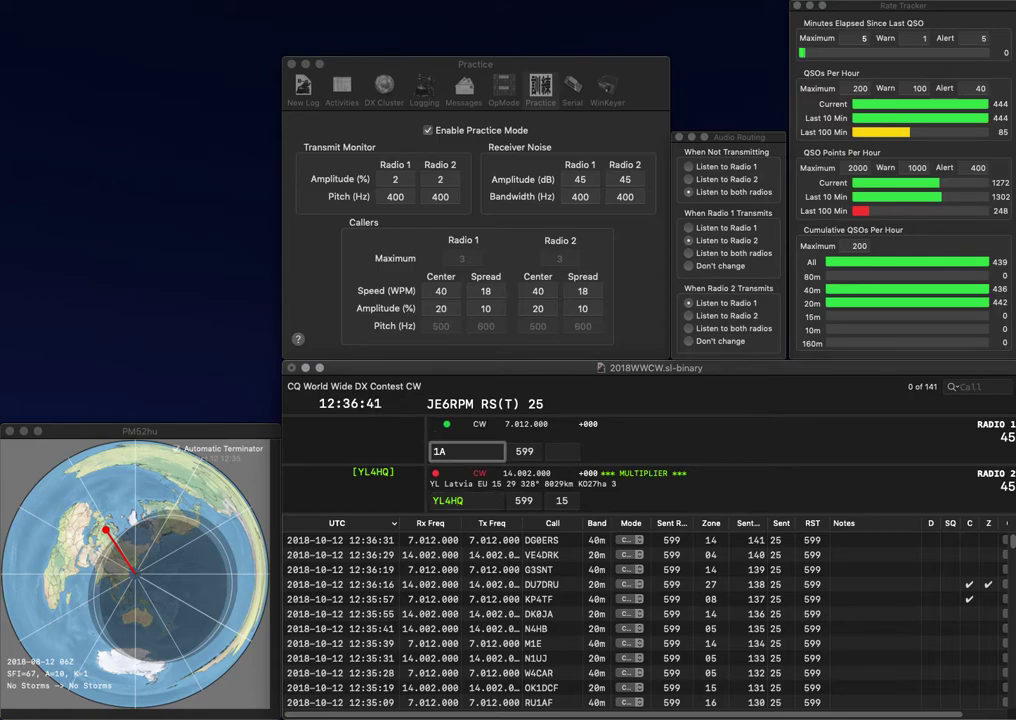
- Complete the Radio 1 call as IR1A and log the contacts on both radios
{"action": "type", "text": "IR"}
{"action": "key", "text": "Return"}
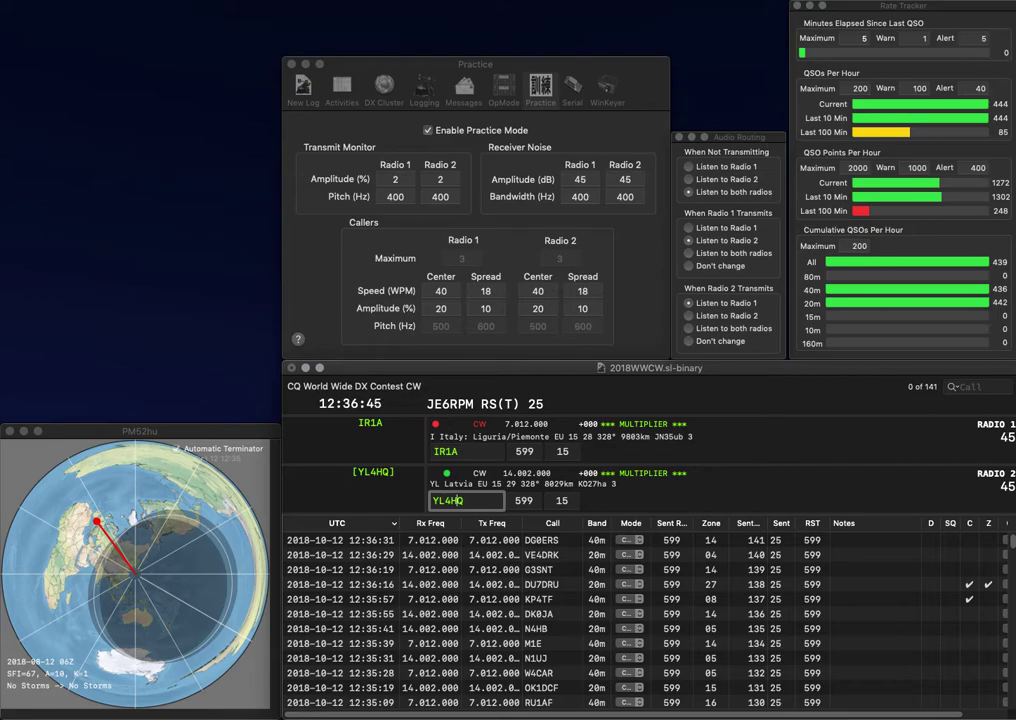
{"action": "key", "text": "Return"}
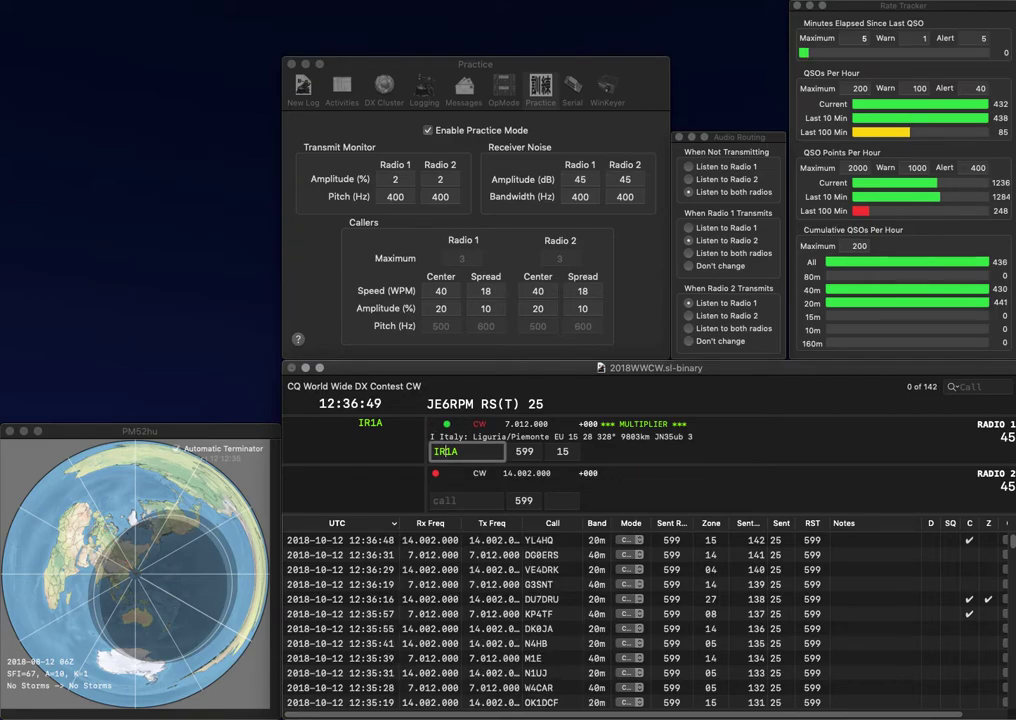
{"action": "key", "text": "Return"}
{"action": "type", "text": "P"}
{"action": "key", "text": "Return"}
{"action": "type", "text": "W3RIK"}
{"action": "key", "text": "Return"}
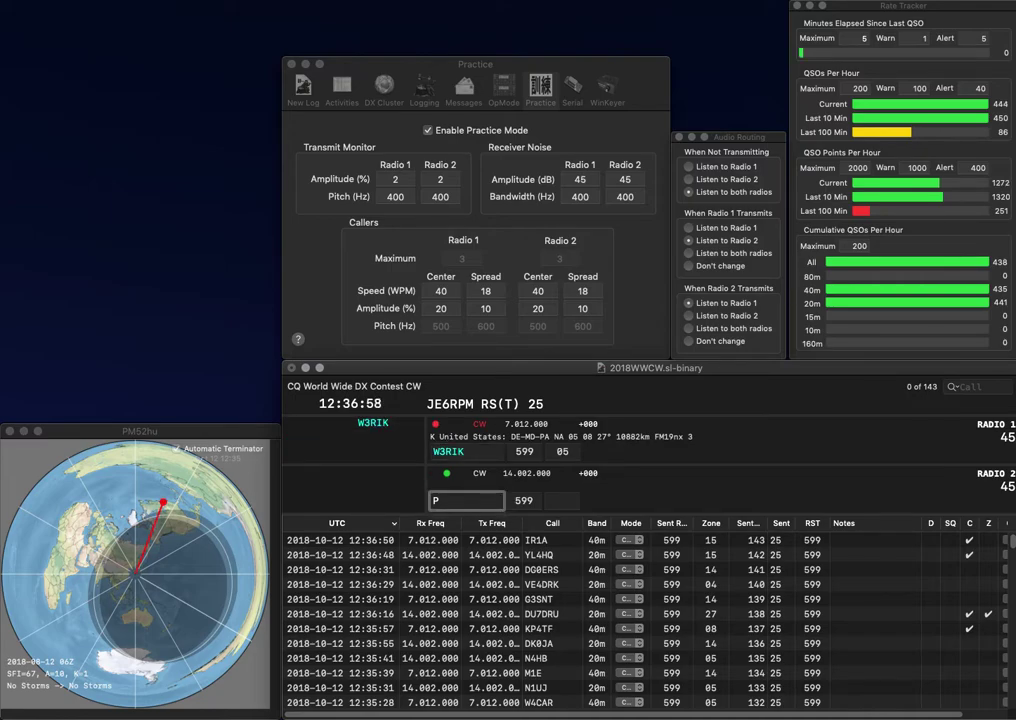
{"action": "type", "text": "E1H"}
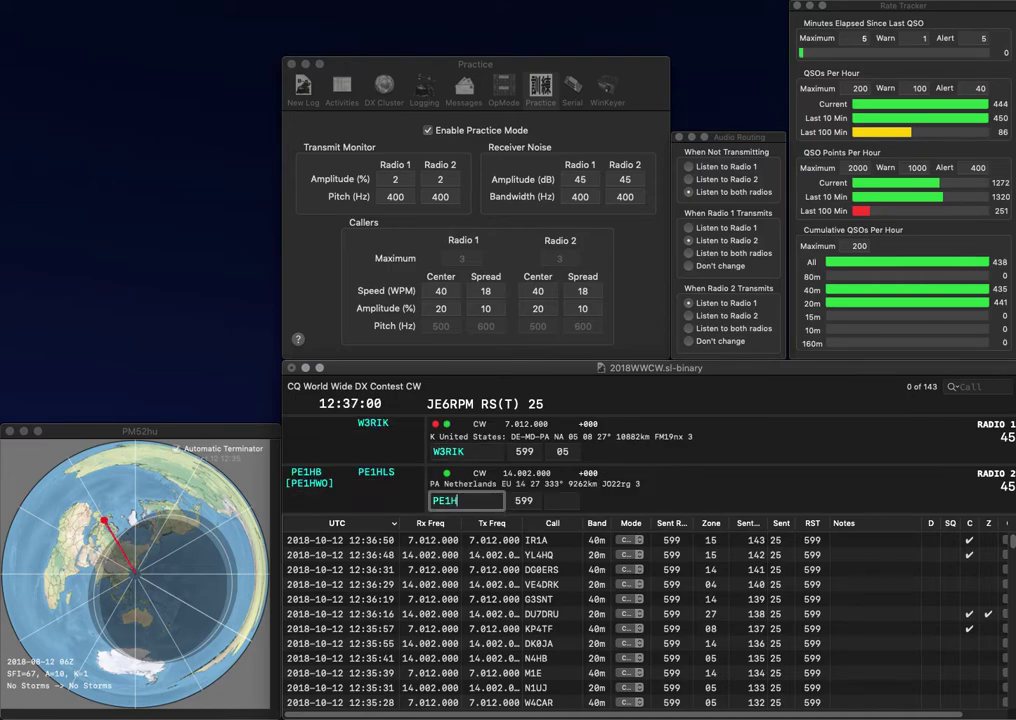
{"action": "type", "text": "WO"}
{"action": "key", "text": "Return"}
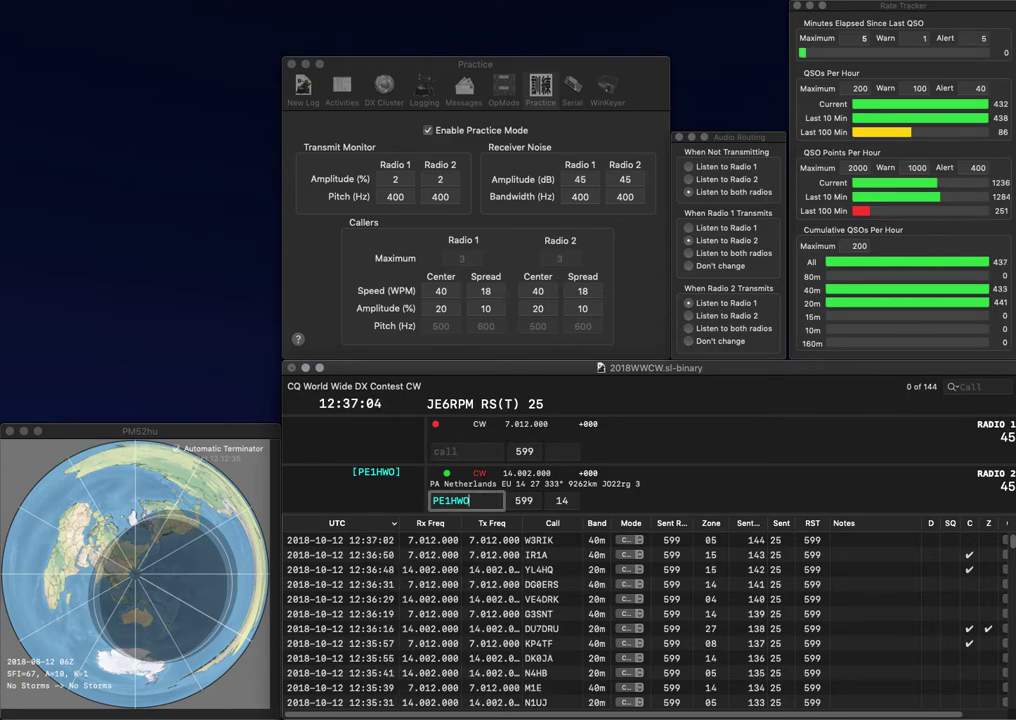
{"action": "type", "text": "N8RR"}
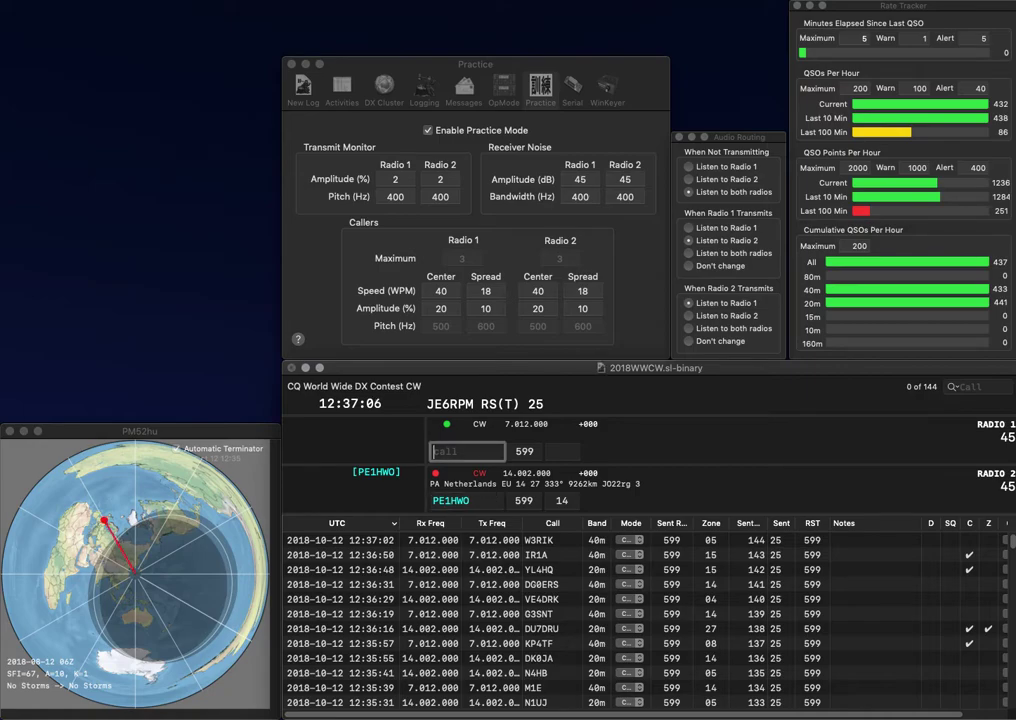
{"action": "key", "text": "Return"}
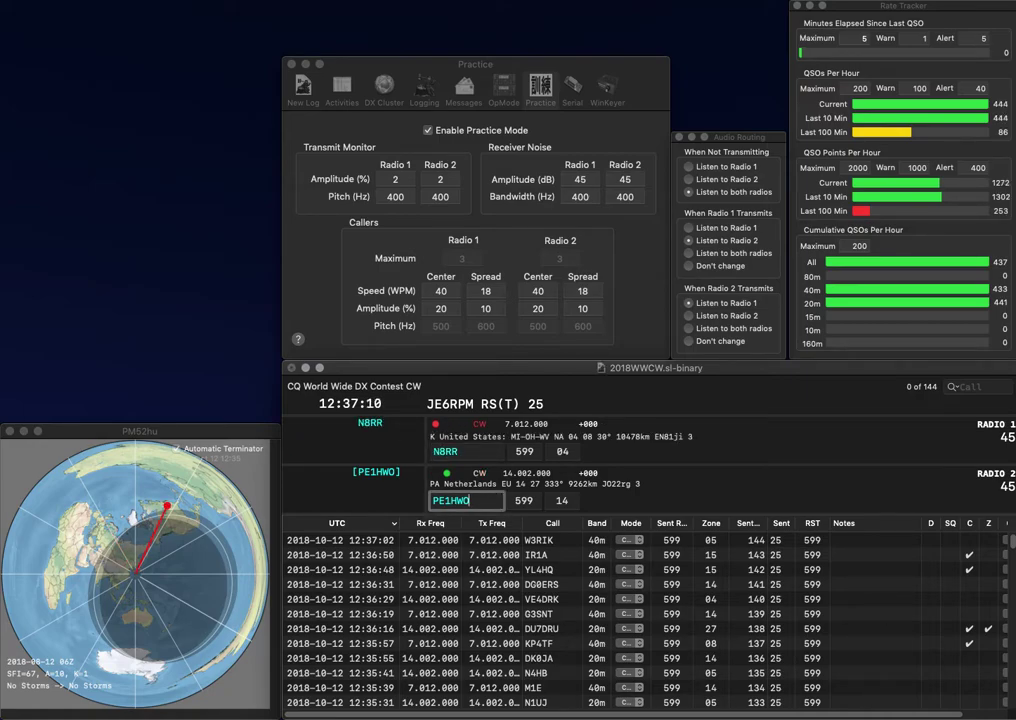
{"action": "key", "text": "Return"}
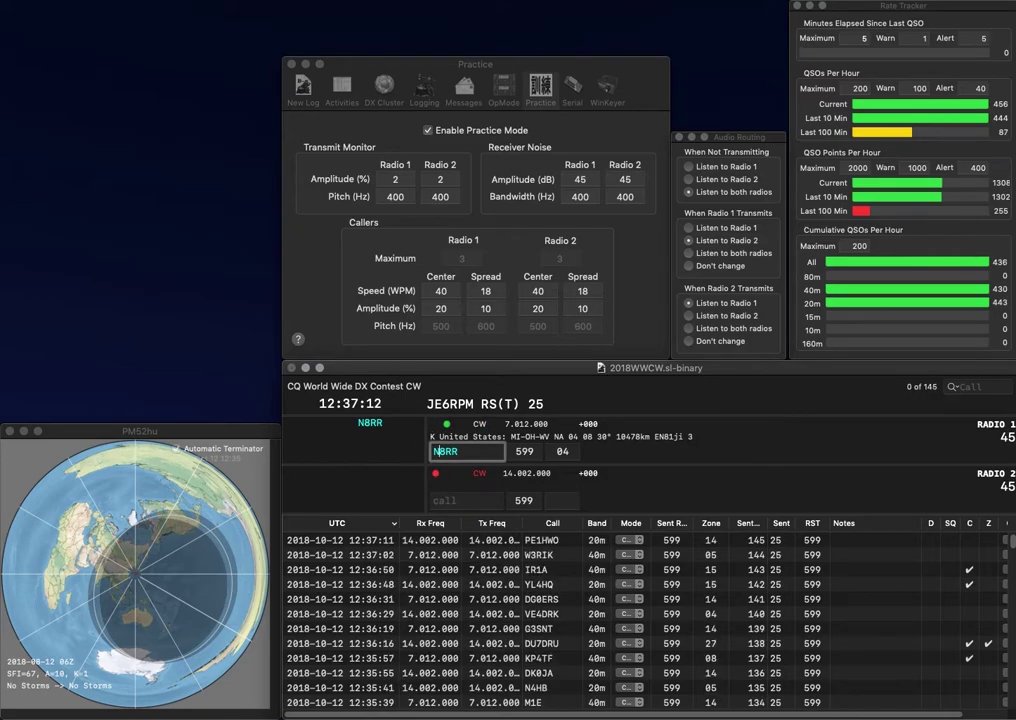
{"action": "key", "text": "Return"}
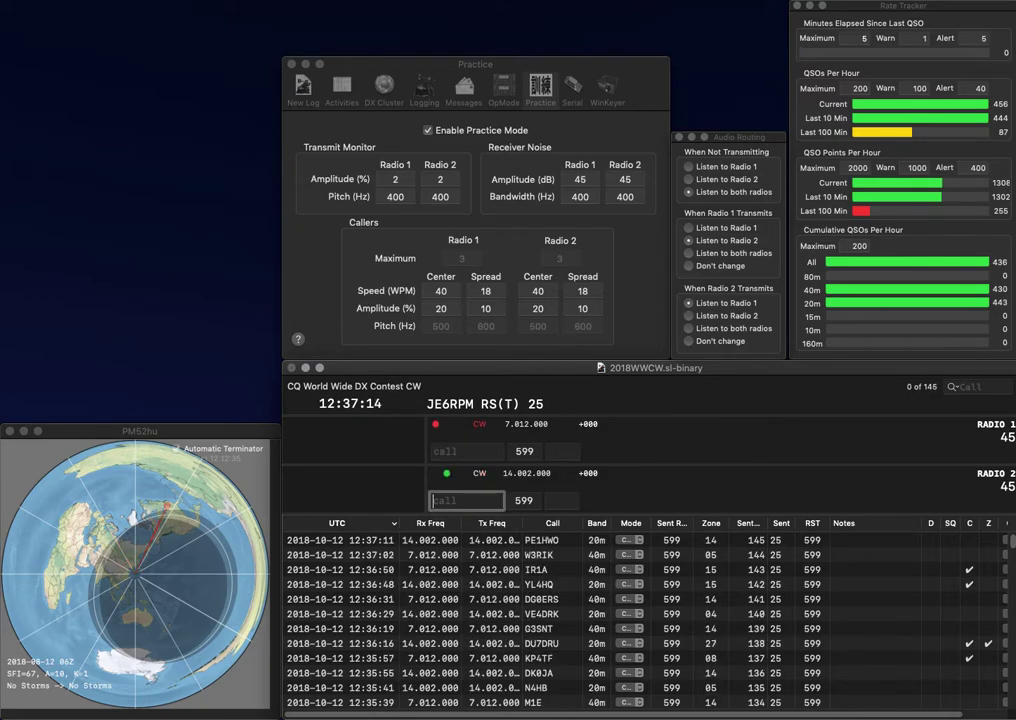
{"action": "type", "text": "PA"}
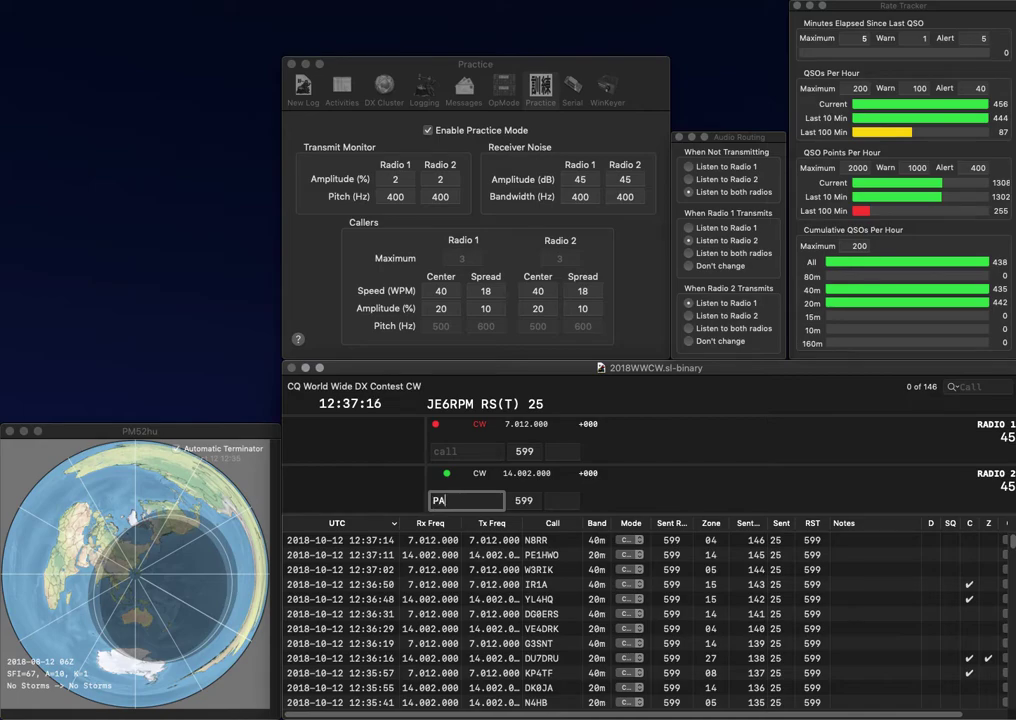
{"action": "type", "text": "3JQD"}
{"action": "key", "text": "Return"}
{"action": "type", "text": "8QR"}
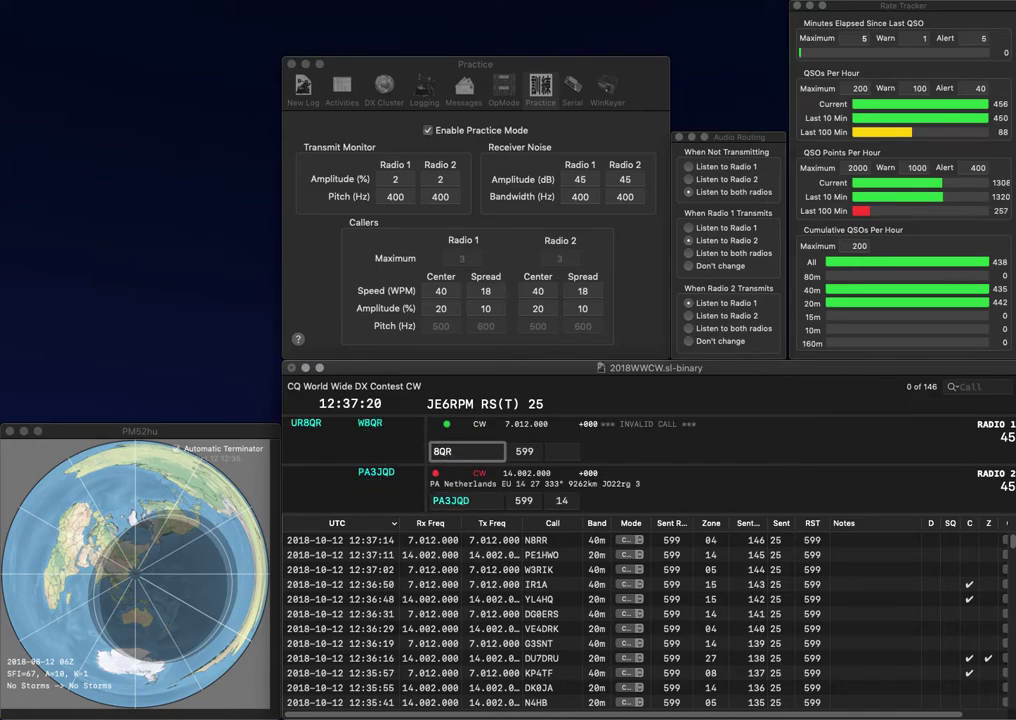
{"action": "key", "text": "Home"}
{"action": "type", "text": "UR"}
{"action": "key", "text": "Return"}
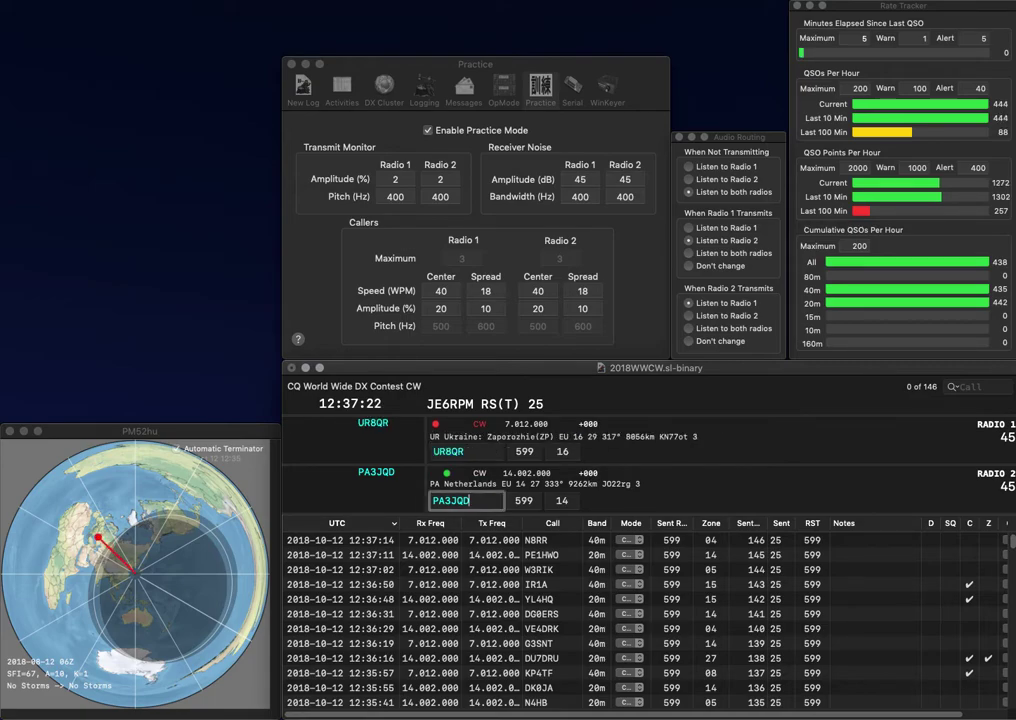
{"action": "key", "text": "Return"}
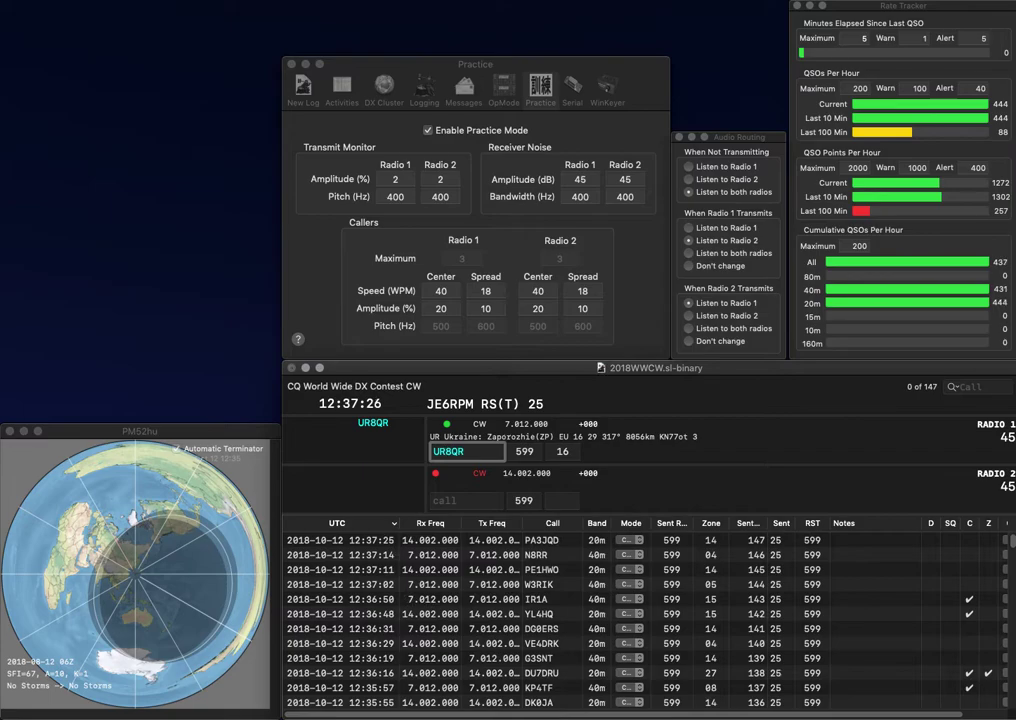
{"action": "key", "text": "Return"}
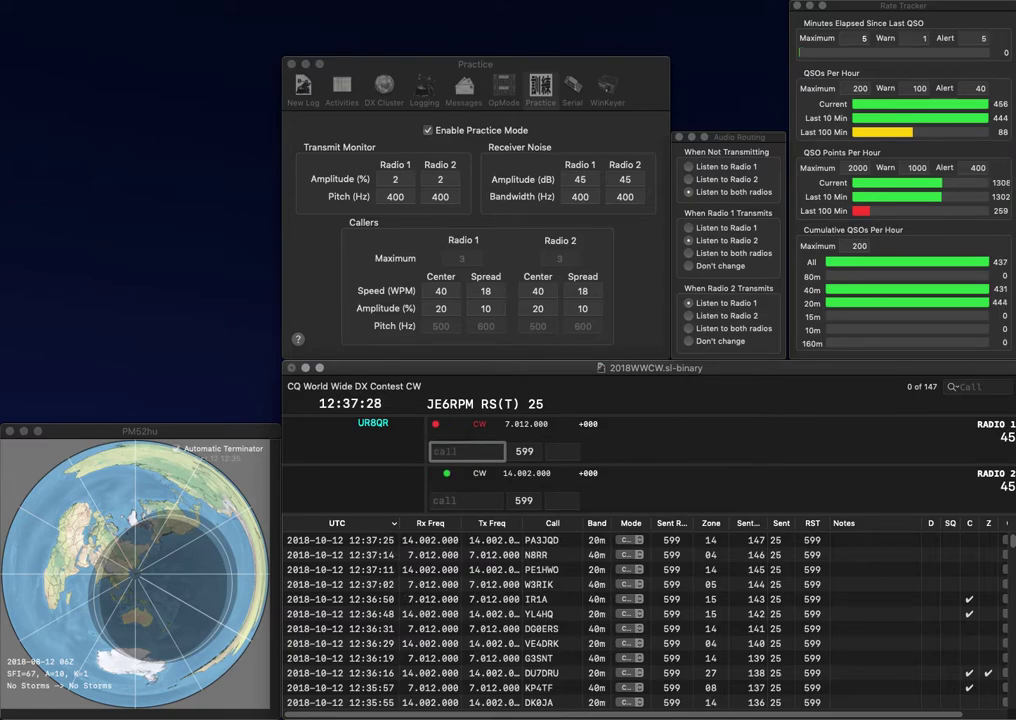
{"action": "type", "text": "JA1"}
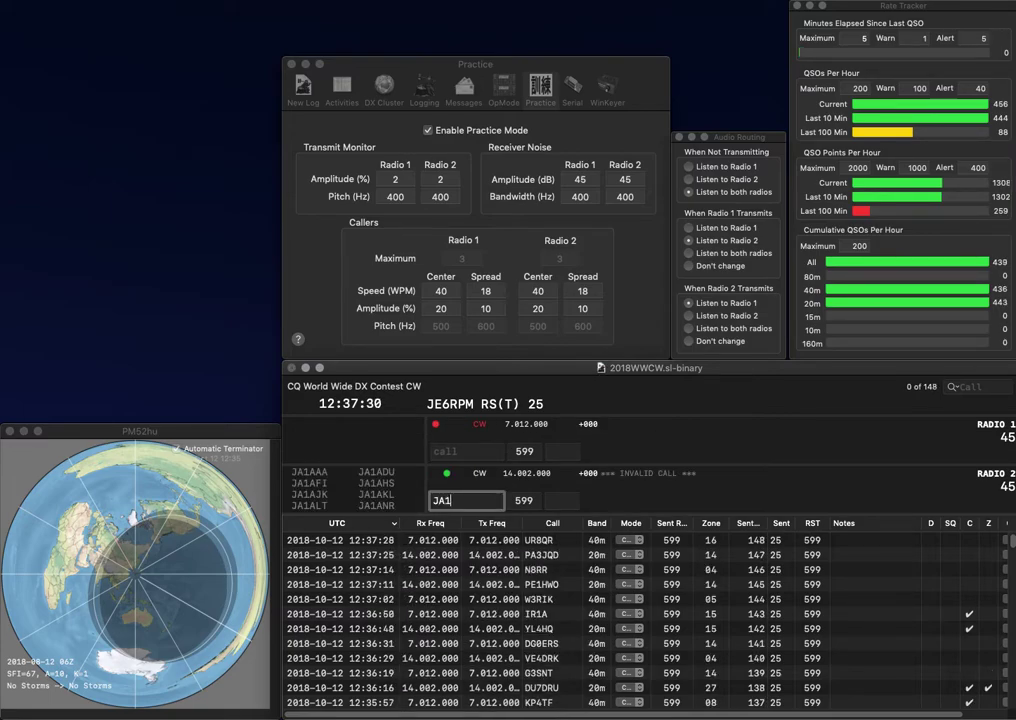
{"action": "type", "text": "NVF"}
{"action": "key", "text": "Return"}
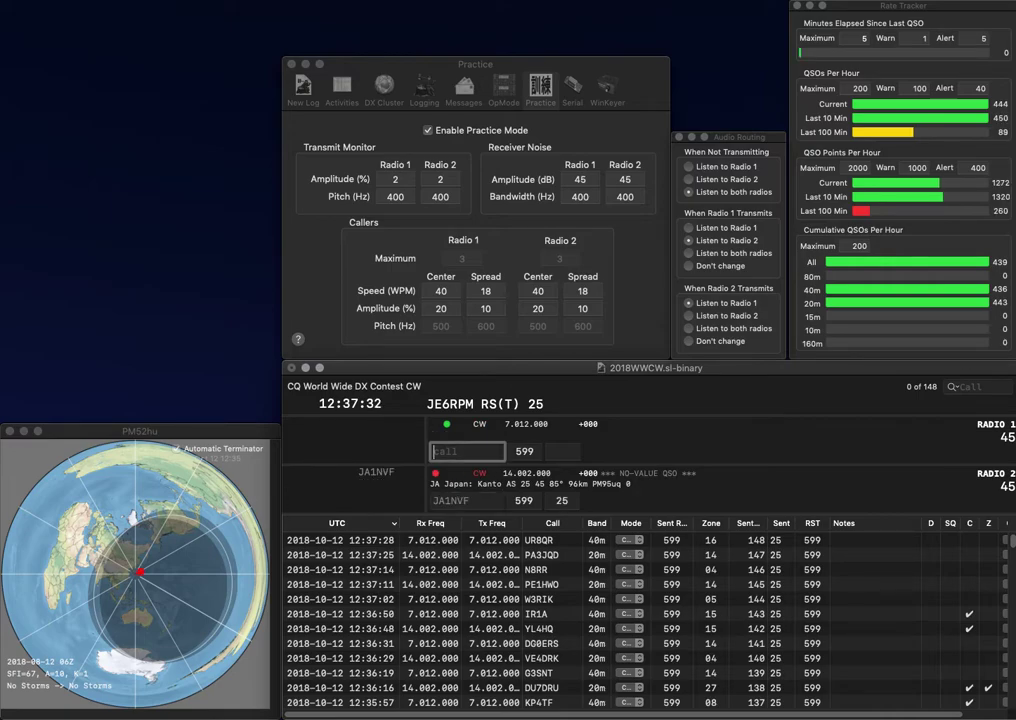
- Answer the partial call XX on Radio 1, completing it as BD5XX, and log the JA1NVF contact on Radio 2
{"action": "type", "text": "XX"}
{"action": "key", "text": "Return"}
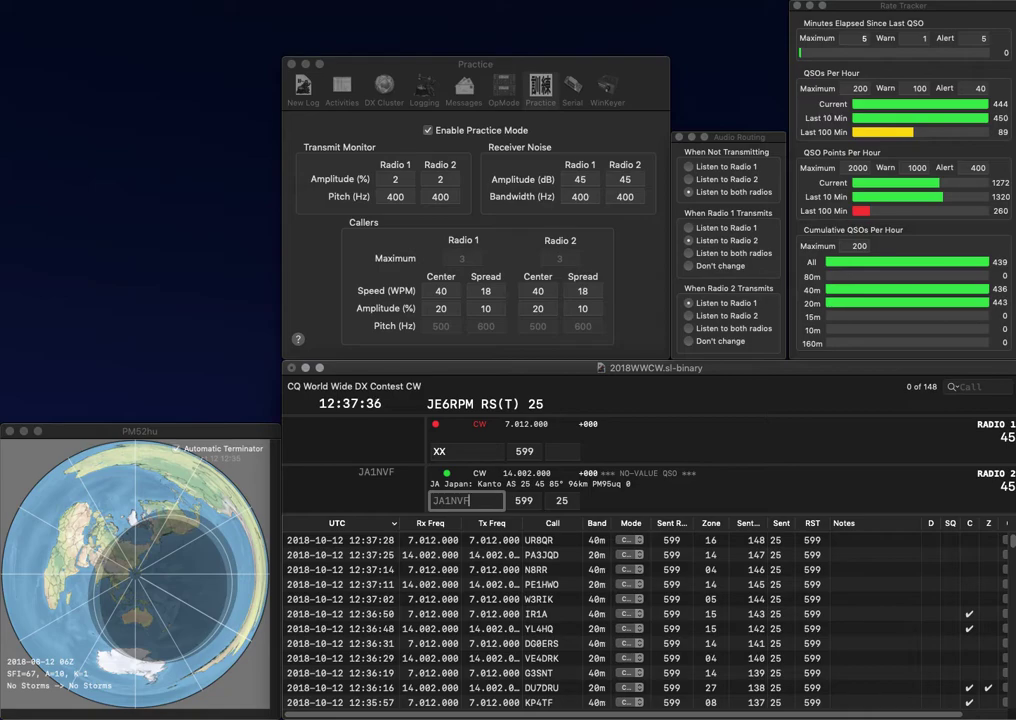
{"action": "key", "text": "Return"}
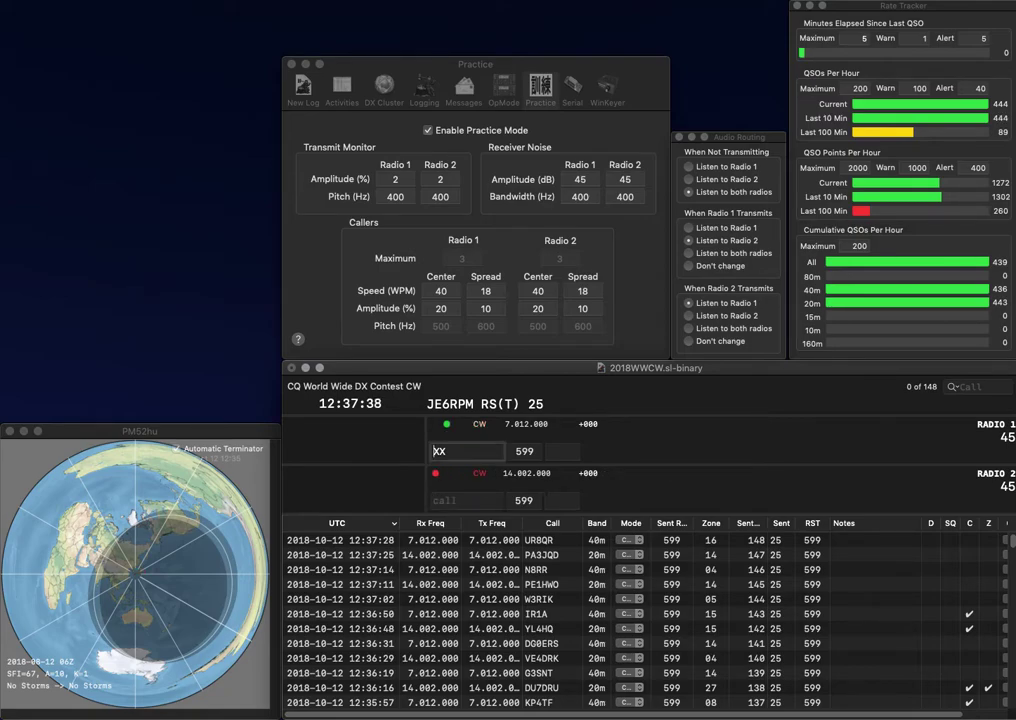
{"action": "type", "text": "BD5"}
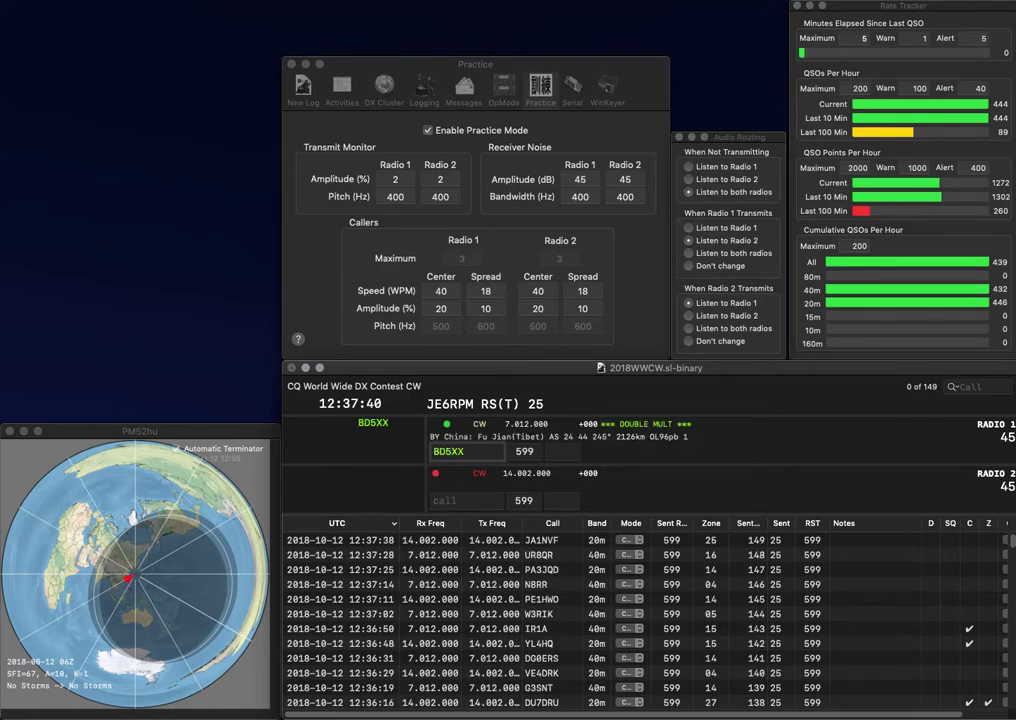
{"action": "key", "text": "Return"}
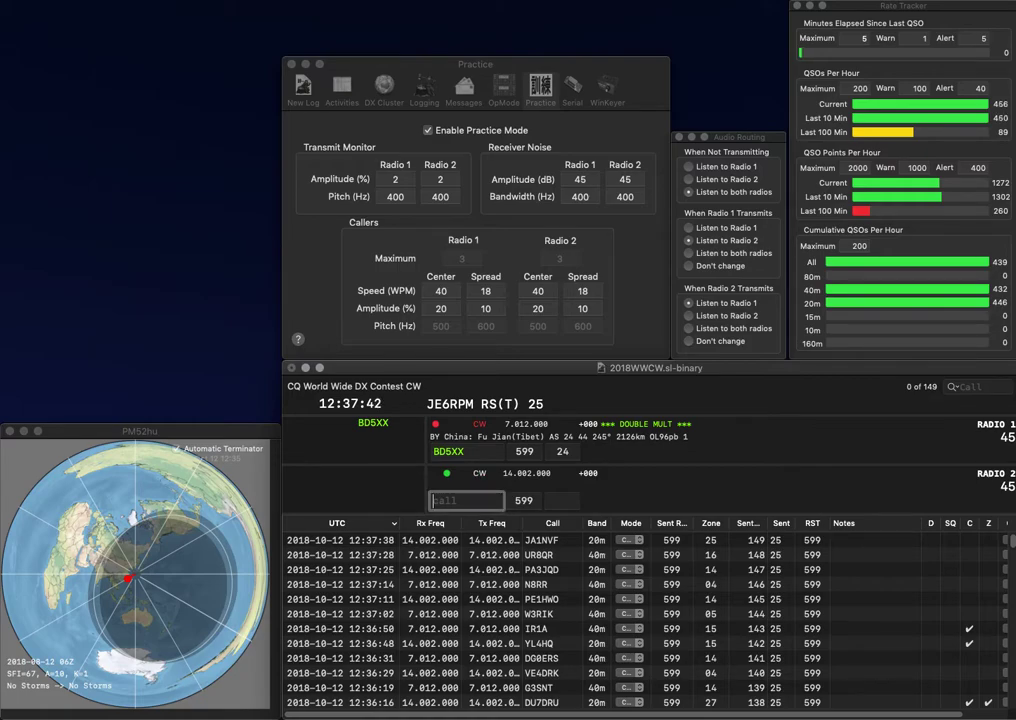
{"action": "type", "text": "GED"}
{"action": "key", "text": "Return"}
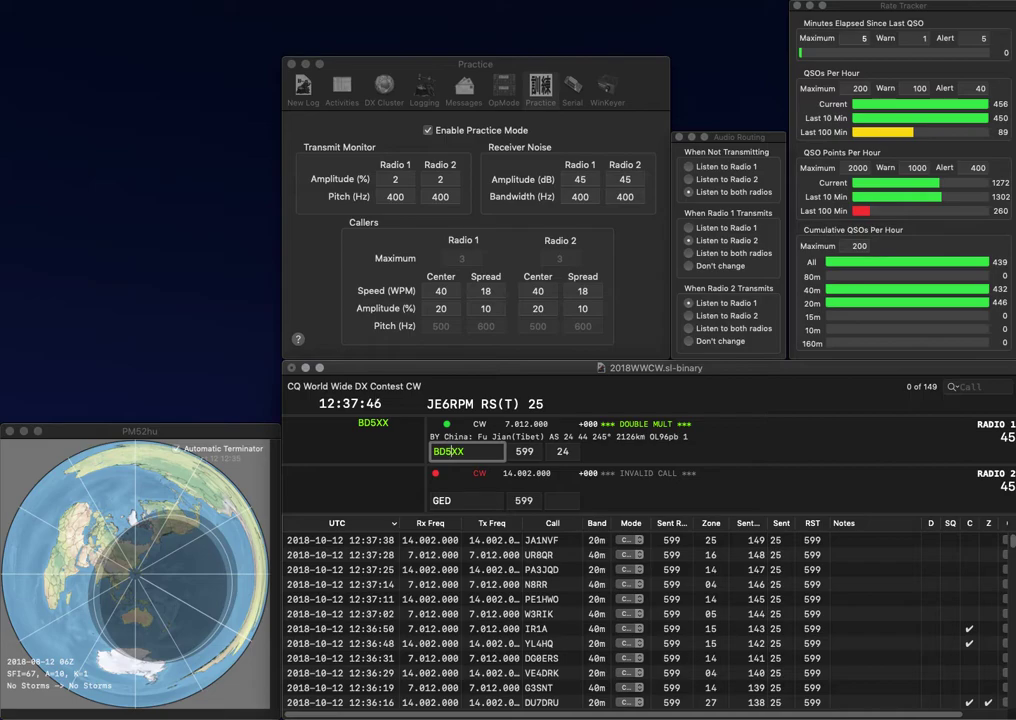
{"action": "key", "text": "Return"}
{"action": "type", "text": "OK1"}
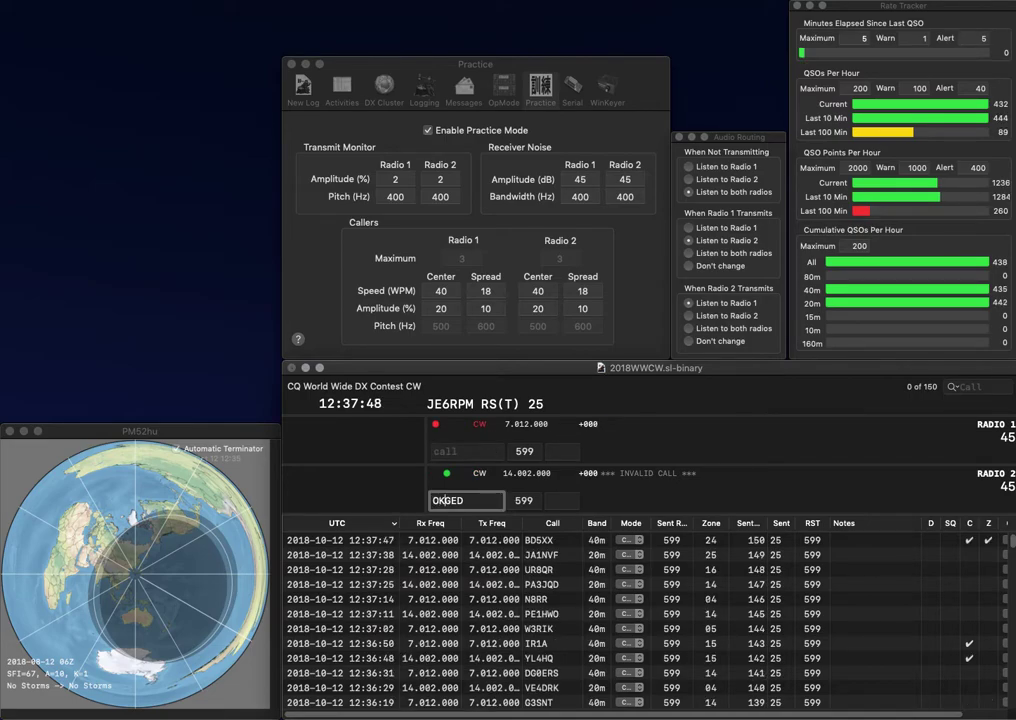
{"action": "key", "text": "Right"}
{"action": "key", "text": "BackSpace"}
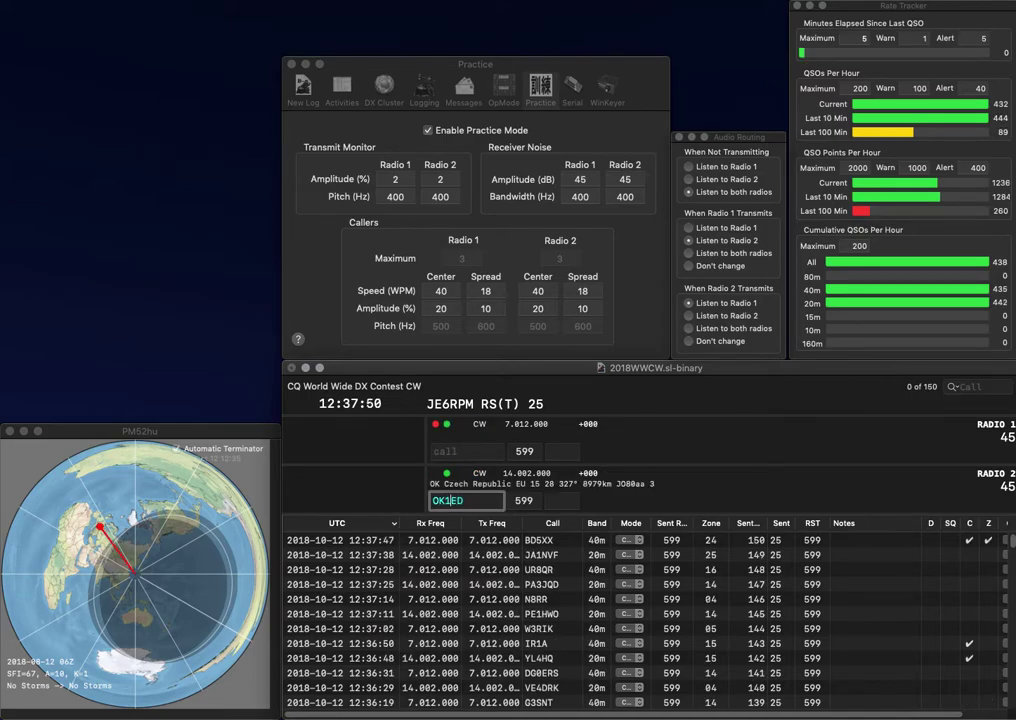
{"action": "type", "text": "F"}
{"action": "key", "text": "Return"}
{"action": "type", "text": "3"}
{"action": "key", "text": "BackSpace"}
{"action": "type", "text": "W4FK"}
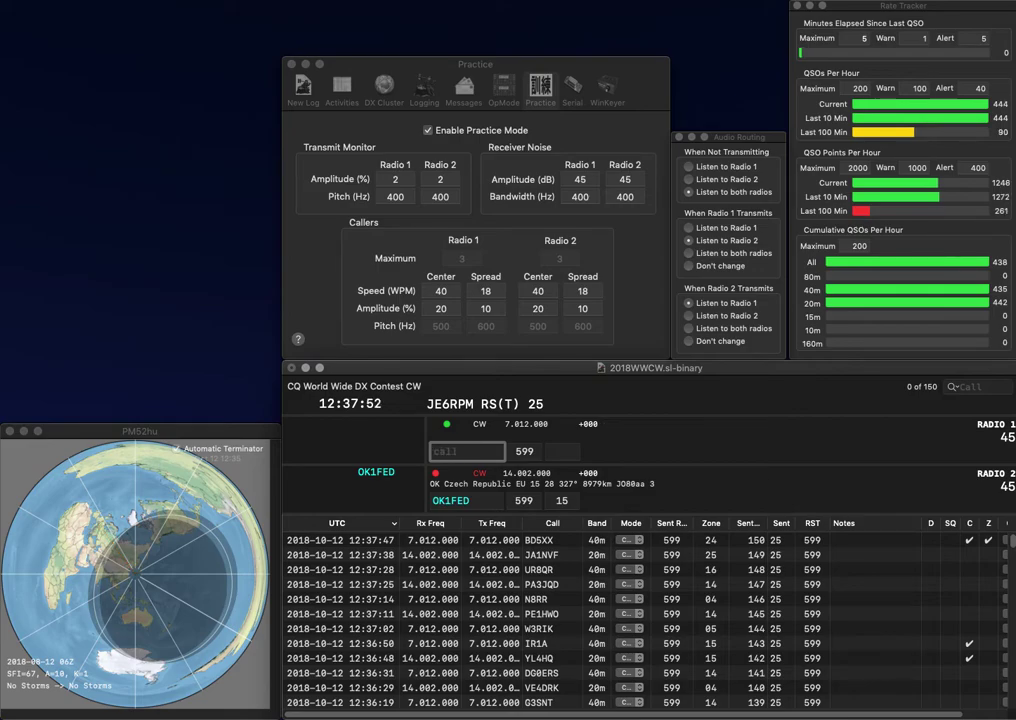
{"action": "key", "text": "Return"}
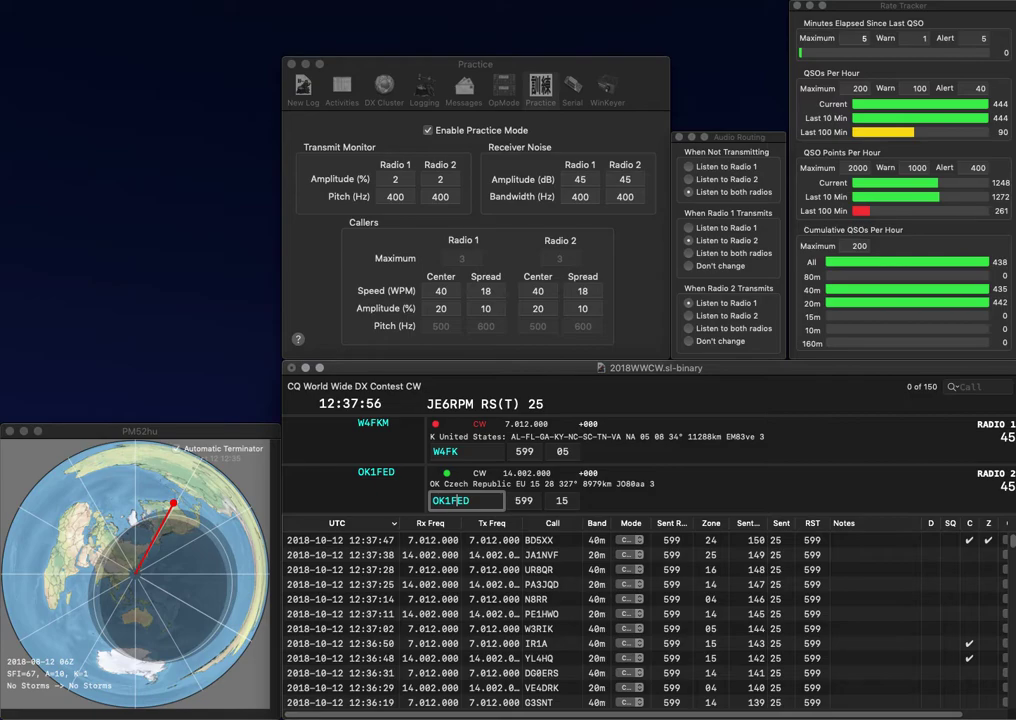
{"action": "key", "text": "Return"}
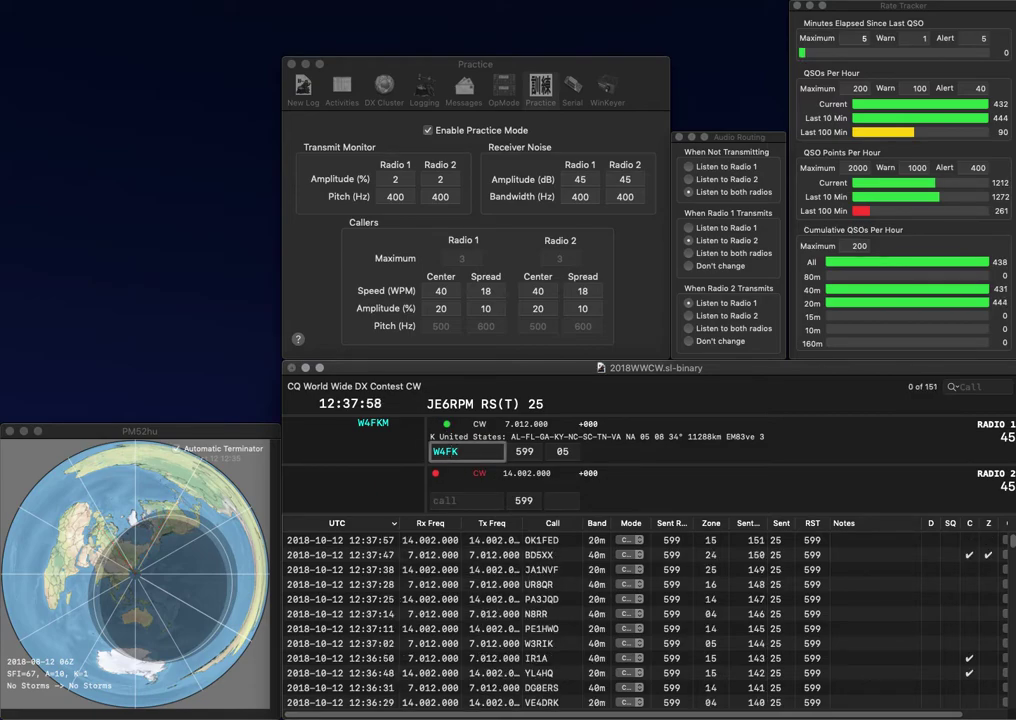
{"action": "key", "text": "BackSpace"}
{"action": "type", "text": "TZWMC"}
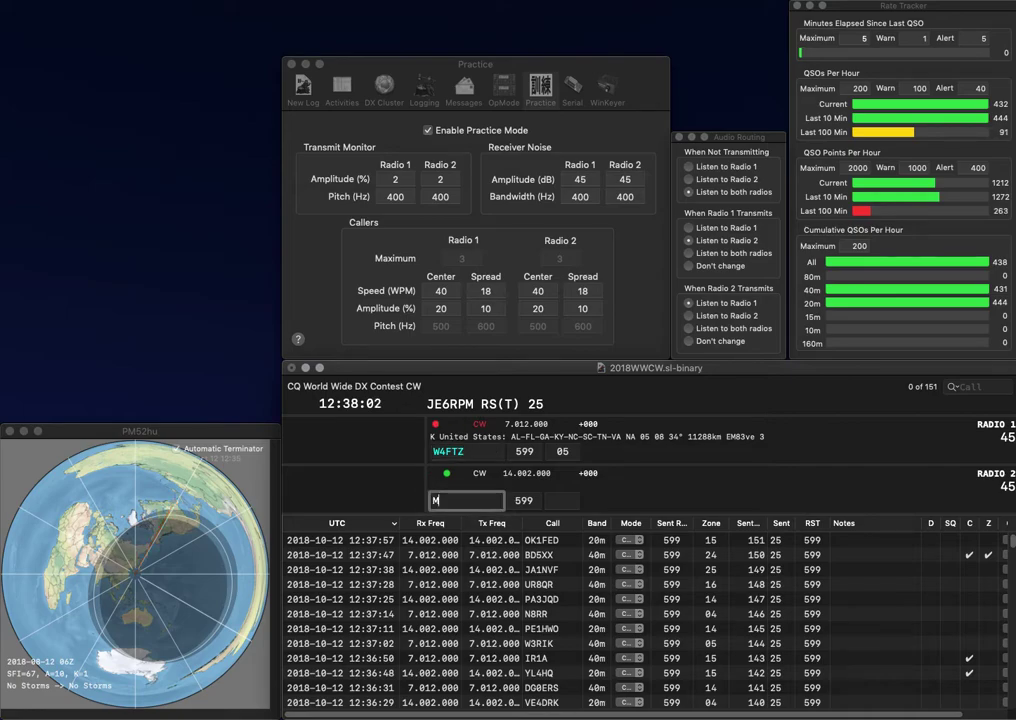
{"action": "key", "text": "Left"}
{"action": "key", "text": "BackSpace"}
{"action": "key", "text": "Right"}
{"action": "type", "text": "K"}
{"action": "key", "text": "Return"}
{"action": "key", "text": "Down"}
{"action": "key", "text": "Left"}
{"action": "key", "text": "Left"}
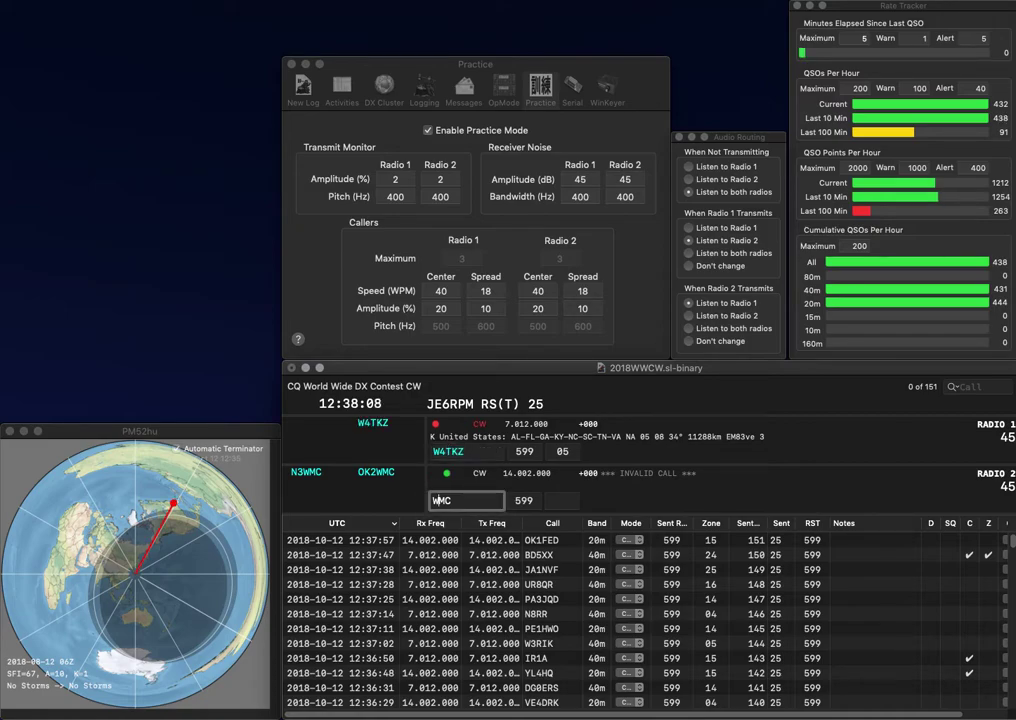
{"action": "key", "text": "Left"}
{"action": "key", "text": "Left"}
{"action": "type", "text": "5T"}
{"action": "key", "text": "Return"}
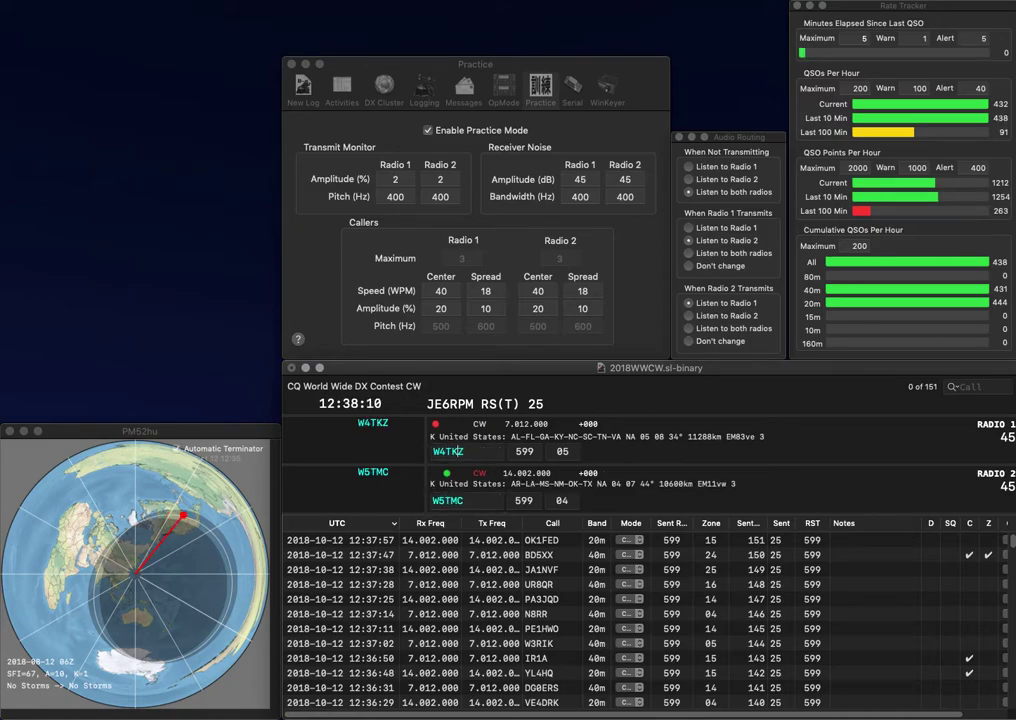
{"action": "key", "text": "Return"}
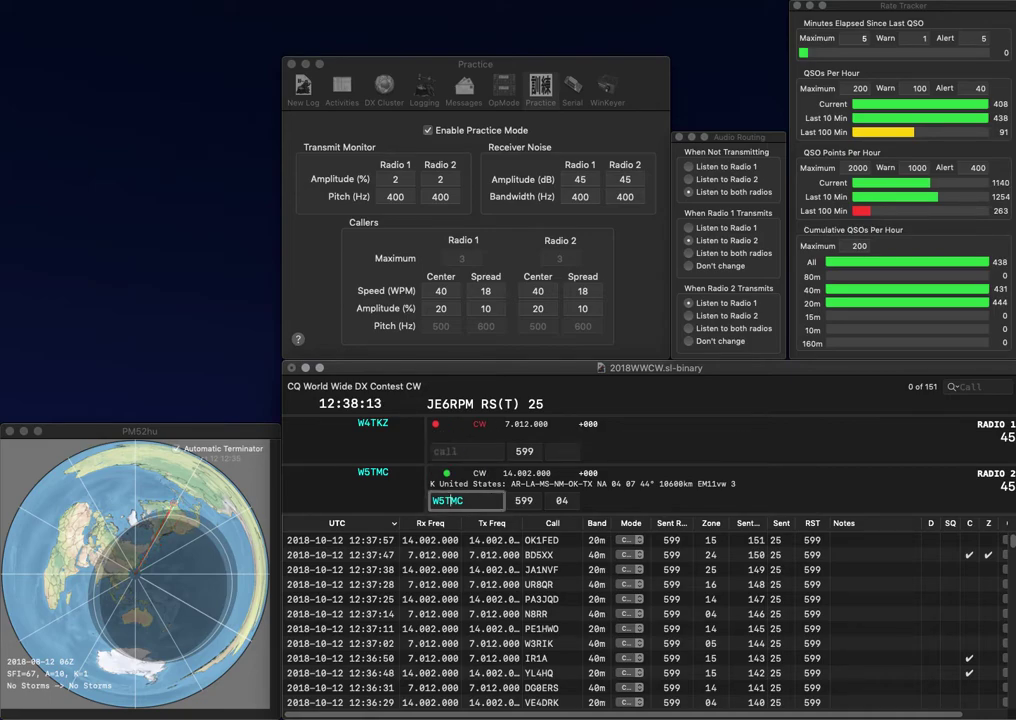
{"action": "key", "text": "Return"}
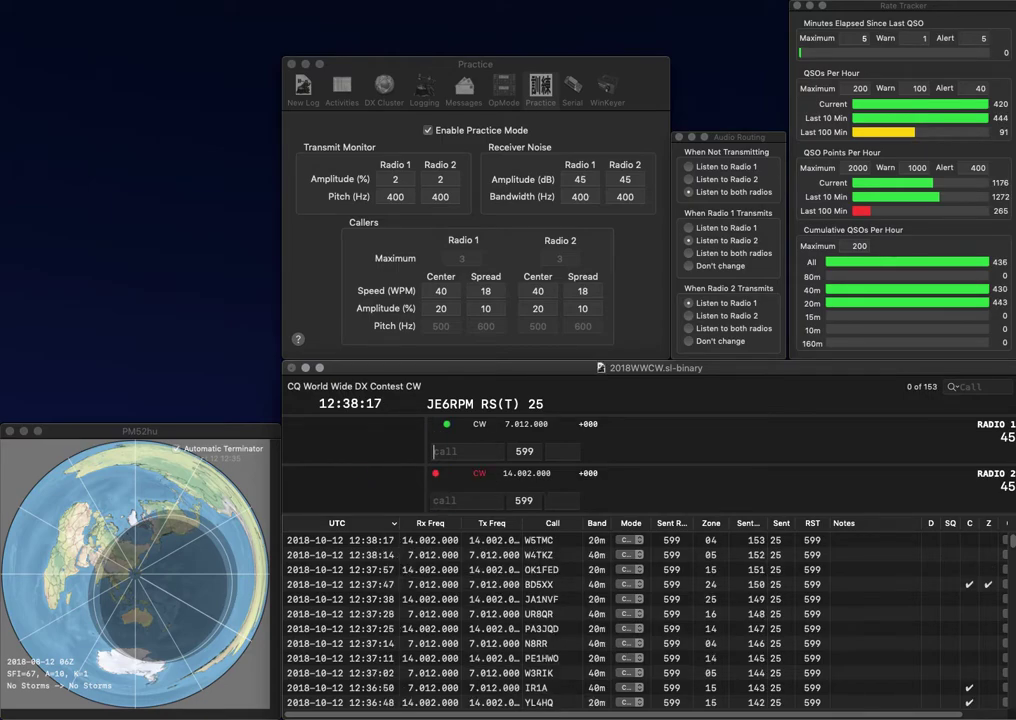
- Answer the partial call DX on Radio 1 and the call JI1BNU on Radio 2
{"action": "type", "text": "DX"}
{"action": "key", "text": "Return"}
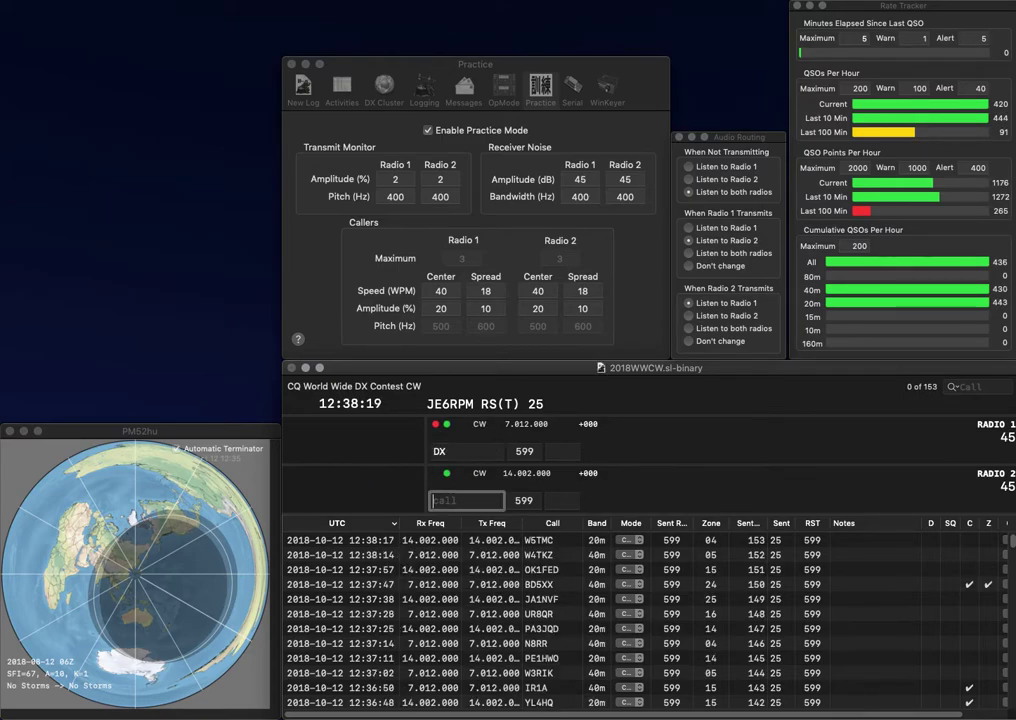
{"action": "type", "text": "JI1"}
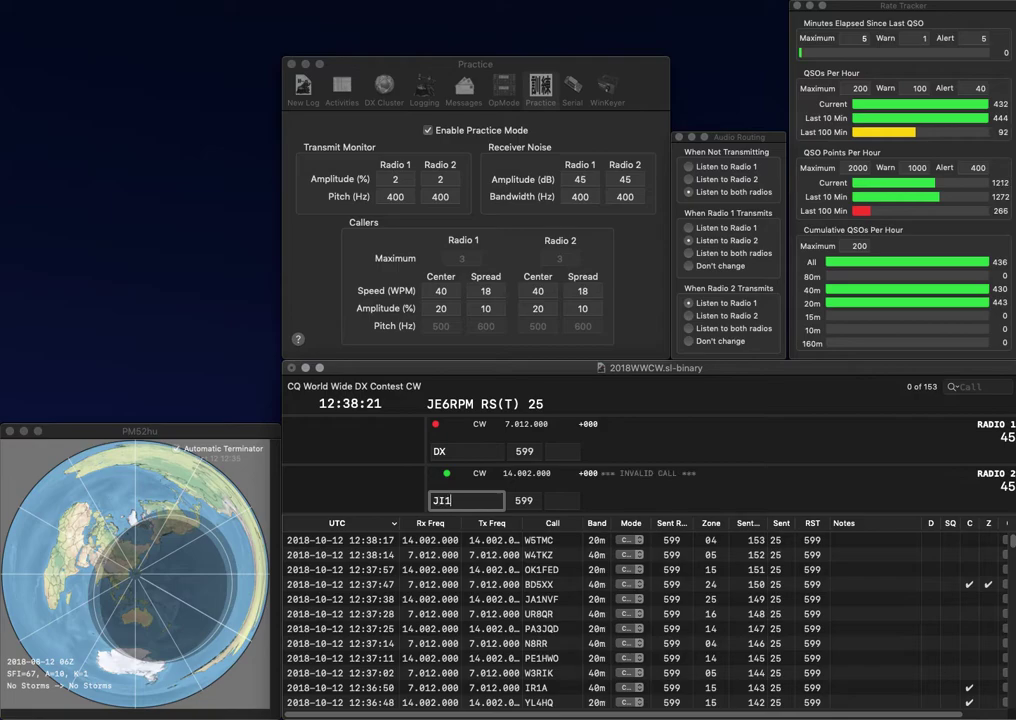
{"action": "type", "text": "BNU"}
{"action": "key", "text": "Return"}
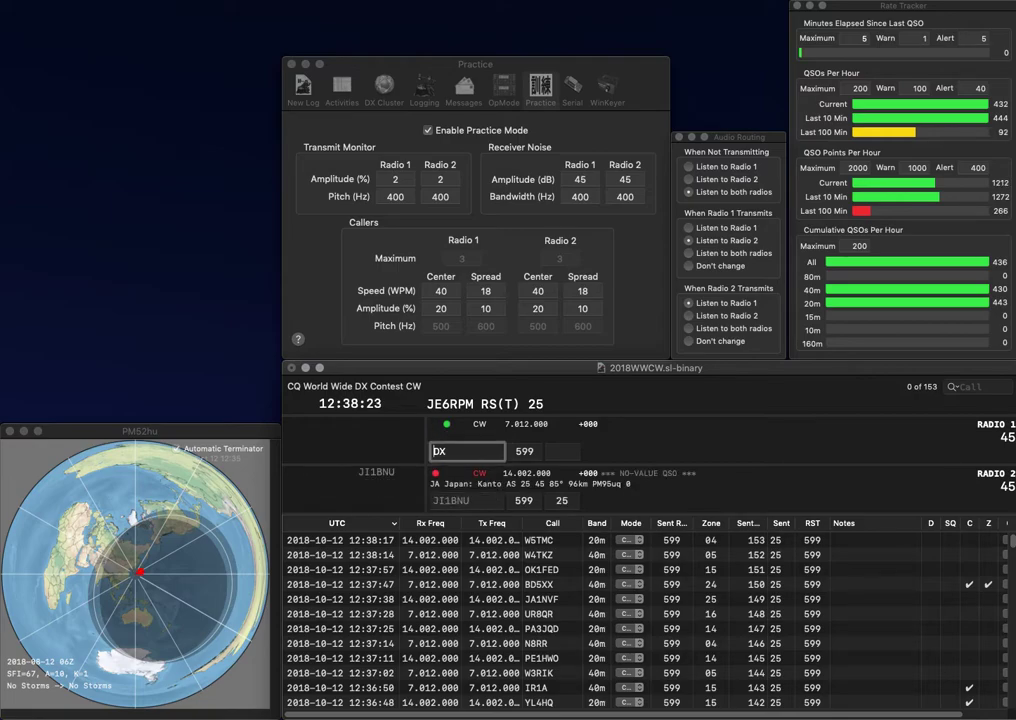
{"action": "type", "text": "1"}
{"action": "key", "text": "Left"}
{"action": "type", "text": "UT"}
{"action": "key", "text": "Return"}
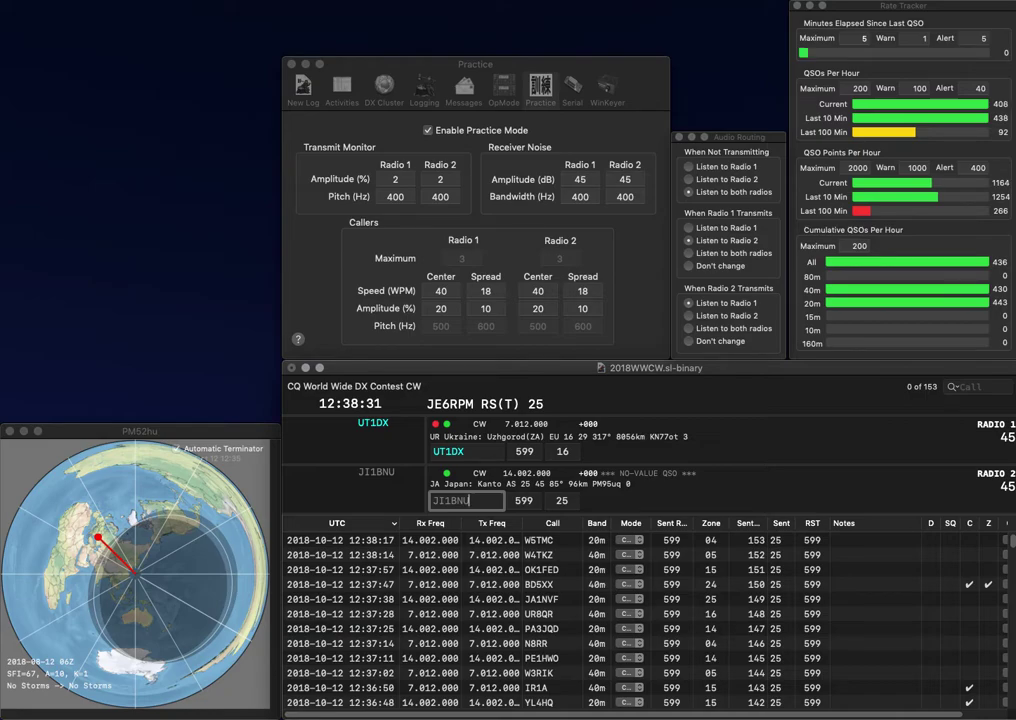
{"action": "key", "text": "Return"}
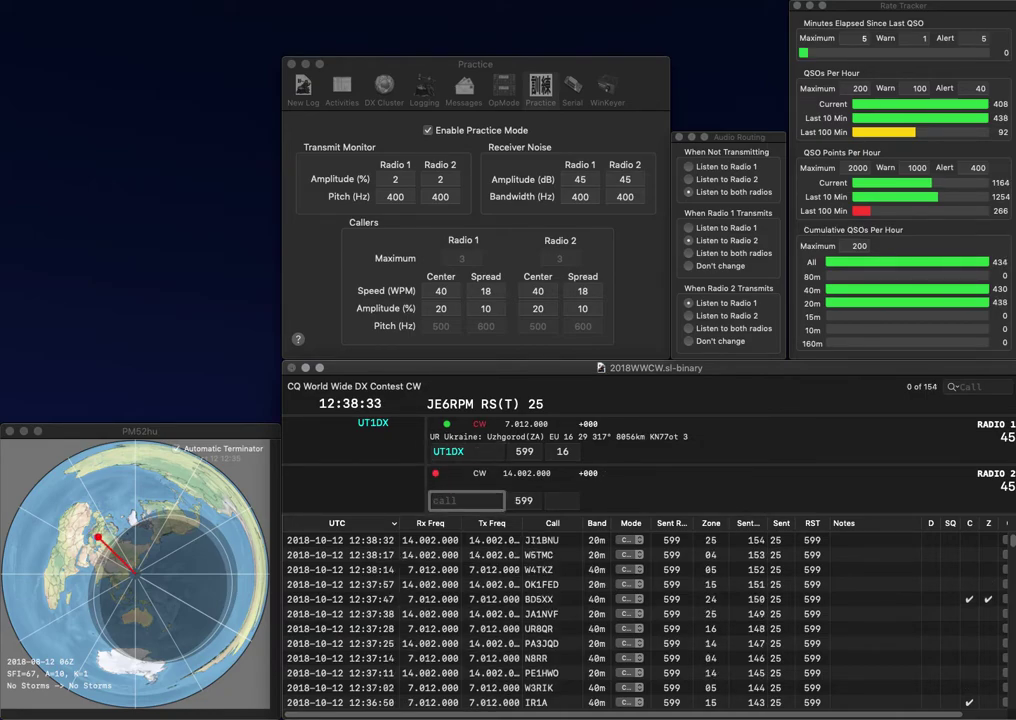
{"action": "key", "text": "Return"}
{"action": "type", "text": "K2RP"}
{"action": "key", "text": "Return"}
{"action": "type", "text": "DL"}
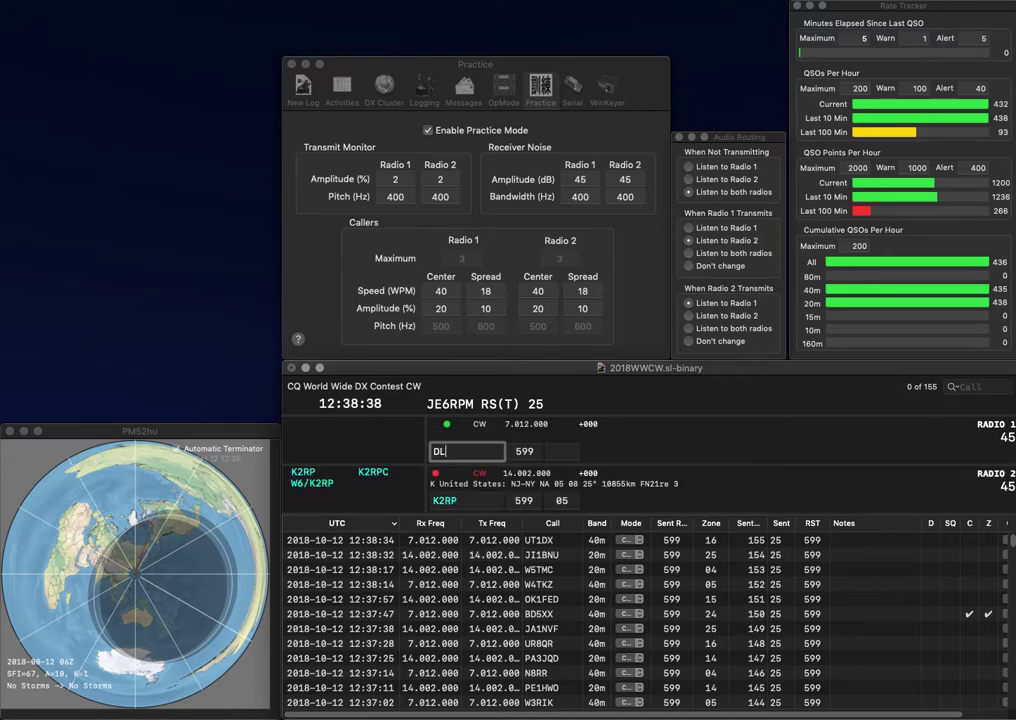
{"action": "type", "text": "1CF"}
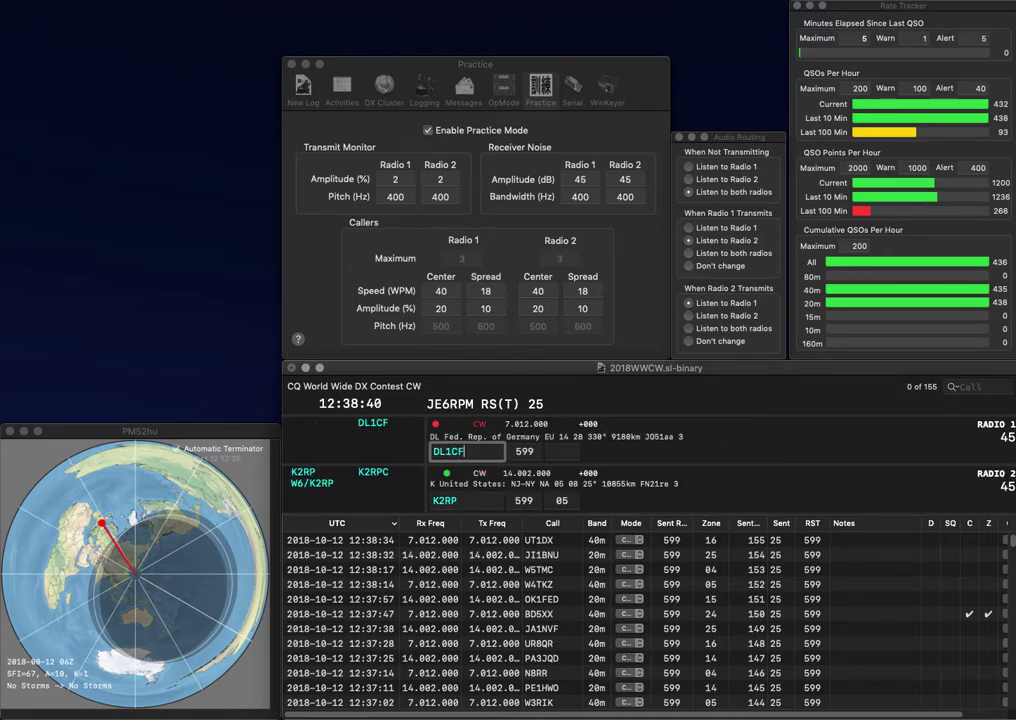
{"action": "key", "text": "Return"}
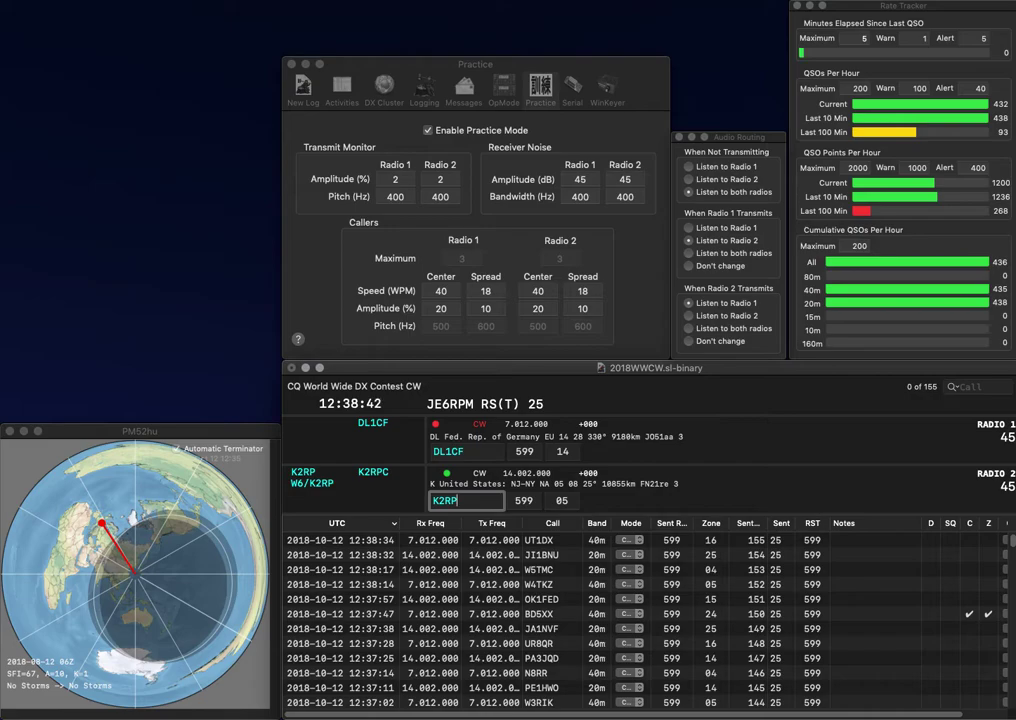
{"action": "key", "text": "Return"}
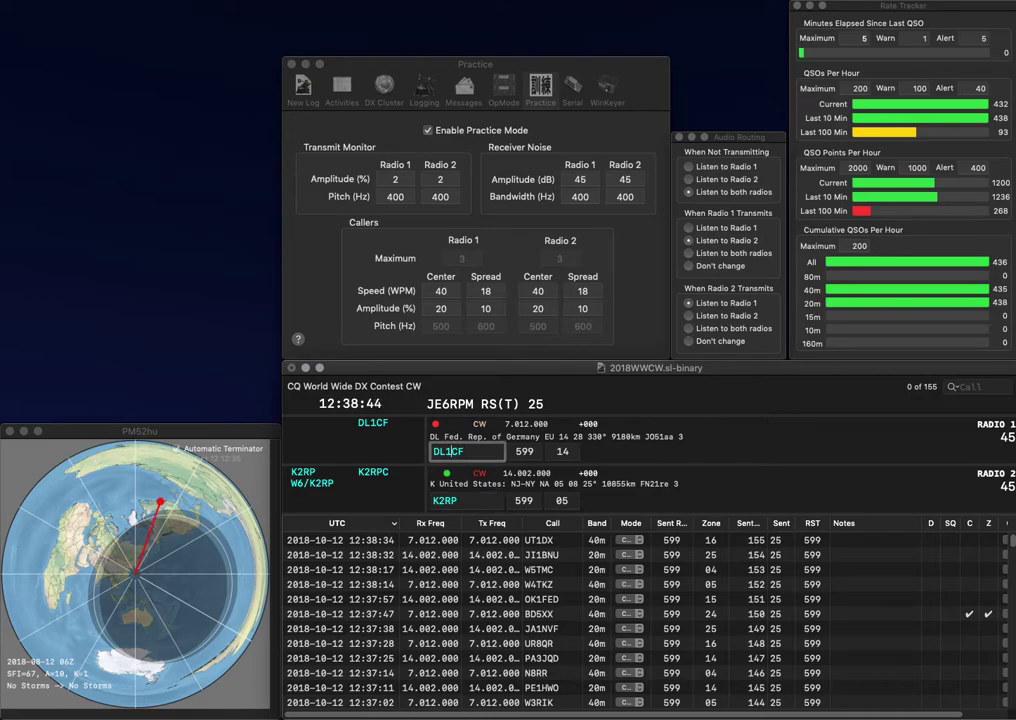
{"action": "key", "text": "Left"}
{"action": "key", "text": "Left"}
{"action": "type", "text": "Y"}
{"action": "key", "text": "Return"}
{"action": "type", "text": "2RJ"}
{"action": "key", "text": "Left"}
{"action": "key", "text": "Left"}
{"action": "key", "text": "Left"}
{"action": "type", "text": "N"}
{"action": "key", "text": "Return"}
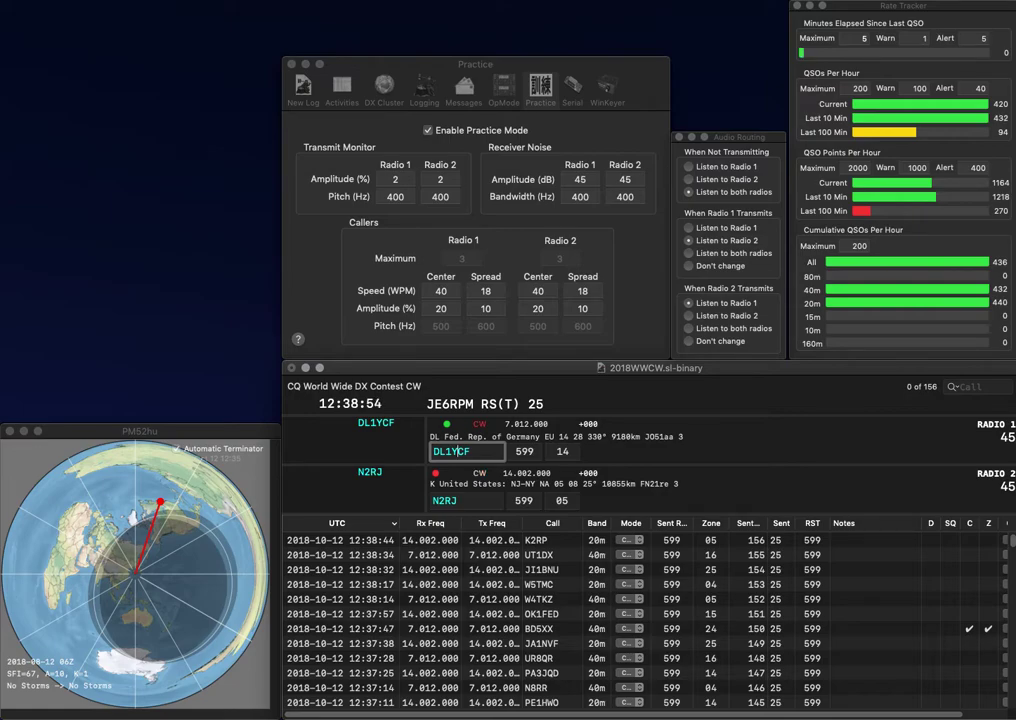
{"action": "key", "text": "Return"}
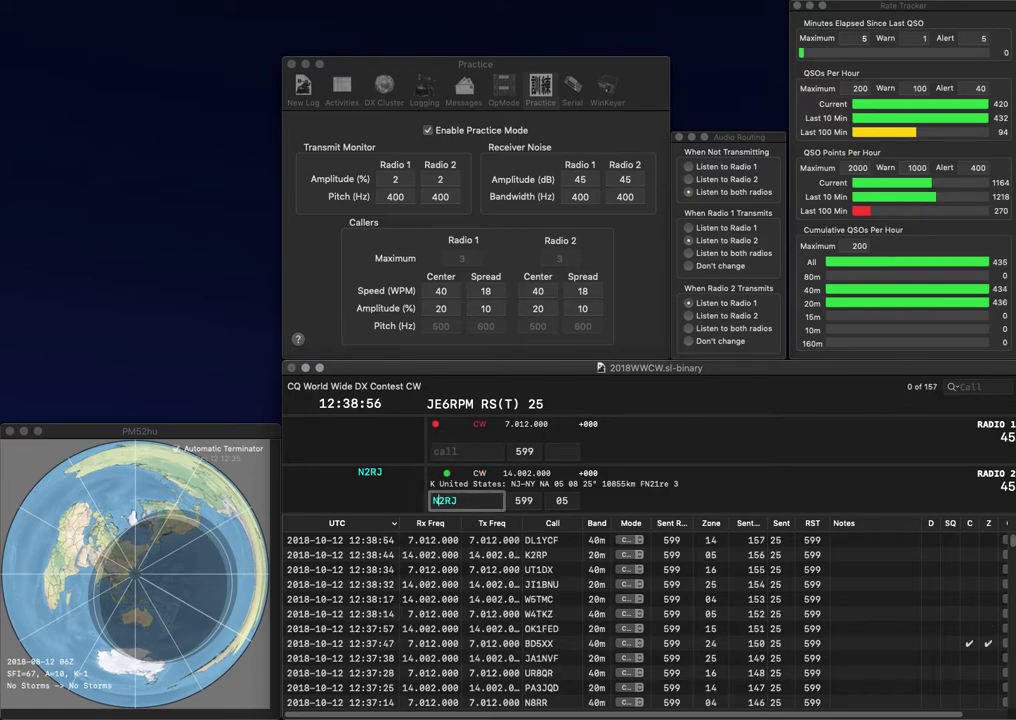
{"action": "key", "text": "Return"}
{"action": "type", "text": "IK5FKF"}
{"action": "key", "text": "Return"}
{"action": "type", "text": "W6RFL"}
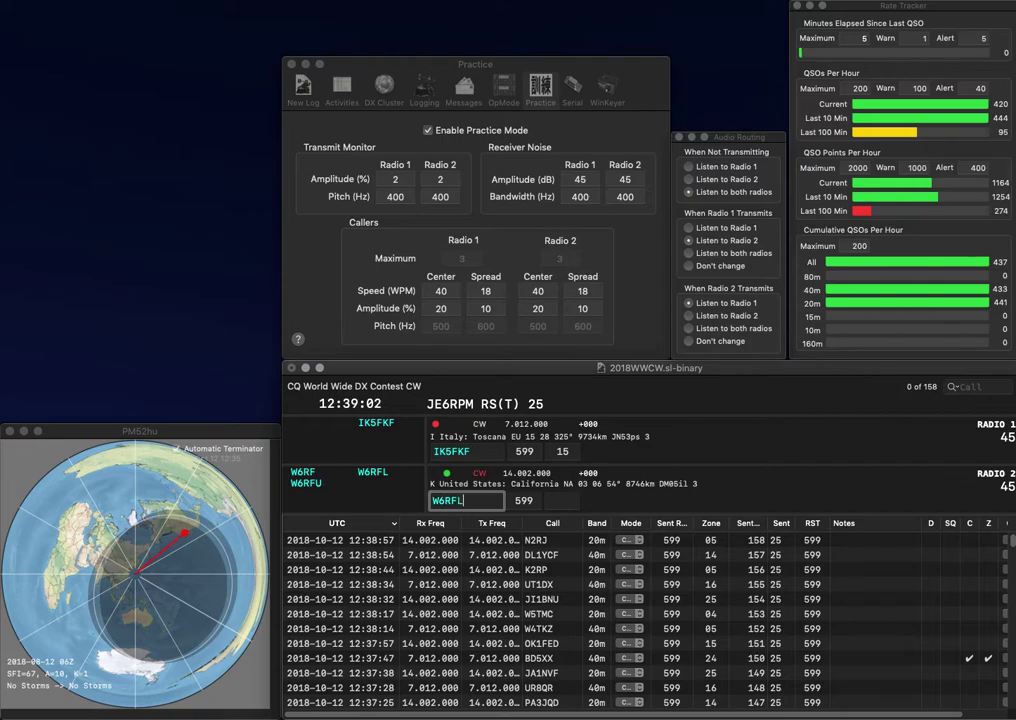
{"action": "key", "text": "Return"}
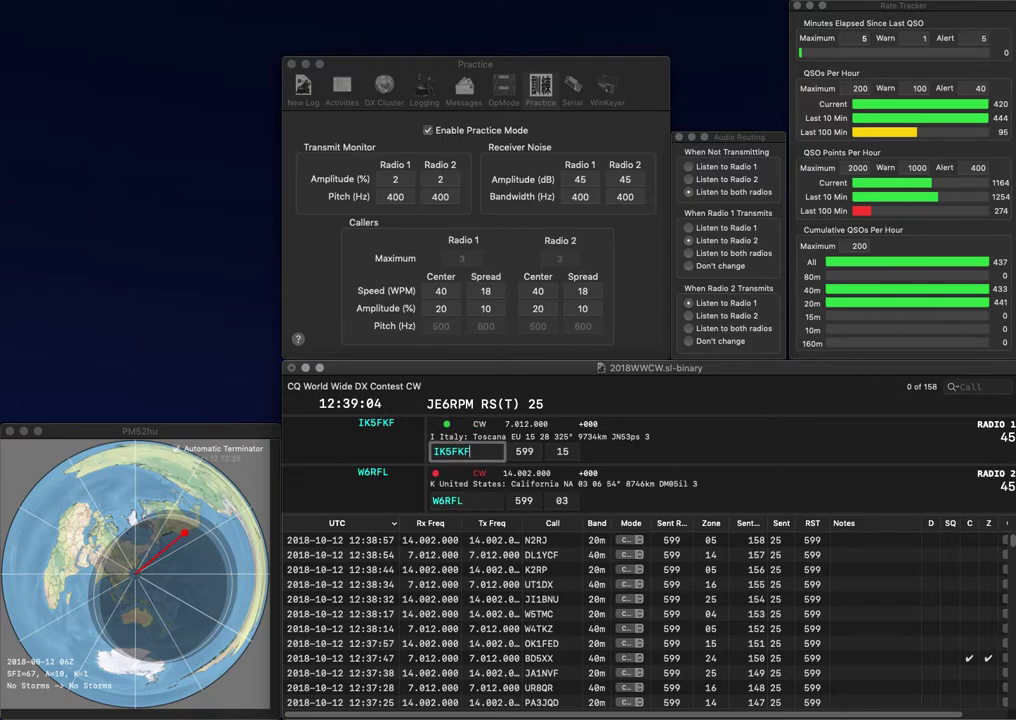
{"action": "key", "text": "Return"}
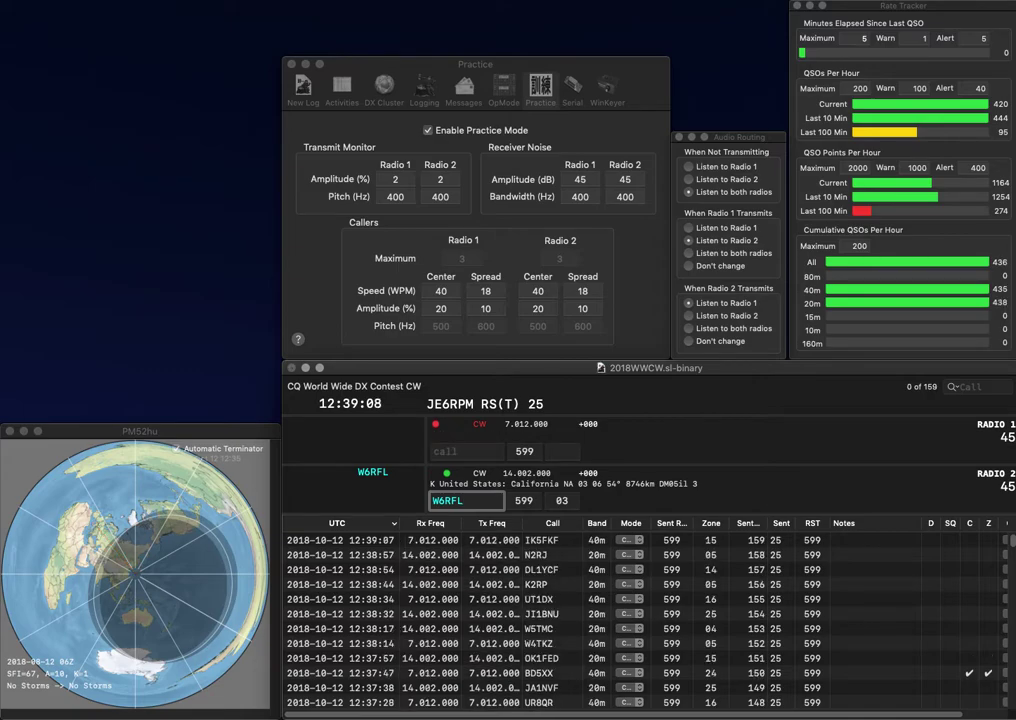
{"action": "key", "text": "Return"}
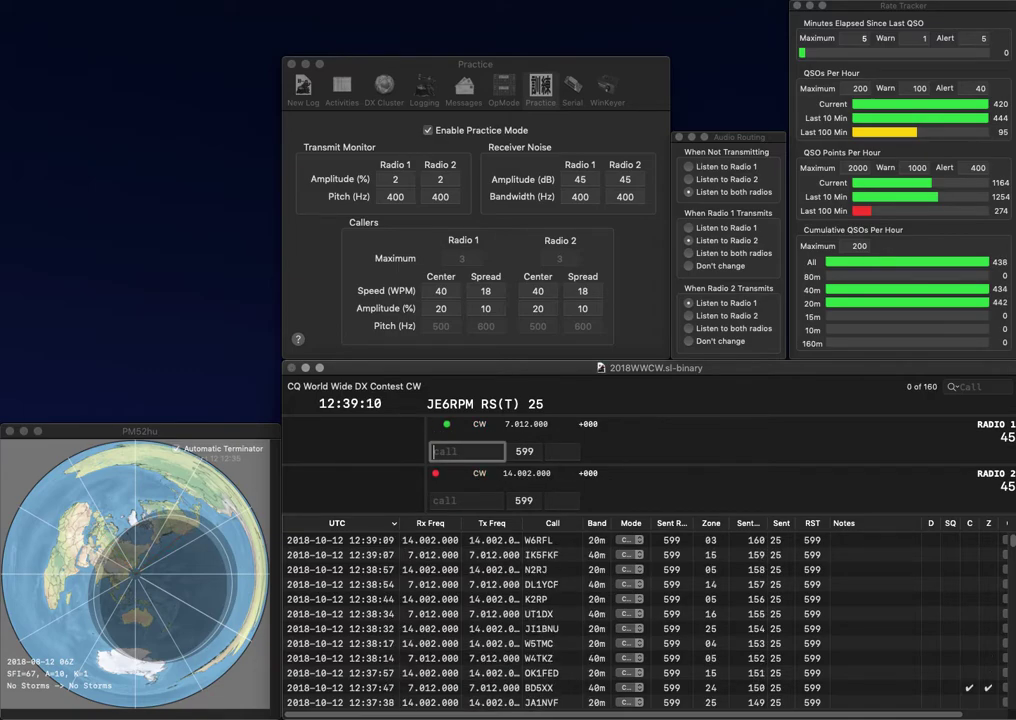
{"action": "type", "text": "G3NMZ"}
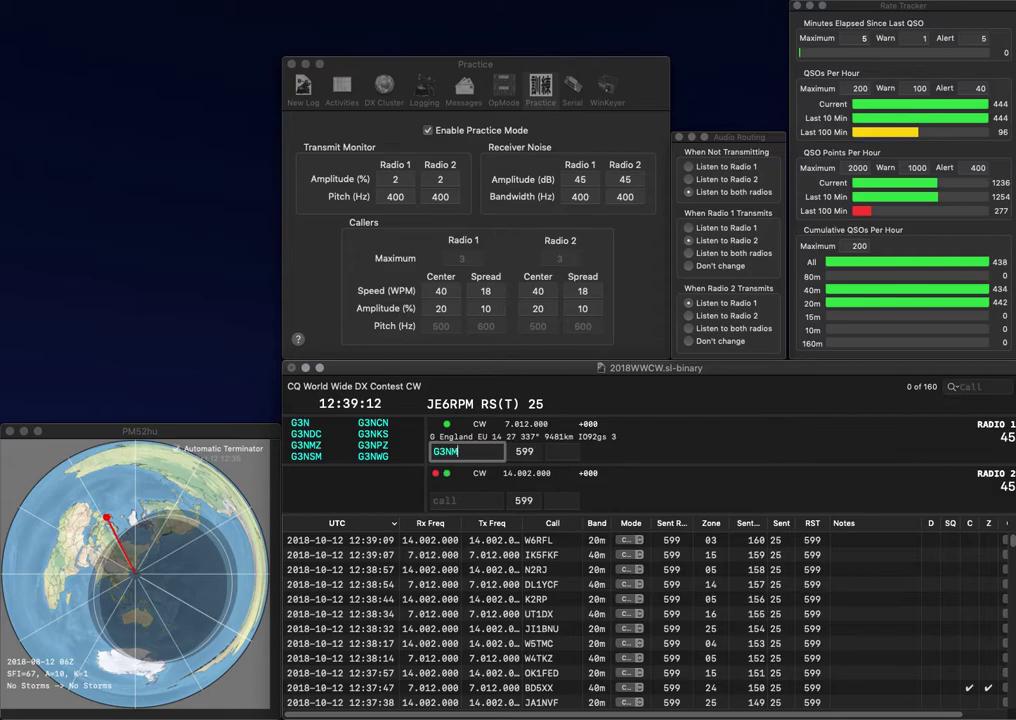
{"action": "key", "text": "Return"}
{"action": "type", "text": "ZXB"}
{"action": "key", "text": "Left"}
{"action": "key", "text": "Left"}
{"action": "key", "text": "Left"}
{"action": "type", "text": "N8"}
{"action": "key", "text": "Return"}
{"action": "key", "text": "Return"}
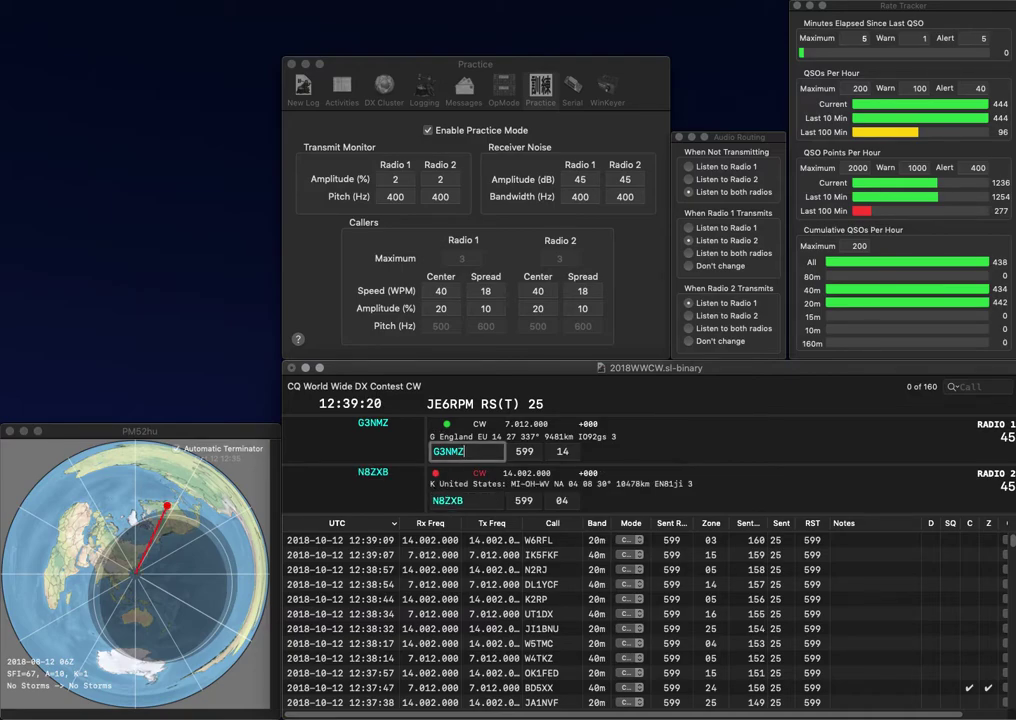
{"action": "key", "text": "Return"}
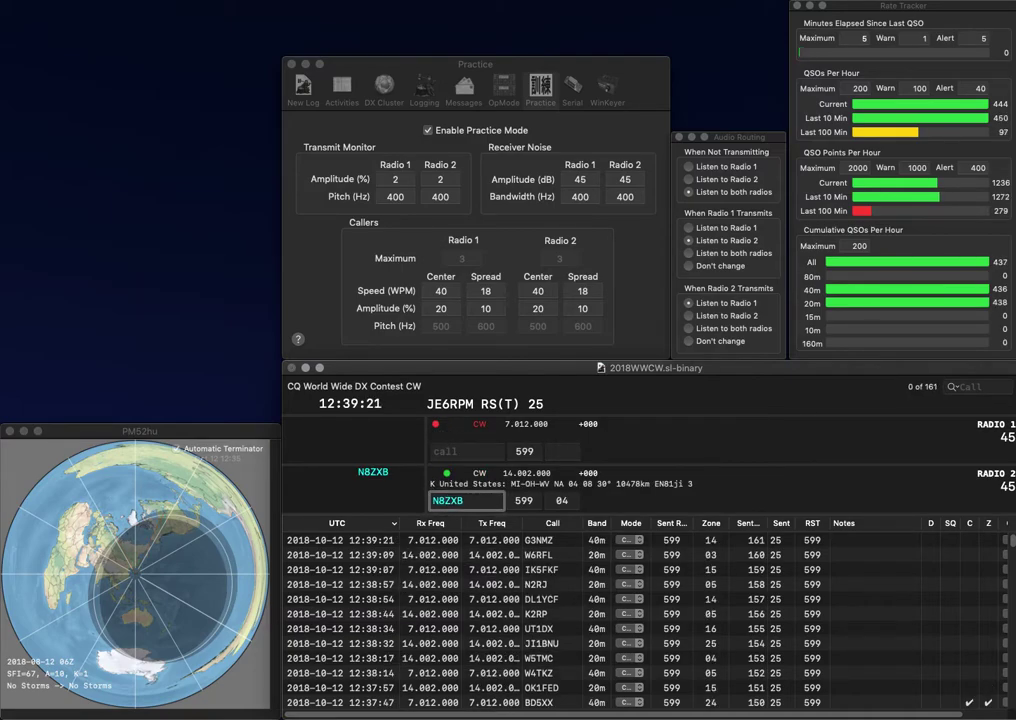
{"action": "key", "text": "BackSpace"}
{"action": "key", "text": "BackSpace"}
{"action": "type", "text": "DJ7"}
{"action": "key", "text": "Delete"}
{"action": "key", "text": "Return"}
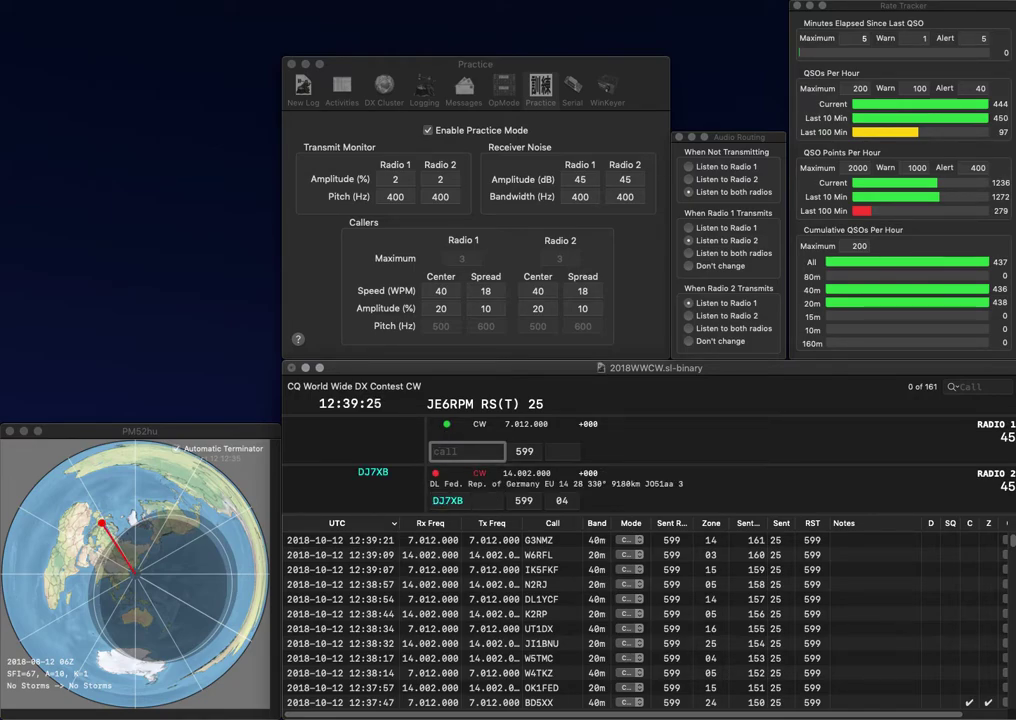
{"action": "type", "text": "I"}
{"action": "key", "text": "Return"}
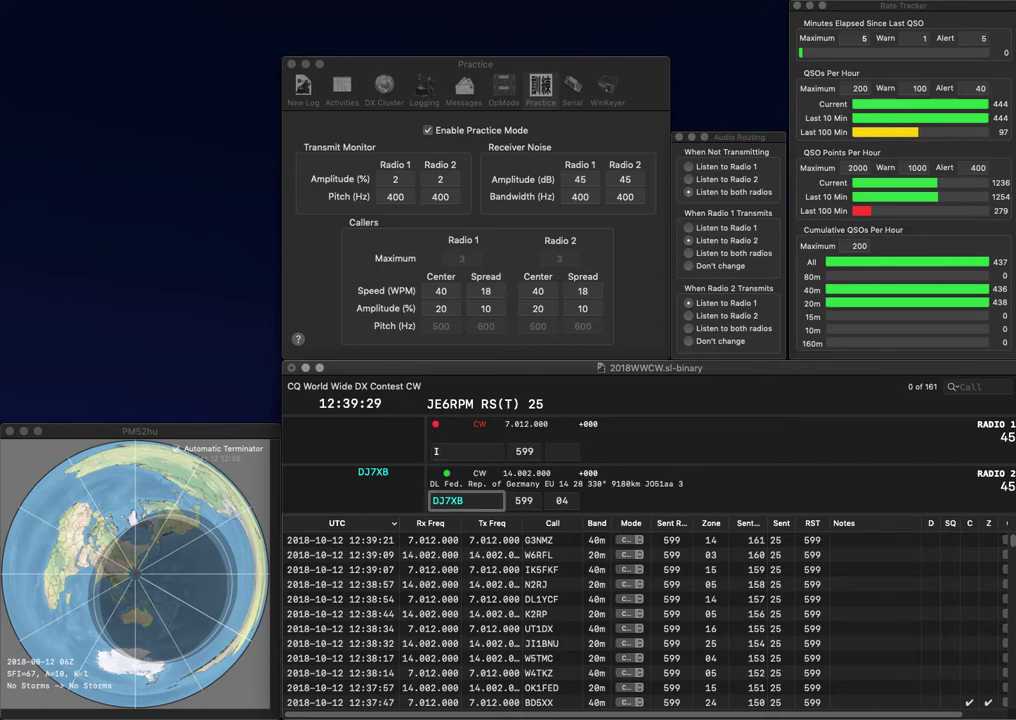
{"action": "type", "text": "14"}
{"action": "key", "text": "Return"}
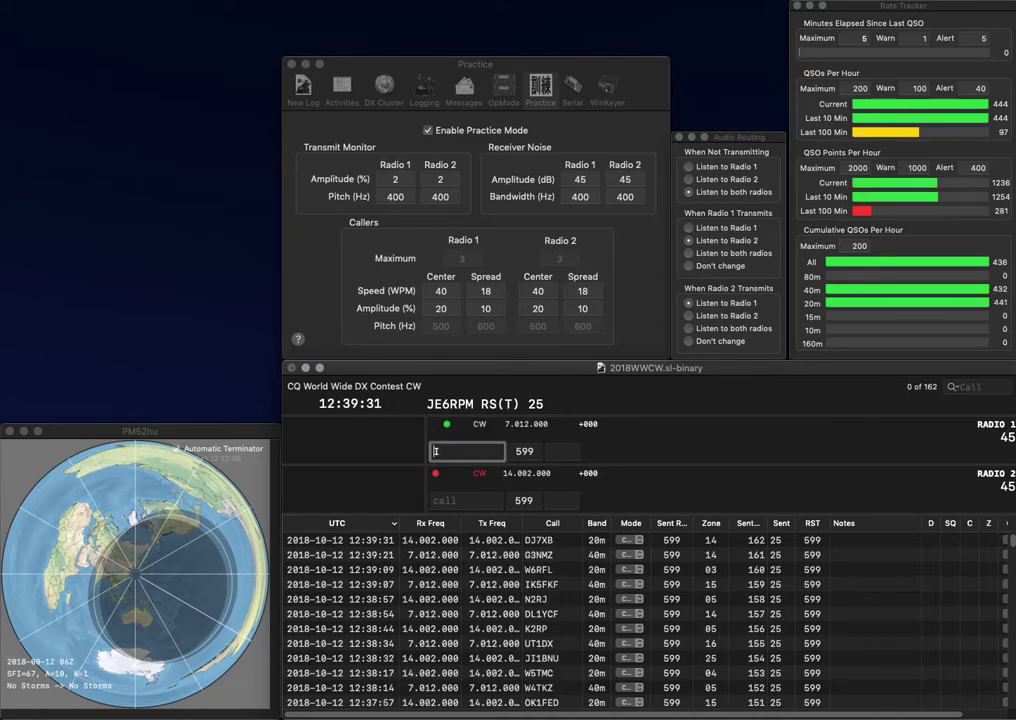
{"action": "type", "text": "U2I"}
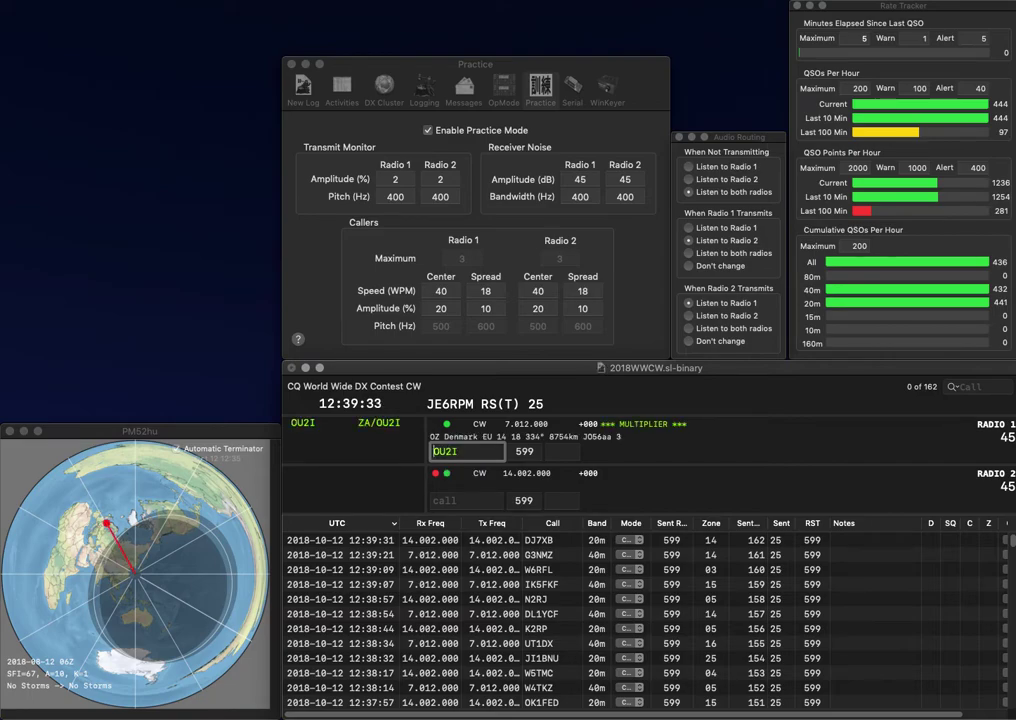
{"action": "type", "text": "ZA/"}
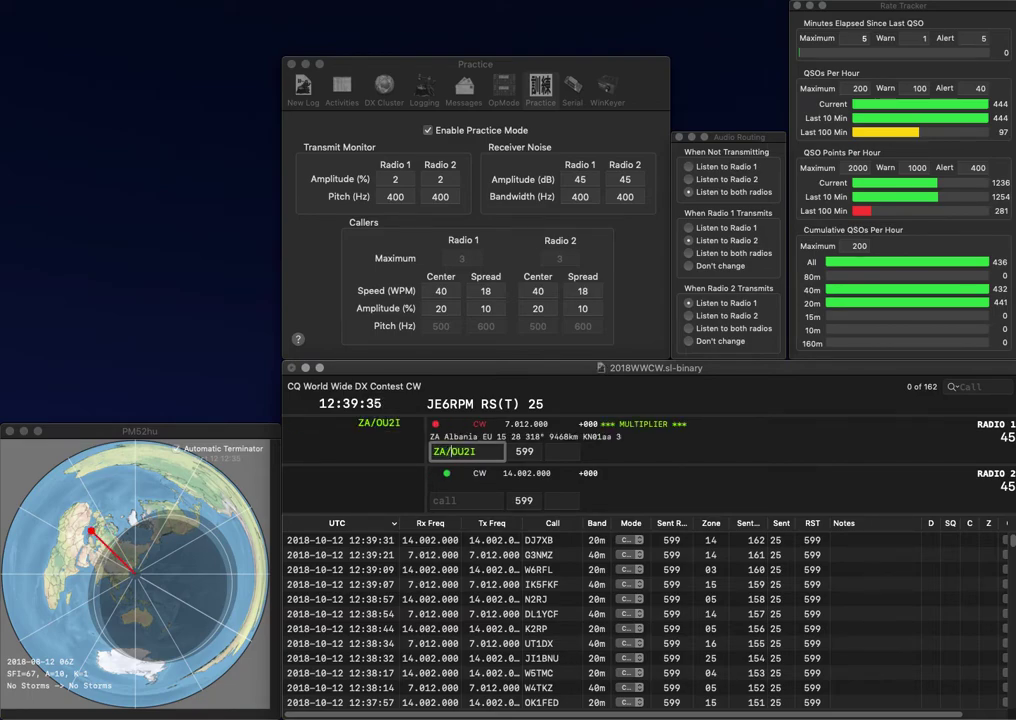
{"action": "type", "text": "C"}
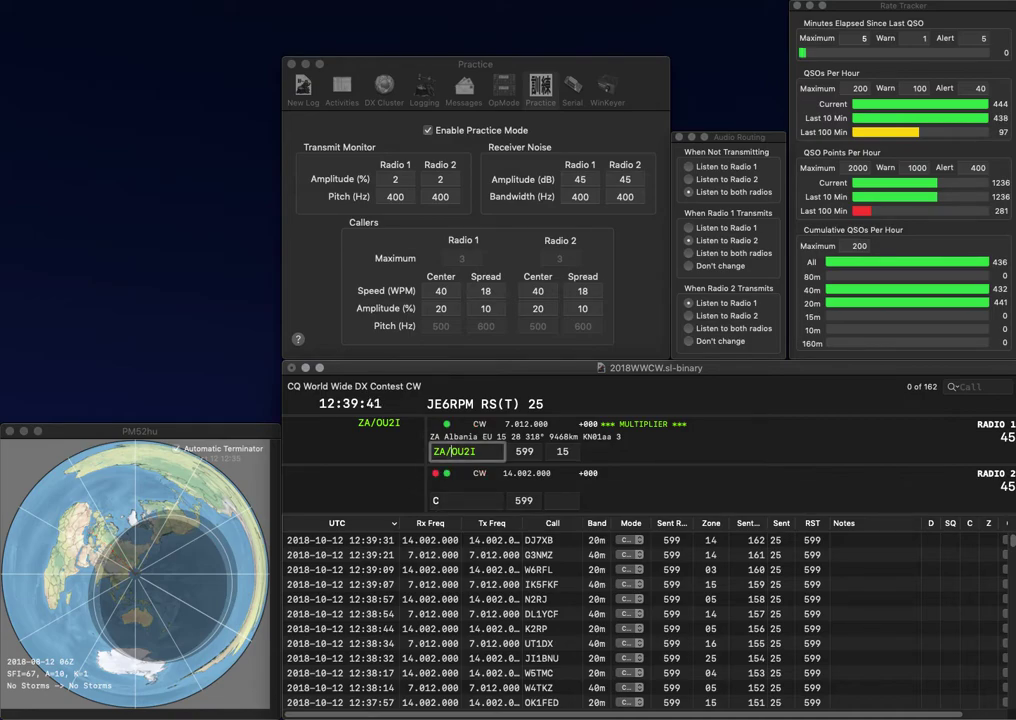
{"action": "key", "text": "Return"}
- Change the partial call on Radio 2 to 0GC and send it
{"action": "type", "text": "H"}
{"action": "type", "text": "0G"}
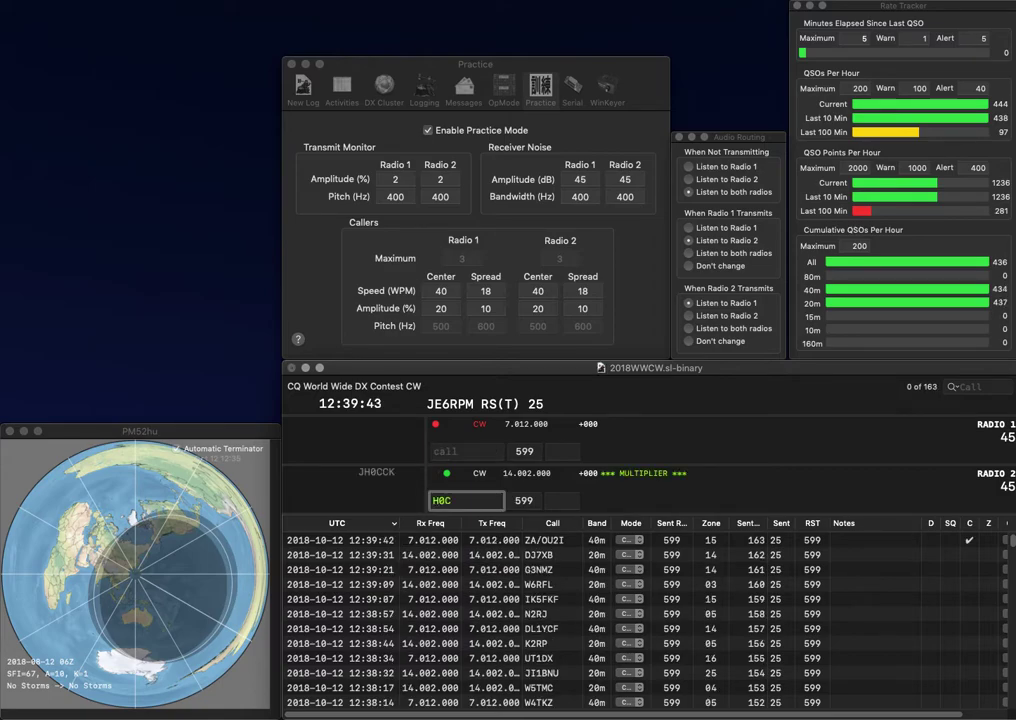
{"action": "key", "text": "Left"}
{"action": "key", "text": "Left"}
{"action": "key", "text": "BackSpace"}
{"action": "key", "text": "Return"}
- Enter the call G5AZ on Radio 1 and send the exchange
{"action": "type", "text": "G5AX"}
{"action": "key", "text": "BackSpace"}
{"action": "type", "text": "Z"}
{"action": "key", "text": "Return"}
{"action": "key", "text": "backslash"}
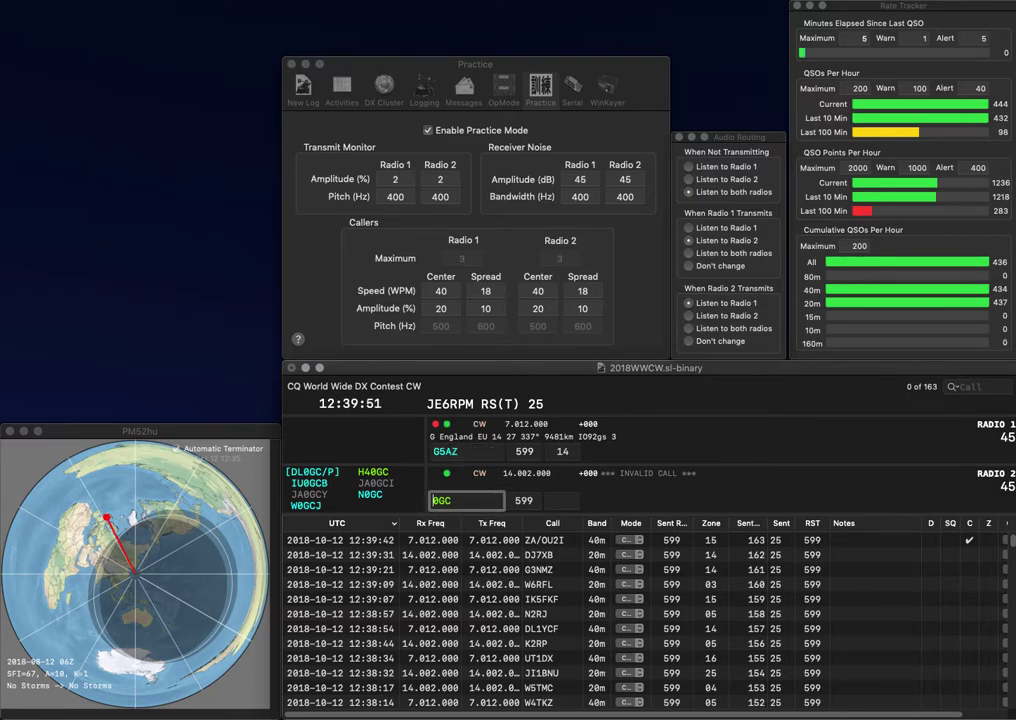
- Complete the Radio 2 call as H40GC, send the exchange and log the contact
{"action": "key", "text": "Home"}
{"action": "type", "text": "H4"}
{"action": "key", "text": "Return"}
{"action": "key", "text": "backslash"}
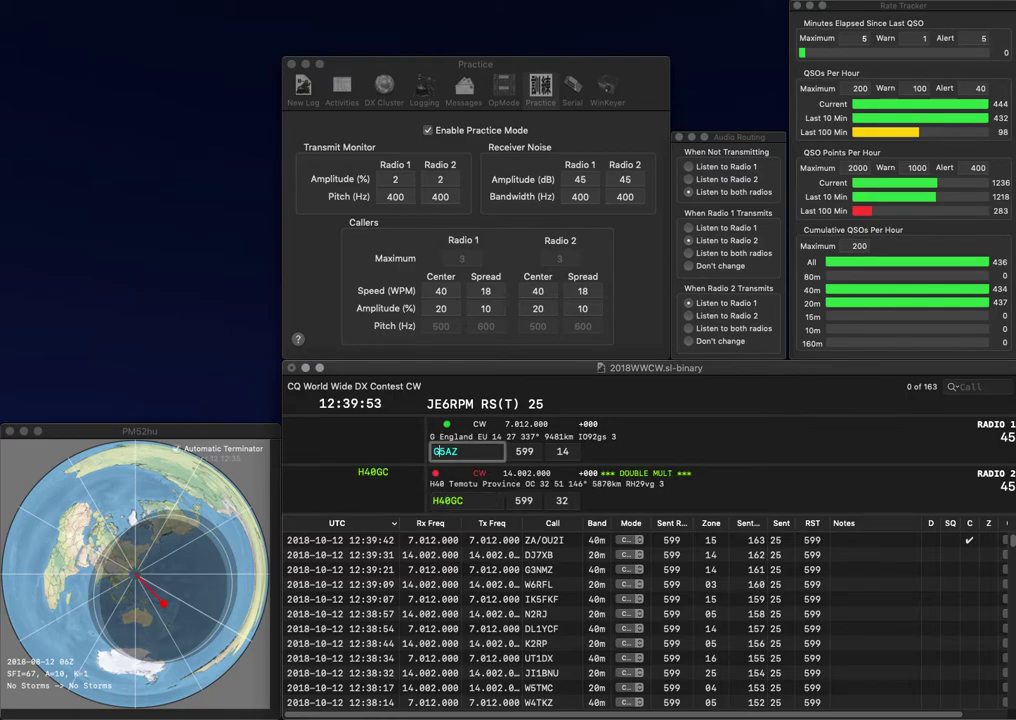
{"action": "key", "text": "backslash"}
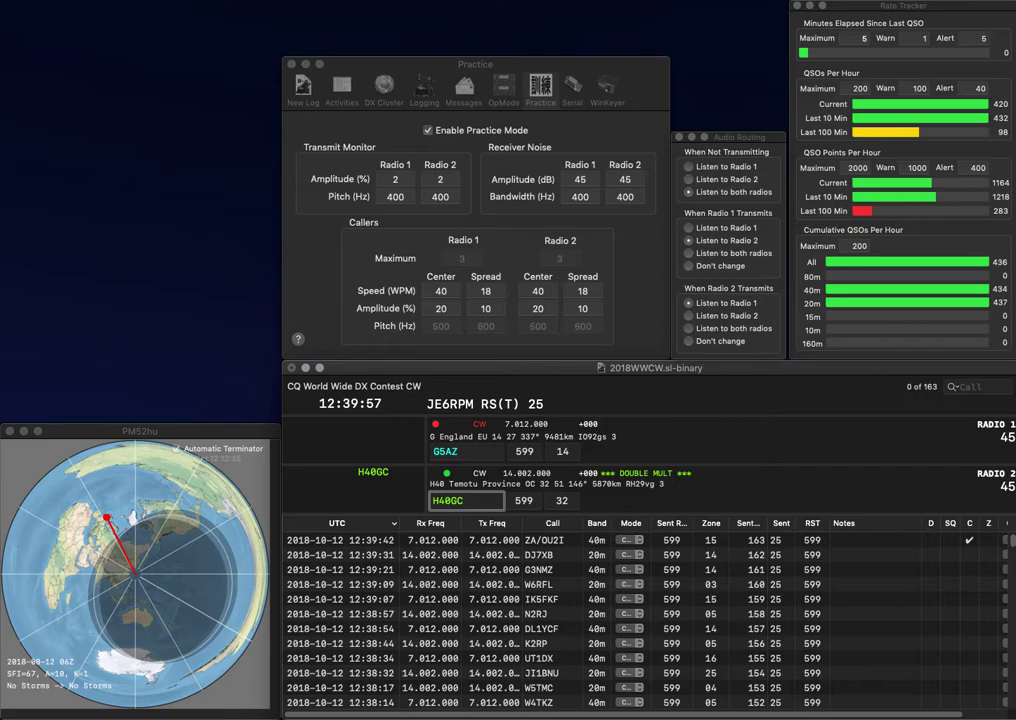
{"action": "key", "text": "Return"}
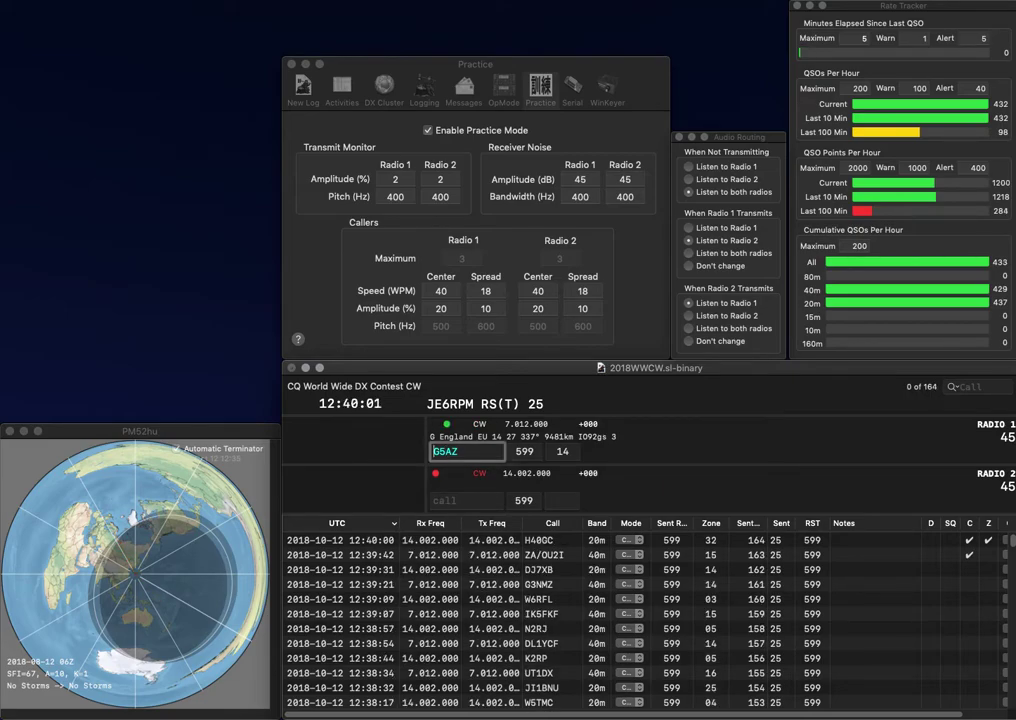
{"action": "type", "text": "KG5A"}
{"action": "type", "text": "X"}
{"action": "key", "text": "Return"}
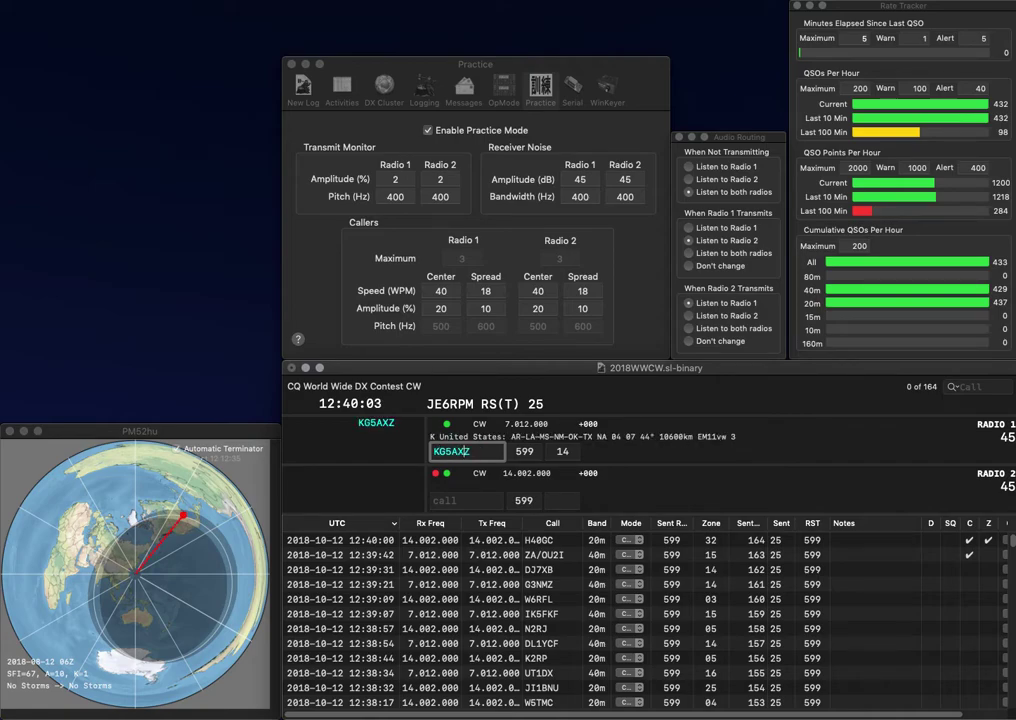
{"action": "type", "text": "Y"}
{"action": "key", "text": "Return"}
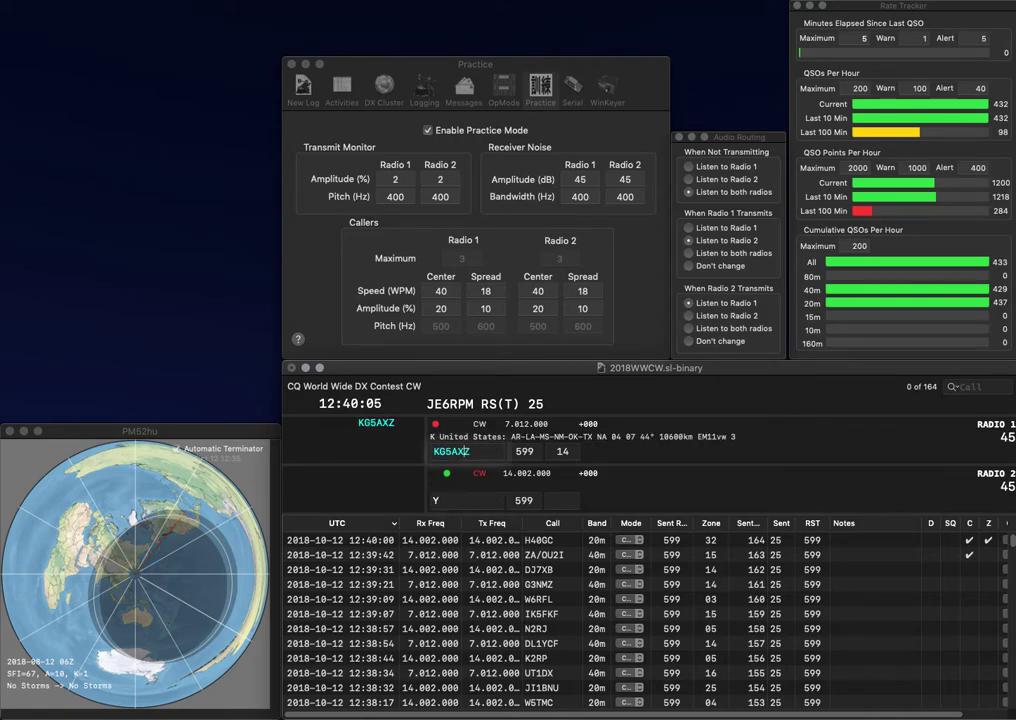
{"action": "key", "text": "space"}
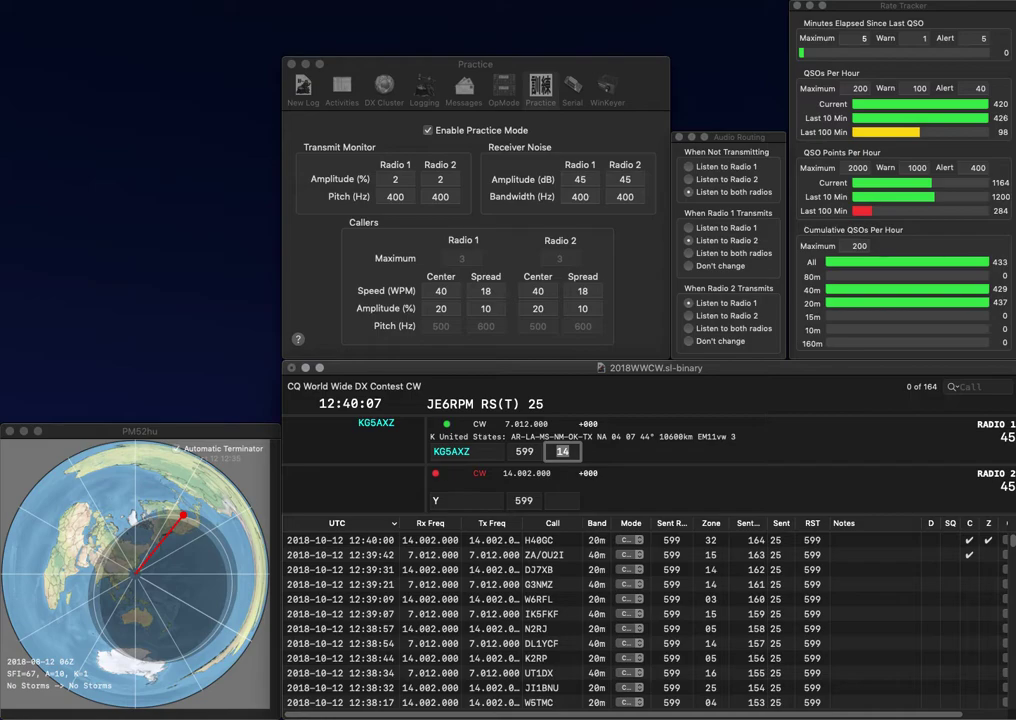
{"action": "type", "text": "4"}
{"action": "key", "text": "Return"}
- Work and log OF8KVY on Radio 2 while sending the partial call QM on Radio 1
{"action": "type", "text": "OF8KV"}
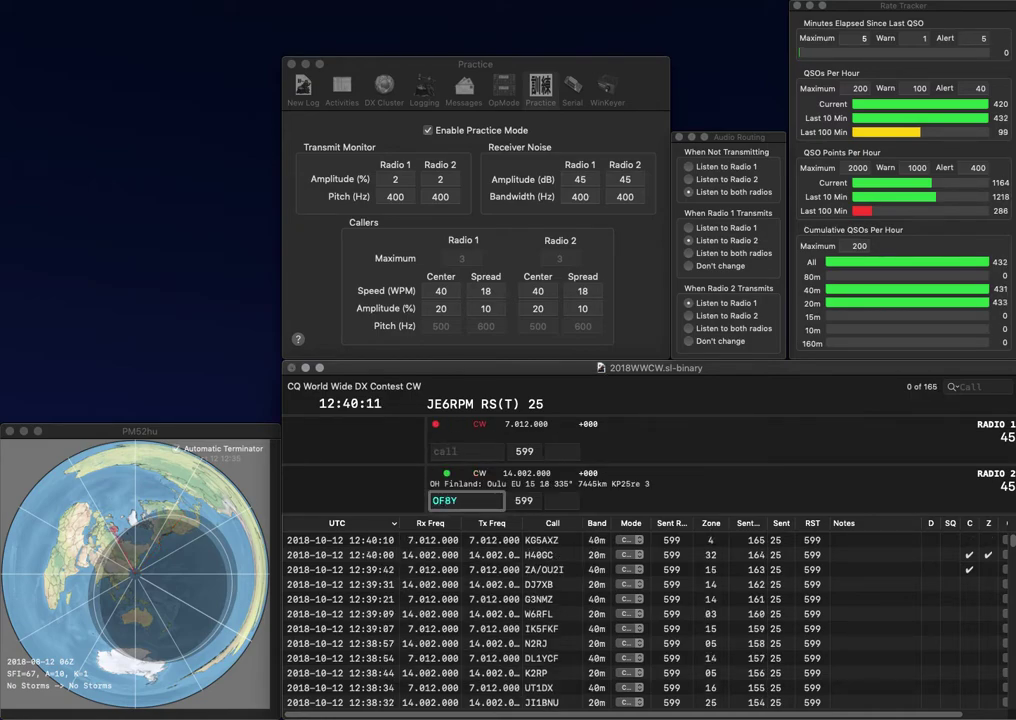
{"action": "key", "text": "Return"}
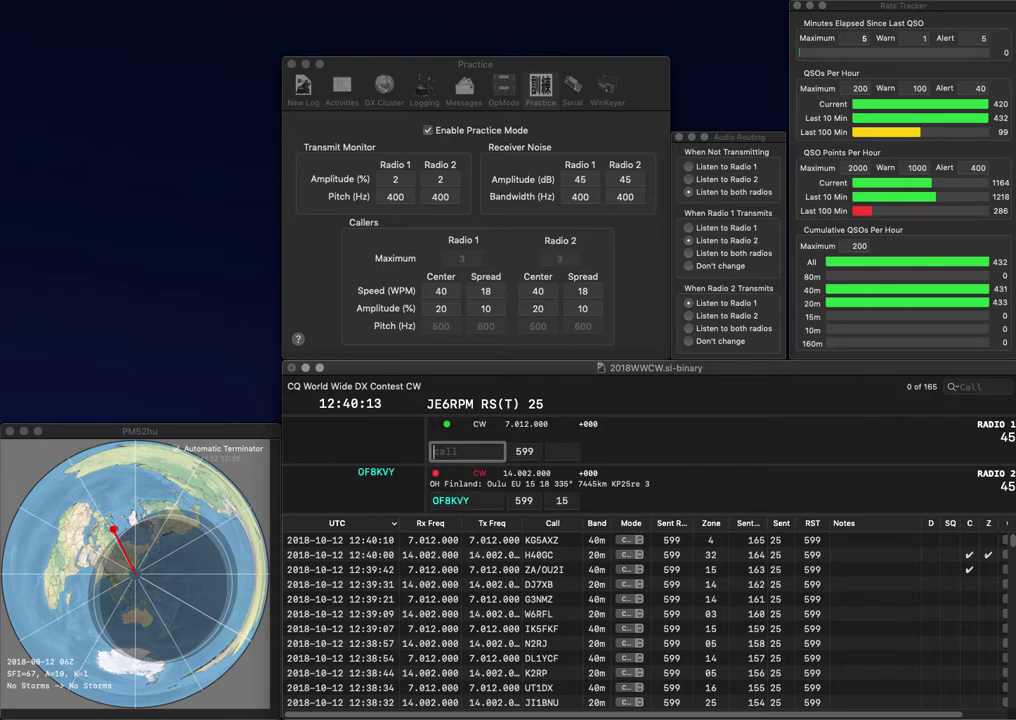
{"action": "type", "text": "QM"}
{"action": "key", "text": "Return"}
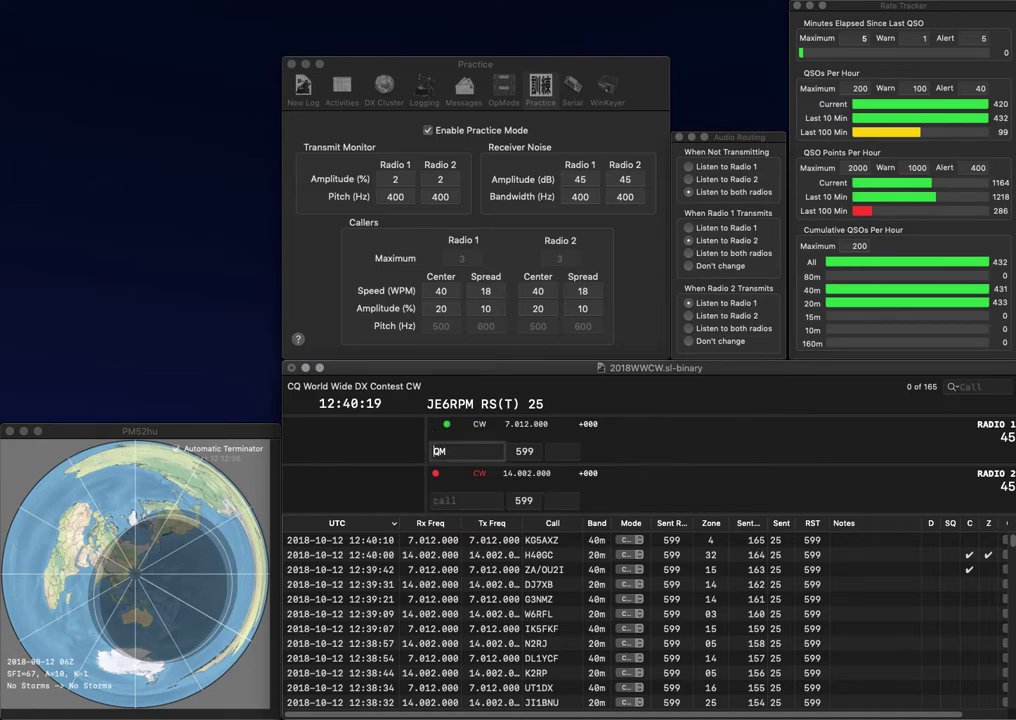
{"action": "key", "text": "Return"}
- Complete the Radio 1 call as RZ3QM, answer RT5G on Radio 2 and log both contacts
{"action": "type", "text": "RZ3"}
{"action": "key", "text": "Return"}
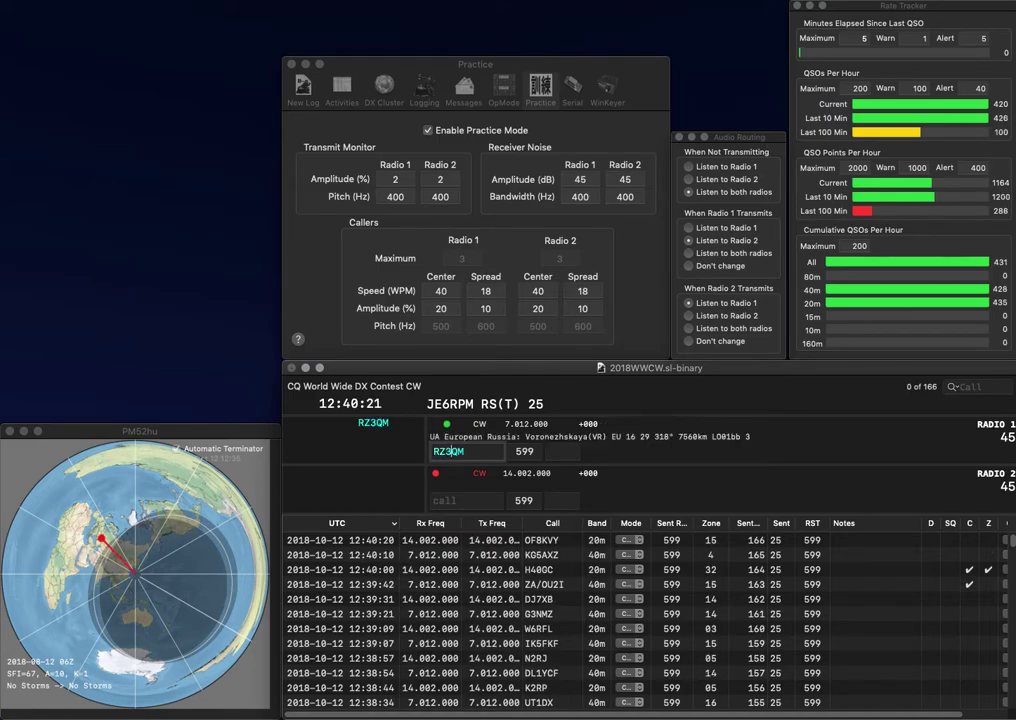
{"action": "type", "text": "RT5G"}
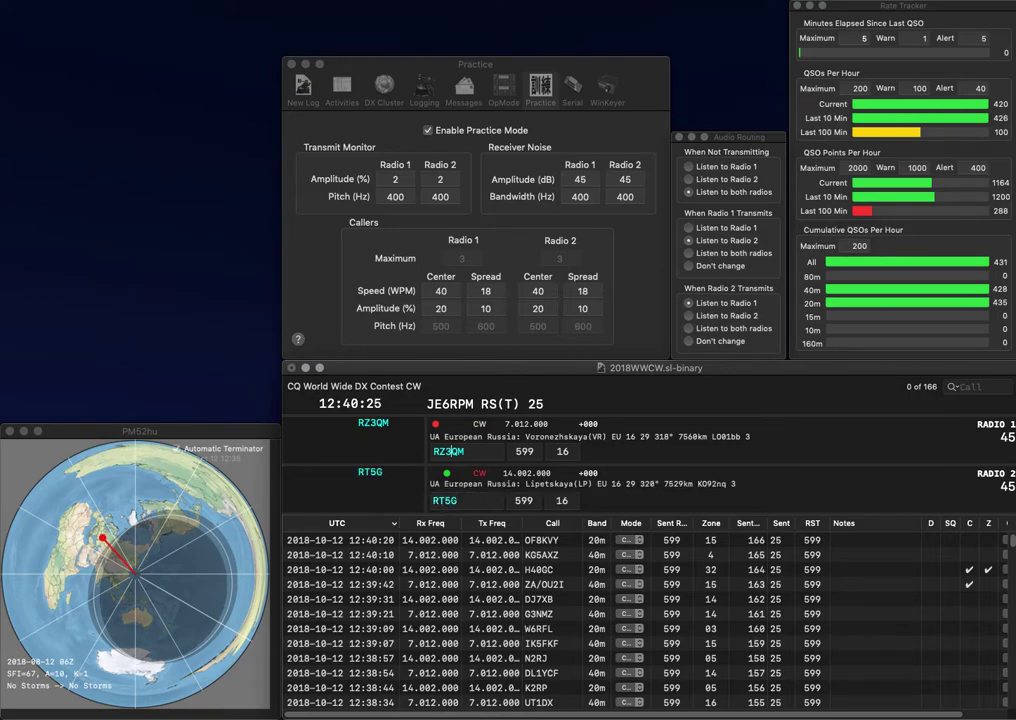
{"action": "key", "text": "Return"}
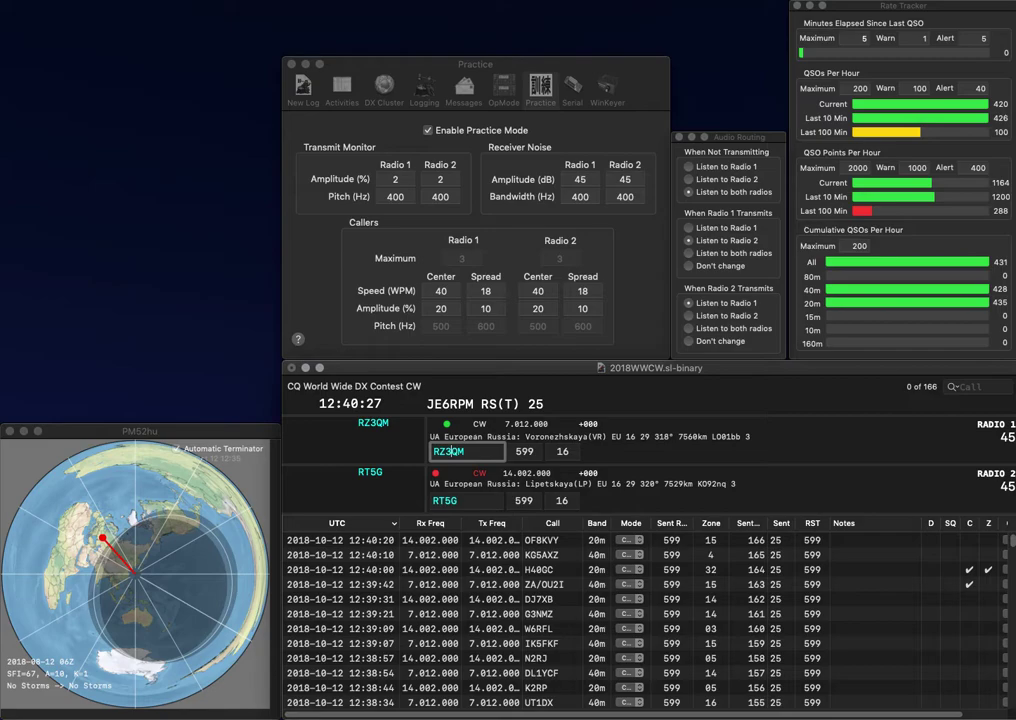
{"action": "key", "text": "Return"}
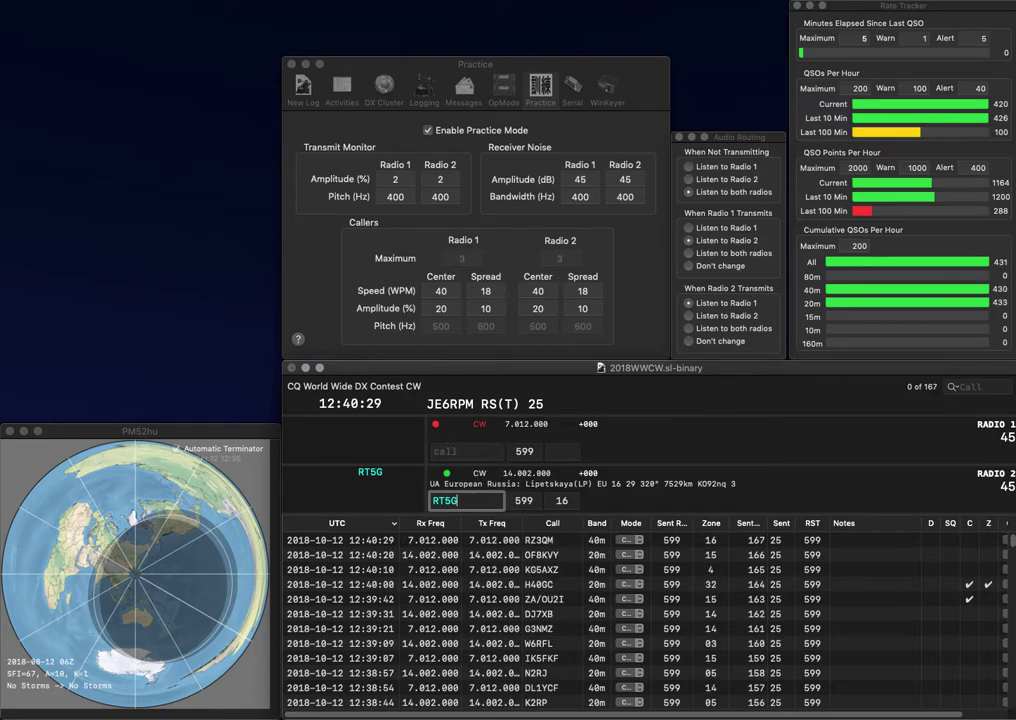
{"action": "key", "text": "Return"}
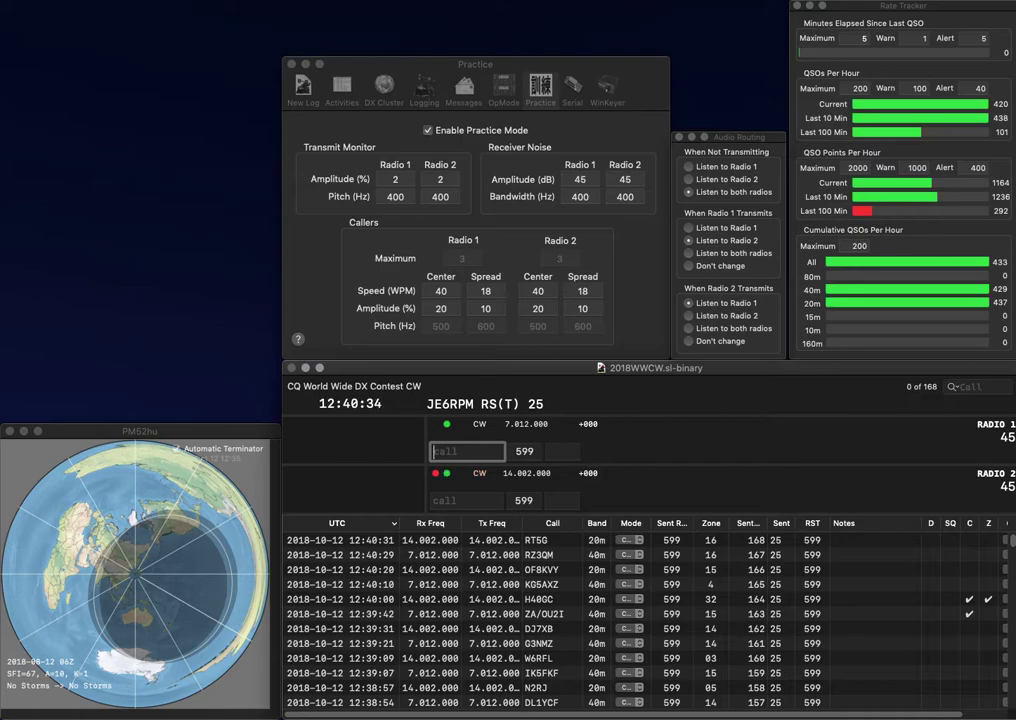
- Send the partial calls O on Radio 1 and LGS on Radio 2
{"action": "type", "text": "O"}
{"action": "key", "text": "Return"}
{"action": "type", "text": "LGS"}
{"action": "key", "text": "Return"}
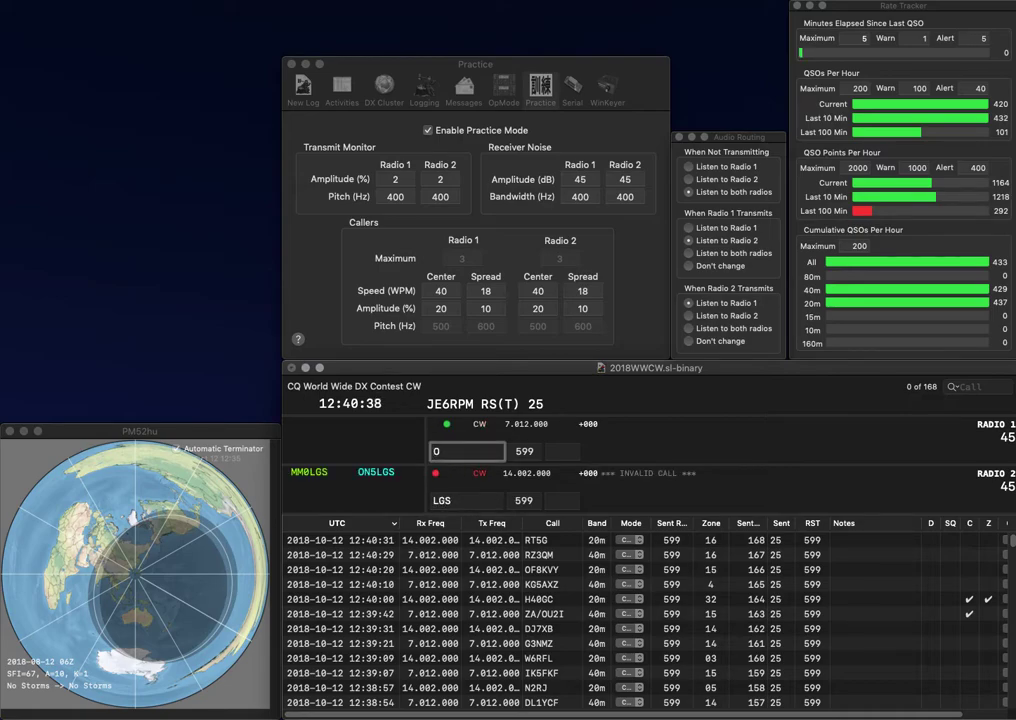
- Complete the Radio 1 call as KE0BFO and log it, resending the partial call LGS on Radio 2 in between
{"action": "type", "text": "KE0BFO"}
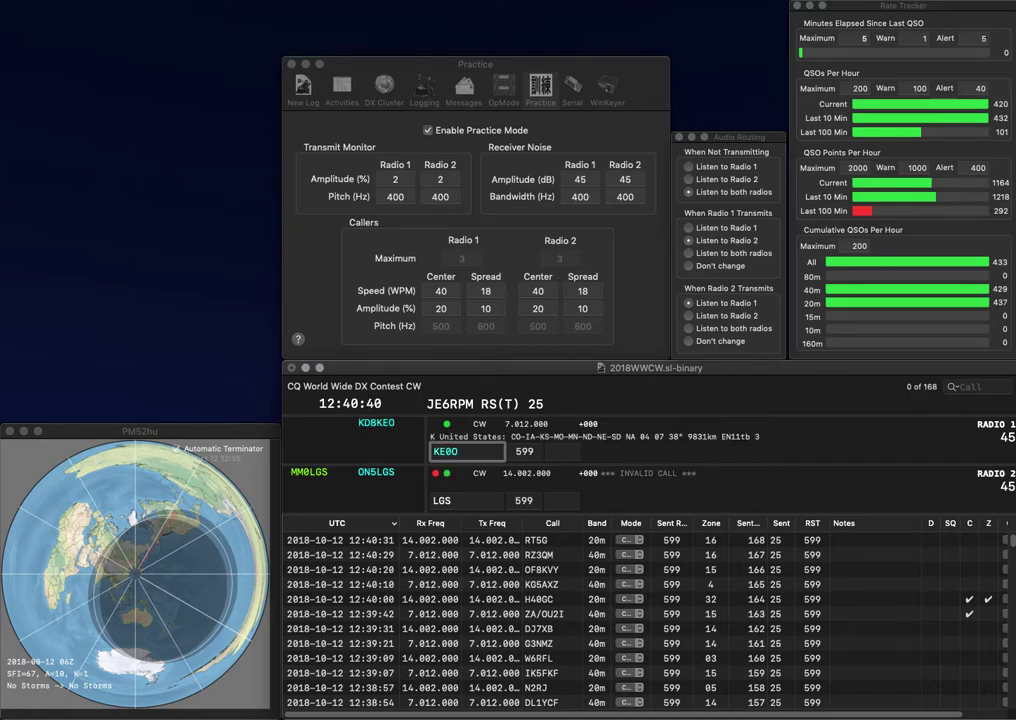
{"action": "key", "text": "Return"}
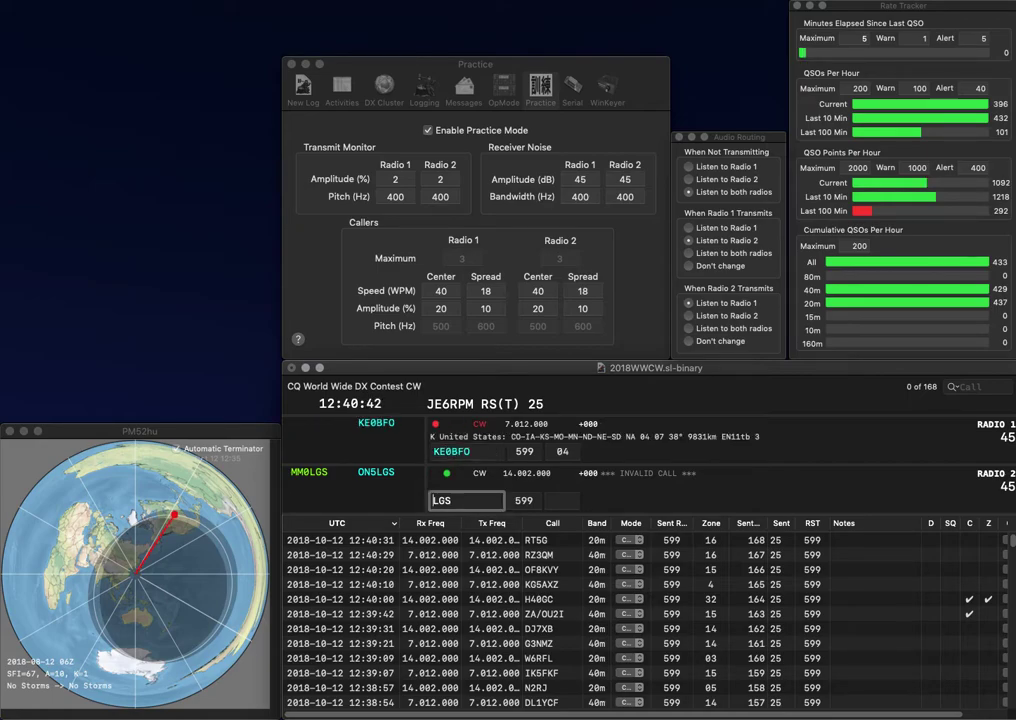
{"action": "key", "text": "Return"}
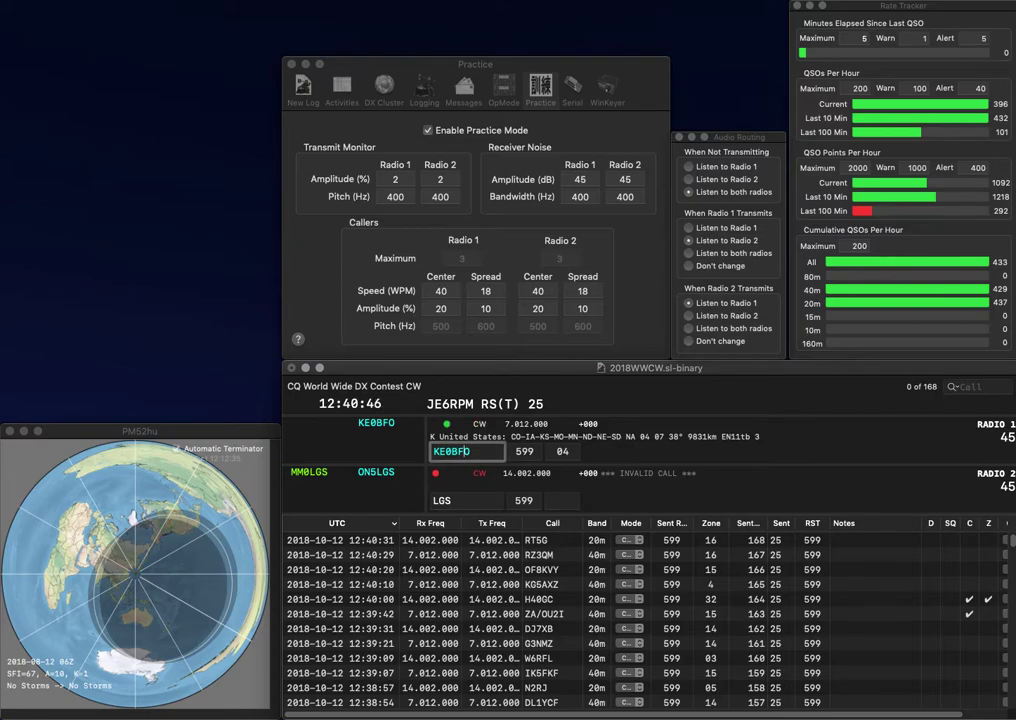
{"action": "key", "text": "Return"}
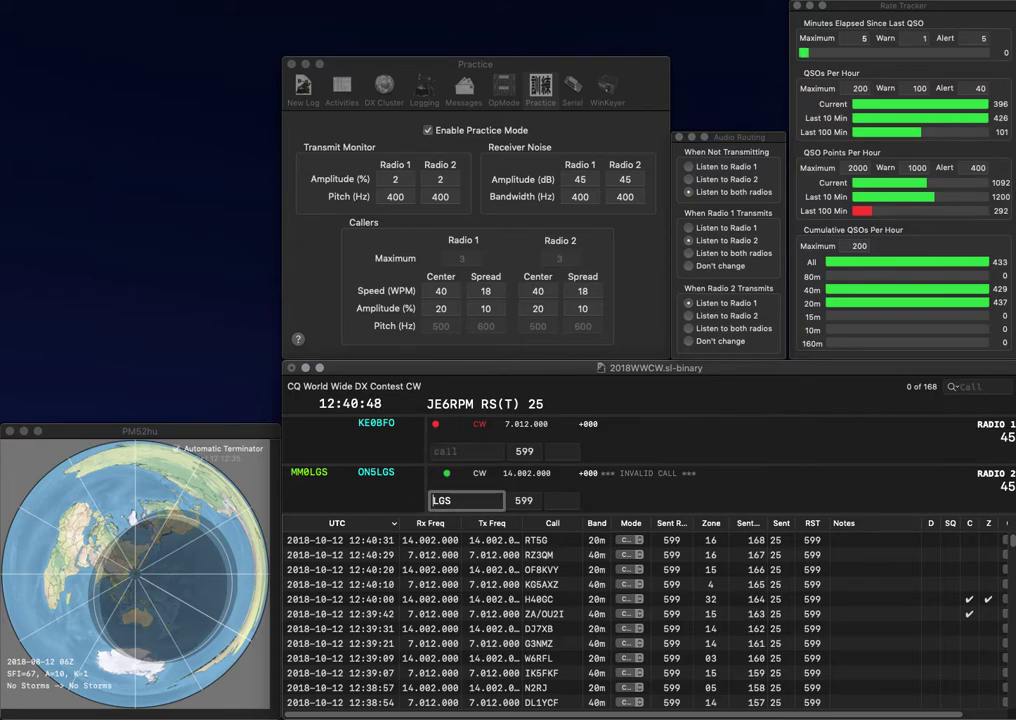
{"action": "type", "text": "ON5"}
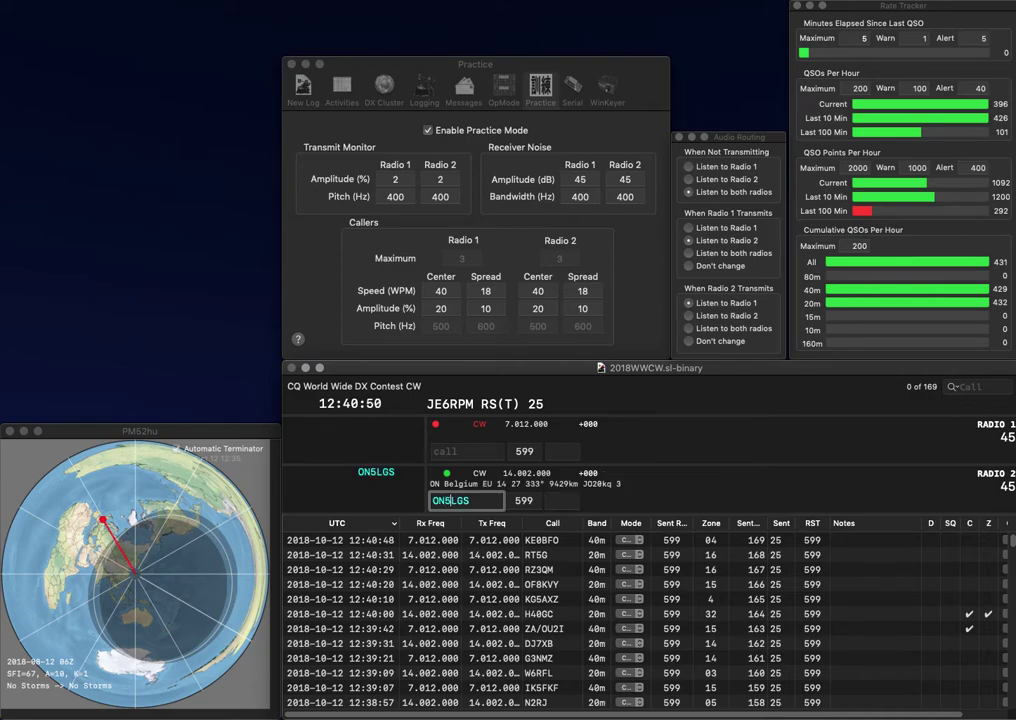
{"action": "key", "text": "Return"}
{"action": "type", "text": "EB1"}
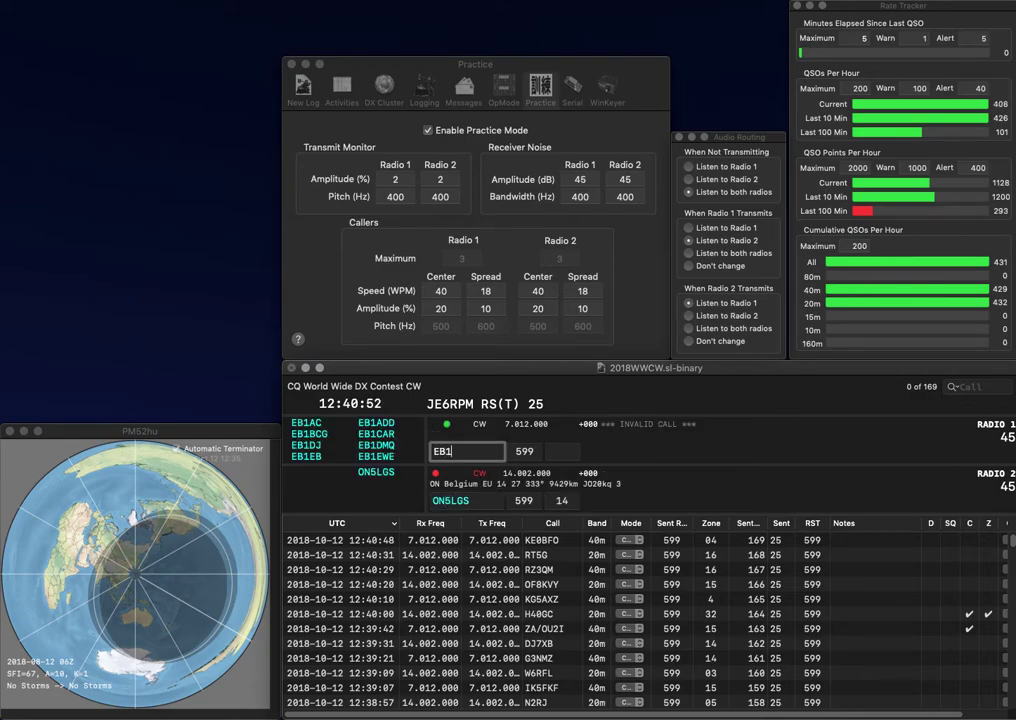
{"action": "type", "text": "DMQ"}
{"action": "key", "text": "Return"}
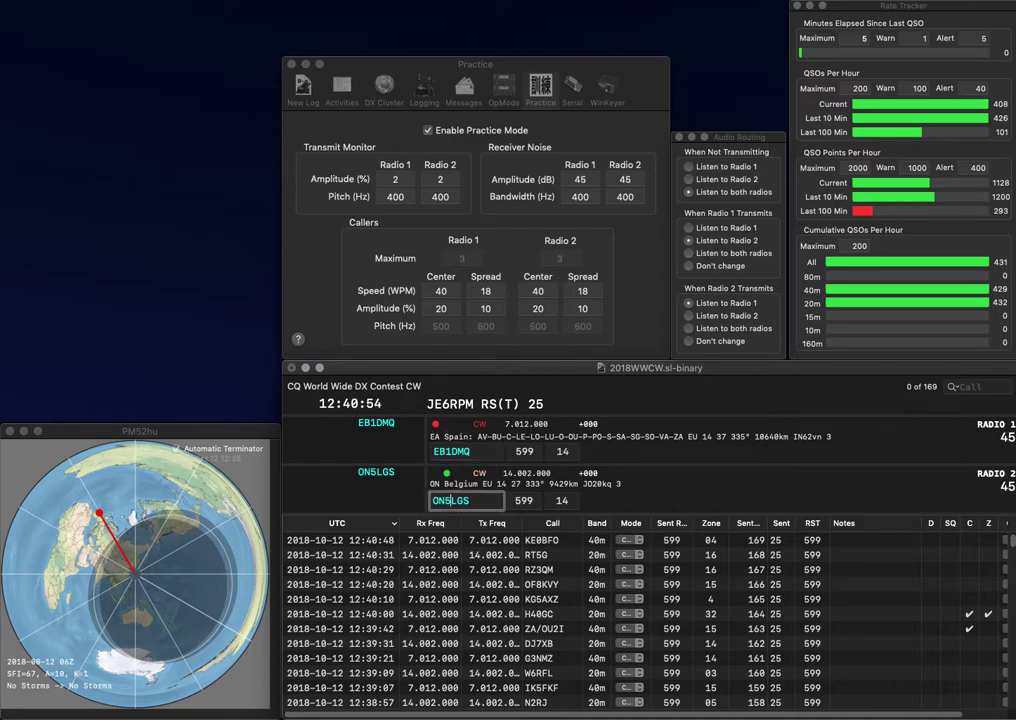
{"action": "key", "text": "Return"}
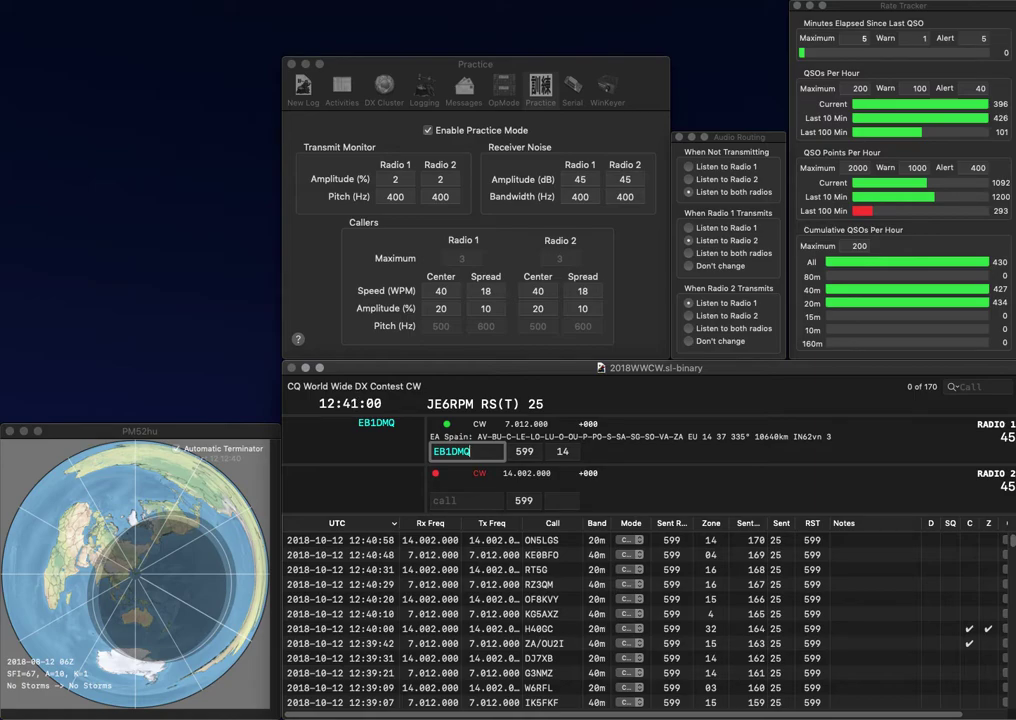
{"action": "key", "text": "Return"}
{"action": "type", "text": "PA2LP"}
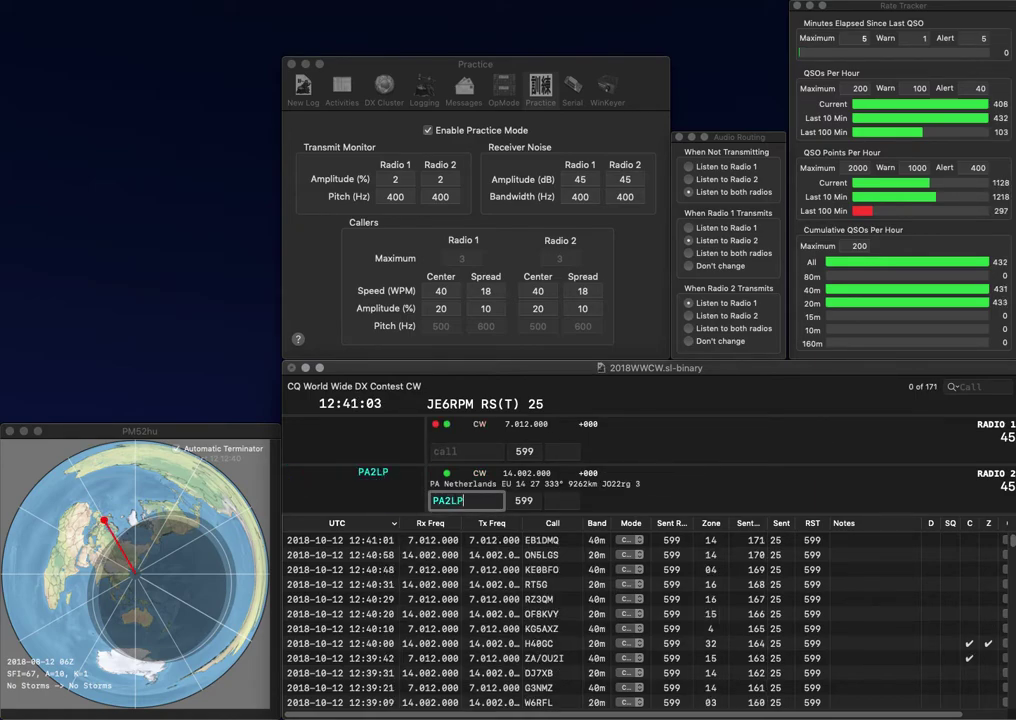
{"action": "key", "text": "Return"}
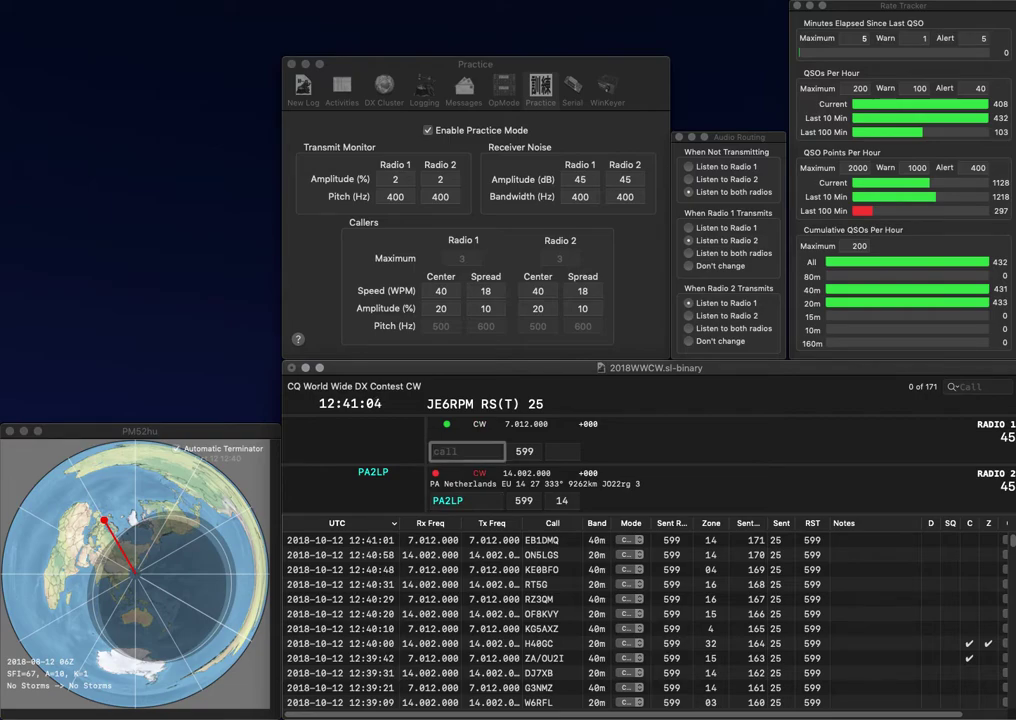
{"action": "type", "text": "KM4RRE"}
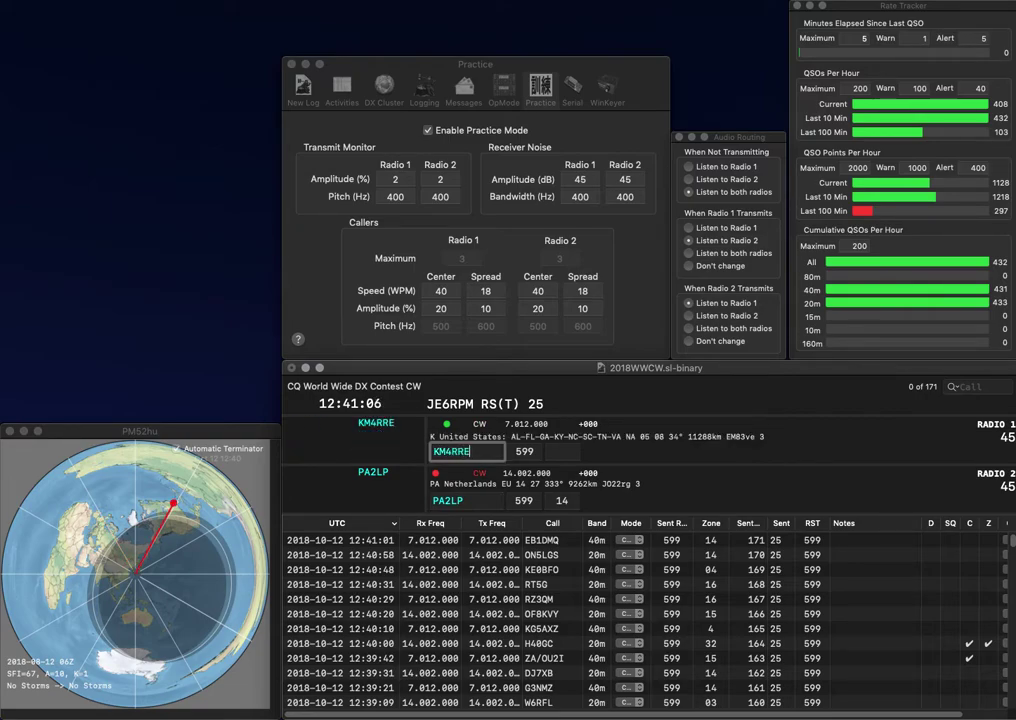
{"action": "key", "text": "Return"}
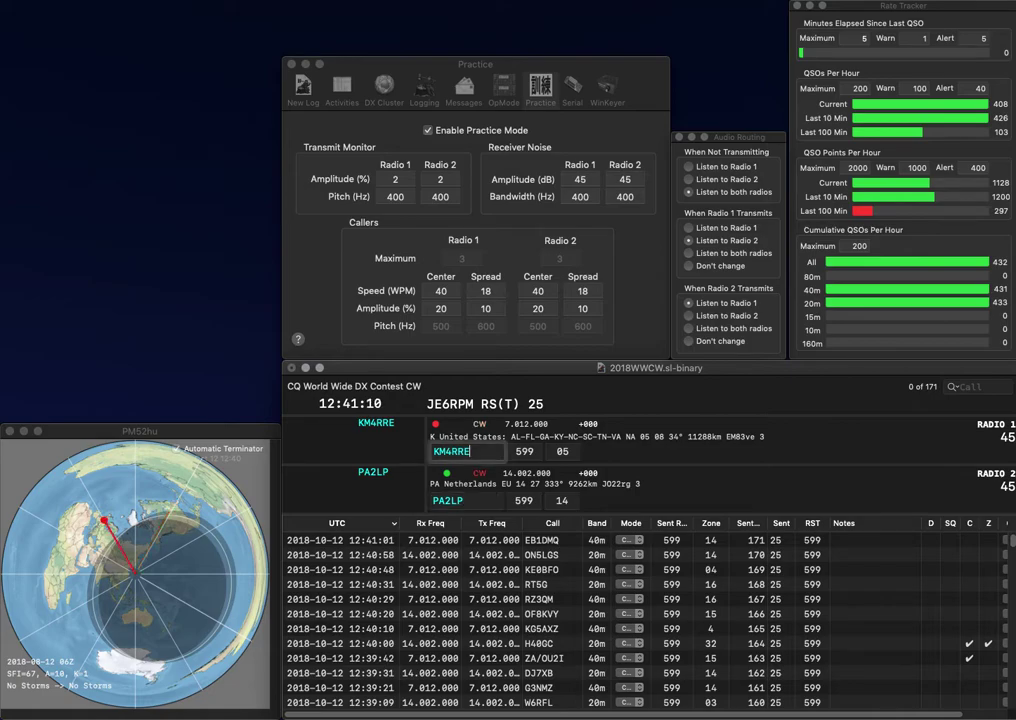
{"action": "key", "text": "Return"}
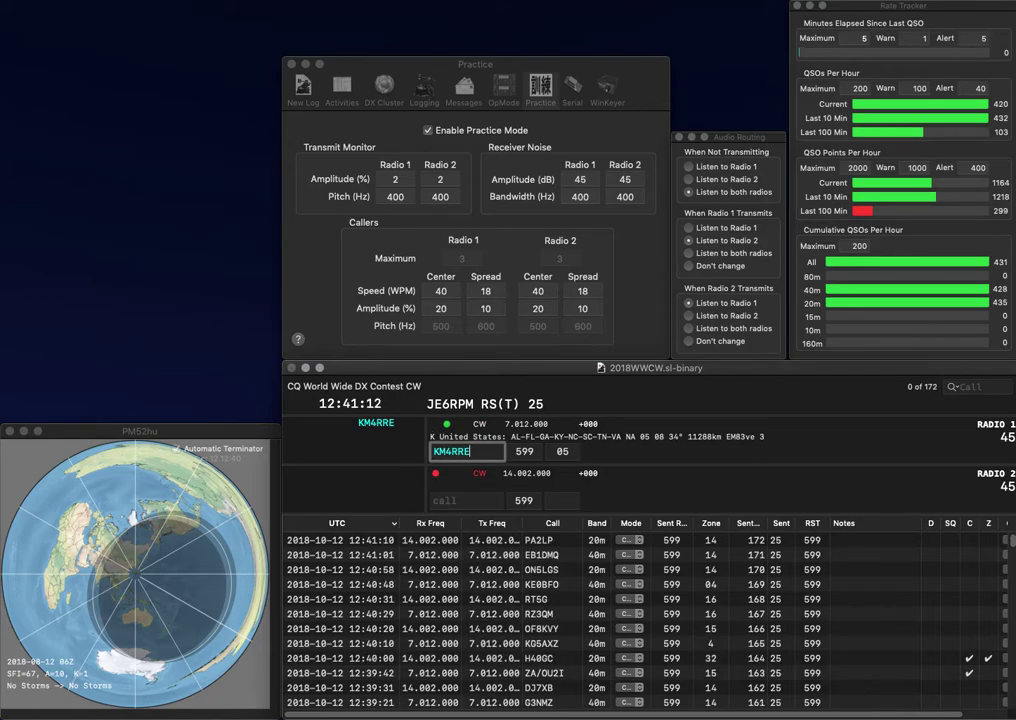
{"action": "key", "text": "Return"}
- Send the partial call DL on Radio 2 and enter the partial call WM on Radio 1
{"action": "type", "text": "DL"}
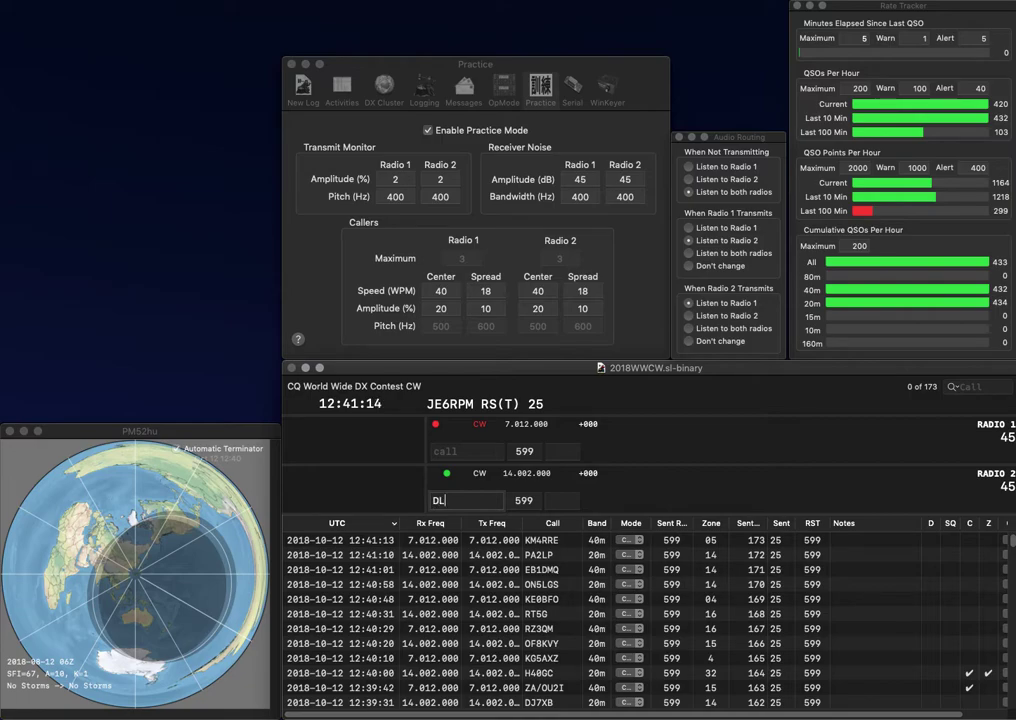
{"action": "key", "text": "Return"}
{"action": "type", "text": "WM"}
{"action": "key", "text": "grave"}
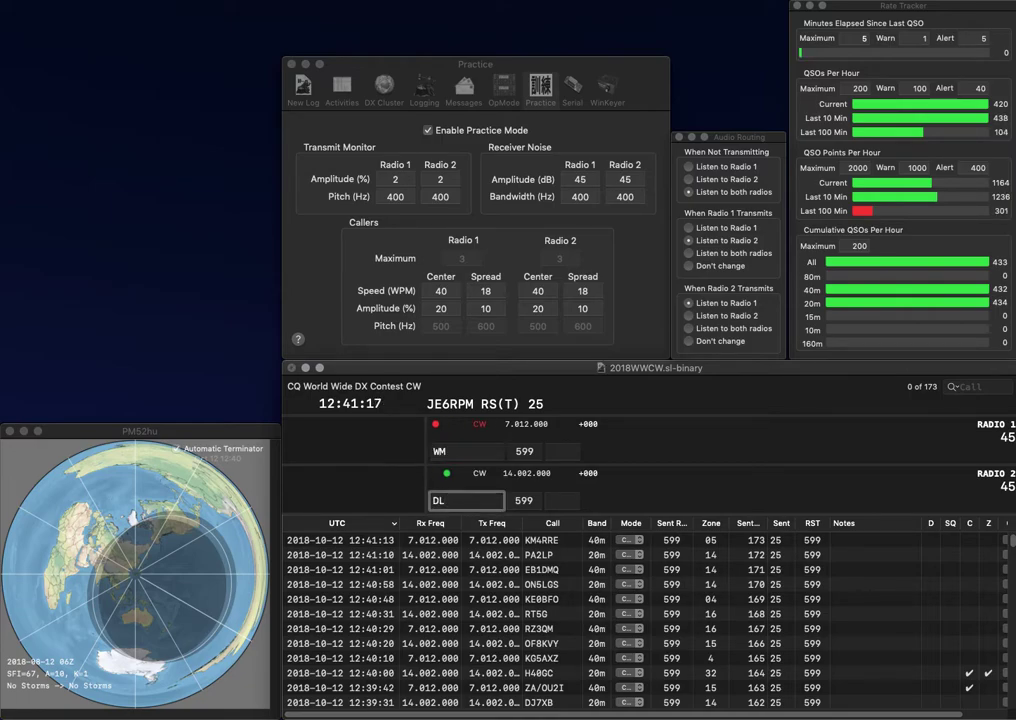
{"action": "type", "text": "6MHW"}
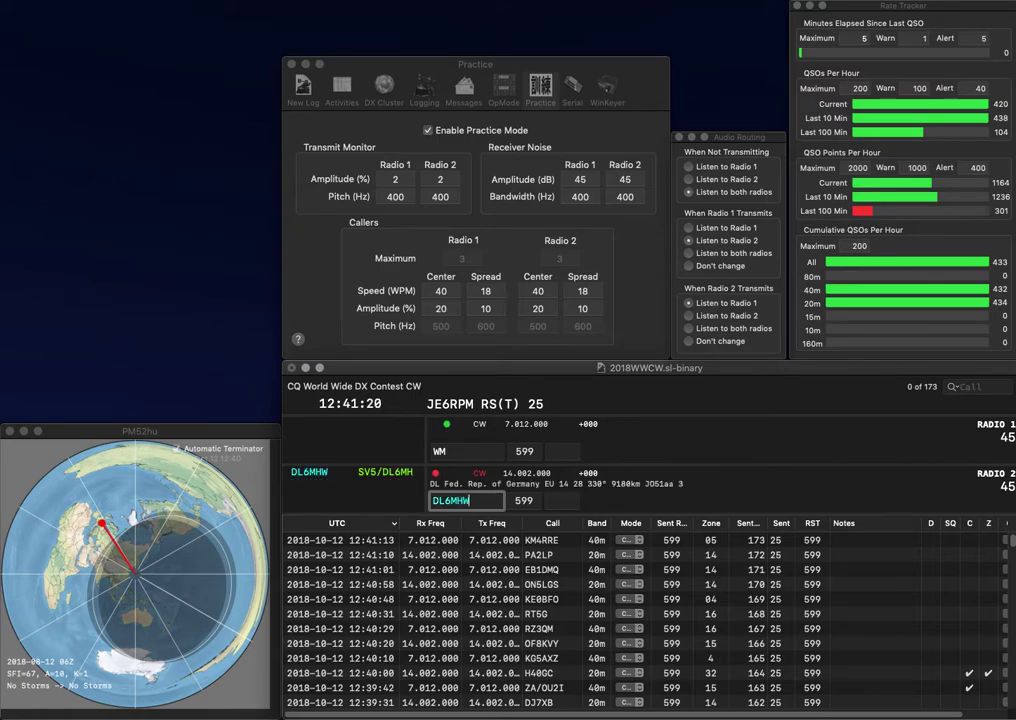
{"action": "key", "text": "grave"}
{"action": "type", "text": "3X"}
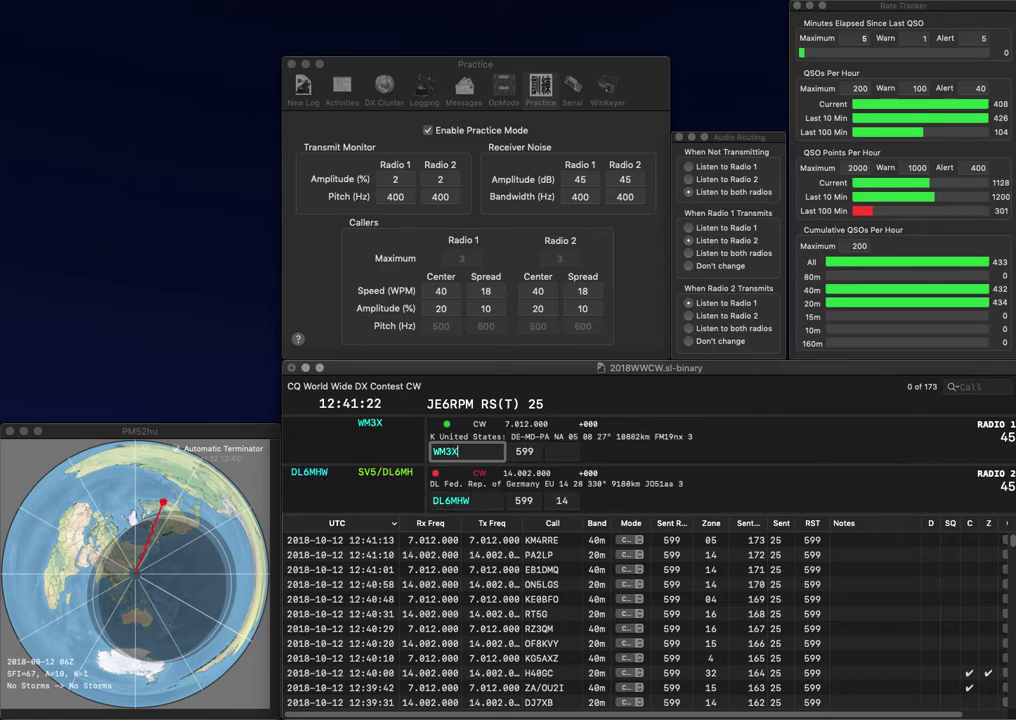
{"action": "key", "text": "Tab"}
{"action": "key", "text": "grave"}
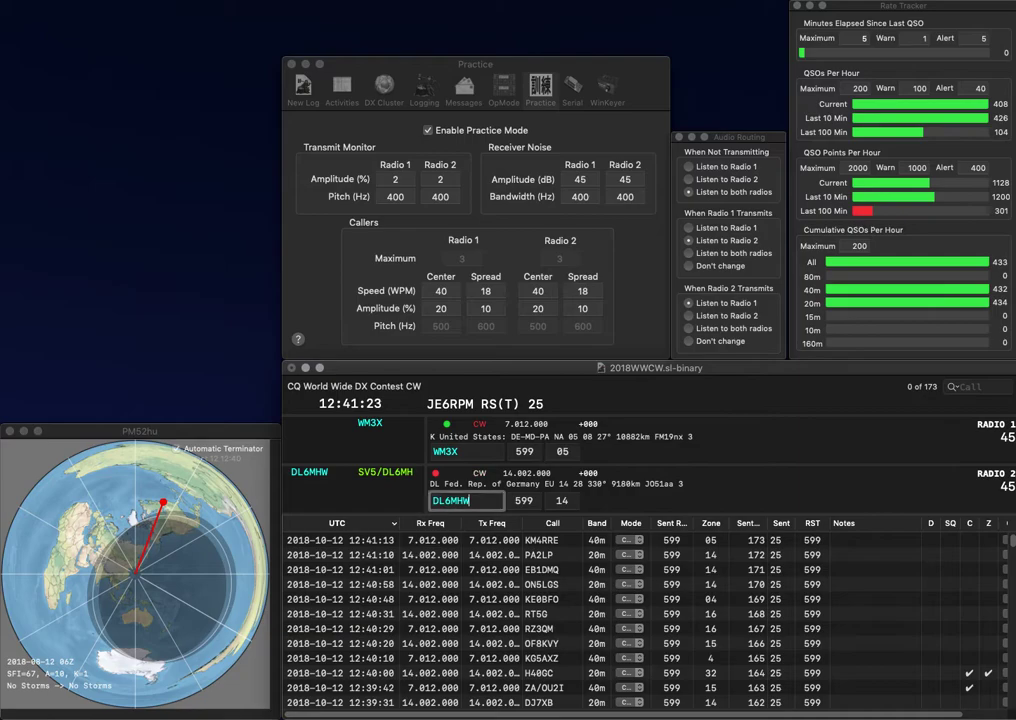
{"action": "key", "text": "Return"}
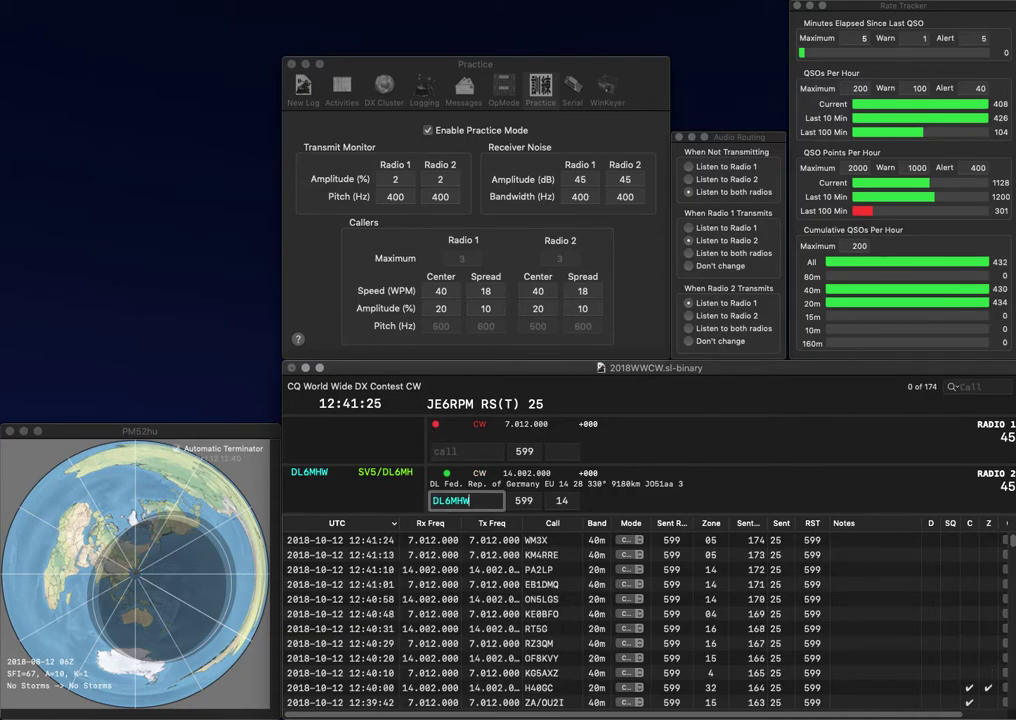
{"action": "key", "text": "grave"}
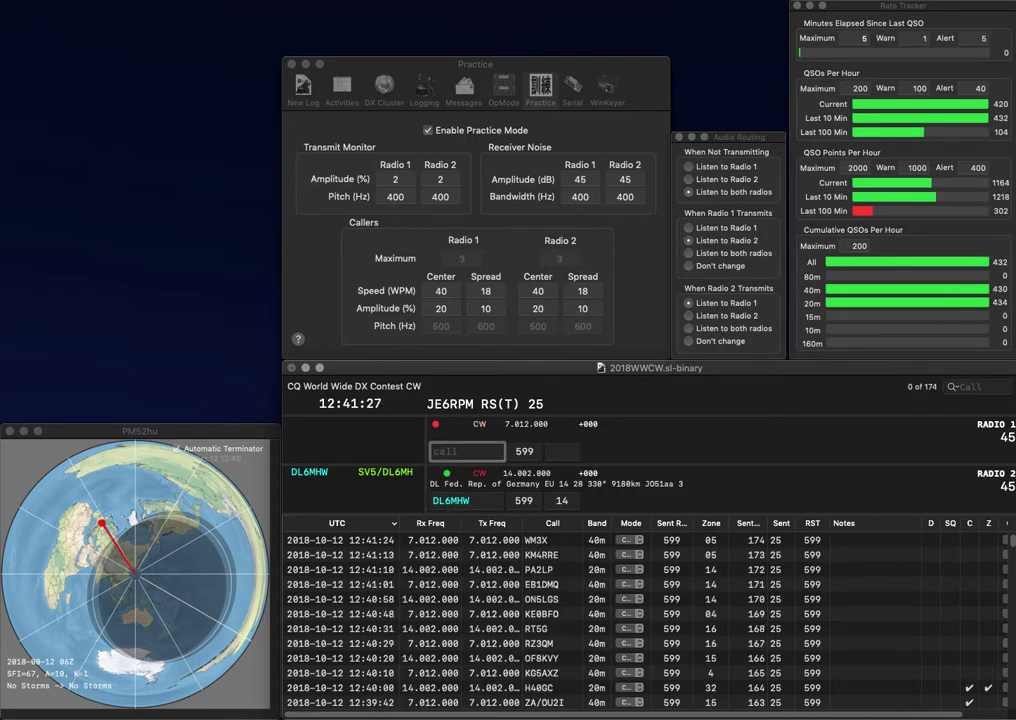
{"action": "type", "text": "US"}
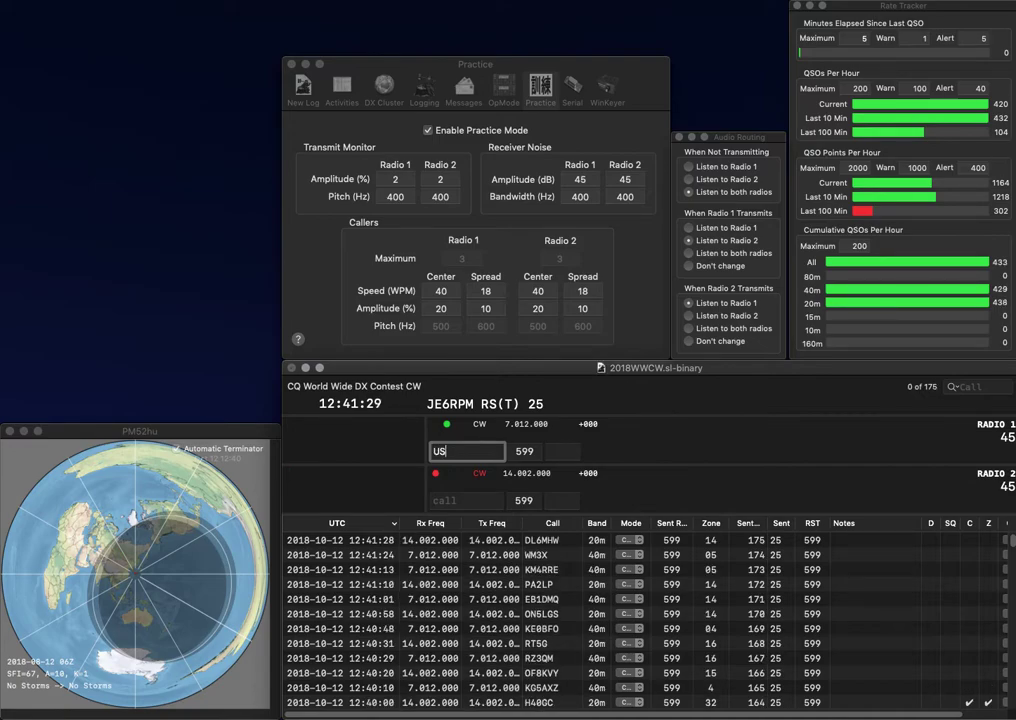
{"action": "type", "text": "0ZZ"}
{"action": "key", "text": "Return"}
{"action": "key", "text": "grave"}
{"action": "type", "text": "K4QPL"}
{"action": "key", "text": "Return"}
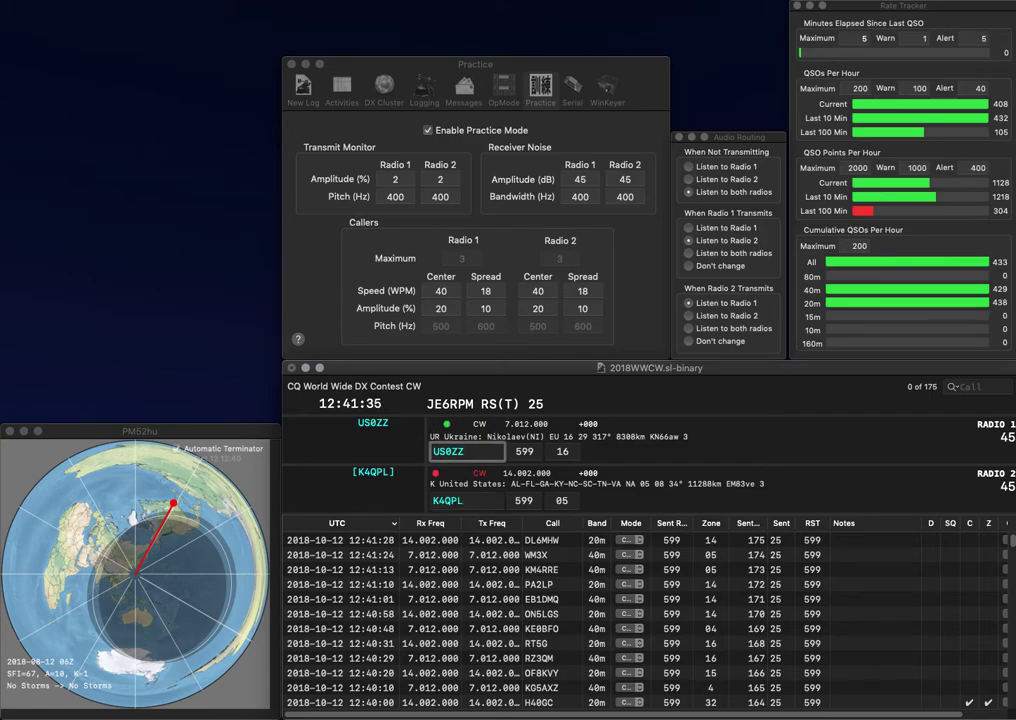
{"action": "key", "text": "Return"}
{"action": "key", "text": "grave"}
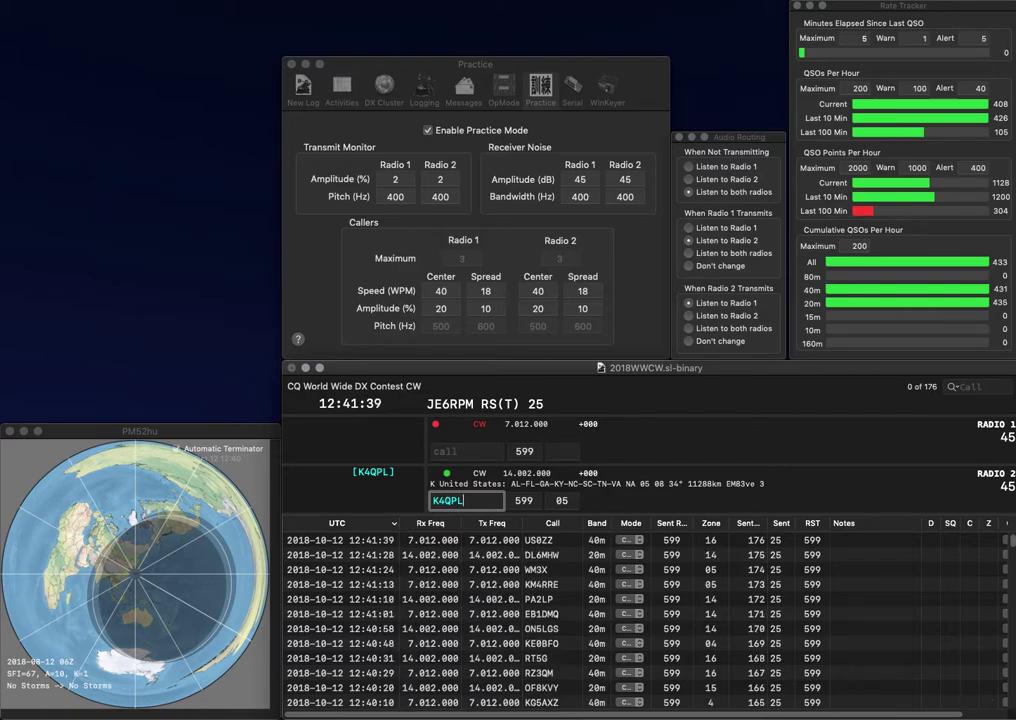
{"action": "key", "text": "Return"}
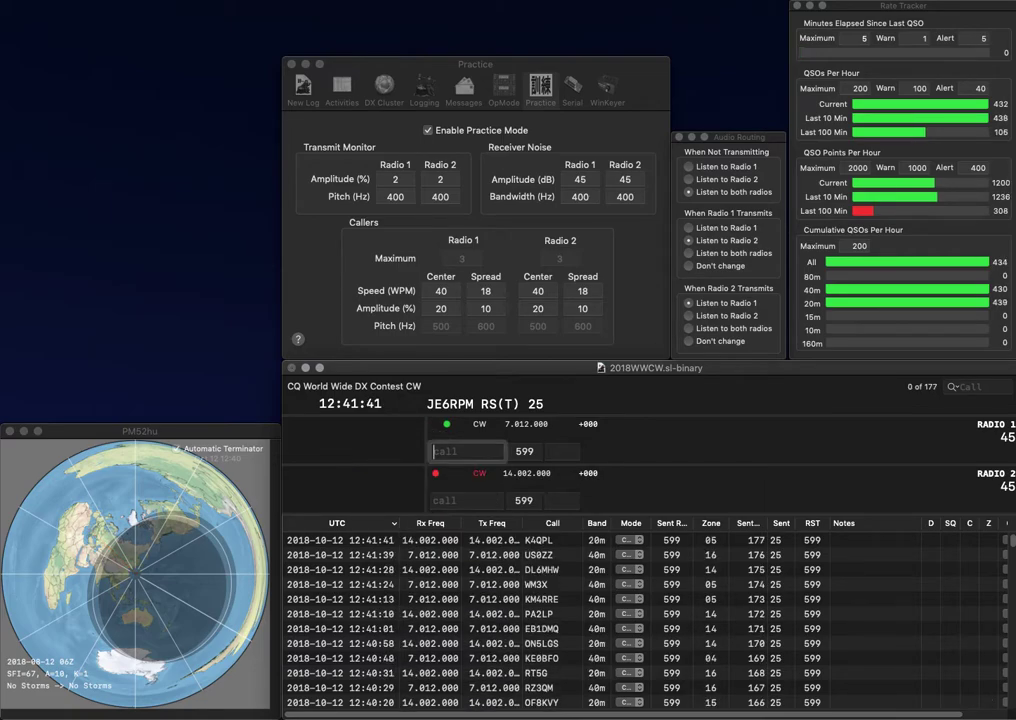
{"action": "type", "text": "W"}
{"action": "key", "text": "Return"}
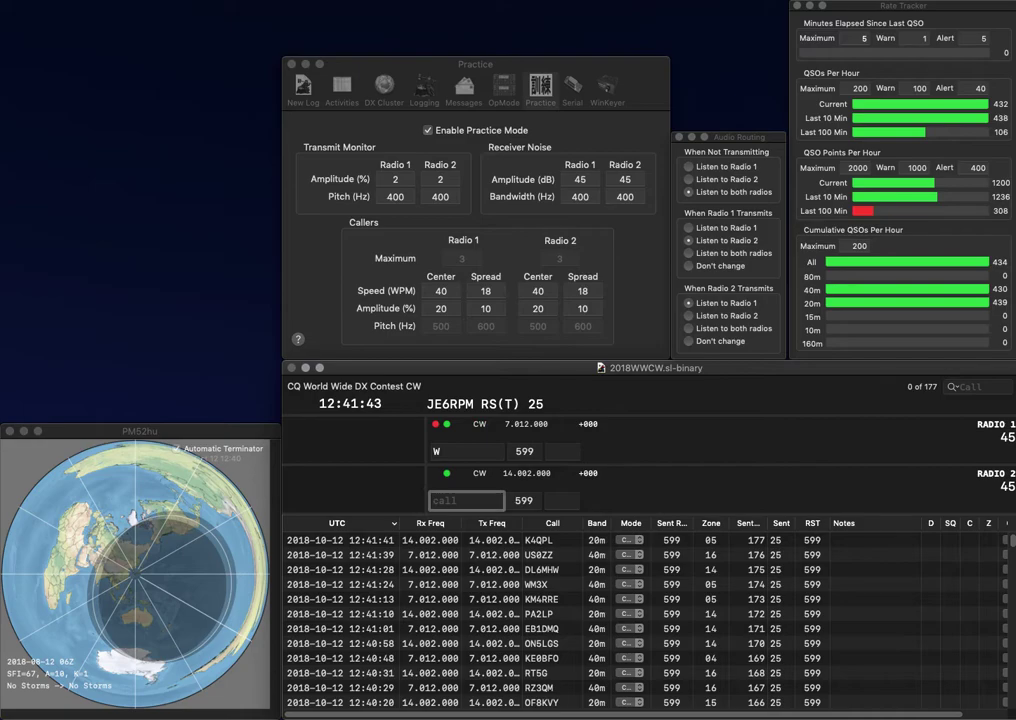
{"action": "type", "text": "HP9SAM"}
{"action": "key", "text": "Return"}
- Change the Radio 1 partial call to JV and send it, then log HP9SAM on Radio 2
{"action": "type", "text": "JV"}
{"action": "key", "text": "Left"}
{"action": "key", "text": "Left"}
{"action": "key", "text": "BackSpace"}
{"action": "key", "text": "Return"}
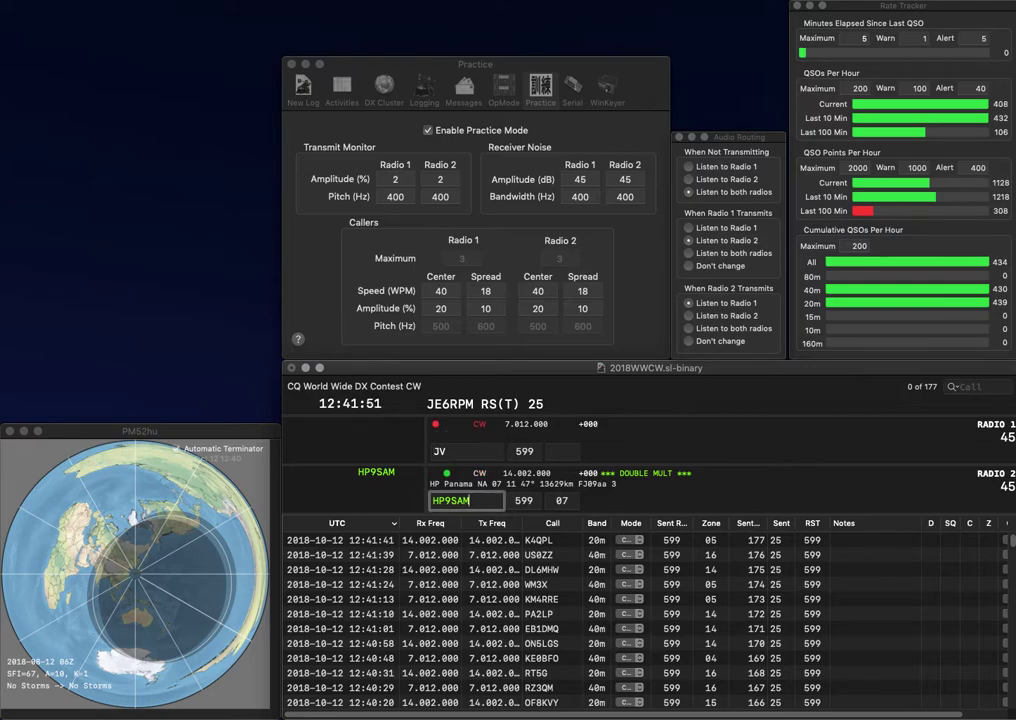
{"action": "key", "text": "Return"}
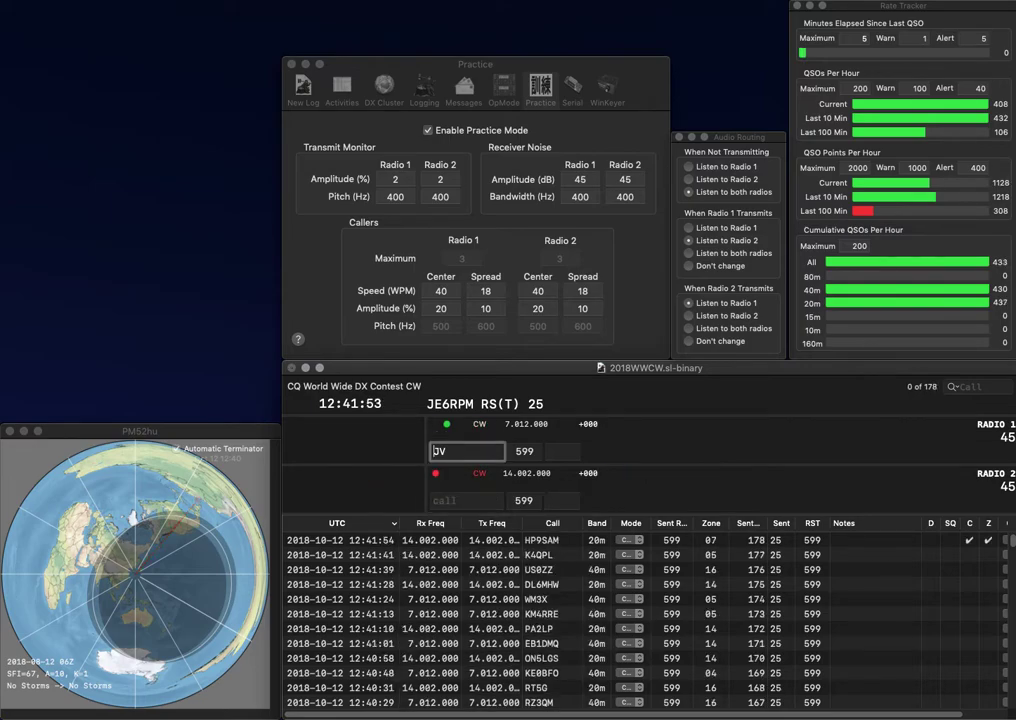
{"action": "type", "text": "W0"}
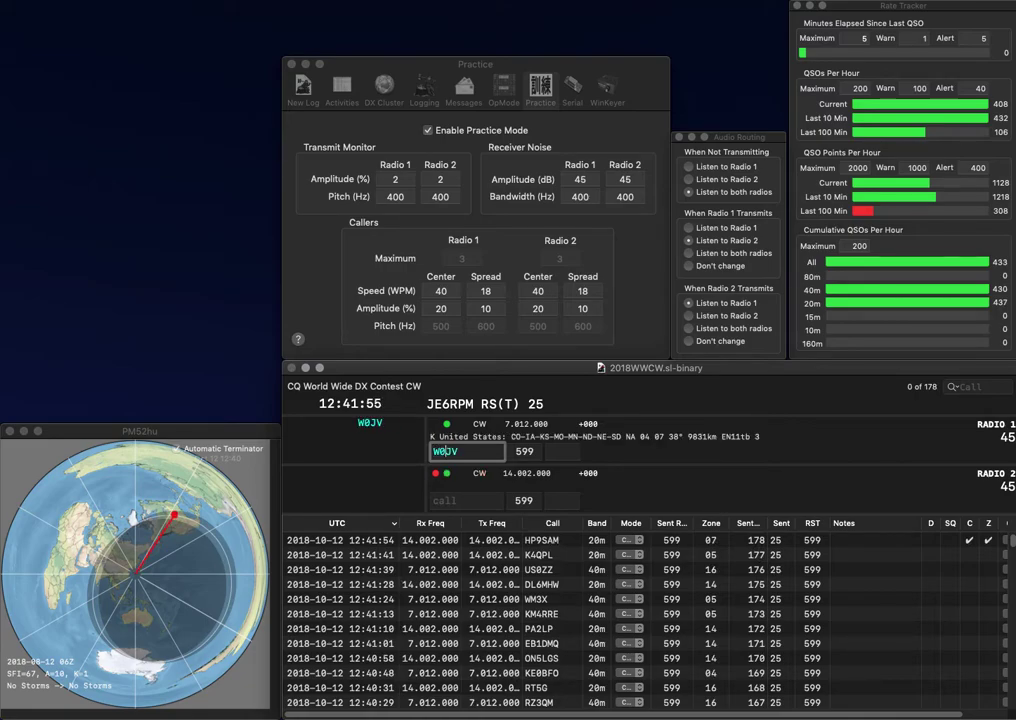
{"action": "key", "text": "Return"}
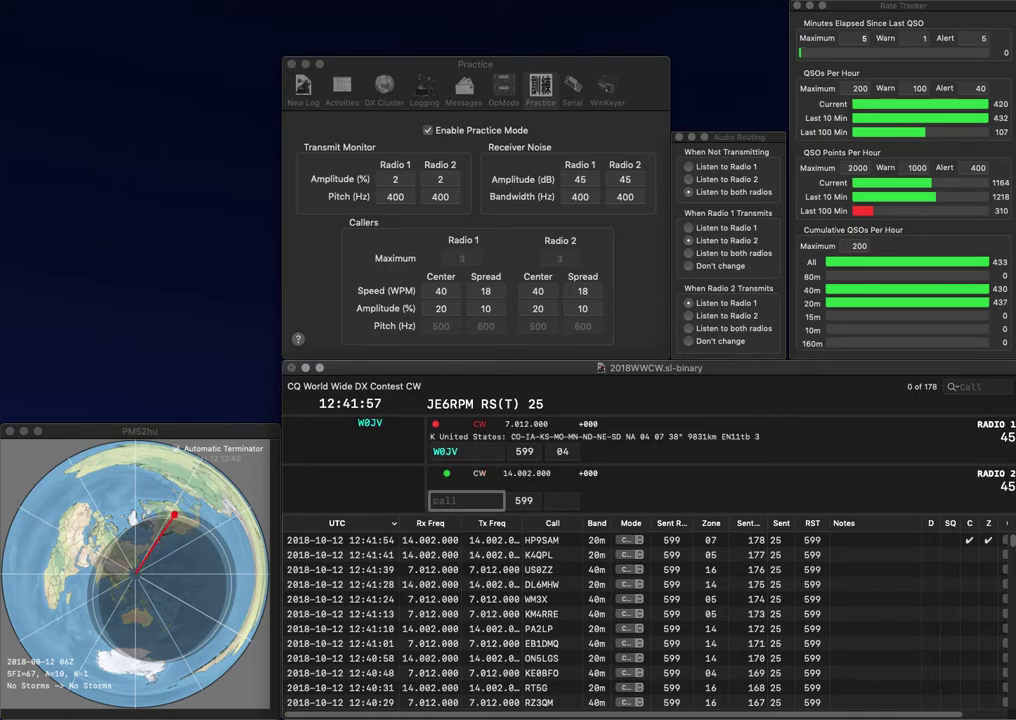
{"action": "type", "text": "B"}
{"action": "key", "text": "Return"}
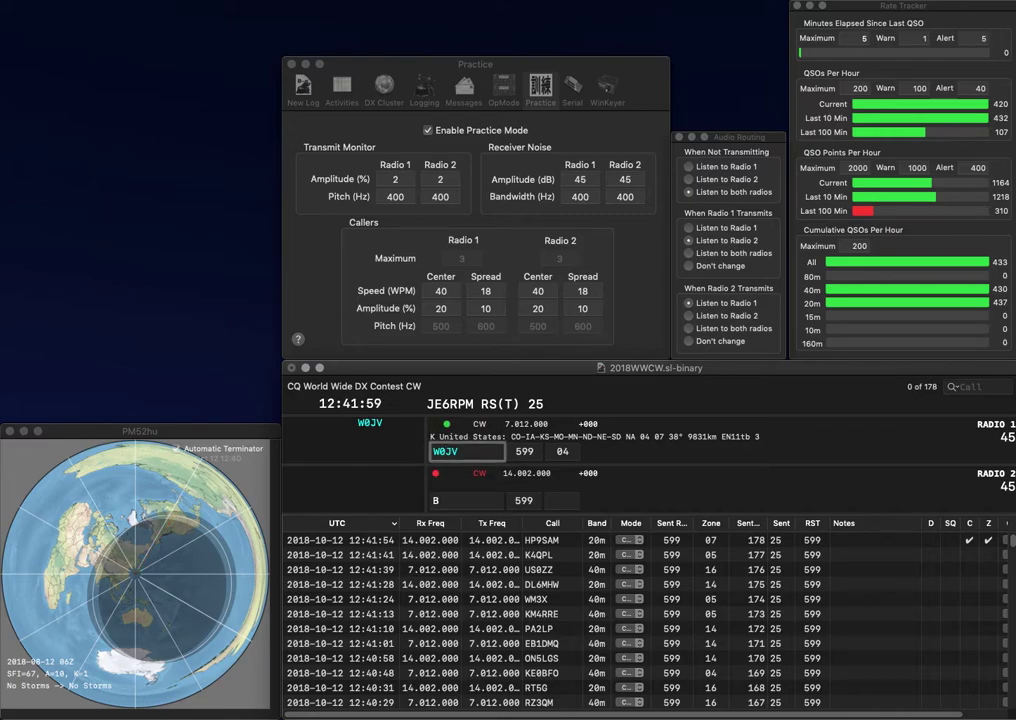
{"action": "key", "text": "Return"}
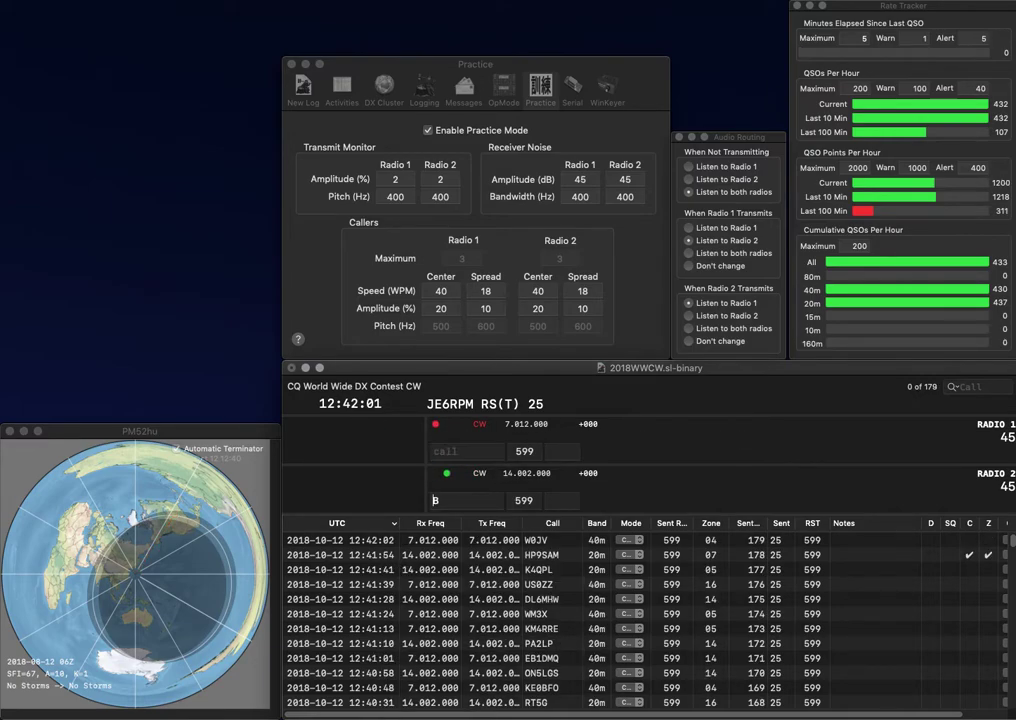
{"action": "type", "text": "JI1RF"}
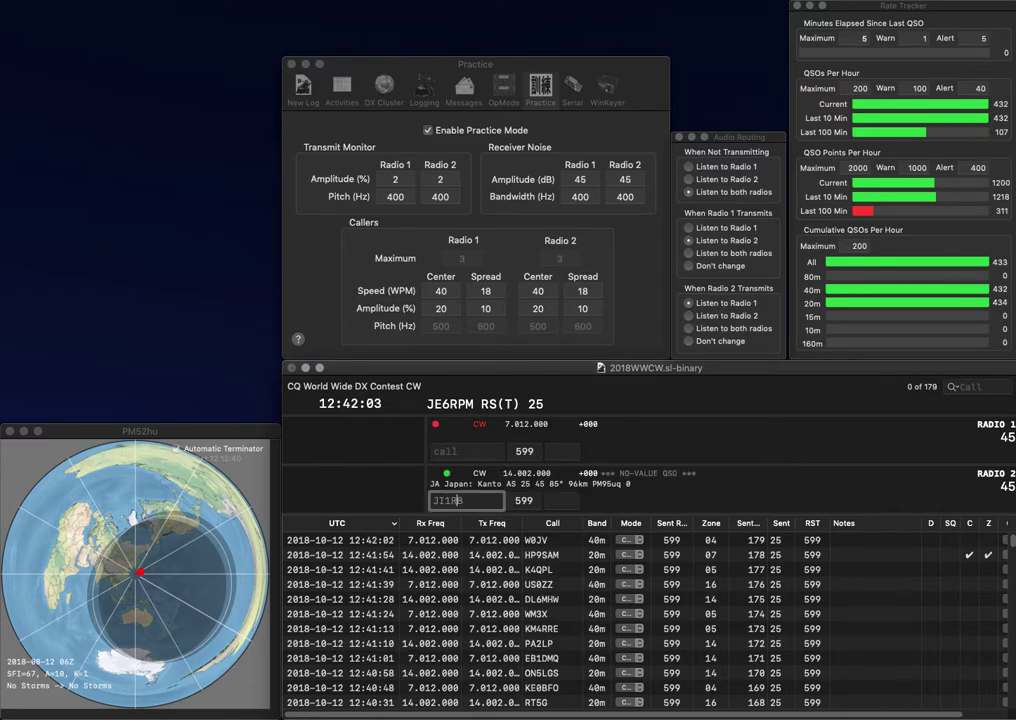
{"action": "key", "text": "Return"}
{"action": "type", "text": "VK3BL"}
{"action": "key", "text": "Return"}
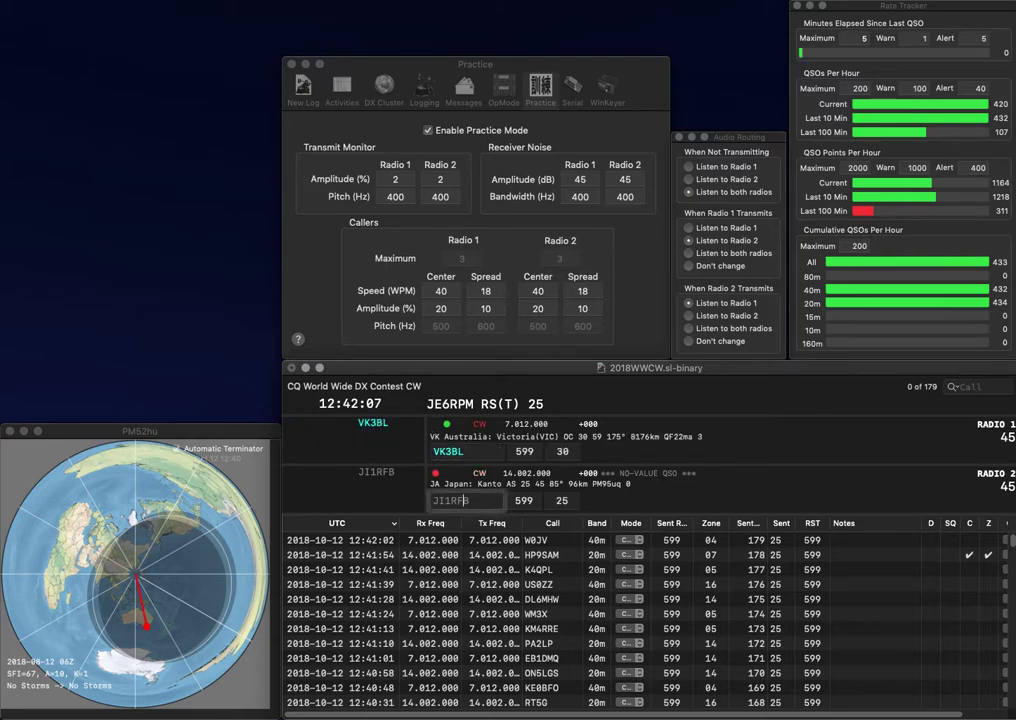
{"action": "key", "text": "Return"}
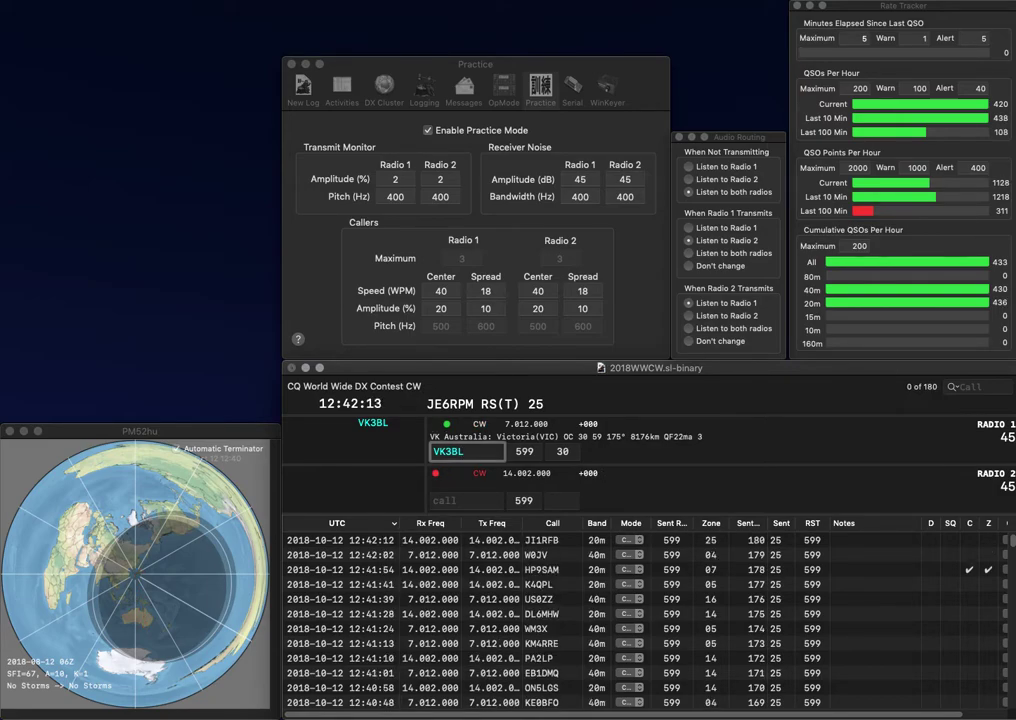
{"action": "type", "text": "CU2CE"}
{"action": "key", "text": "Return"}
{"action": "type", "text": "SQ8Z"}
{"action": "key", "text": "Return"}
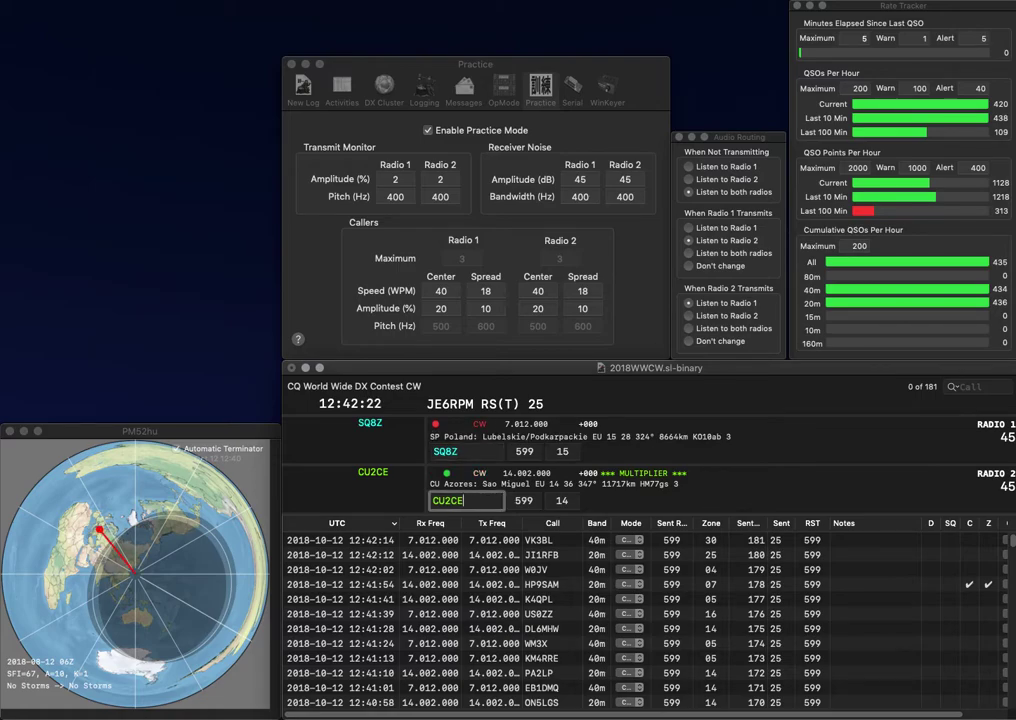
{"action": "key", "text": "Return"}
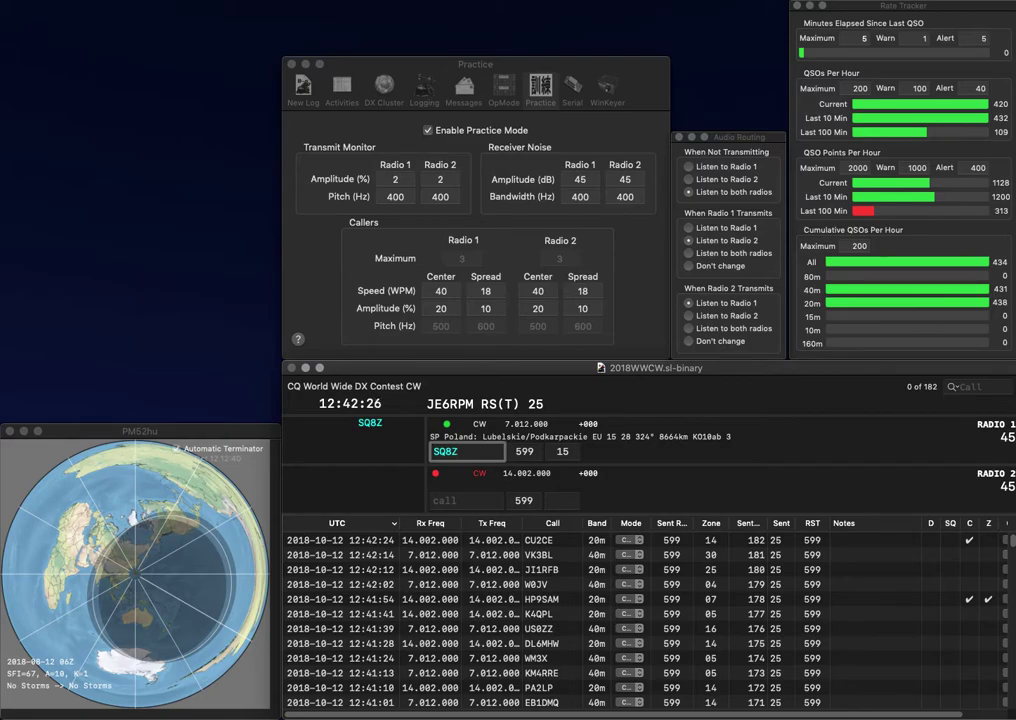
{"action": "key", "text": "Return"}
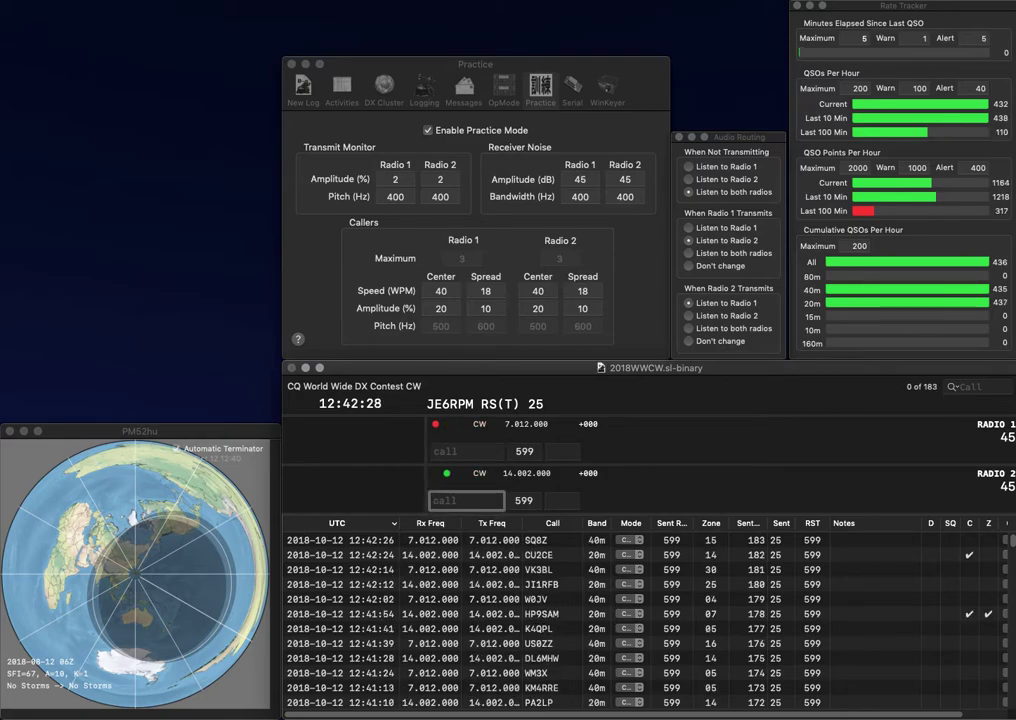
- Send the partial calls E on Radio 2 and JZM on Radio 1
{"action": "type", "text": "E"}
{"action": "key", "text": "Return"}
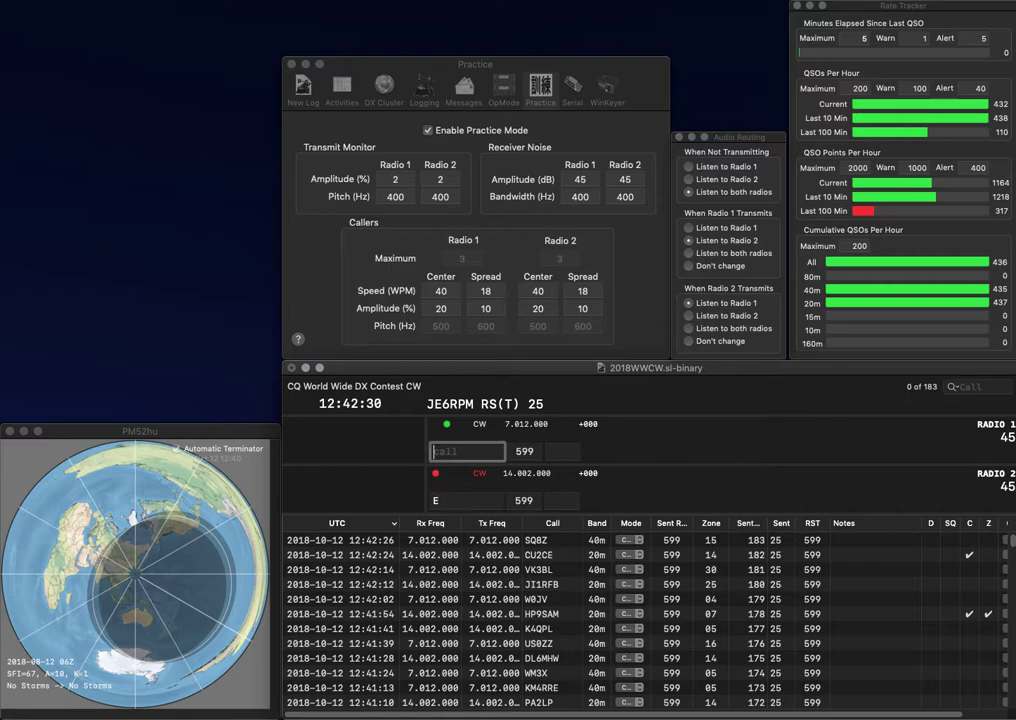
{"action": "type", "text": "JZM"}
{"action": "key", "text": "Return"}
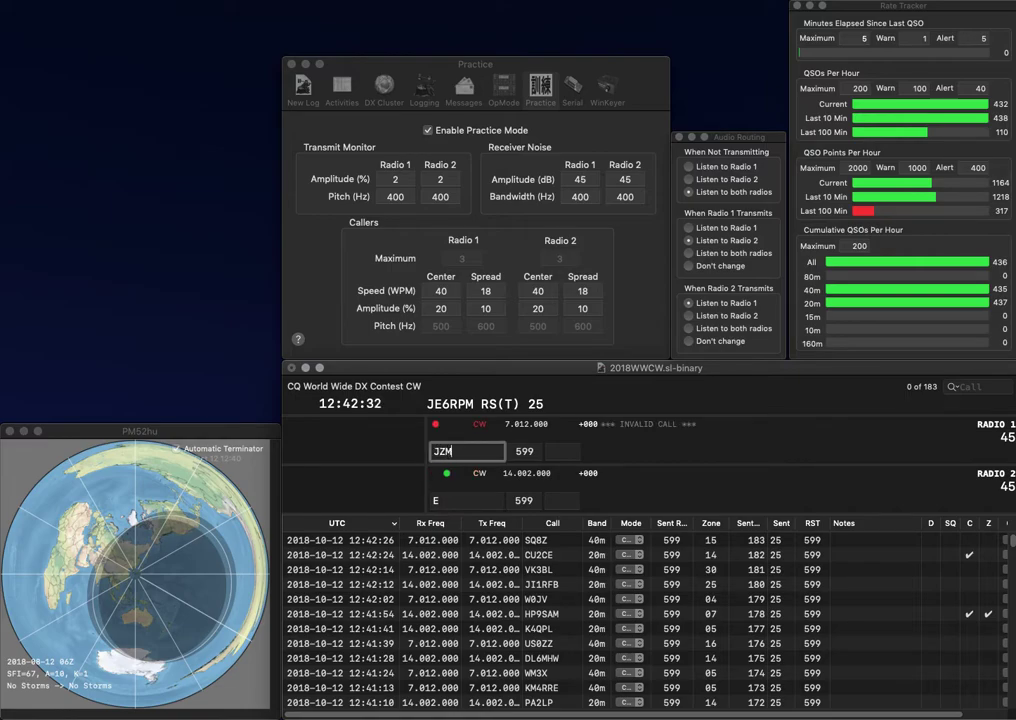
- Extend the Radio 2 partial call to EA and send it
{"action": "type", "text": "FM"}
{"action": "key", "text": "BackSpace"}
{"action": "key", "text": "BackSpace"}
{"action": "type", "text": "A"}
{"action": "key", "text": "Return"}
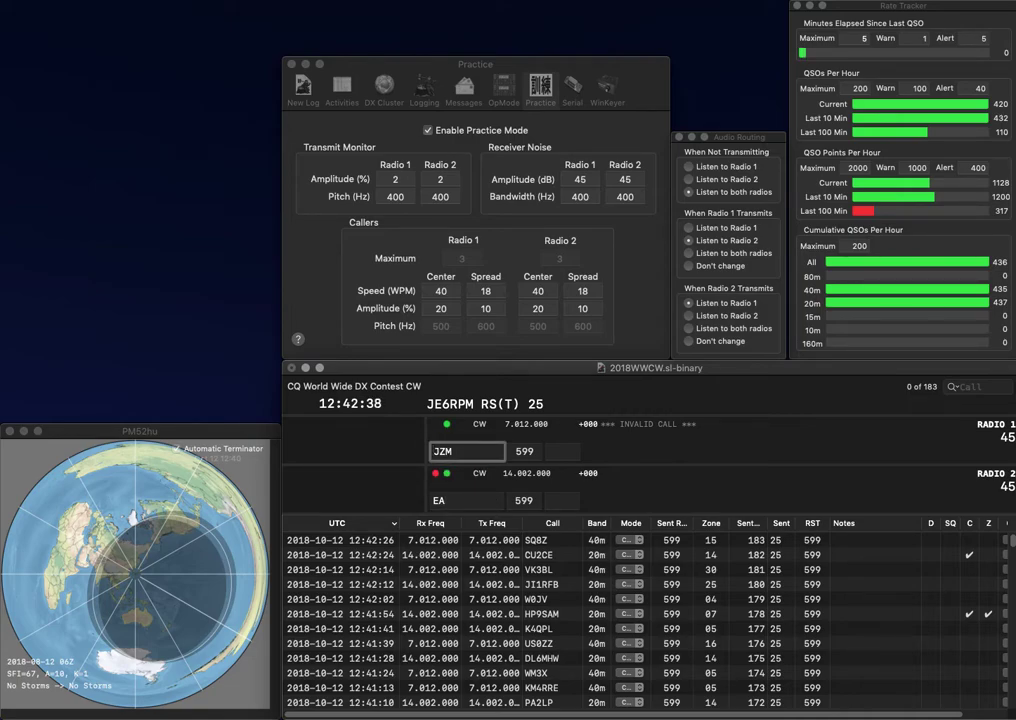
{"action": "type", "text": "R1"}
{"action": "key", "text": "Return"}
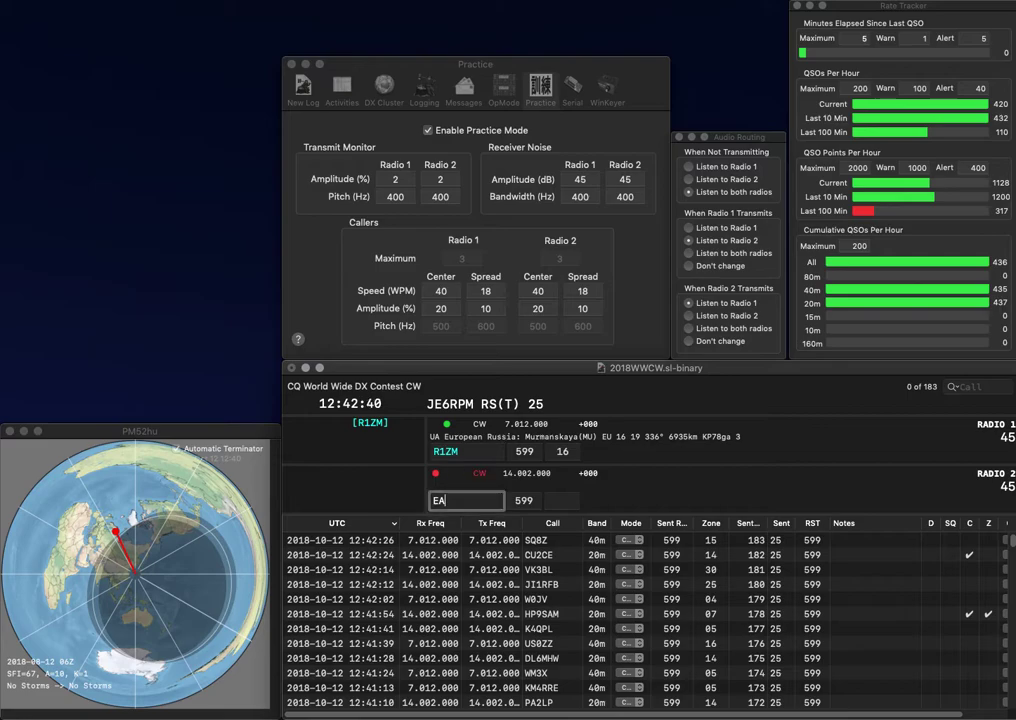
{"action": "type", "text": "3FZT"}
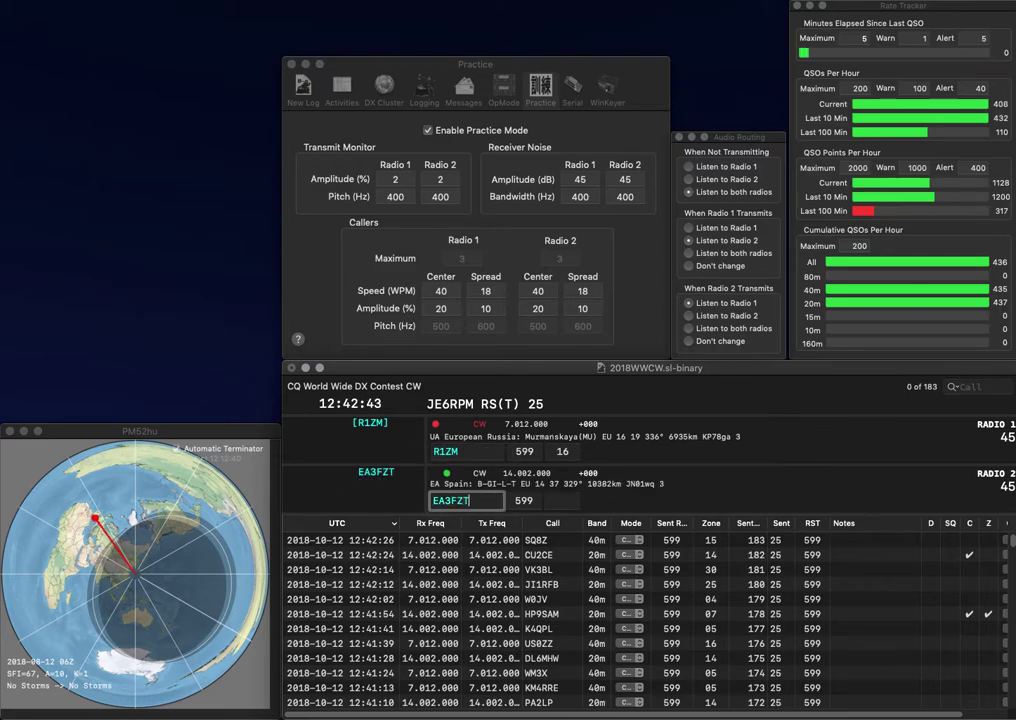
{"action": "key", "text": "Return"}
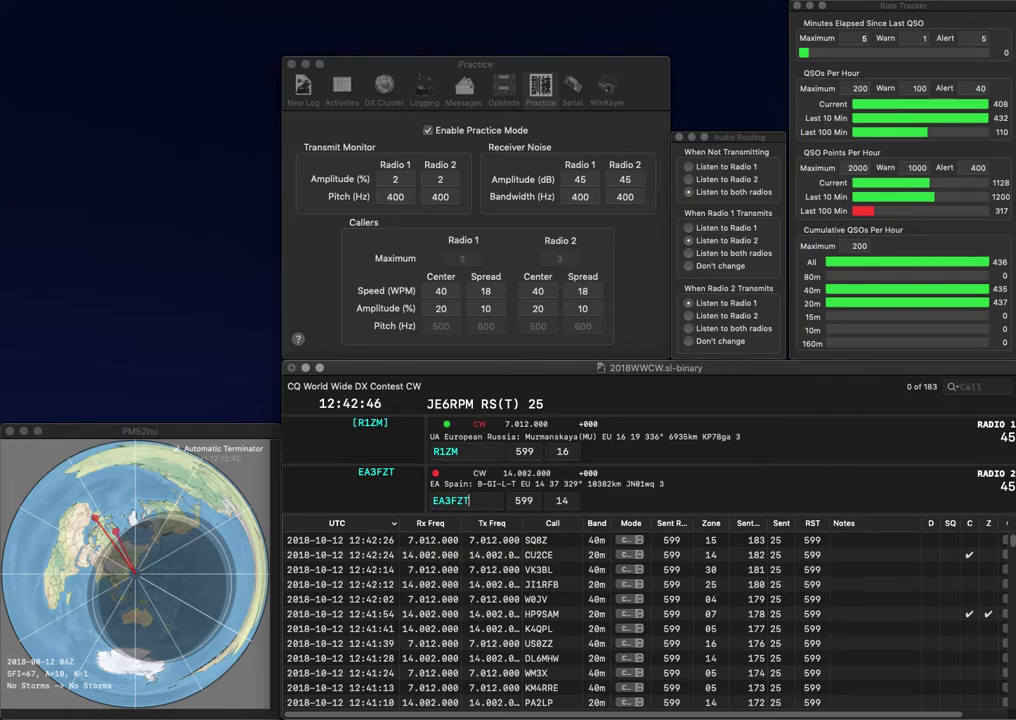
{"action": "key", "text": "Return"}
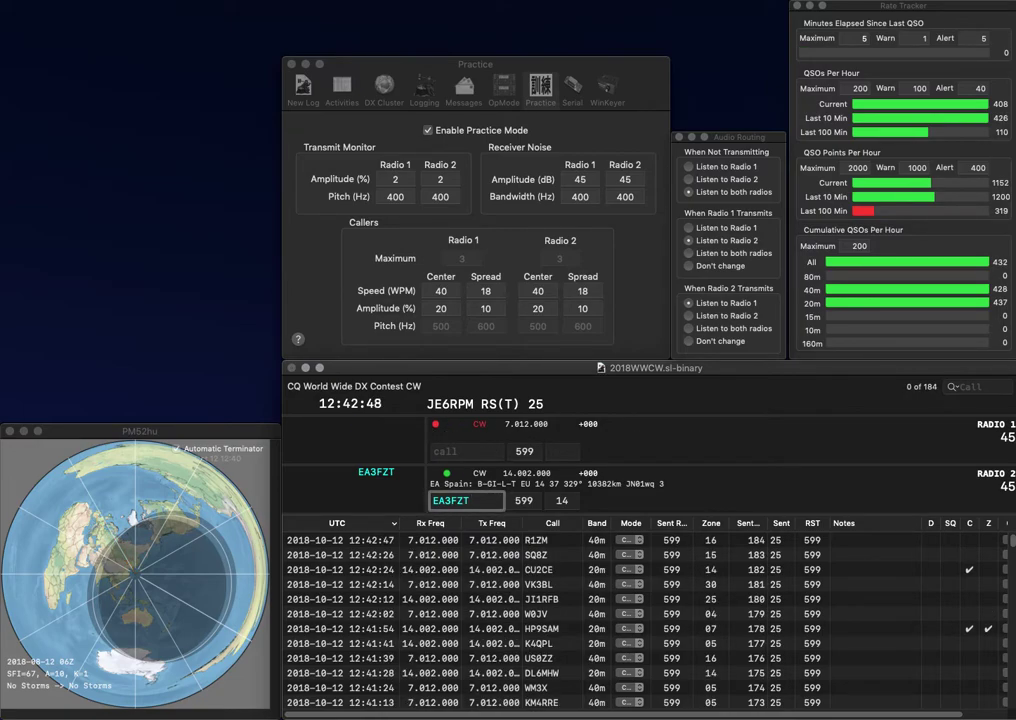
{"action": "key", "text": "Return"}
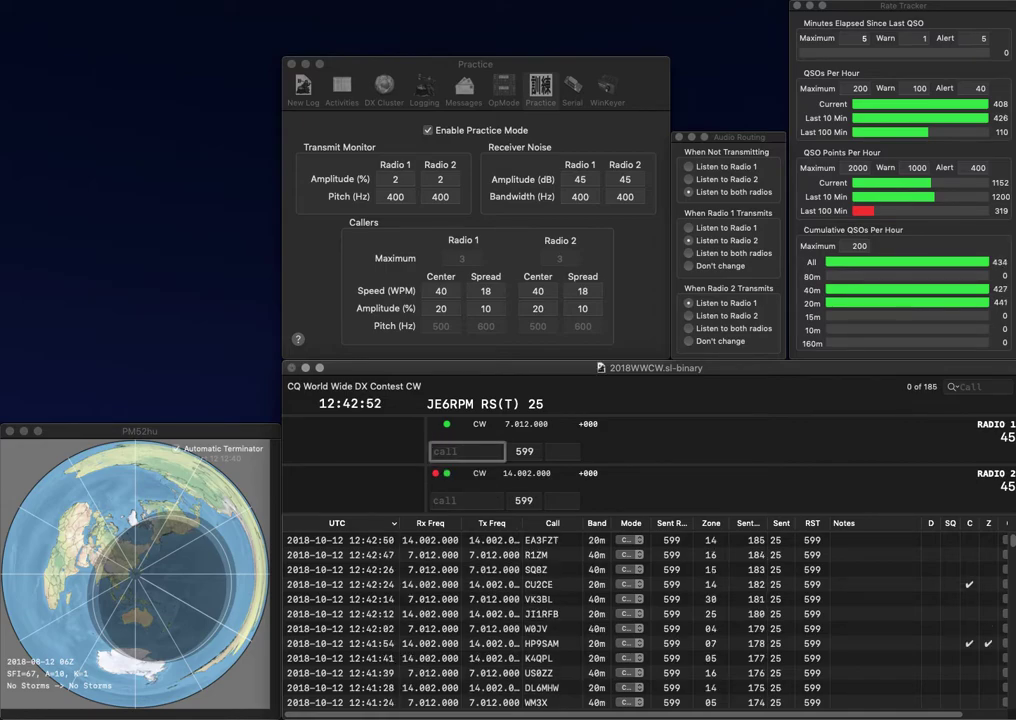
{"action": "type", "text": "X"}
{"action": "key", "text": "Return"}
{"action": "type", "text": "3C"}
{"action": "key", "text": "Return"}
{"action": "type", "text": "OF1R"}
{"action": "key", "text": "Return"}
{"action": "type", "text": "LU3CT"}
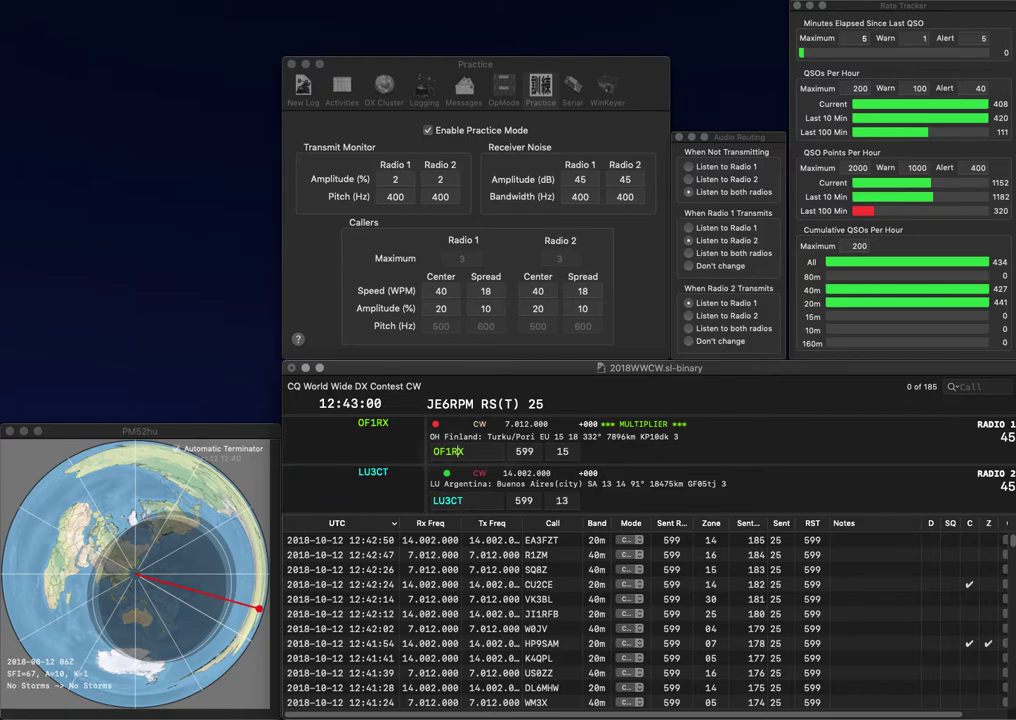
{"action": "key", "text": "Return"}
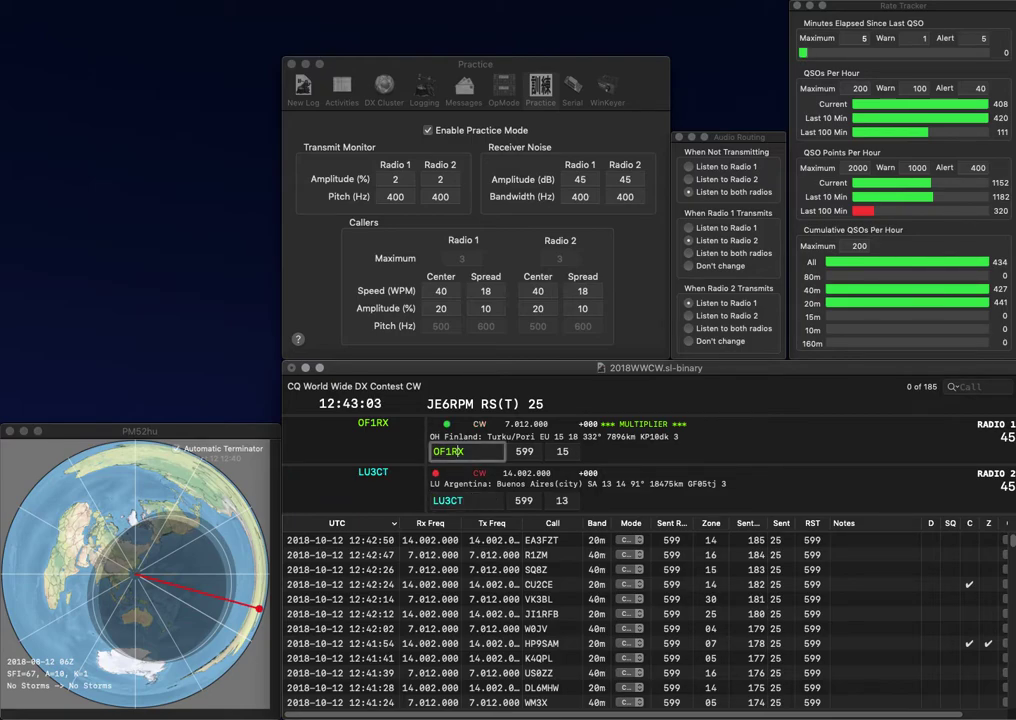
{"action": "key", "text": "Return"}
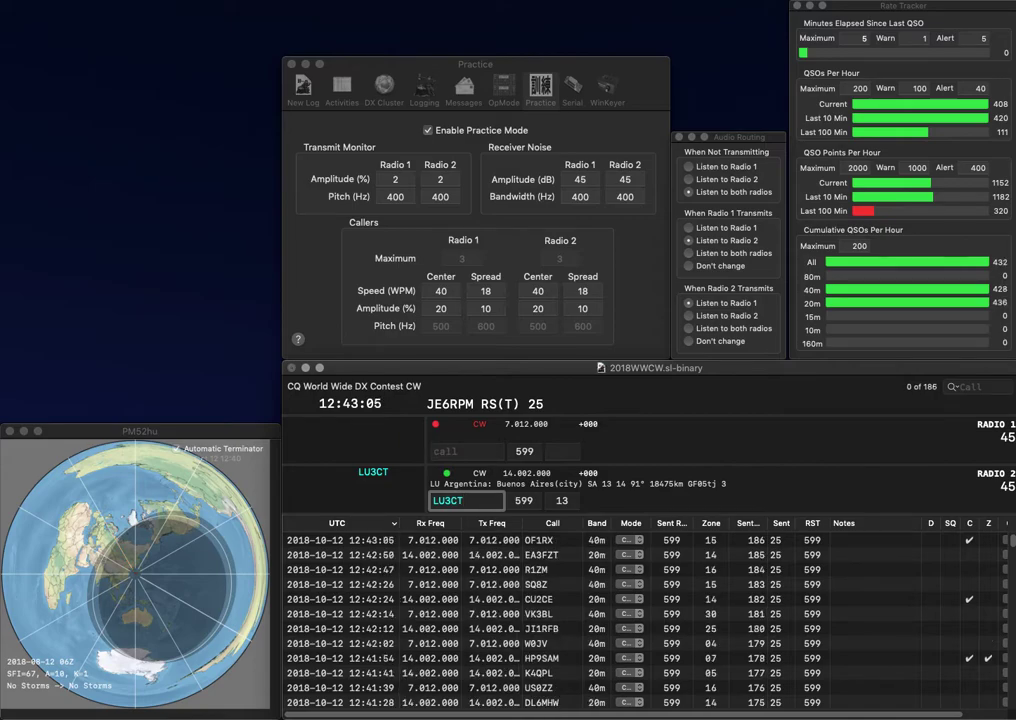
{"action": "key", "text": "Return"}
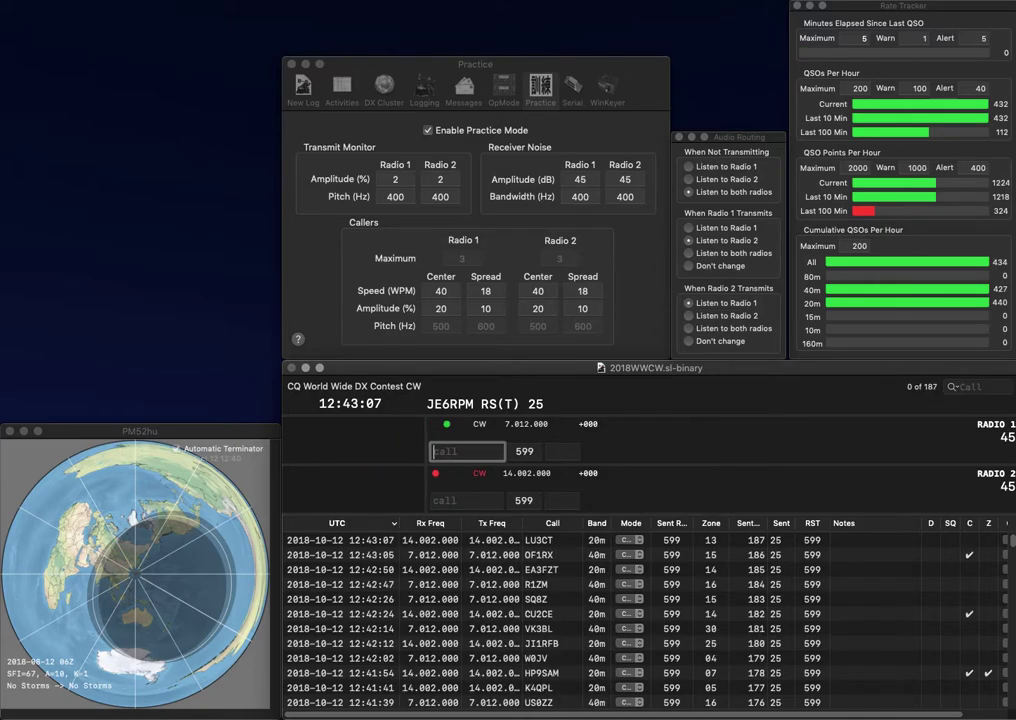
{"action": "type", "text": "BG5JNT"}
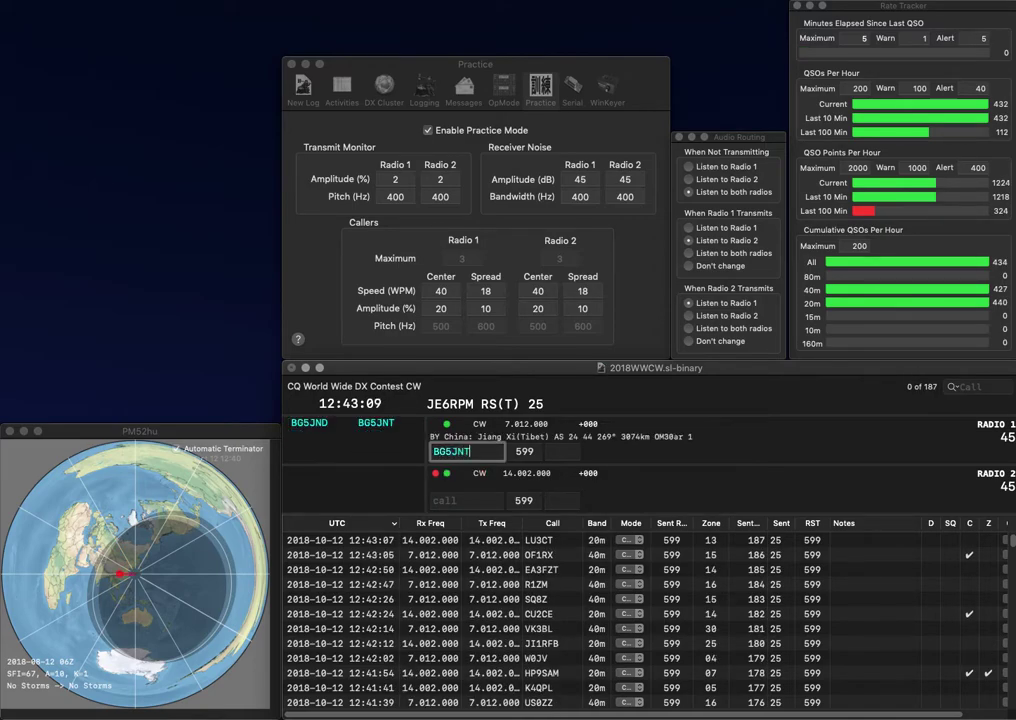
{"action": "key", "text": "Return"}
{"action": "type", "text": "OZ2"}
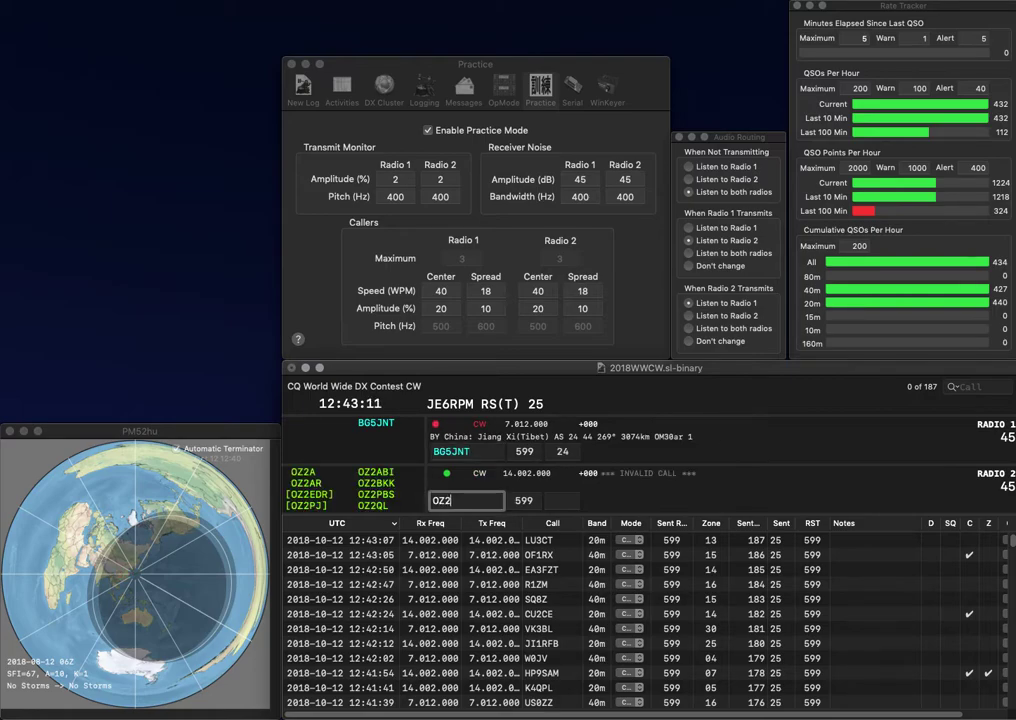
{"action": "type", "text": "PBS"}
{"action": "key", "text": "Return"}
{"action": "key", "text": "Return"}
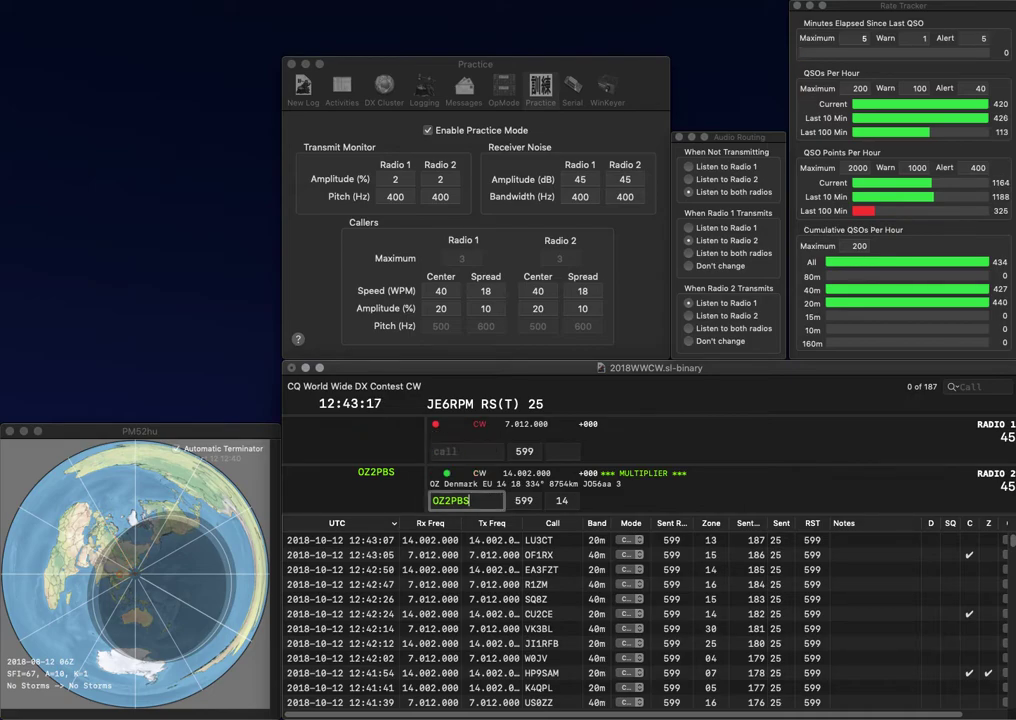
{"action": "key", "text": "Return"}
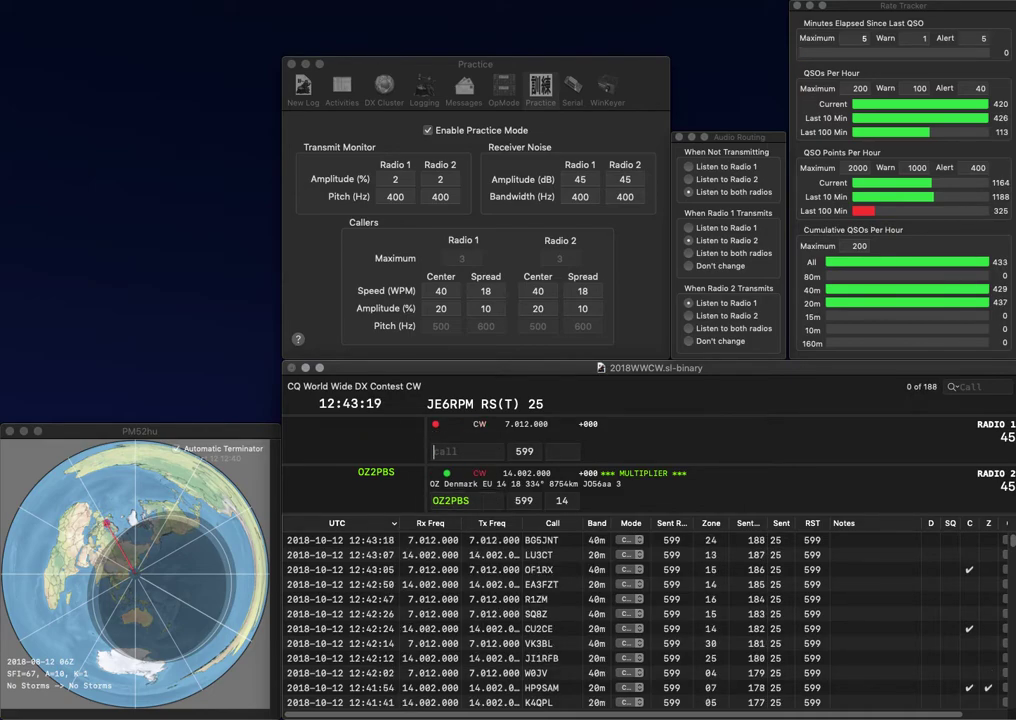
- Send the partial call ER on Radio 1 and answer RX9AF on Radio 2 with the exchange
{"action": "type", "text": "ER"}
{"action": "key", "text": "Return"}
{"action": "type", "text": "RX9AF"}
{"action": "key", "text": "Return"}
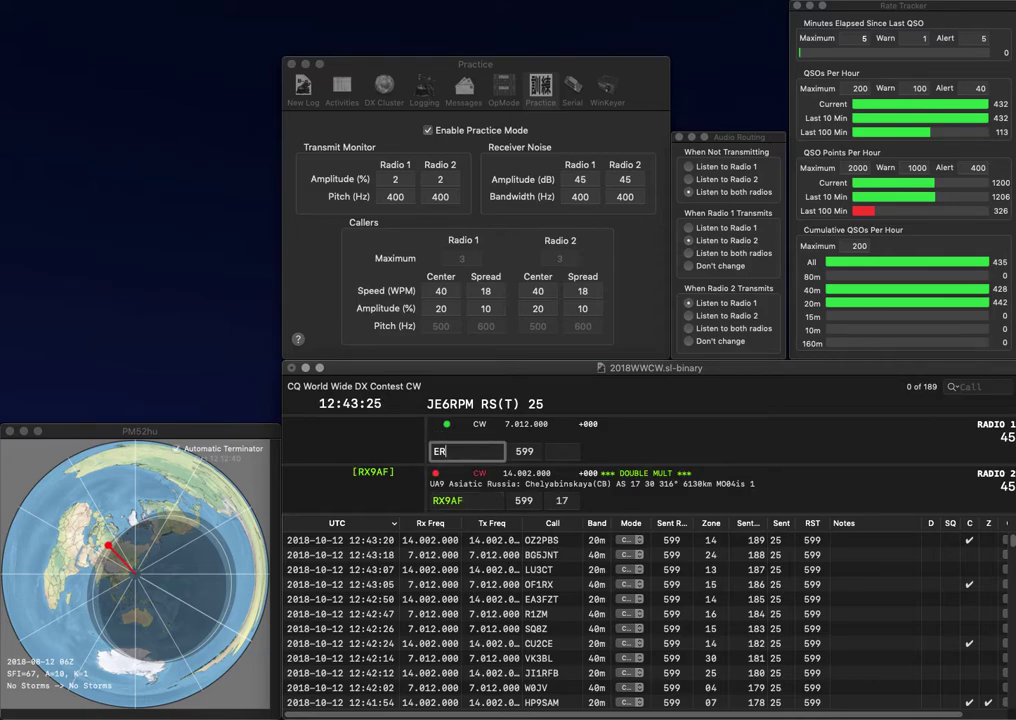
- Complete the Radio 1 call as ER4A, send its exchange and log both RX9AF and ER4A
{"action": "type", "text": "4A"}
{"action": "key", "text": "Return"}
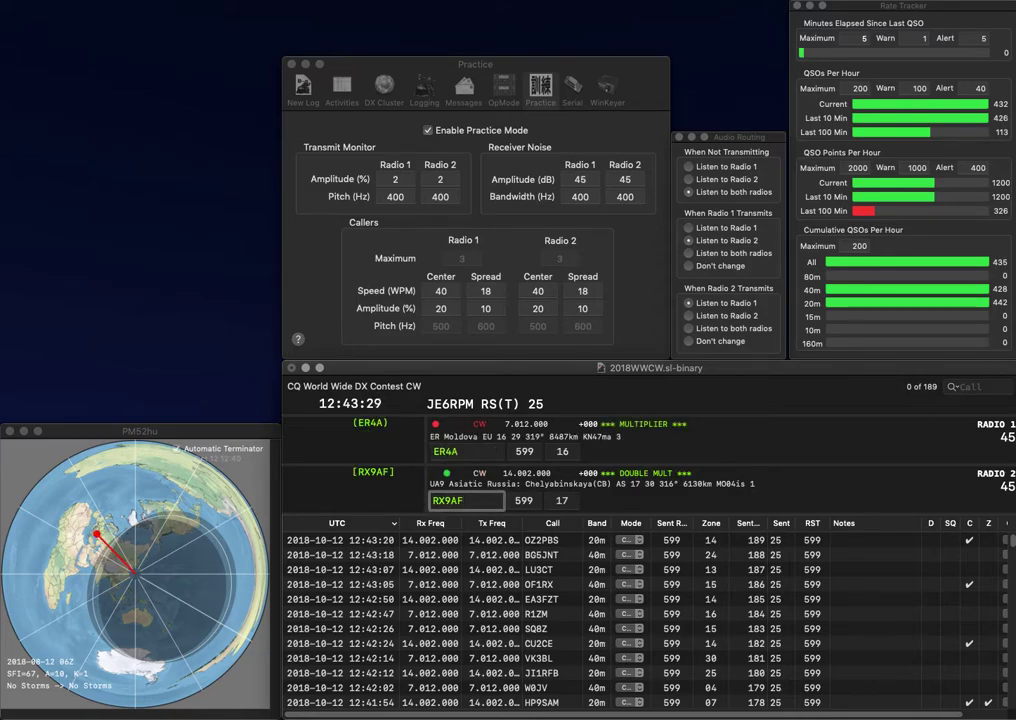
{"action": "key", "text": "Return"}
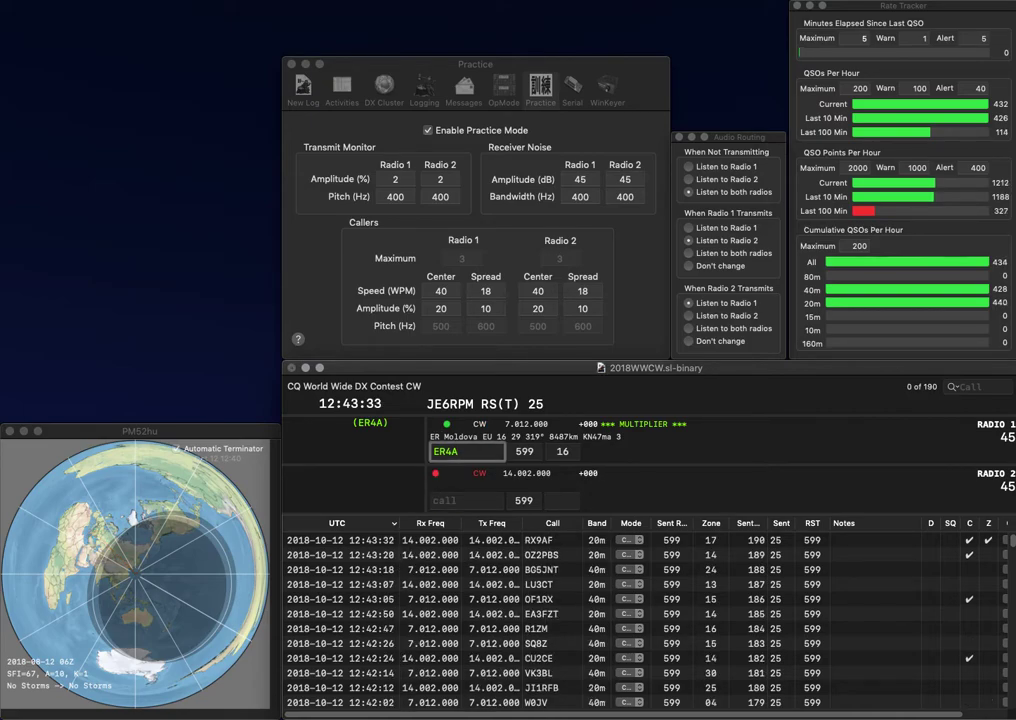
{"action": "key", "text": "Return"}
{"action": "type", "text": "CT2JXF"}
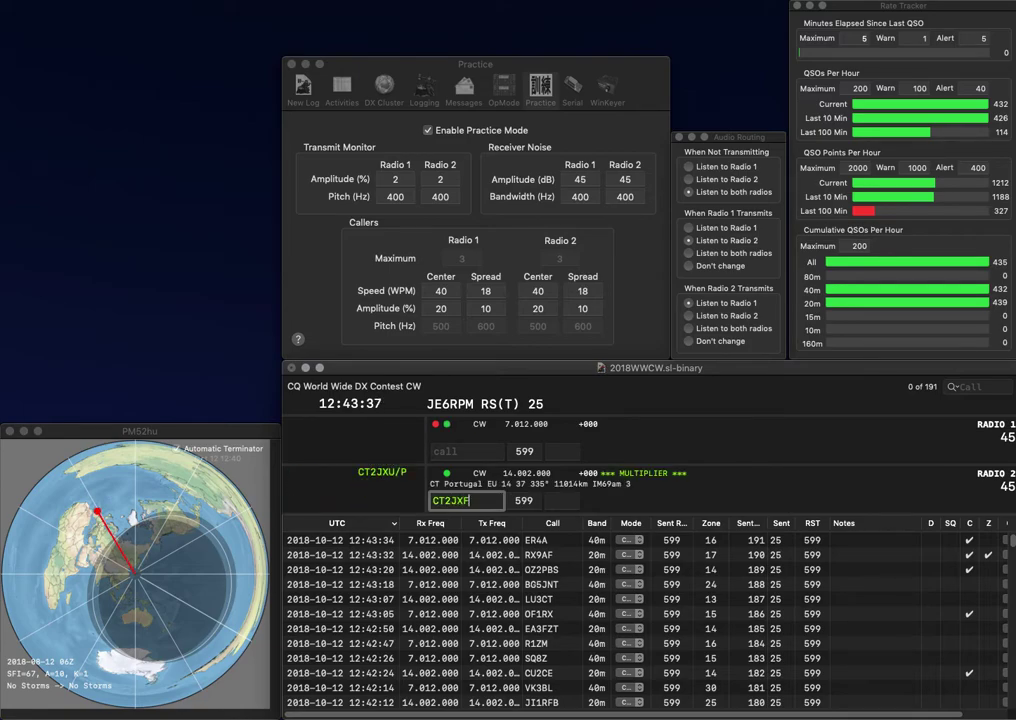
{"action": "key", "text": "BackSpace"}
{"action": "type", "text": "U/"}
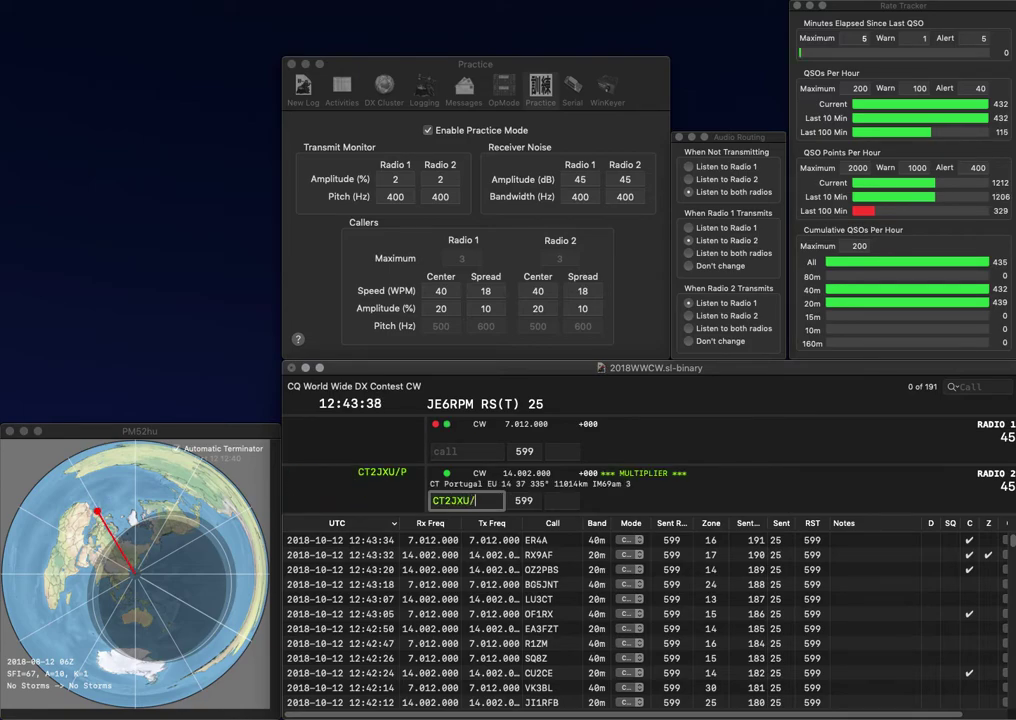
{"action": "key", "text": "Return"}
{"action": "key", "text": "Up"}
{"action": "type", "text": "L"}
{"action": "key", "text": "Return"}
{"action": "key", "text": "Down"}
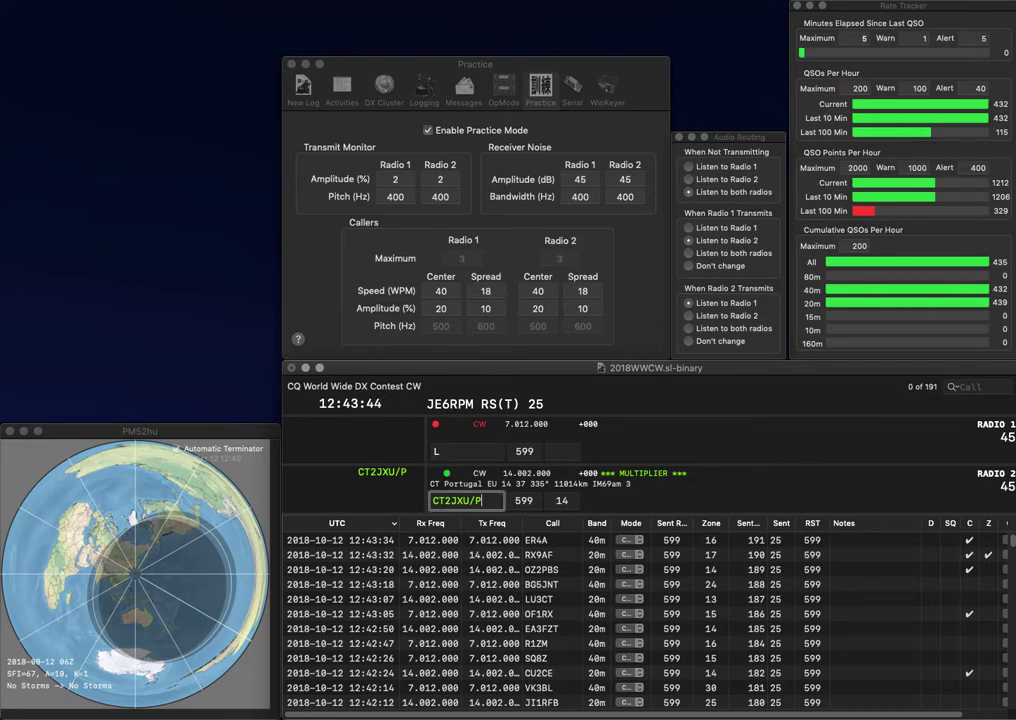
{"action": "key", "text": "Return"}
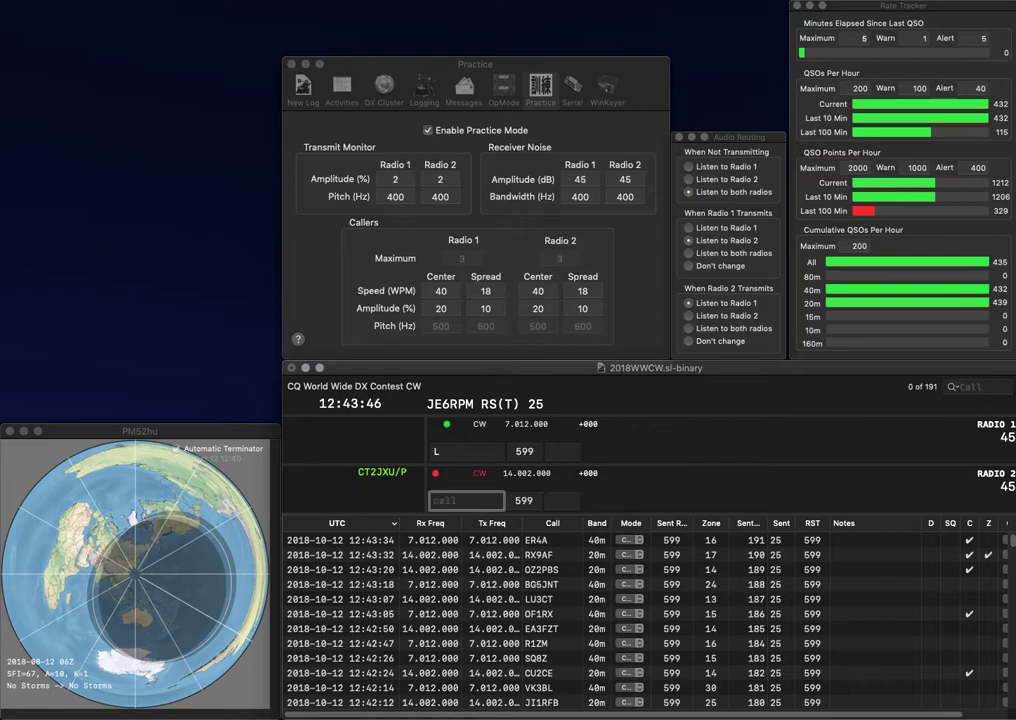
- Complete the Radio 1 call as ND4L, answer WW7D on Radio 2 and log both contacts
{"action": "type", "text": "ND4"}
{"action": "key", "text": "Return"}
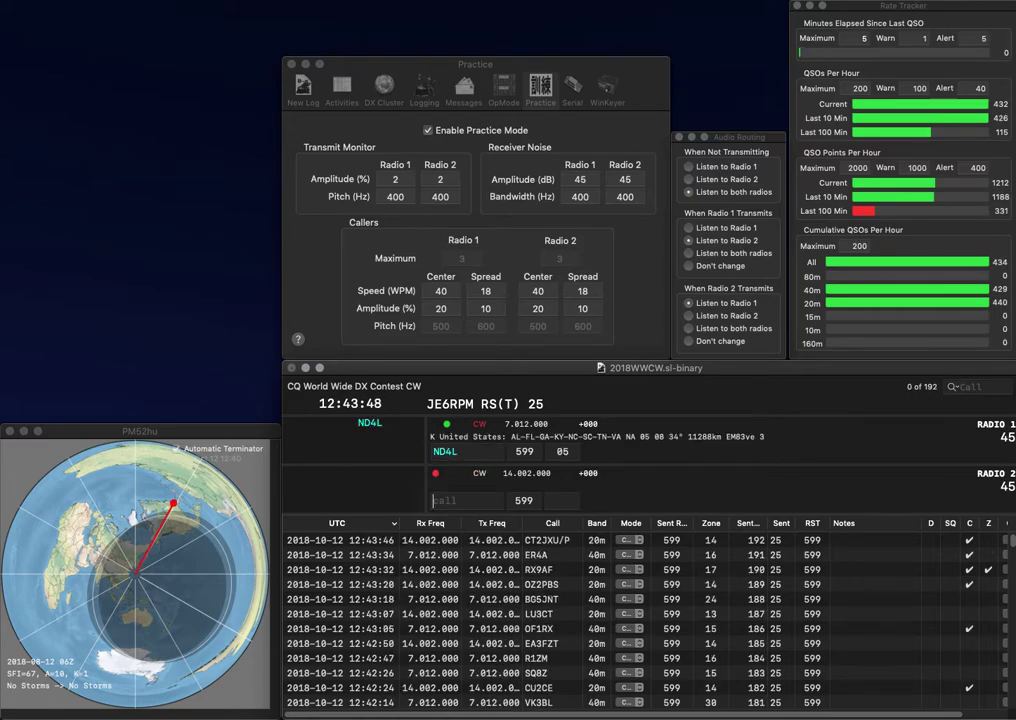
{"action": "type", "text": "WW"}
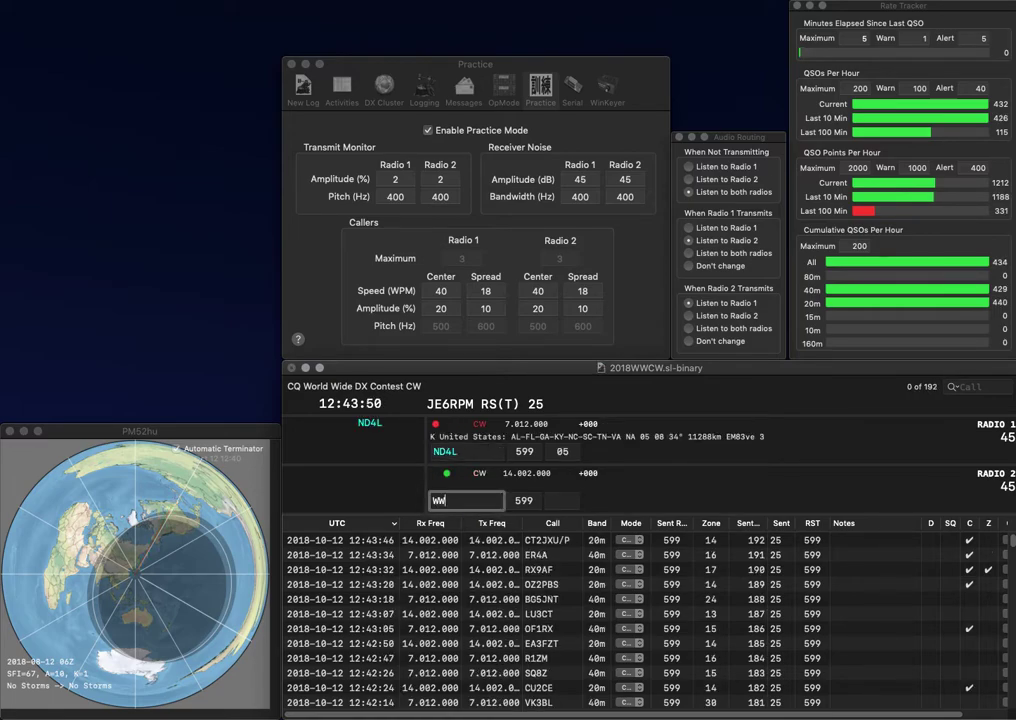
{"action": "type", "text": "7D"}
{"action": "key", "text": "Return"}
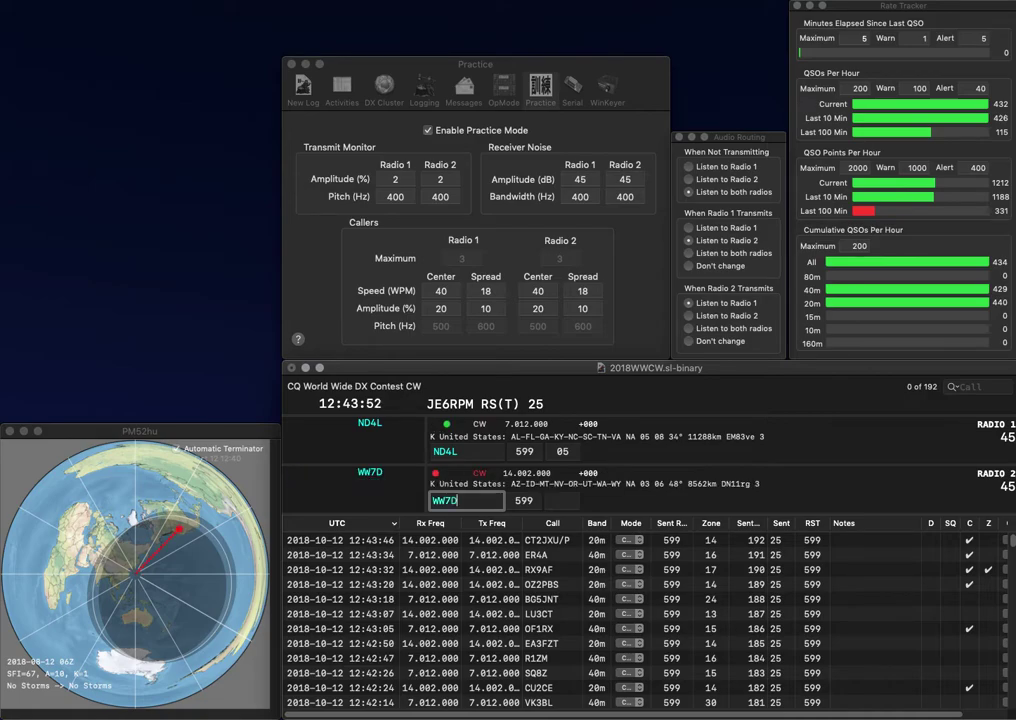
{"action": "key", "text": "Return"}
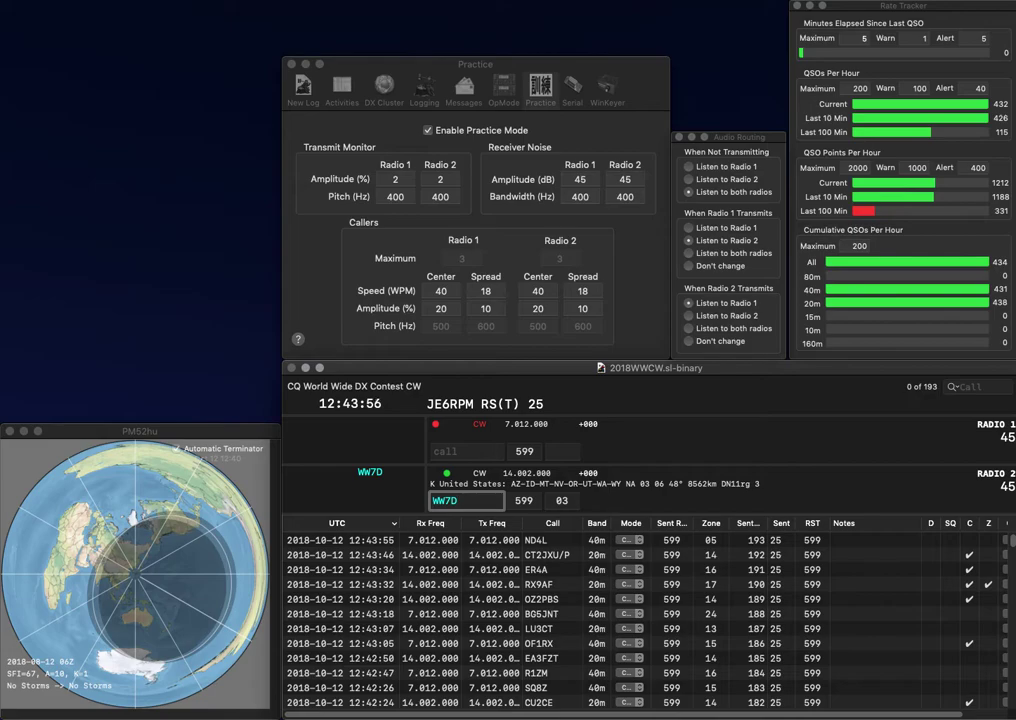
{"action": "key", "text": "Return"}
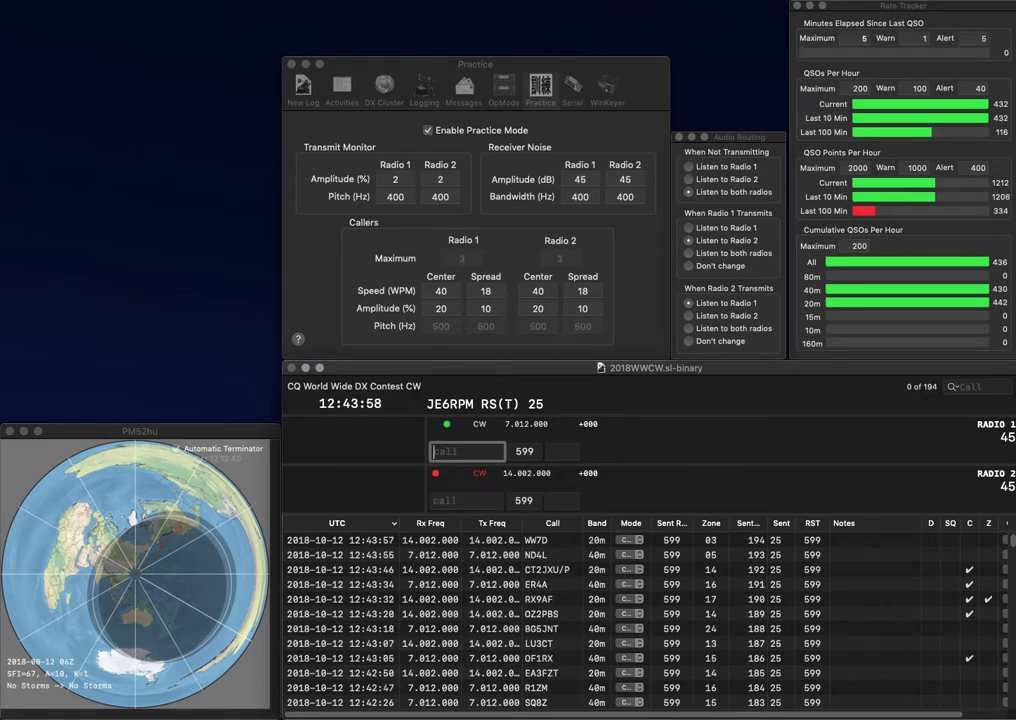
{"action": "type", "text": "K4"}
{"action": "key", "text": "Return"}
{"action": "type", "text": "2SSS"}
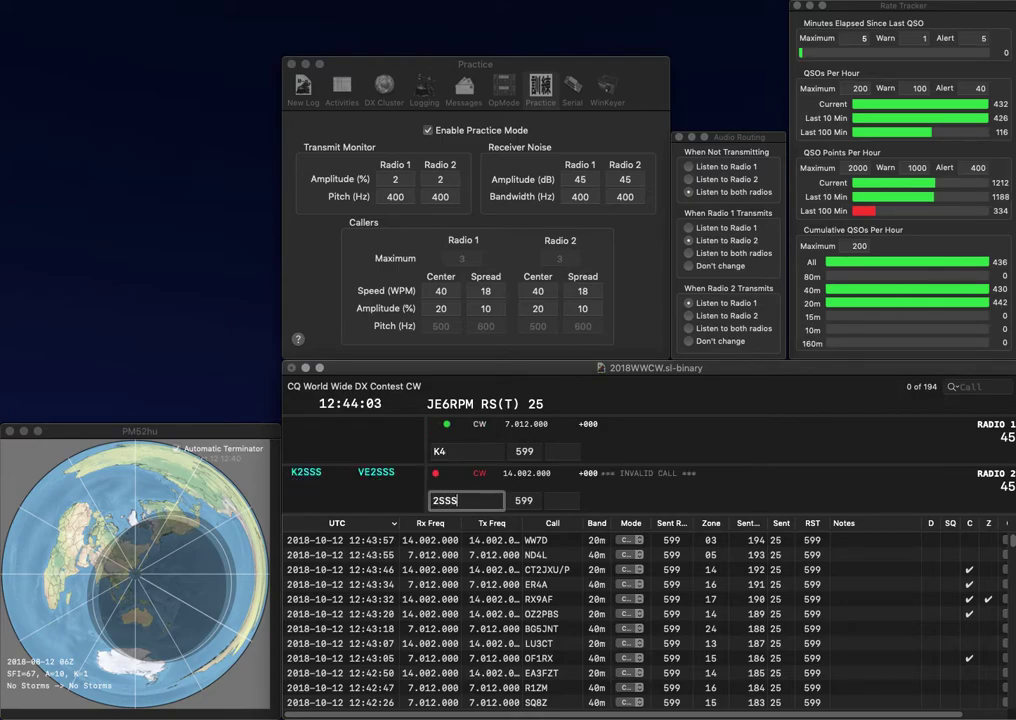
{"action": "key", "text": "Return"}
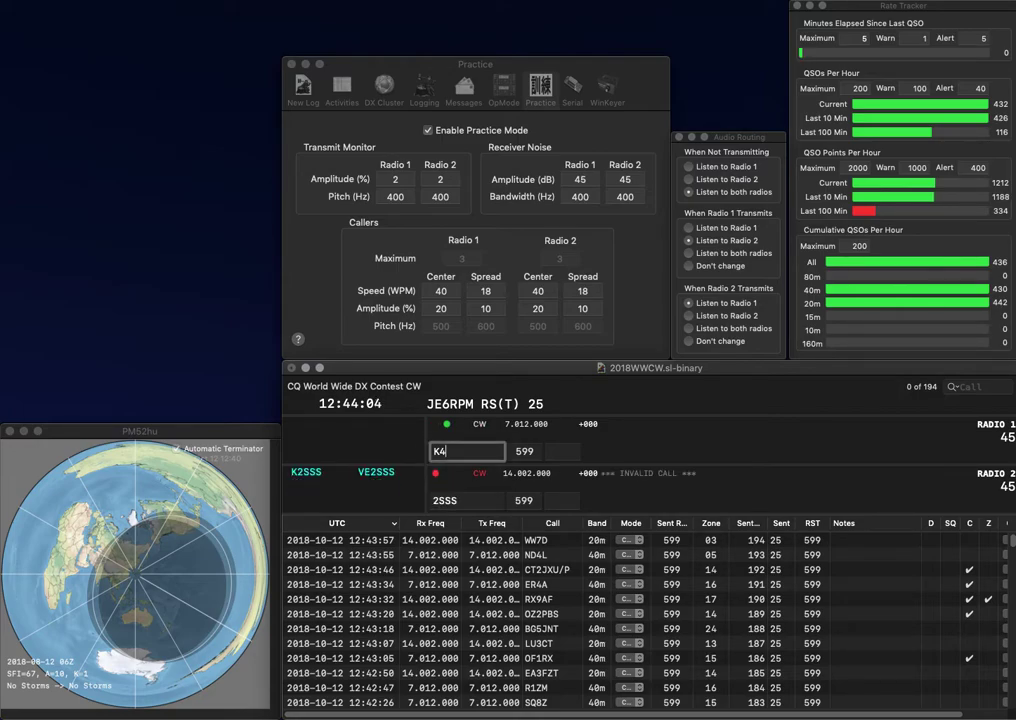
{"action": "type", "text": "EDI"}
{"action": "key", "text": "Return"}
{"action": "key", "text": "Home"}
{"action": "type", "text": "KB"}
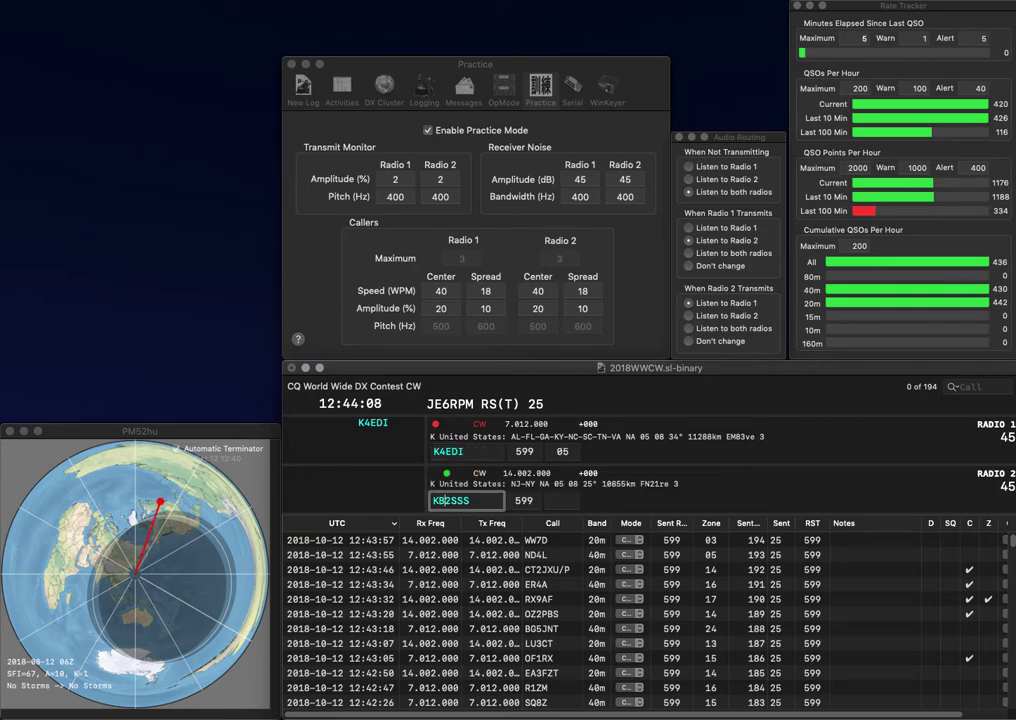
{"action": "key", "text": "End"}
{"action": "key", "text": "Left"}
{"action": "key", "text": "BackSpace"}
{"action": "type", "text": "H"}
{"action": "key", "text": "BackSpace"}
{"action": "key", "text": "BackSpace"}
{"action": "type", "text": "H"}
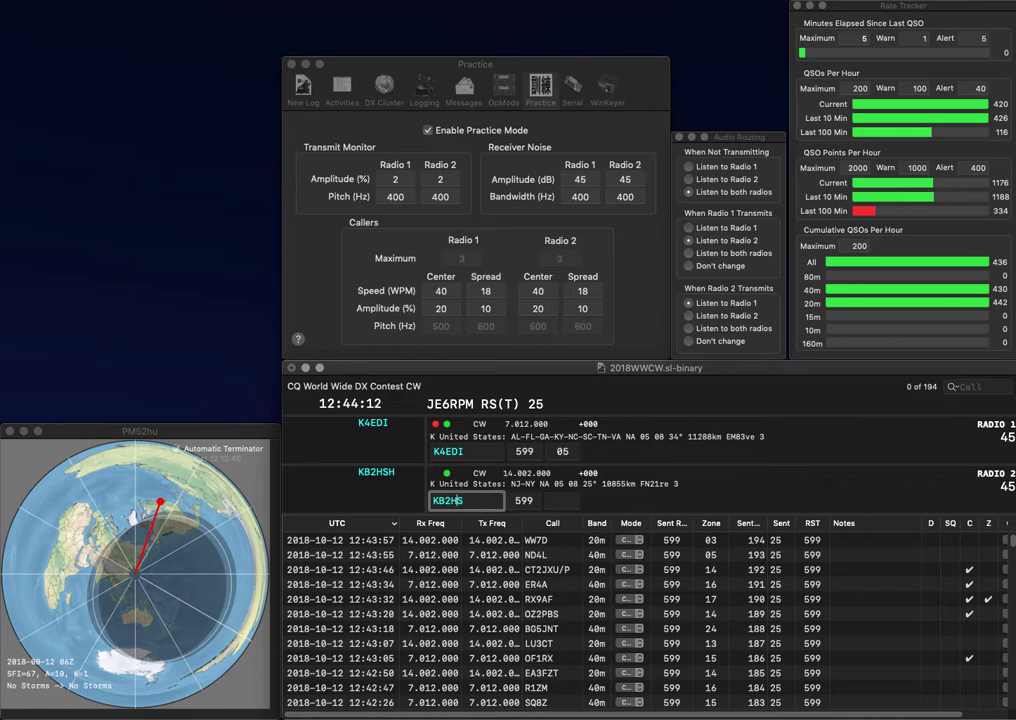
{"action": "key", "text": "Return"}
{"action": "key", "text": "Return"}
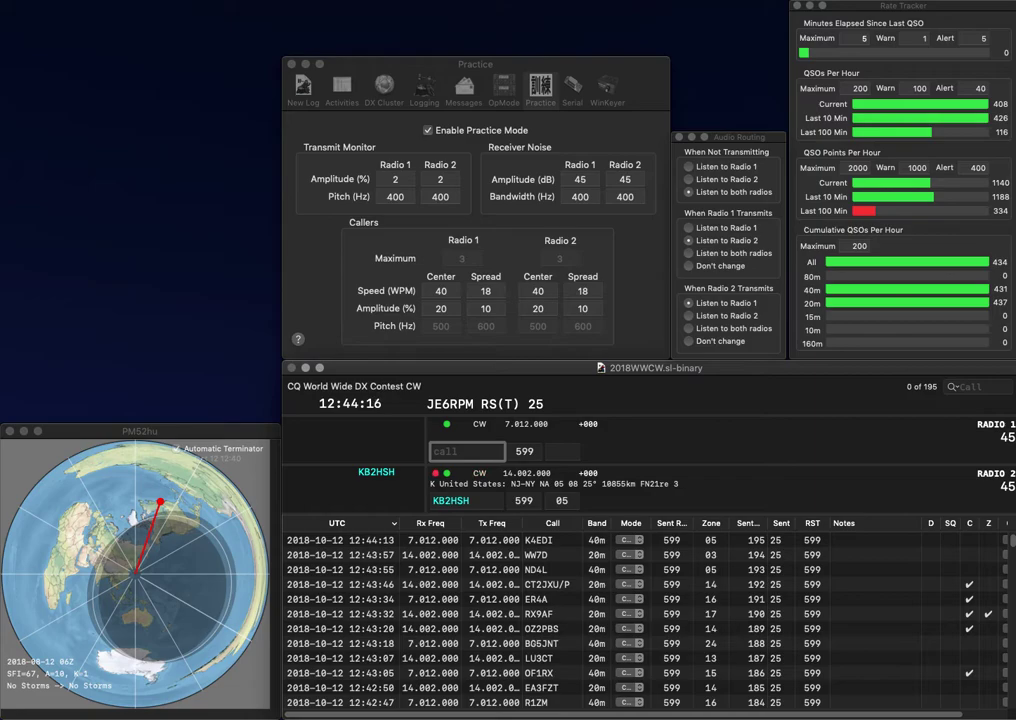
- Send the partial call 0ANN on Radio 1 and log KB2HSH on Radio 2
{"action": "type", "text": "0ANN"}
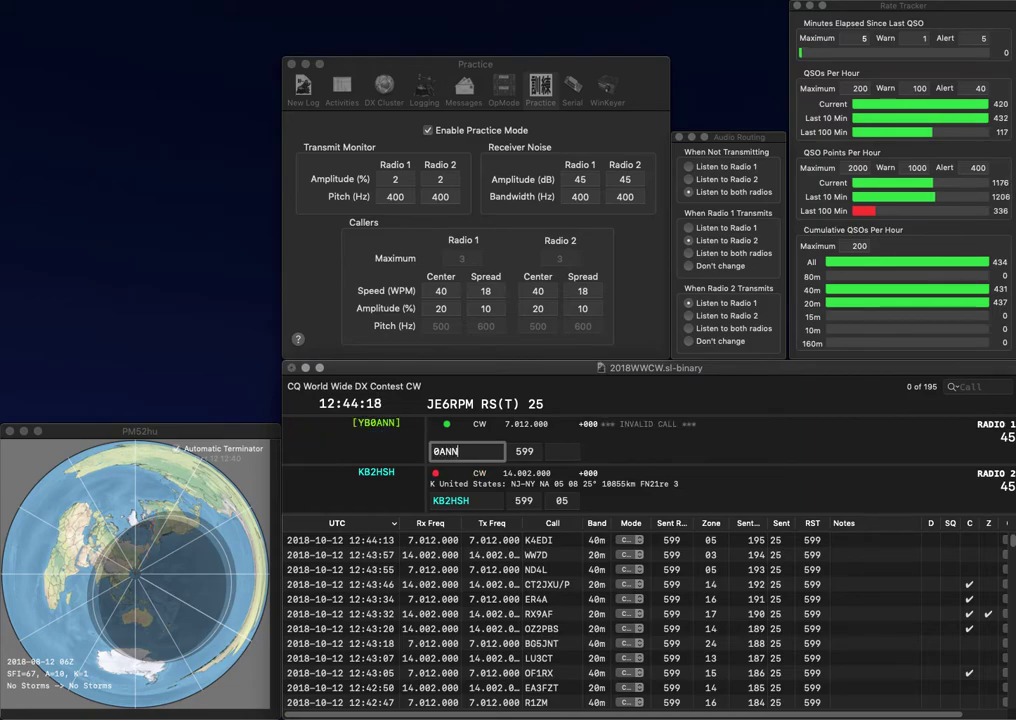
{"action": "key", "text": "Return"}
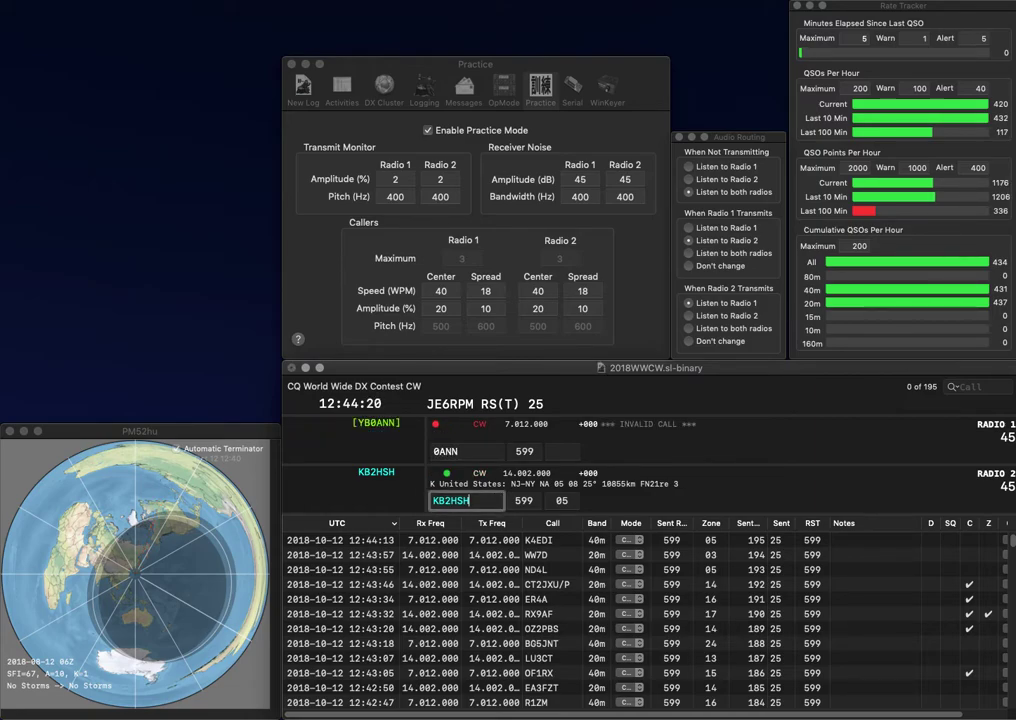
{"action": "key", "text": "Return"}
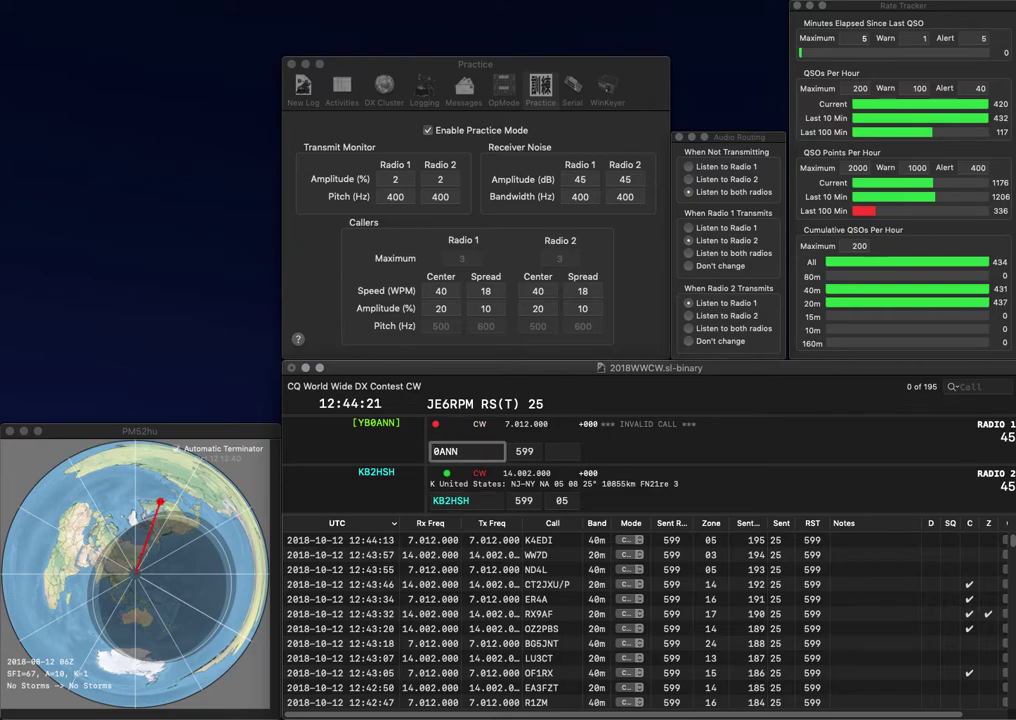
{"action": "type", "text": "YB"}
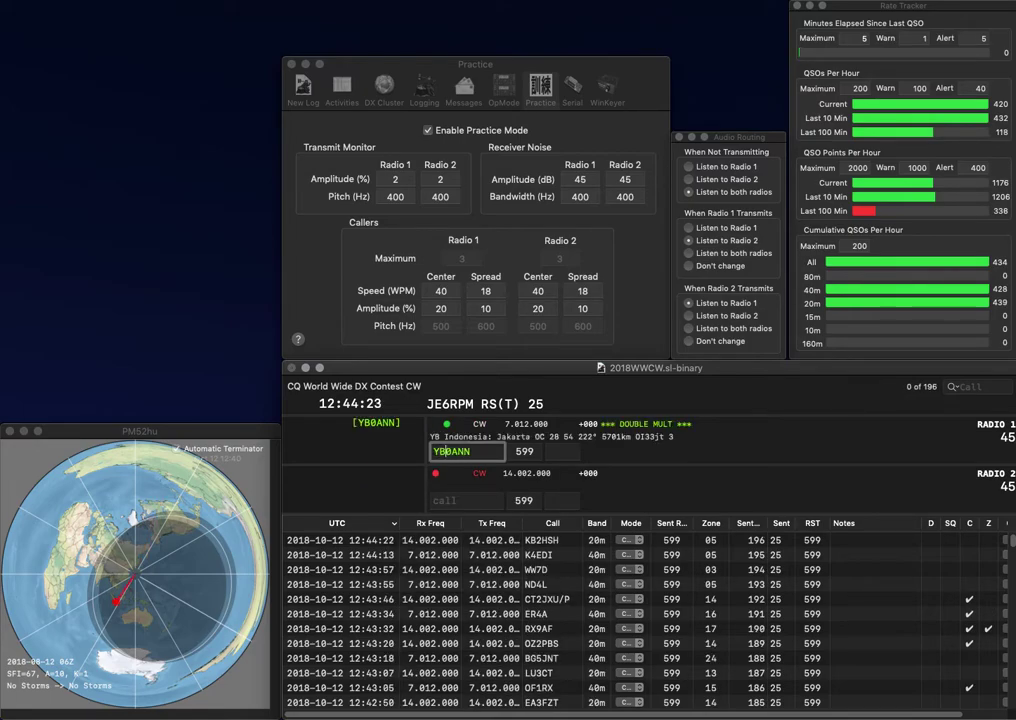
{"action": "key", "text": "Return"}
{"action": "type", "text": "OE"}
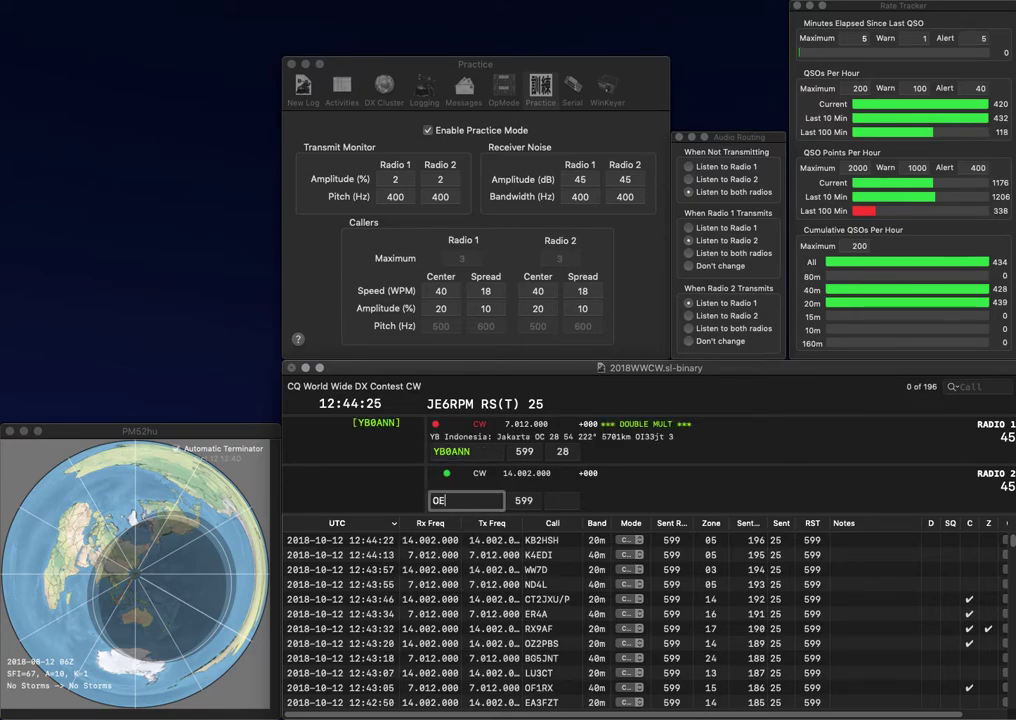
{"action": "key", "text": "Return"}
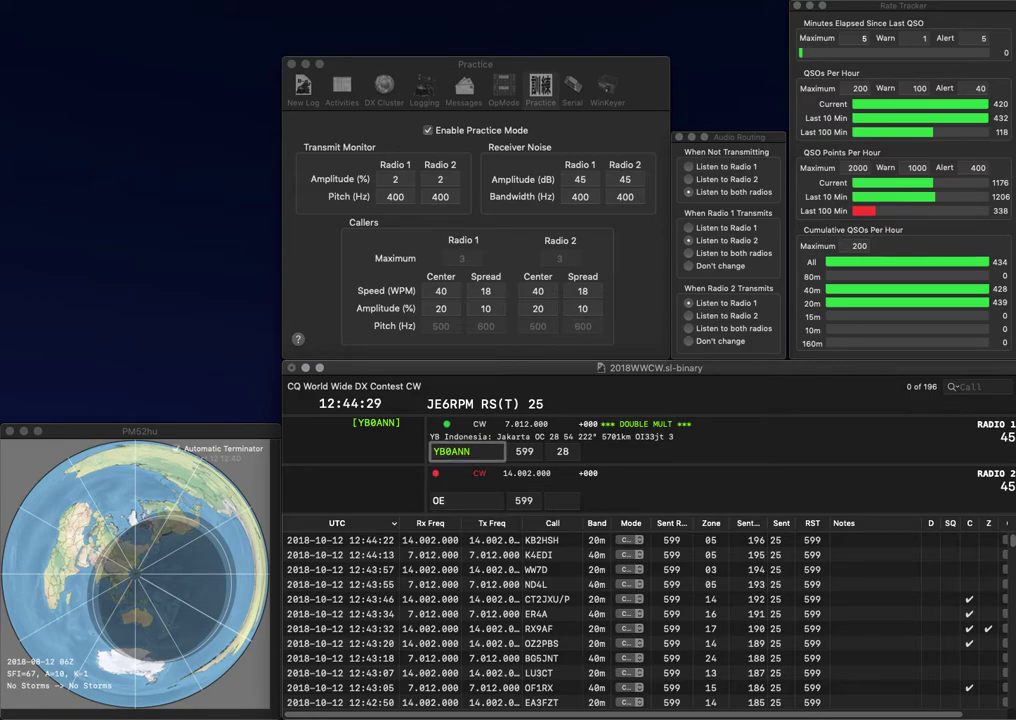
{"action": "key", "text": "Return"}
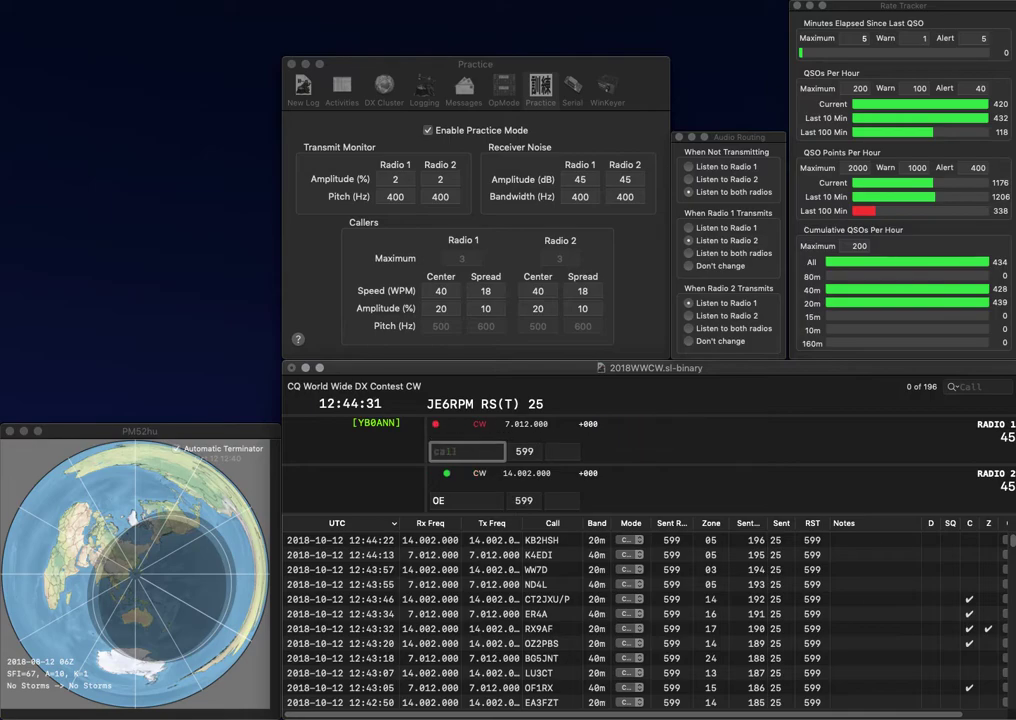
- Complete and log OE3CHC on Radio 2 while sending the partial call 0EDR on Radio 1
{"action": "type", "text": "3CHC"}
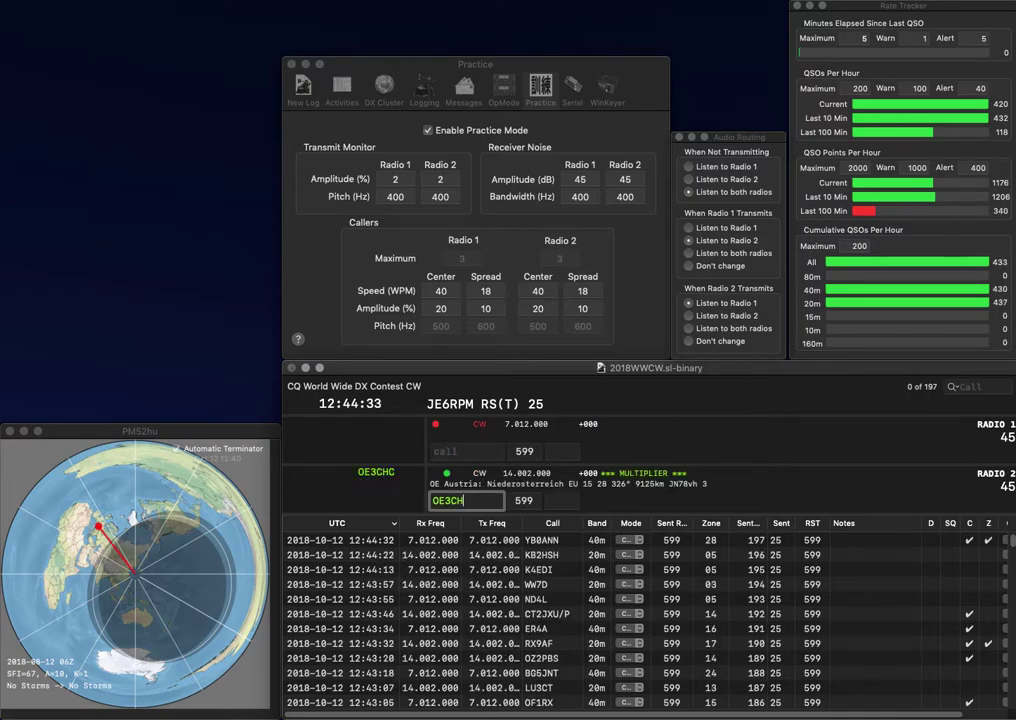
{"action": "key", "text": "Return"}
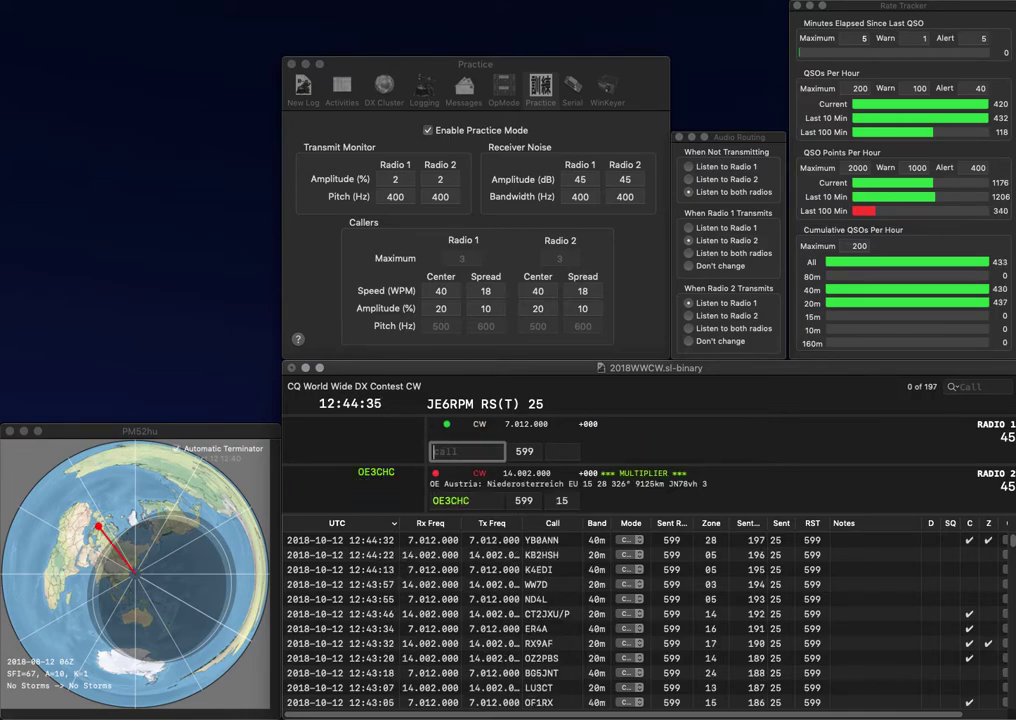
{"action": "type", "text": "0EDR"}
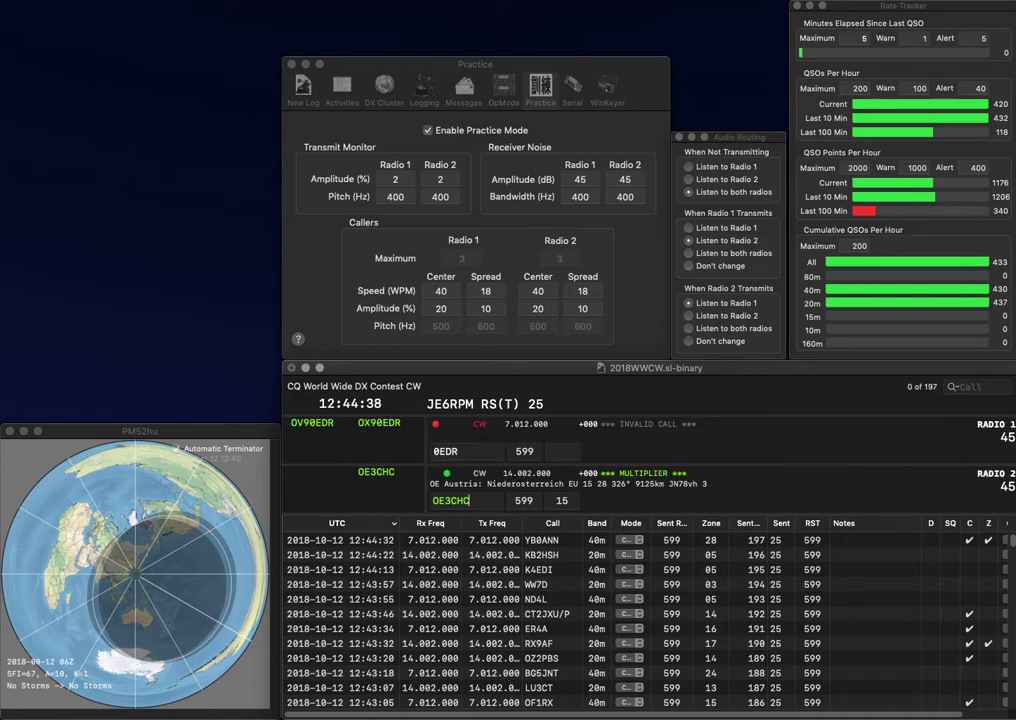
{"action": "key", "text": "Return"}
{"action": "key", "text": "Return"}
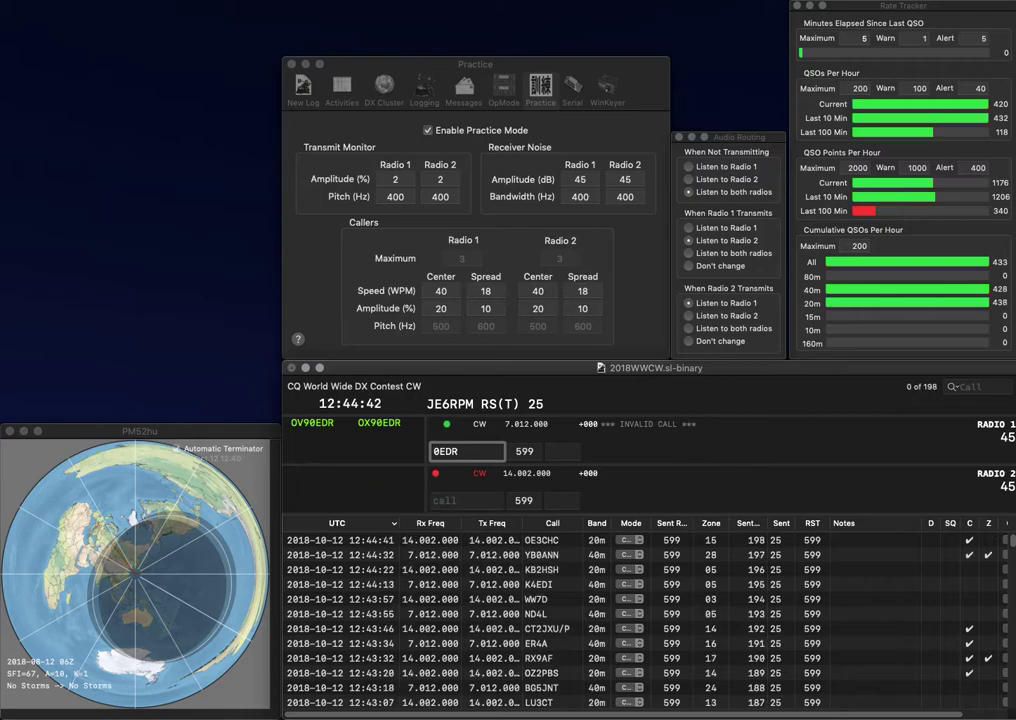
- Complete OX90EDR on Radio 1, answer 2RZJ as CE2RZJ on Radio 2, and log both contacts
{"action": "type", "text": "OX9"}
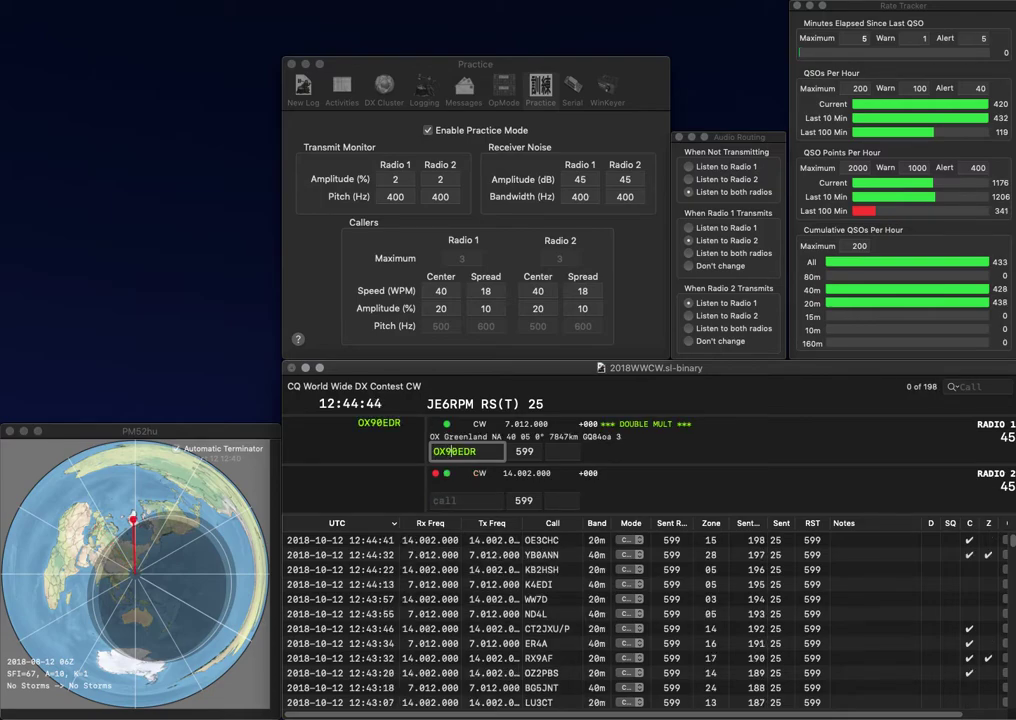
{"action": "key", "text": "Return"}
{"action": "type", "text": "2"}
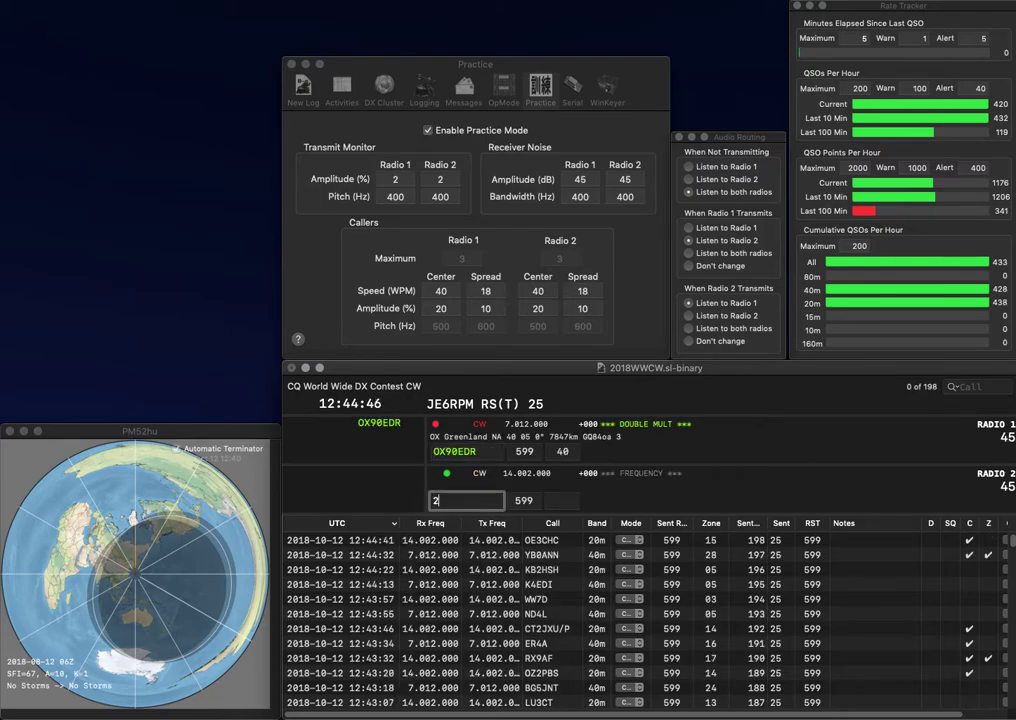
{"action": "type", "text": "RZJ"}
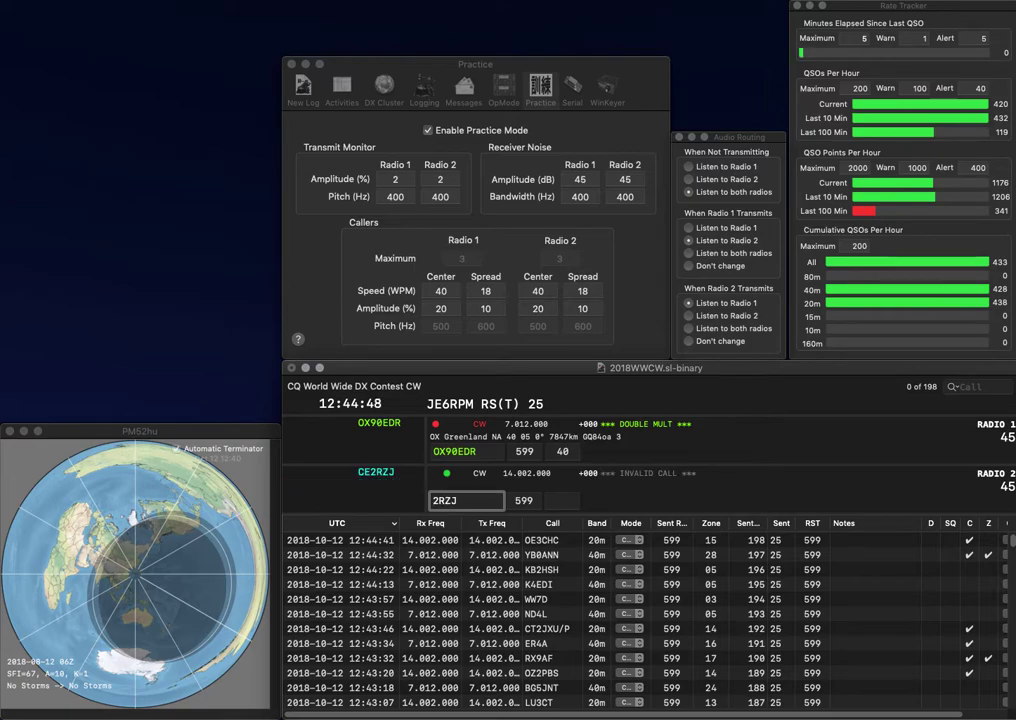
{"action": "key", "text": "Return"}
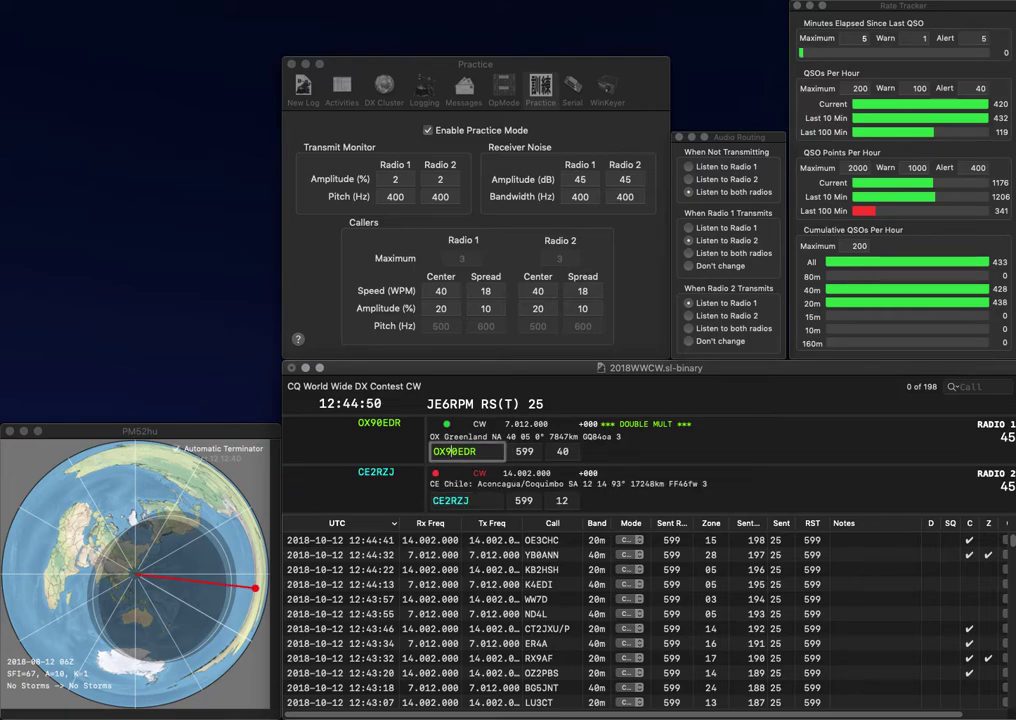
{"action": "key", "text": "Return"}
{"action": "key", "text": "Return"}
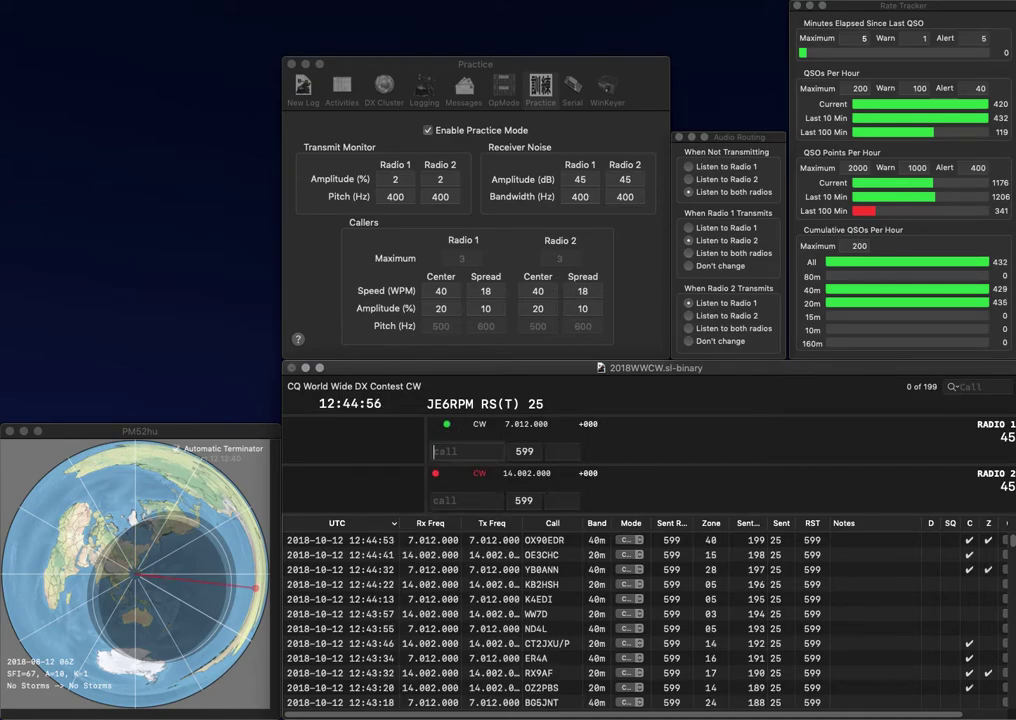
{"action": "key", "text": "Return"}
{"action": "type", "text": "OL0A"}
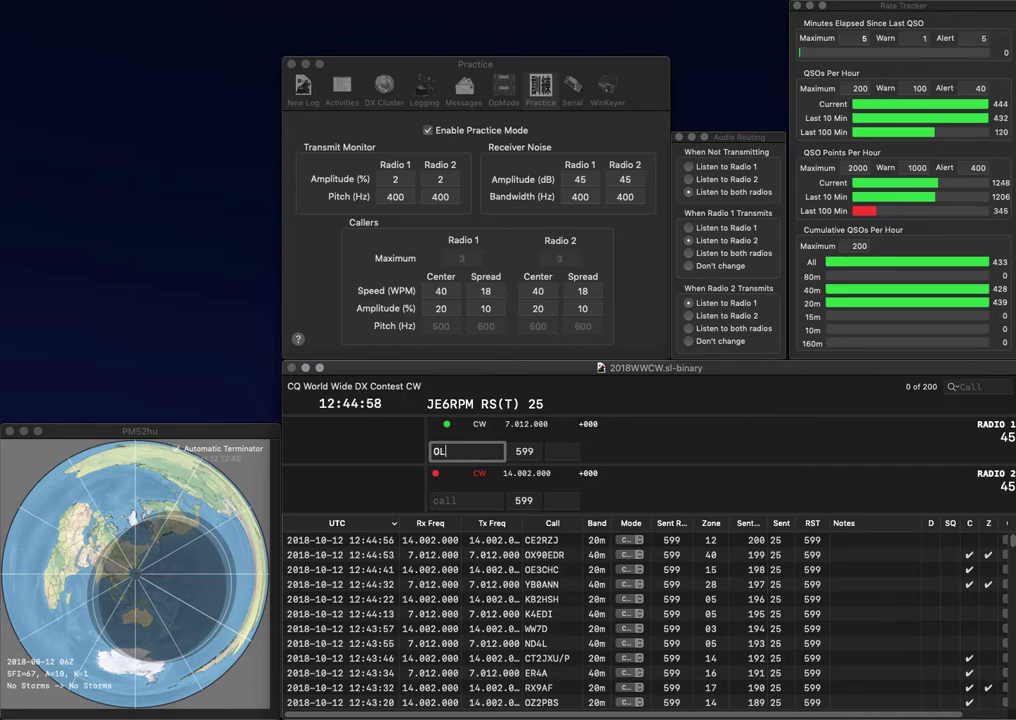
{"action": "key", "text": "Return"}
{"action": "type", "text": "JH1FQW"}
{"action": "key", "text": "Return"}
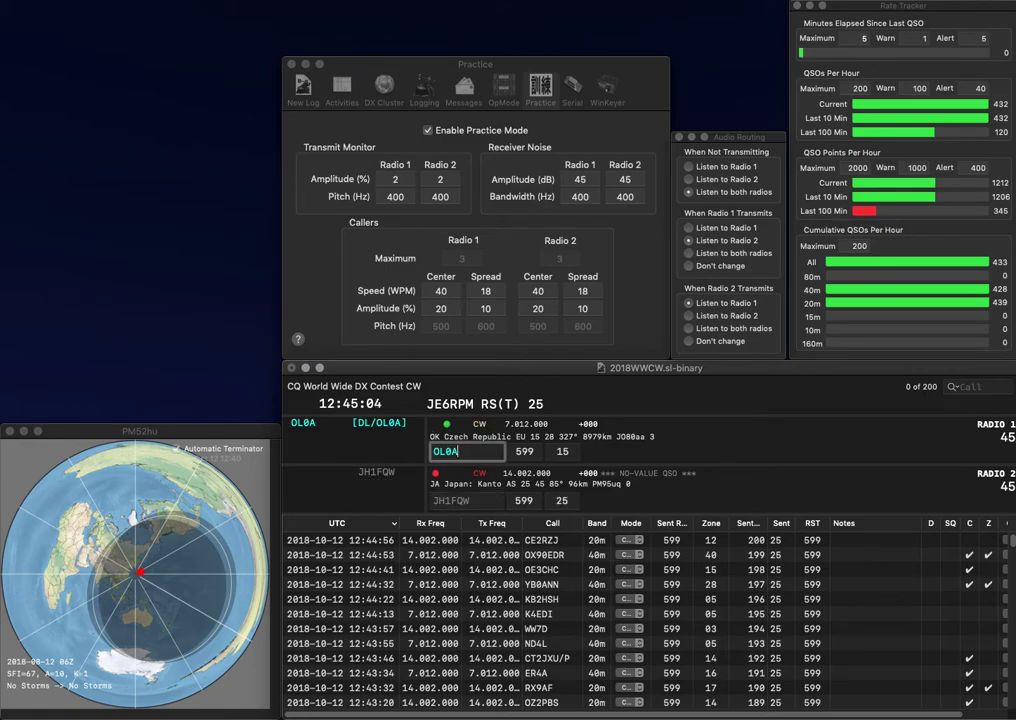
{"action": "key", "text": "Return"}
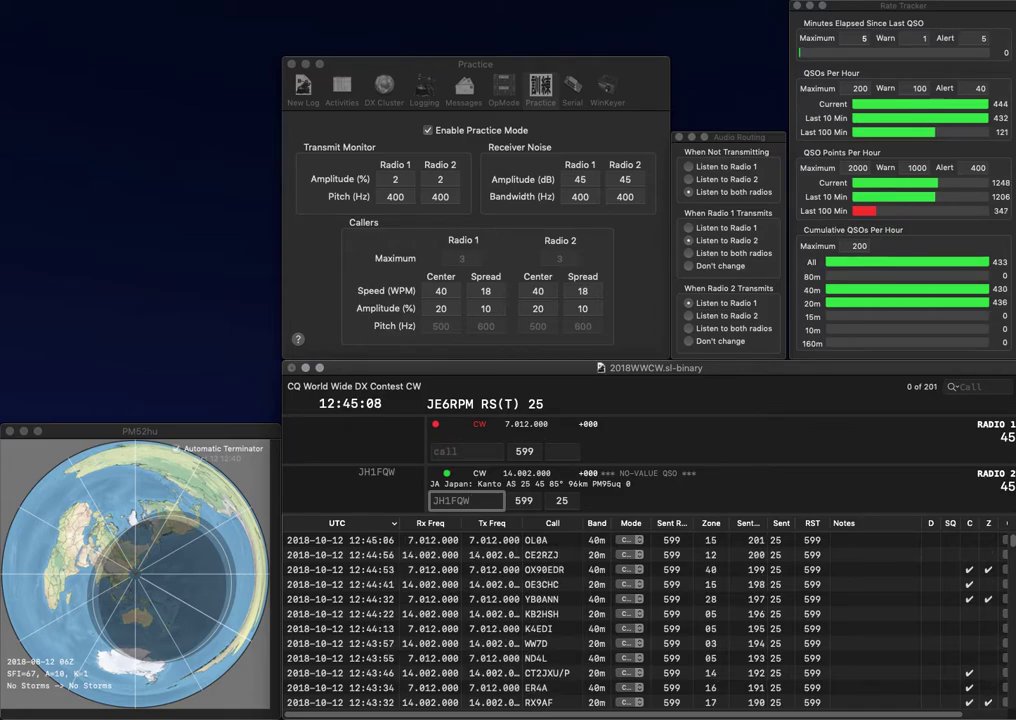
{"action": "key", "text": "Return"}
{"action": "type", "text": "IT9DGZ"}
{"action": "key", "text": "Return"}
{"action": "type", "text": "QL"}
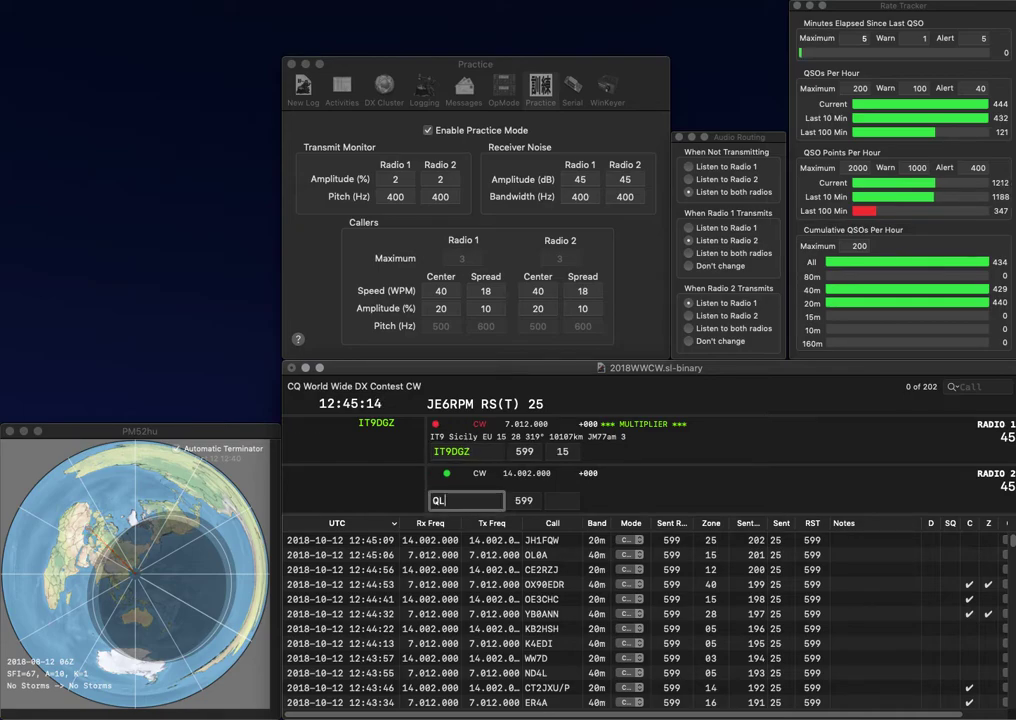
{"action": "key", "text": "Return"}
{"action": "key", "text": "Return"}
{"action": "type", "text": "OZ2QL"}
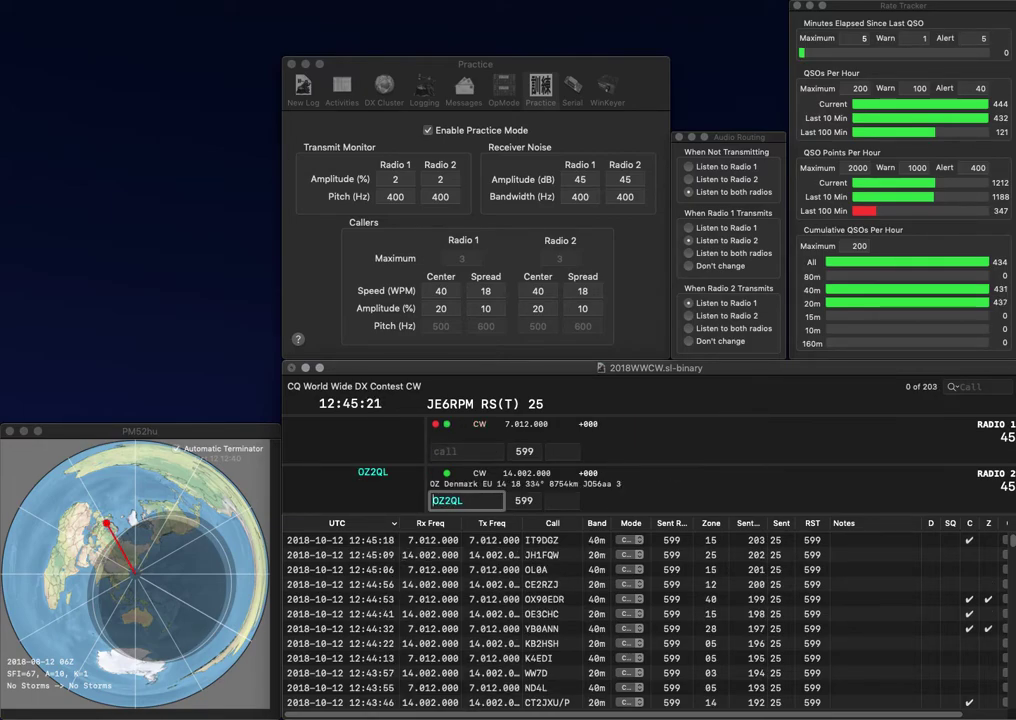
{"action": "key", "text": "Return"}
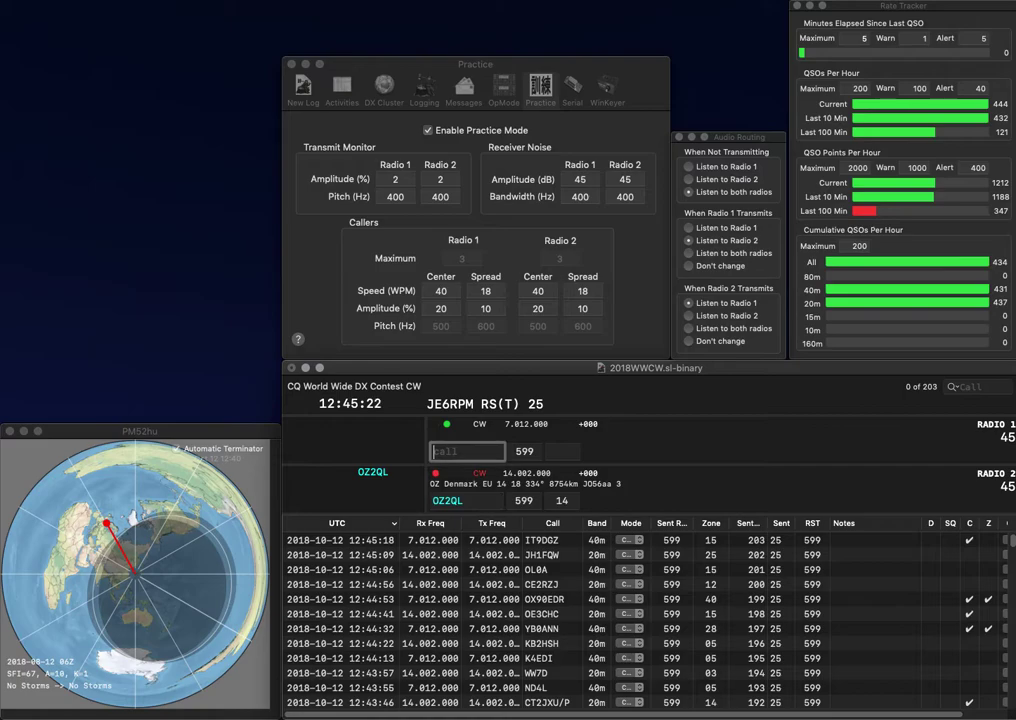
{"action": "type", "text": "BGL"}
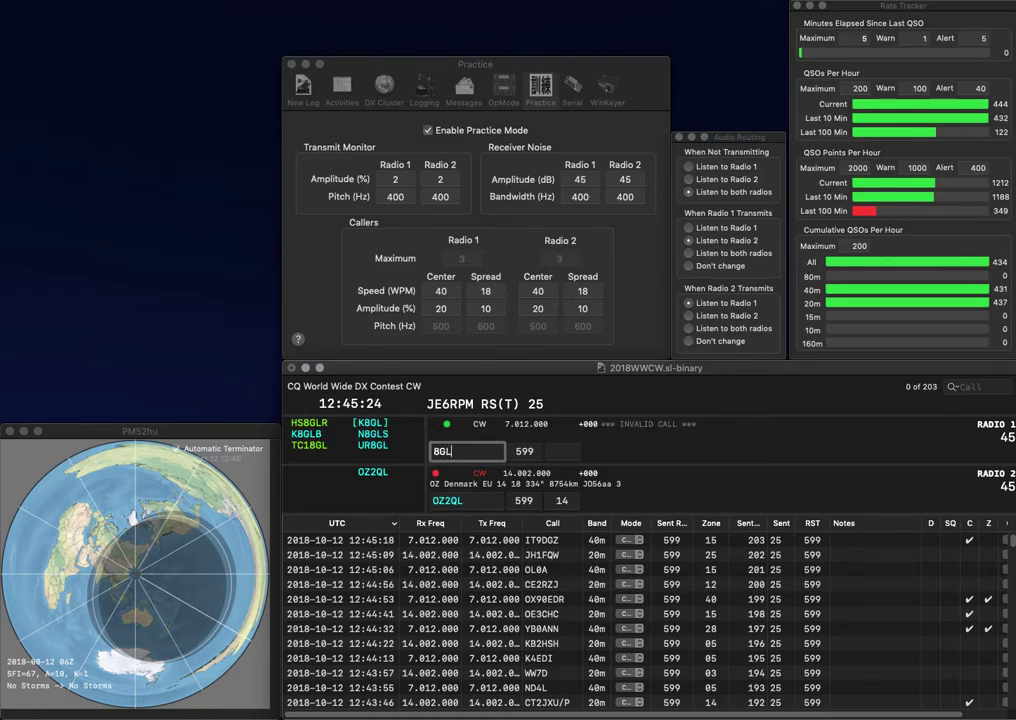
{"action": "key", "text": "Return"}
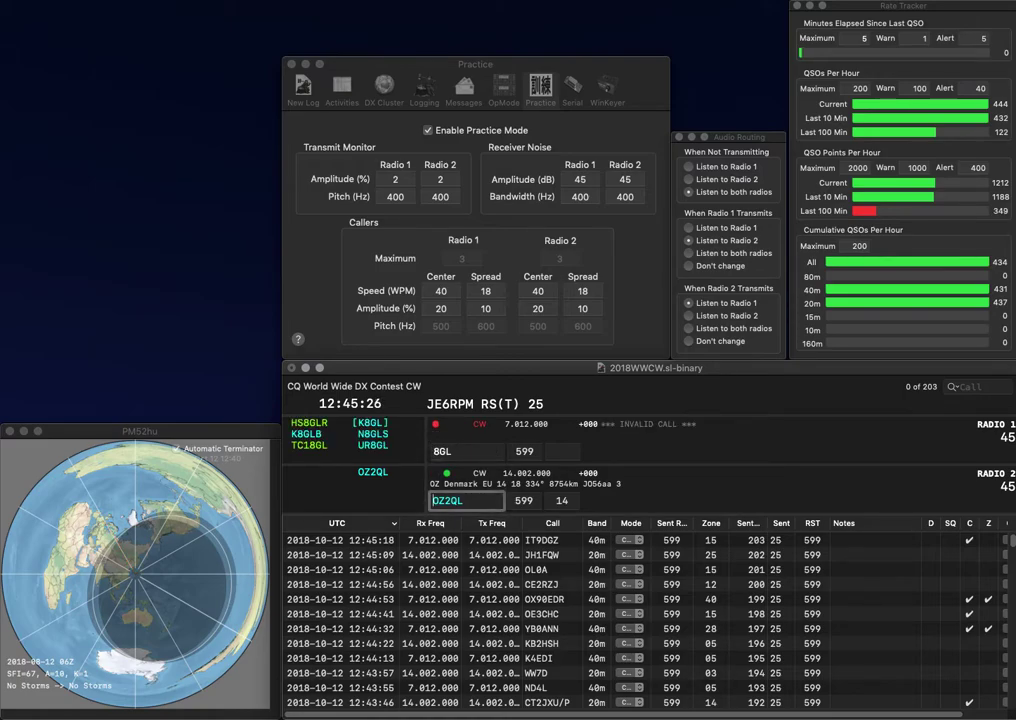
{"action": "key", "text": "Return"}
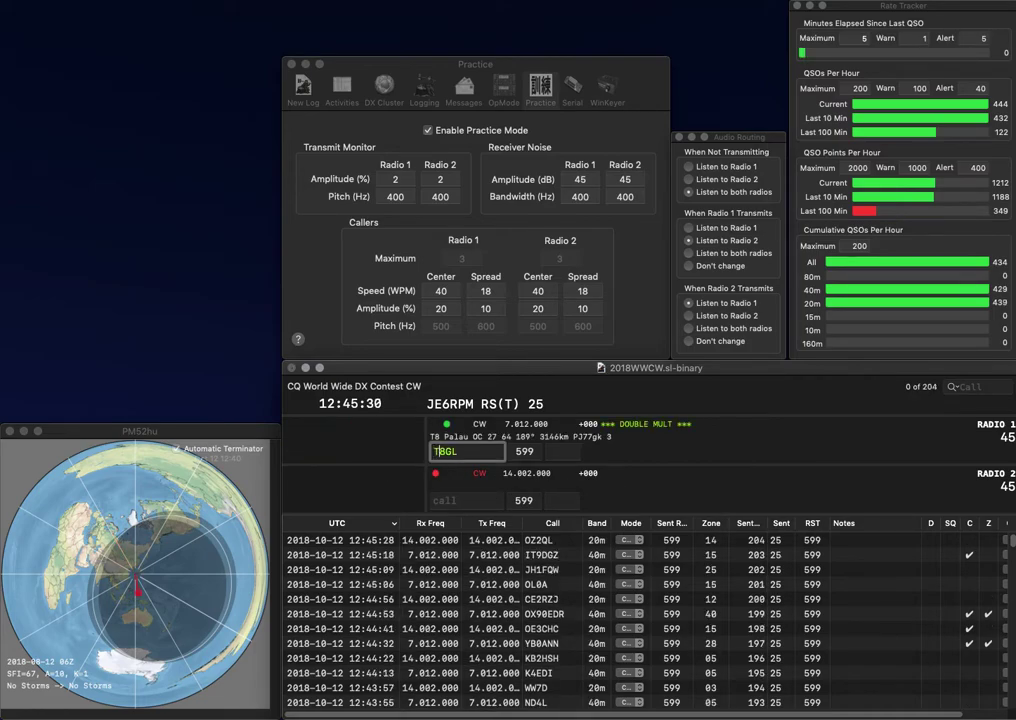
- Complete and log TC18GL on Radio 1 while sending the partial call WS on Radio 2
{"action": "type", "text": "TC1"}
{"action": "key", "text": "Return"}
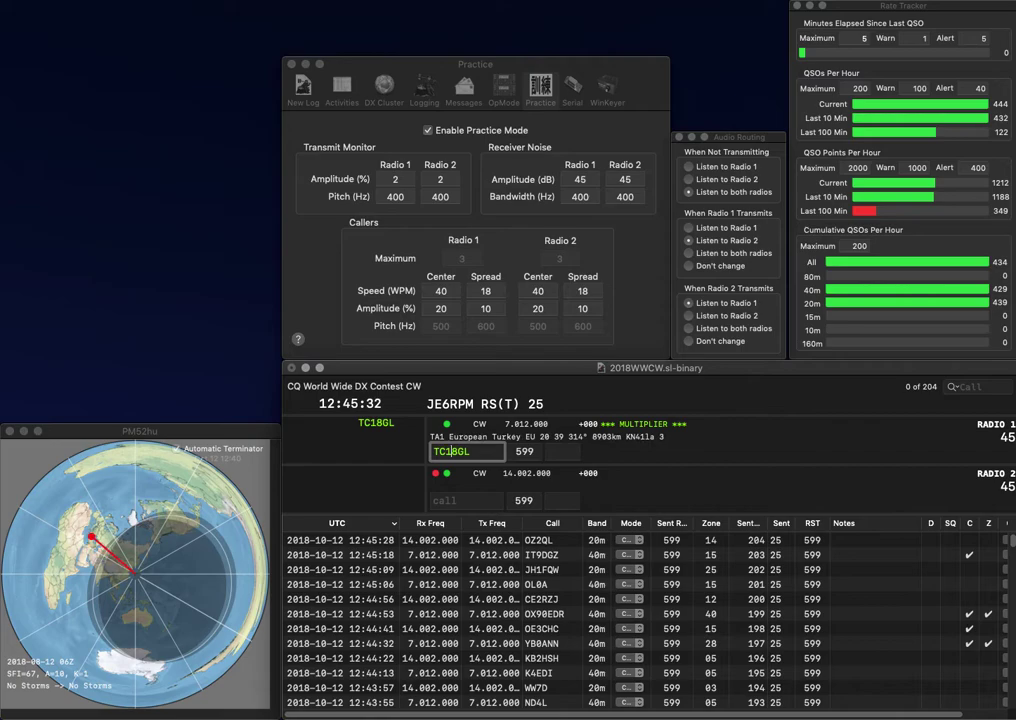
{"action": "type", "text": "WS"}
{"action": "key", "text": "Return"}
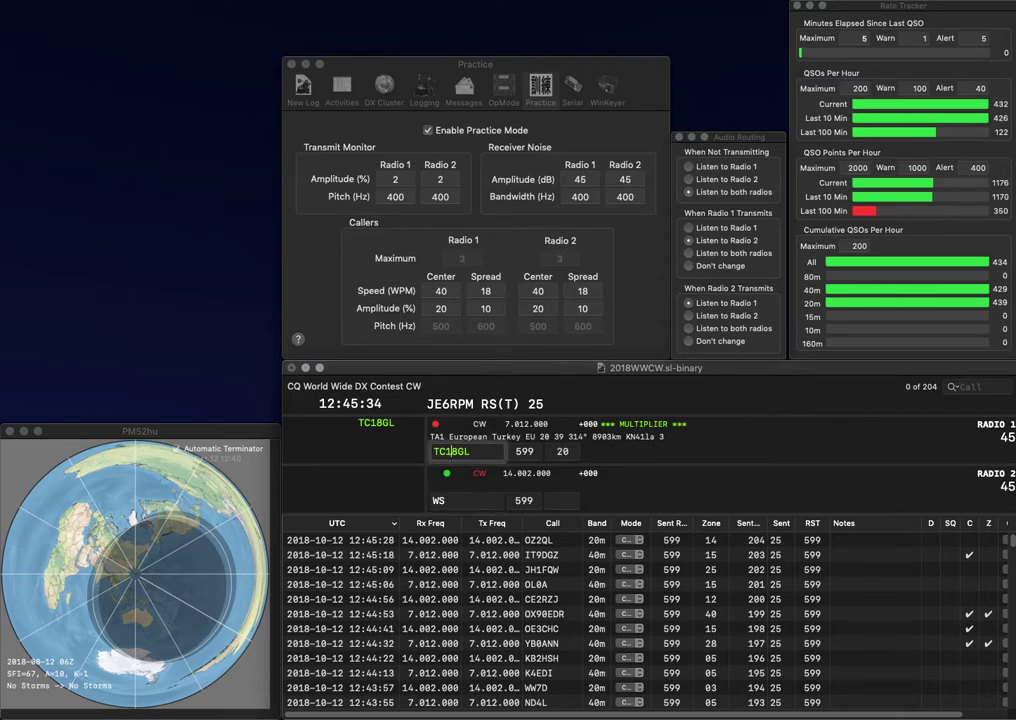
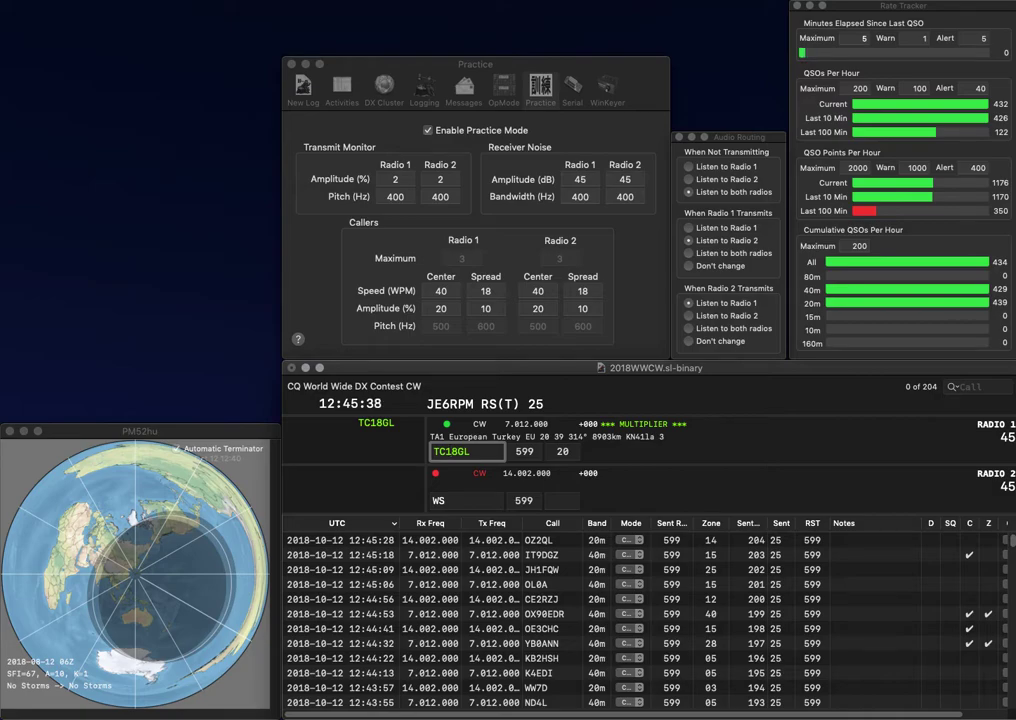
{"action": "key", "text": "Return"}
- Complete DF1WS on Radio 2, send the exchange to D1M on Radio 1, and log both contacts
{"action": "type", "text": "DF"}
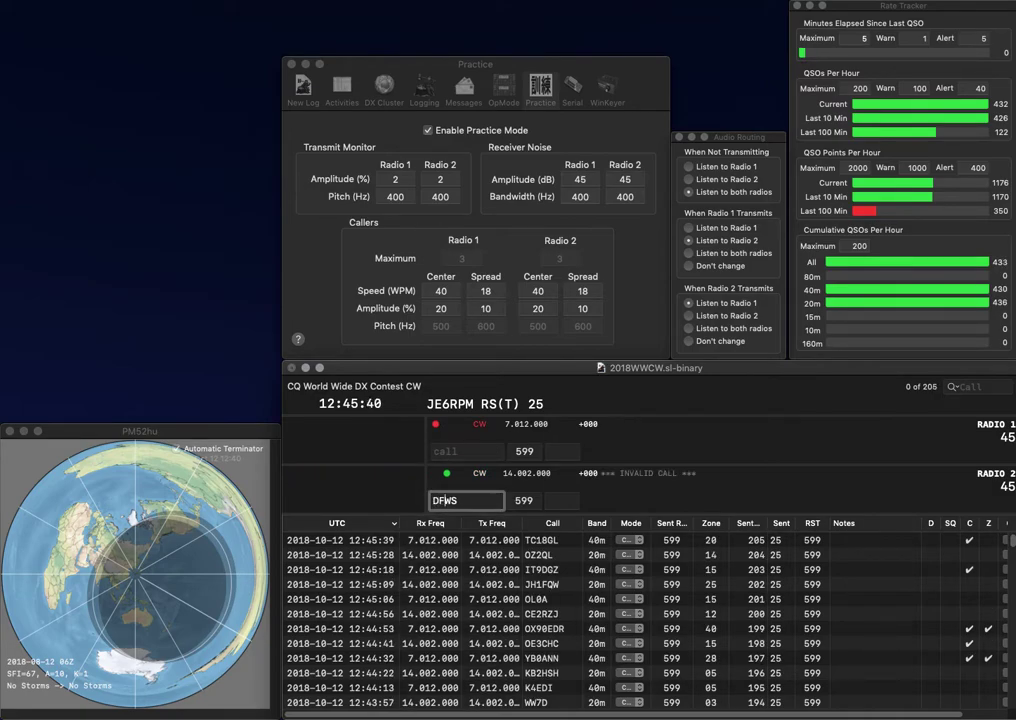
{"action": "type", "text": "1"}
{"action": "key", "text": "Return"}
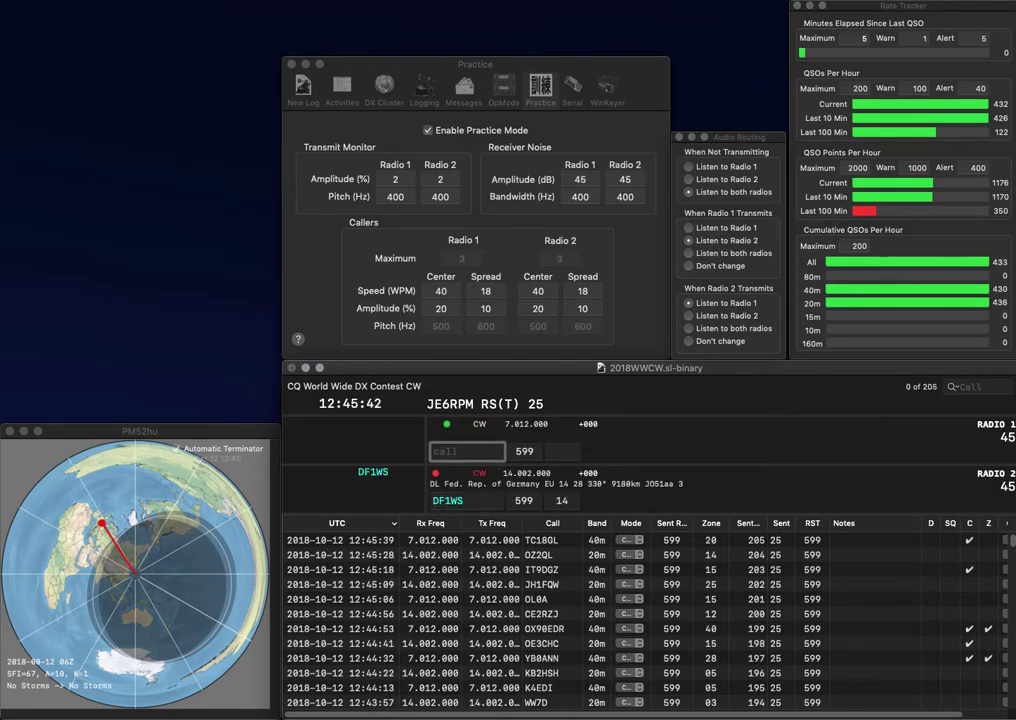
{"action": "type", "text": "D1M"}
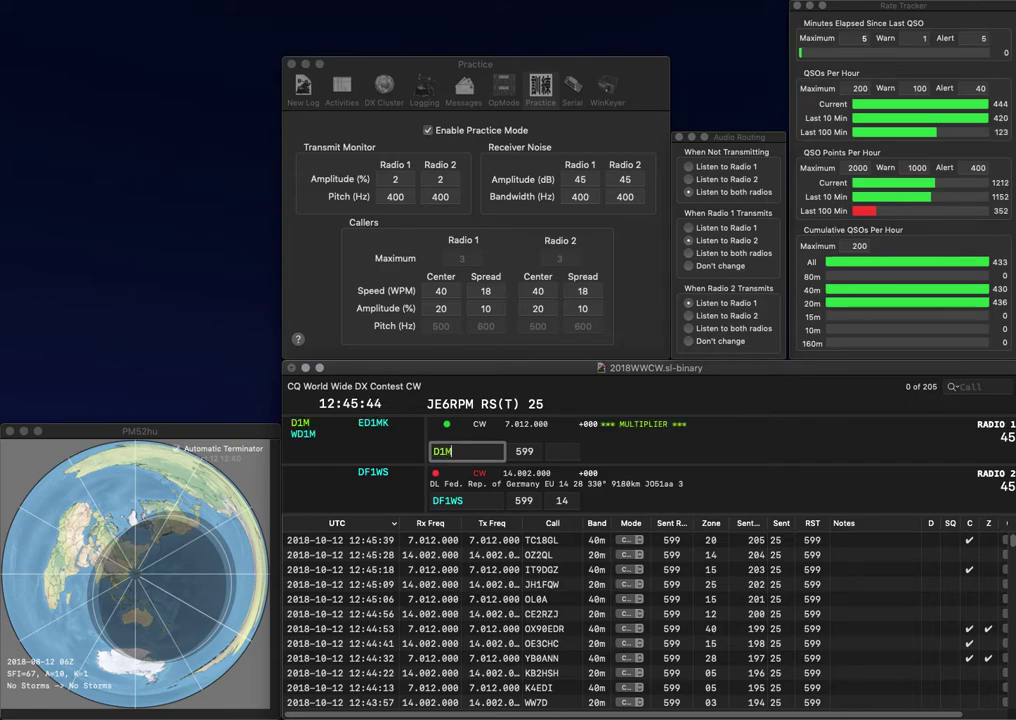
{"action": "key", "text": "Return"}
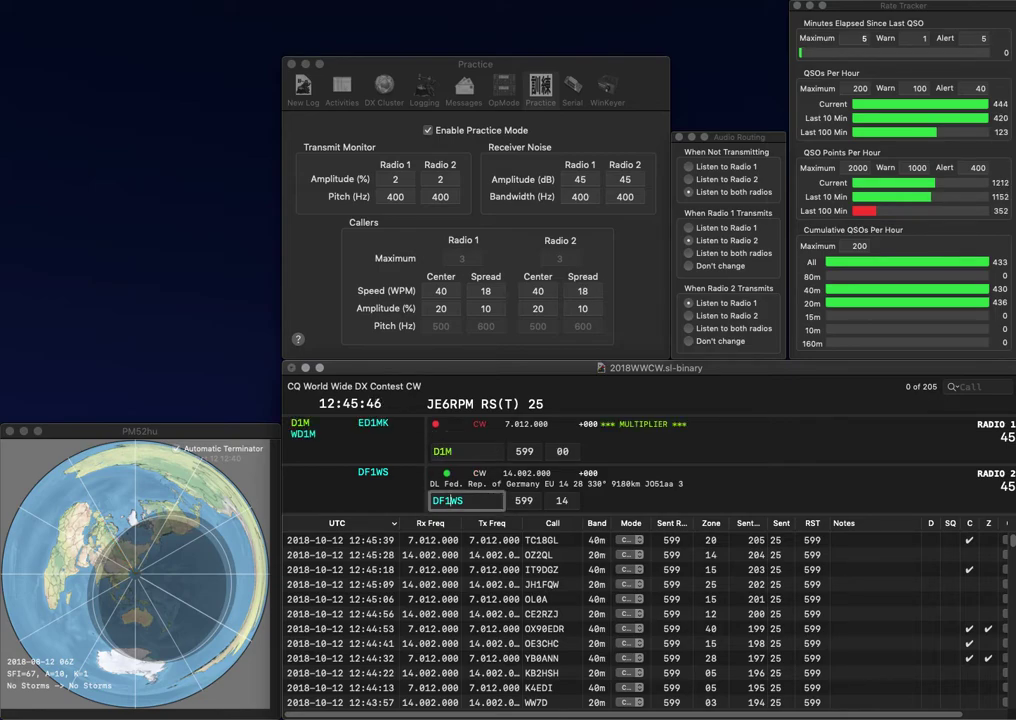
{"action": "key", "text": "Return"}
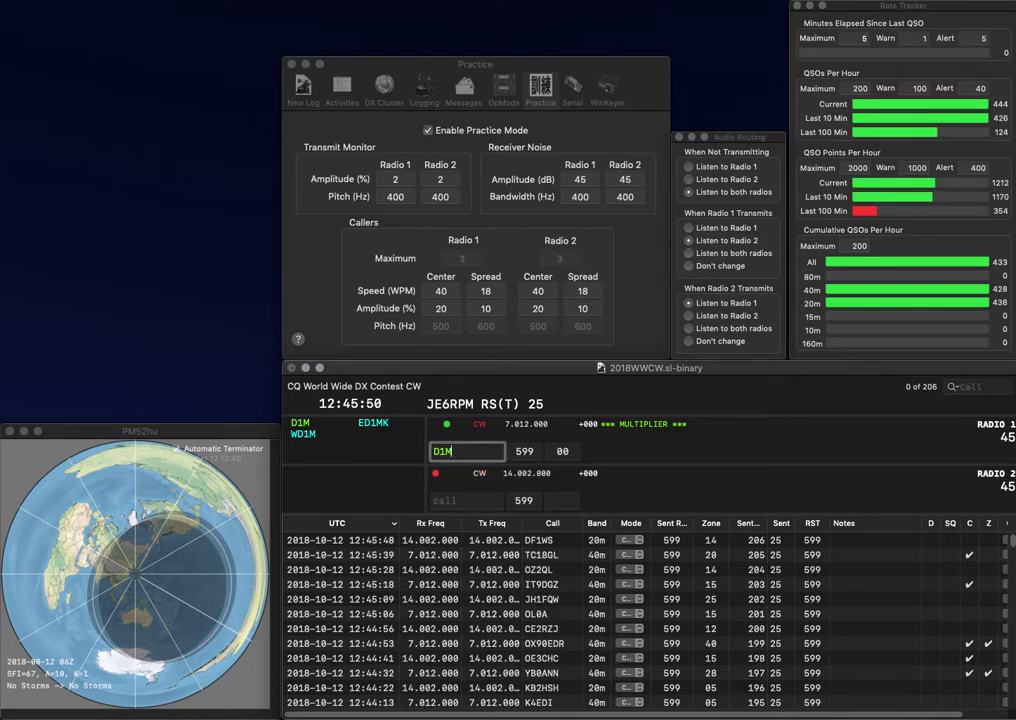
{"action": "key", "text": "Return"}
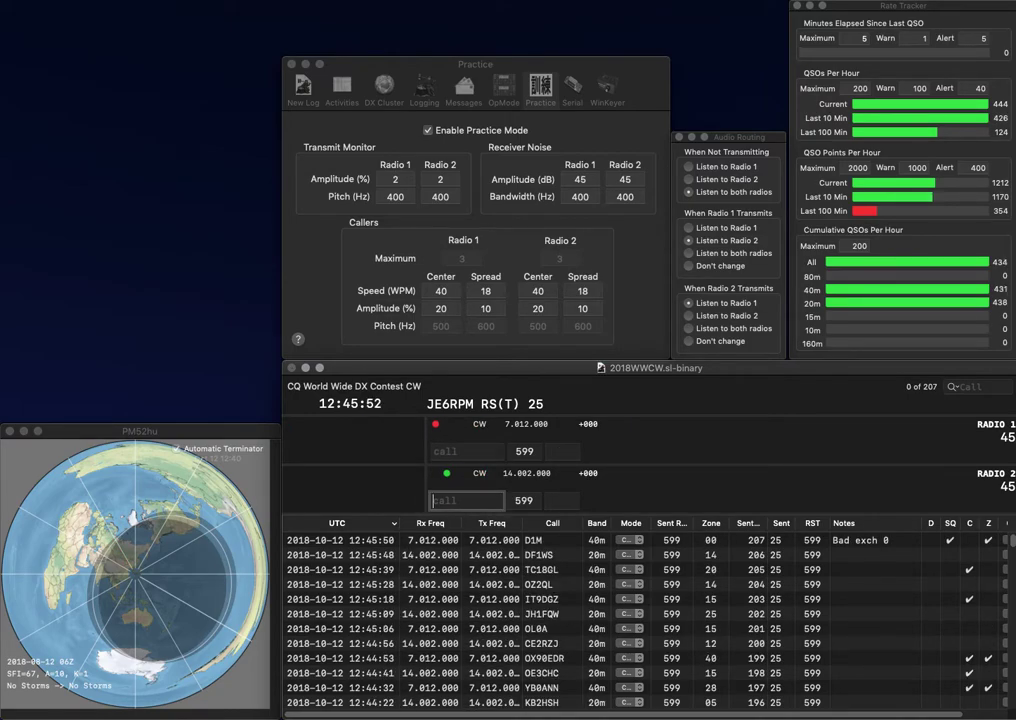
- Send the partial call ATI on Radio 1, and enter ON5GQ on Radio 2 with its exchange
{"action": "key", "text": "Up"}
{"action": "type", "text": "ATI"}
{"action": "key", "text": "Return"}
{"action": "key", "text": "Return"}
{"action": "key", "text": "Return"}
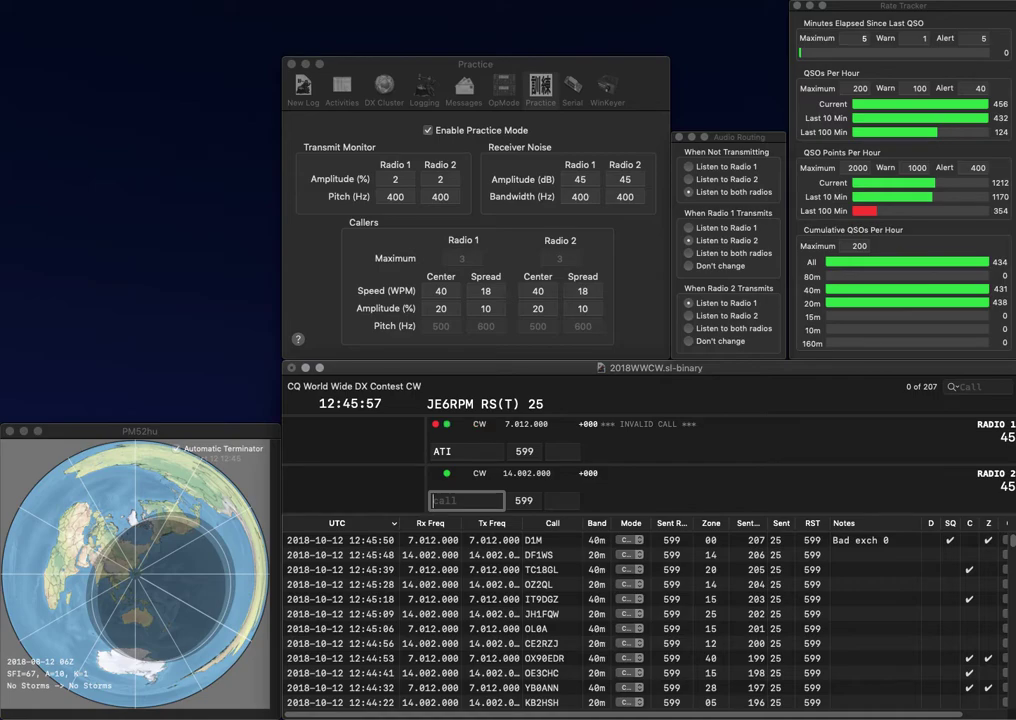
{"action": "type", "text": "ON5GQ"}
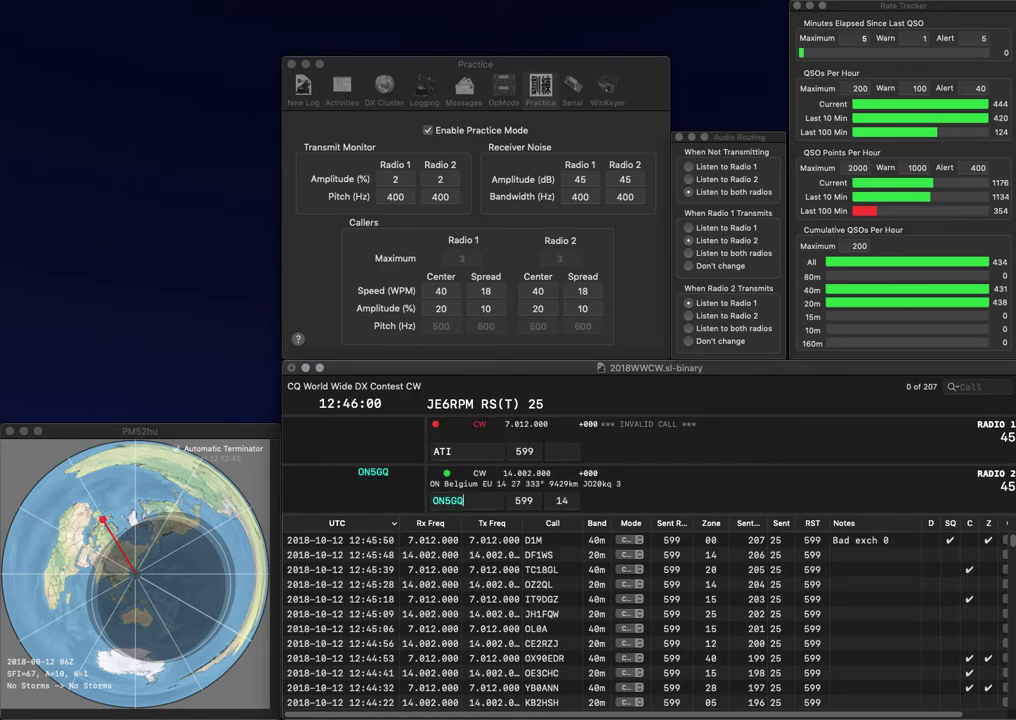
{"action": "key", "text": "Return"}
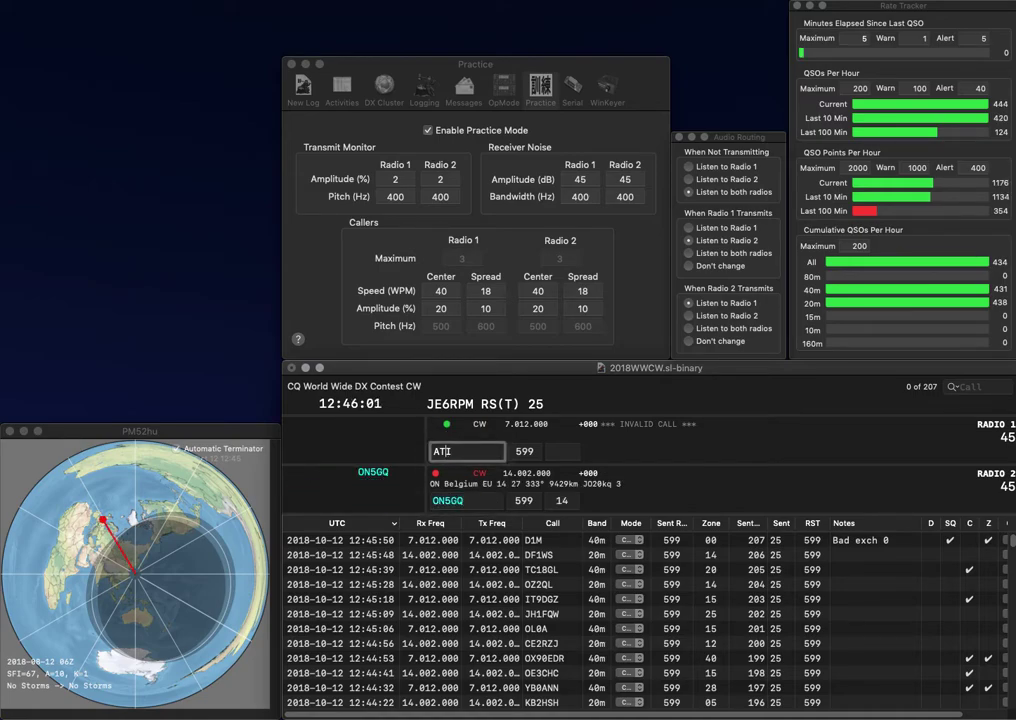
{"action": "type", "text": "E5"}
{"action": "key", "text": "BackSpace"}
{"action": "type", "text": "4"}
{"action": "key", "text": "Return"}
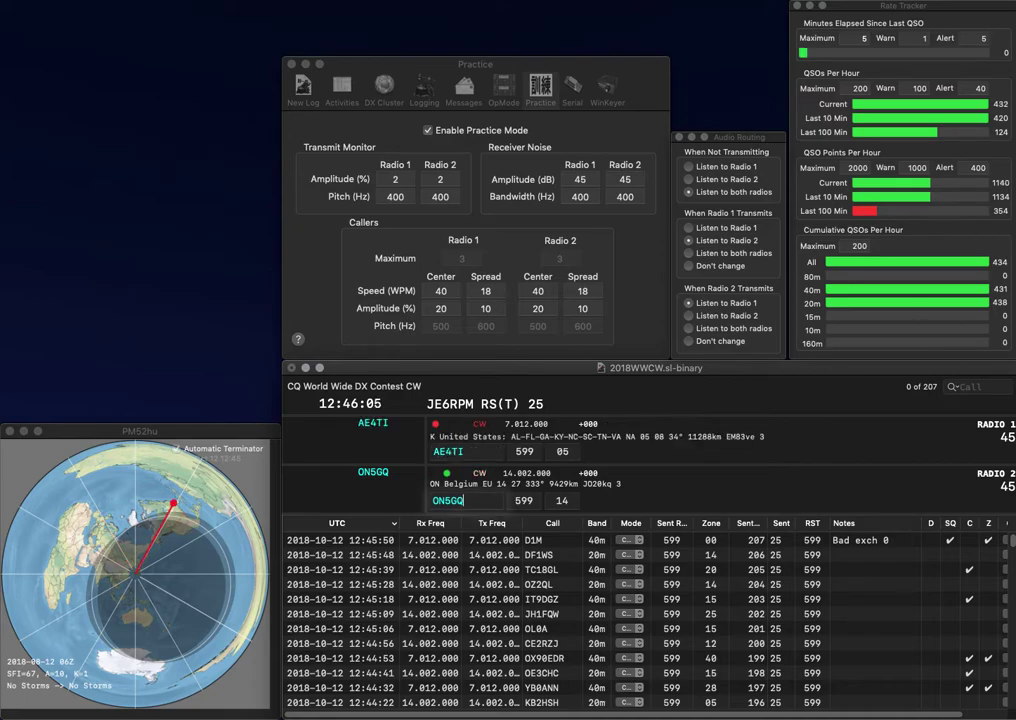
{"action": "key", "text": "Up"}
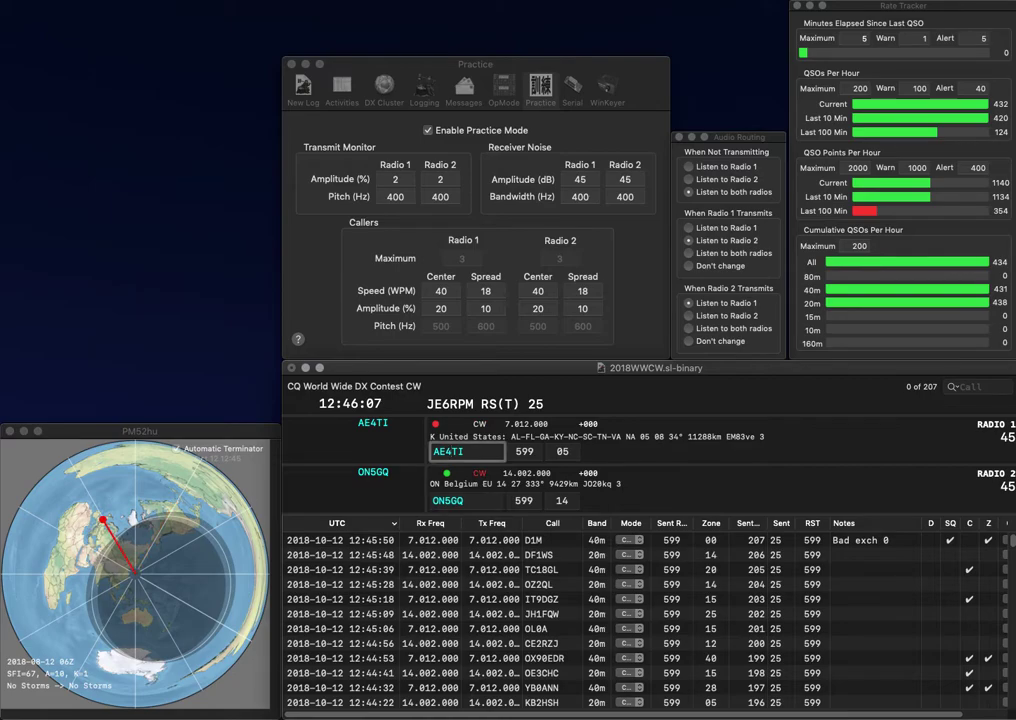
{"action": "key", "text": "Return"}
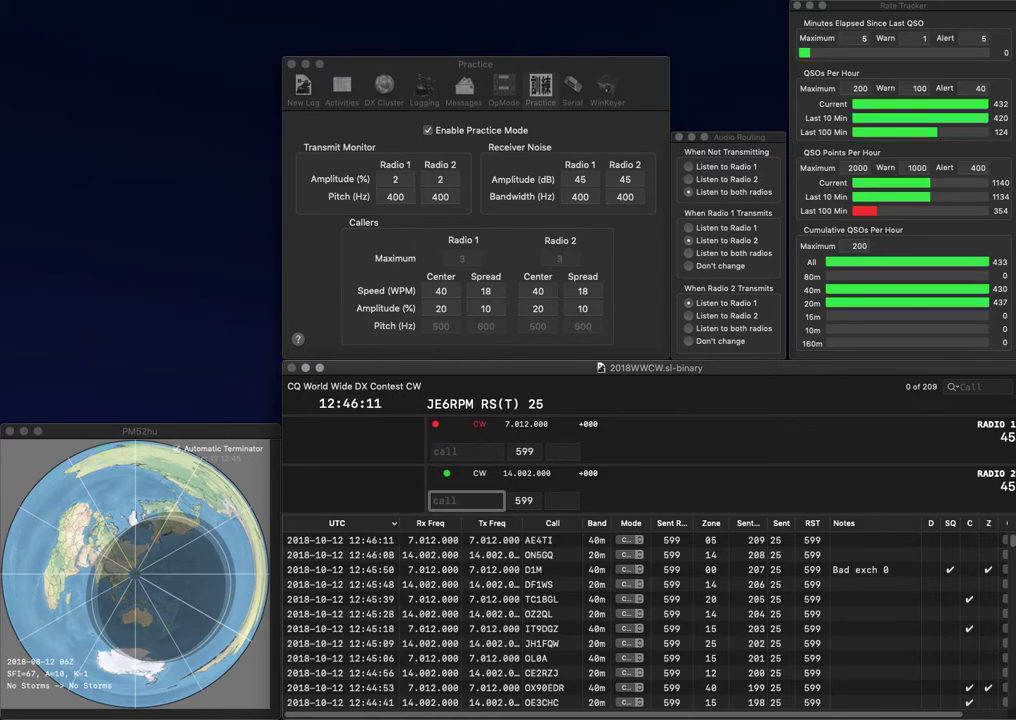
- Enter a call ending in 7CF on Radio 1 and the partial call G on Radio 2, and send both
{"action": "type", "text": "KA"}
{"action": "key", "text": "BackSpace"}
{"action": "type", "text": "C"}
{"action": "key", "text": "Return"}
{"action": "key", "text": "backslash"}
{"action": "type", "text": "7CF"}
{"action": "key", "text": "backslash"}
{"action": "key", "text": "BackSpace"}
{"action": "type", "text": "G"}
{"action": "key", "text": "Return"}
- Correct the Radio 1 call to R7CF
{"action": "key", "text": "Left"}
{"action": "key", "text": "Left"}
{"action": "key", "text": "Left"}
{"action": "key", "text": "BackSpace"}
{"action": "type", "text": "R"}
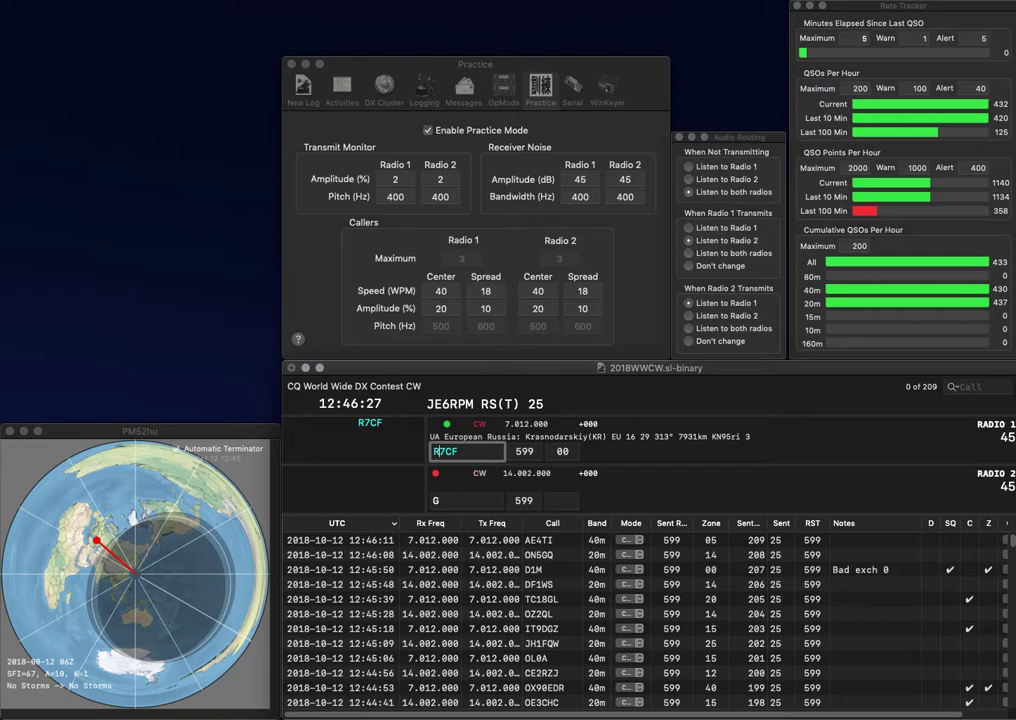
{"action": "key", "text": "backslash"}
{"action": "type", "text": "4FJW"}
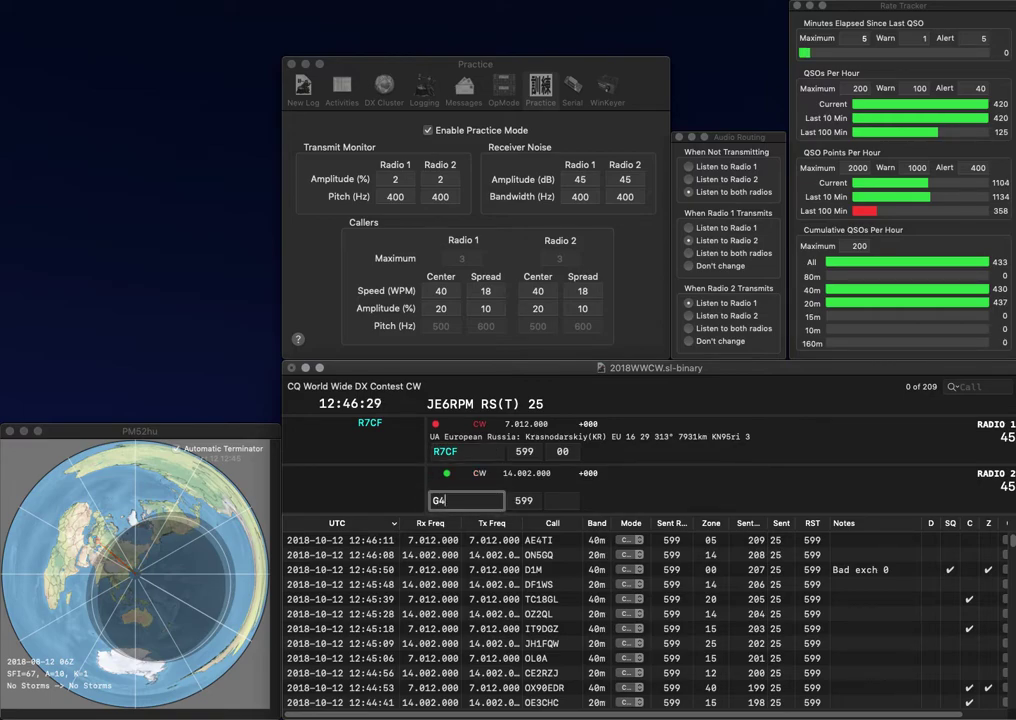
{"action": "key", "text": "backslash"}
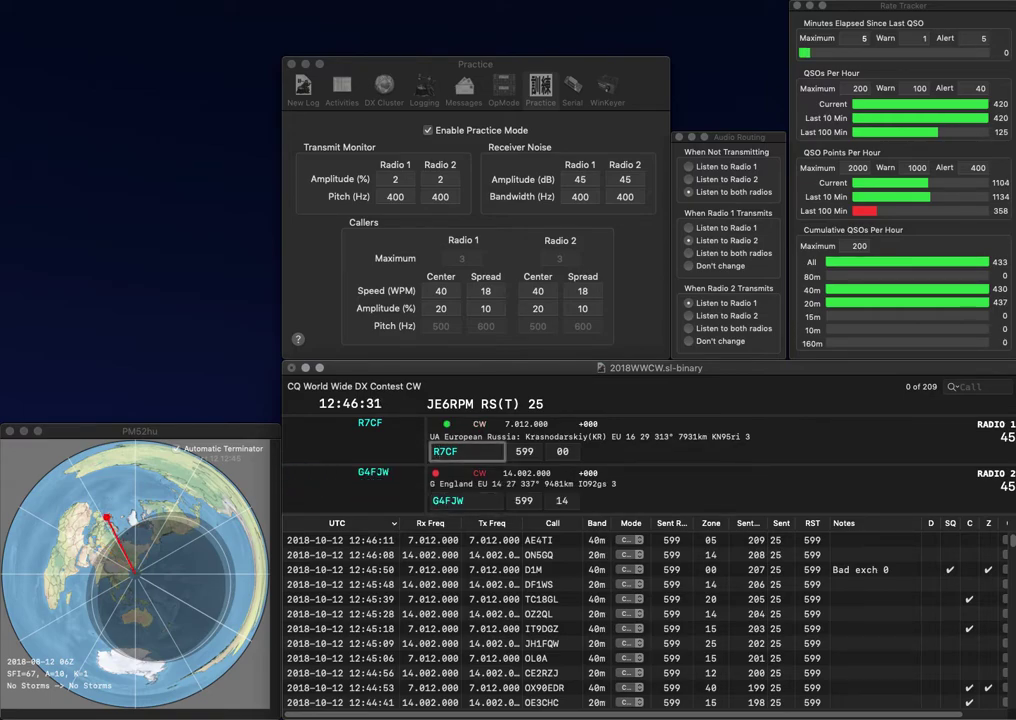
{"action": "key", "text": "space"}
{"action": "type", "text": "16"}
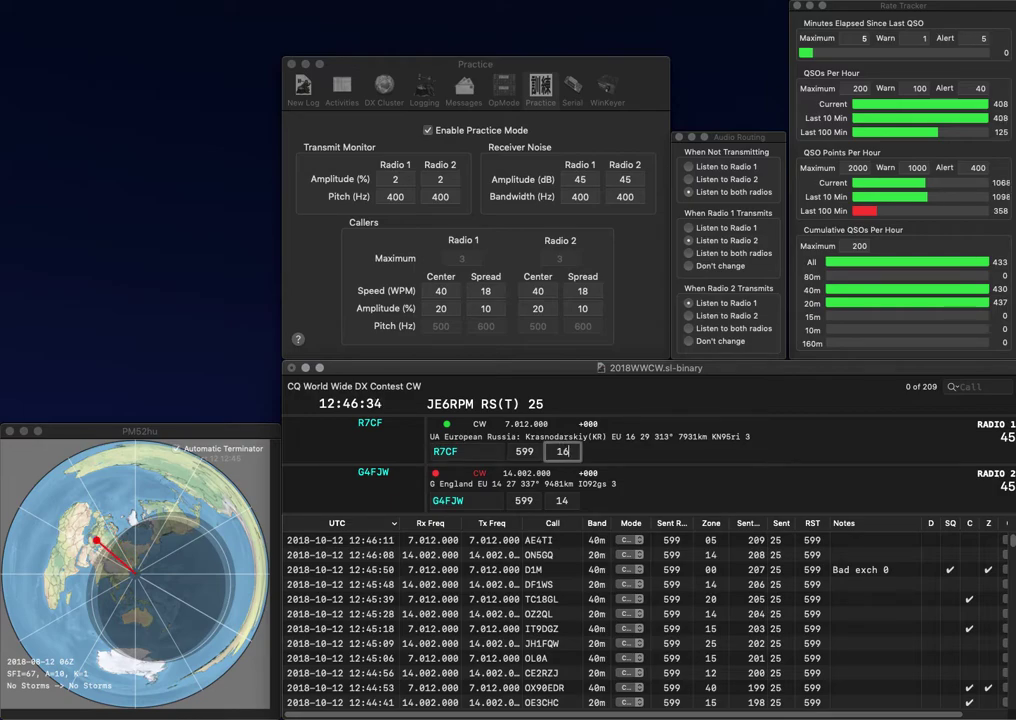
{"action": "key", "text": "Return"}
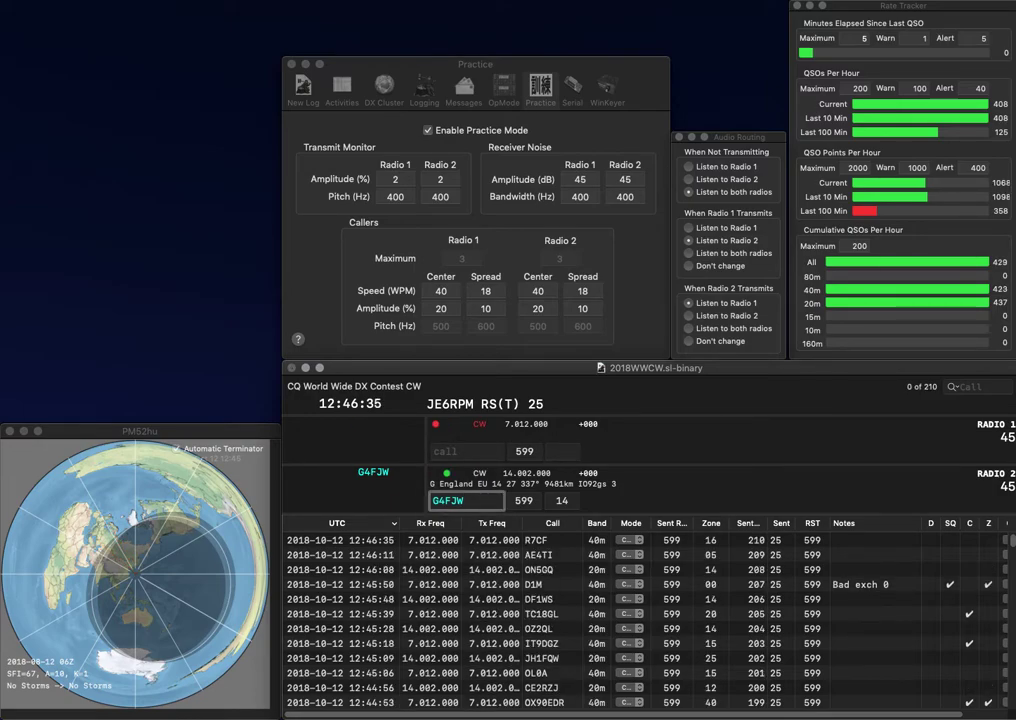
{"action": "key", "text": "Return"}
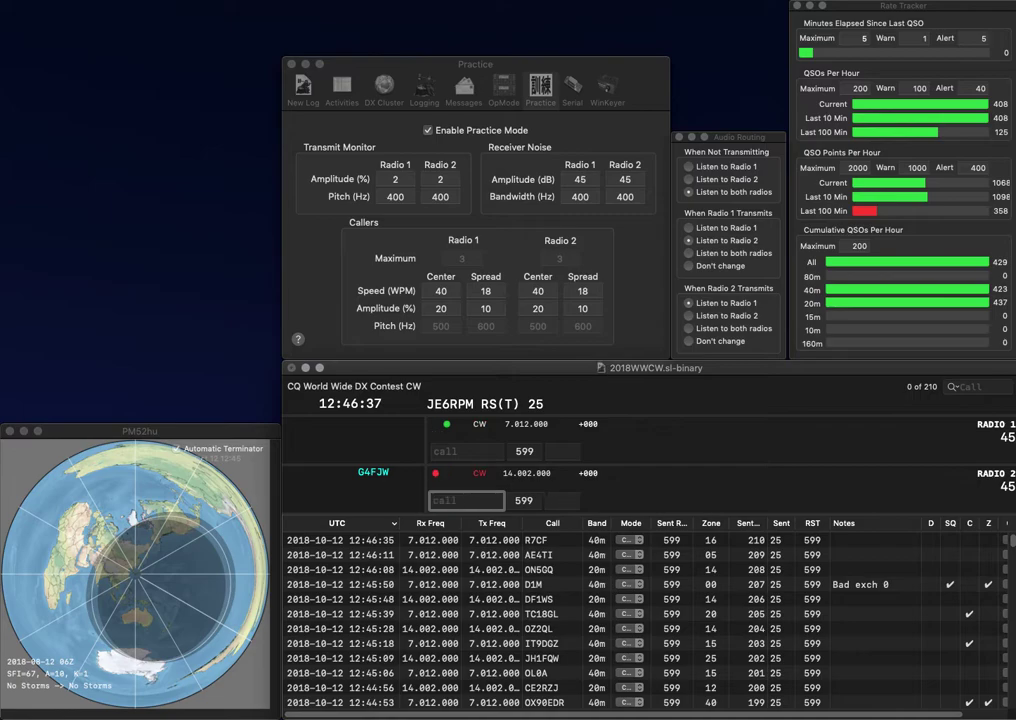
{"action": "type", "text": "AI6IE"}
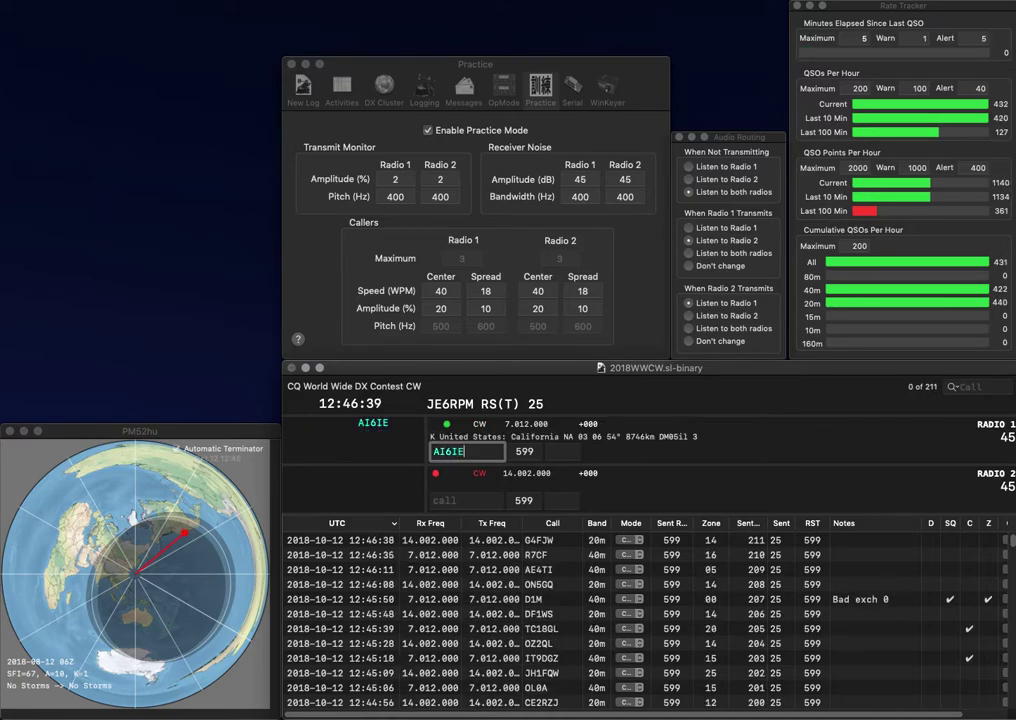
{"action": "key", "text": "Return"}
{"action": "type", "text": "YU"}
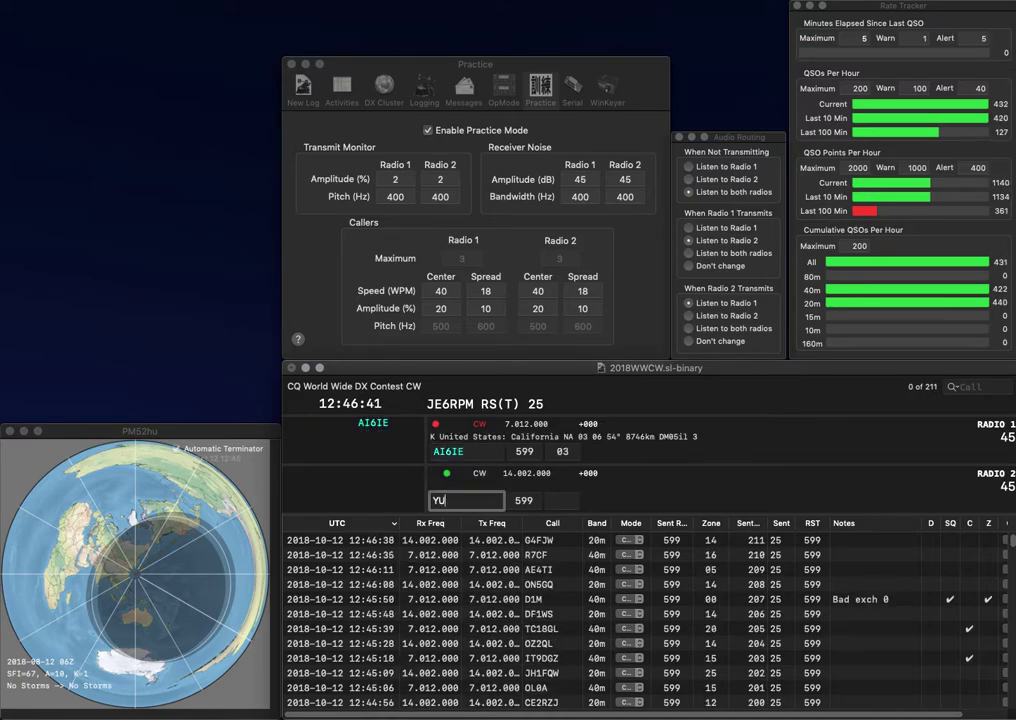
{"action": "type", "text": "1YV"}
{"action": "key", "text": "Return"}
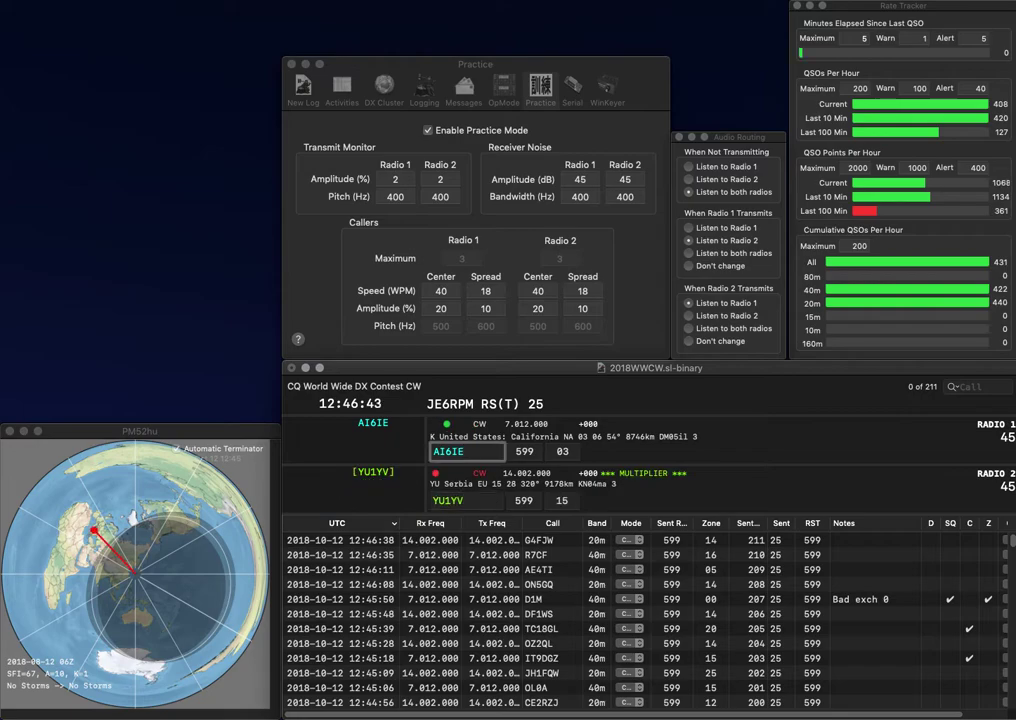
{"action": "key", "text": "Return"}
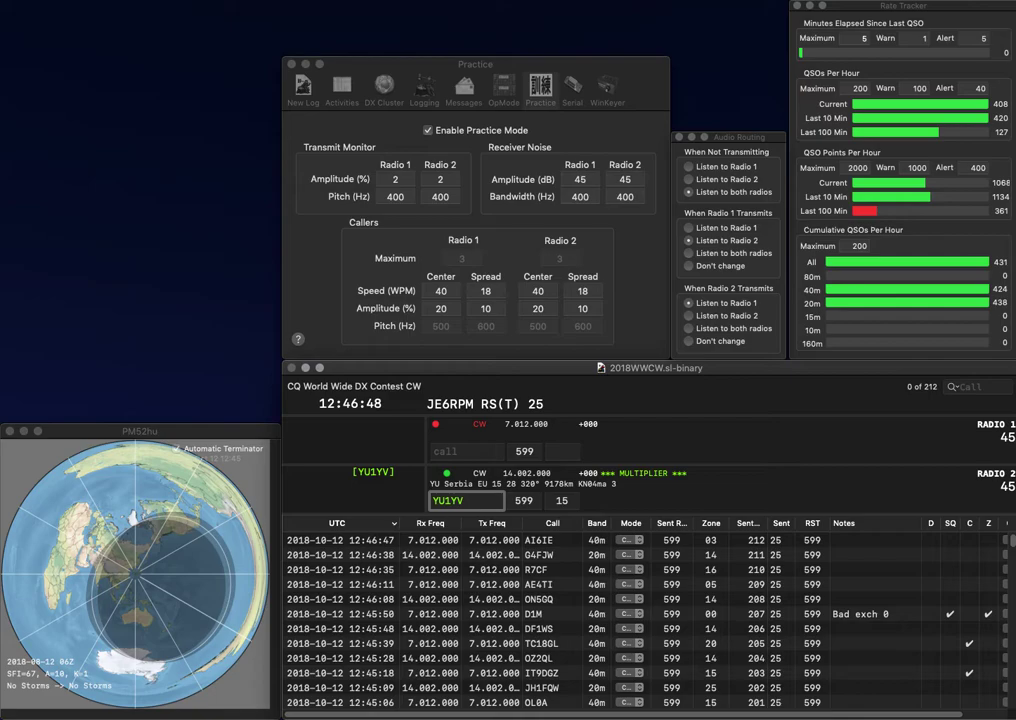
{"action": "key", "text": "Return"}
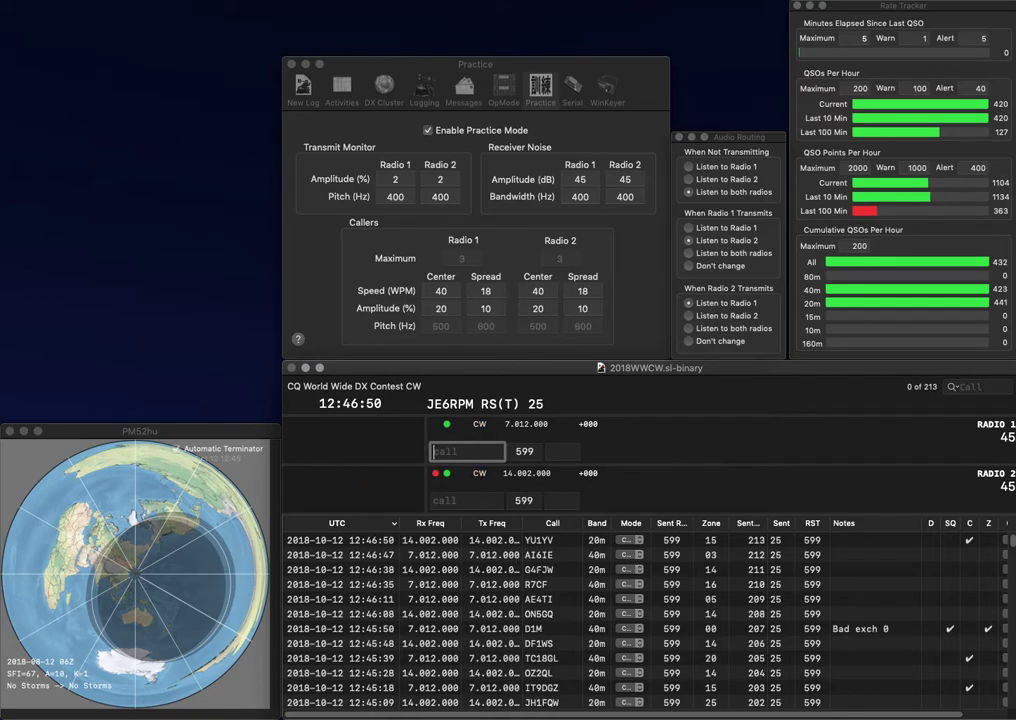
{"action": "type", "text": "YU5D"}
{"action": "key", "text": "Return"}
{"action": "type", "text": "DL1RNT"}
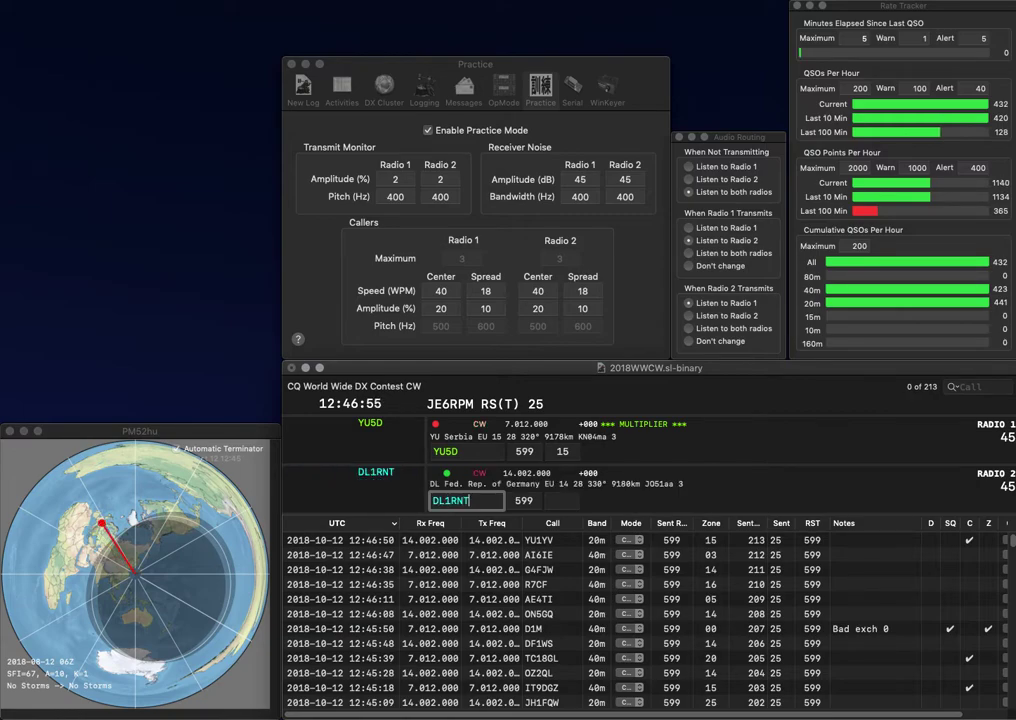
{"action": "key", "text": "Return"}
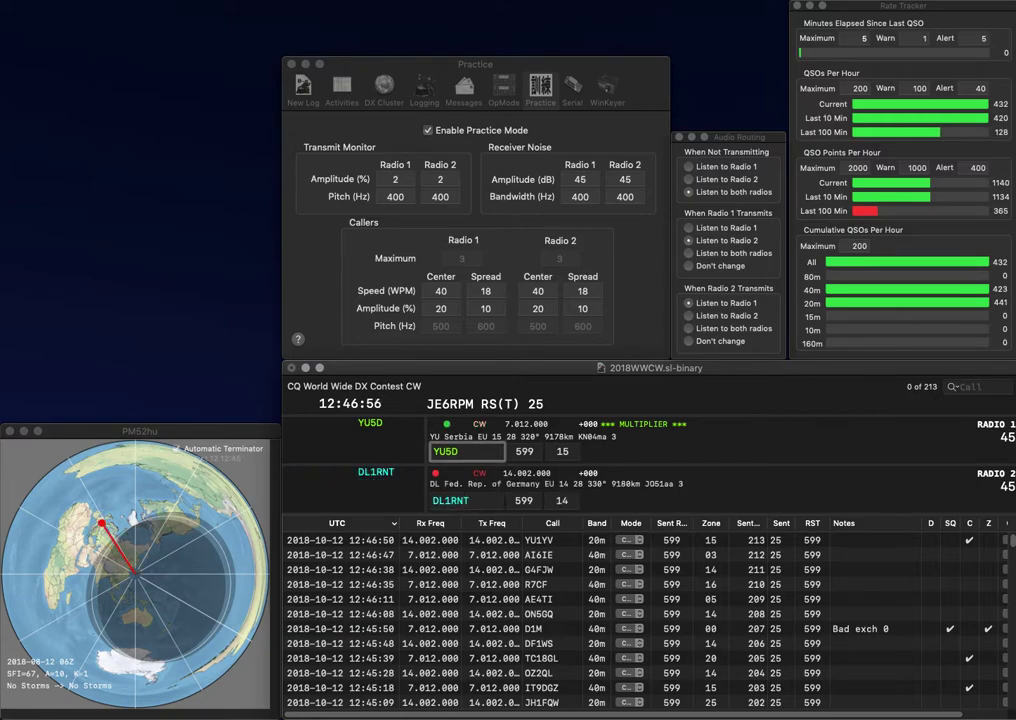
{"action": "key", "text": "Return"}
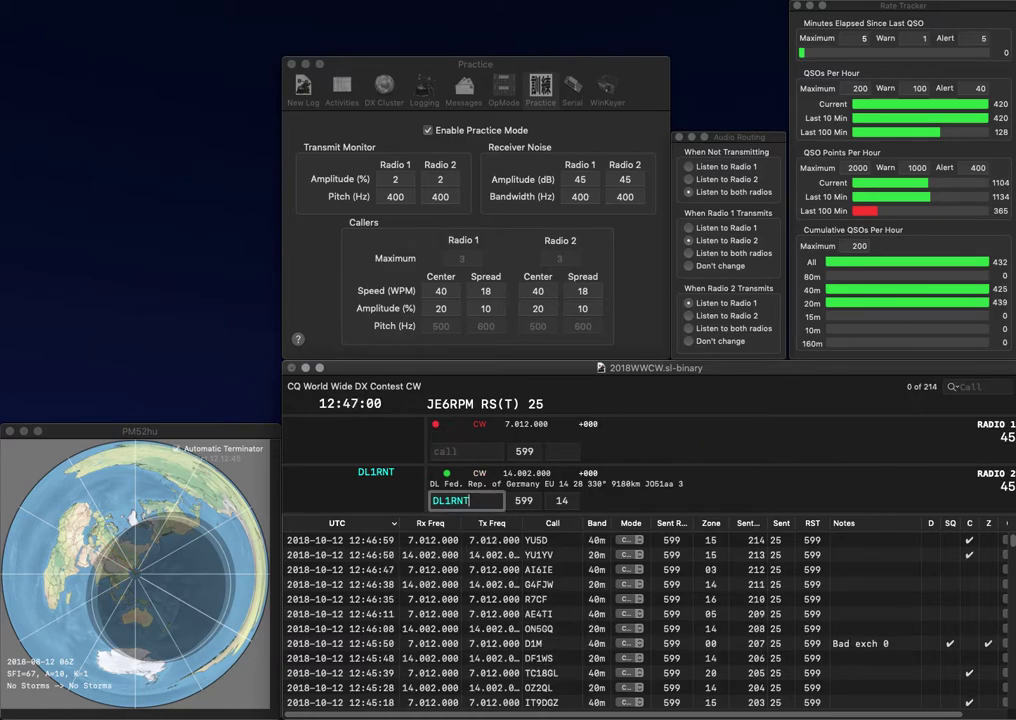
{"action": "key", "text": "Return"}
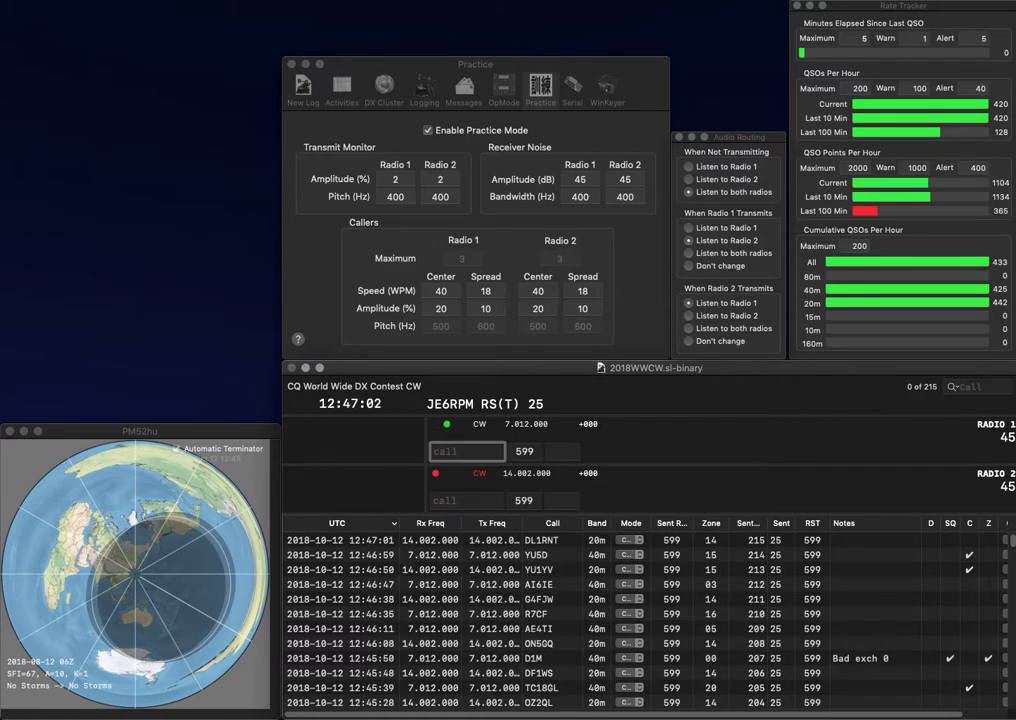
- Work and log 4X1VF on Radio 2 while holding the partial call GG on Radio 1
{"action": "key", "text": "Return"}
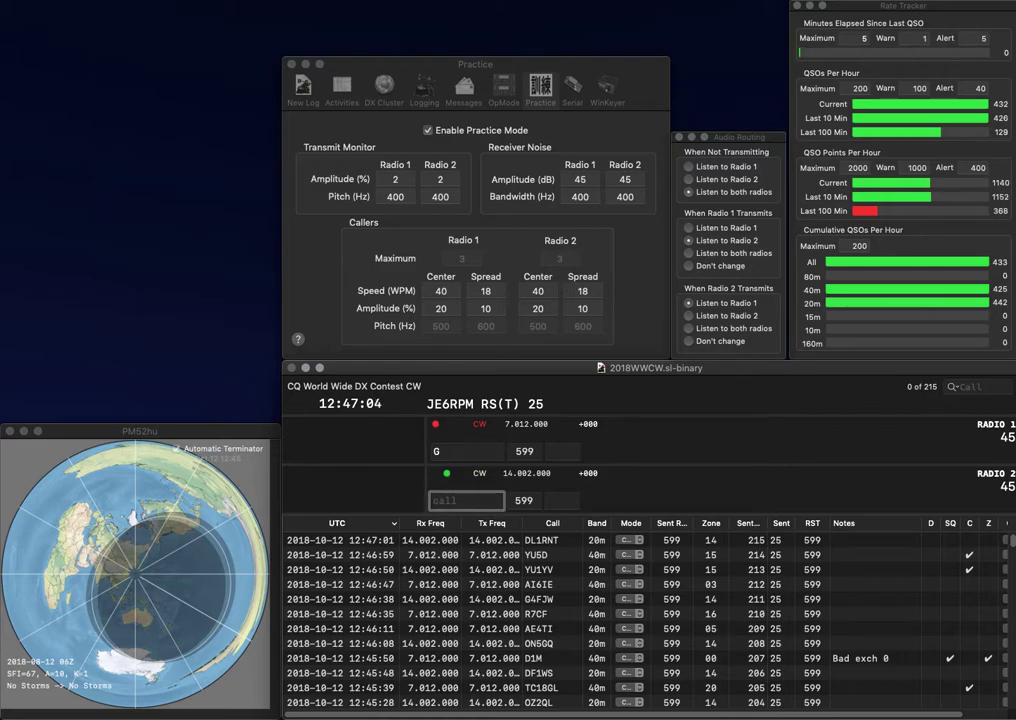
{"action": "type", "text": "X1VF"}
{"action": "type", "text": "4"}
{"action": "key", "text": "Return"}
{"action": "type", "text": "G"}
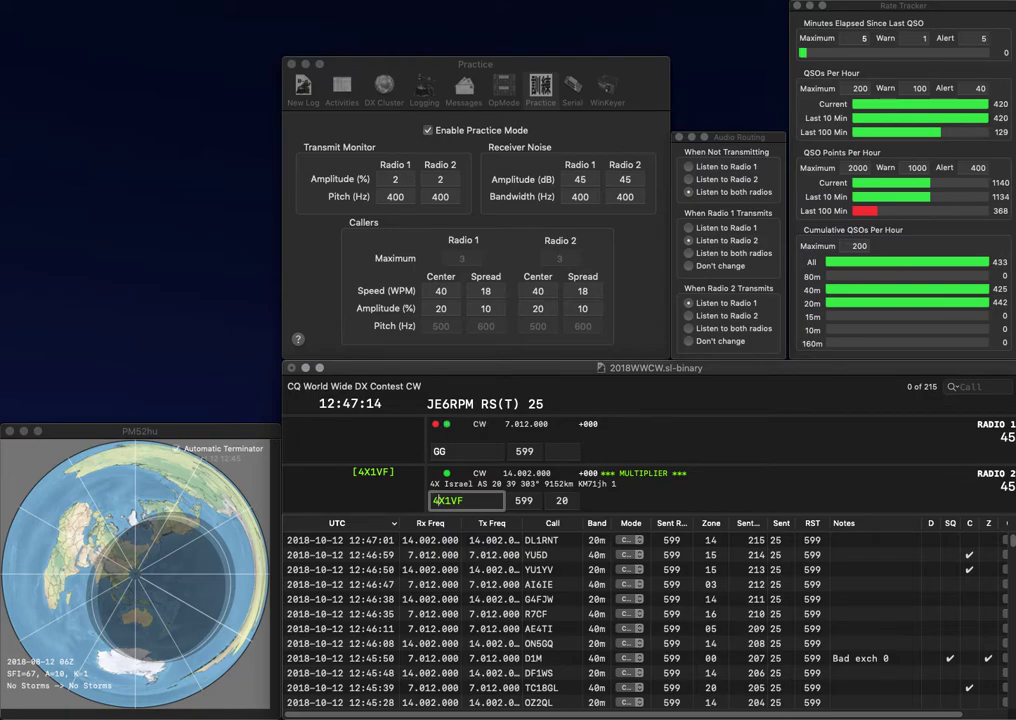
{"action": "key", "text": "Return"}
- Query the partial call GG on Radio 1, and enter KK4MA on Radio 2 and send its exchange
{"action": "type", "text": "B4"}
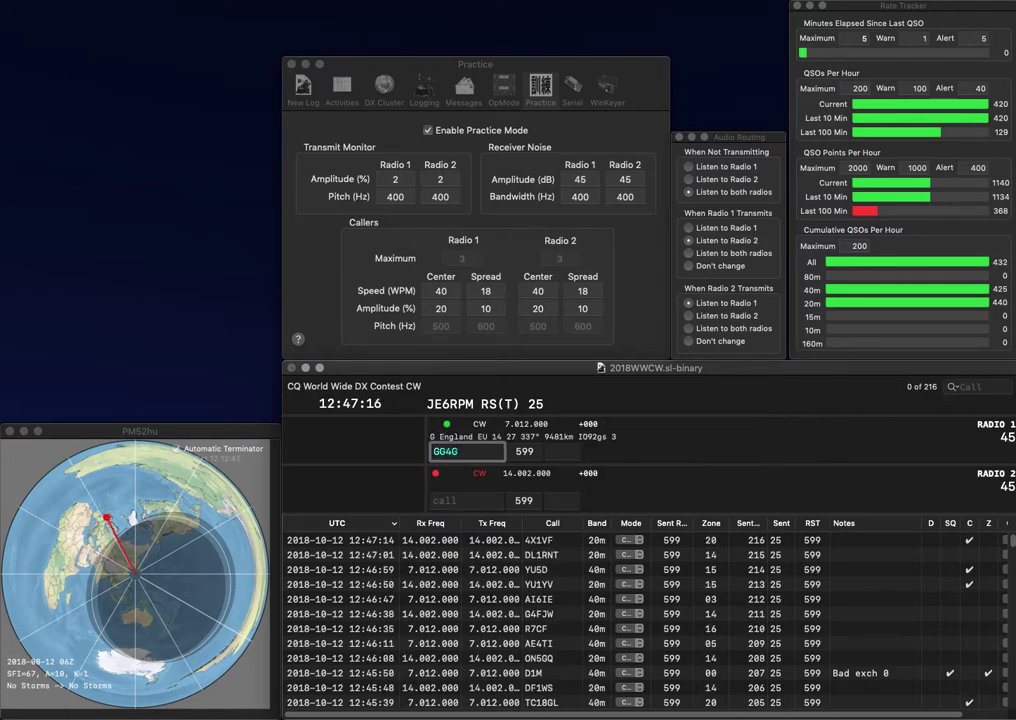
{"action": "key", "text": "BackSpace"}
{"action": "key", "text": "BackSpace"}
{"action": "key", "text": "Return"}
{"action": "type", "text": "KK4MA"}
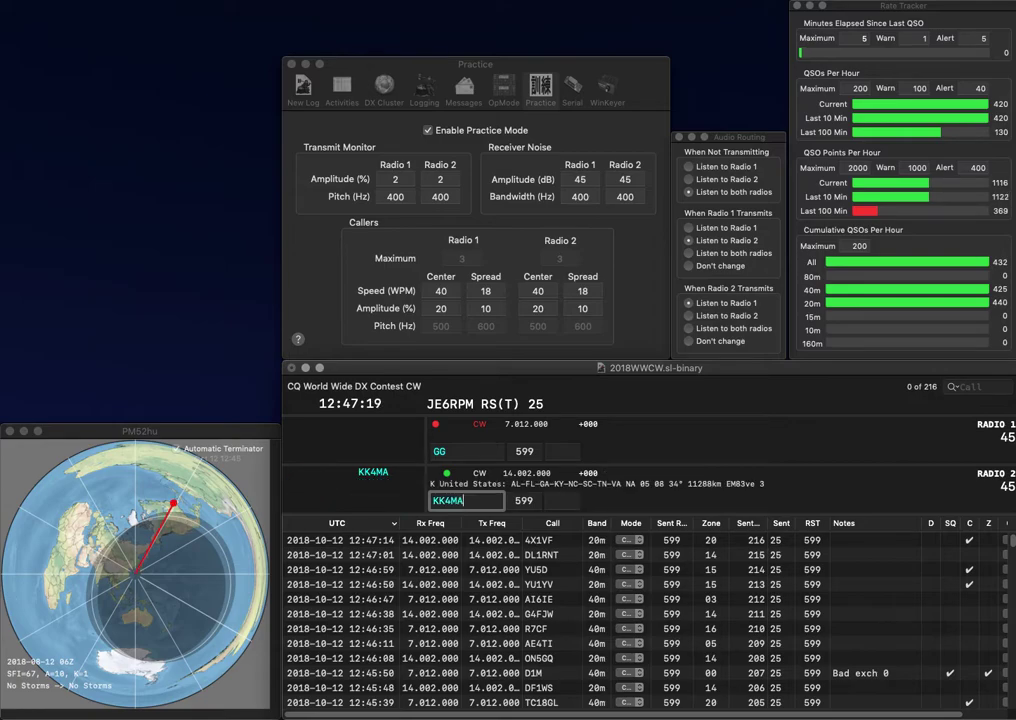
{"action": "key", "text": "Return"}
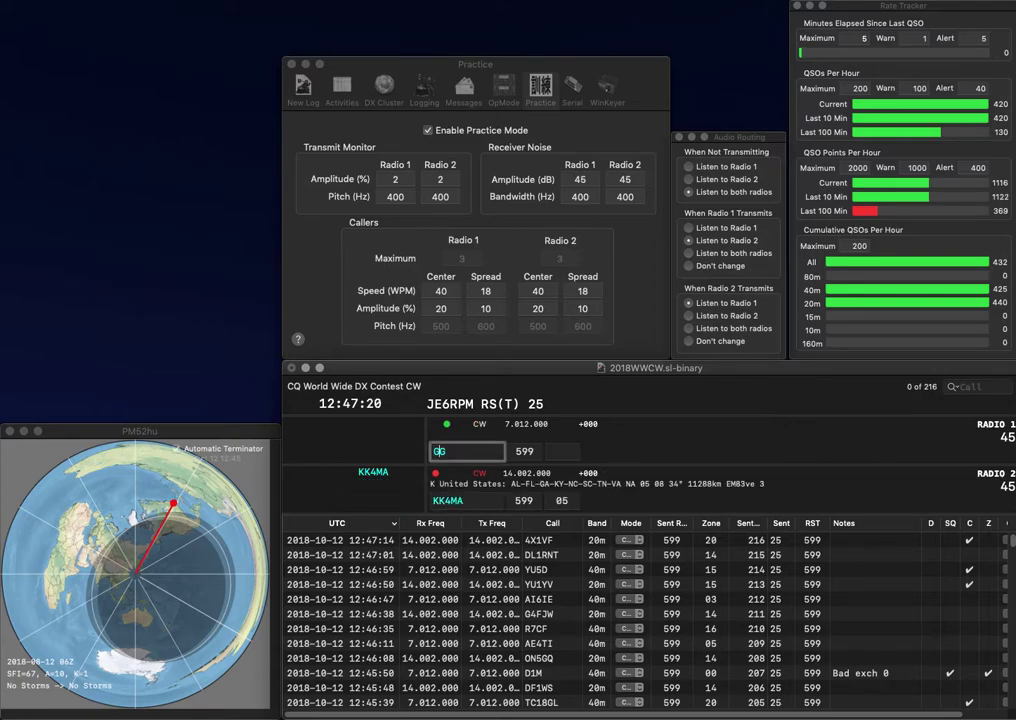
{"action": "type", "text": "4HJE"}
{"action": "key", "text": "Delete"}
{"action": "key", "text": "Return"}
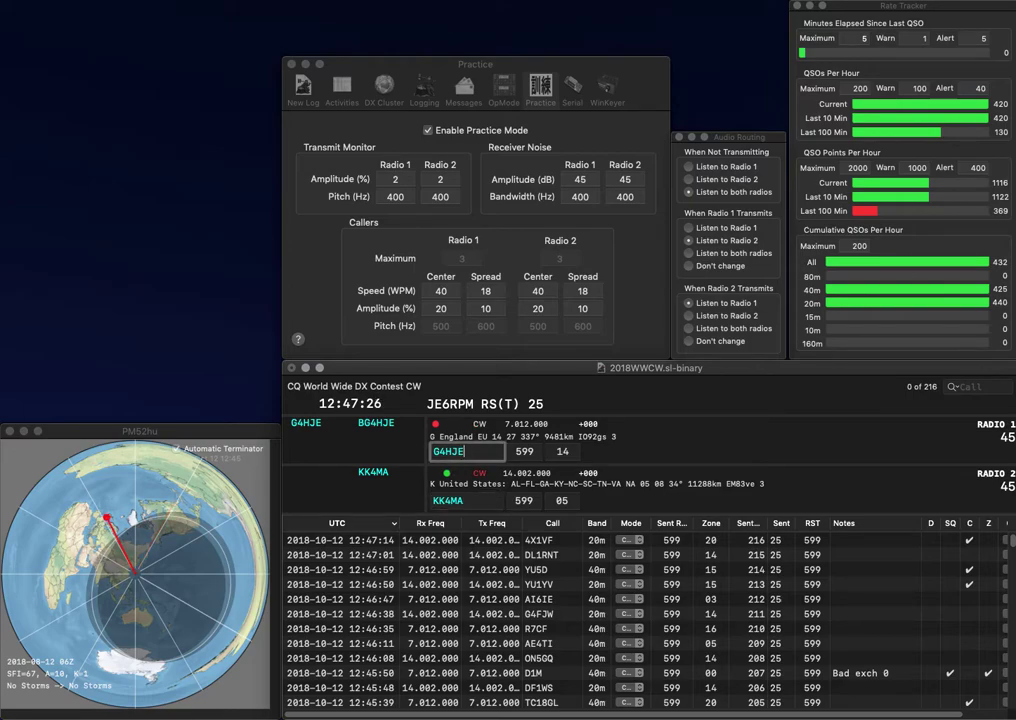
{"action": "key", "text": "Return"}
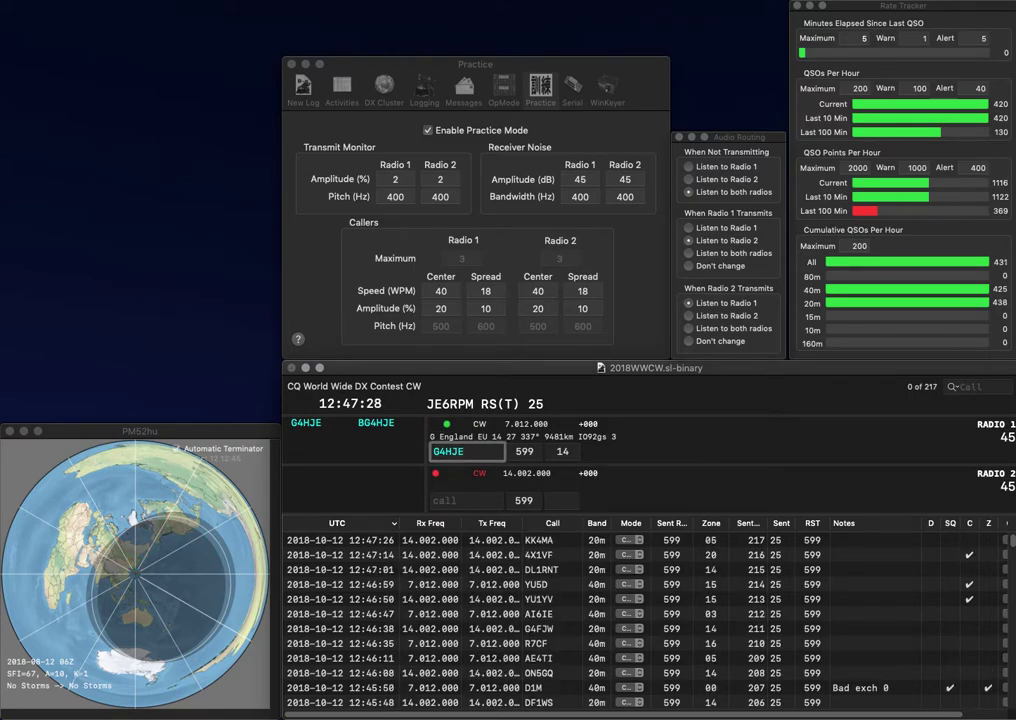
{"action": "key", "text": "Return"}
- Work AG2M on Radio 2 and HL5UOG on Radio 1, and log both contacts
{"action": "type", "text": "G"}
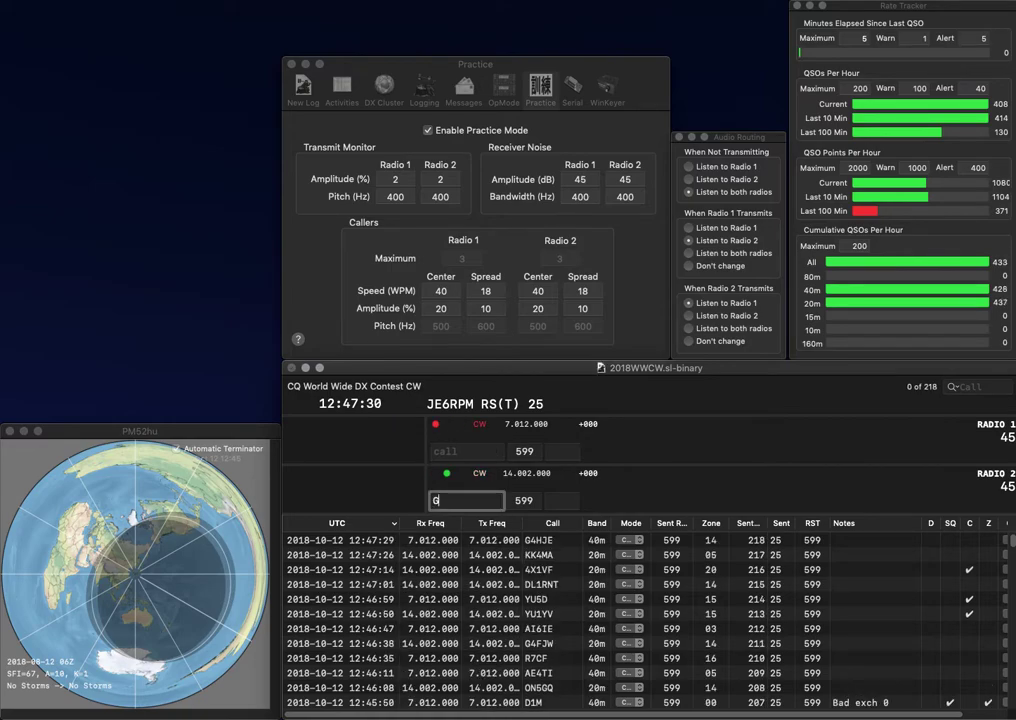
{"action": "key", "text": "BackSpace"}
{"action": "type", "text": "AG"}
{"action": "key", "text": "Return"}
{"action": "type", "text": "HL5UOG"}
{"action": "key", "text": "Return"}
{"action": "type", "text": "2M"}
{"action": "key", "text": "Tab"}
{"action": "key", "text": "Return"}
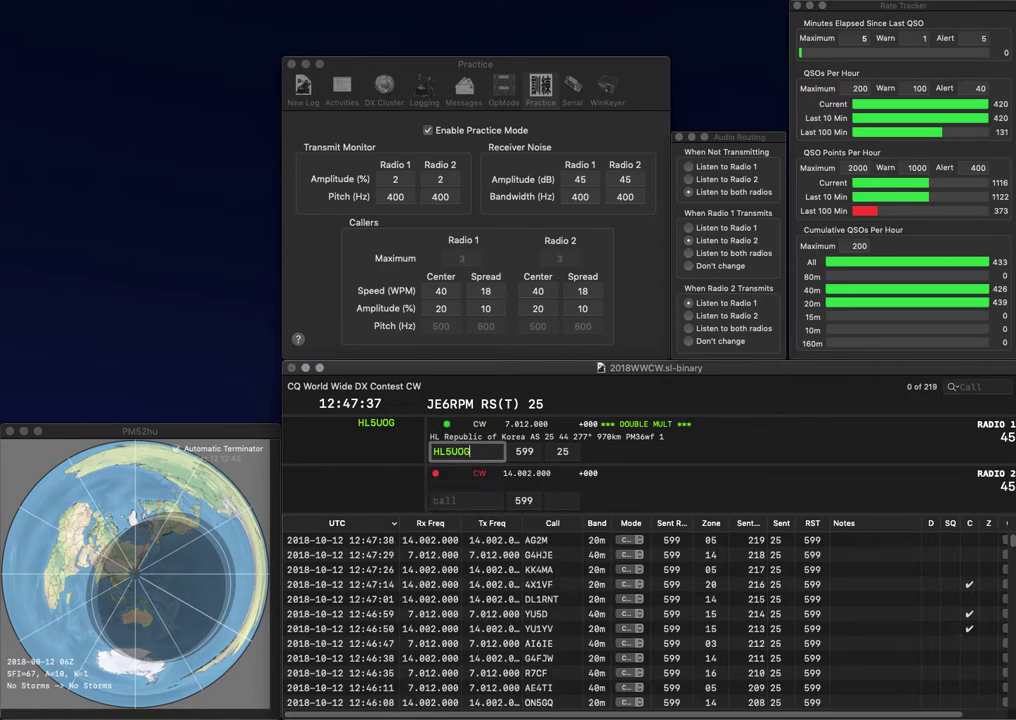
{"action": "key", "text": "Return"}
{"action": "type", "text": "IZ8FDG"}
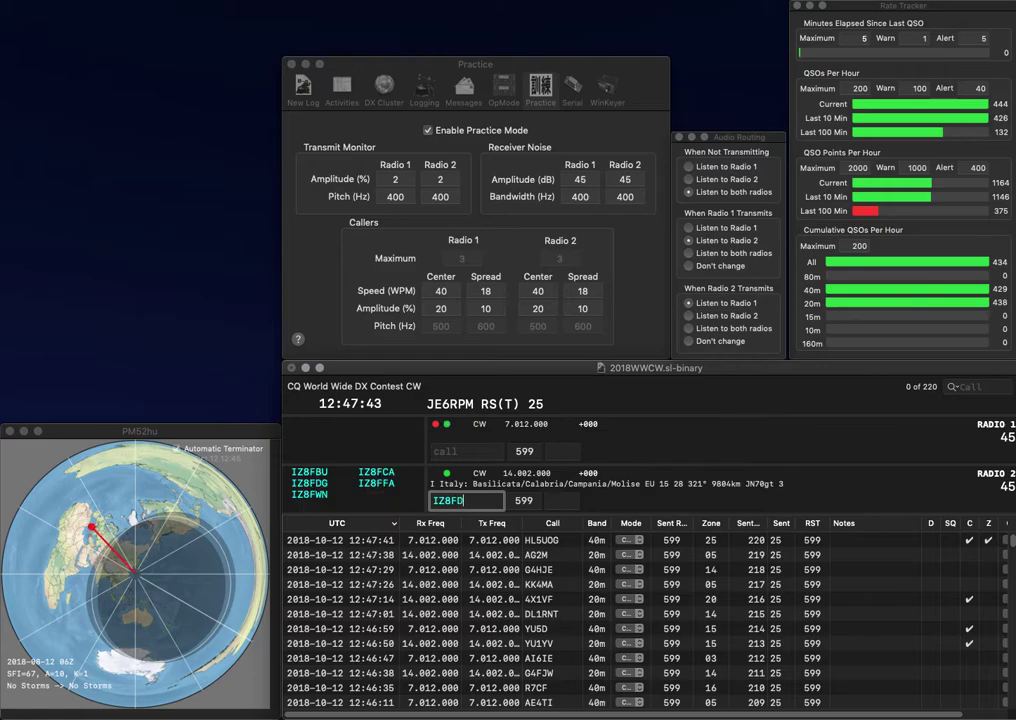
{"action": "key", "text": "Return"}
{"action": "type", "text": "R"}
{"action": "key", "text": "BackSpace"}
{"action": "type", "text": "9LE"}
{"action": "key", "text": "BackSpace"}
{"action": "key", "text": "BackSpace"}
{"action": "type", "text": "RRN"}
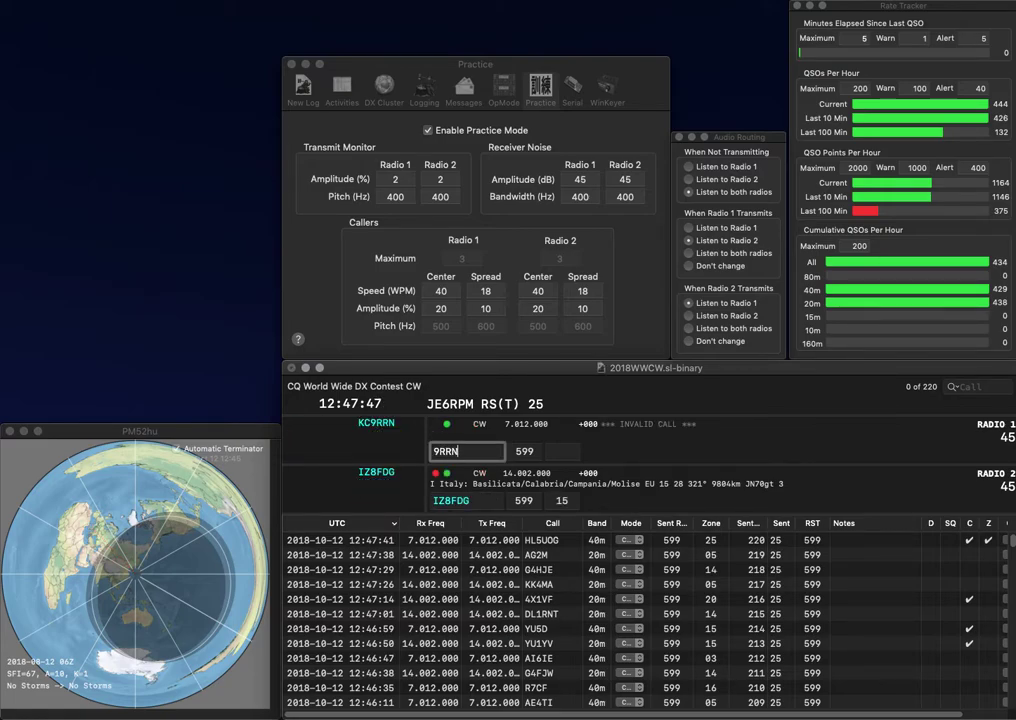
{"action": "key", "text": "space"}
{"action": "key", "text": "Return"}
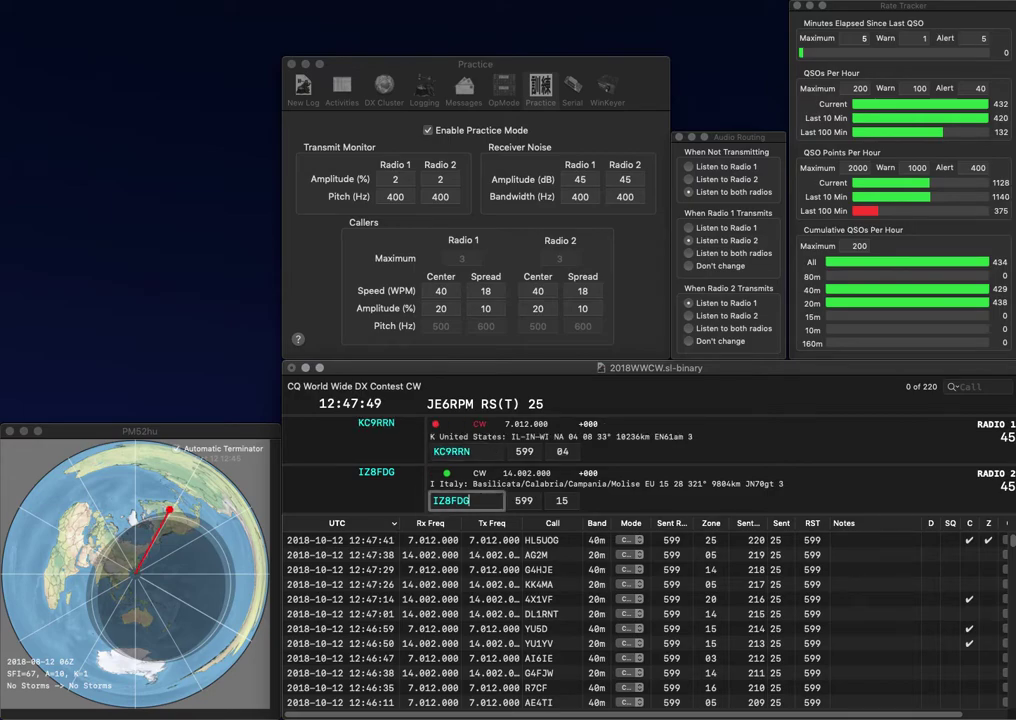
{"action": "key", "text": "Return"}
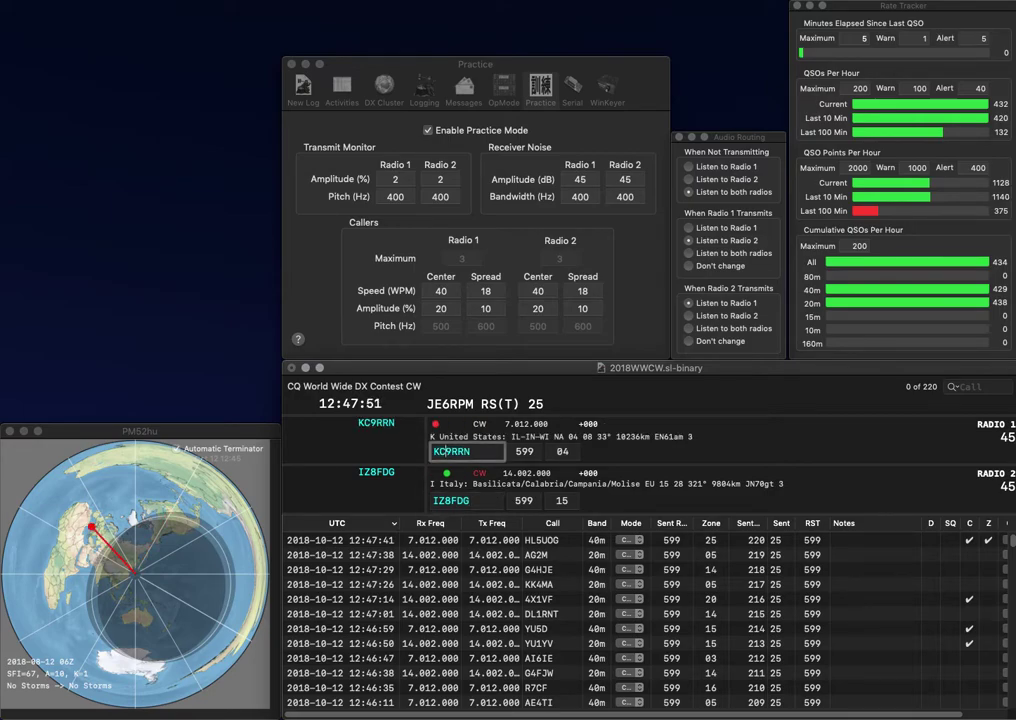
{"action": "key", "text": "Return"}
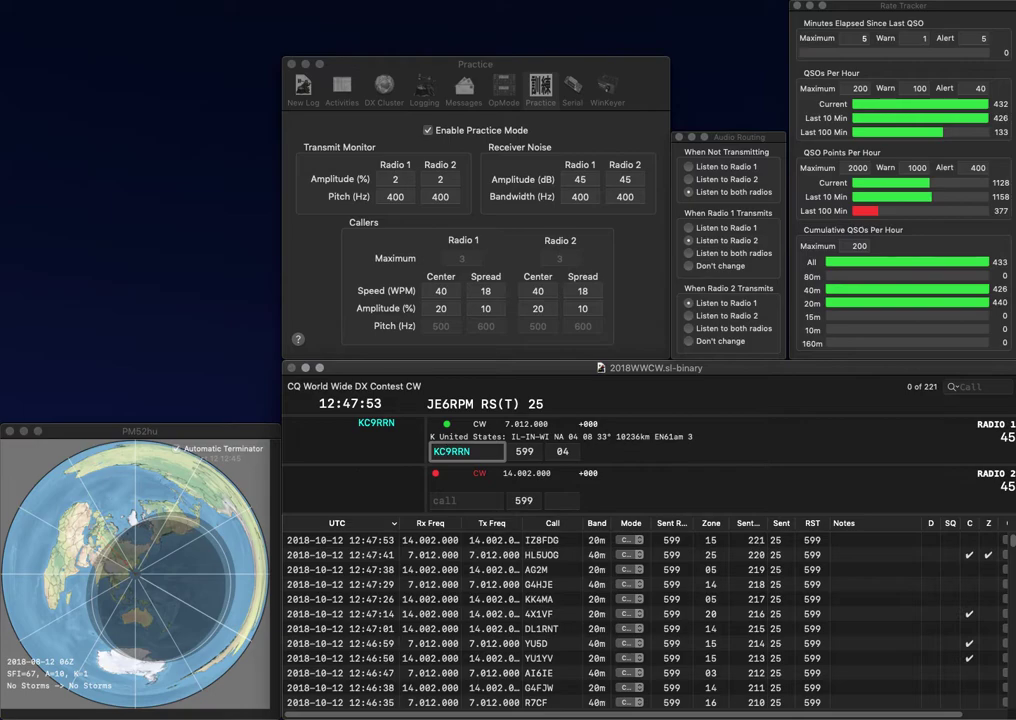
{"action": "key", "text": "Return"}
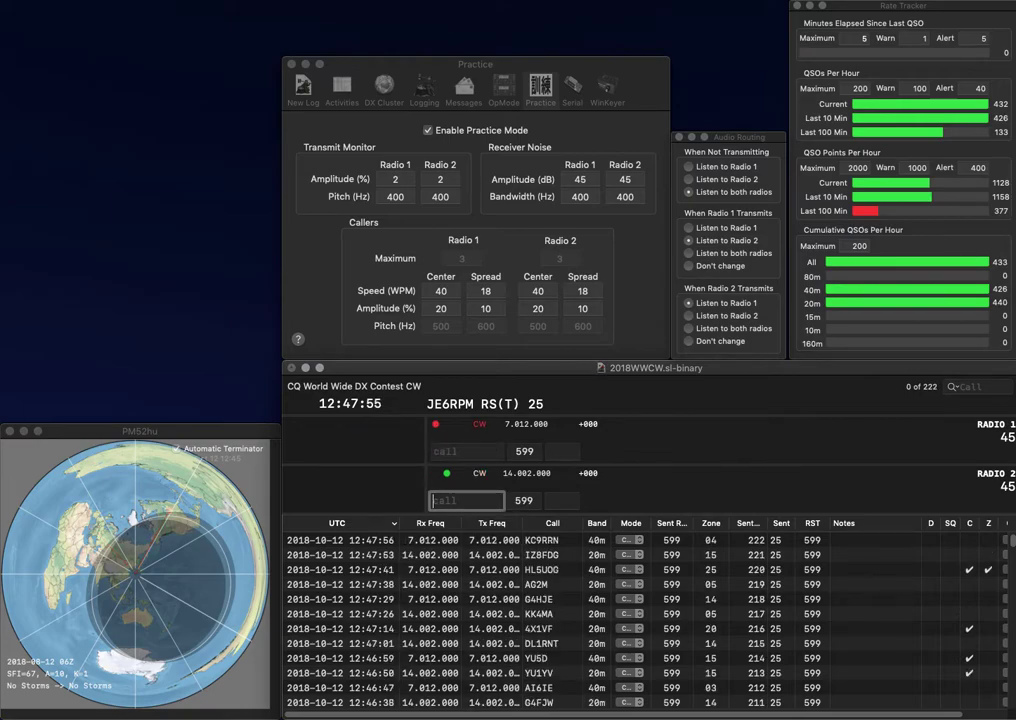
{"action": "type", "text": "DL7UV"}
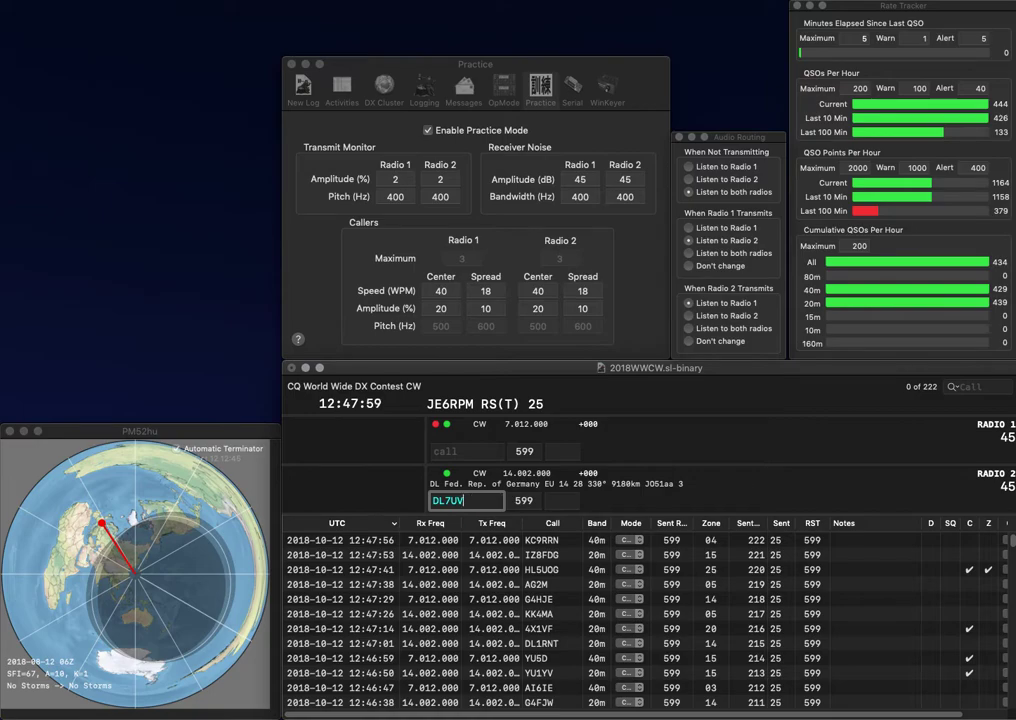
{"action": "key", "text": "Return"}
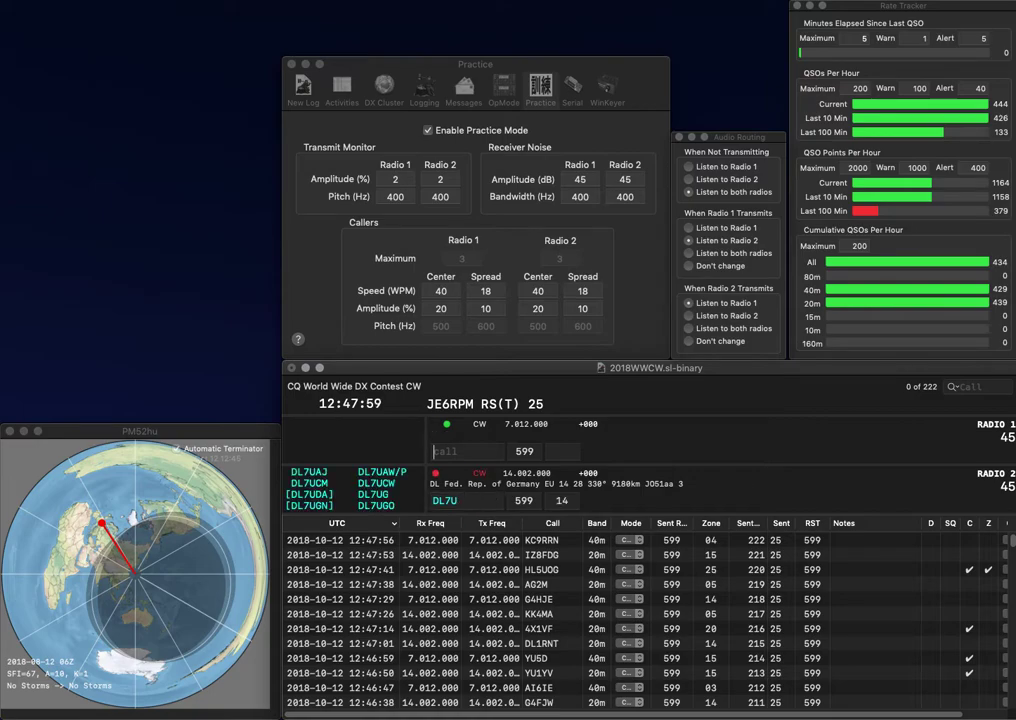
{"action": "type", "text": "W"}
{"action": "key", "text": "Tab"}
{"action": "key", "text": "BackSpace"}
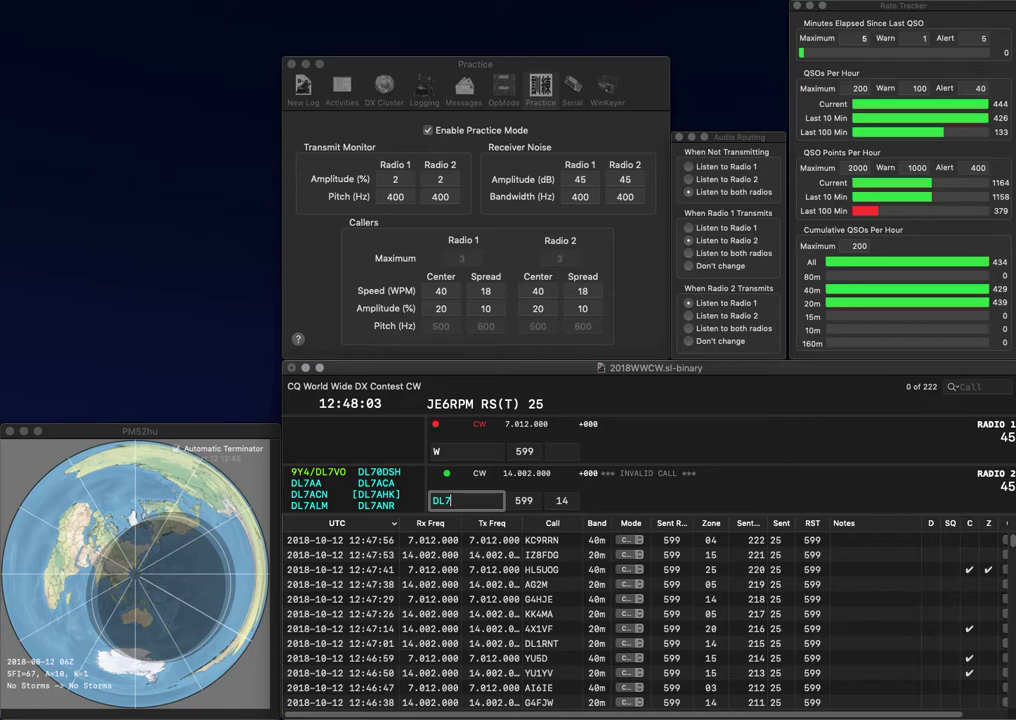
{"action": "type", "text": "VHP"}
{"action": "key", "text": "Return"}
{"action": "type", "text": "A"}
{"action": "key", "text": "Return"}
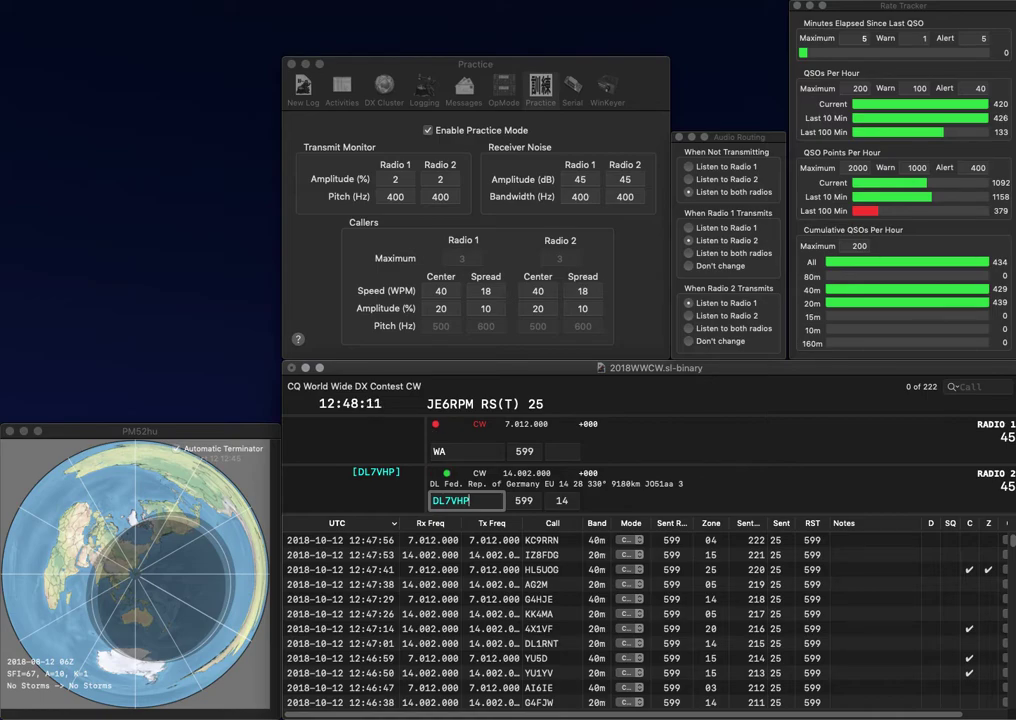
{"action": "key", "text": "Return"}
- Correct the Radio 1 call to RM0A, enter N6FE on Radio 2, and log the RM0A contact
{"action": "key", "text": "Left"}
{"action": "key", "text": "BackSpace"}
{"action": "type", "text": "RM0"}
{"action": "key", "text": "Return"}
{"action": "key", "text": "Return"}
{"action": "type", "text": "N6FE"}
{"action": "key", "text": "Return"}
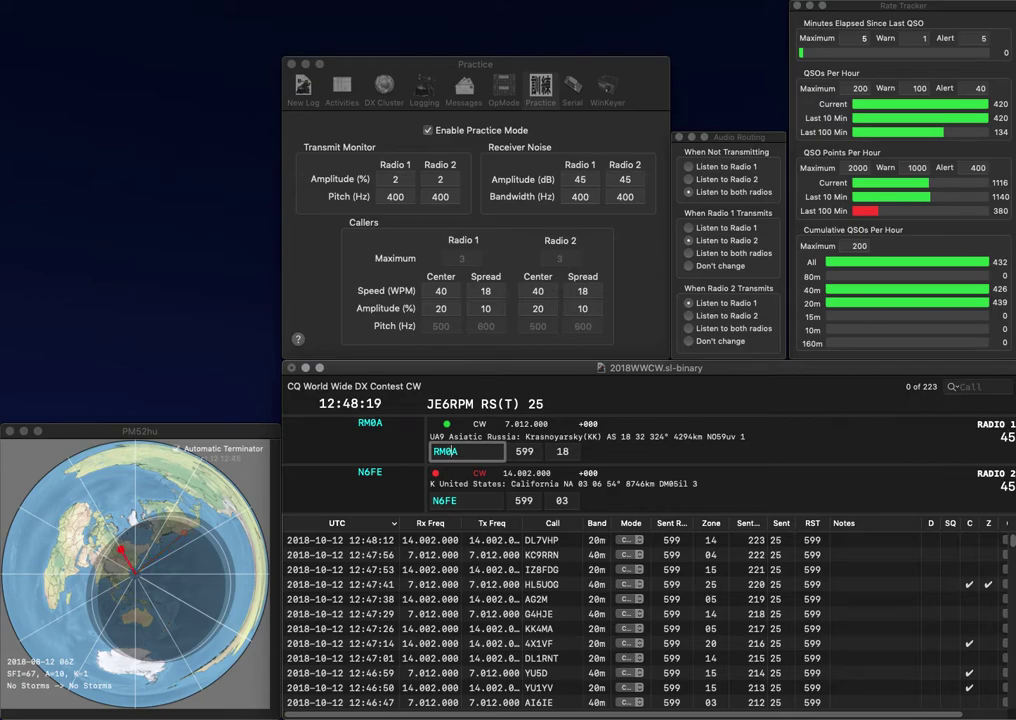
{"action": "key", "text": "Return"}
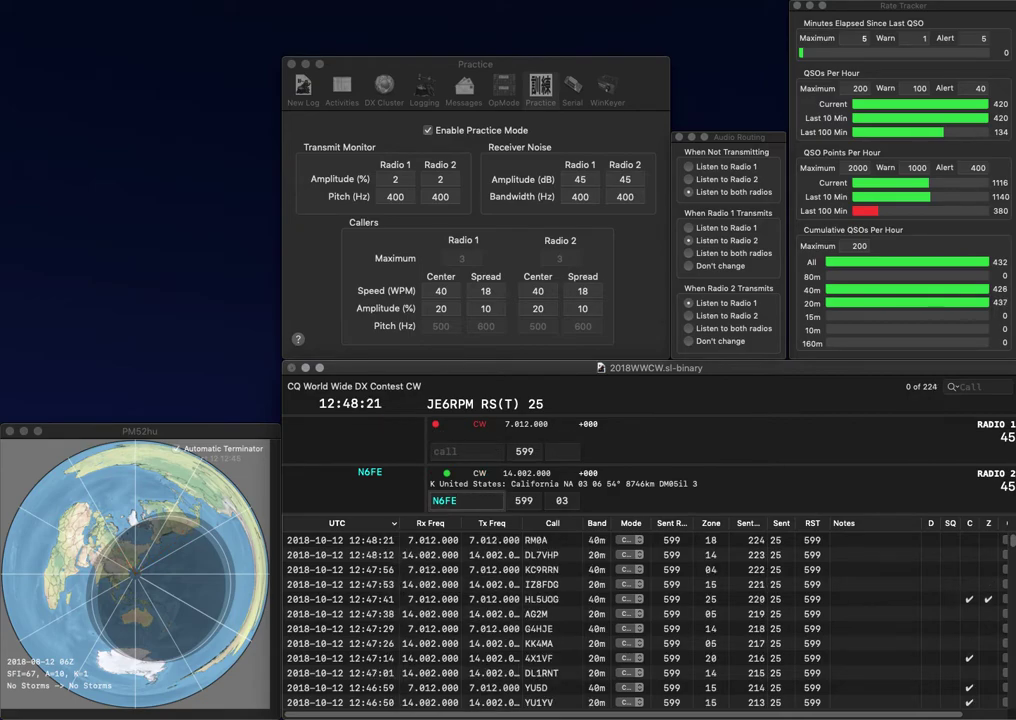
- Log the pending N6FE contact on Radio 2, and enter and log K5UI on Radio 1 and W2MUR on Radio 2
{"action": "key", "text": "Return"}
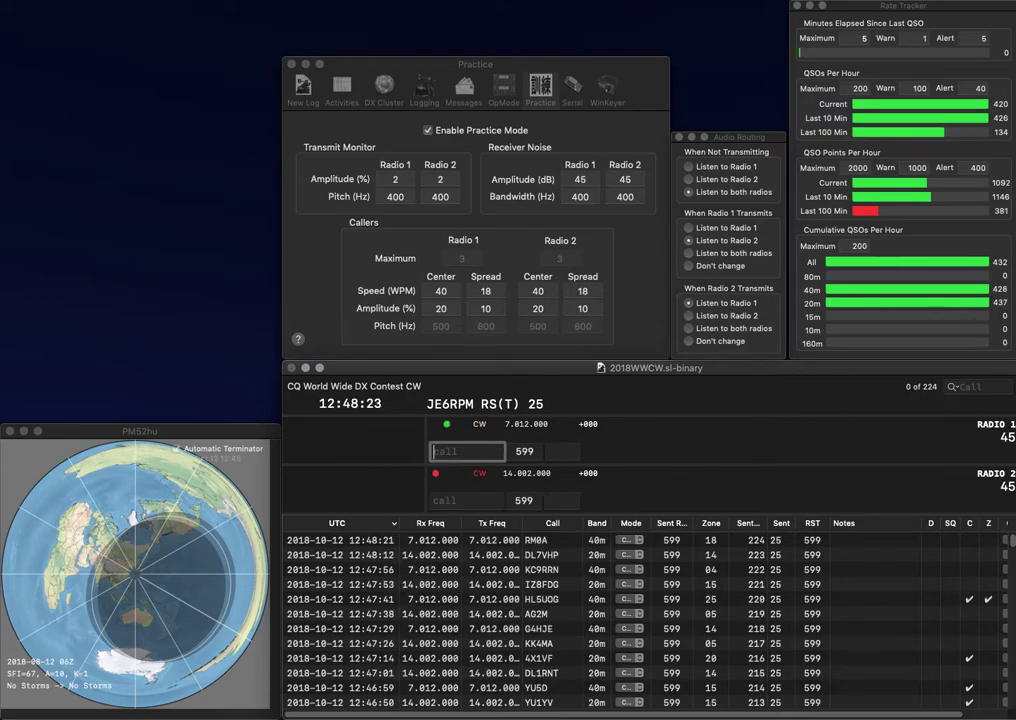
{"action": "type", "text": "K5UI"}
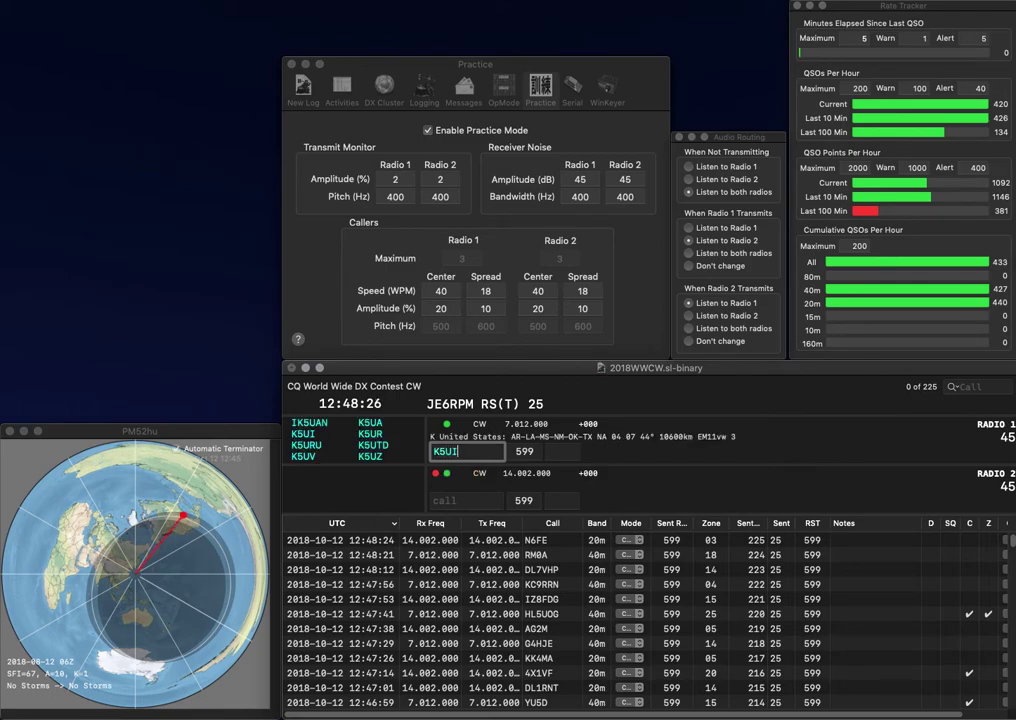
{"action": "key", "text": "Return"}
{"action": "type", "text": "2MUR"}
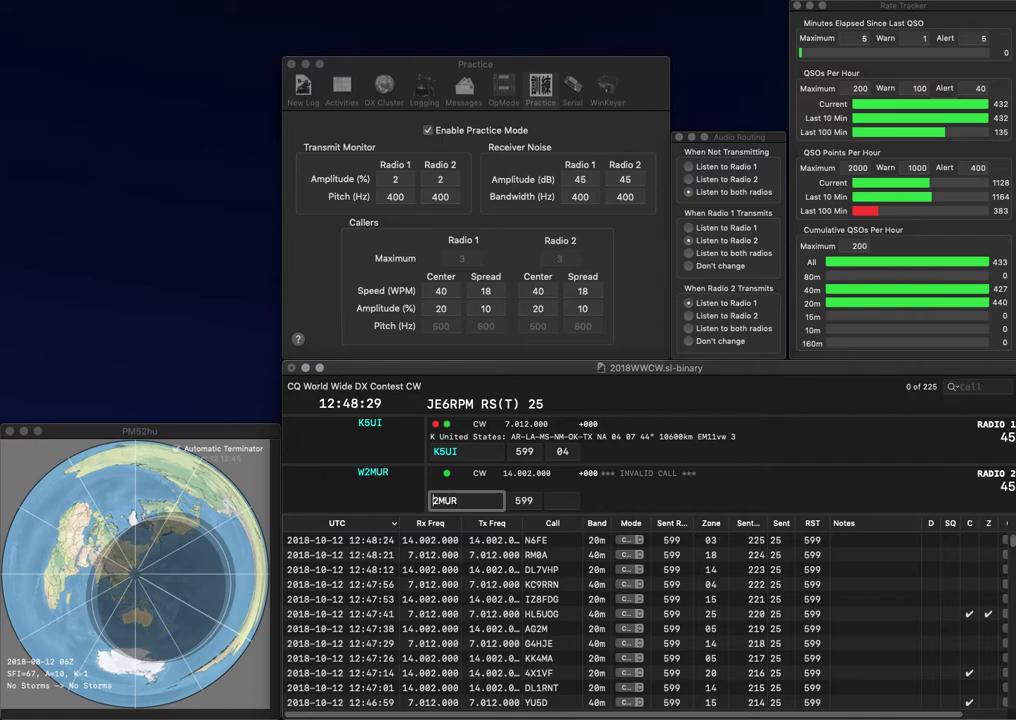
{"action": "key", "text": "Return"}
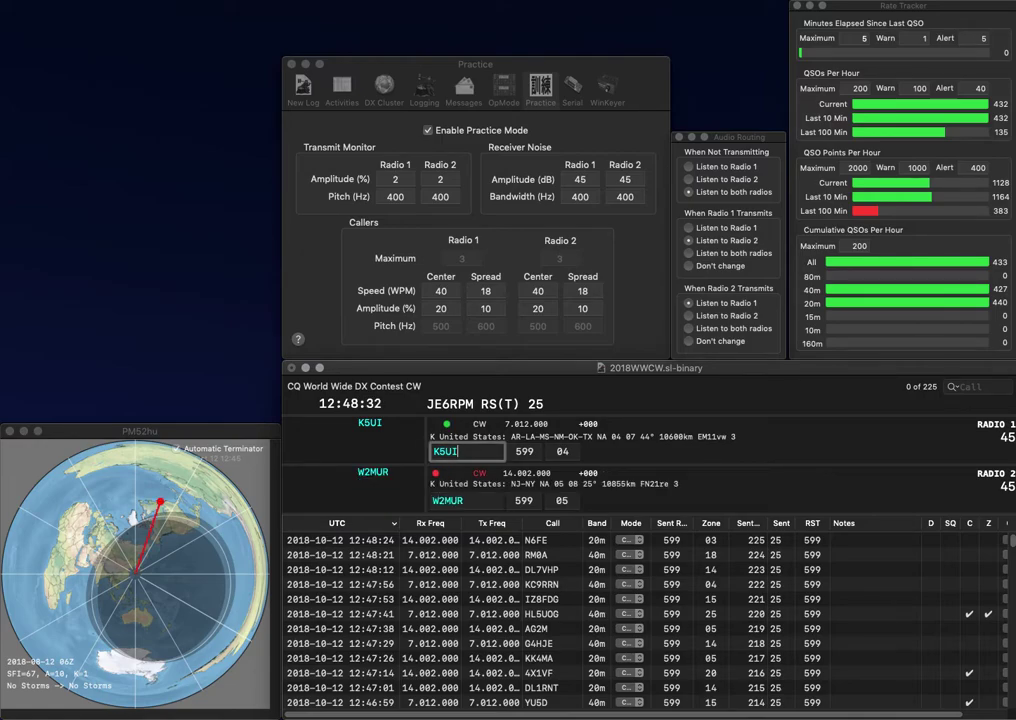
{"action": "key", "text": "Return"}
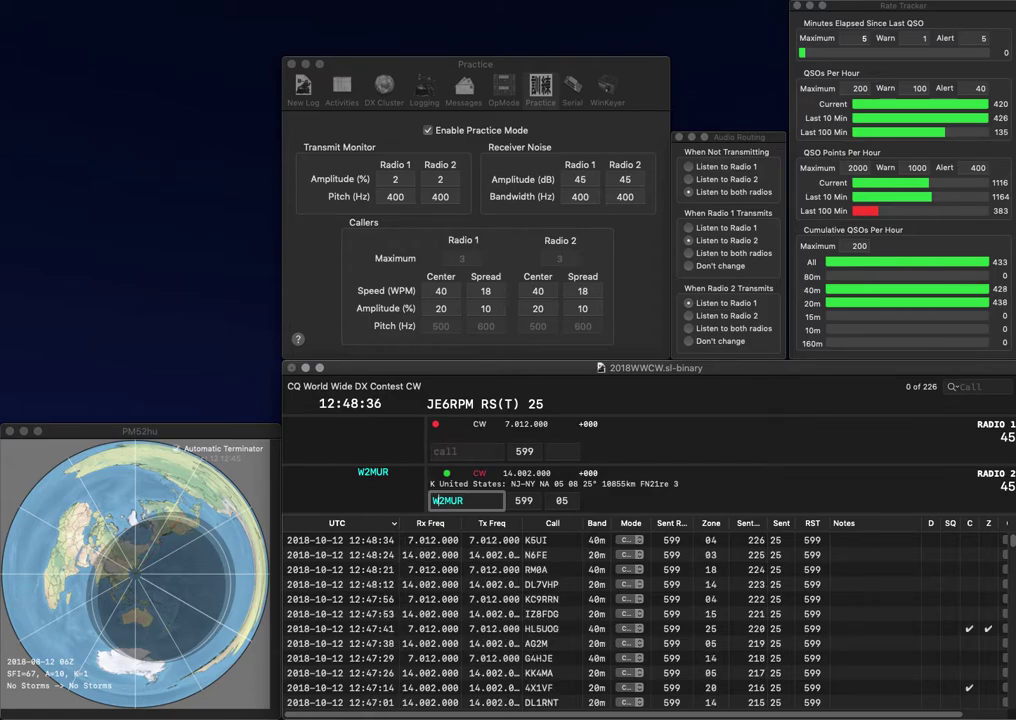
{"action": "key", "text": "Return"}
{"action": "type", "text": "K5MDX"}
{"action": "key", "text": "Return"}
{"action": "type", "text": "KX4VU"}
{"action": "key", "text": "Return"}
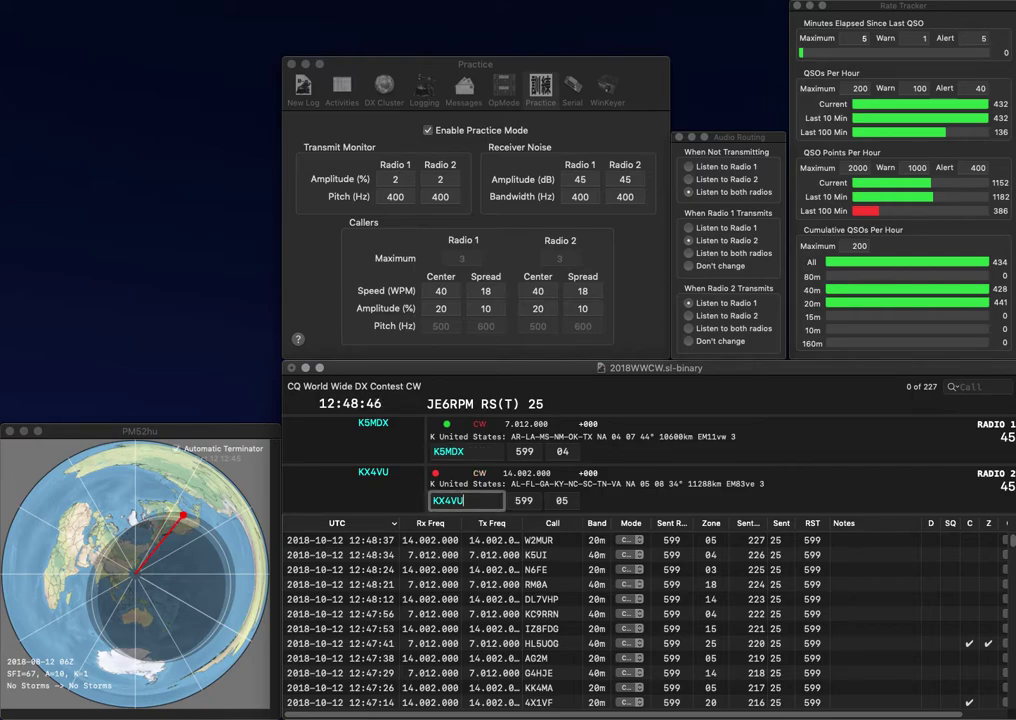
{"action": "key", "text": "Return"}
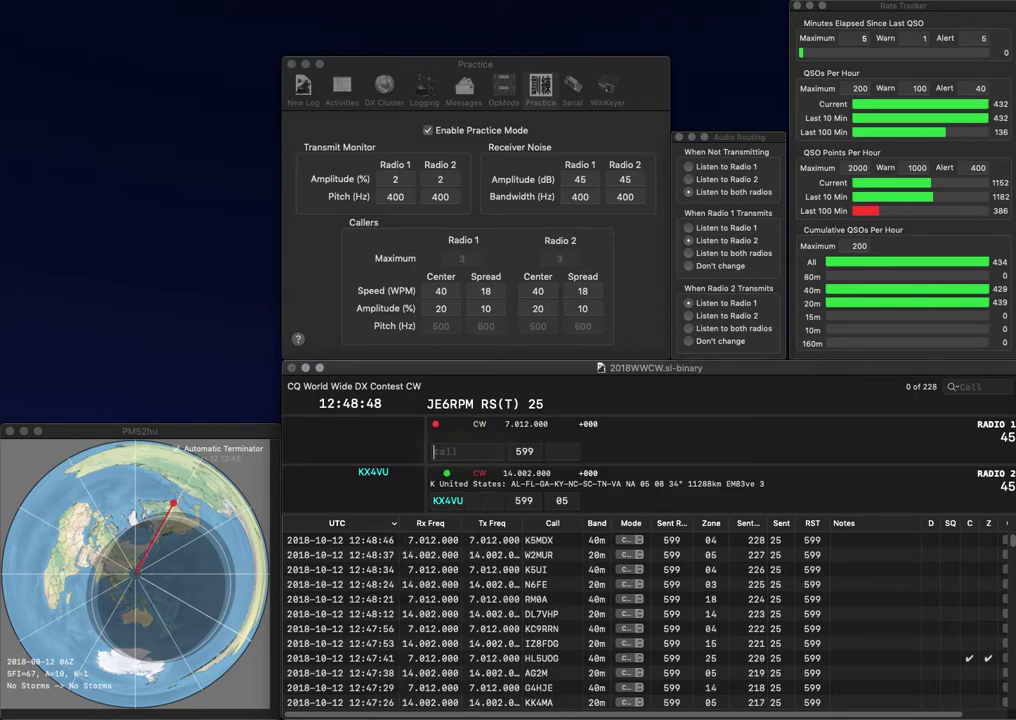
{"action": "key", "text": "Return"}
{"action": "type", "text": "K3OX"}
{"action": "key", "text": "Return"}
{"action": "type", "text": "K3R"}
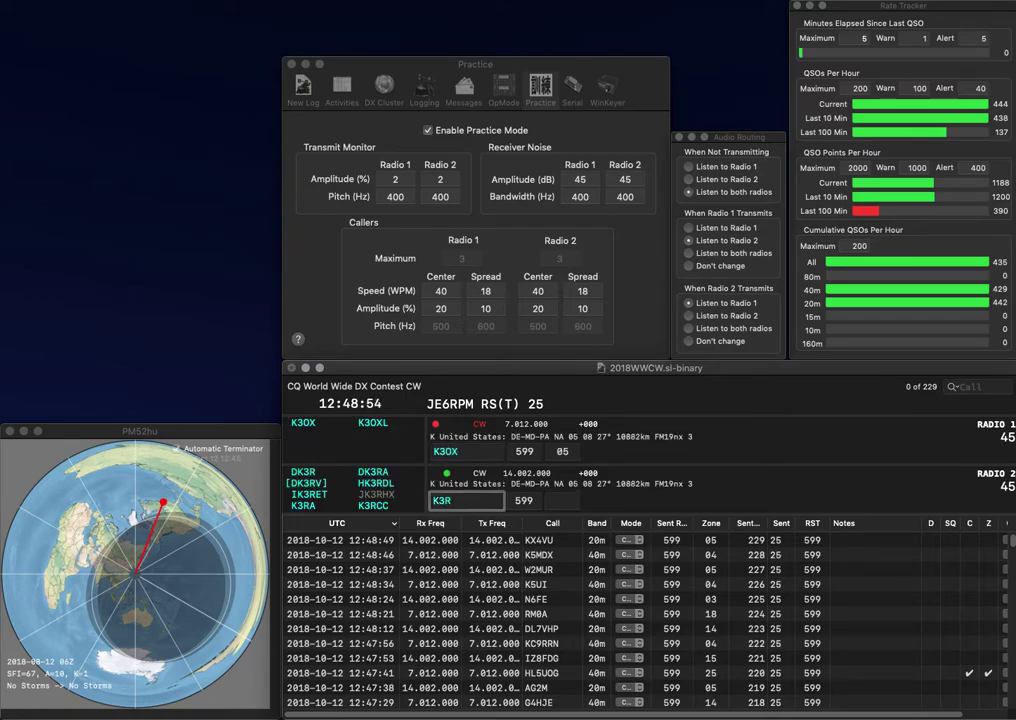
{"action": "type", "text": "R"}
{"action": "key", "text": "Return"}
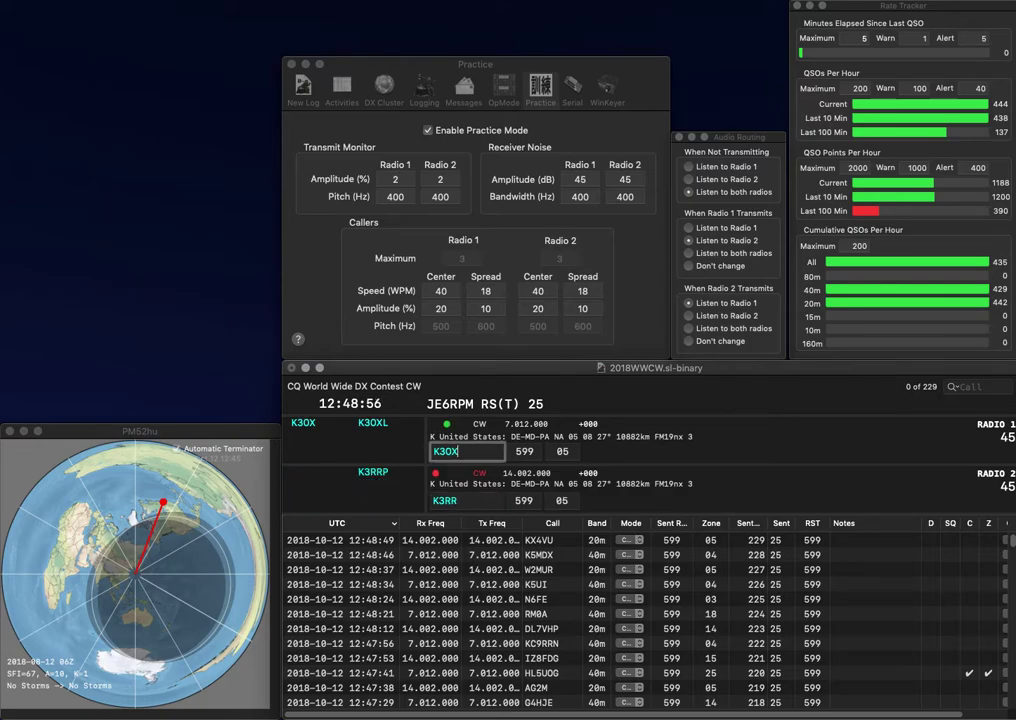
{"action": "key", "text": "Return"}
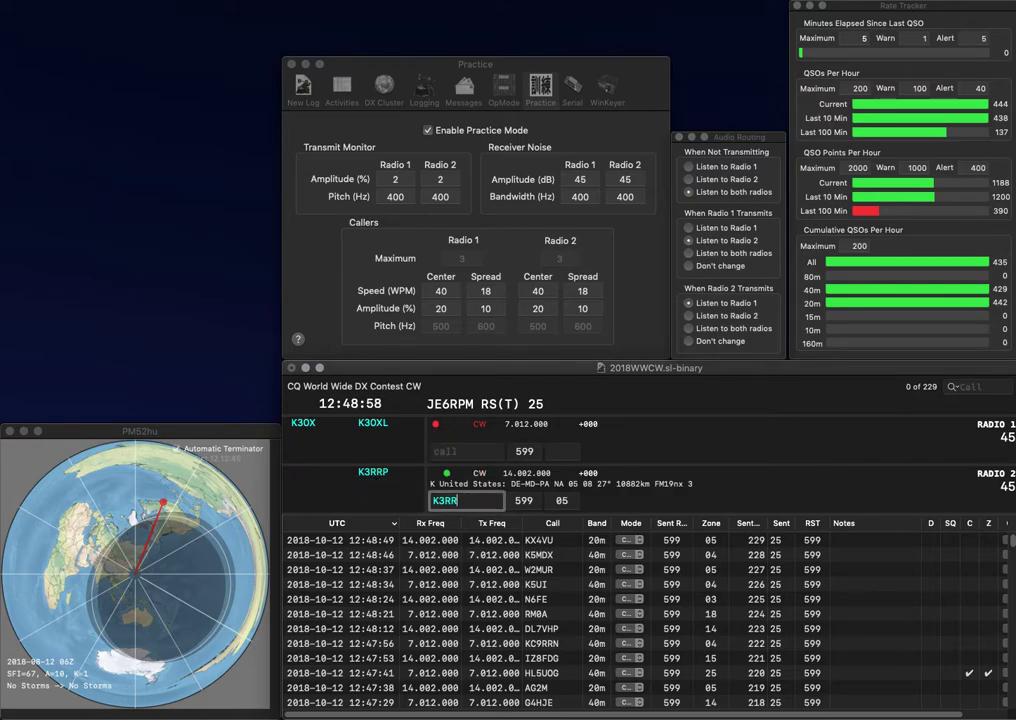
{"action": "key", "text": "BackSpace"}
{"action": "type", "text": "JR"}
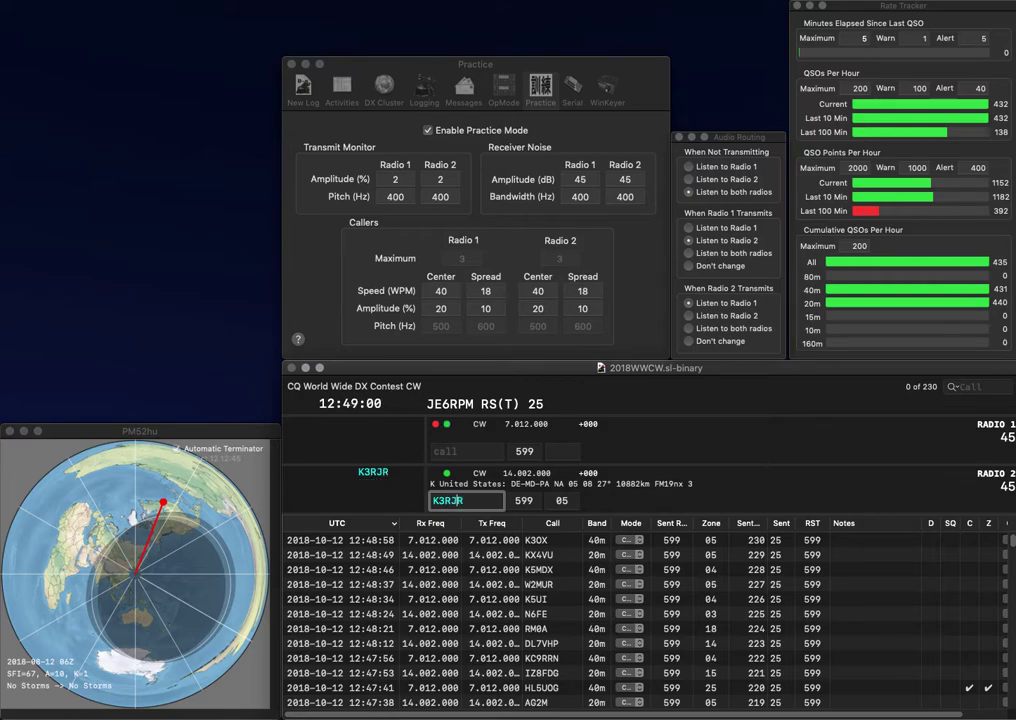
{"action": "key", "text": "Return"}
{"action": "type", "text": "N5MEG"}
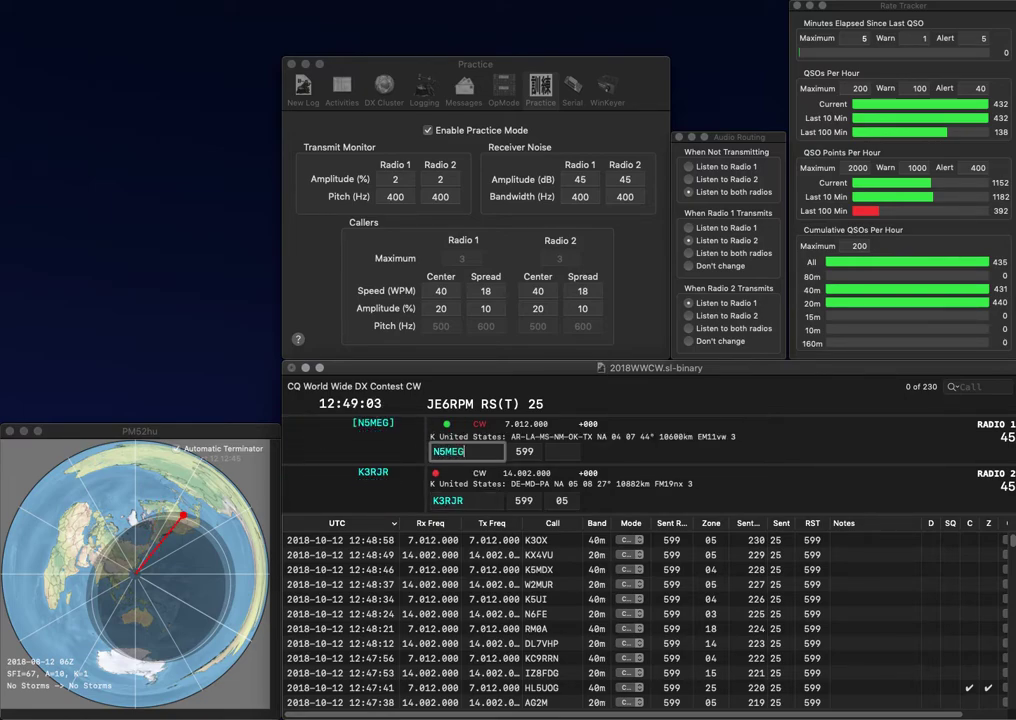
{"action": "key", "text": "Return"}
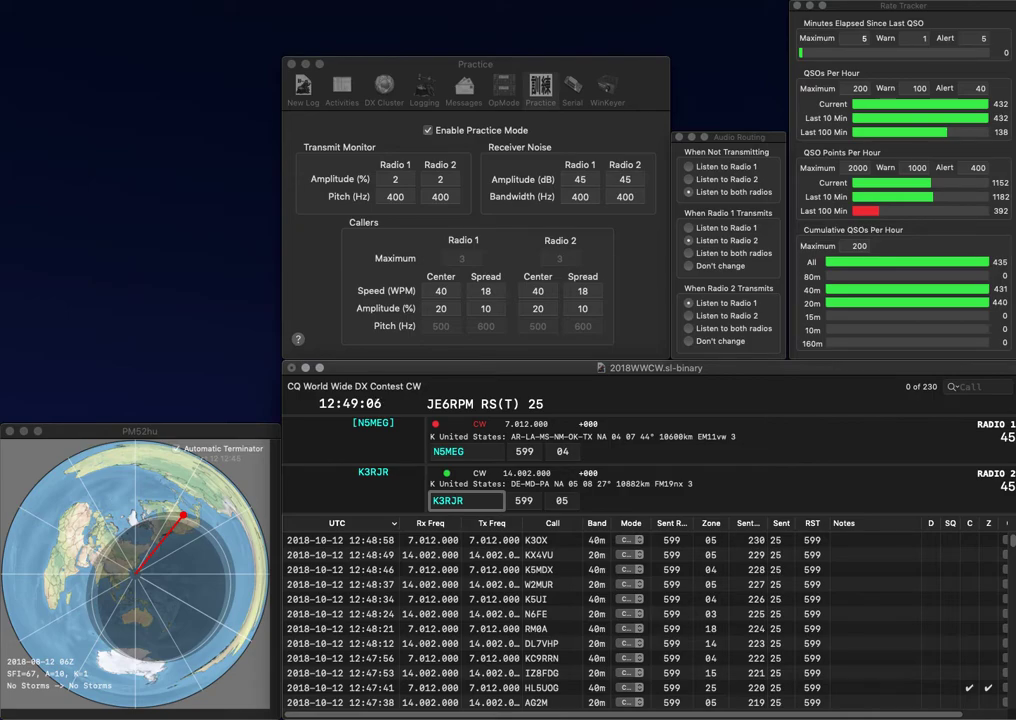
{"action": "key", "text": "Return"}
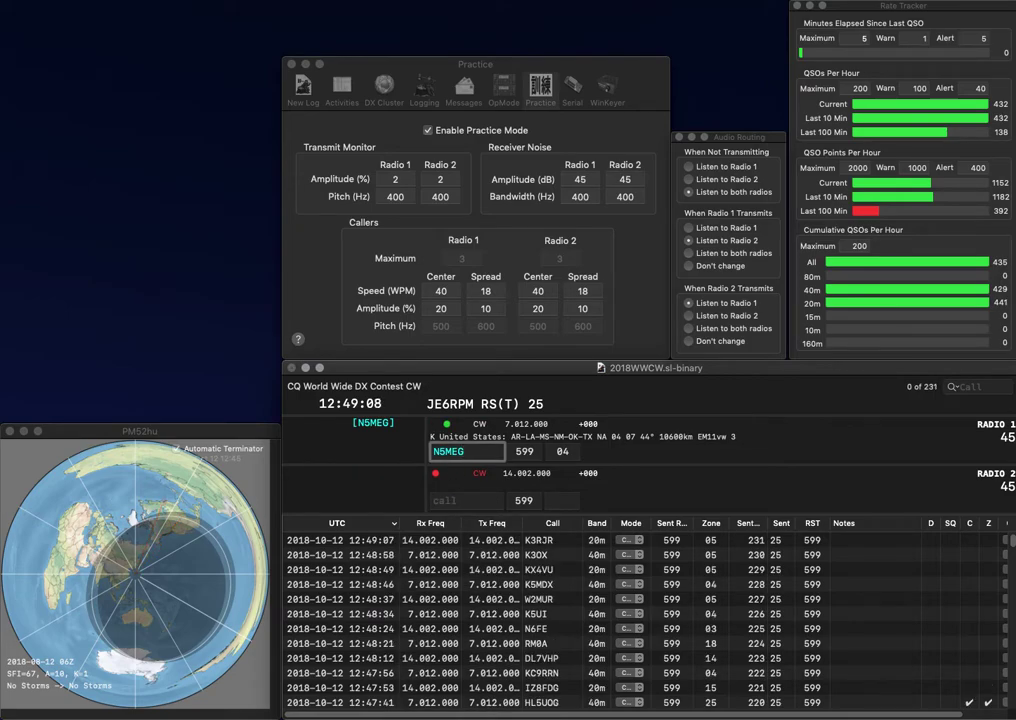
{"action": "key", "text": "Return"}
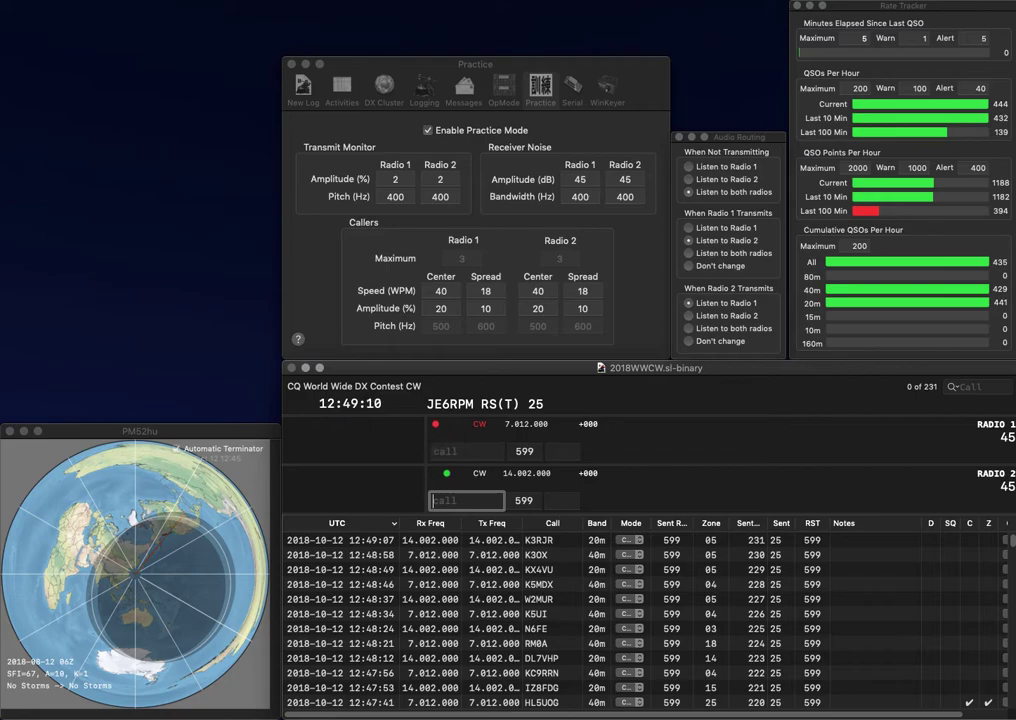
{"action": "type", "text": "JA1YNE"}
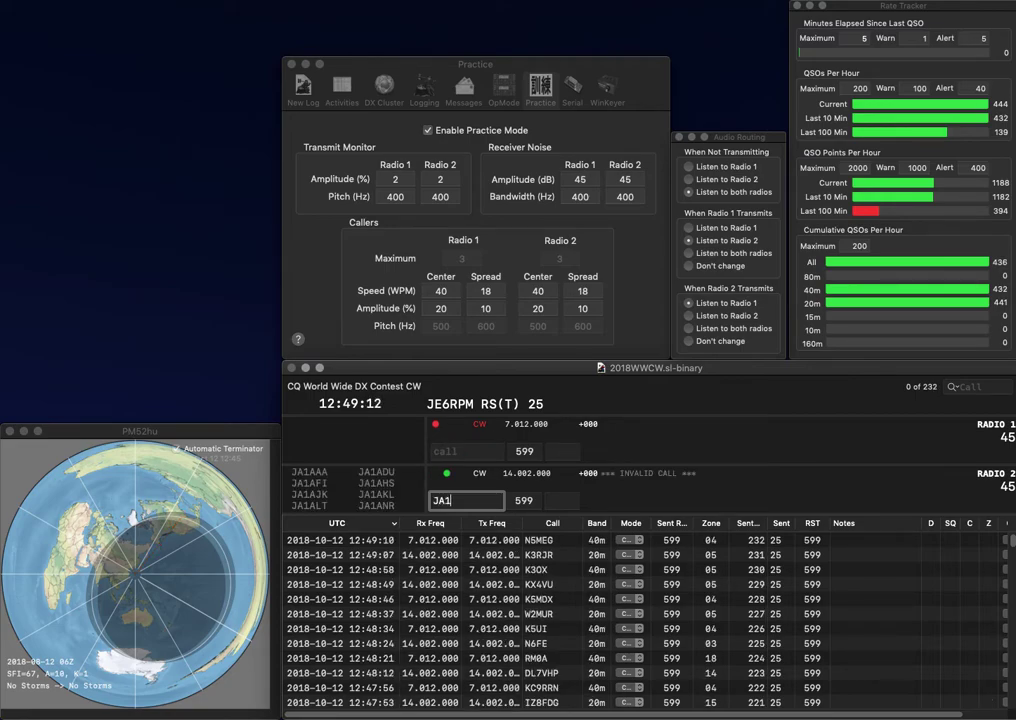
{"action": "key", "text": "Return"}
{"action": "type", "text": "W4RTT"}
{"action": "key", "text": "Return"}
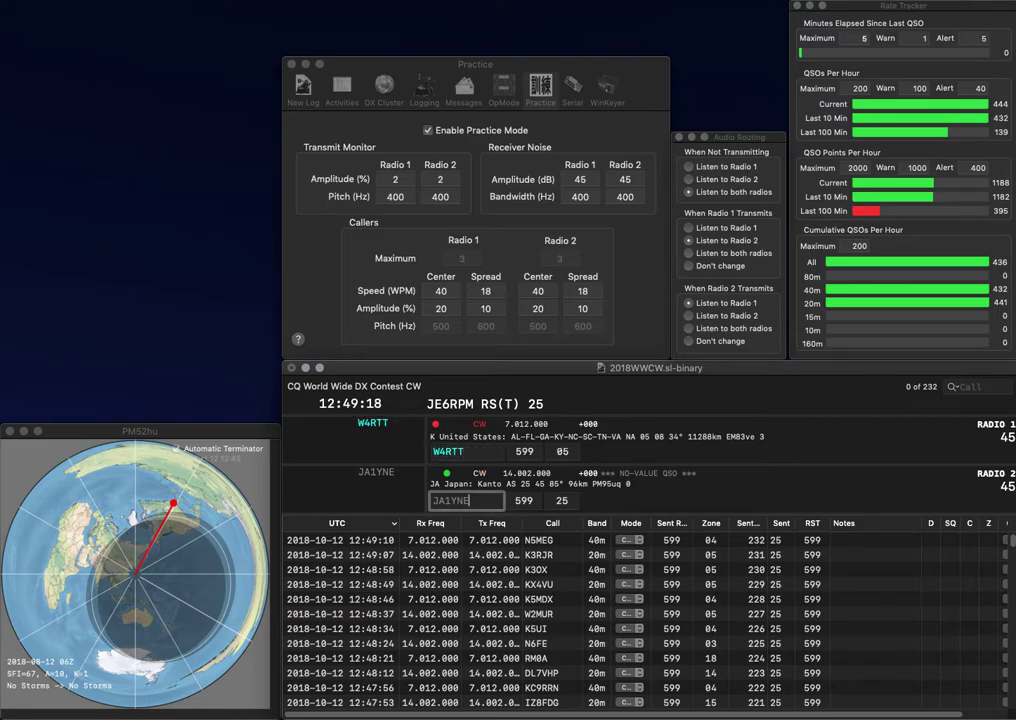
{"action": "key", "text": "Return"}
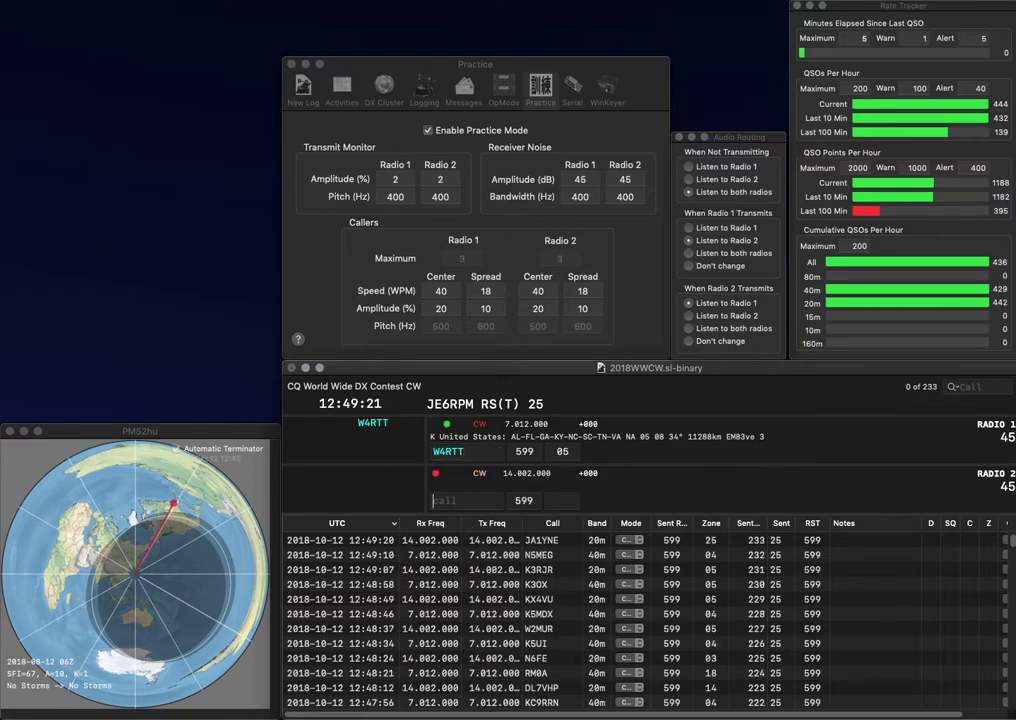
{"action": "key", "text": "Return"}
{"action": "type", "text": "SP9H"}
{"action": "key", "text": "Return"}
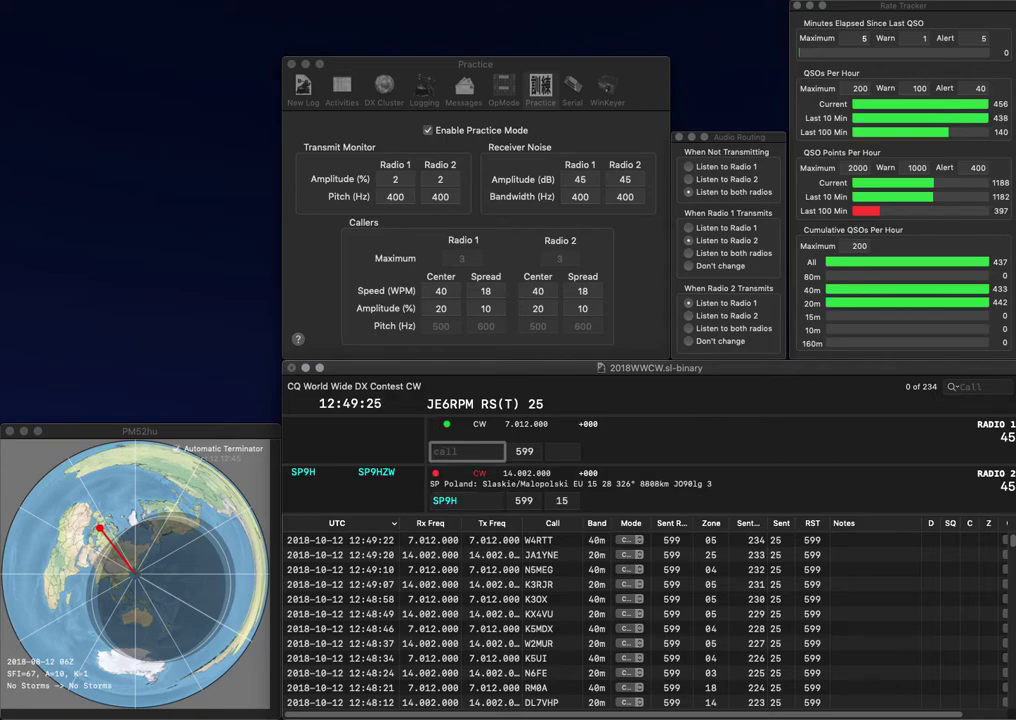
{"action": "type", "text": "C"}
{"action": "key", "text": "Return"}
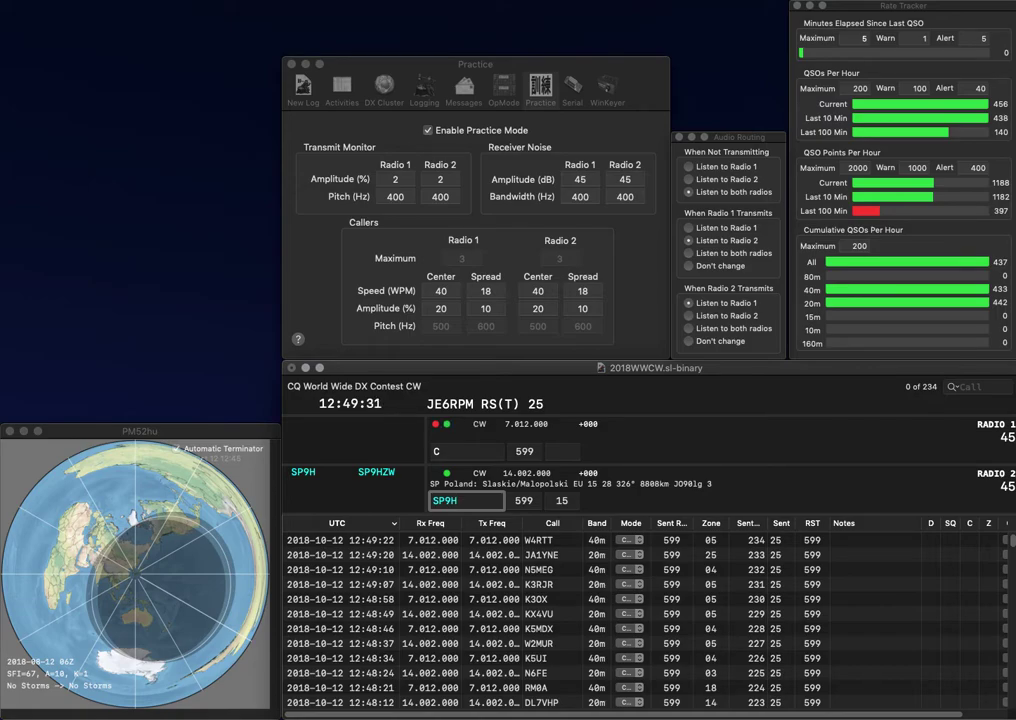
{"action": "key", "text": "Return"}
- Complete the Radio 1 call as EC5JC, enter IN5MS on Radio 2, and log the EC5JC contact
{"action": "type", "text": "EC5JC"}
{"action": "key", "text": "Return"}
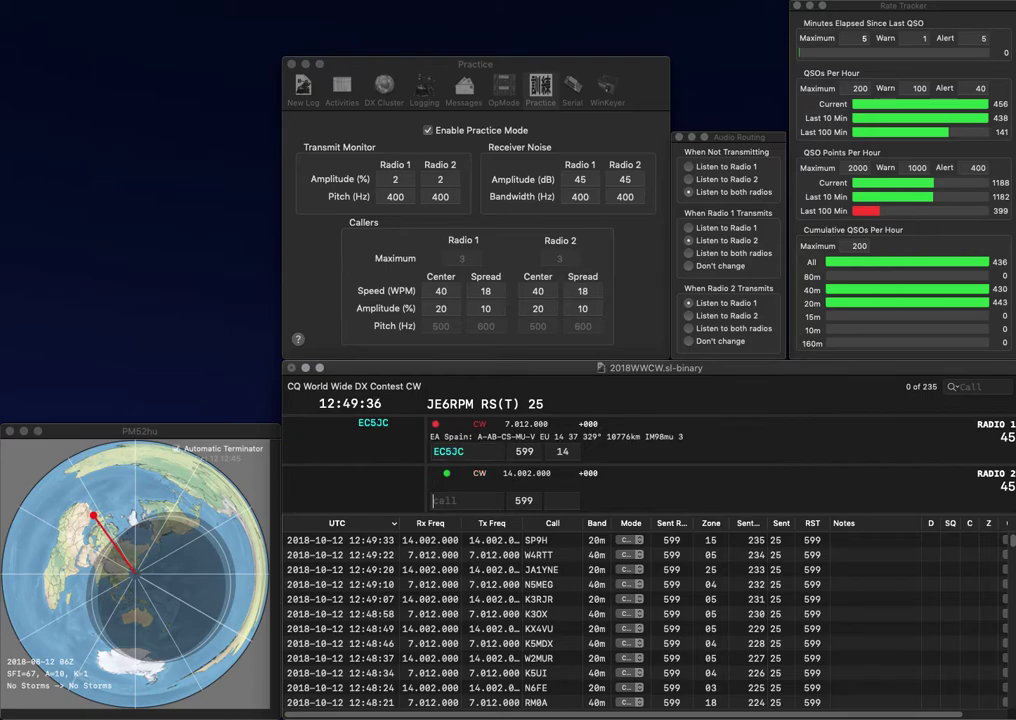
{"action": "type", "text": "IN5MN"}
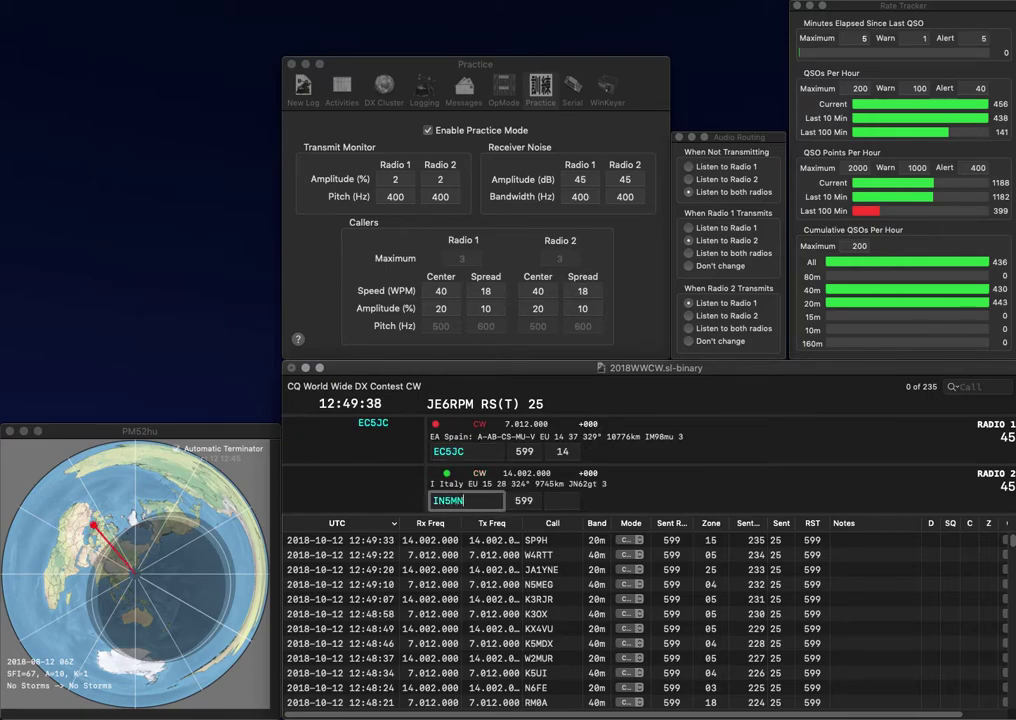
{"action": "type", "text": "S"}
{"action": "key", "text": "Return"}
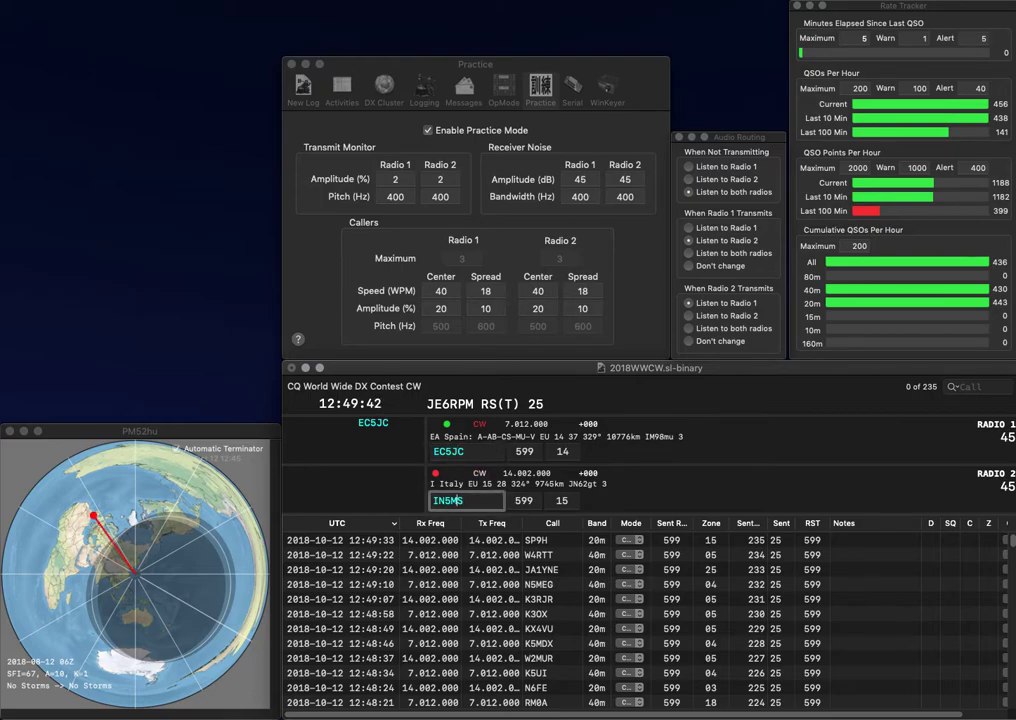
{"action": "key", "text": "Return"}
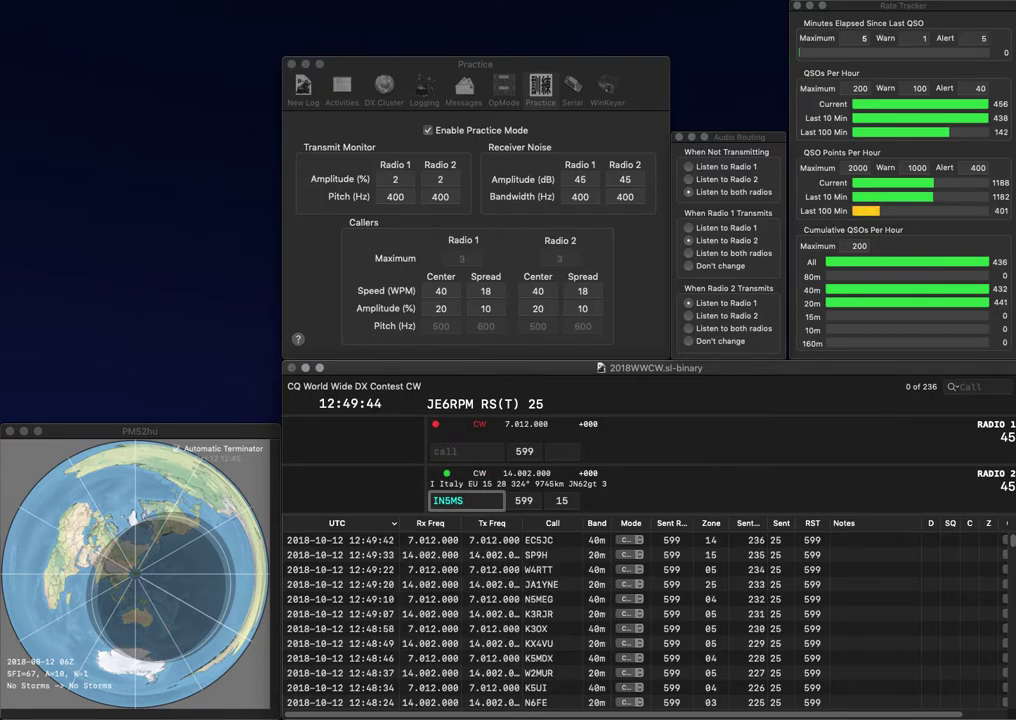
{"action": "type", "text": "N"}
{"action": "key", "text": "Left"}
{"action": "key", "text": "Left"}
{"action": "key", "text": "BackSpace"}
{"action": "type", "text": "3"}
{"action": "key", "text": "Return"}
- Enter M6WOS on Radio 1, completing it from the partial suffix WOS, and log the IN3MNS and M6WOS contacts
{"action": "type", "text": "P"}
{"action": "key", "text": "BackSpace"}
{"action": "type", "text": "WOS"}
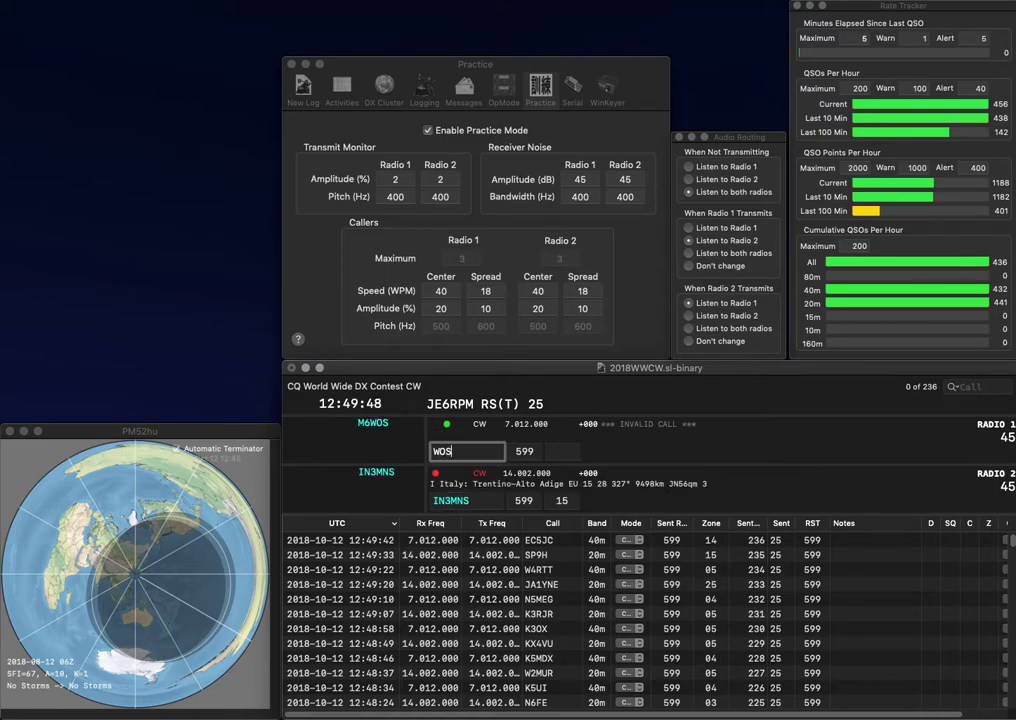
{"action": "key", "text": "Home"}
{"action": "type", "text": "M6"}
{"action": "key", "text": "Return"}
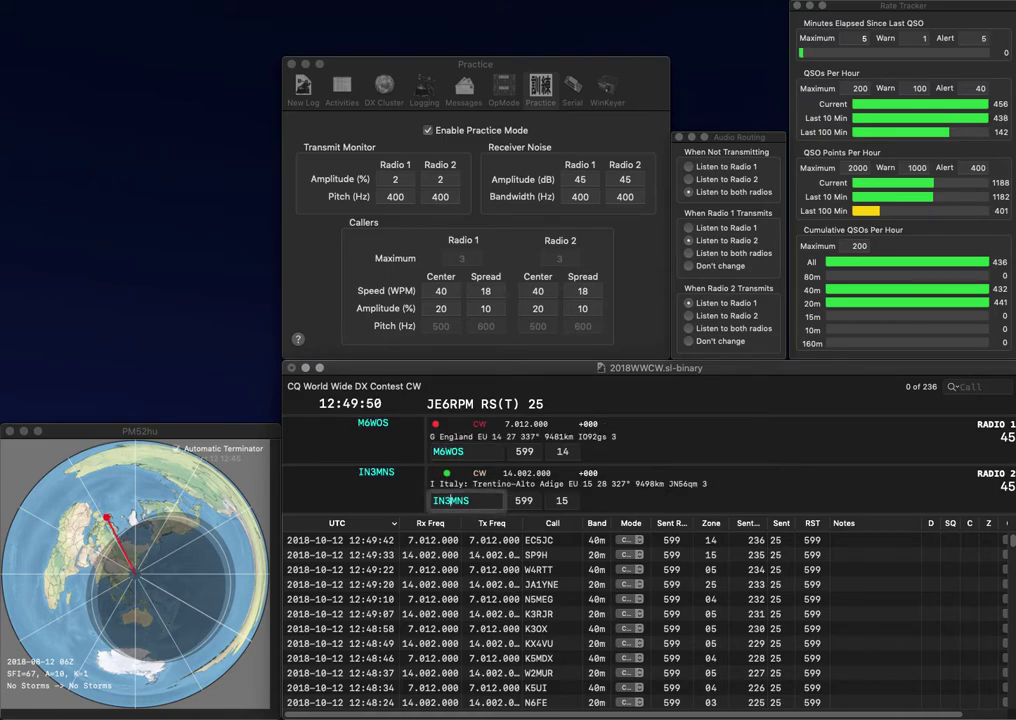
{"action": "key", "text": "Return"}
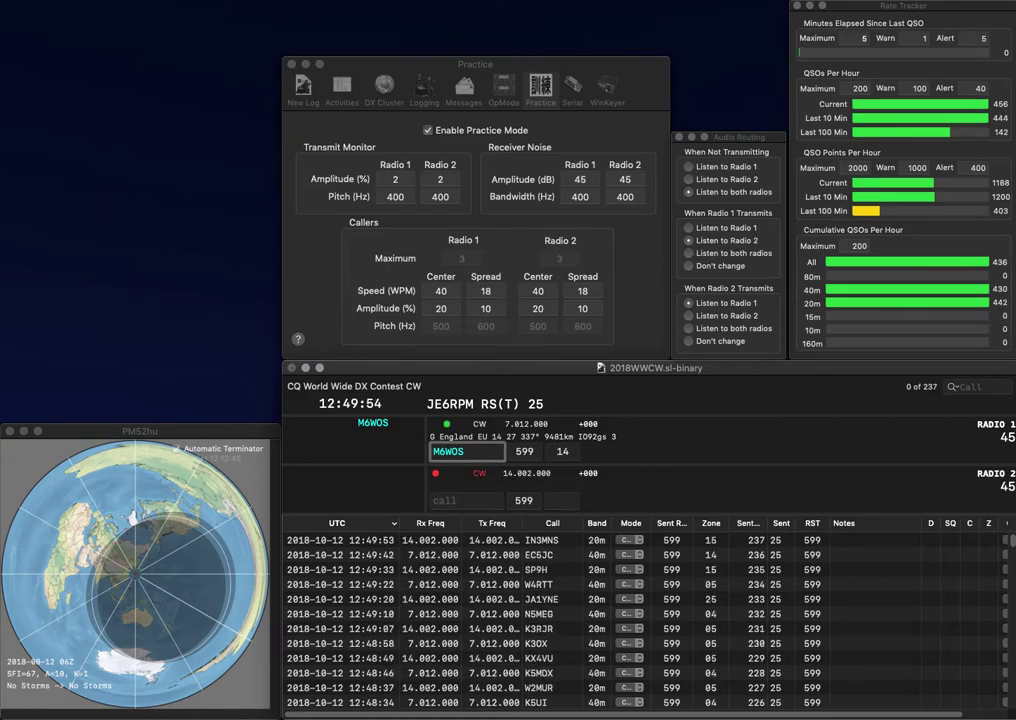
{"action": "key", "text": "Return"}
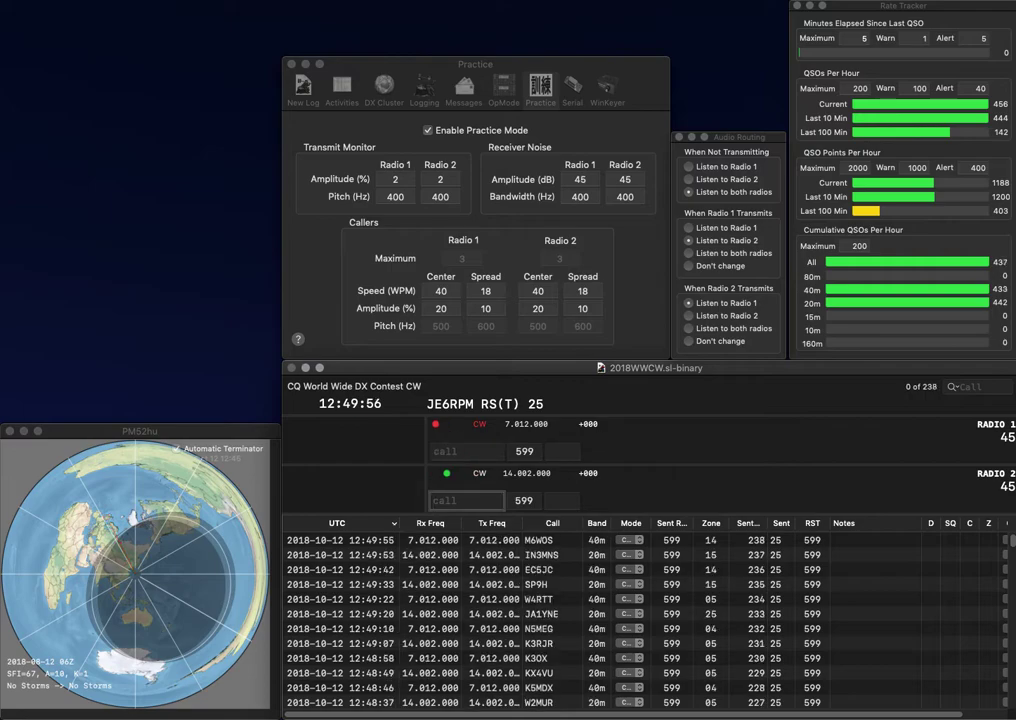
- Enter the Radio 2 caller as JQ6QNQ and log the contact, while holding the partial call CU on Radio 1
{"action": "type", "text": "JQ6QNQ"}
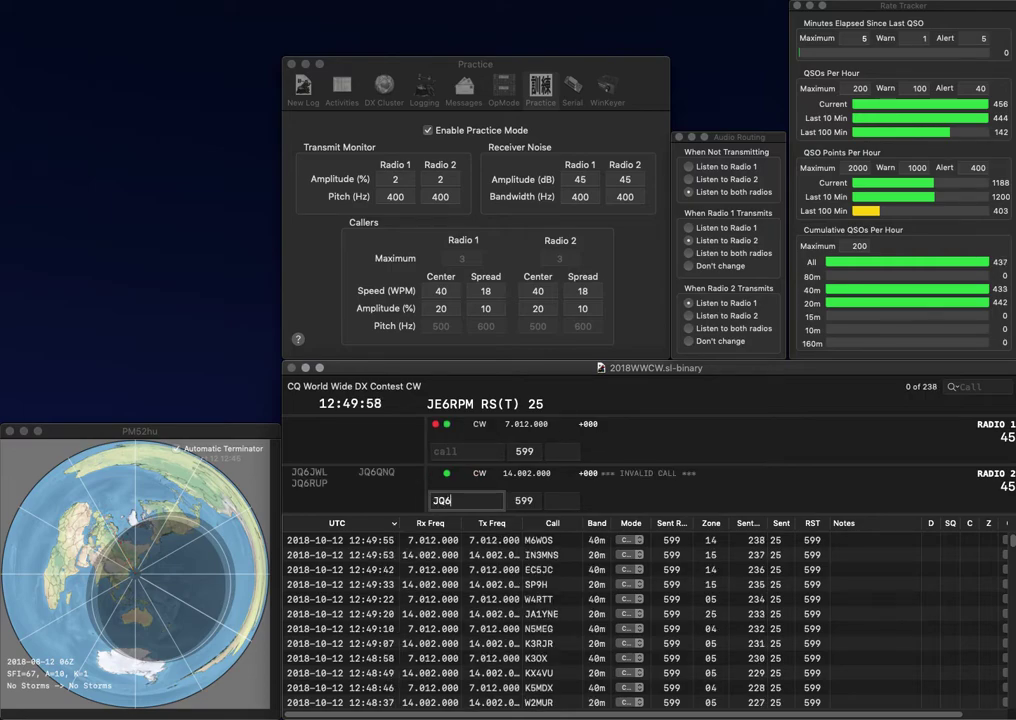
{"action": "key", "text": "Return"}
{"action": "type", "text": "CU"}
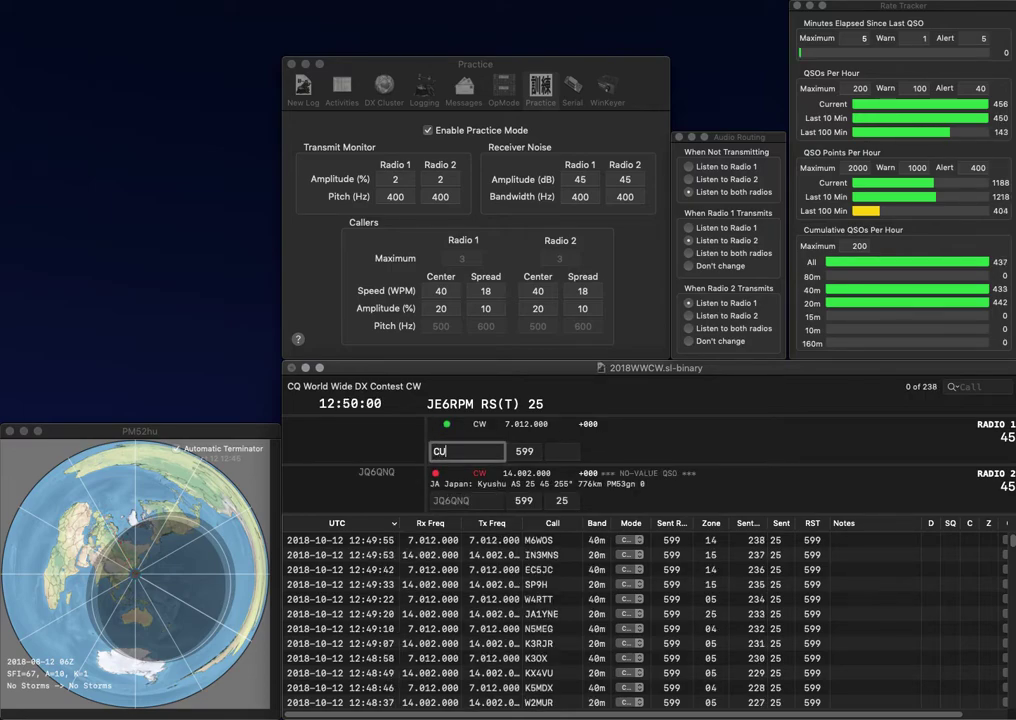
{"action": "key", "text": "Return"}
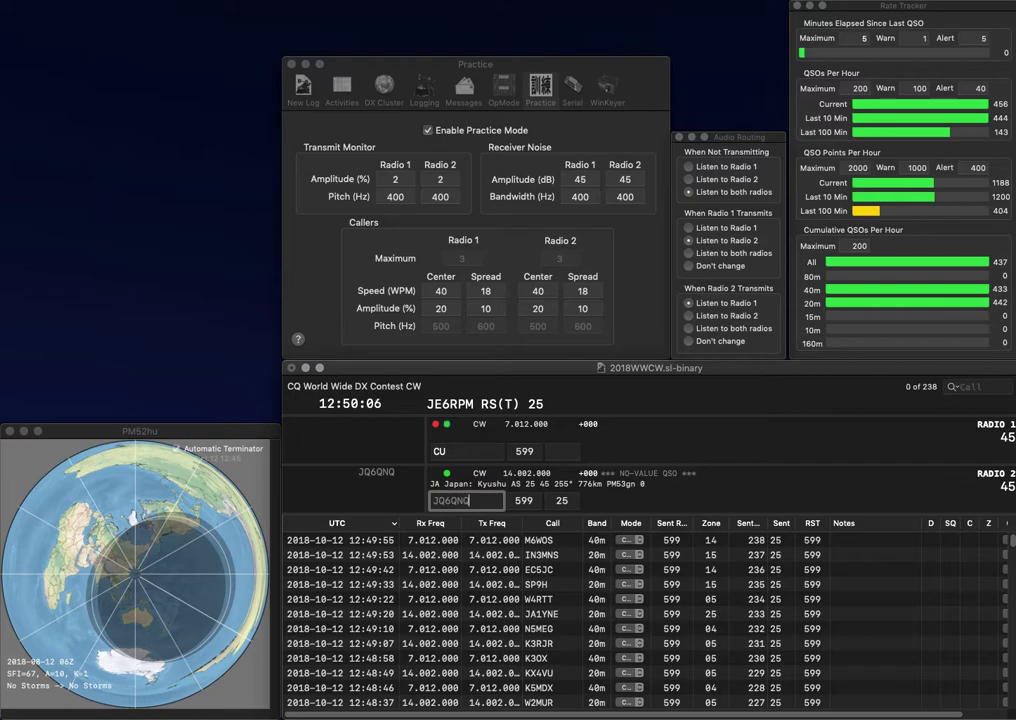
{"action": "key", "text": "Return"}
{"action": "type", "text": "W4"}
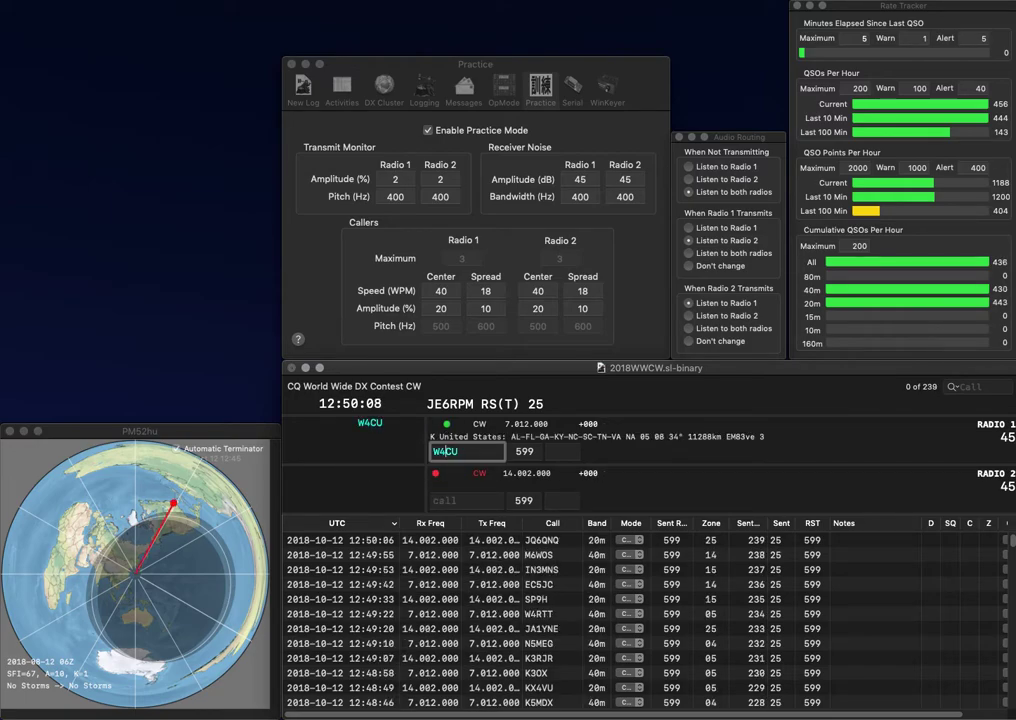
{"action": "key", "text": "Return"}
{"action": "type", "text": "KA"}
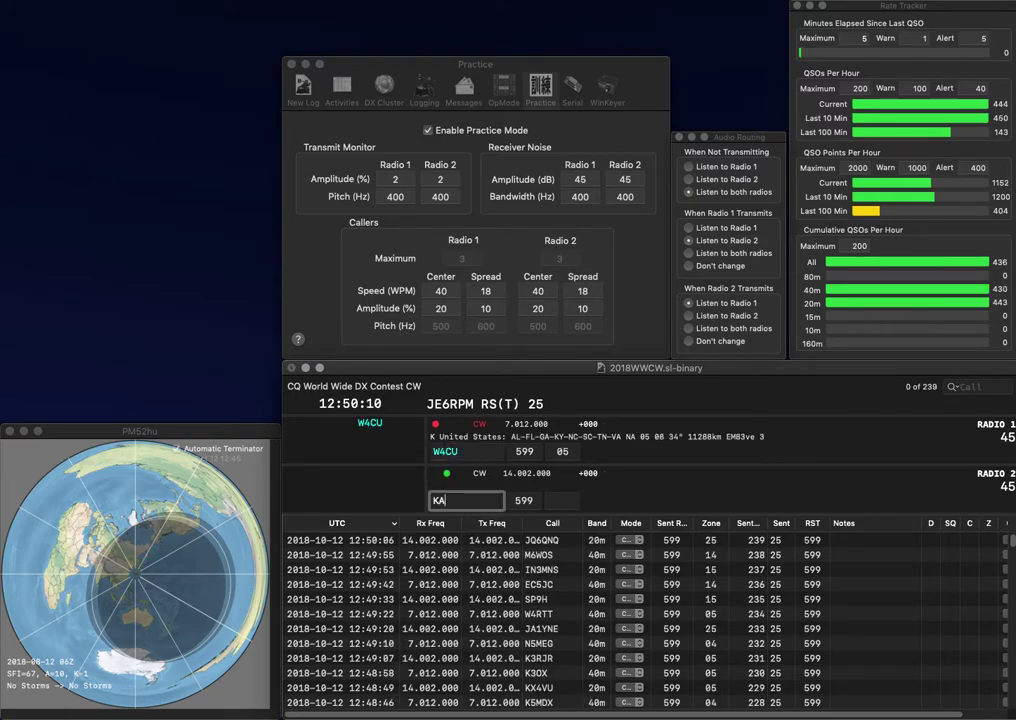
{"action": "type", "text": "9A"}
{"action": "key", "text": "Return"}
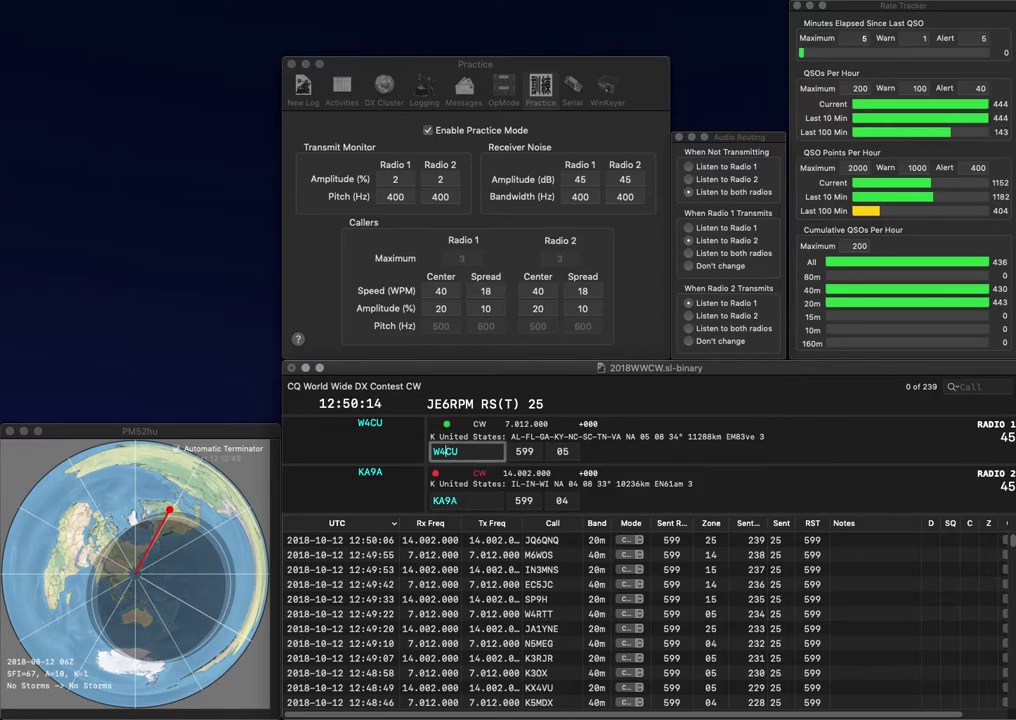
{"action": "key", "text": "Return"}
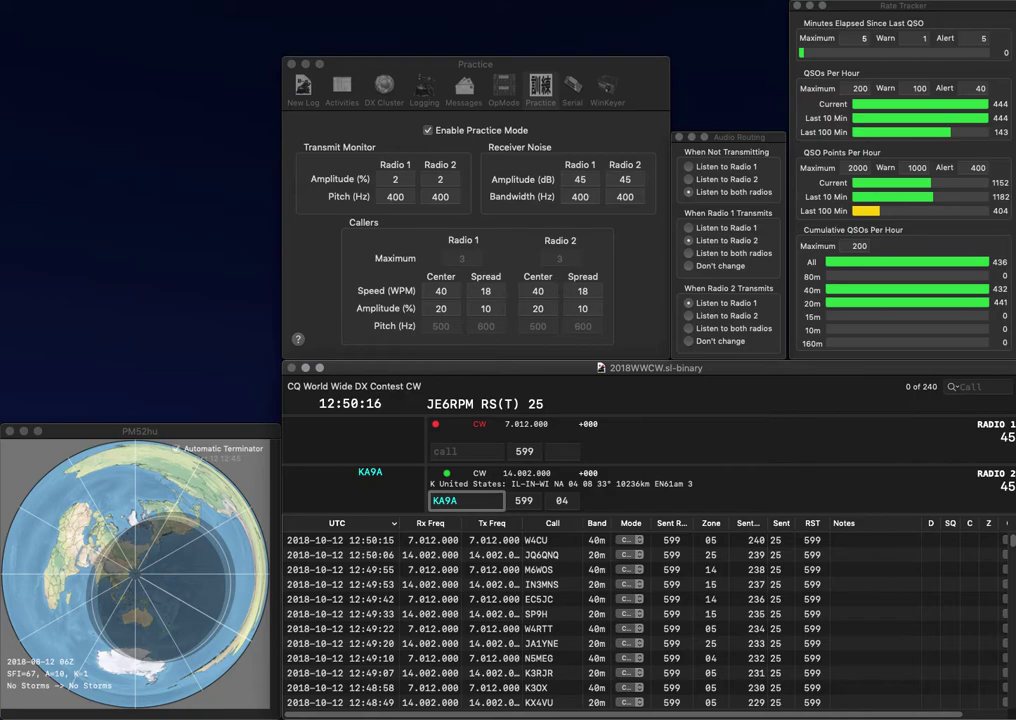
{"action": "key", "text": "Return"}
{"action": "type", "text": "JE7LST"}
{"action": "key", "text": "Return"}
{"action": "type", "text": "D"}
{"action": "key", "text": "BackSpace"}
{"action": "type", "text": "/3"}
{"action": "key", "text": "Return"}
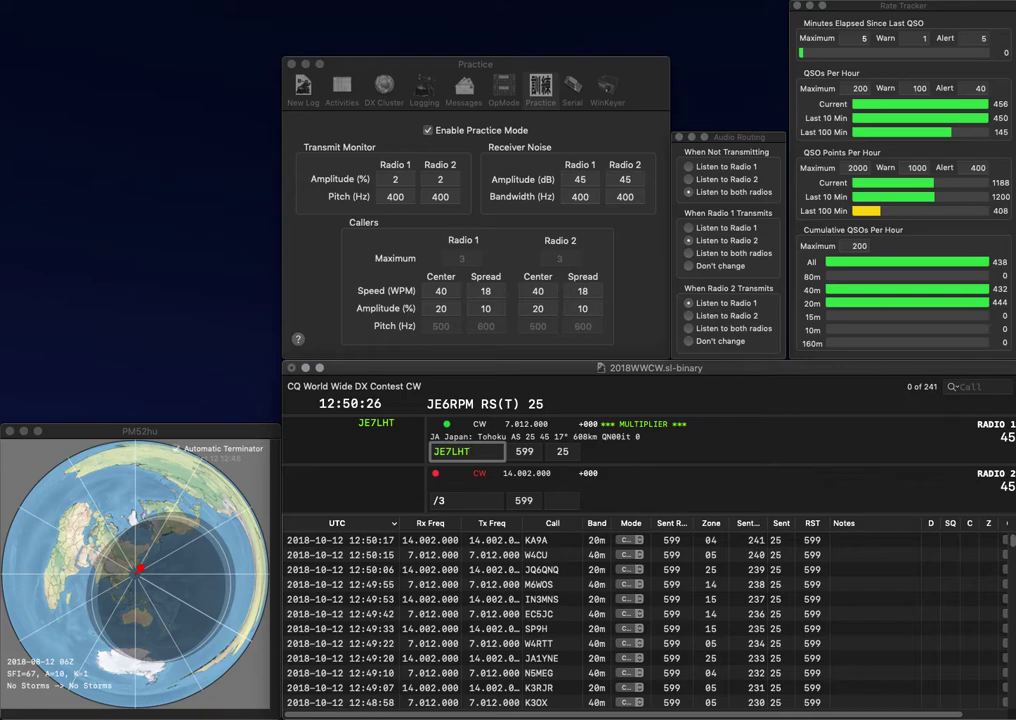
{"action": "key", "text": "Return"}
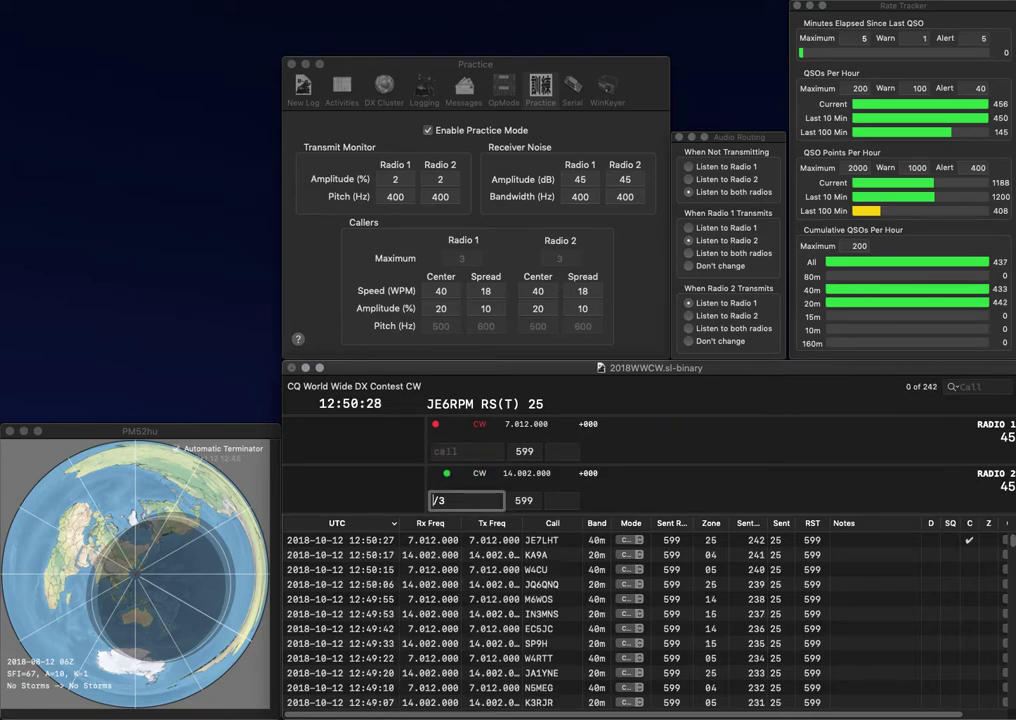
- Complete the Radio 2 call as RZ9SZ/3, enter 7M4CLF on Radio 1, and log the RZ9SZ/3 contact
{"action": "type", "text": "R"}
{"action": "type", "text": "9SZ"}
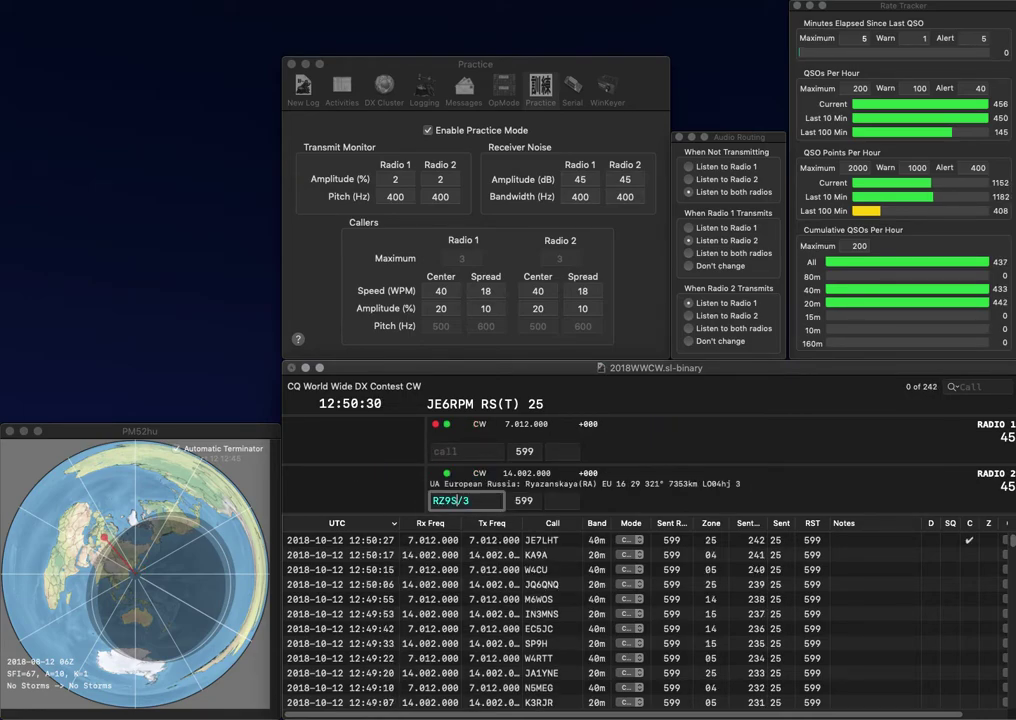
{"action": "key", "text": "Return"}
{"action": "type", "text": "M4CLF"}
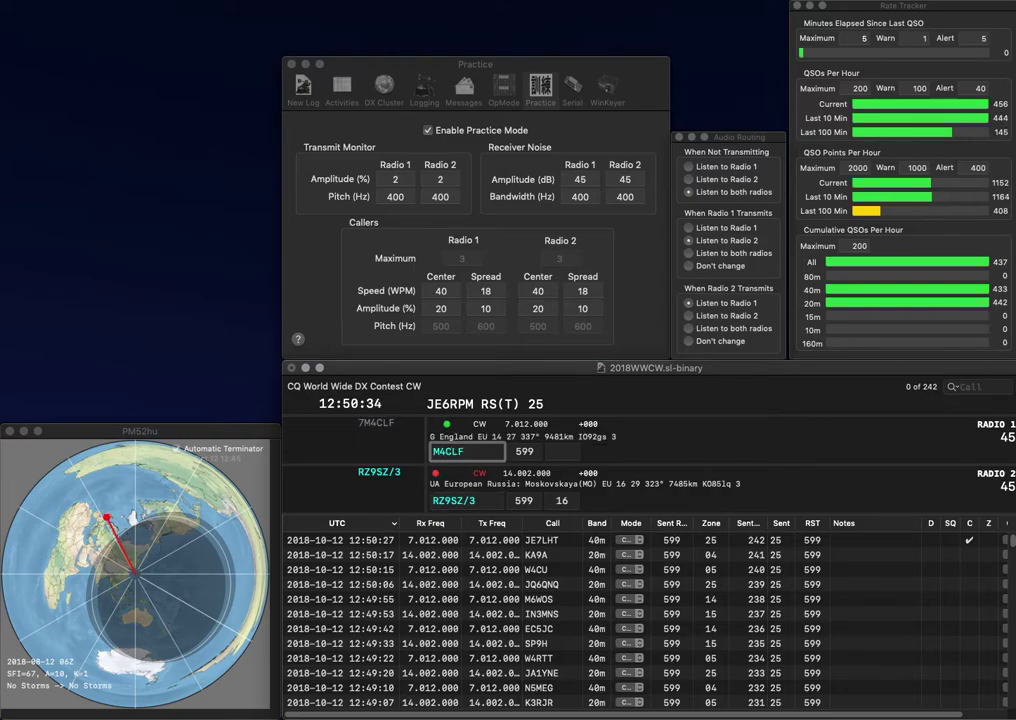
{"action": "type", "text": "7"}
{"action": "key", "text": "Return"}
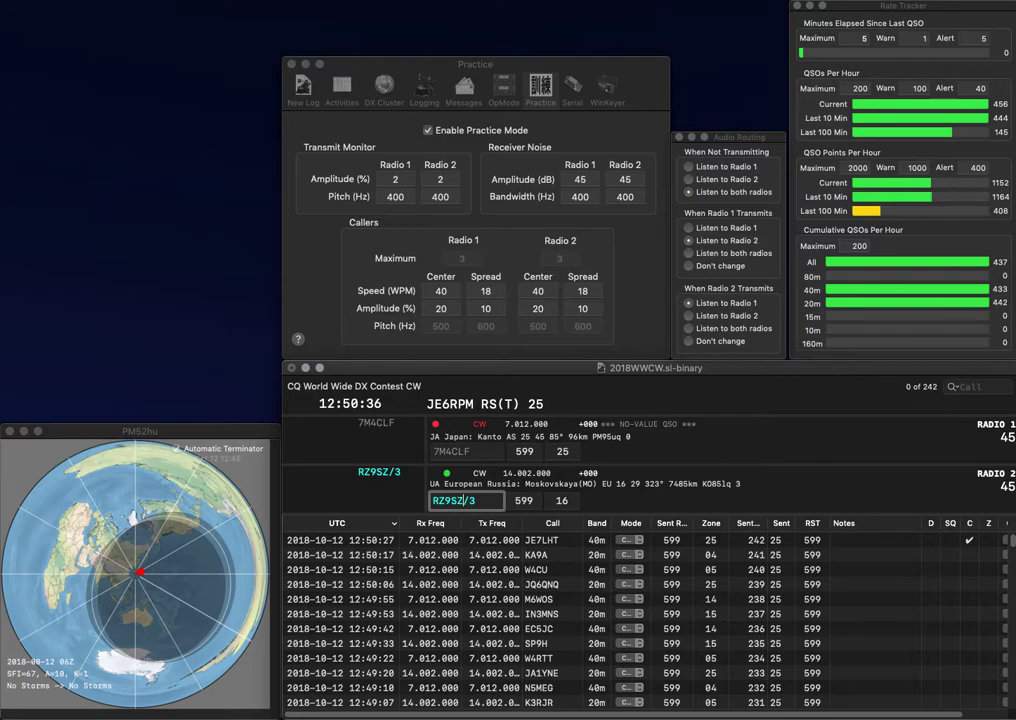
{"action": "key", "text": "Return"}
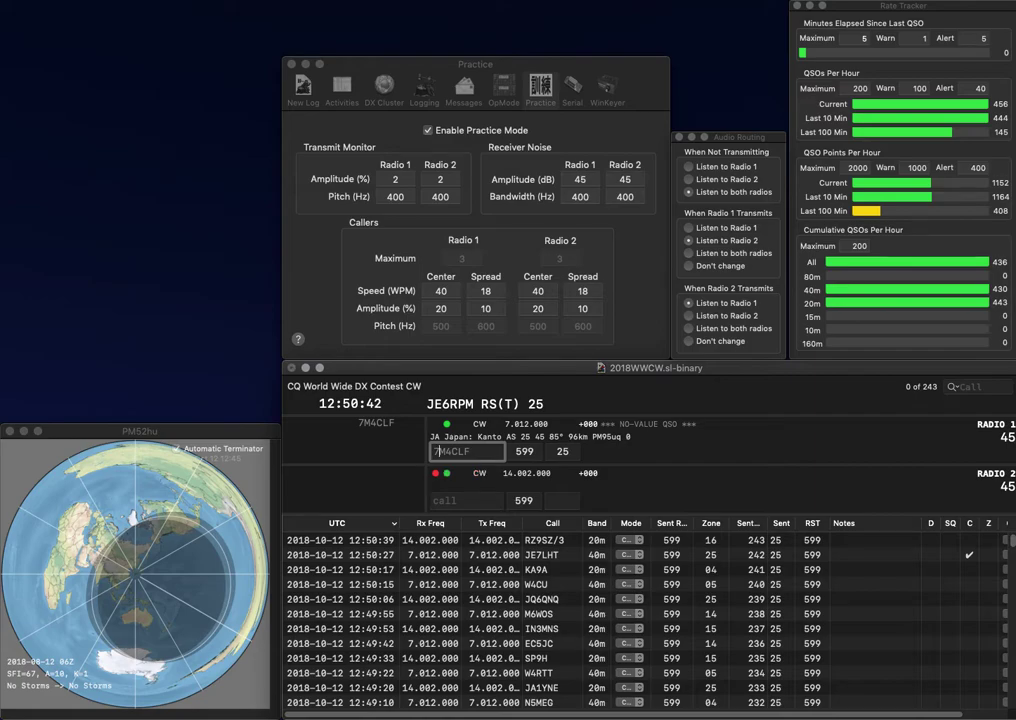
{"action": "key", "text": "Return"}
{"action": "type", "text": "G9Y"}
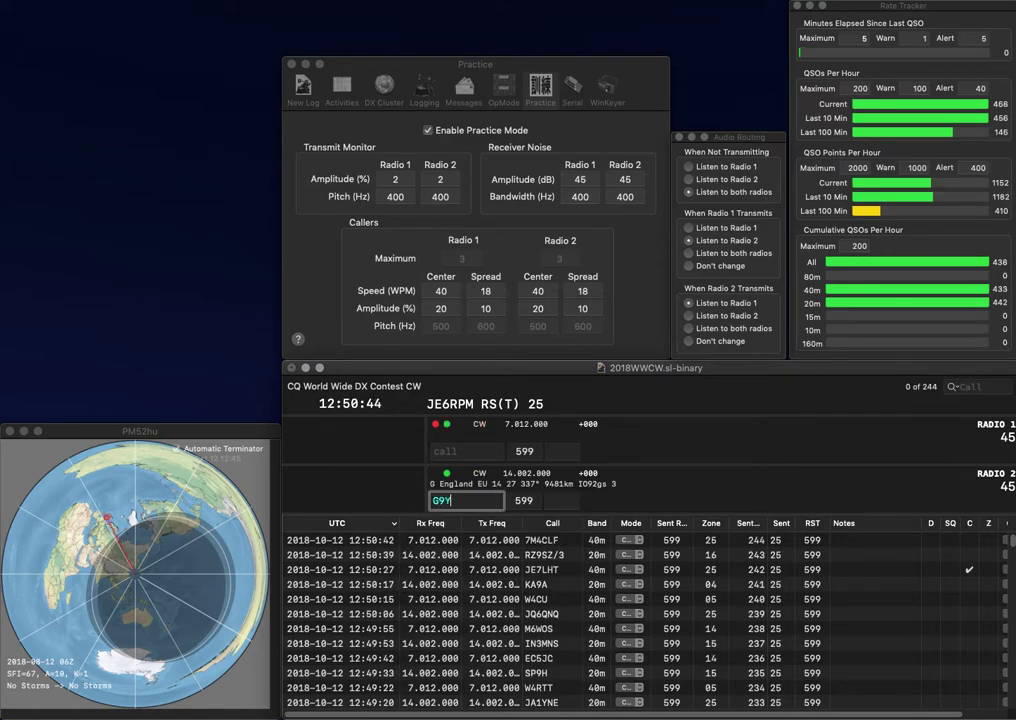
{"action": "key", "text": "Return"}
- Enter the Radio 1 caller as Z32M and log the G9Y and Z32M contacts
{"action": "type", "text": "Z22M"}
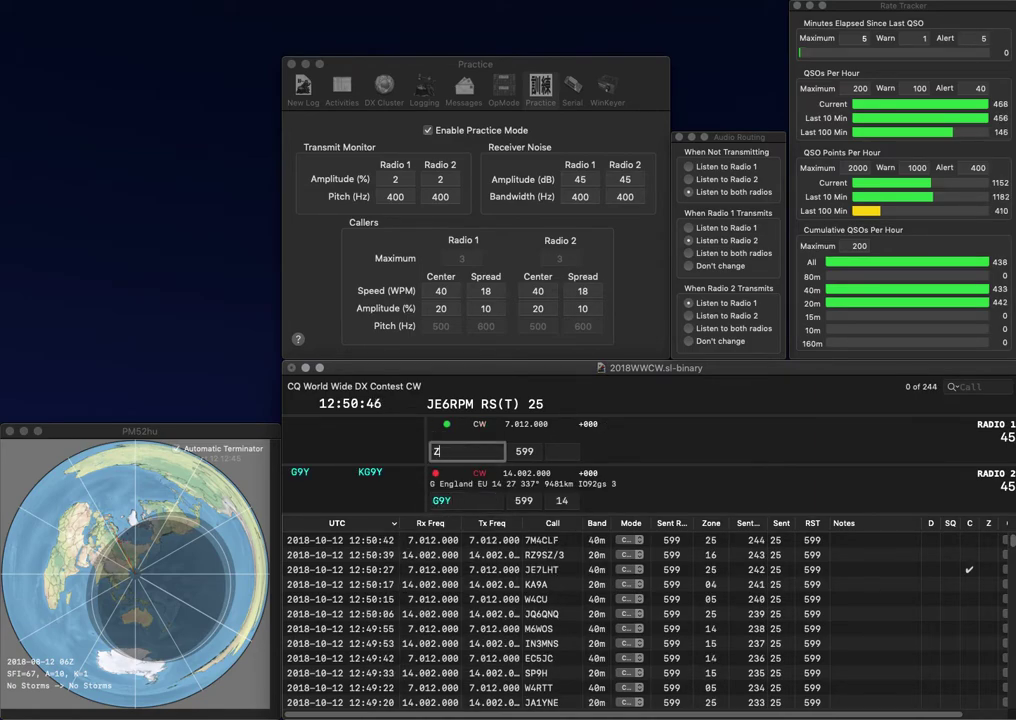
{"action": "key", "text": "Left"}
{"action": "key", "text": "Left"}
{"action": "key", "text": "BackSpace"}
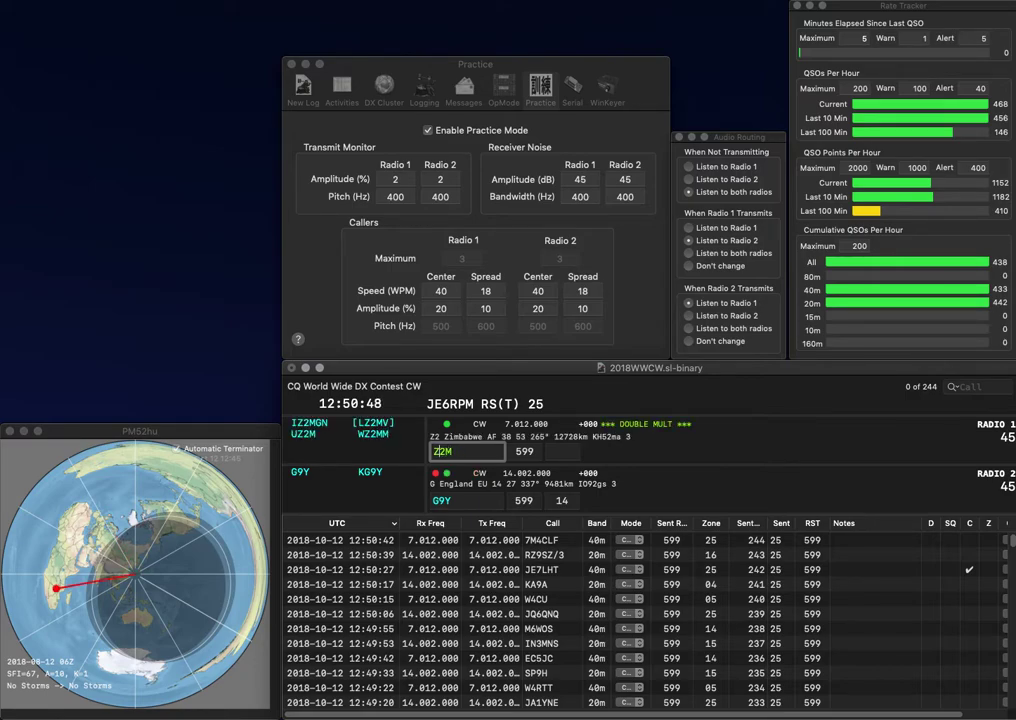
{"action": "type", "text": "3"}
{"action": "key", "text": "Return"}
{"action": "key", "text": "Return"}
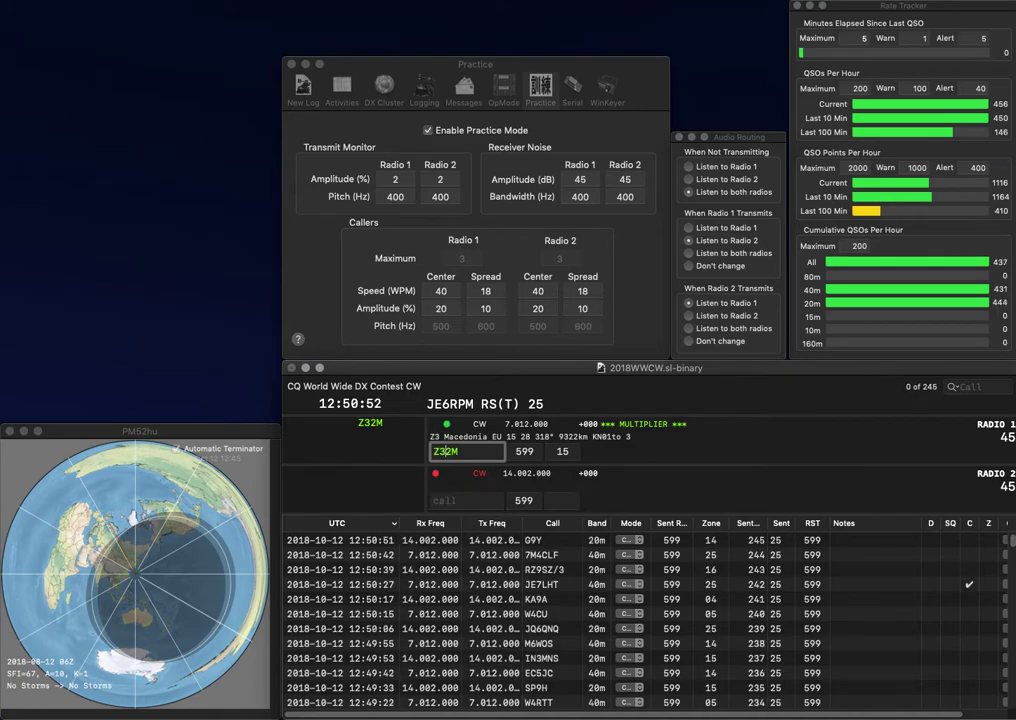
{"action": "key", "text": "Return"}
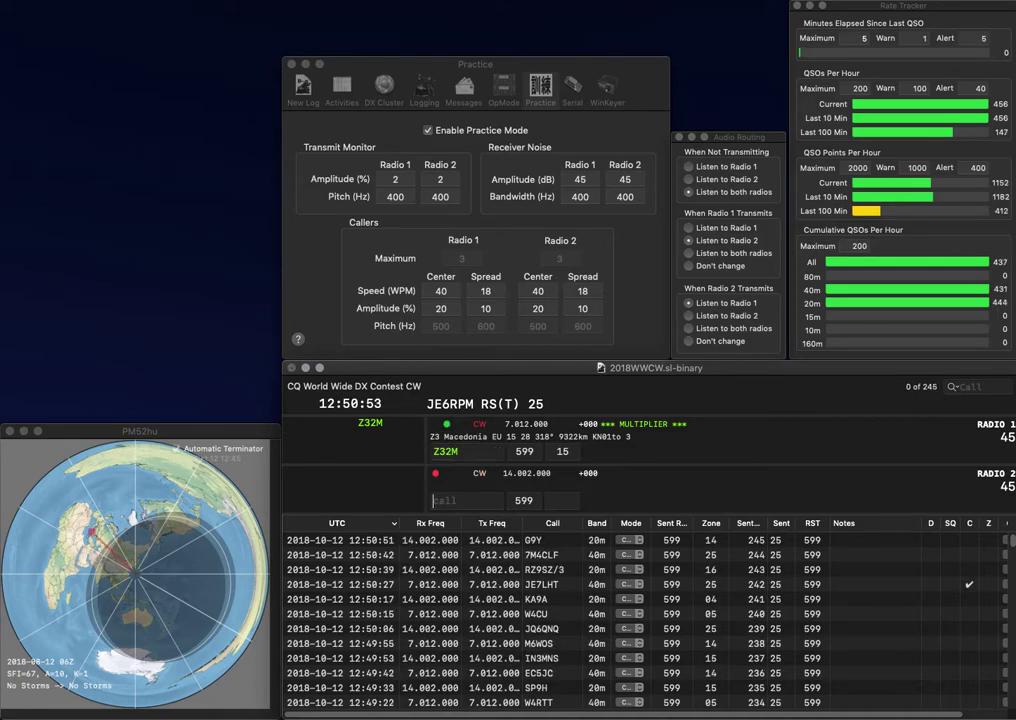
{"action": "type", "text": "N4"}
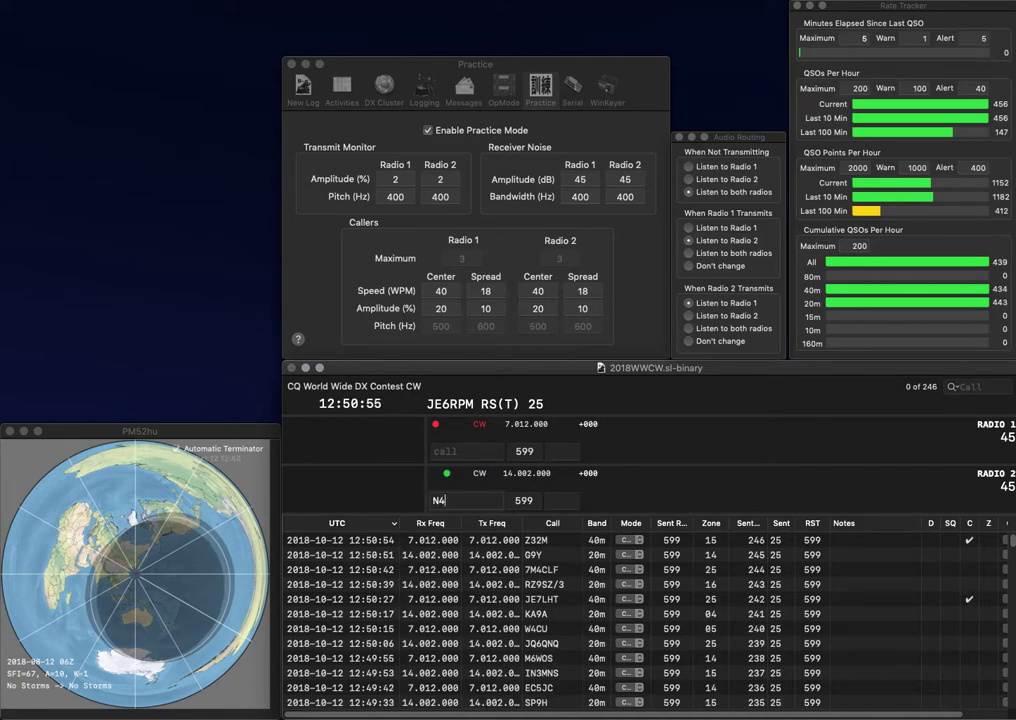
{"action": "type", "text": "PD"}
{"action": "key", "text": "Return"}
{"action": "type", "text": "YU1CC"}
{"action": "key", "text": "Return"}
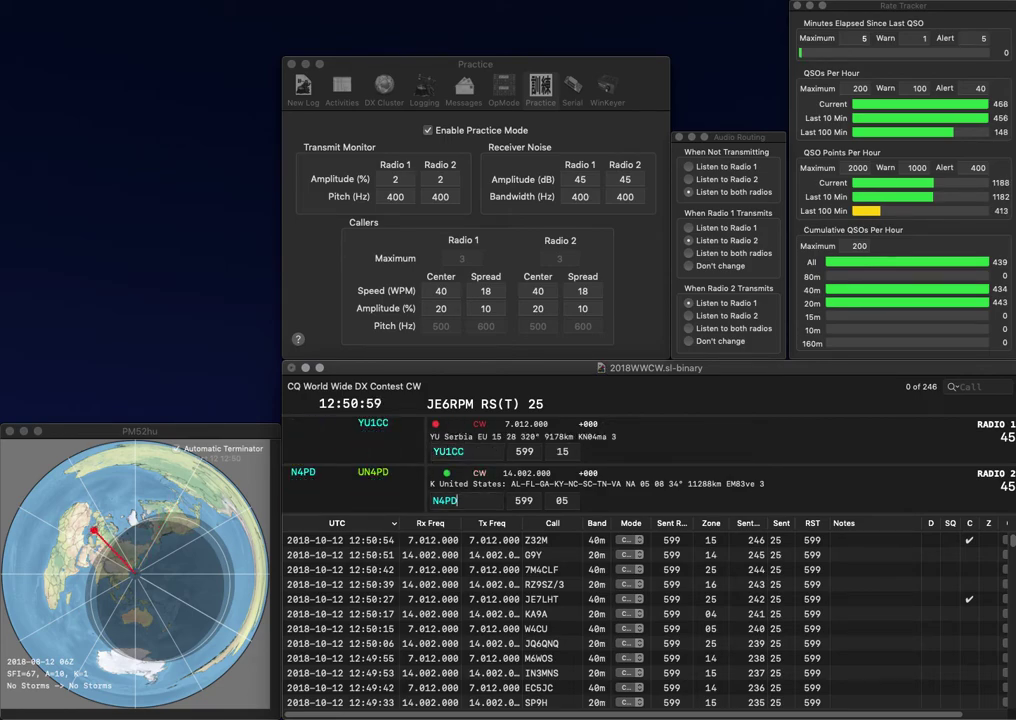
{"action": "key", "text": "Return"}
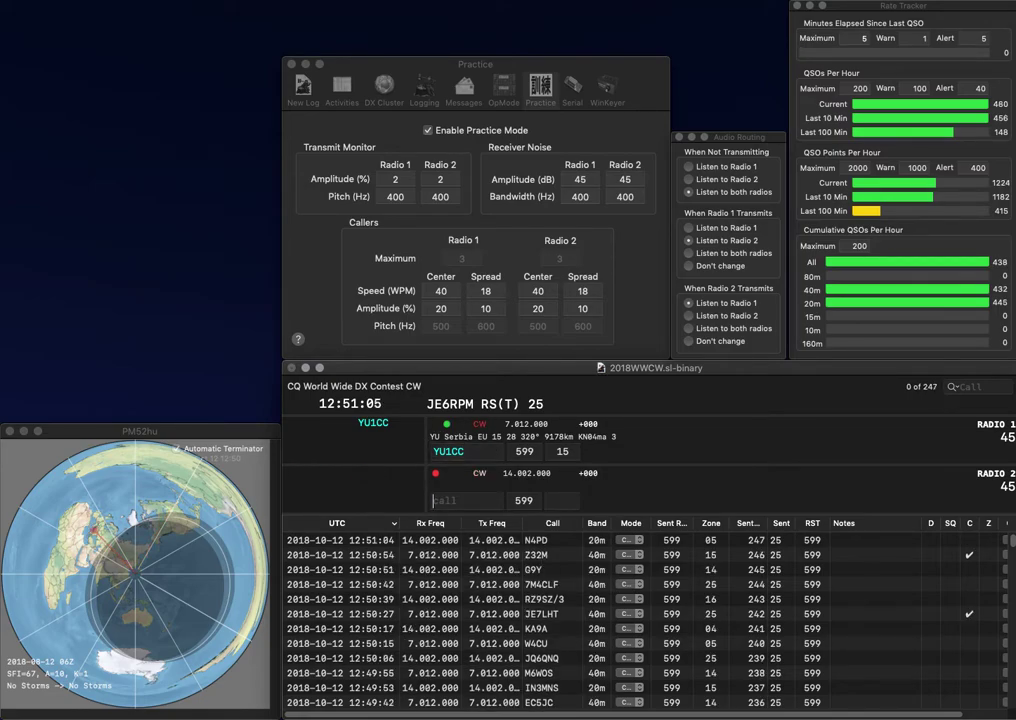
{"action": "key", "text": "Return"}
{"action": "type", "text": "DJ"}
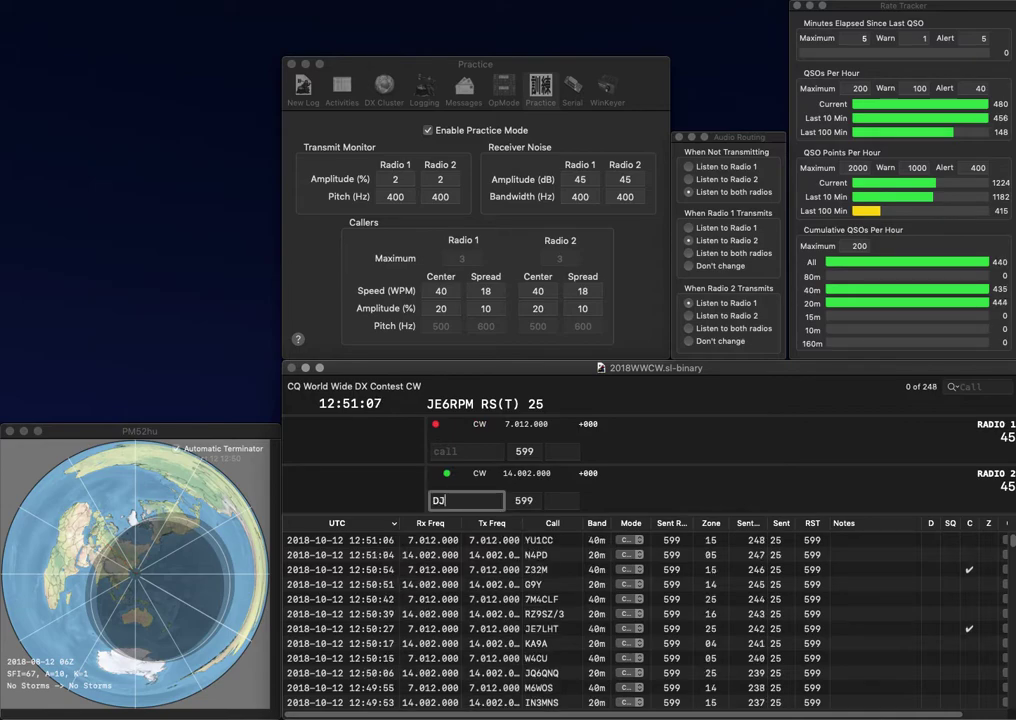
{"action": "key", "text": "Return"}
{"action": "type", "text": "O"}
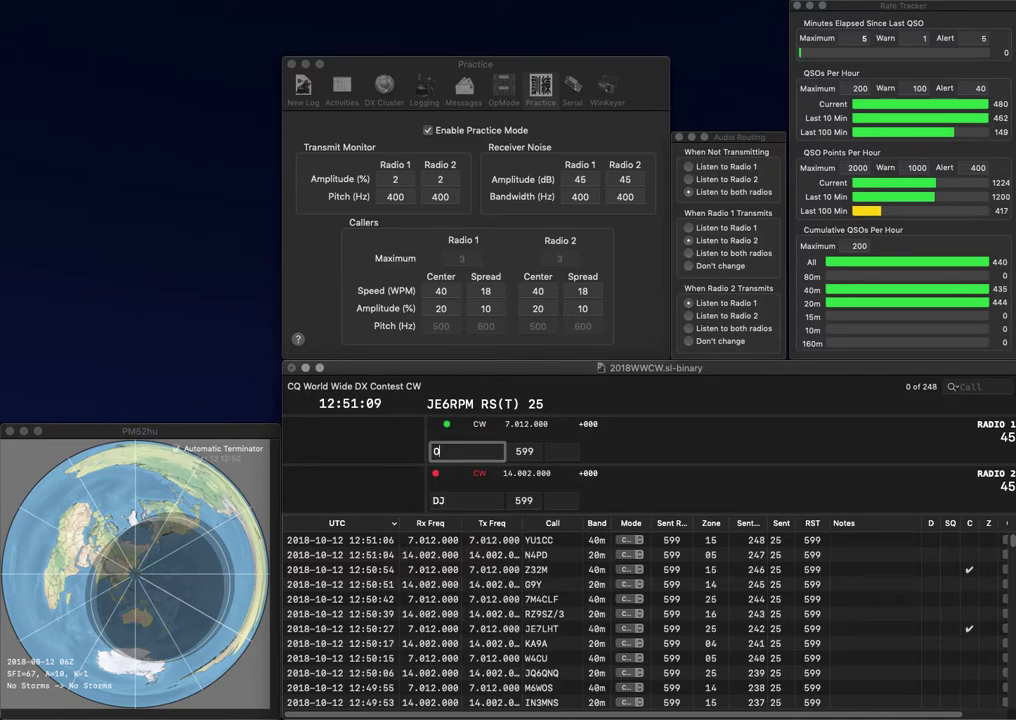
{"action": "type", "text": "M1DK"}
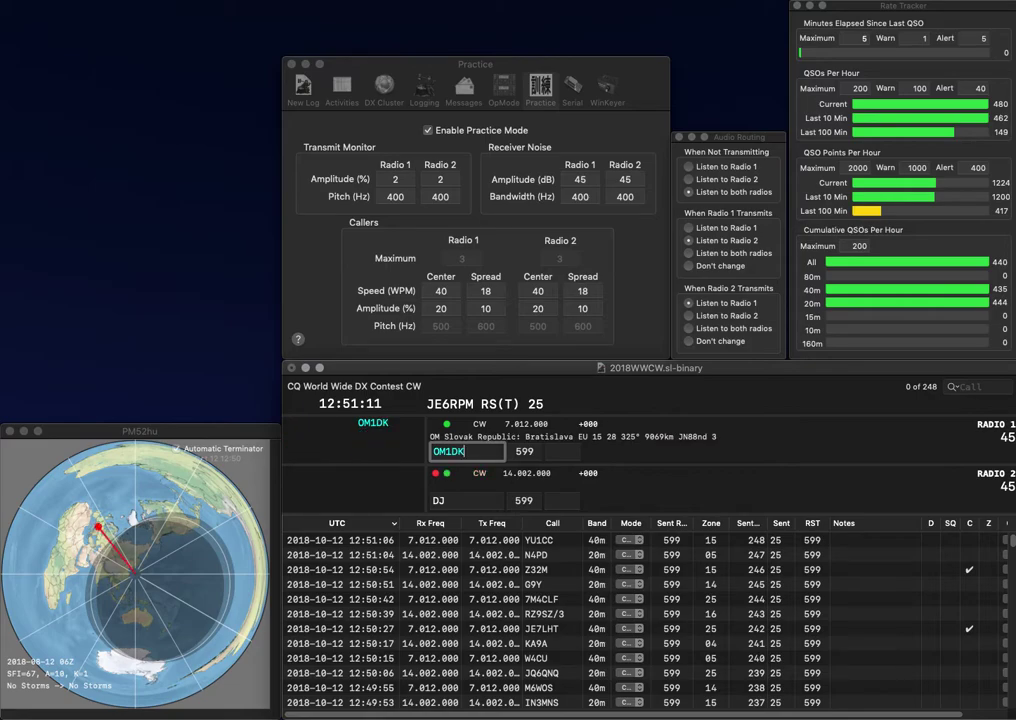
{"action": "key", "text": "Return"}
{"action": "key", "text": "BackSpace"}
{"action": "key", "text": "BackSpace"}
{"action": "type", "text": "N1LB"}
{"action": "key", "text": "space"}
{"action": "key", "text": "Return"}
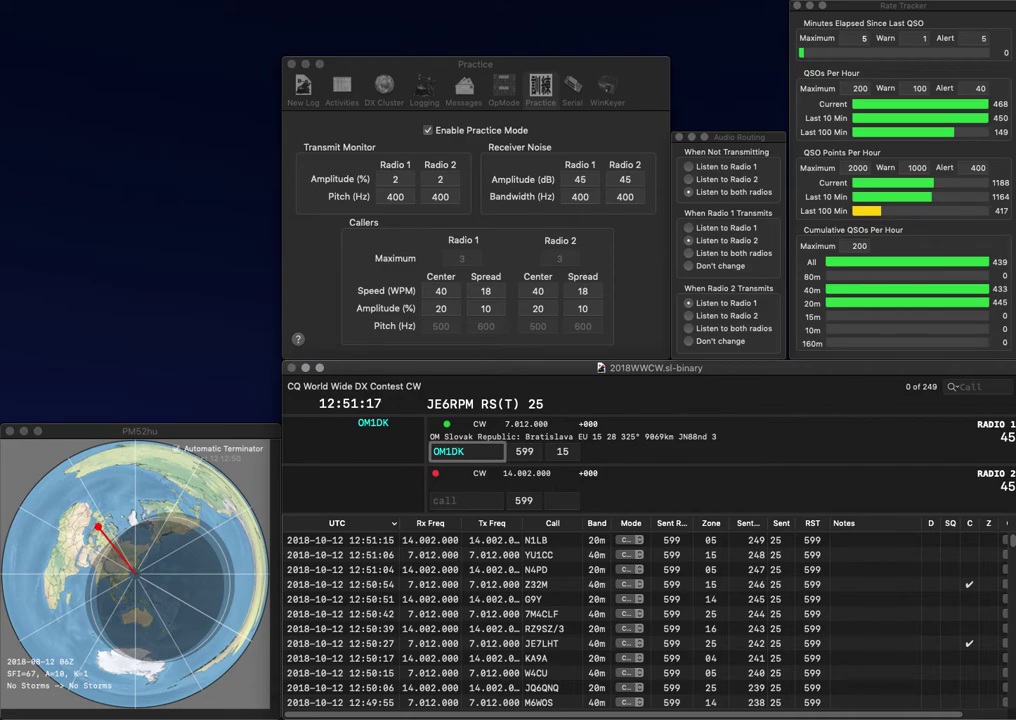
{"action": "key", "text": "Return"}
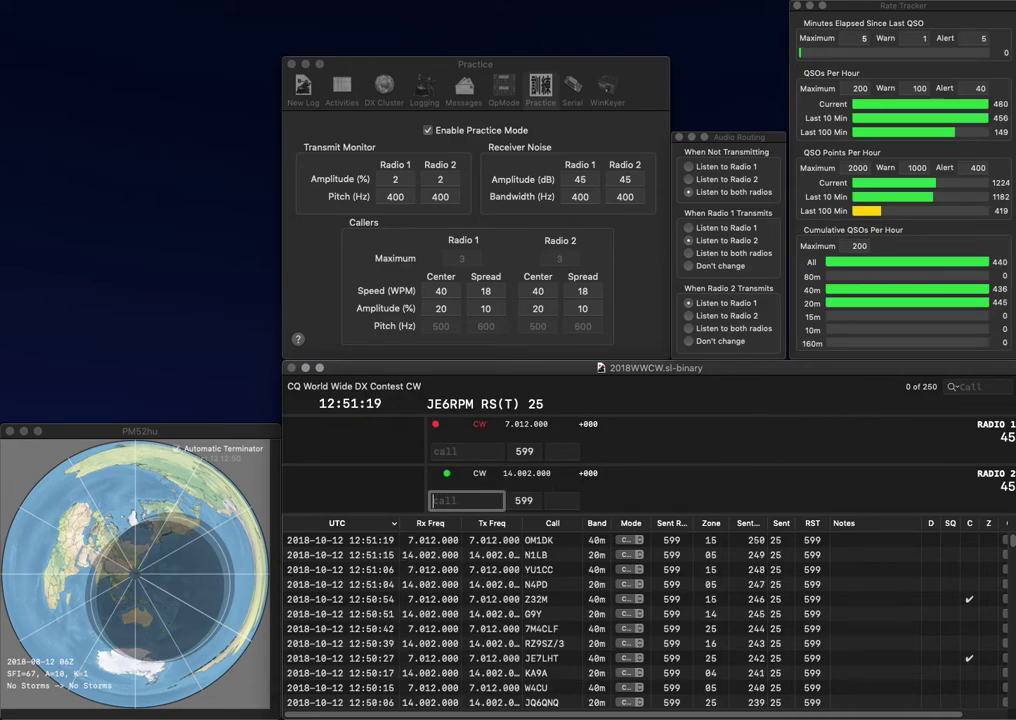
{"action": "type", "text": "J28AA"}
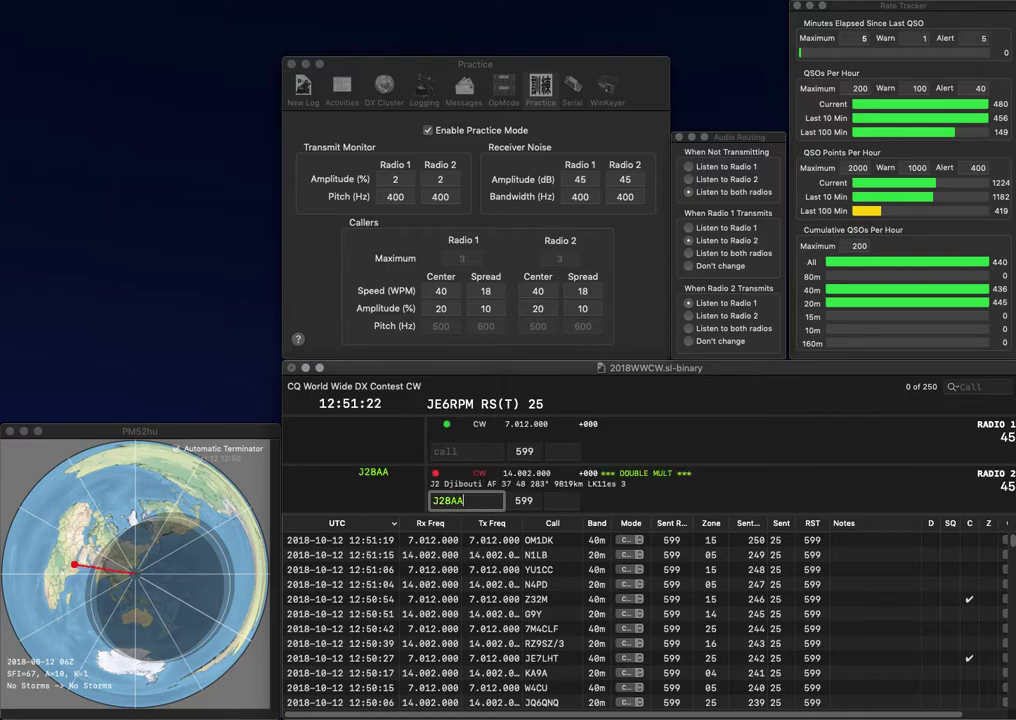
{"action": "key", "text": "Return"}
{"action": "type", "text": "IZ8F"}
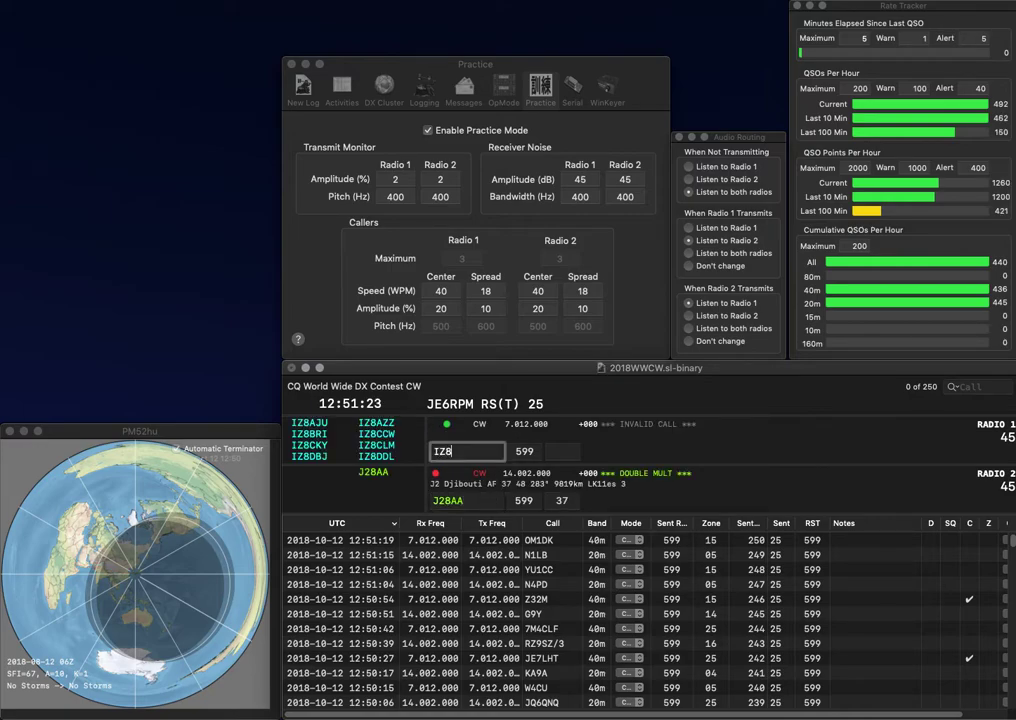
{"action": "key", "text": "BackSpace"}
{"action": "type", "text": "SXB"}
{"action": "key", "text": "Left"}
{"action": "key", "text": "Left"}
{"action": "key", "text": "BackSpace"}
{"action": "type", "text": "H"}
{"action": "key", "text": "Return"}
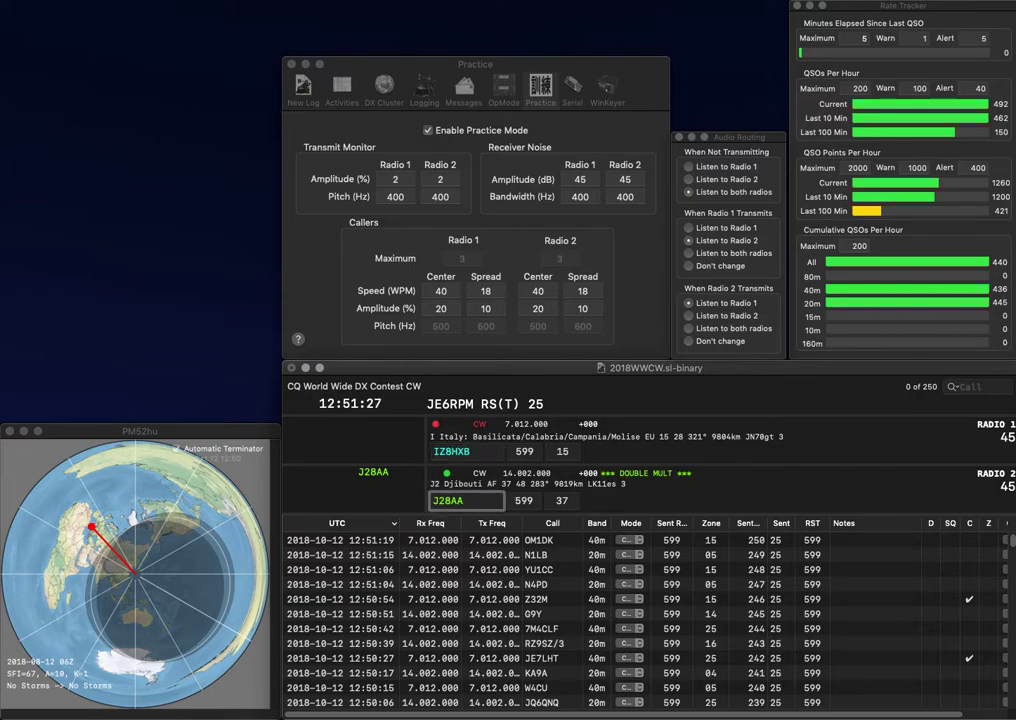
{"action": "key", "text": "Return"}
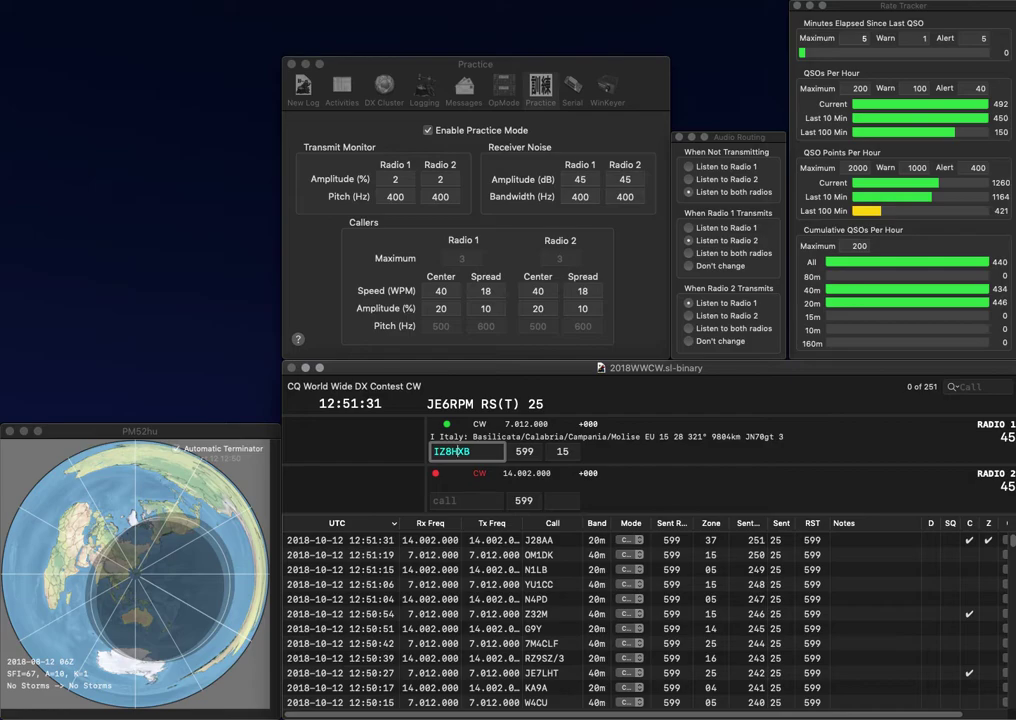
{"action": "key", "text": "Left"}
{"action": "key", "text": "Left"}
{"action": "key", "text": "BackSpace"}
{"action": "type", "text": "V"}
{"action": "key", "text": "Right"}
{"action": "key", "text": "Right"}
{"action": "key", "text": "BackSpace"}
{"action": "type", "text": "G"}
{"action": "type", "text": "Z"}
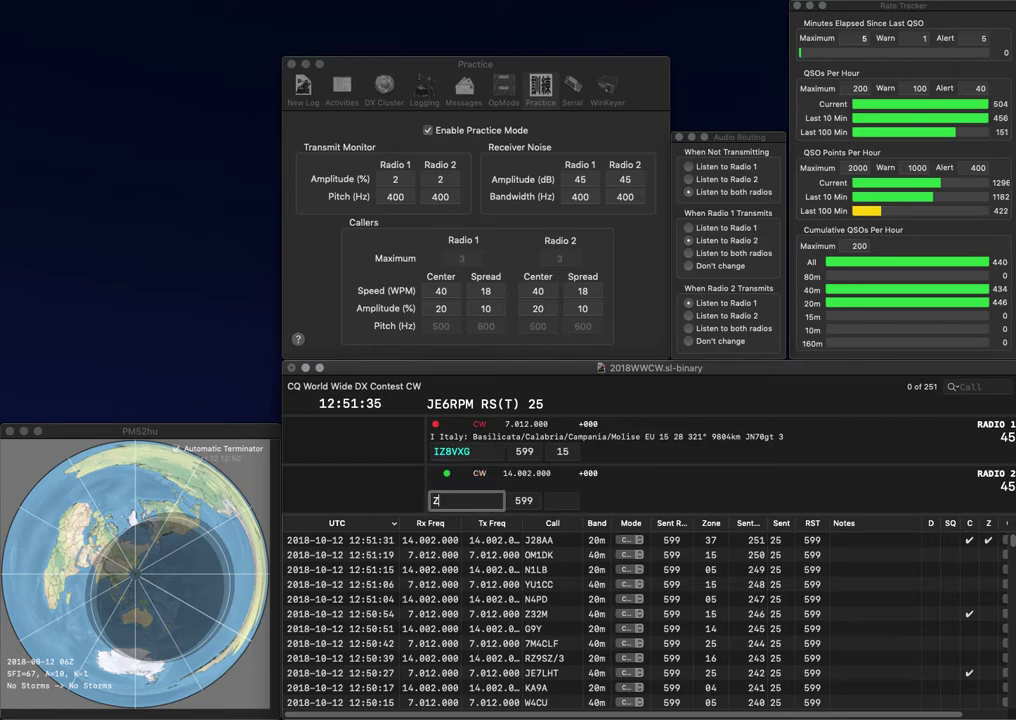
- Correct the Radio 1 call to IZ8HXG and send the corrected call to the station
{"action": "key", "text": "Delete"}
{"action": "type", "text": "U"}
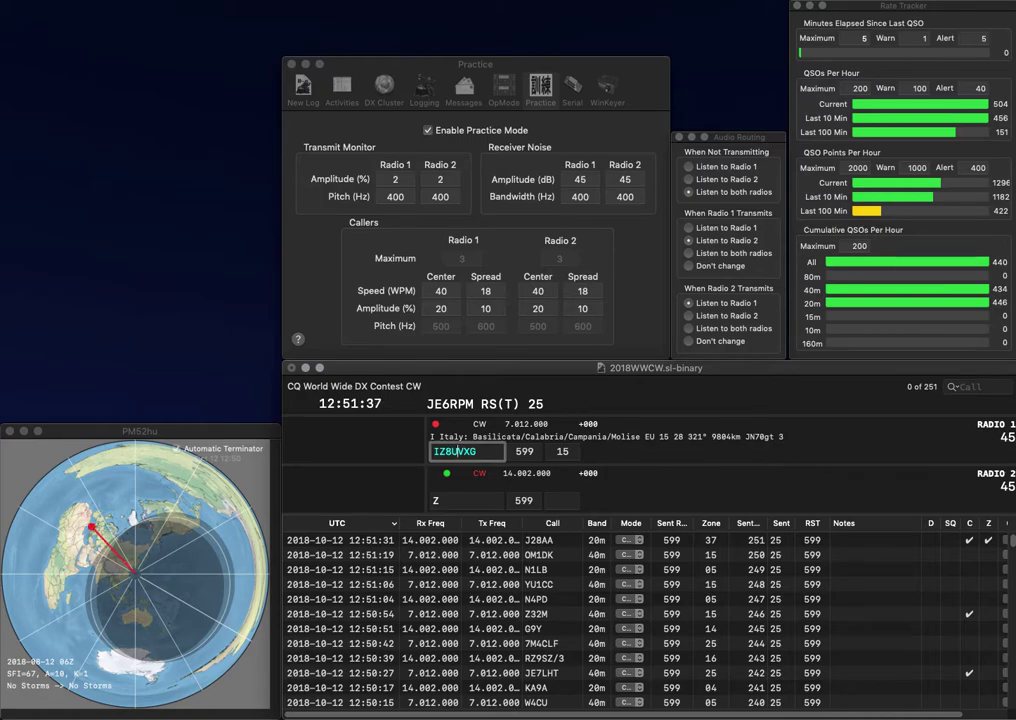
{"action": "key", "text": "BackSpace"}
{"action": "type", "text": "H"}
{"action": "key", "text": "Return"}
{"action": "key", "text": "Down"}
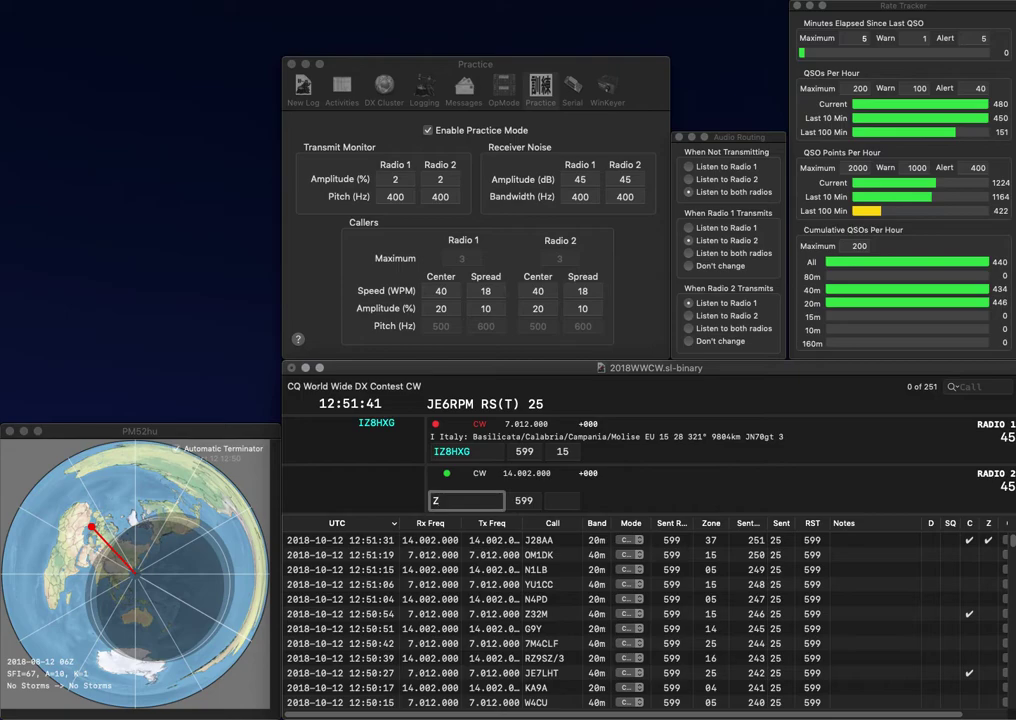
{"action": "type", "text": "NQ"}
{"action": "key", "text": "Return"}
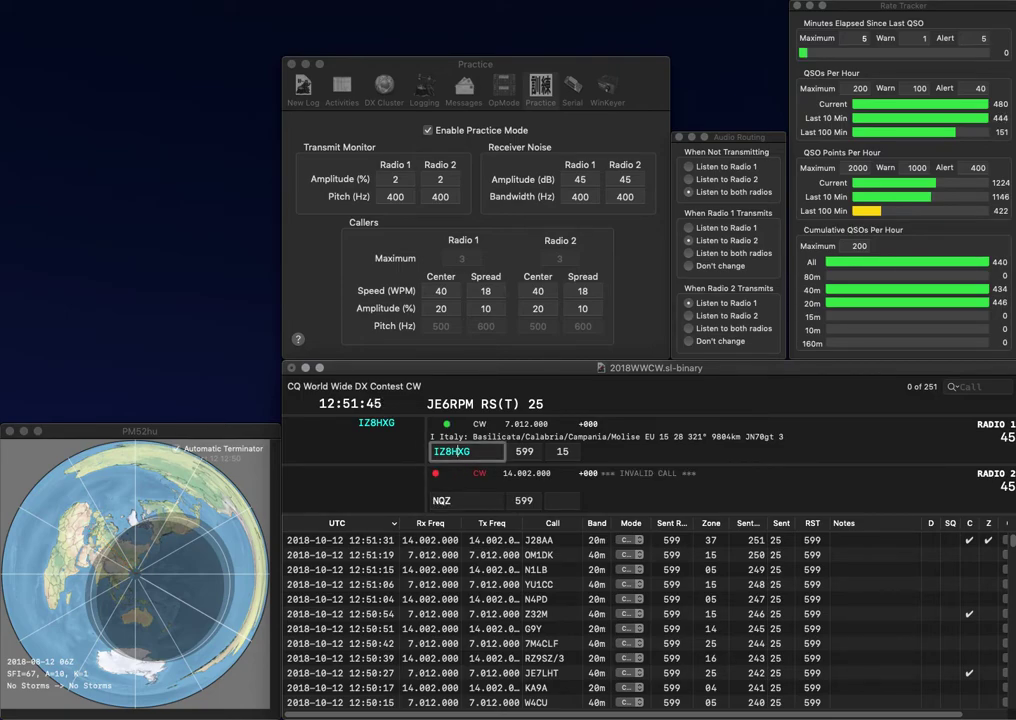
{"action": "key", "text": "Return"}
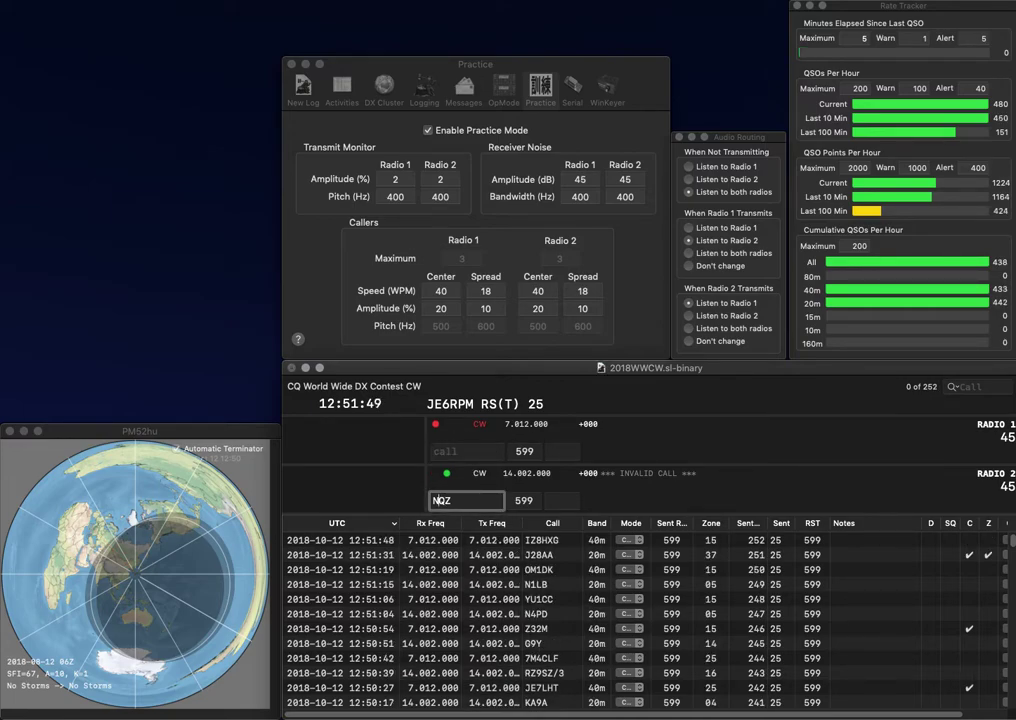
{"action": "type", "text": "Q"}
{"action": "type", "text": "7"}
{"action": "key", "text": "Return"}
{"action": "type", "text": "C"}
{"action": "key", "text": "Return"}
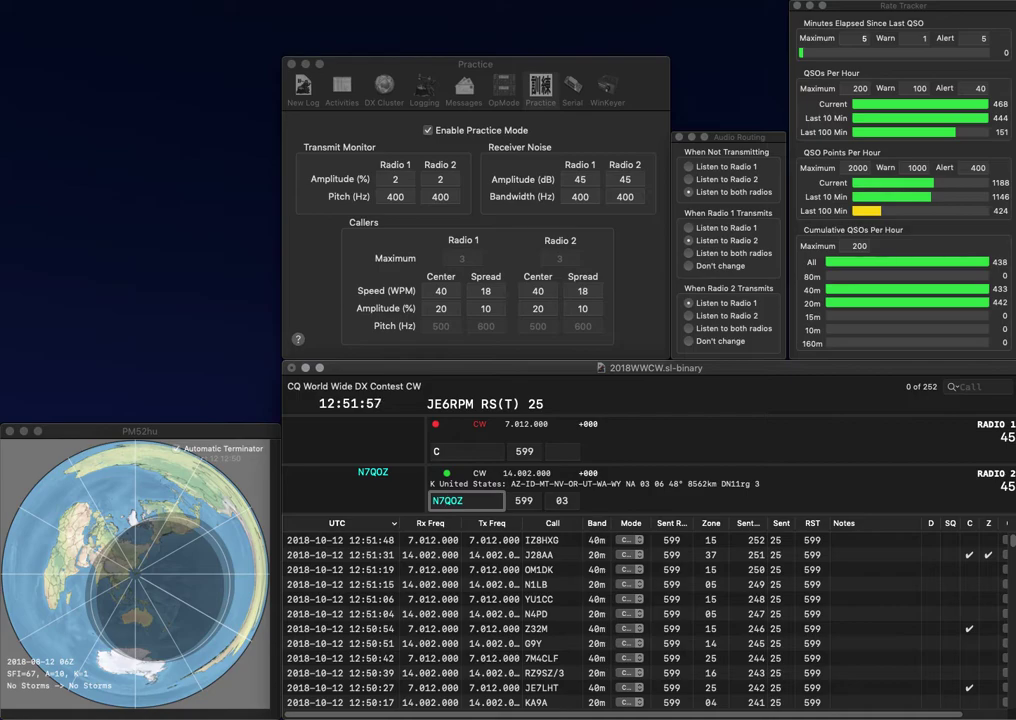
{"action": "key", "text": "Return"}
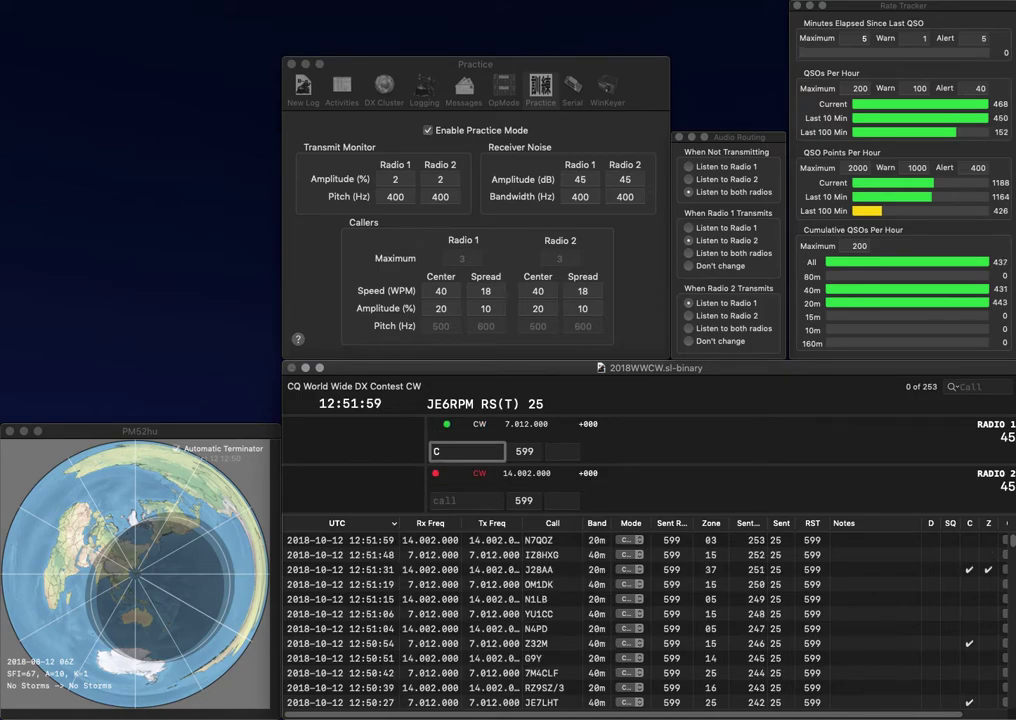
{"action": "type", "text": "1UE"}
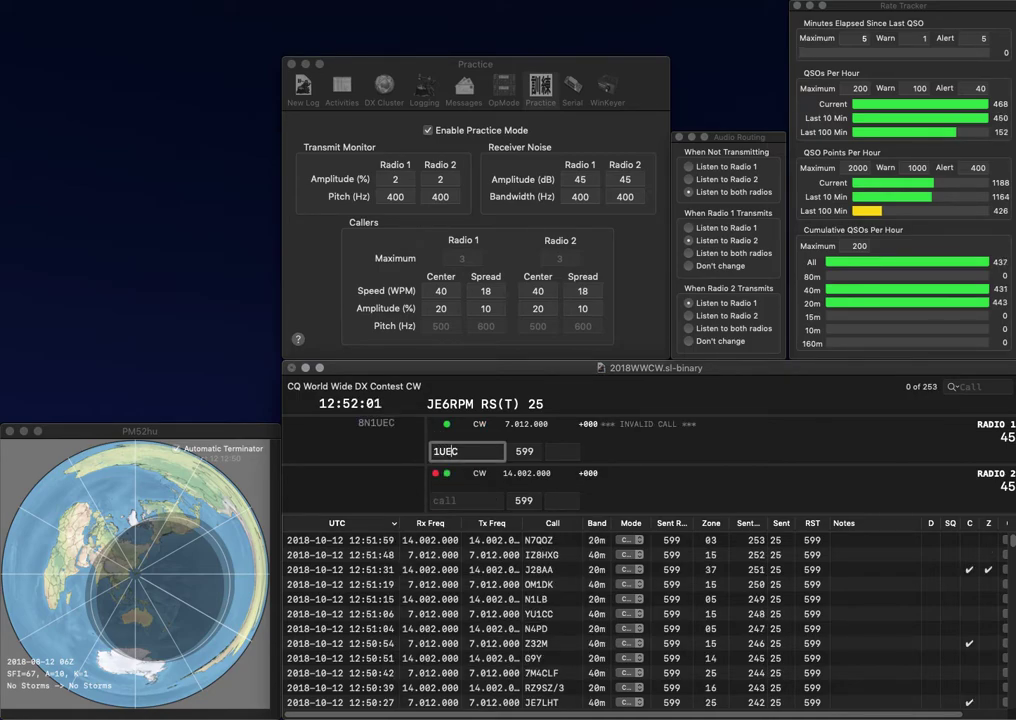
{"action": "type", "text": "8N"}
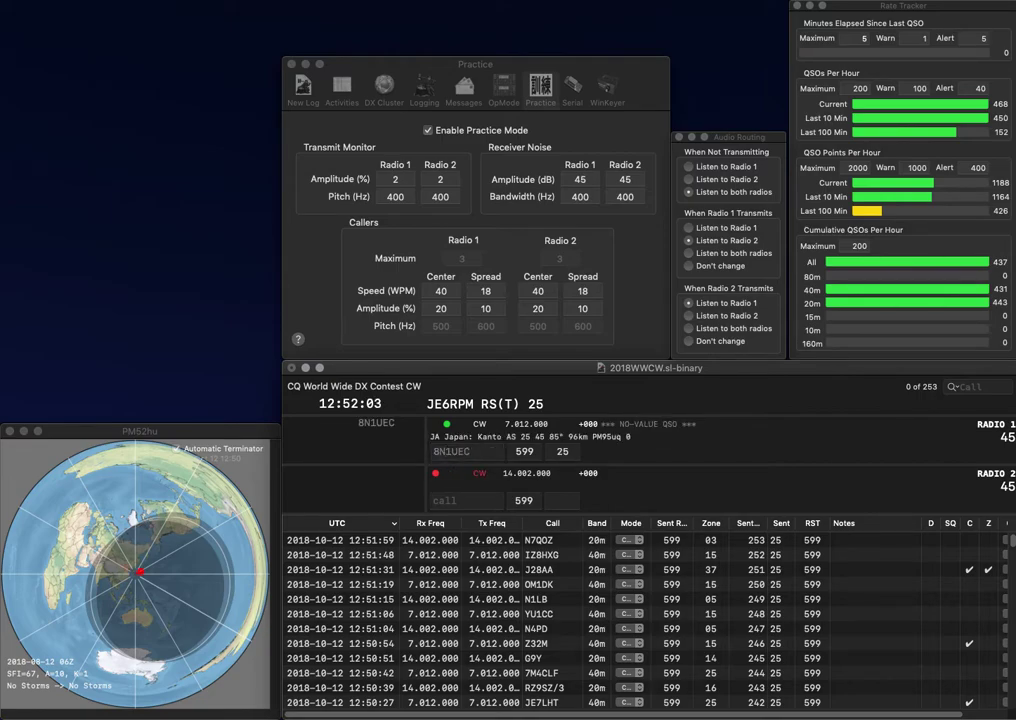
{"action": "key", "text": "Return"}
{"action": "type", "text": "N8OL"}
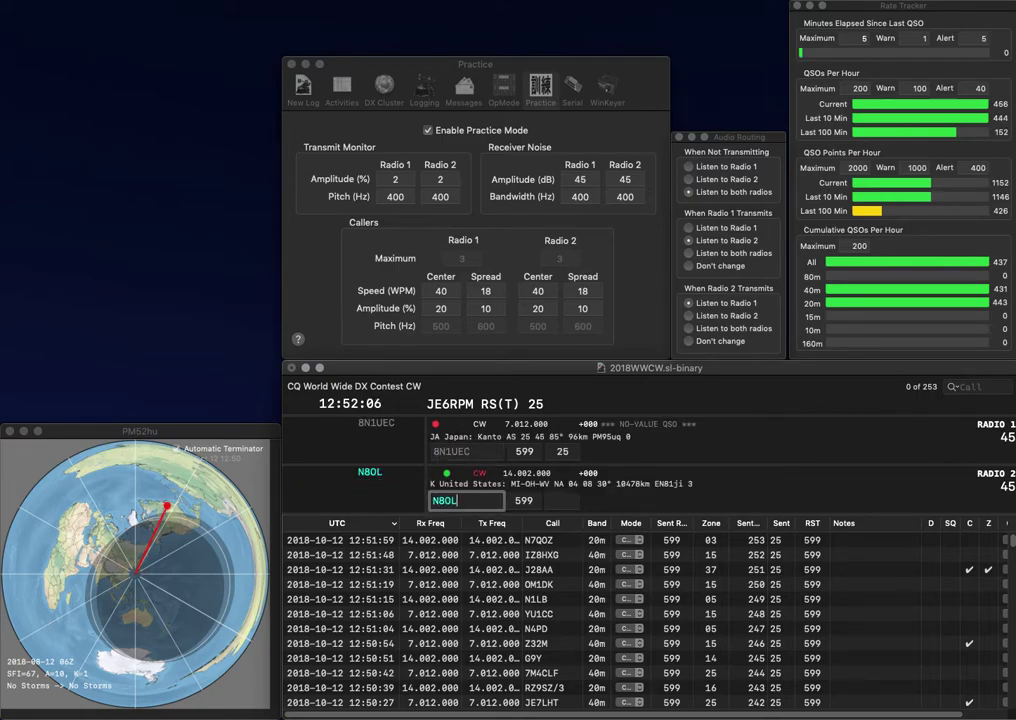
{"action": "key", "text": "Return"}
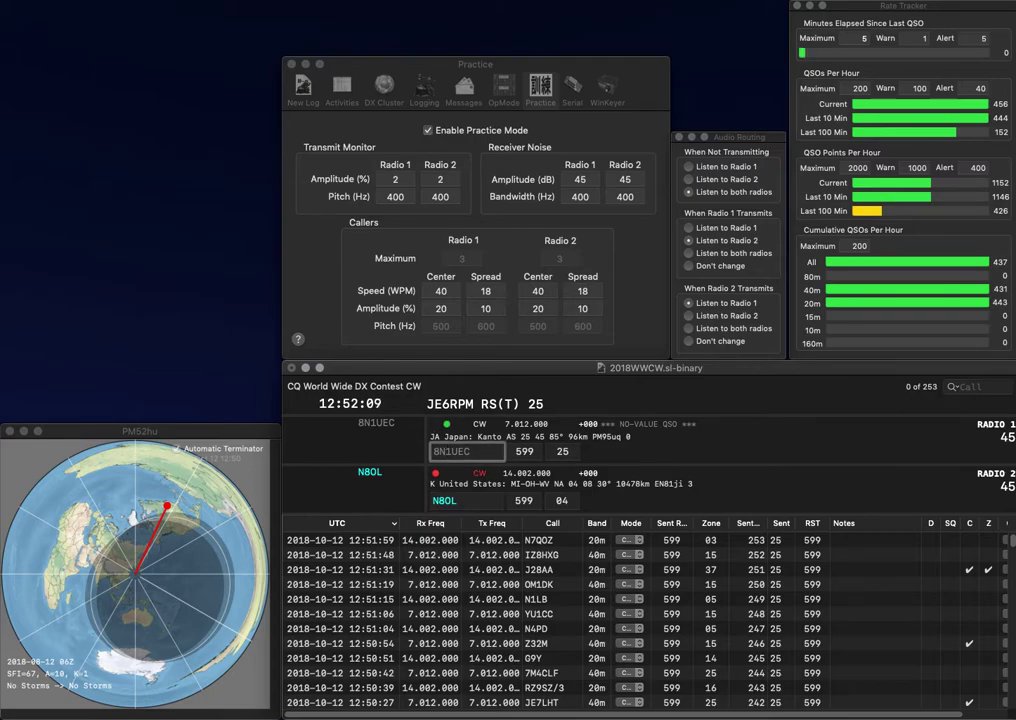
{"action": "key", "text": "Return"}
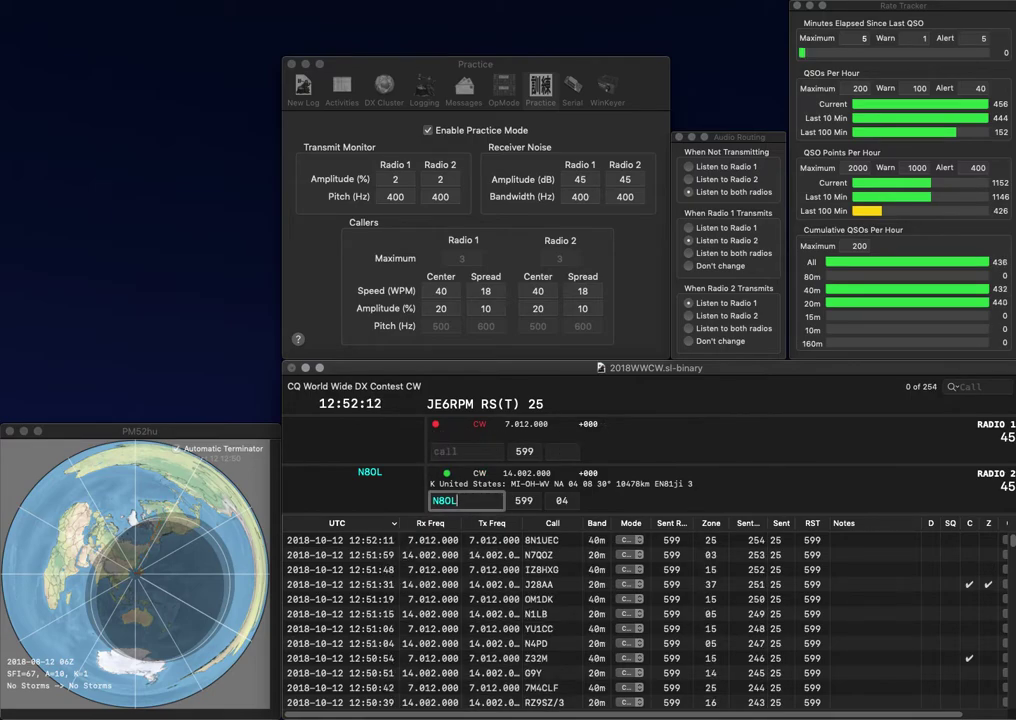
{"action": "key", "text": "Return"}
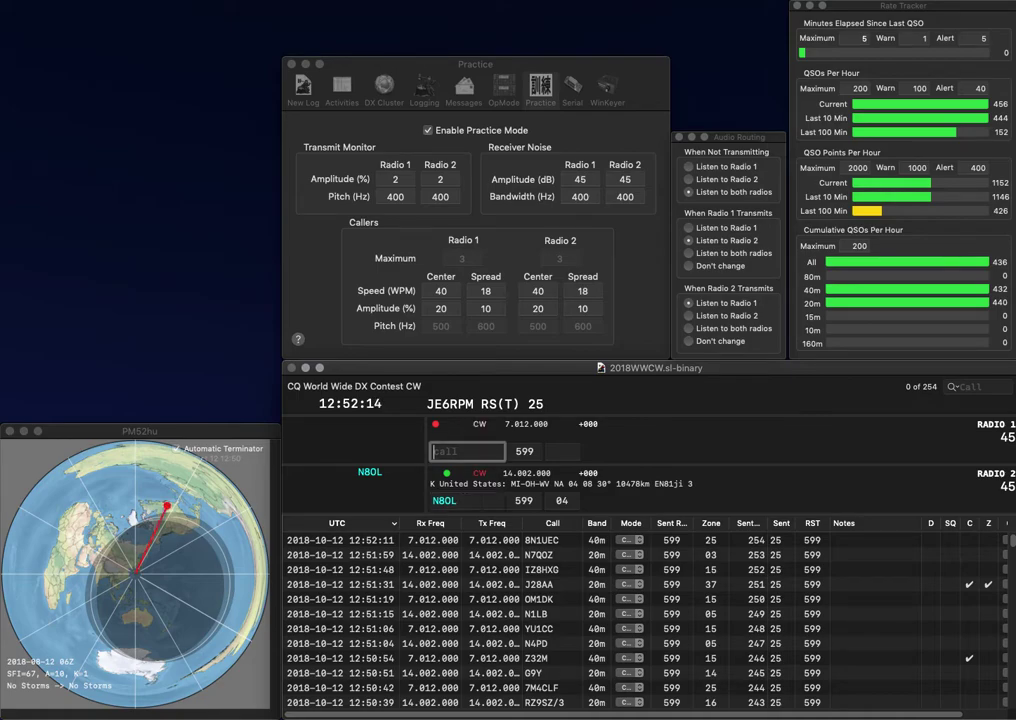
{"action": "type", "text": "DL5OAB"}
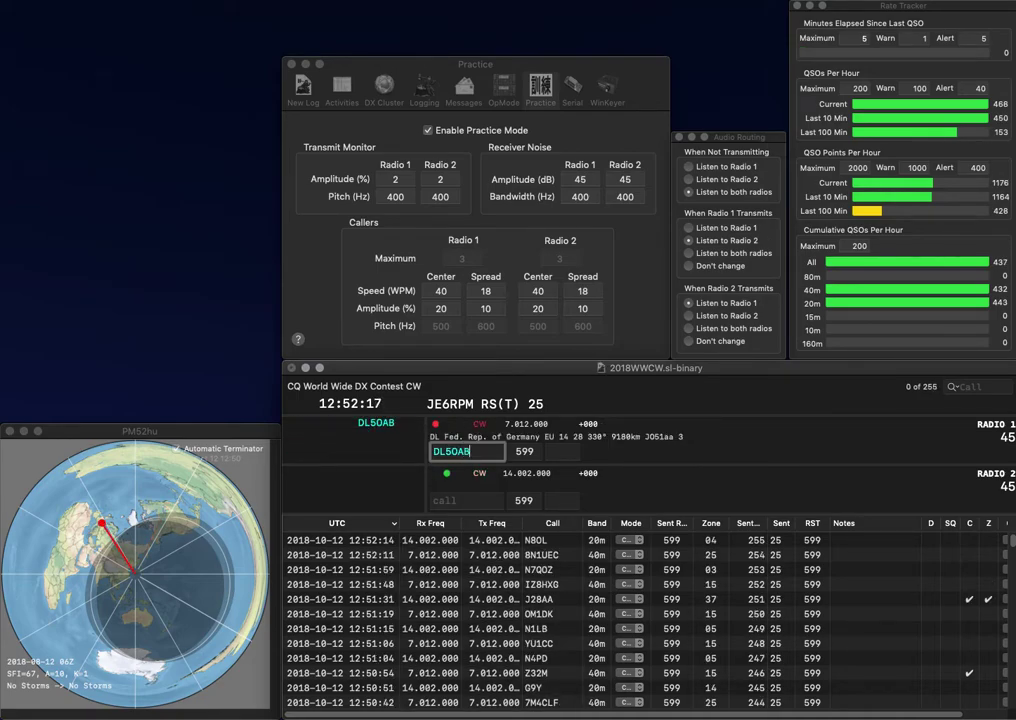
{"action": "key", "text": "Return"}
{"action": "type", "text": "IT9YVO"}
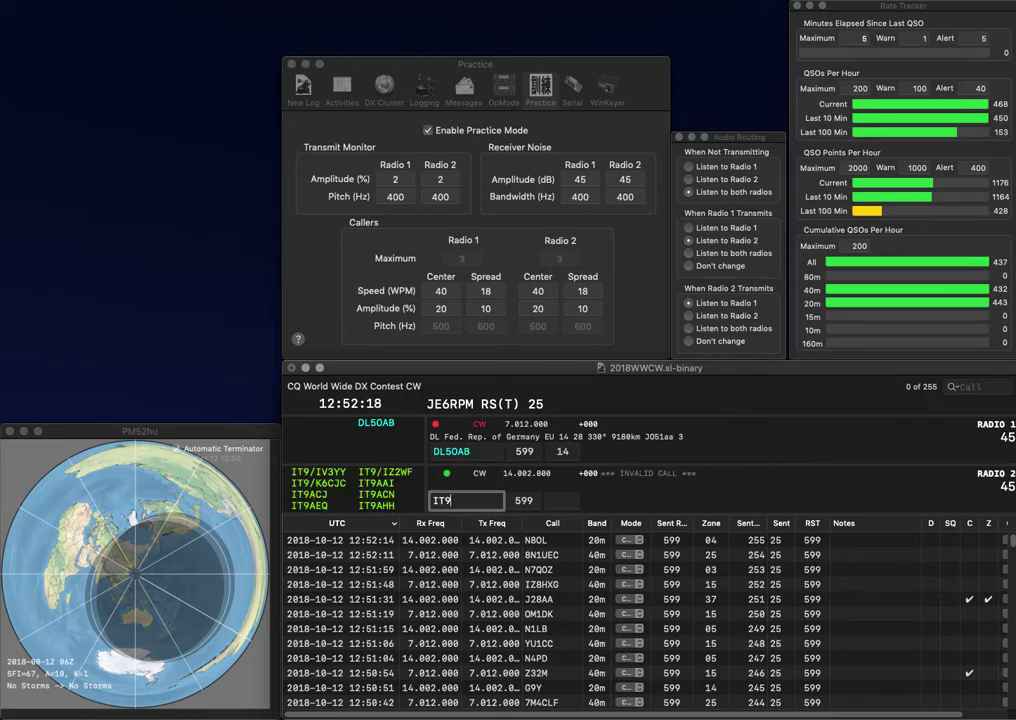
{"action": "key", "text": "Return"}
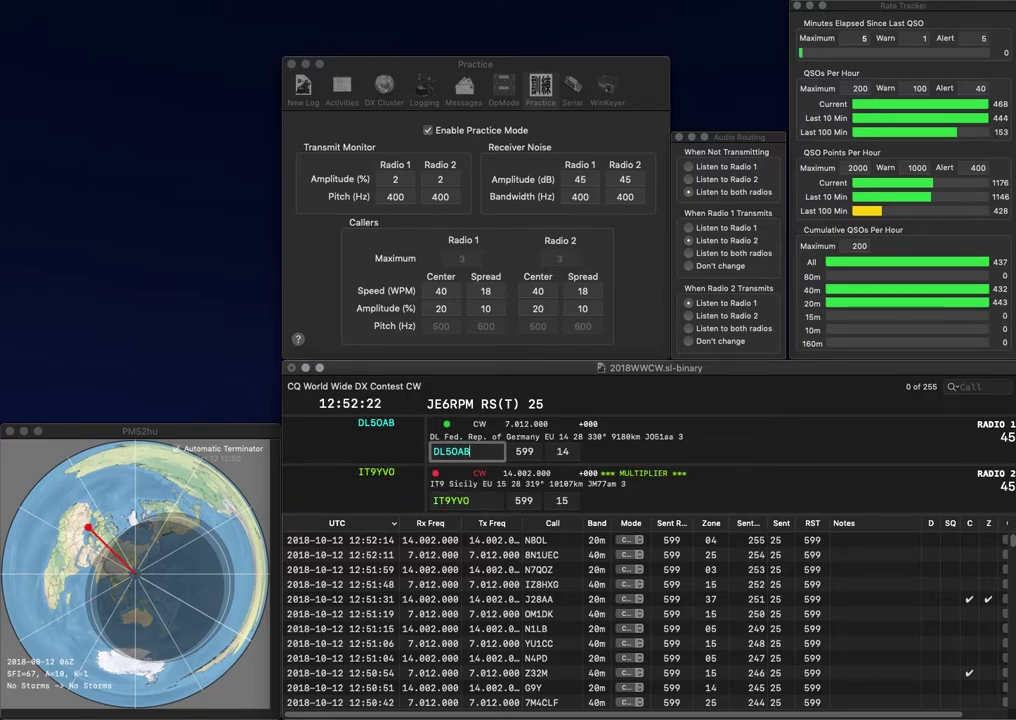
{"action": "key", "text": "Return"}
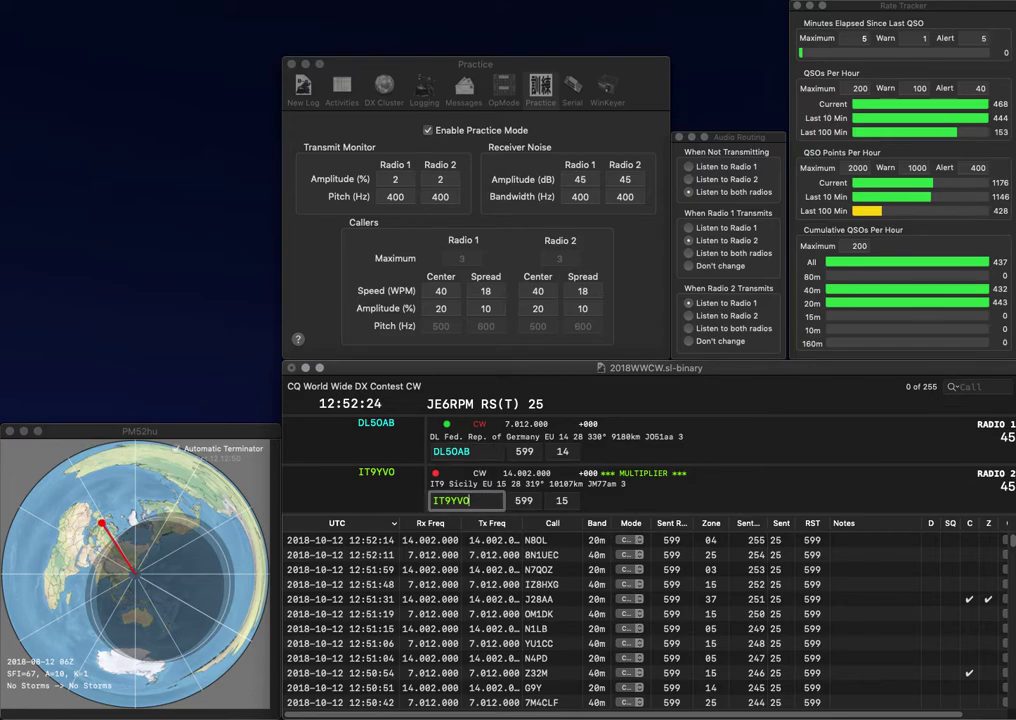
{"action": "key", "text": "Return"}
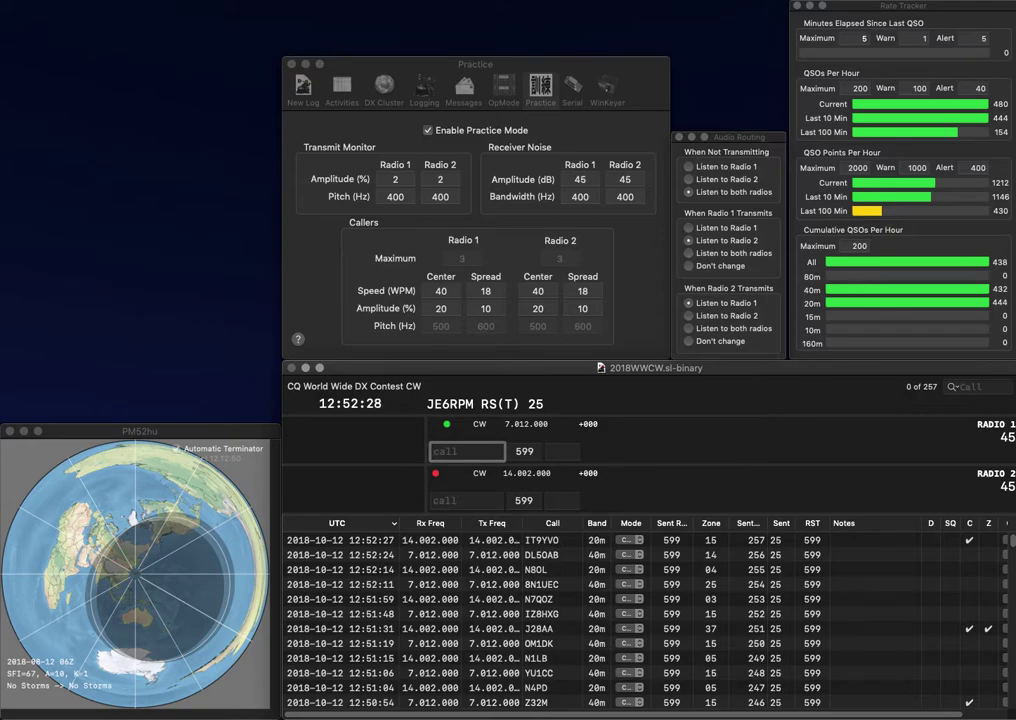
- Answer the callers with R2HRF on Radio 1 and the partial call 4HL on Radio 2
{"action": "type", "text": "R2HRF"}
{"action": "key", "text": "Return"}
{"action": "type", "text": "4HL"}
{"action": "key", "text": "Return"}
- Correct the Radio 1 call to R25RFF and send the corrected call to the station
{"action": "key", "text": "Left"}
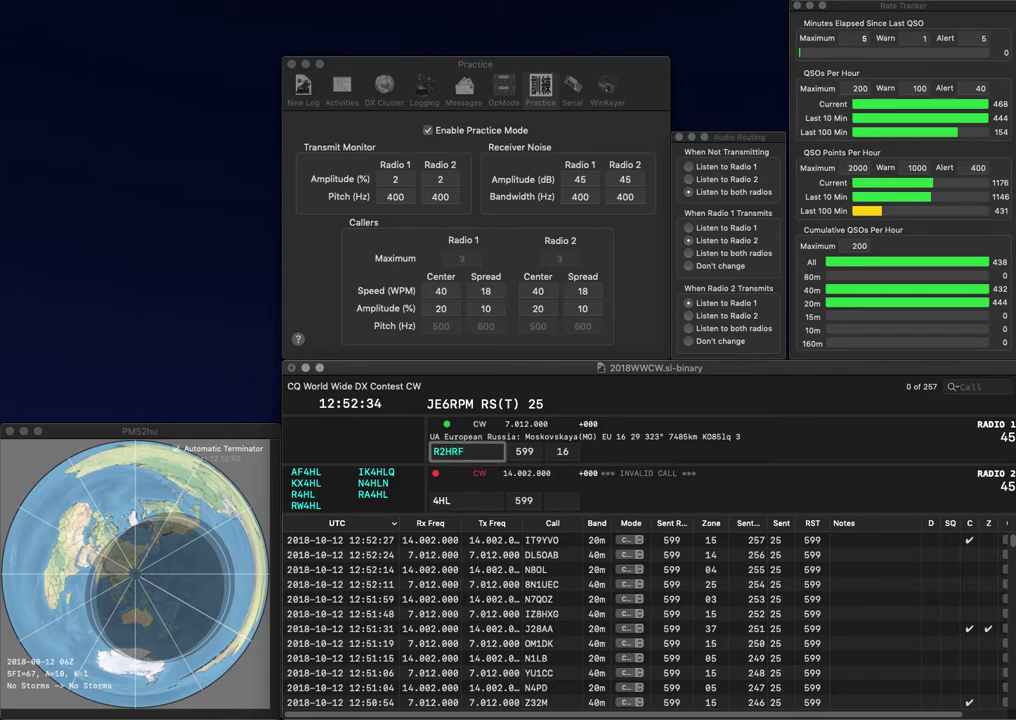
{"action": "type", "text": "5R"}
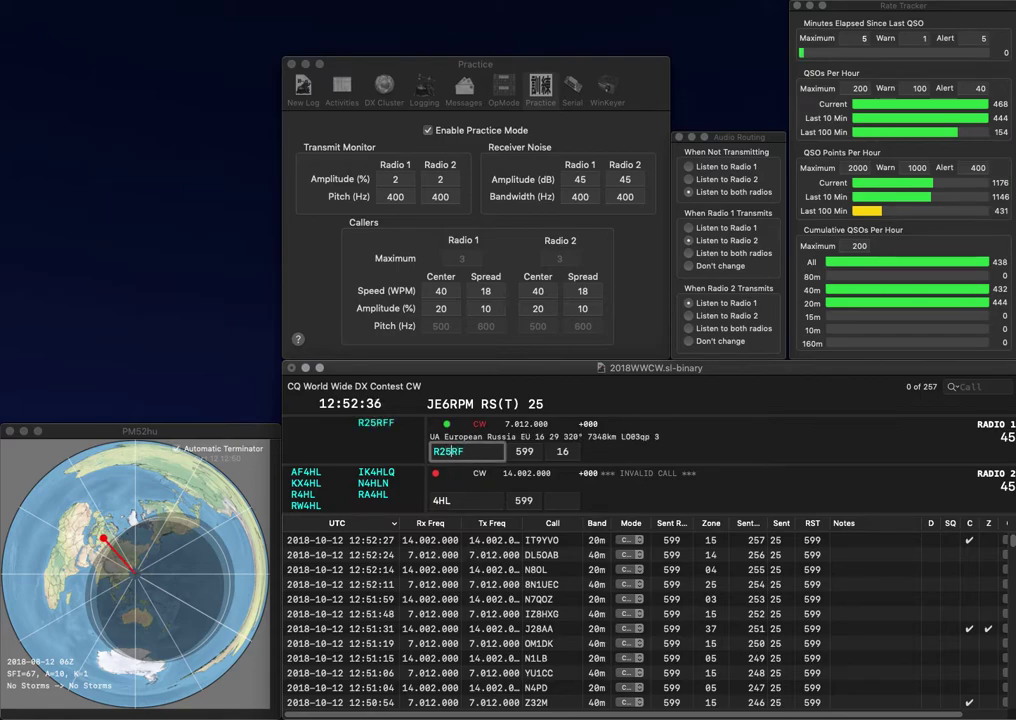
{"action": "type", "text": "F"}
{"action": "key", "text": "Return"}
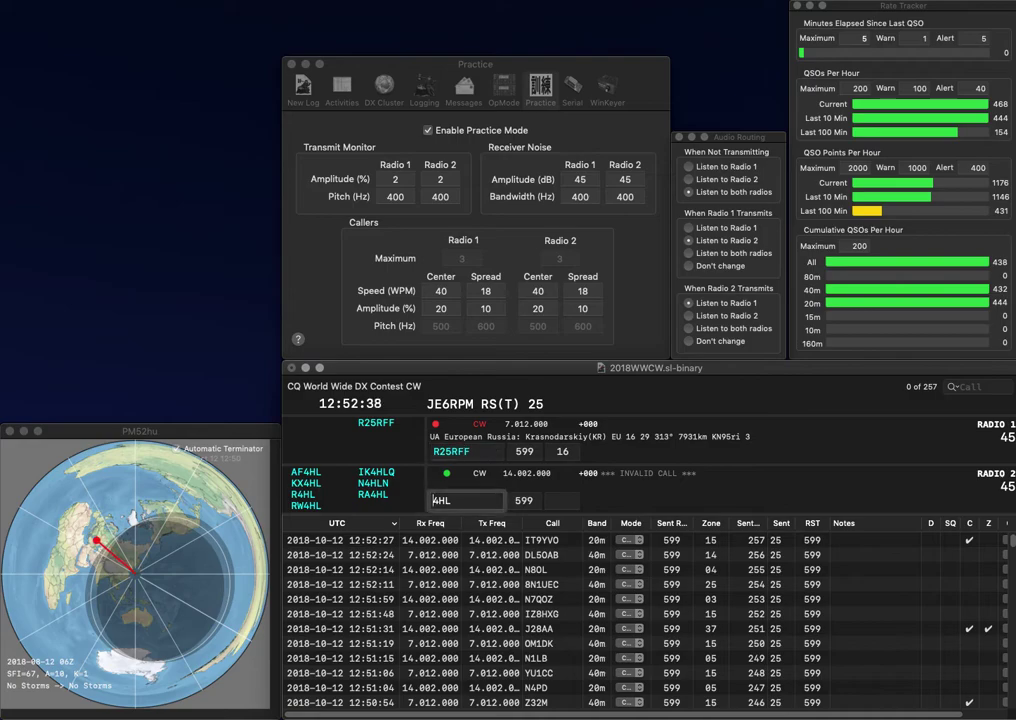
{"action": "type", "text": "R"}
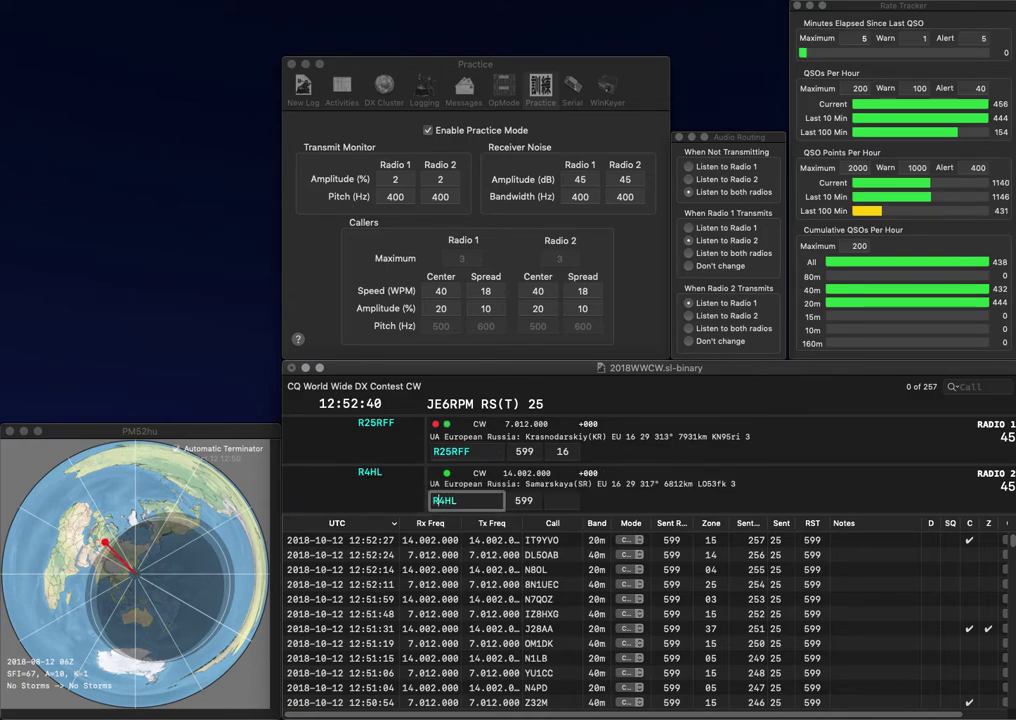
{"action": "key", "text": "Return"}
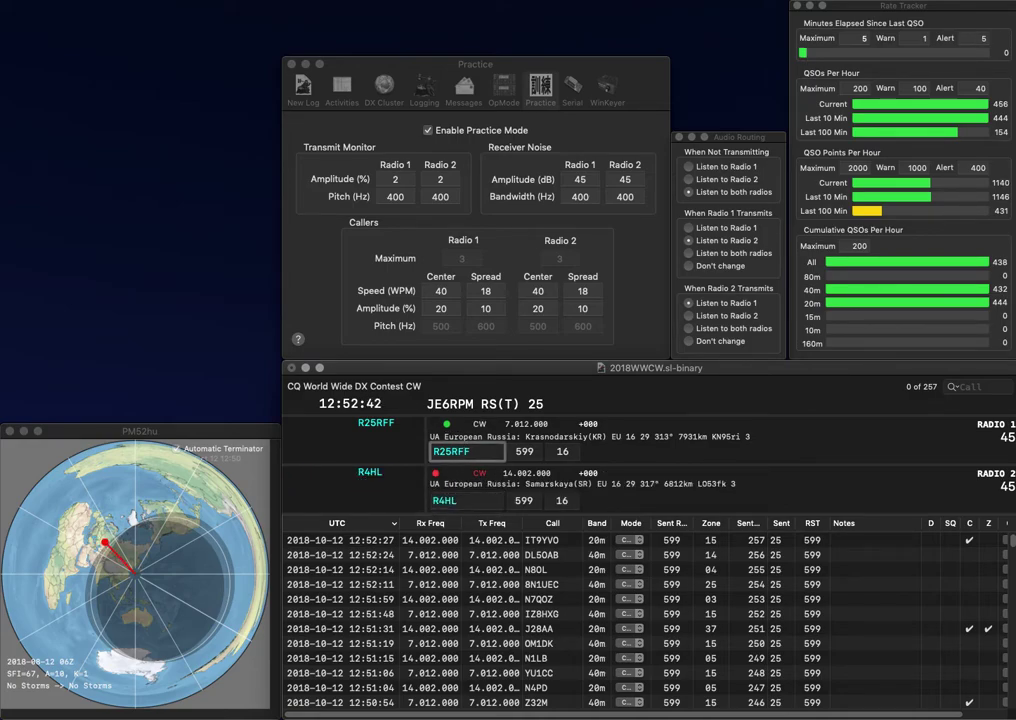
{"action": "key", "text": "Return"}
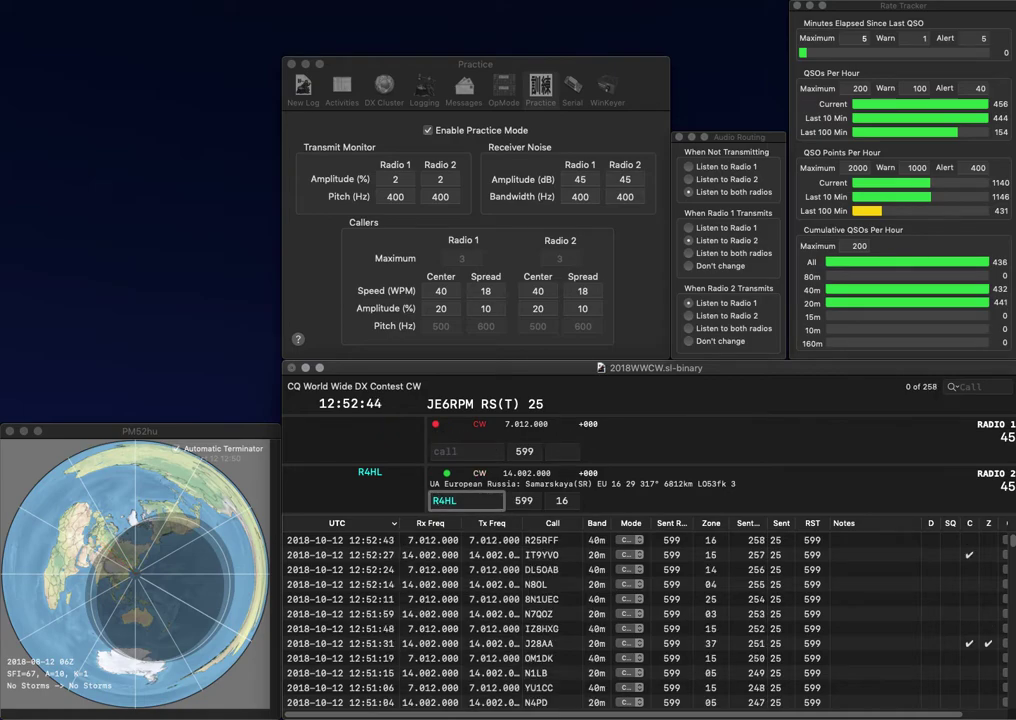
- Correct the Radio 2 call to RA4HL and log the contact, while holding the partial call P on Radio 1
{"action": "type", "text": "A"}
{"action": "key", "text": "Return"}
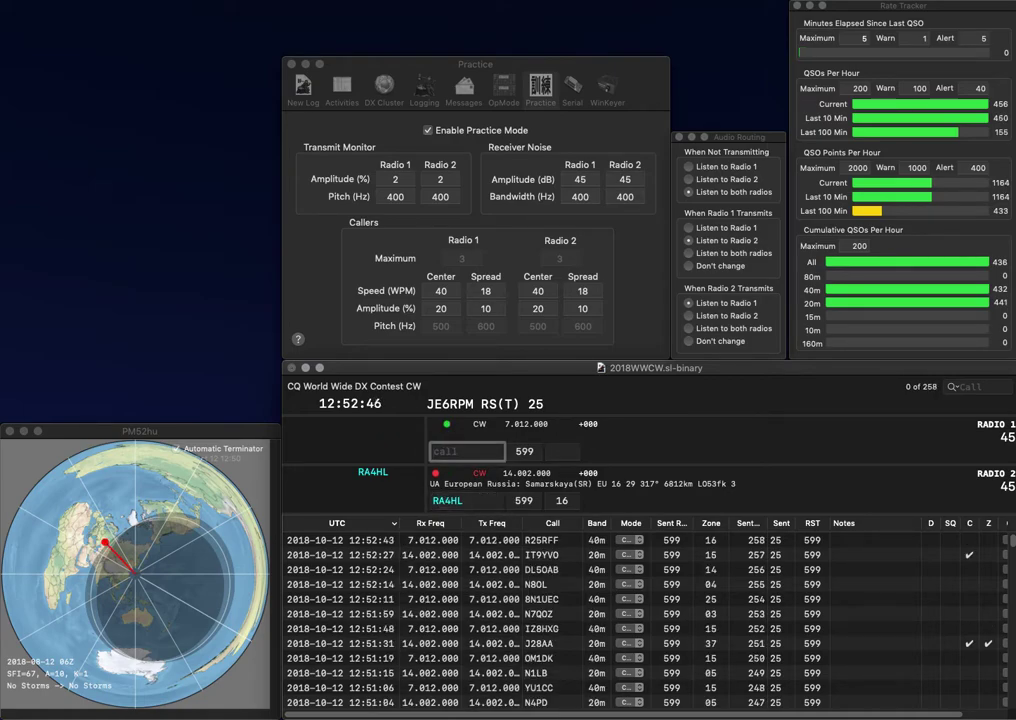
{"action": "type", "text": "P"}
{"action": "key", "text": "Return"}
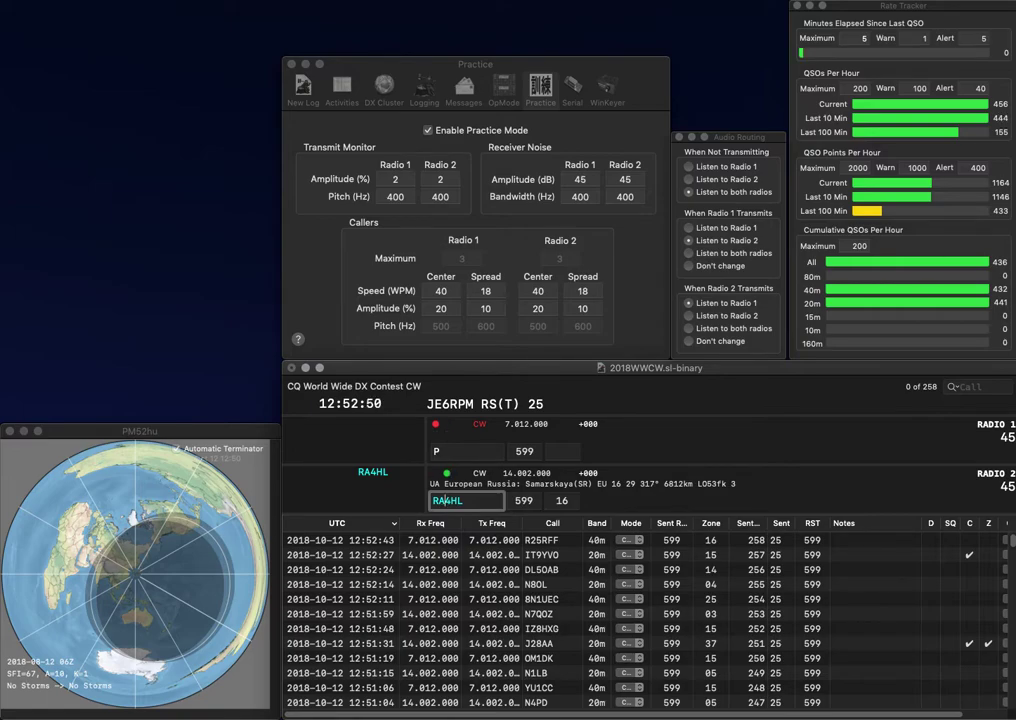
{"action": "key", "text": "Return"}
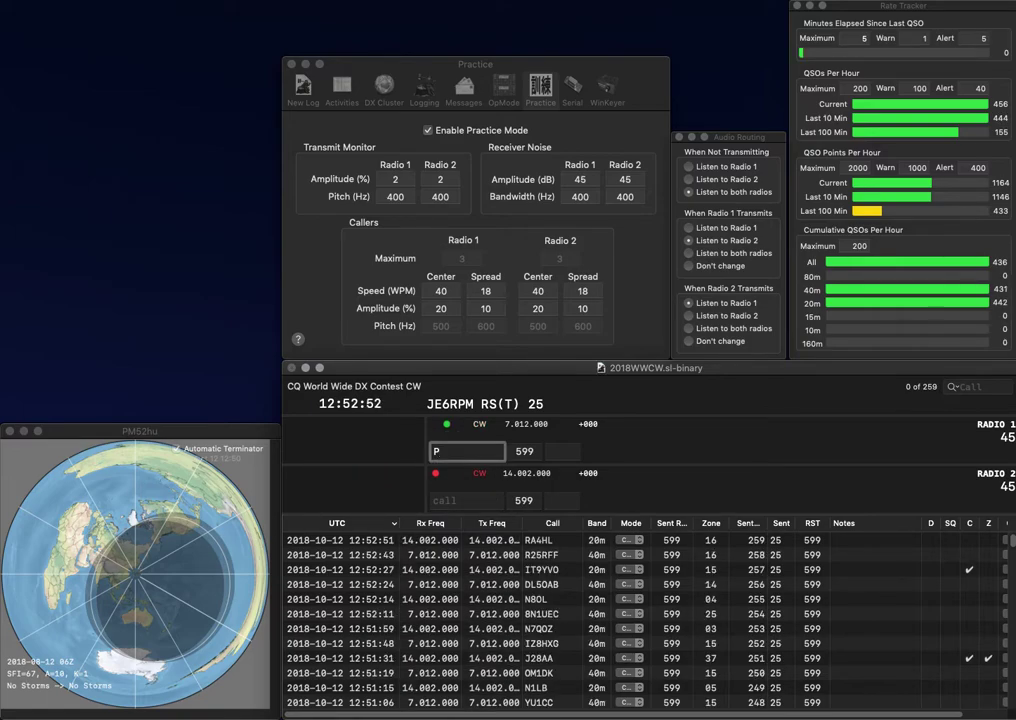
{"action": "type", "text": "P"}
{"action": "type", "text": "EA3"}
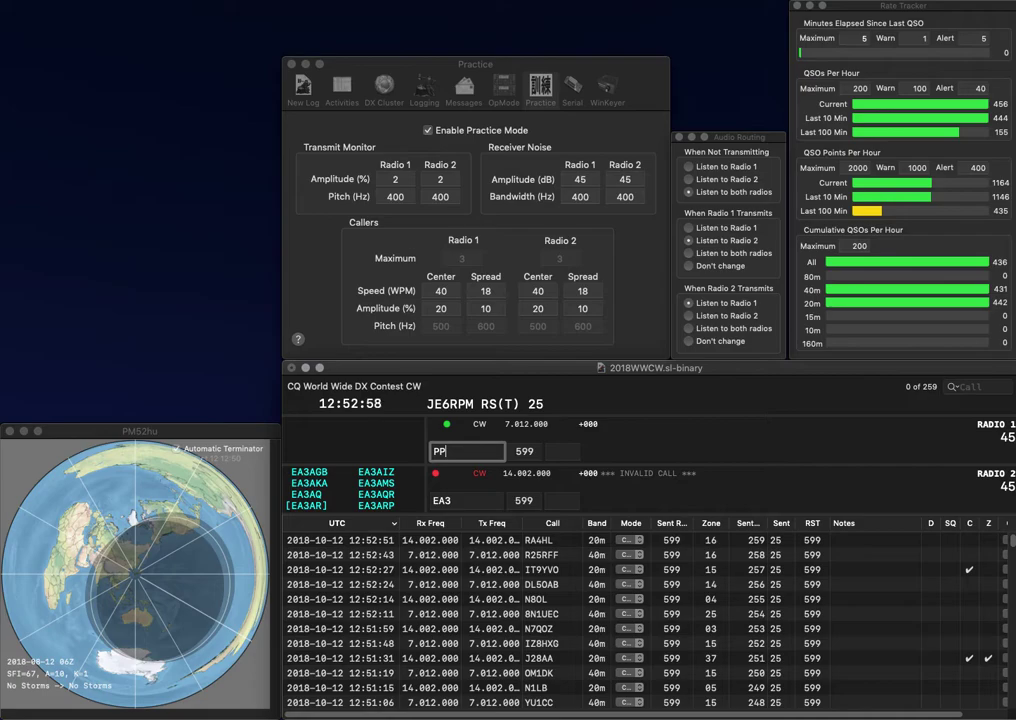
{"action": "type", "text": "7DX"}
{"action": "key", "text": "Return"}
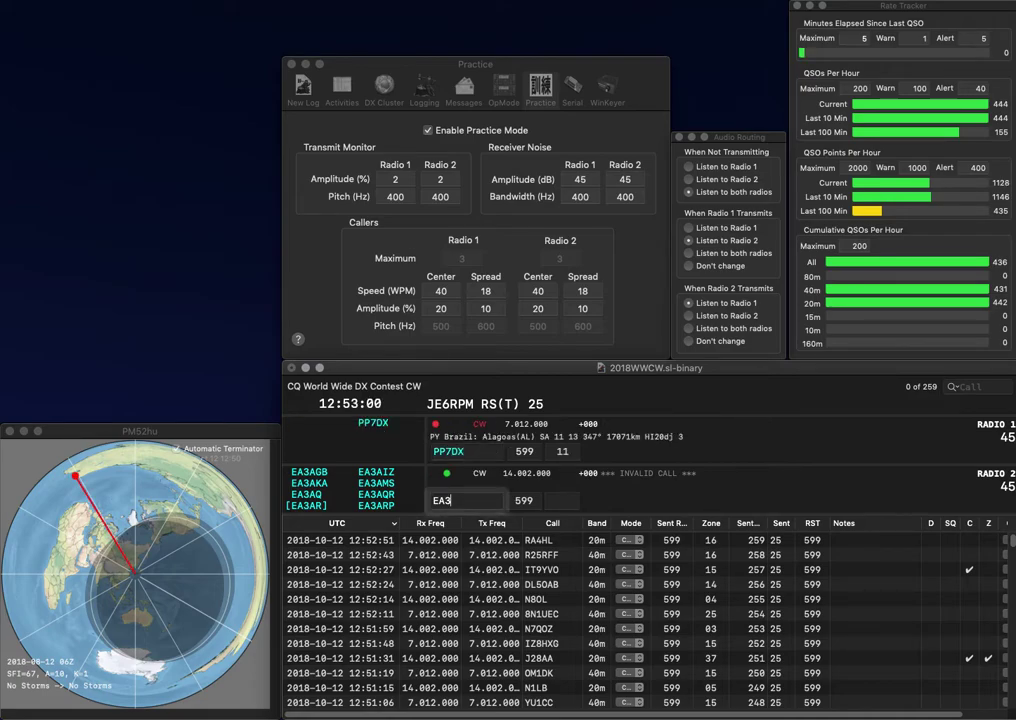
- Complete the Radio 2 call as EA3AYK, and log the PP7DX and EA3AYK contacts
{"action": "type", "text": "EA3"}
{"action": "type", "text": "AYK"}
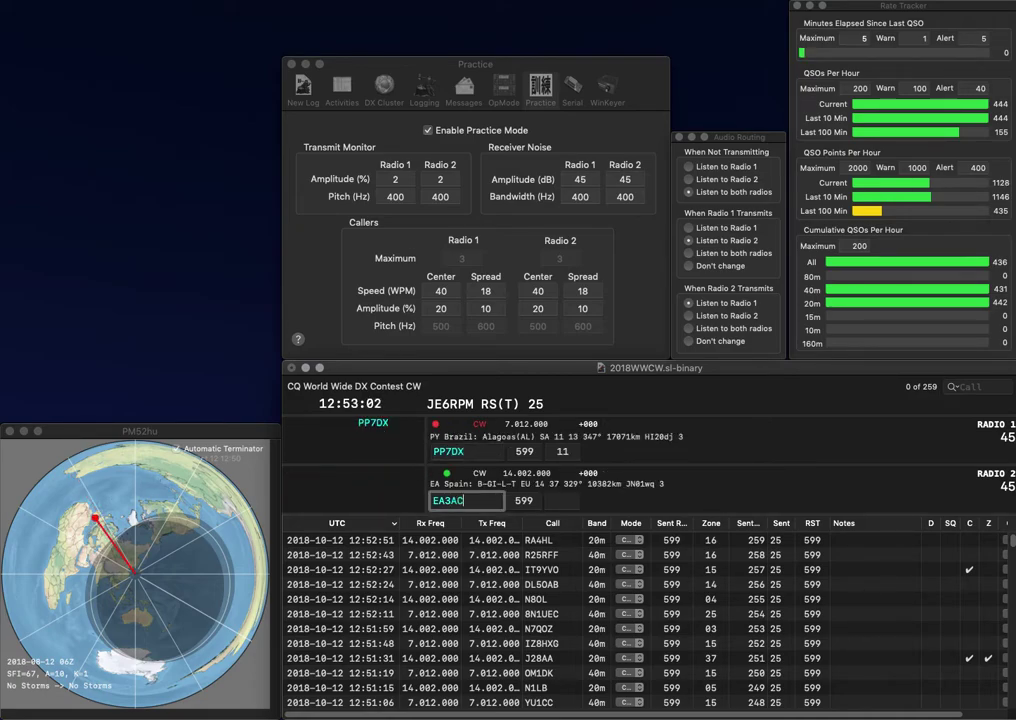
{"action": "key", "text": "Return"}
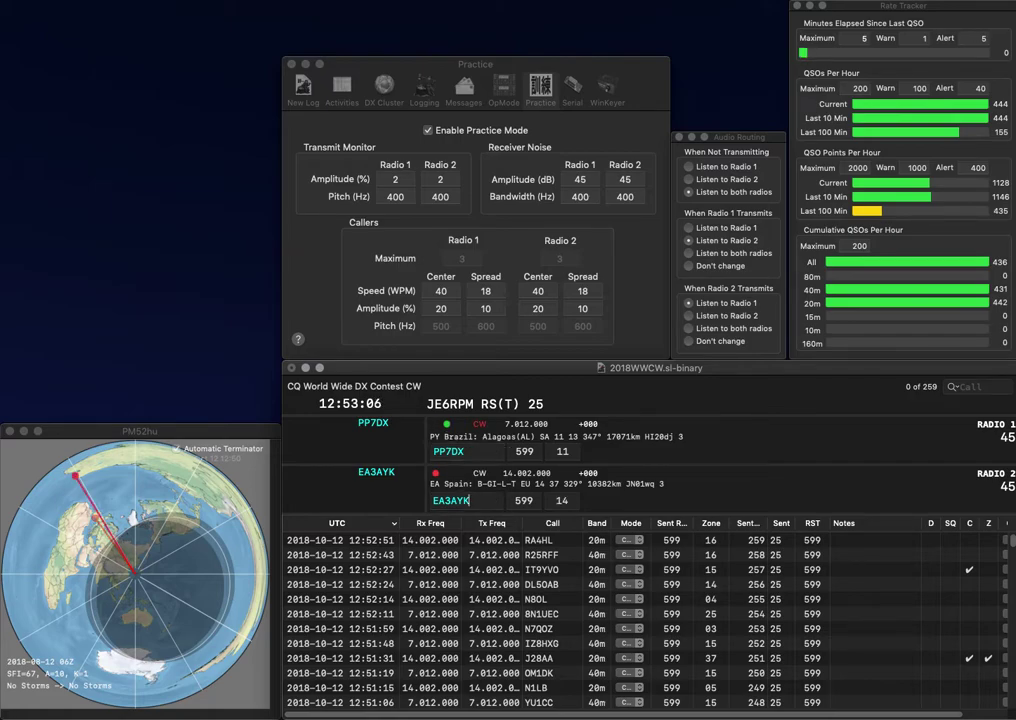
{"action": "key", "text": "Return"}
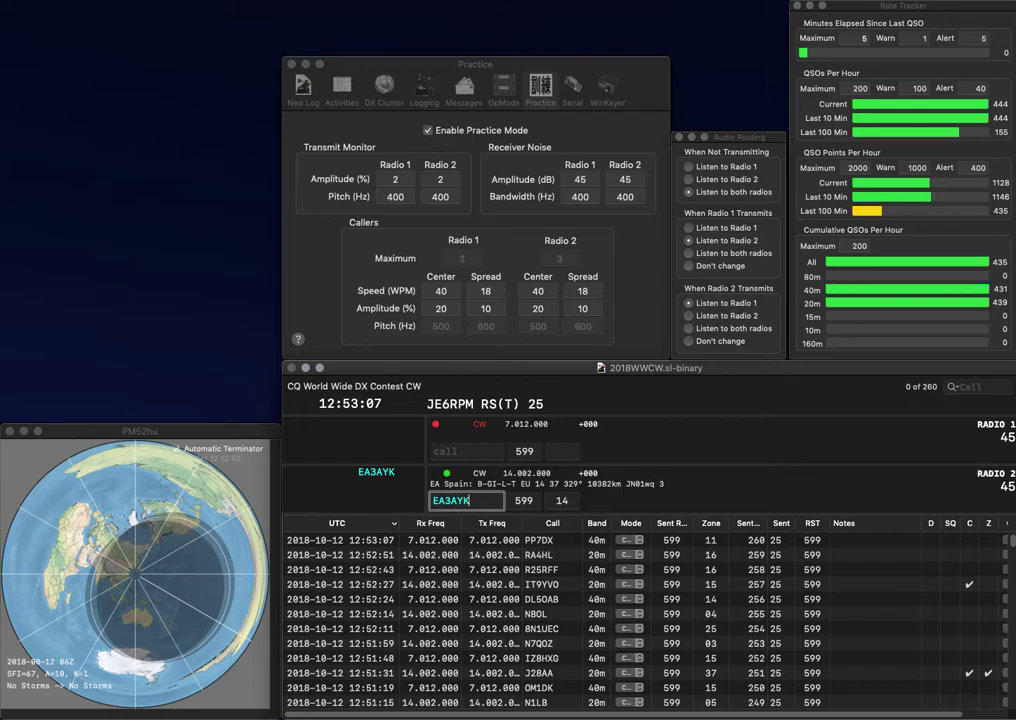
{"action": "key", "text": "Return"}
{"action": "type", "text": "VO1AX"}
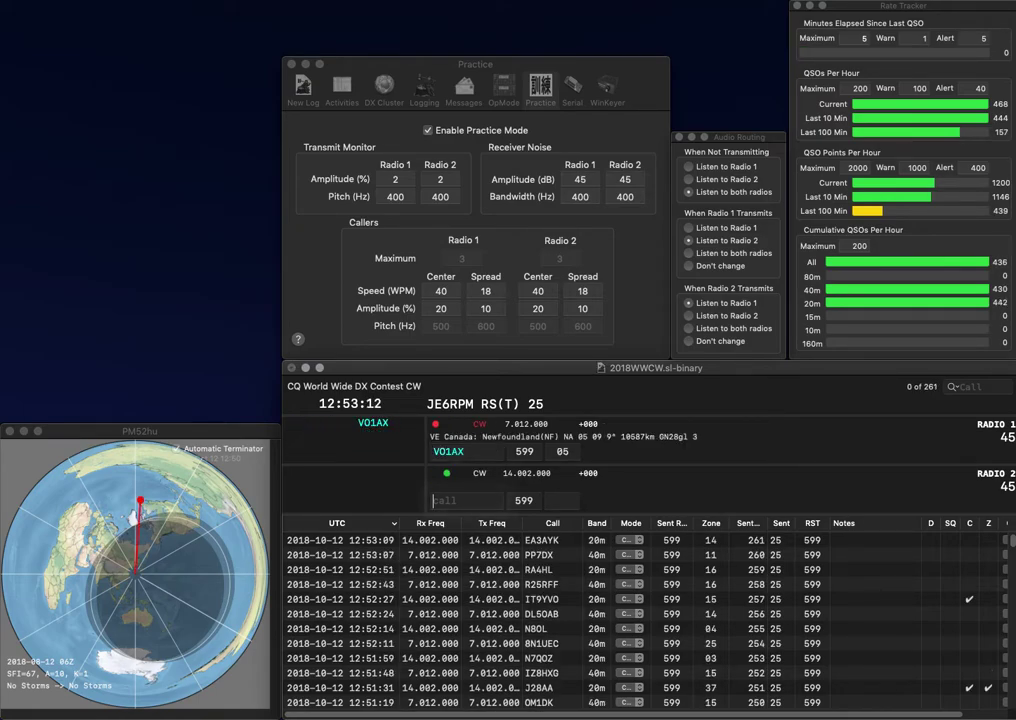
{"action": "key", "text": "Return"}
{"action": "type", "text": "UA4UAR"}
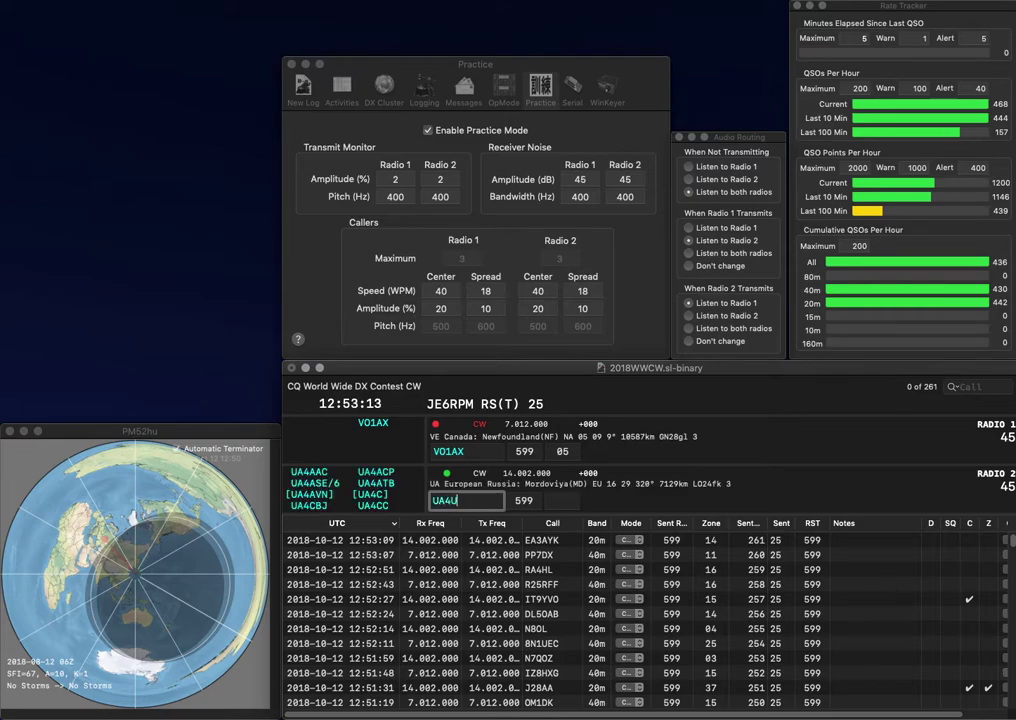
{"action": "key", "text": "Return"}
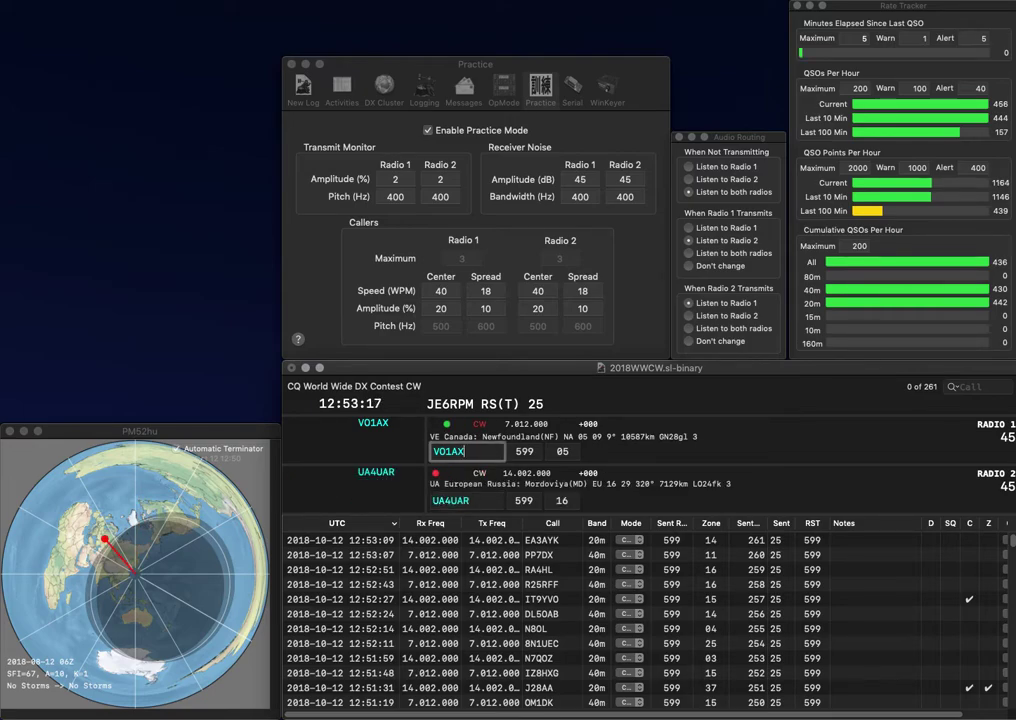
{"action": "key", "text": "Return"}
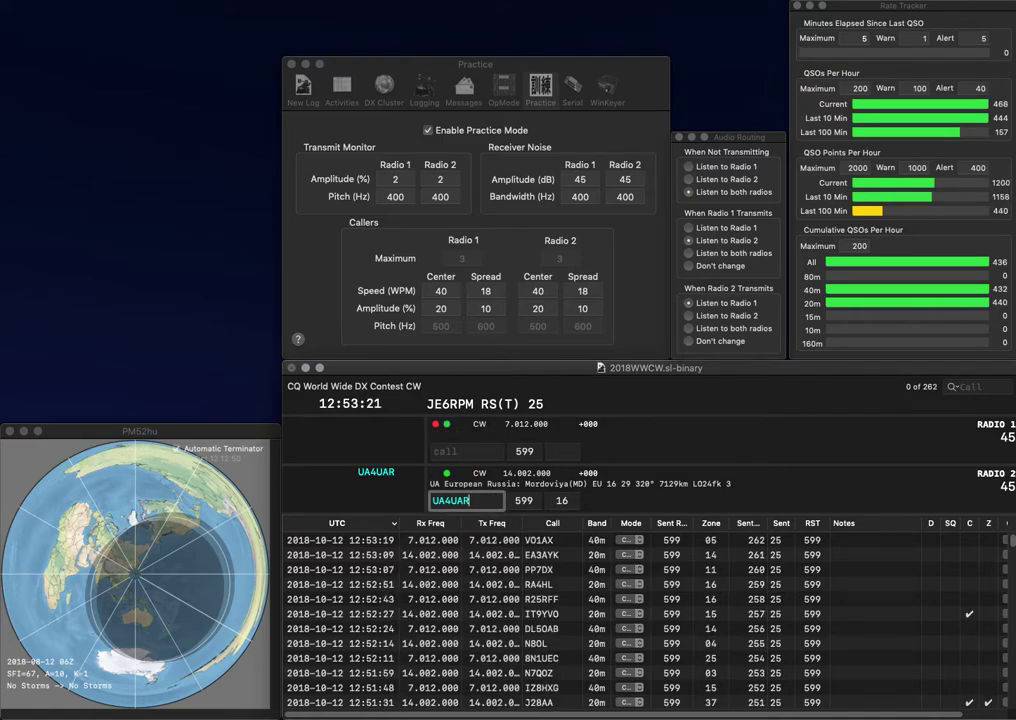
{"action": "key", "text": "Return"}
{"action": "type", "text": "W5"}
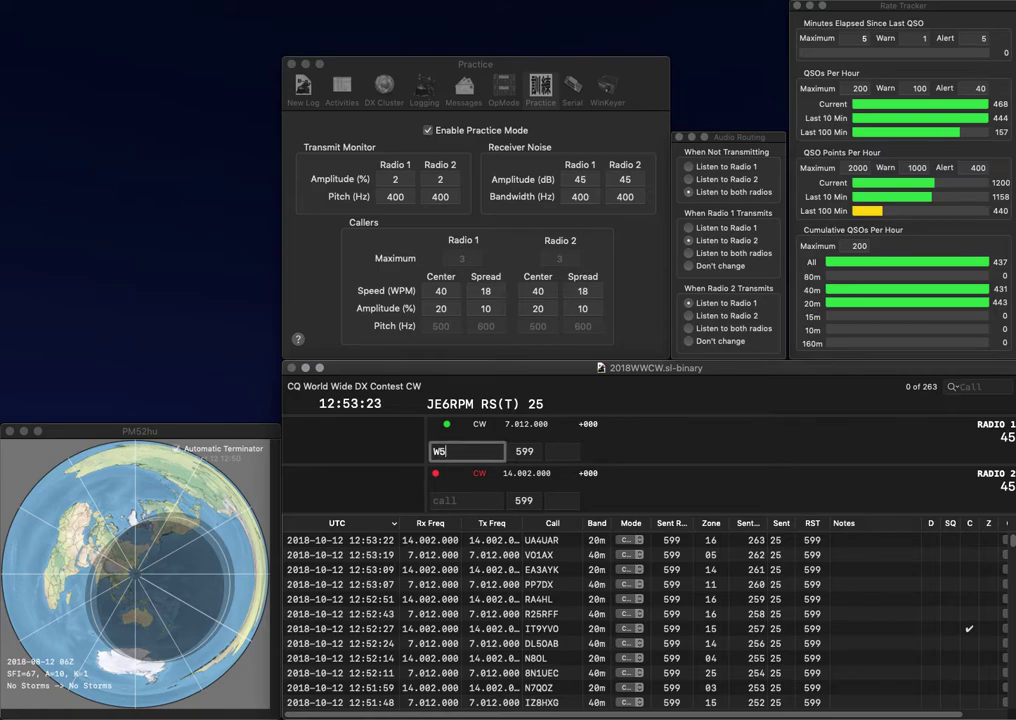
{"action": "type", "text": "VS"}
{"action": "key", "text": "Return"}
{"action": "type", "text": "AA7DK"}
{"action": "key", "text": "Return"}
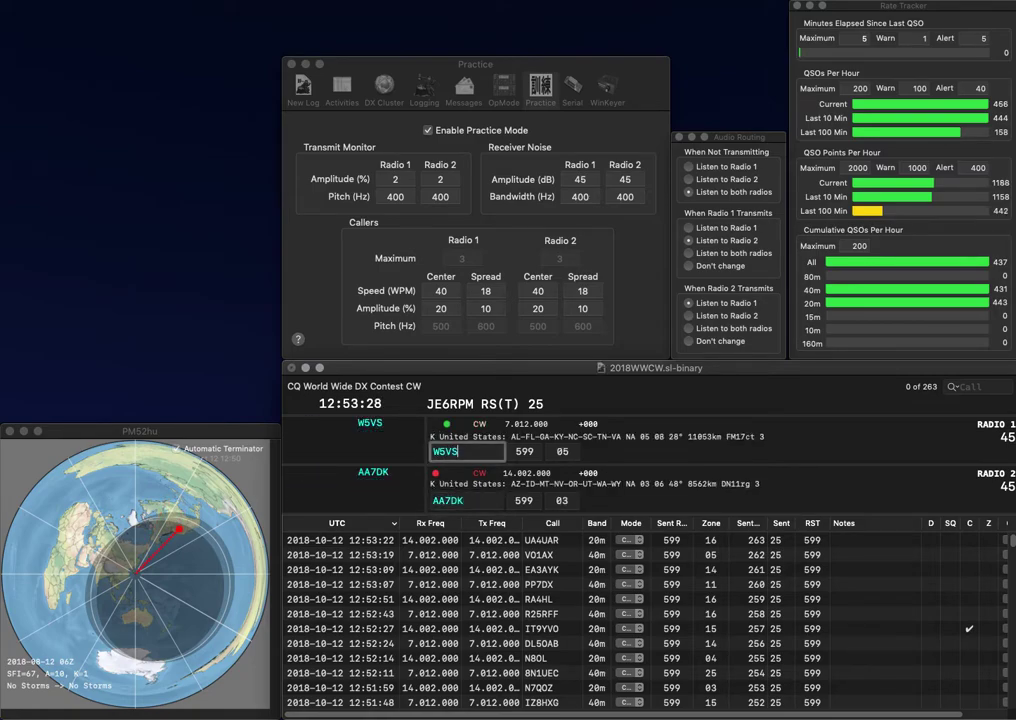
{"action": "key", "text": "Return"}
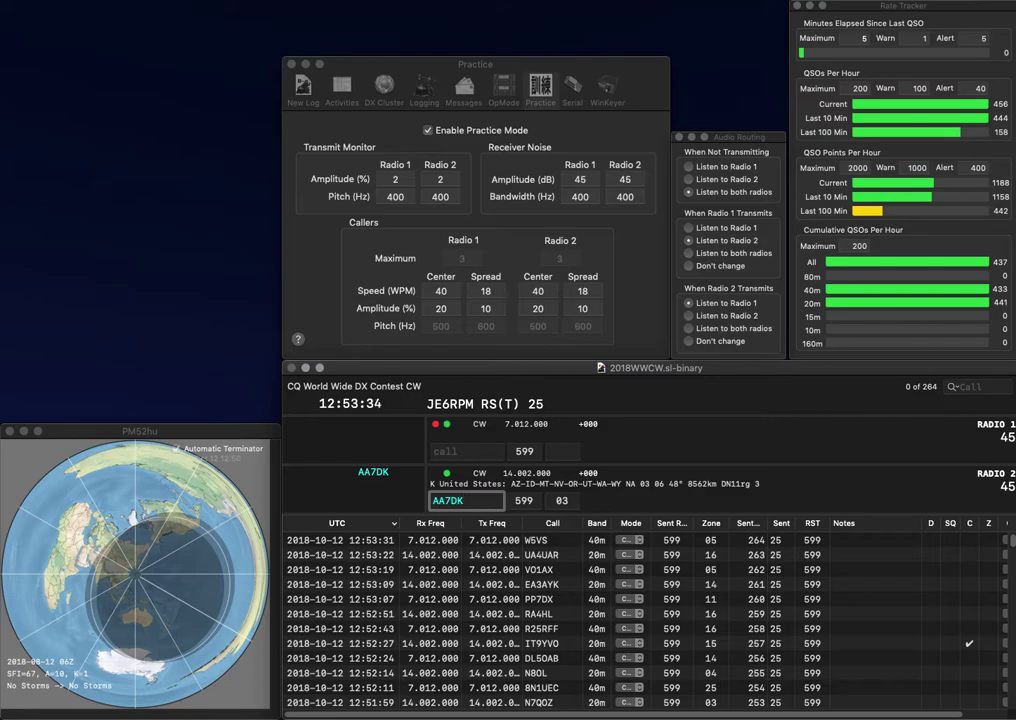
{"action": "key", "text": "Return"}
{"action": "type", "text": "AA2HJ"}
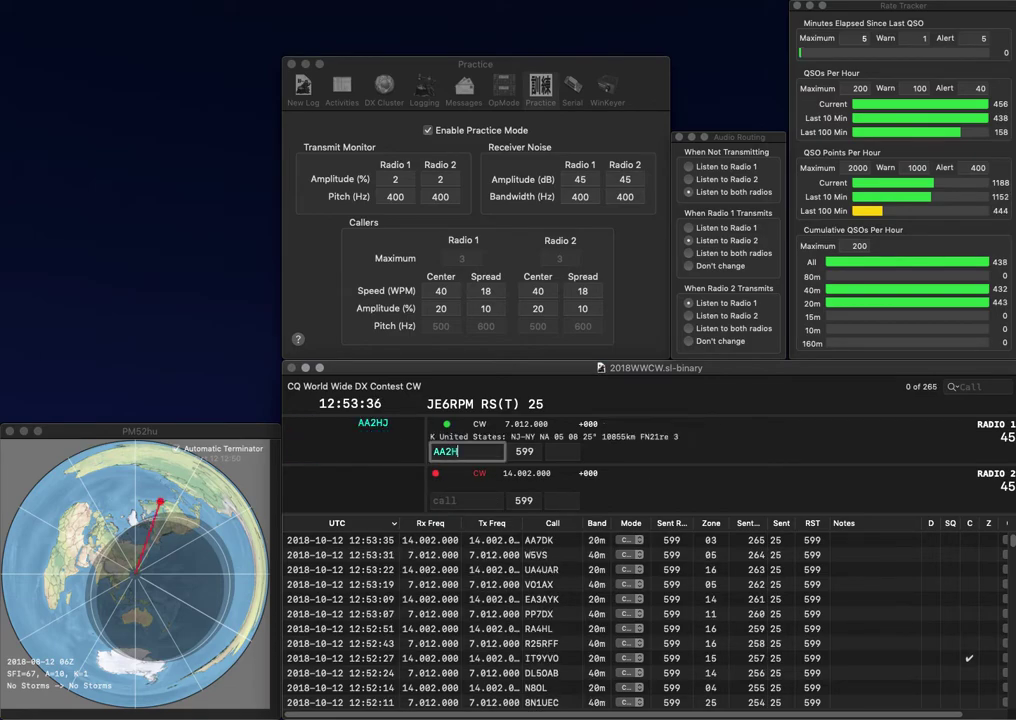
{"action": "key", "text": "Return"}
{"action": "type", "text": "OK8DM"}
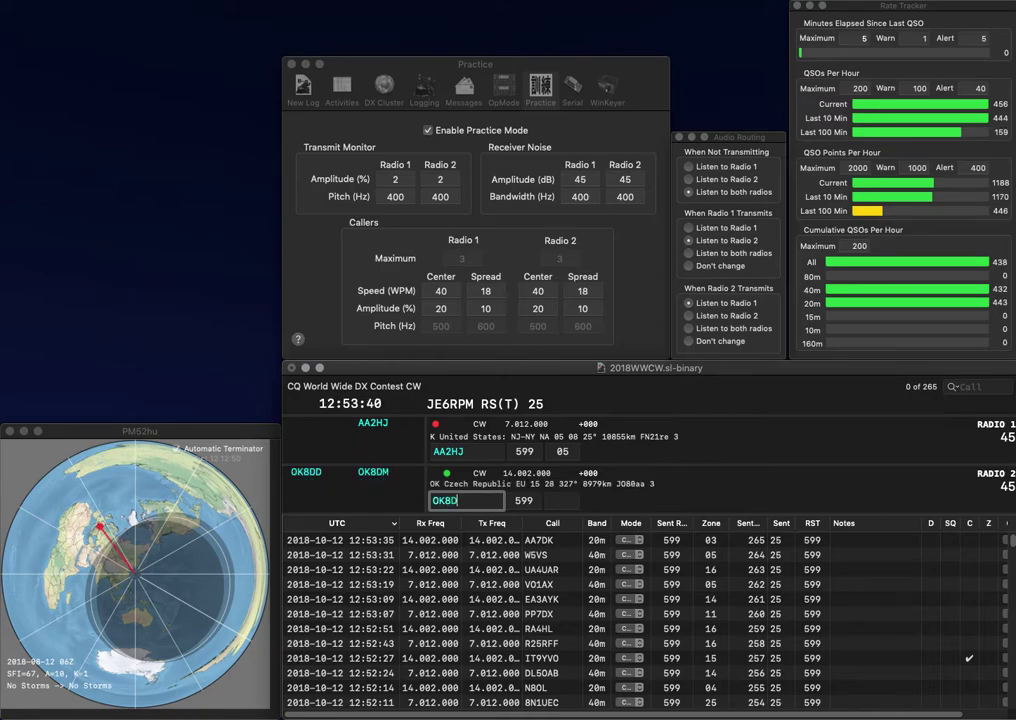
{"action": "key", "text": "Return"}
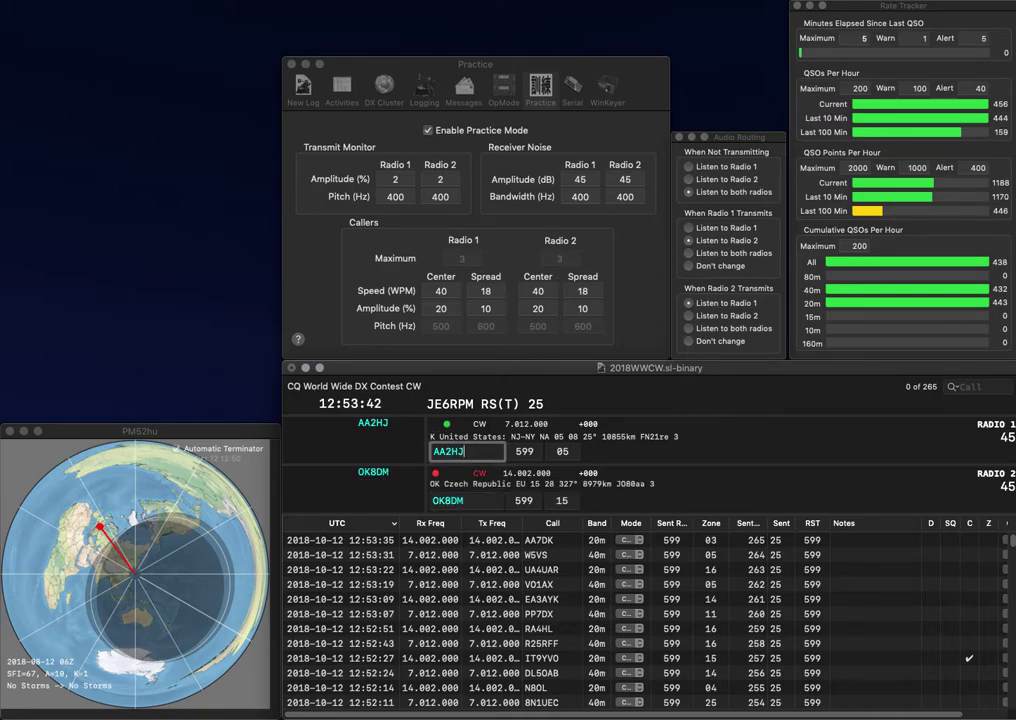
{"action": "key", "text": "Return"}
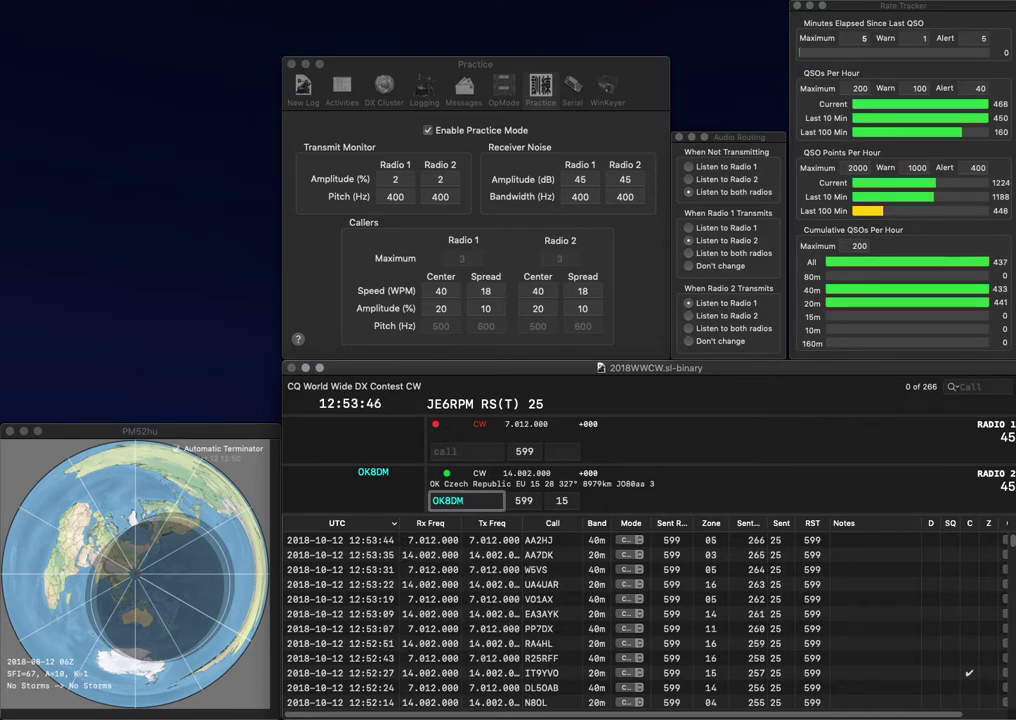
{"action": "key", "text": "Return"}
{"action": "type", "text": "K4AR"}
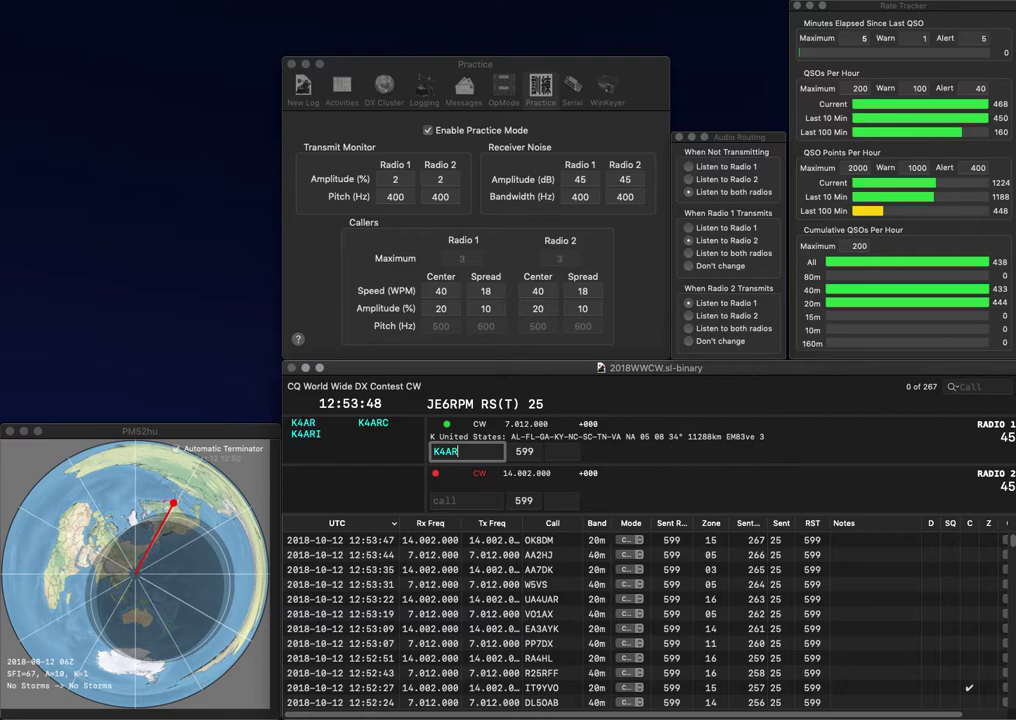
{"action": "key", "text": "Return"}
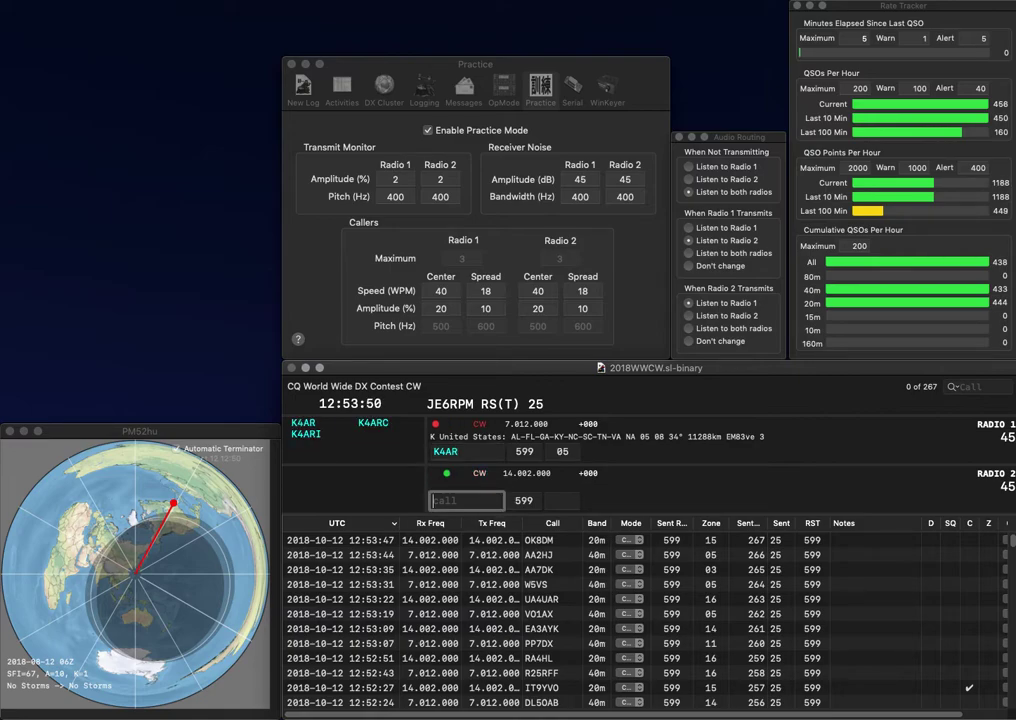
{"action": "type", "text": "PG"}
{"action": "key", "text": "BackSpace"}
{"action": "key", "text": "BackSpace"}
{"action": "type", "text": "FX"}
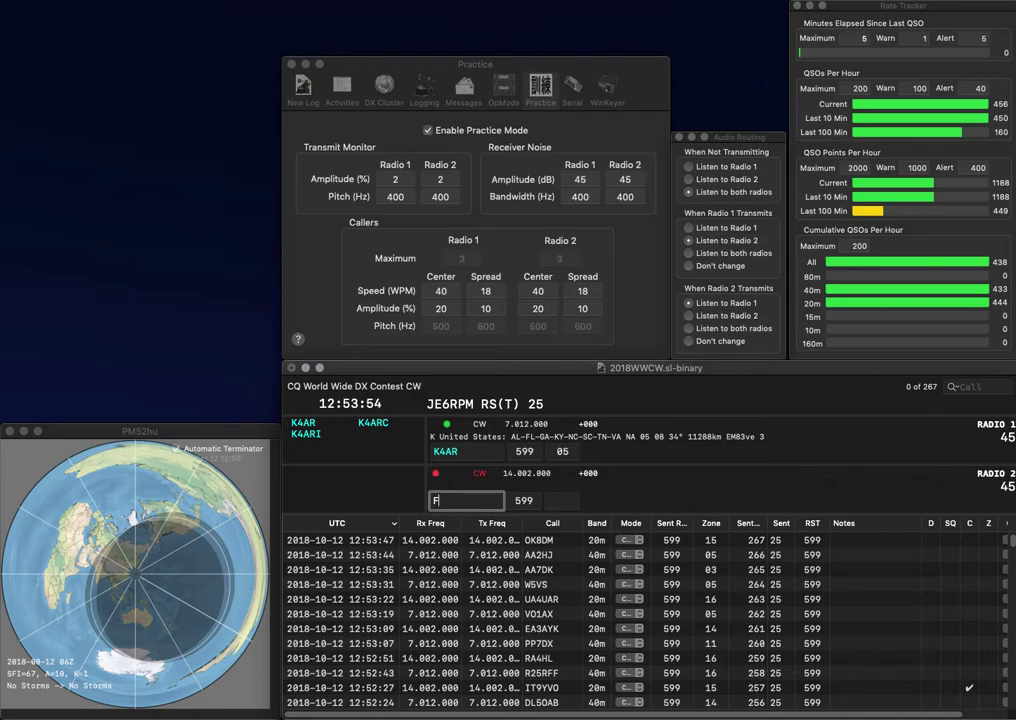
{"action": "left_click", "coordinate": [467, 452]}
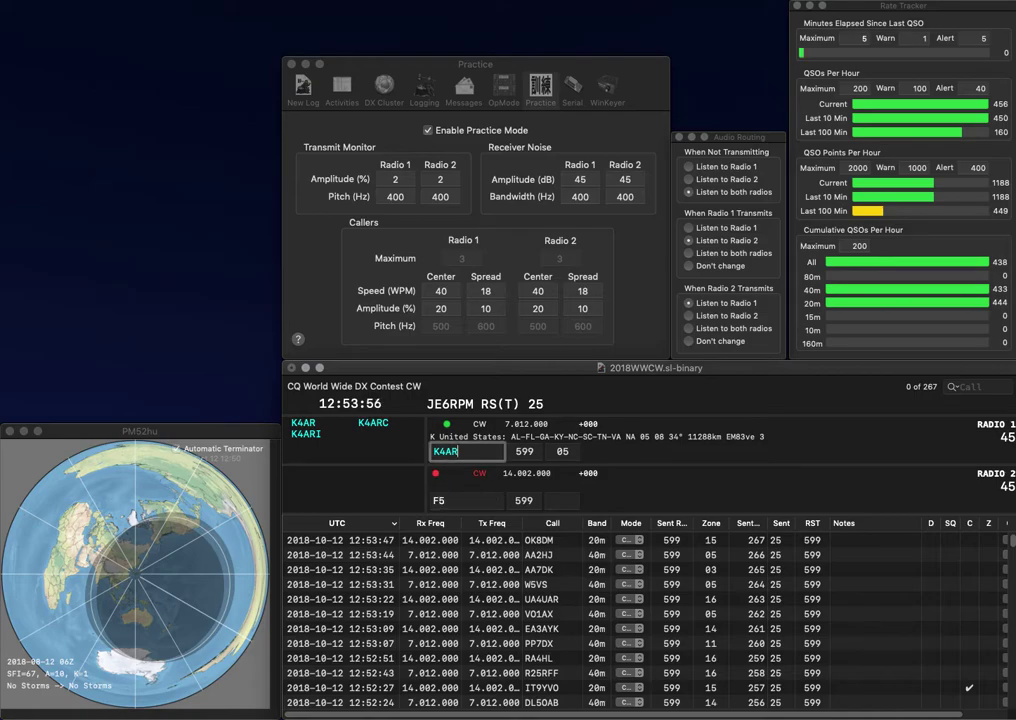
{"action": "key", "text": "Return"}
- Enter PG0F/5 on Radio 2 and VK9X on Radio 1, sending the exchange to each caller
{"action": "type", "text": "PG0F"}
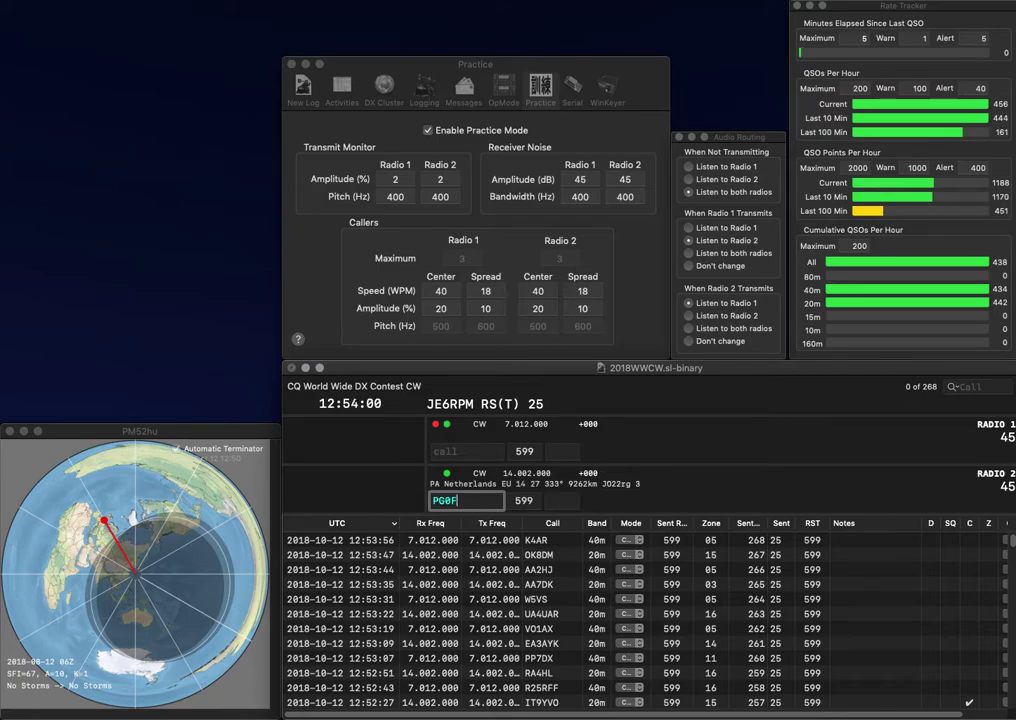
{"action": "type", "text": "X5"}
{"action": "key", "text": "Return"}
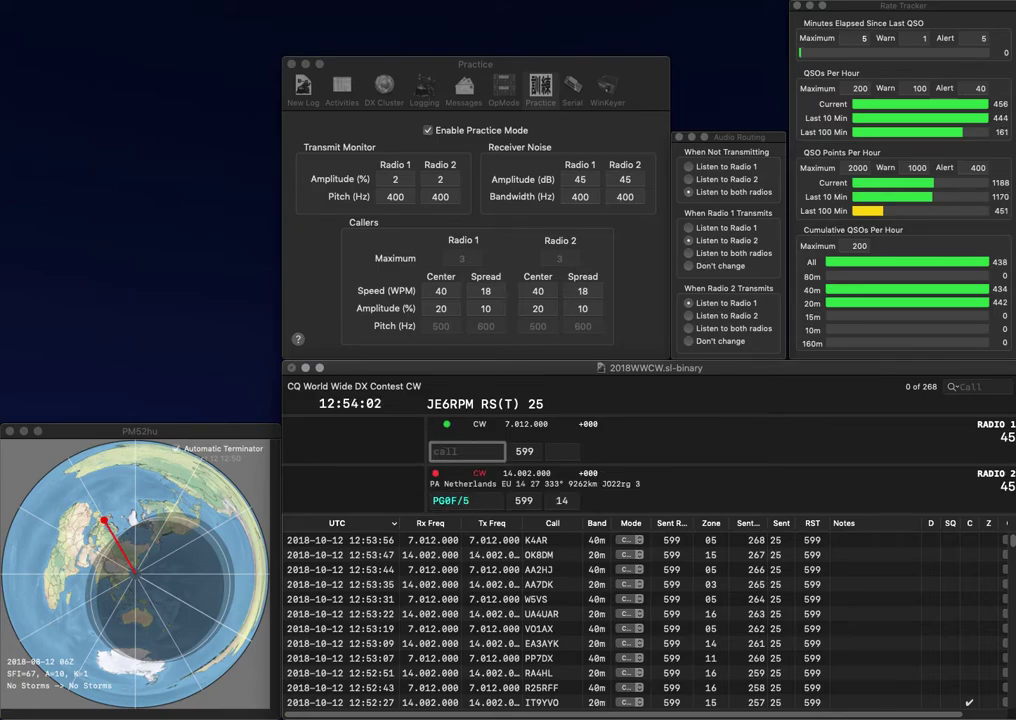
{"action": "type", "text": "VK89X"}
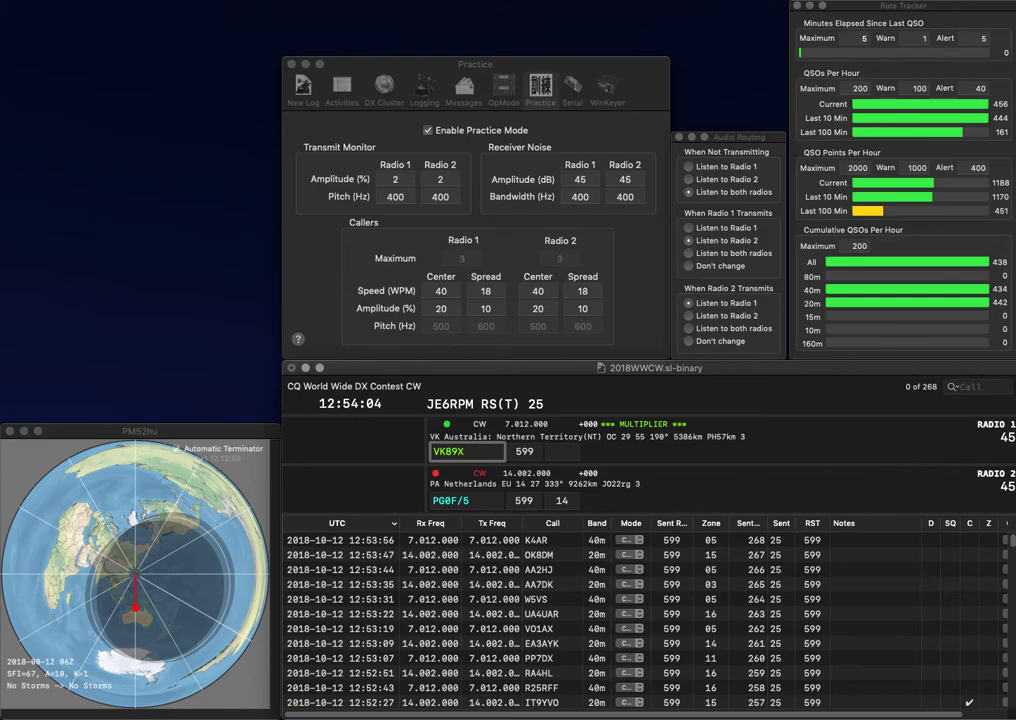
{"action": "key", "text": "BackSpace"}
{"action": "type", "text": "9"}
{"action": "key", "text": "Return"}
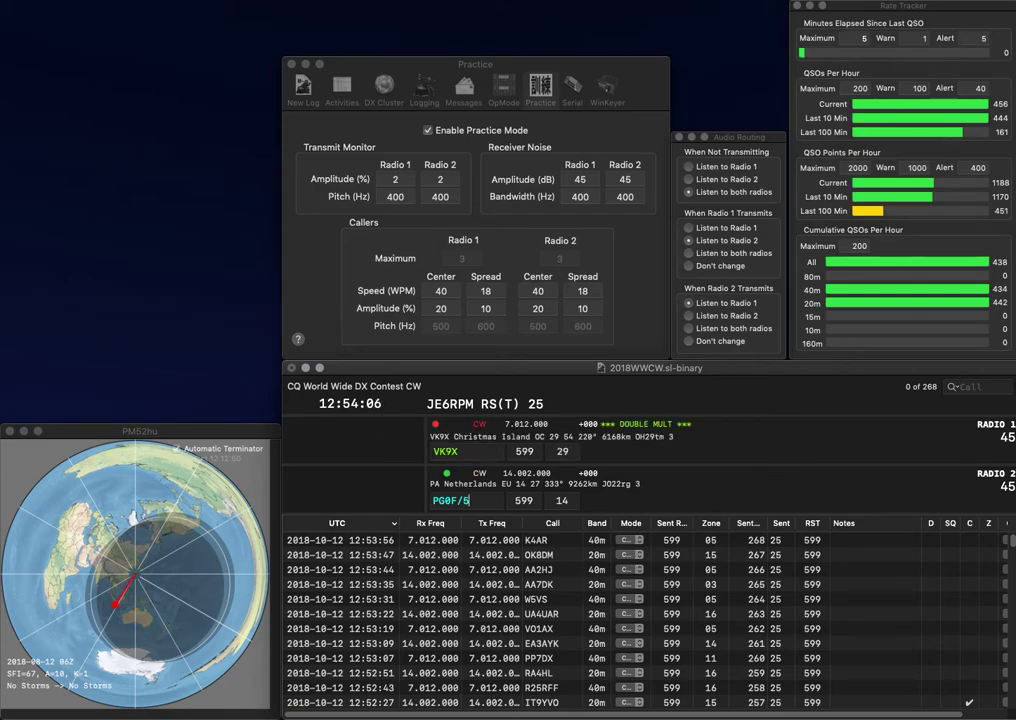
- Correct the Radio 2 call to RG0F/5 and the Radio 1 call to VK9DLX, resending each
{"action": "type", "text": "R"}
{"action": "key", "text": "Return"}
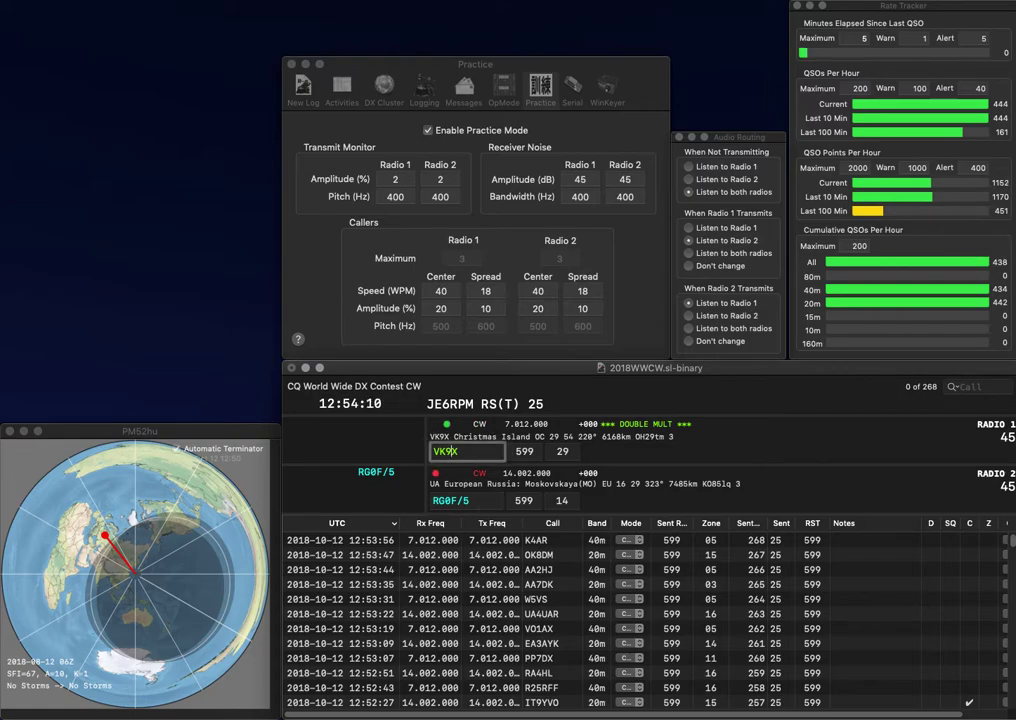
{"action": "type", "text": "DL"}
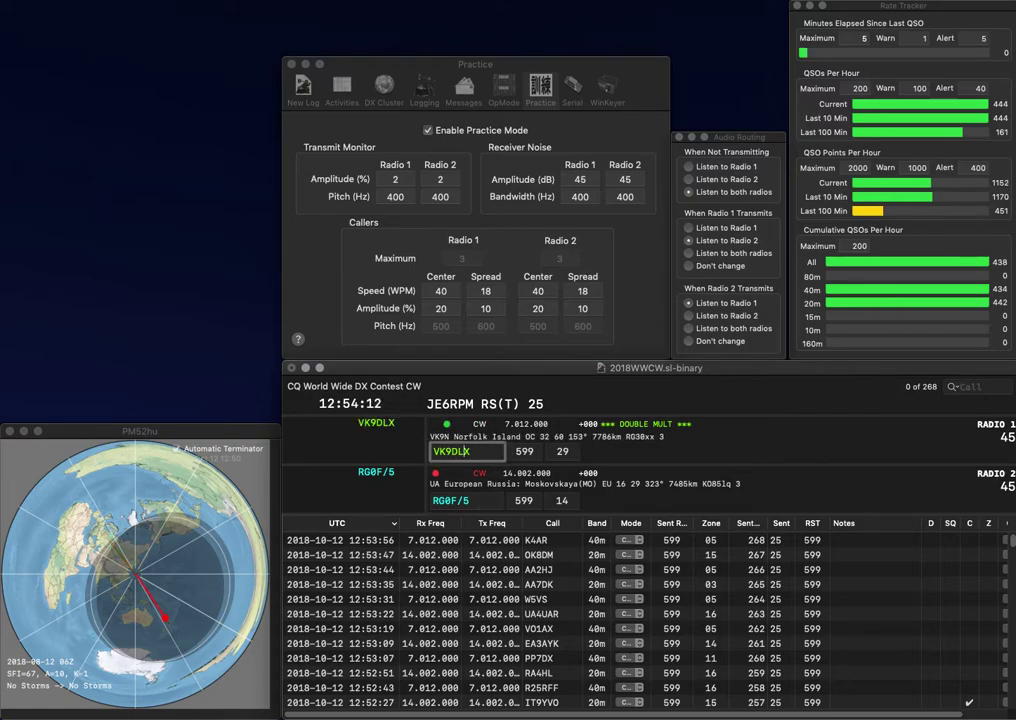
{"action": "key", "text": "Return"}
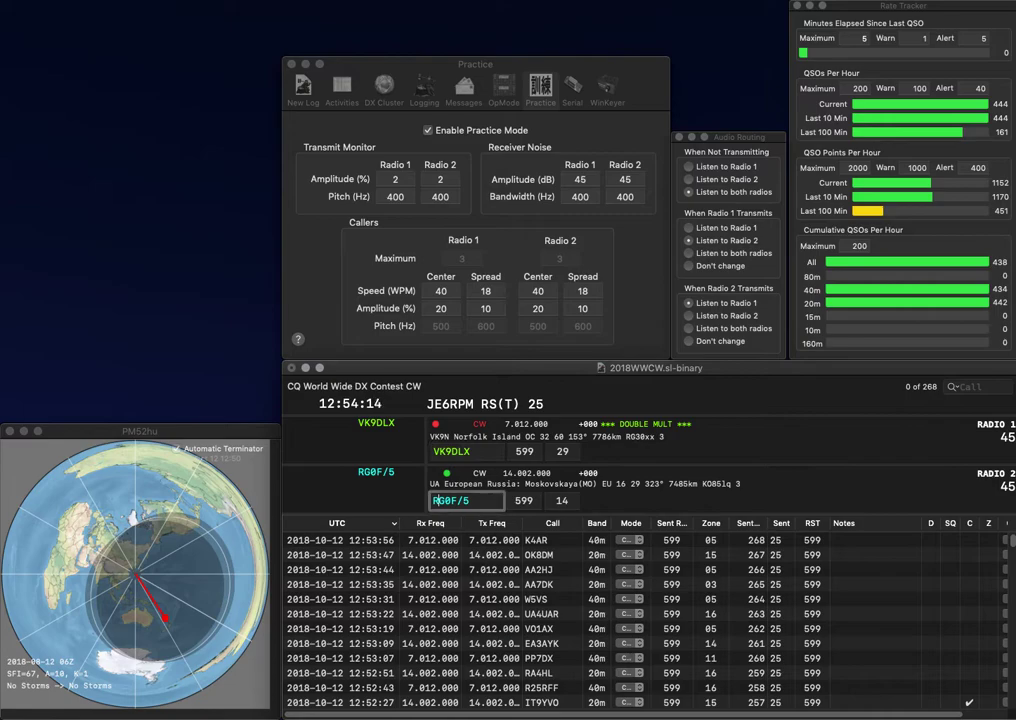
{"action": "key", "text": "Return"}
{"action": "type", "text": "16"}
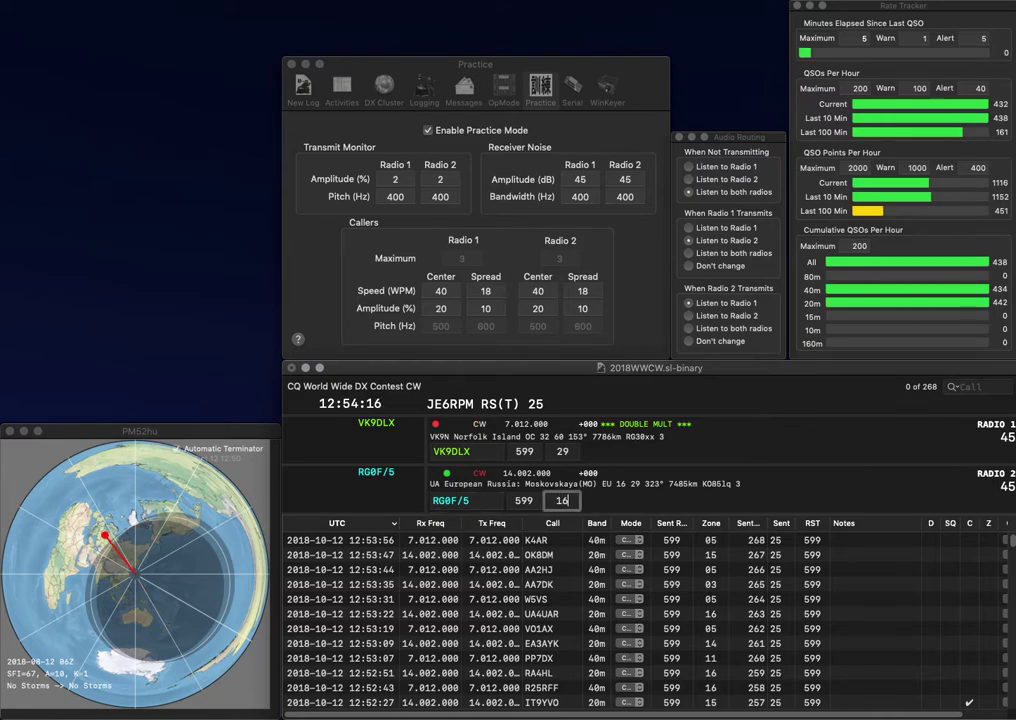
{"action": "key", "text": "Return"}
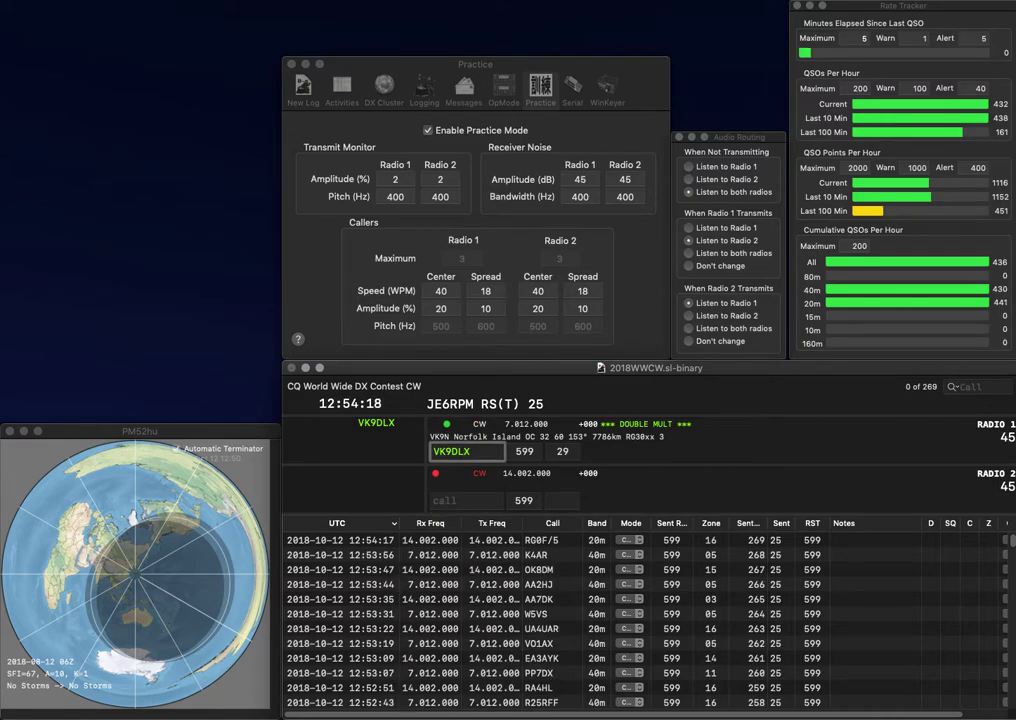
{"action": "key", "text": "Return"}
{"action": "type", "text": "33"}
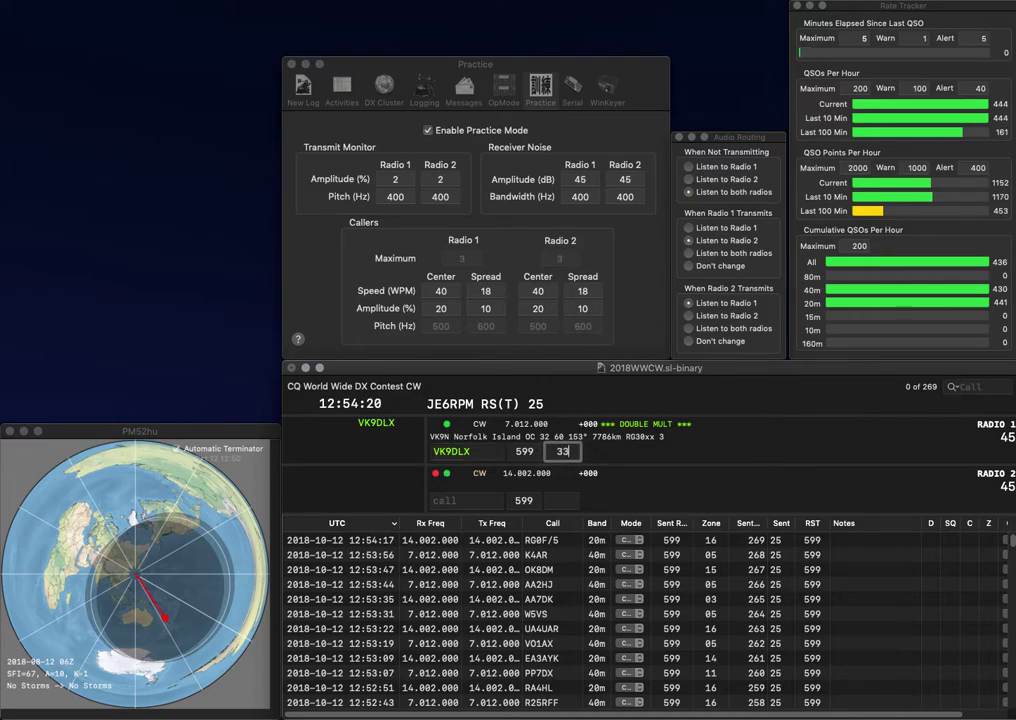
{"action": "key", "text": "Return"}
- Enter TEN as a partial call on Radio 2, complete it as W5TEN, and send the exchange
{"action": "type", "text": "TEN"}
{"action": "key", "text": "Home"}
{"action": "type", "text": "W5"}
{"action": "key", "text": "Return"}
{"action": "type", "text": "K"}
{"action": "key", "text": "BackSpace"}
{"action": "type", "text": "JE1"}
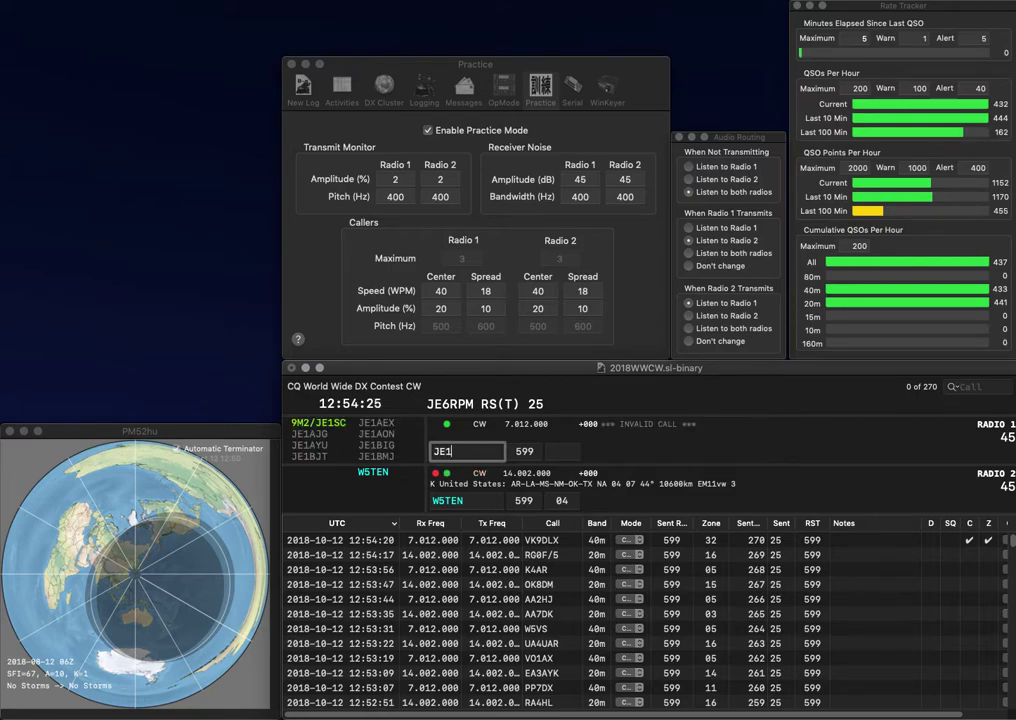
{"action": "type", "text": "RZR"}
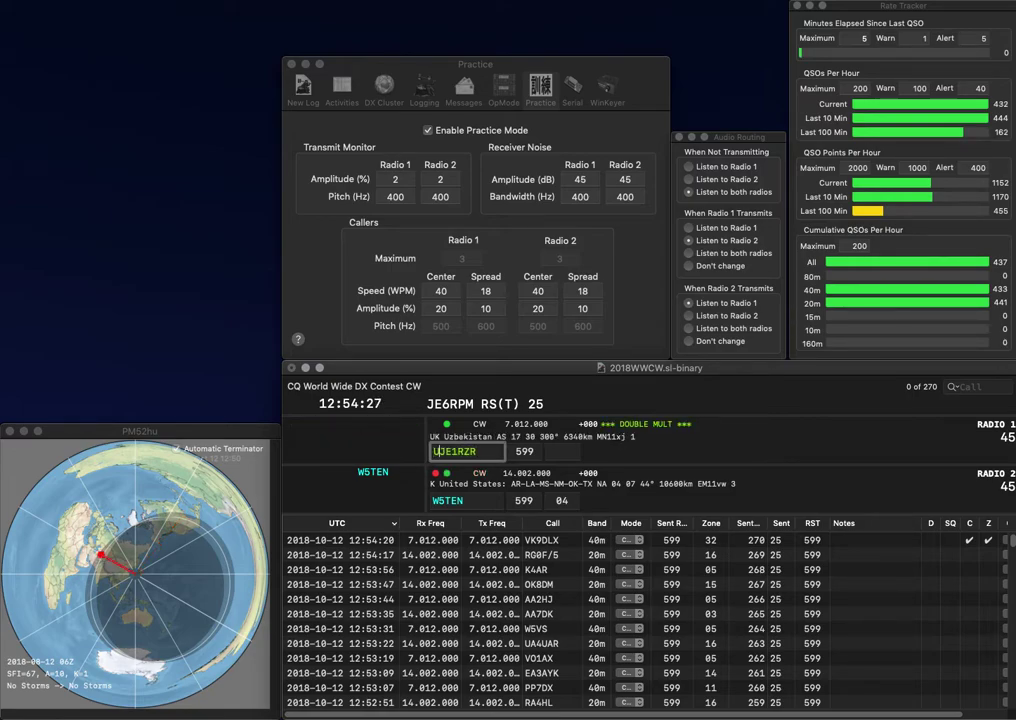
{"action": "key", "text": "Home"}
{"action": "type", "text": "UK"}
{"action": "key", "text": "backslash"}
{"action": "key", "text": "backslash"}
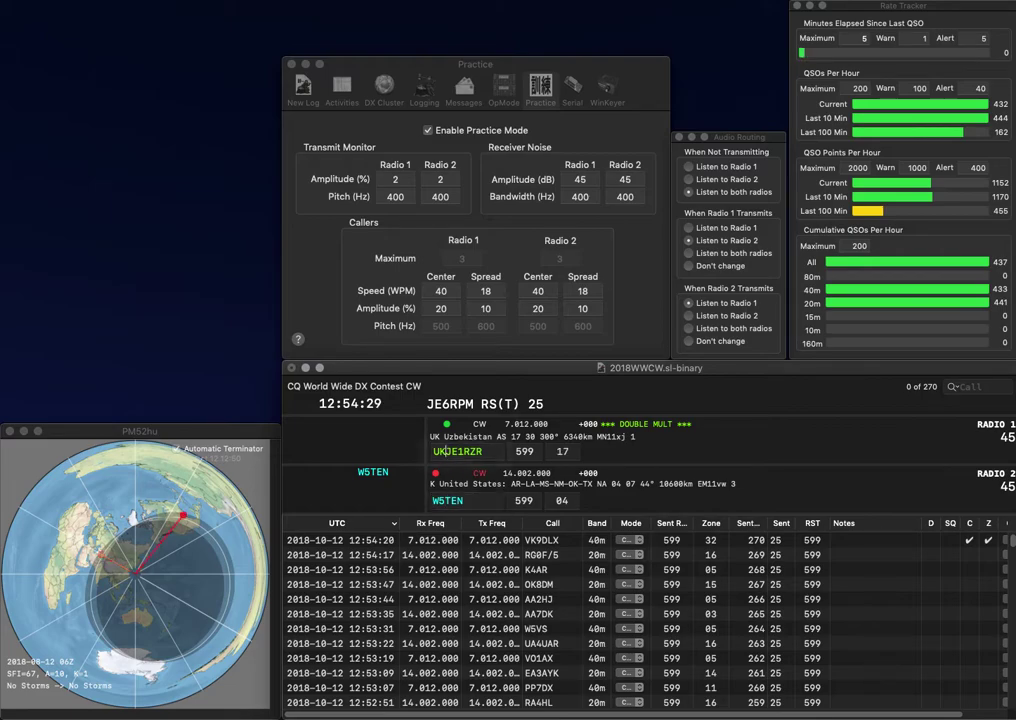
{"action": "key", "text": "Return"}
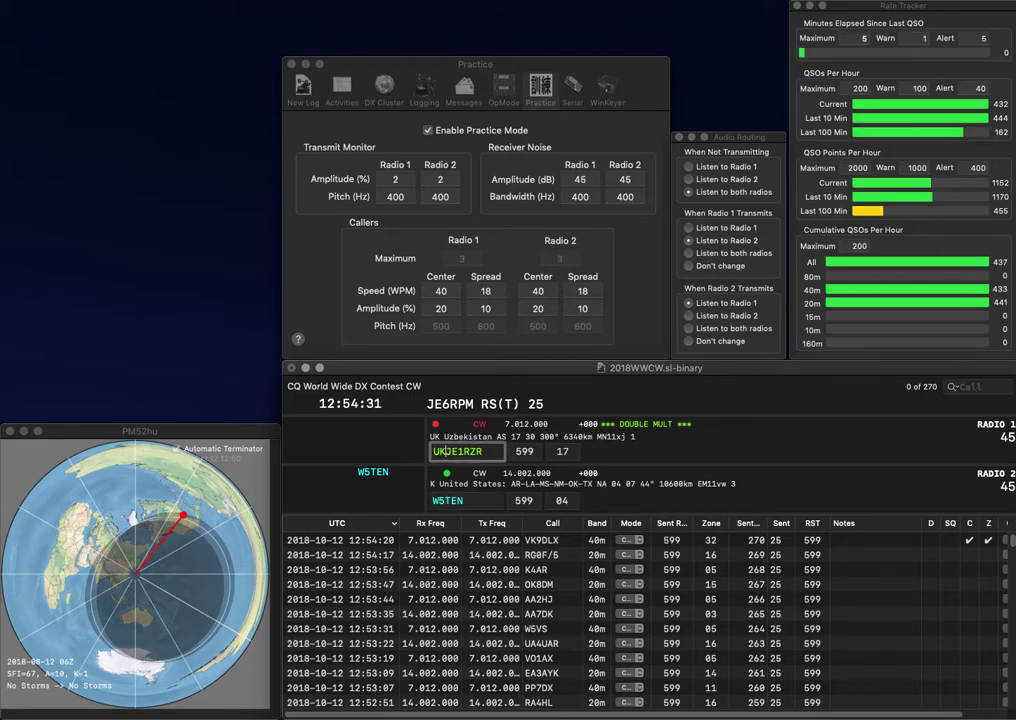
{"action": "key", "text": "Escape"}
{"action": "type", "text": "/"}
{"action": "key", "text": "Return"}
{"action": "key", "text": "backslash"}
{"action": "key", "text": "Return"}
{"action": "key", "text": "backslash"}
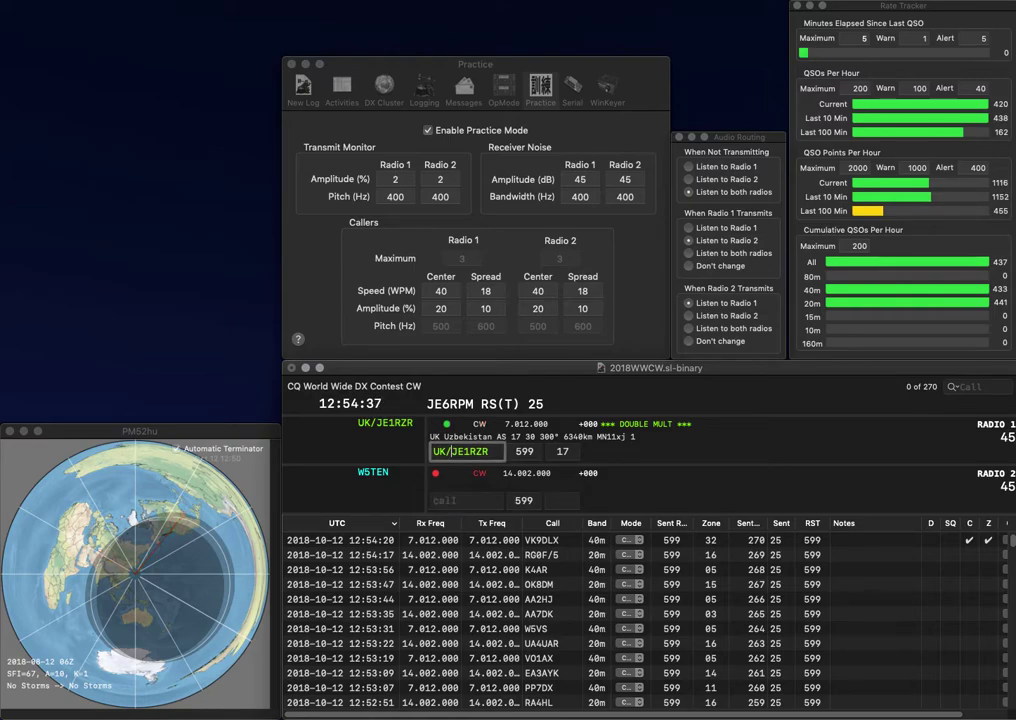
{"action": "key", "text": "Return"}
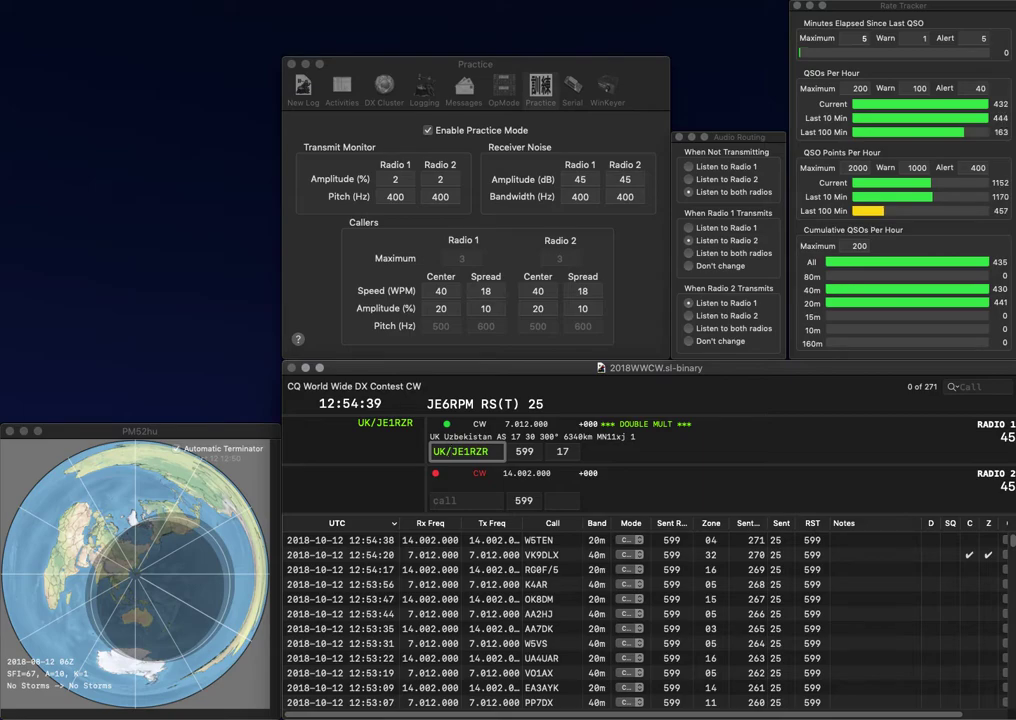
{"action": "key", "text": "Return"}
{"action": "type", "text": "VAD"}
{"action": "key", "text": "Return"}
{"action": "type", "text": "CT1FOQ"}
{"action": "key", "text": "Return"}
{"action": "type", "text": "I3"}
{"action": "key", "text": "Return"}
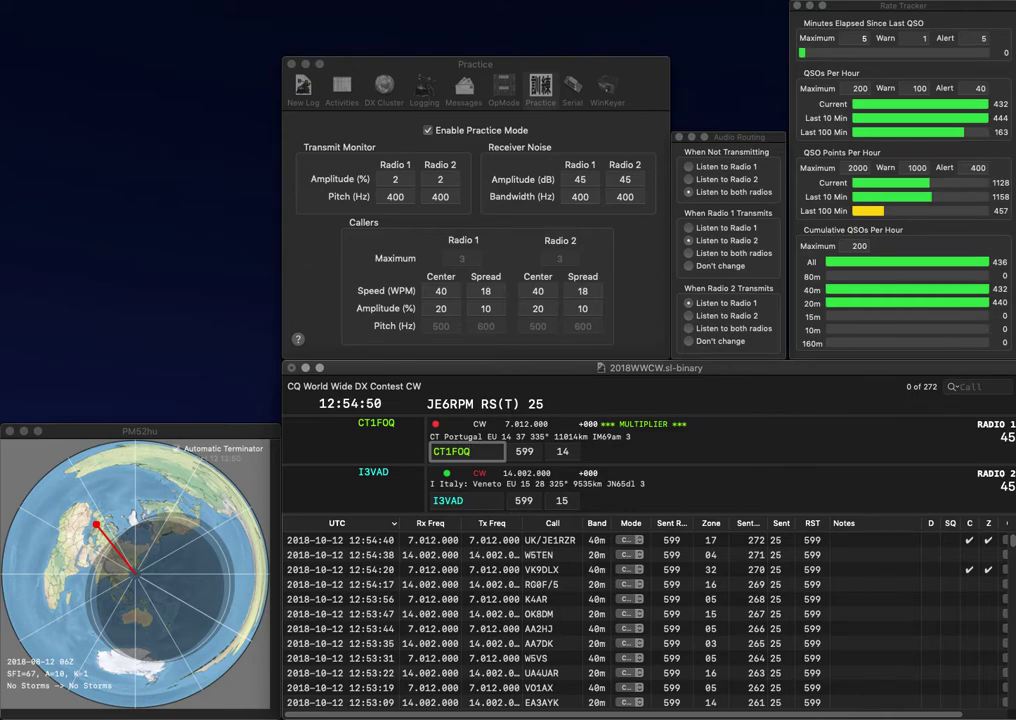
{"action": "key", "text": "Return"}
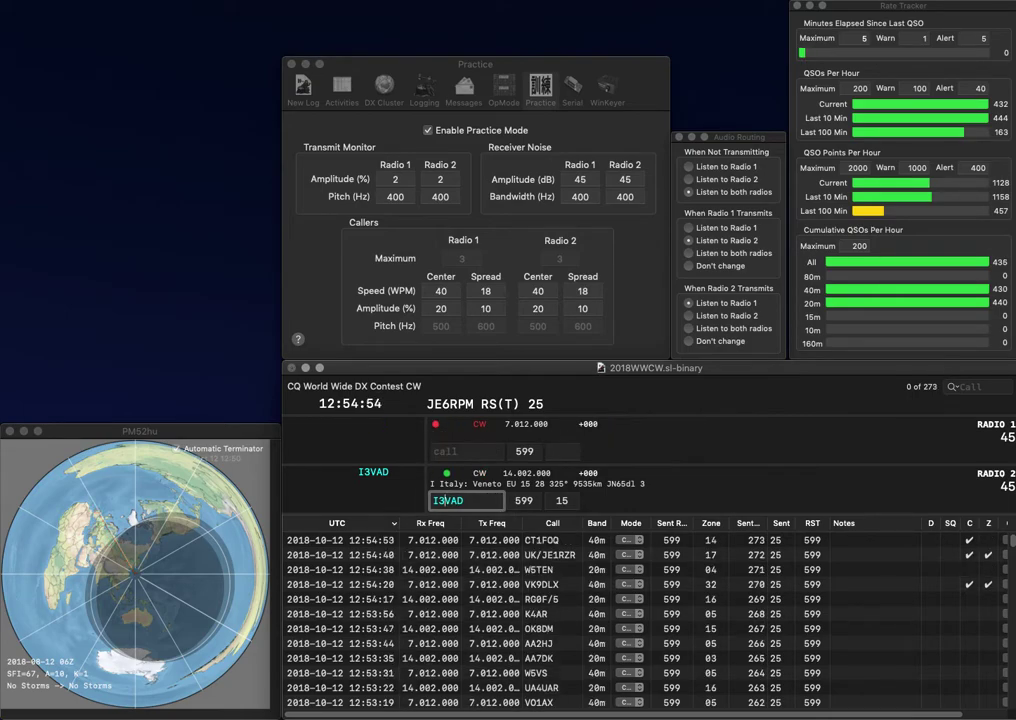
{"action": "key", "text": "Return"}
{"action": "type", "text": "DL1"}
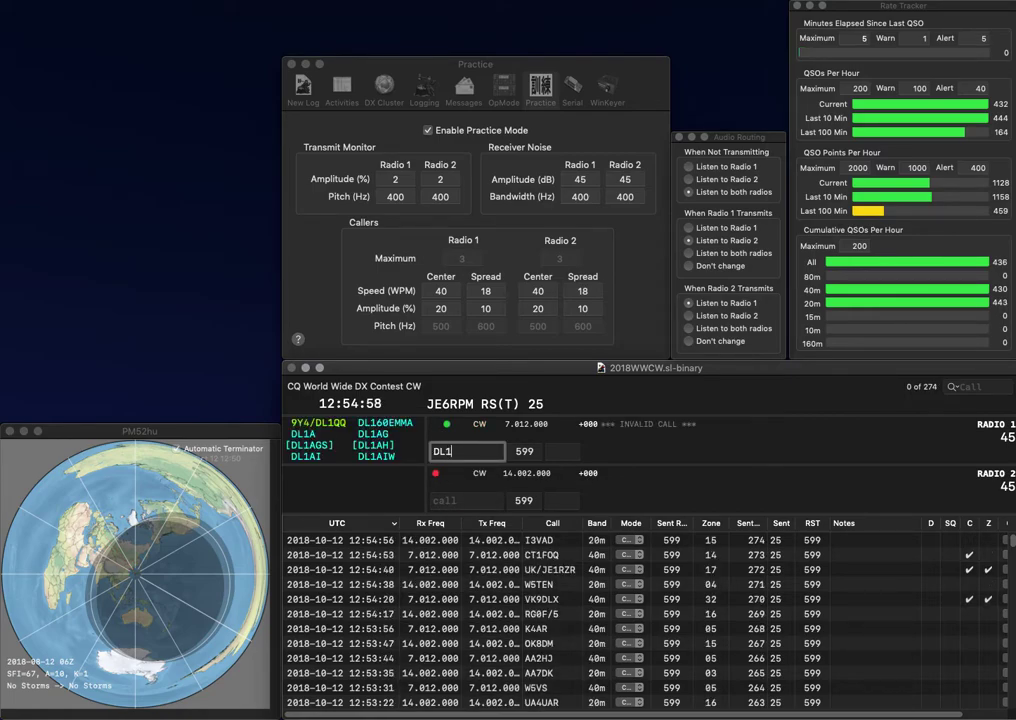
{"action": "type", "text": "SAZ"}
{"action": "key", "text": "Return"}
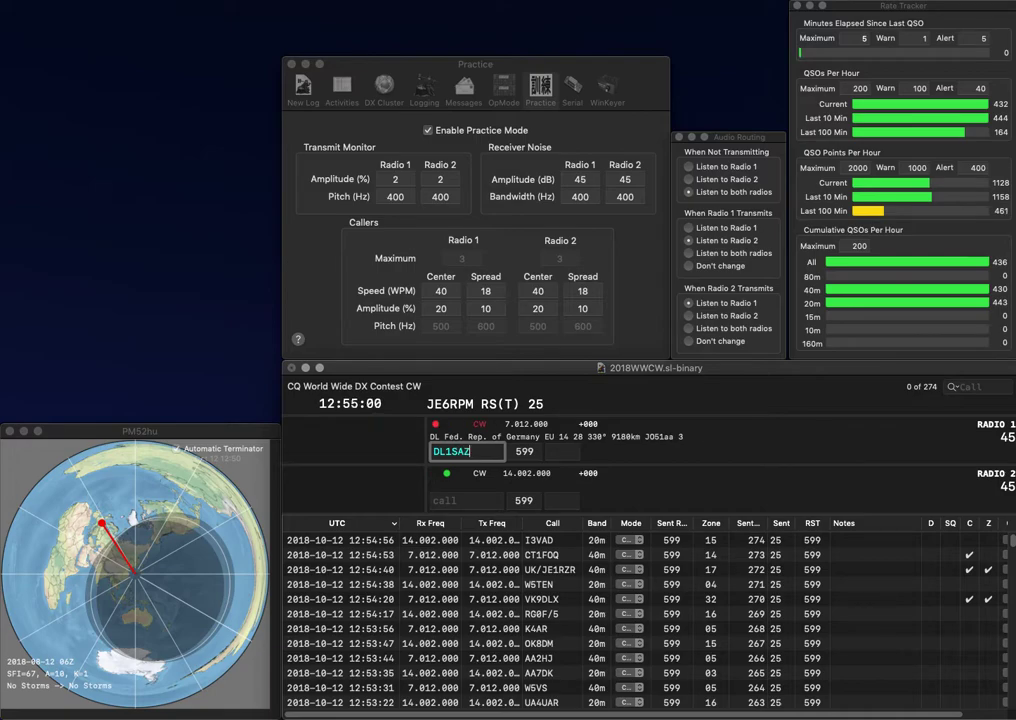
{"action": "type", "text": "DOB"}
{"action": "key", "text": "super+Left"}
{"action": "type", "text": "JA7BOB"}
{"action": "key", "text": "Return"}
{"action": "key", "text": "BackSpace"}
{"action": "type", "text": "H"}
{"action": "key", "text": "Return"}
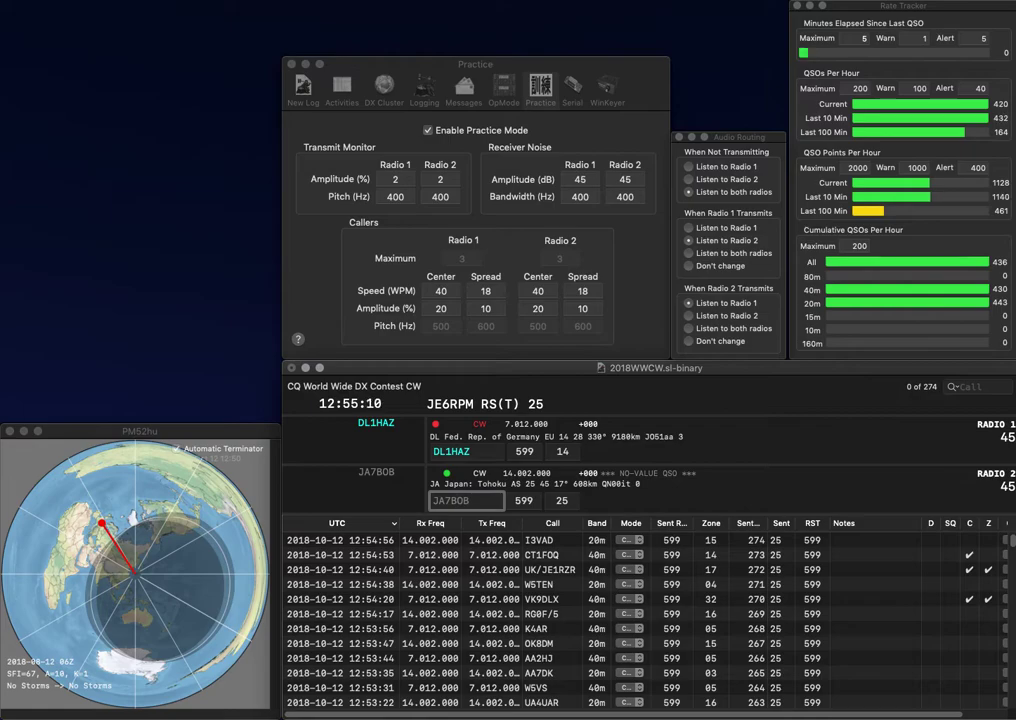
{"action": "key", "text": "Return"}
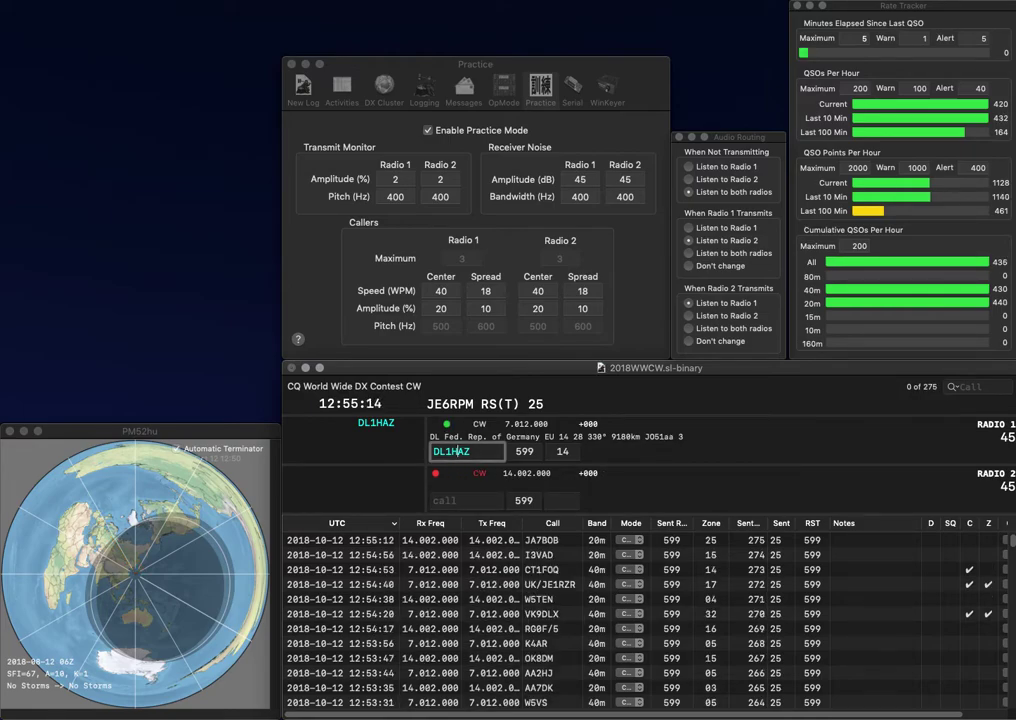
{"action": "key", "text": "Return"}
{"action": "type", "text": "W4KQB"}
{"action": "key", "text": "Return"}
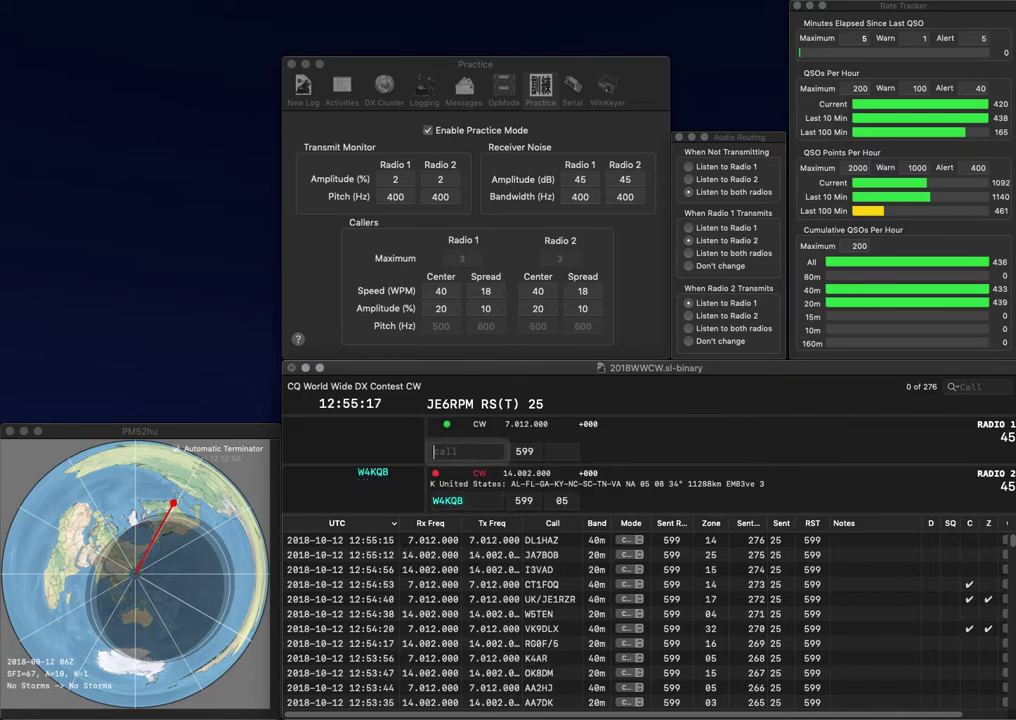
{"action": "type", "text": "V3"}
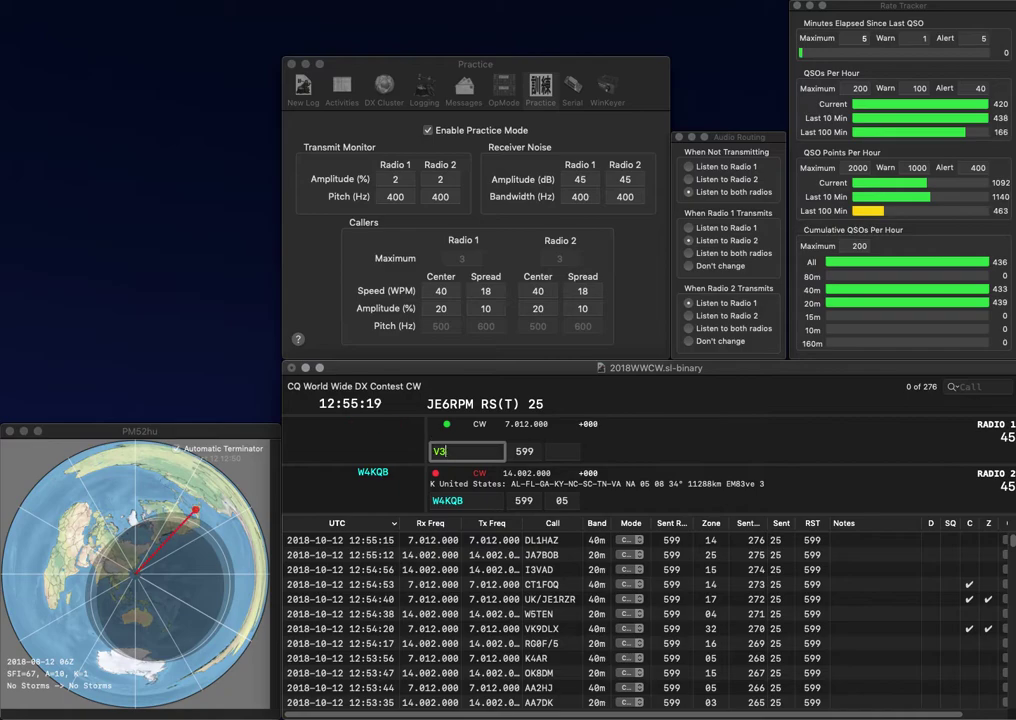
{"action": "key", "text": "BackSpace"}
{"action": "type", "text": "E3"}
{"action": "key", "text": "Return"}
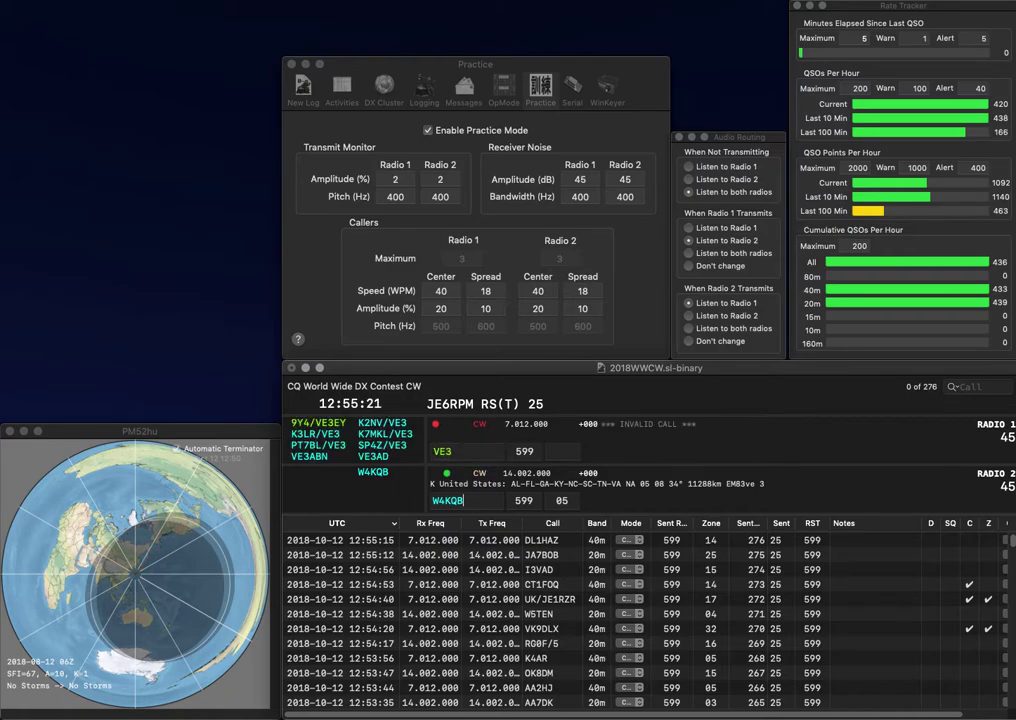
{"action": "key", "text": "Return"}
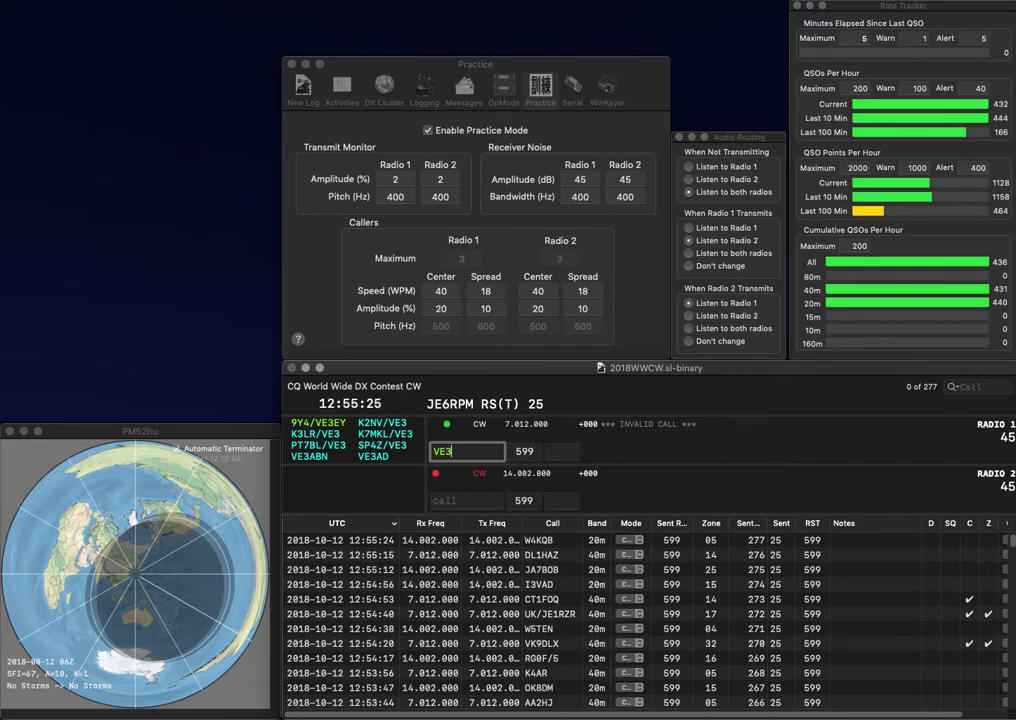
{"action": "type", "text": "BM"}
{"action": "key", "text": "Return"}
{"action": "type", "text": "C1FE"}
{"action": "key", "text": "Return"}
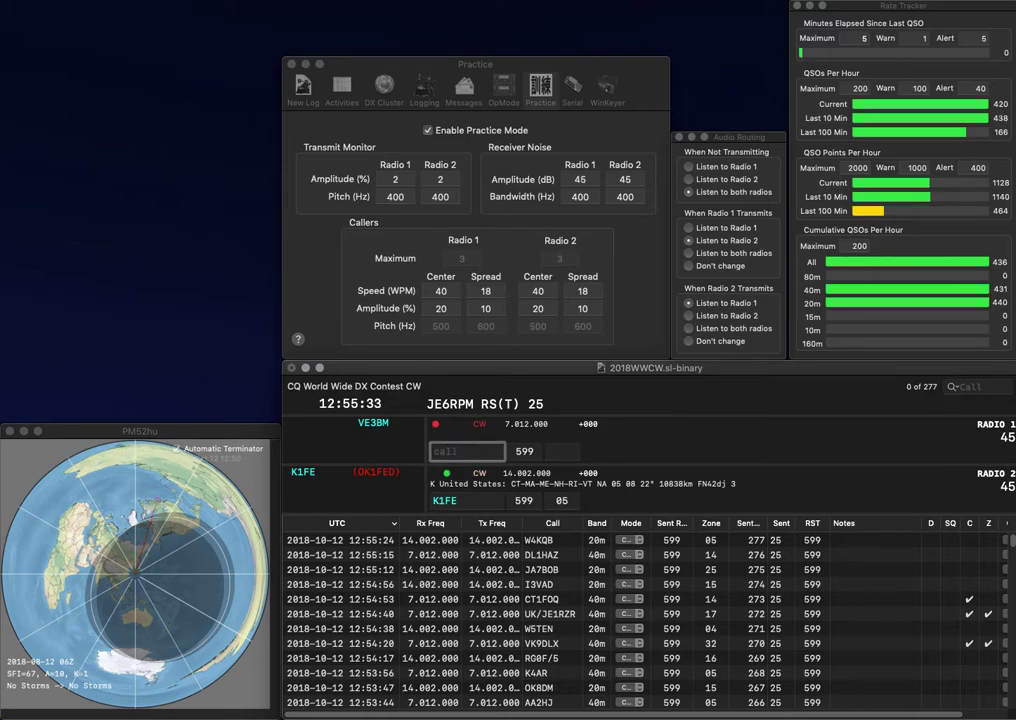
{"action": "key", "text": "Return"}
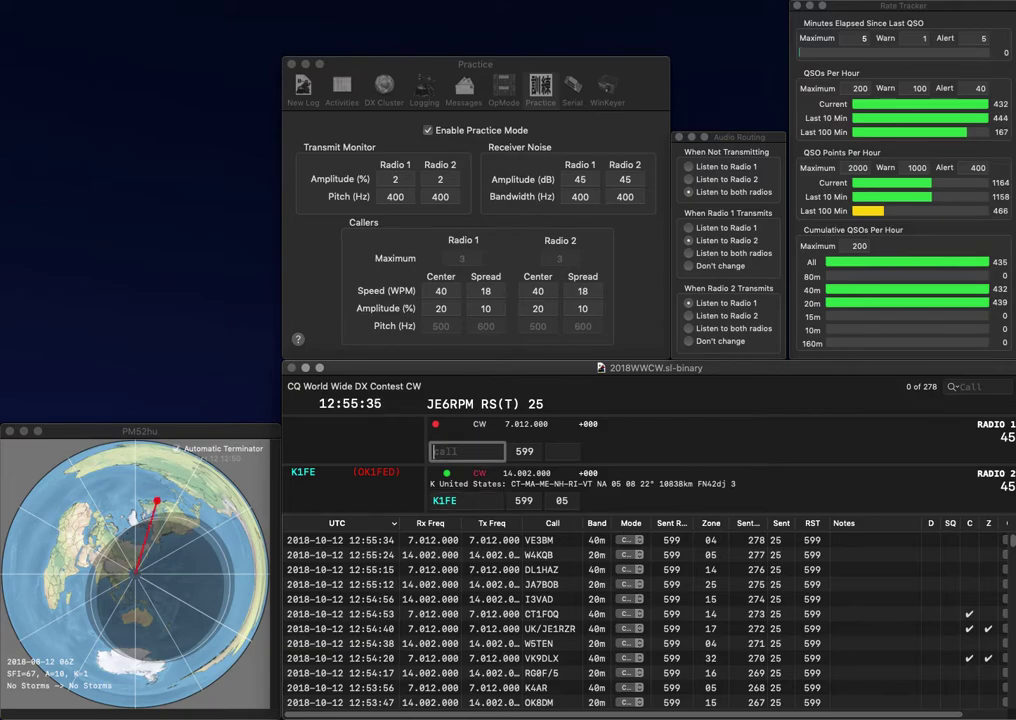
{"action": "key", "text": "Return"}
- Enter SV1JGX on Radio 1 and N8KU on Radio 2, and log the SV1JGX contact
{"action": "type", "text": "SV1"}
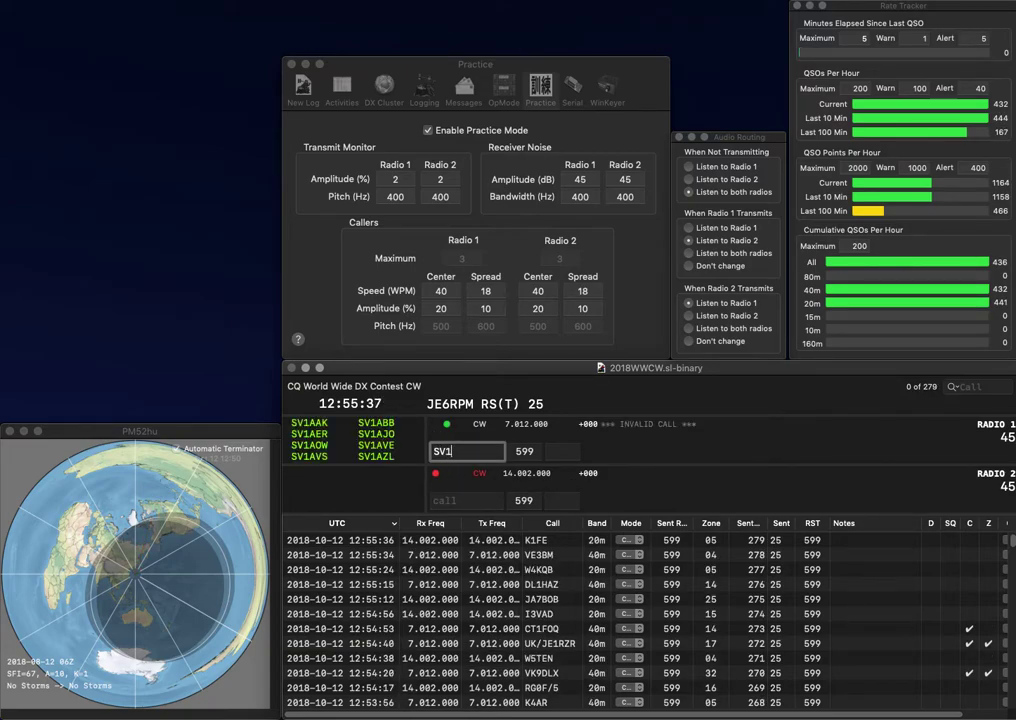
{"action": "type", "text": "JGX"}
{"action": "key", "text": "Return"}
{"action": "type", "text": "N8K"}
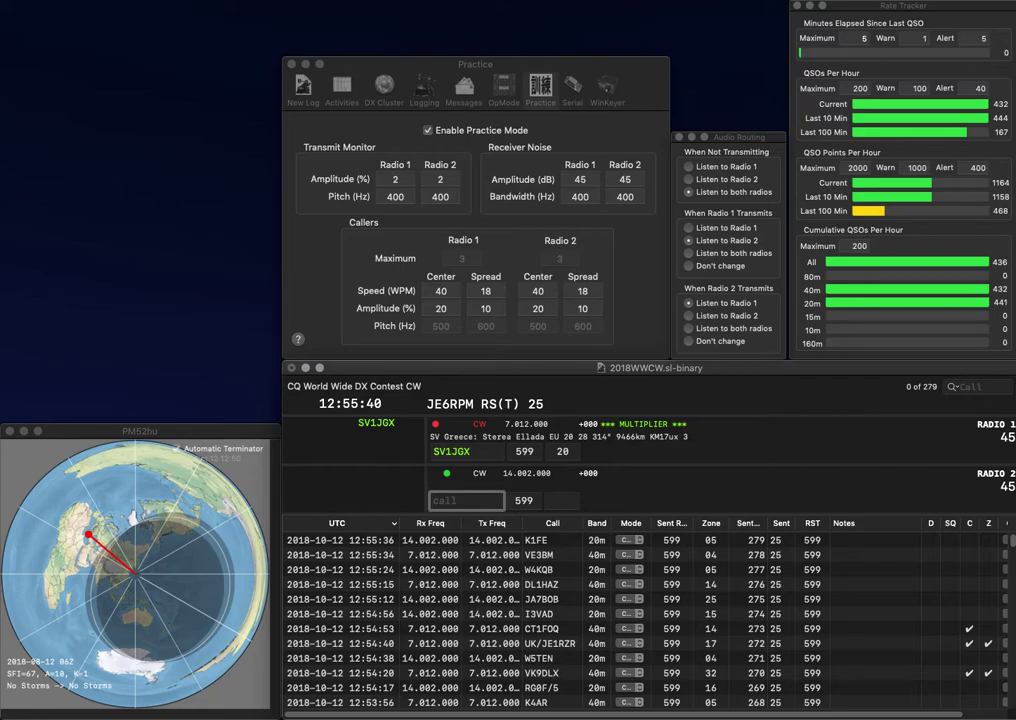
{"action": "type", "text": "U"}
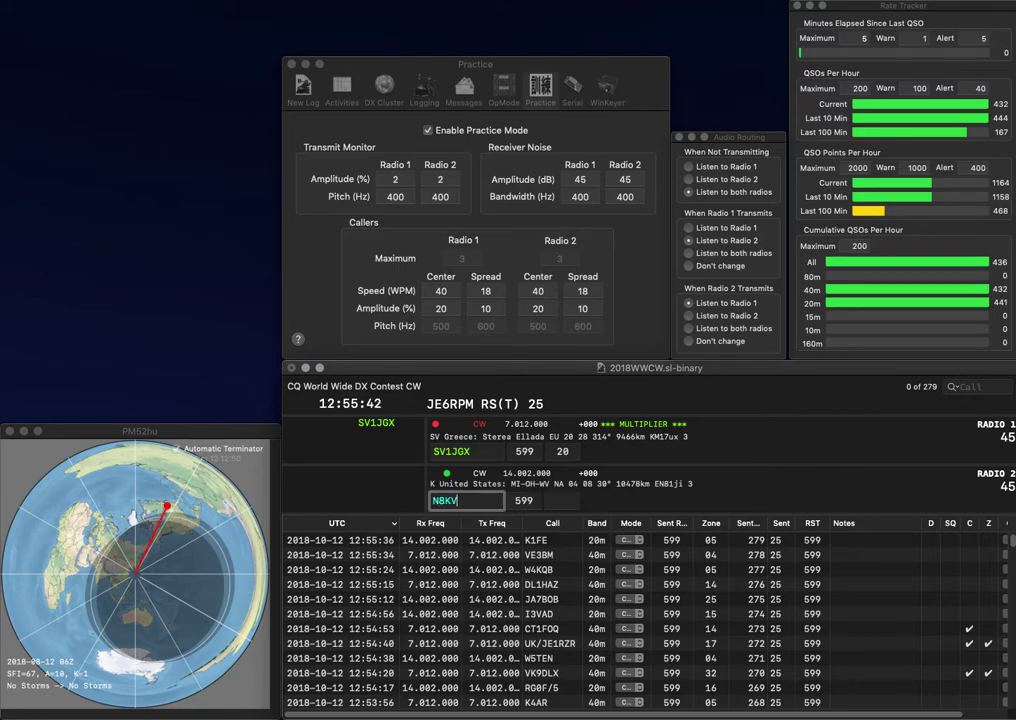
{"action": "key", "text": "Return"}
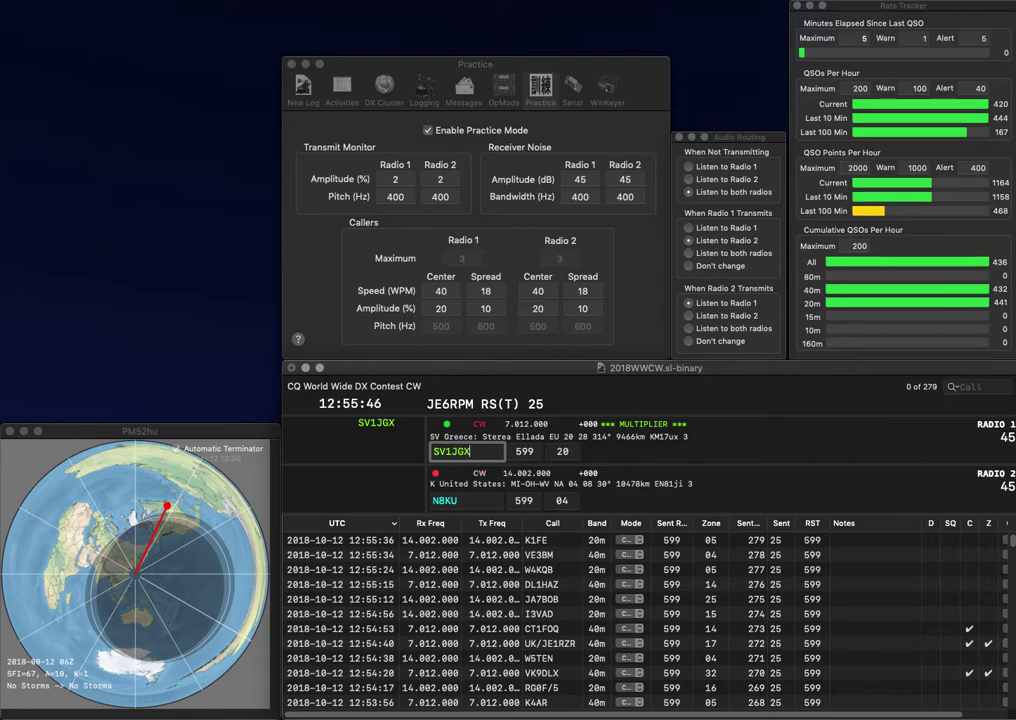
{"action": "key", "text": "Return"}
- Change the Radio 2 call to N7VU, and enter the partial call AMZ on Radio 1
{"action": "type", "text": "N8VU"}
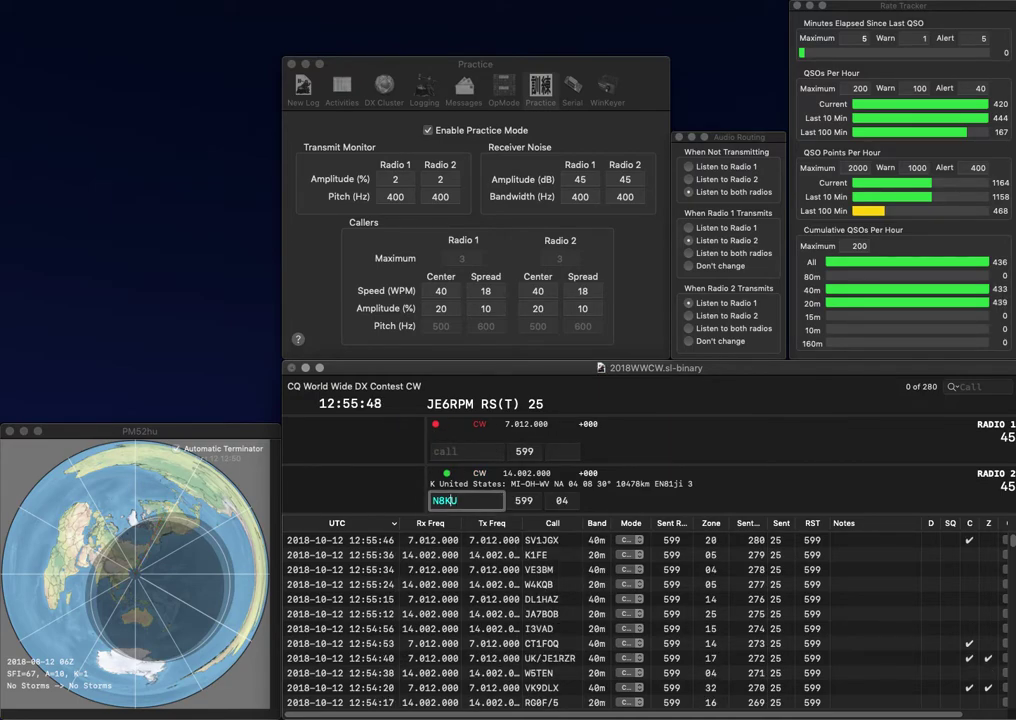
{"action": "key", "text": "BackSpace"}
{"action": "type", "text": "7V"}
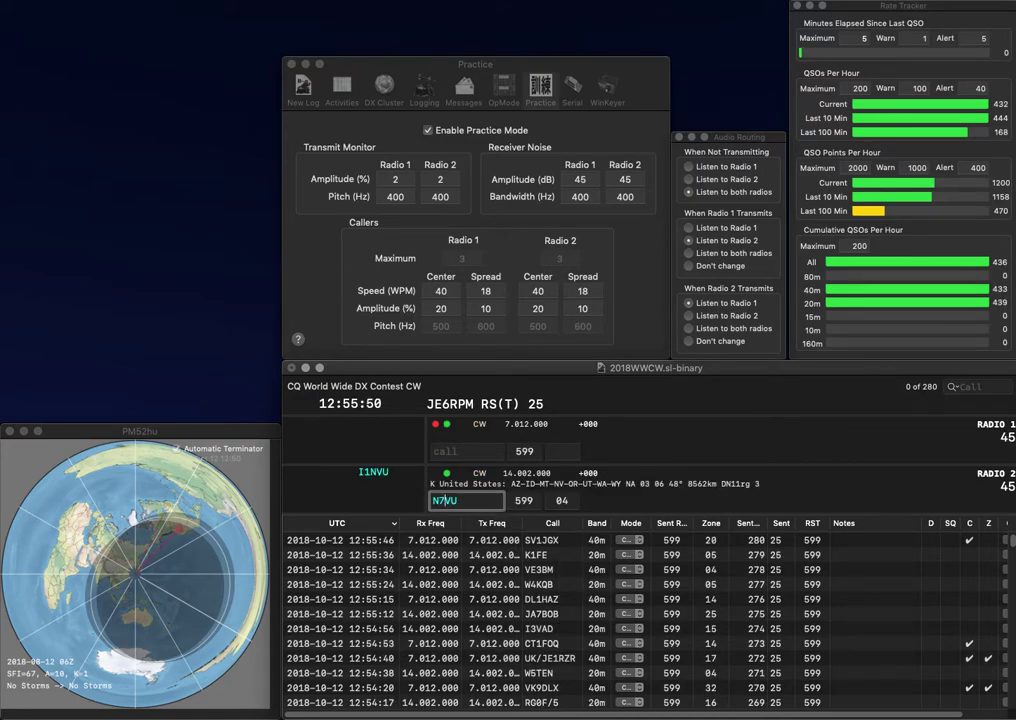
{"action": "key", "text": "Return"}
{"action": "type", "text": "AMTZ"}
{"action": "key", "text": "BackSpace"}
{"action": "key", "text": "BackSpace"}
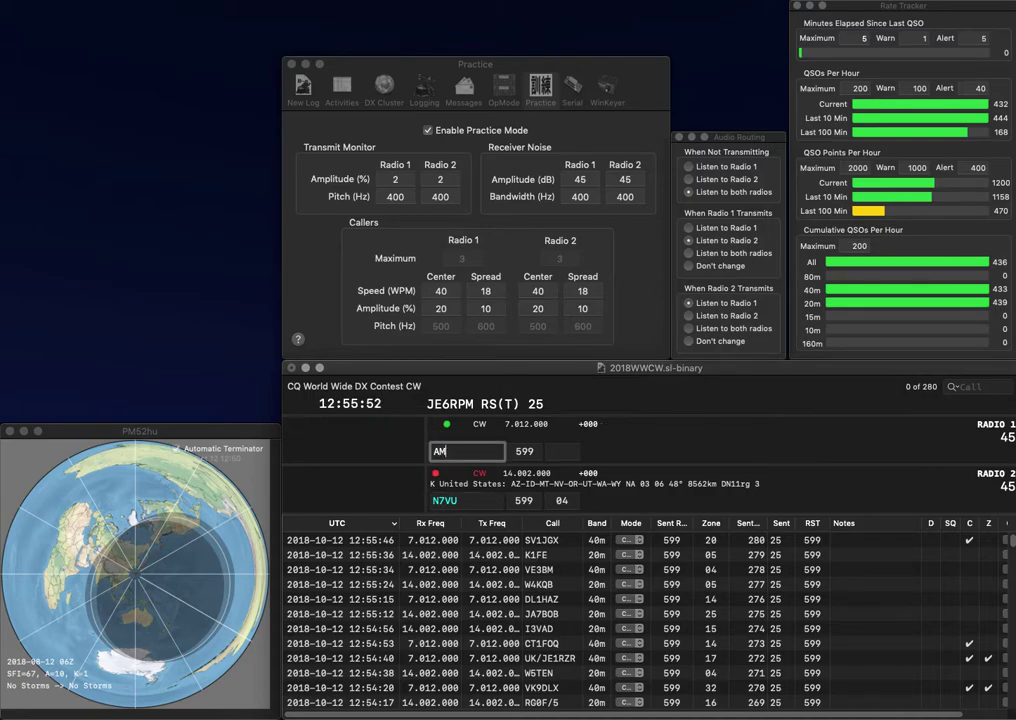
{"action": "type", "text": "Z"}
{"action": "key", "text": "Return"}
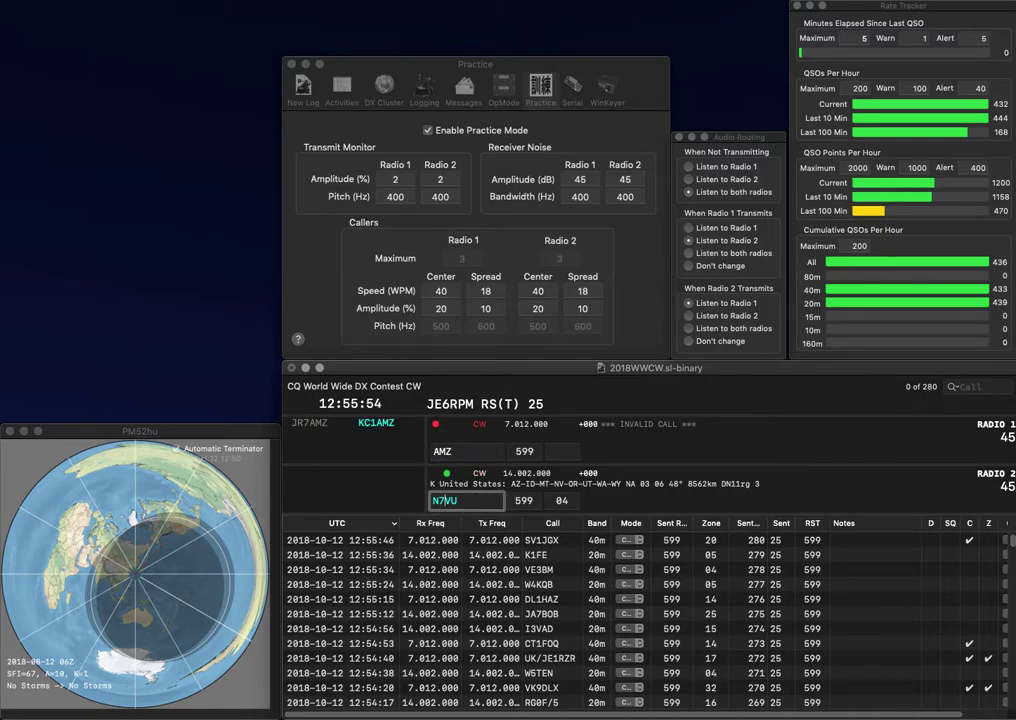
{"action": "key", "text": "BackSpace"}
{"action": "type", "text": "8"}
{"action": "key", "text": "Right"}
{"action": "key", "text": "Right"}
{"action": "key", "text": "BackSpace"}
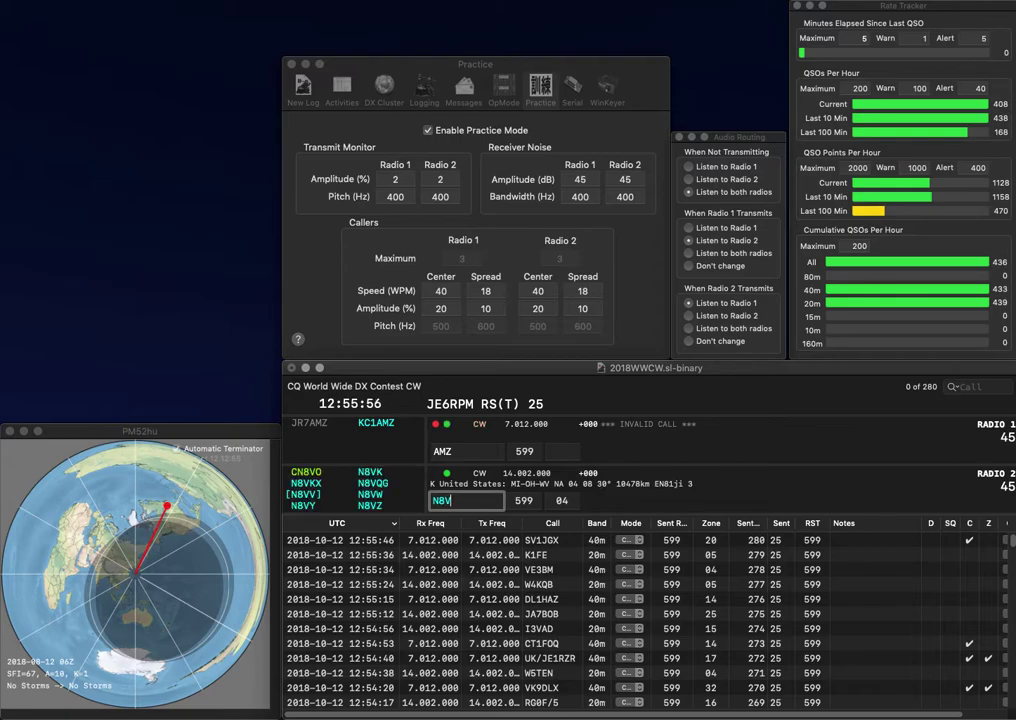
{"action": "type", "text": "V"}
{"action": "key", "text": "Return"}
{"action": "key", "text": "Up"}
{"action": "type", "text": "K2"}
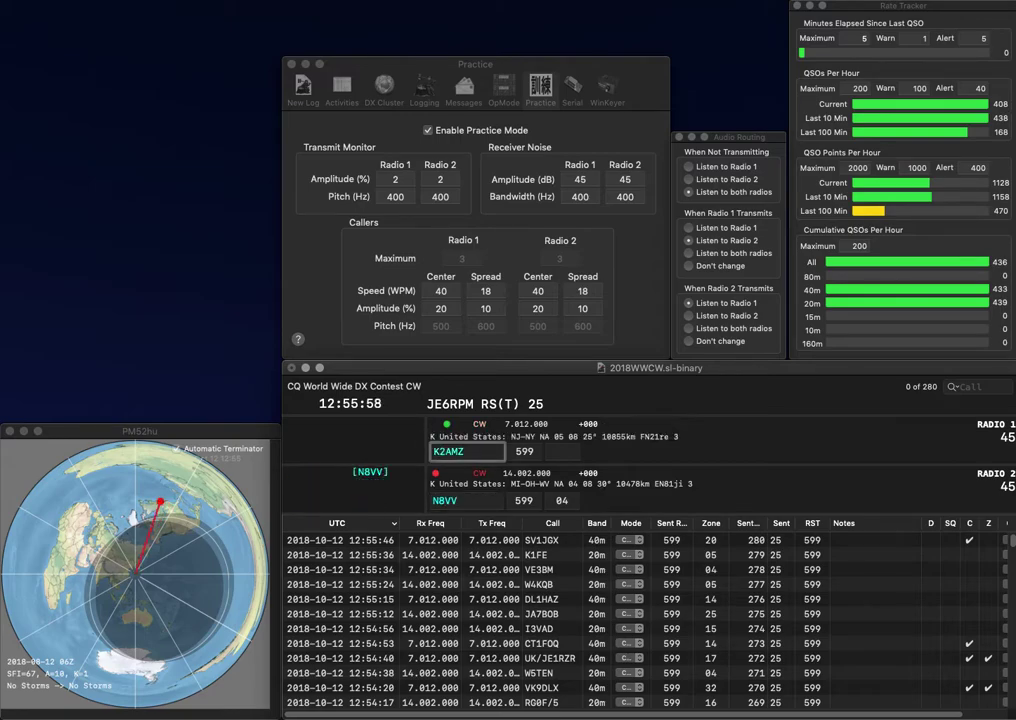
{"action": "key", "text": "Delete"}
{"action": "type", "text": "T"}
{"action": "key", "text": "Return"}
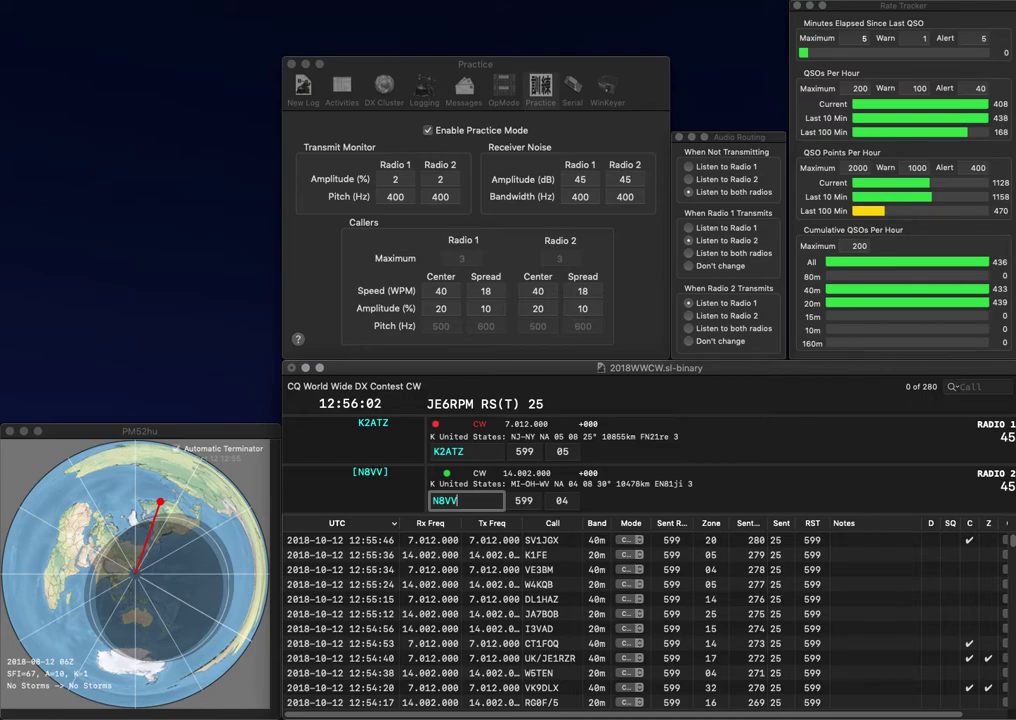
{"action": "key", "text": "Return"}
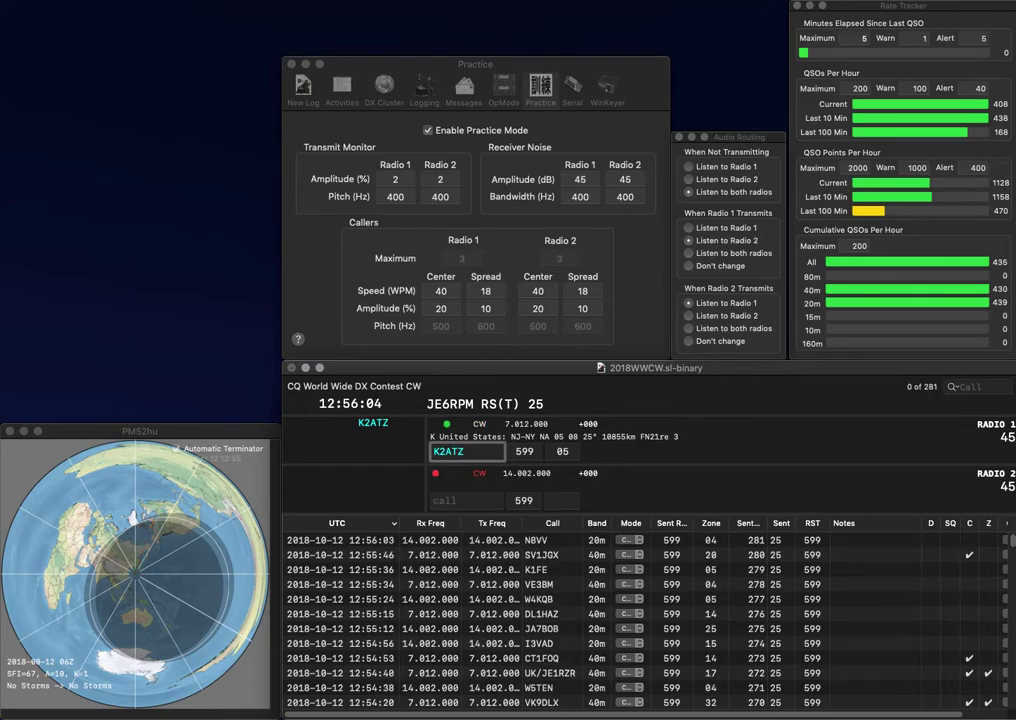
{"action": "key", "text": "Return"}
{"action": "type", "text": "K4JP"}
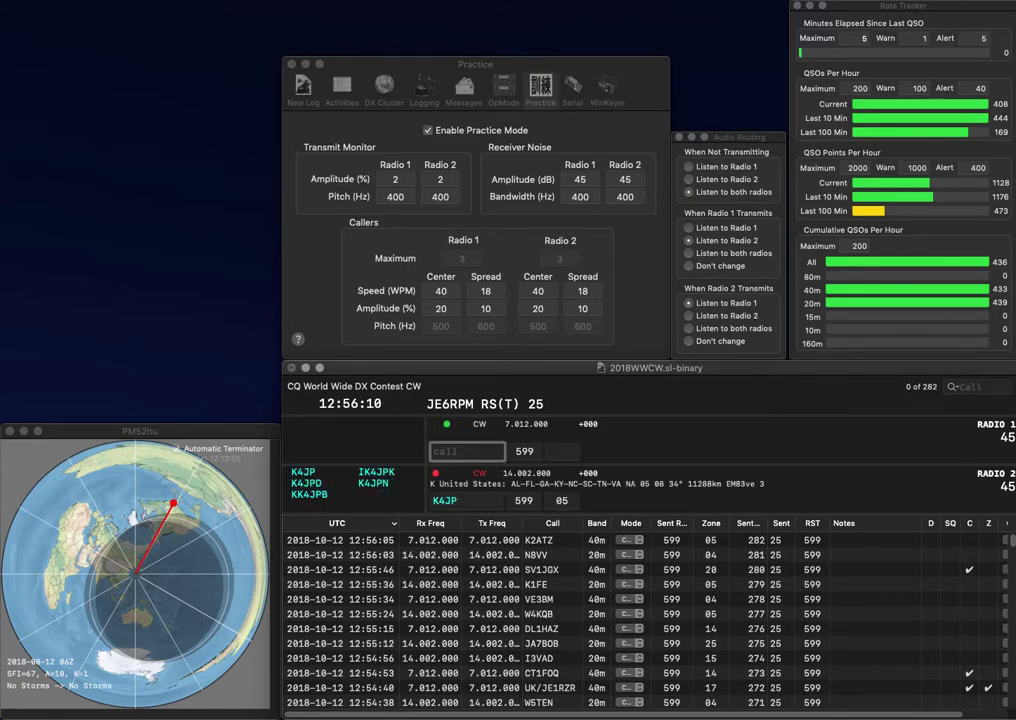
{"action": "type", "text": "CP"}
{"action": "key", "text": "Return"}
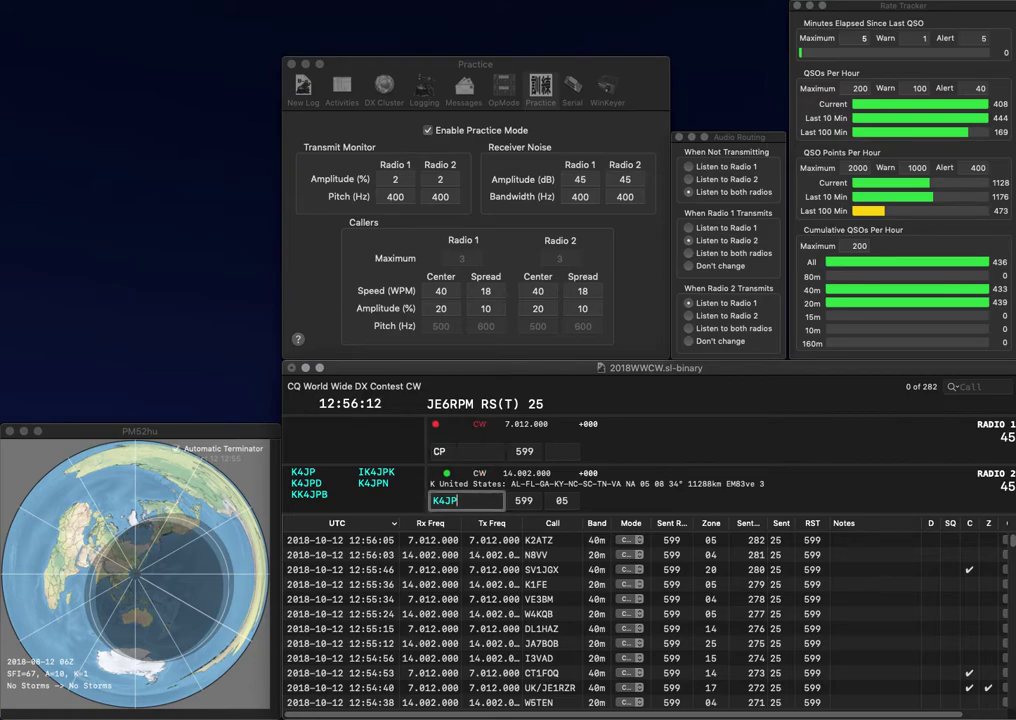
{"action": "key", "text": "Return"}
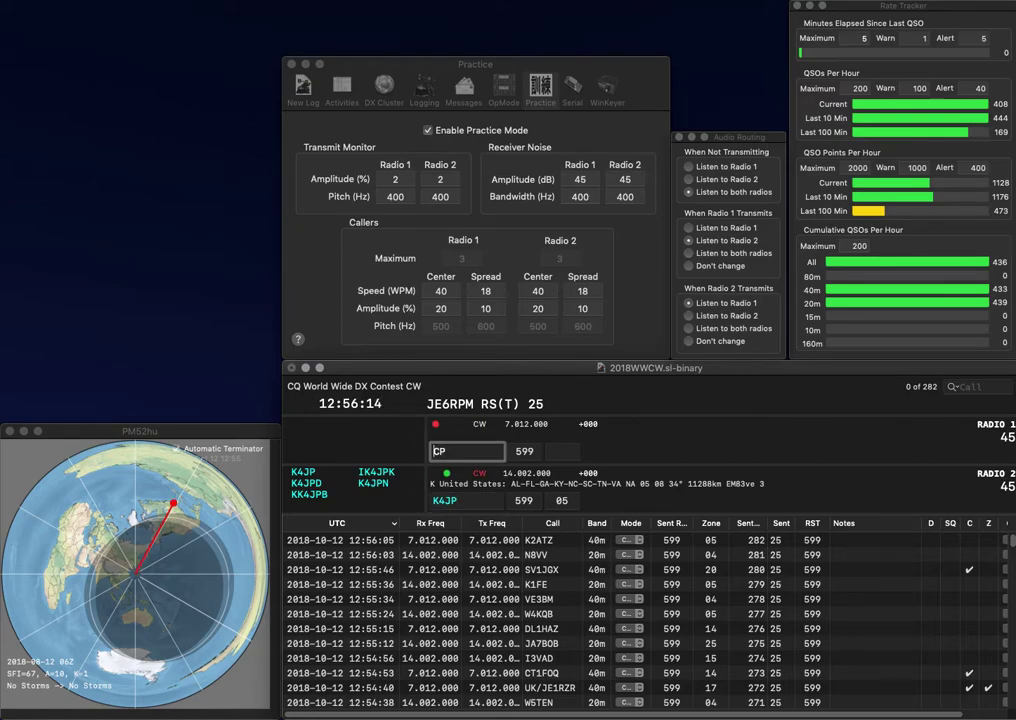
- Complete the Radio 1 call as R3CP and enter HA6FQ on Radio 2, sending the exchange to each caller
{"action": "type", "text": "R3"}
{"action": "key", "text": "Return"}
{"action": "type", "text": "HA6FQ"}
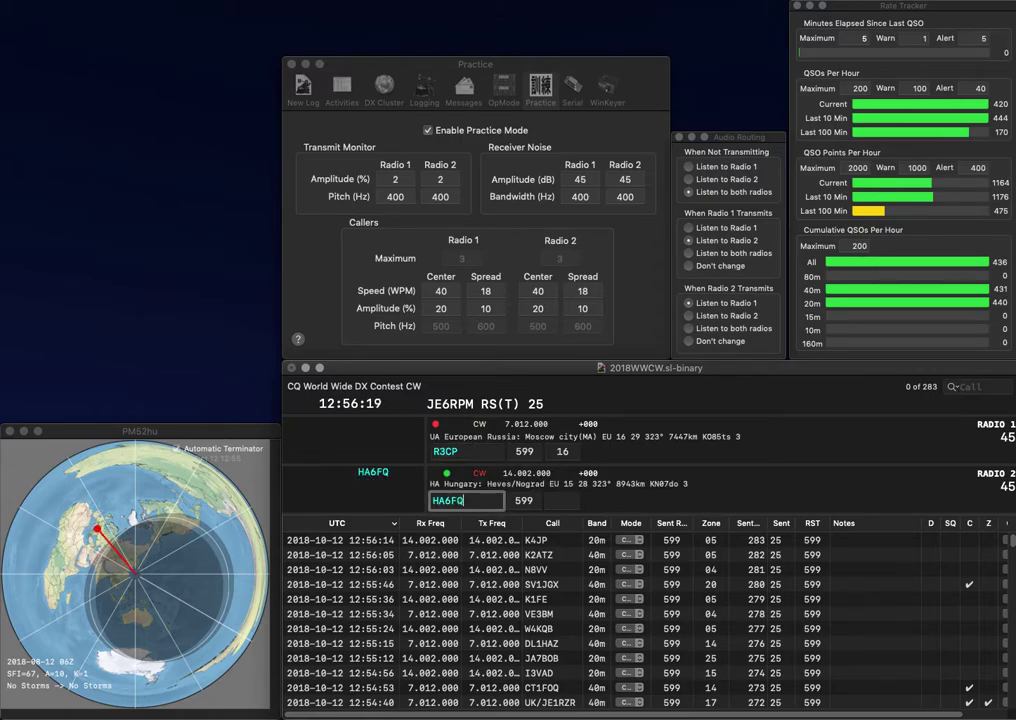
{"action": "key", "text": "Return"}
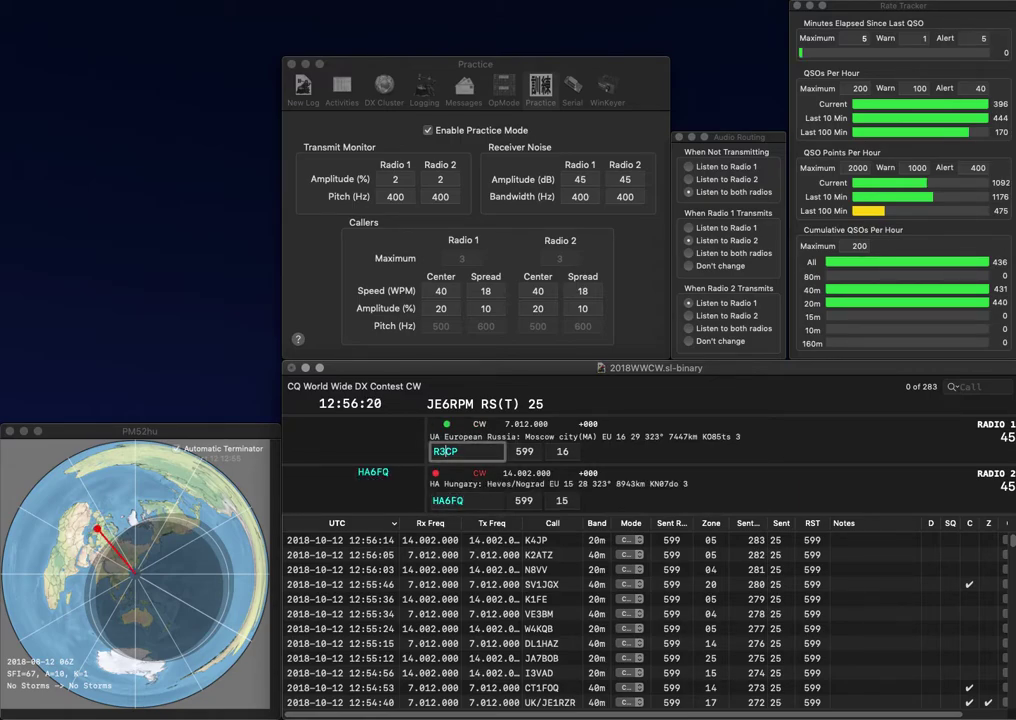
{"action": "type", "text": "OR/"}
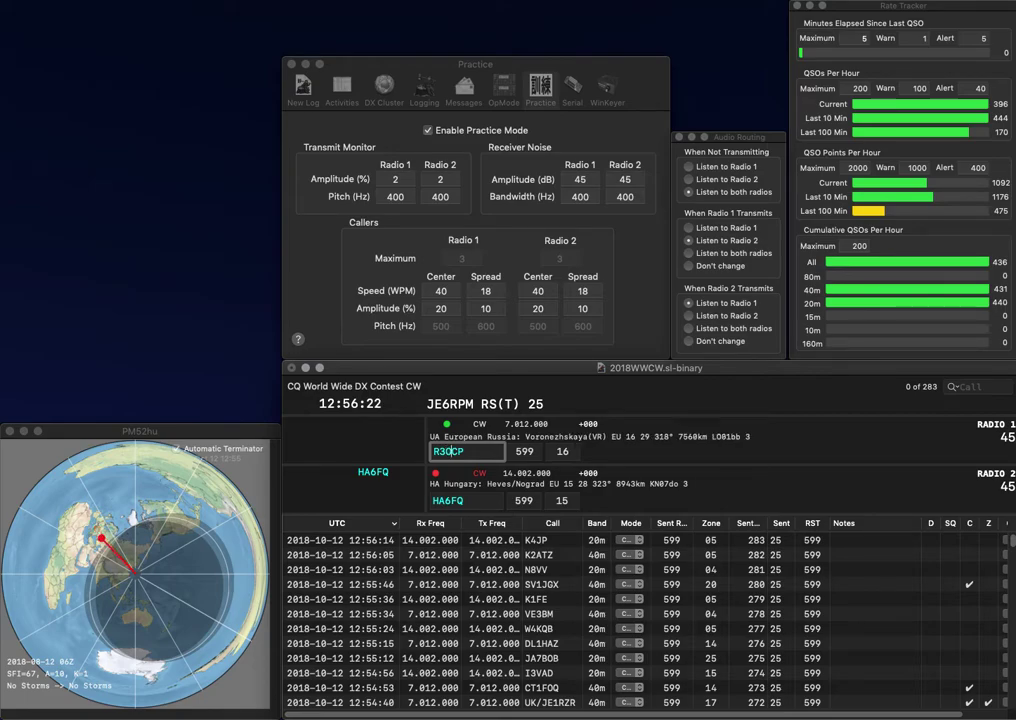
{"action": "key", "text": "Delete"}
{"action": "key", "text": "Return"}
{"action": "key", "text": "Return"}
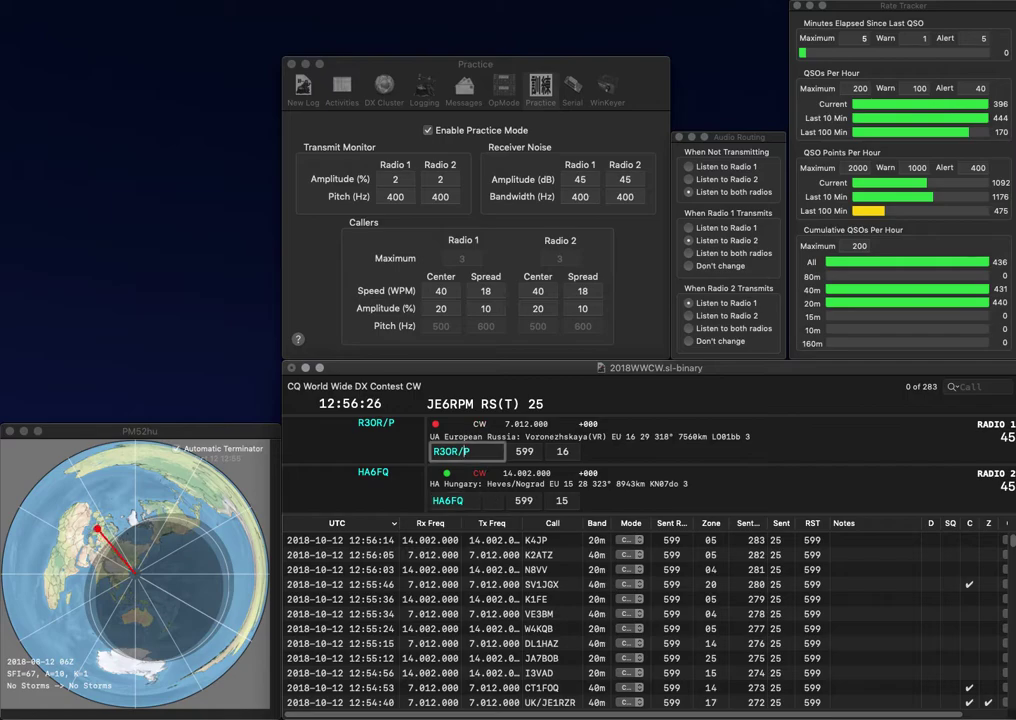
{"action": "key", "text": "Return"}
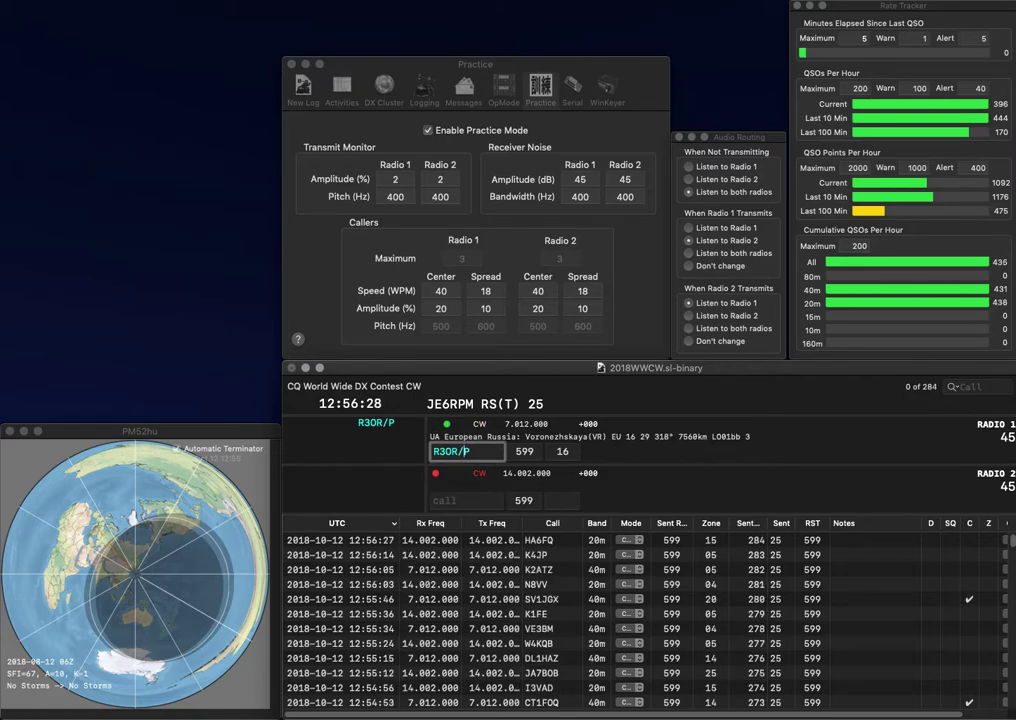
{"action": "key", "text": "Return"}
{"action": "type", "text": "KW7MM"}
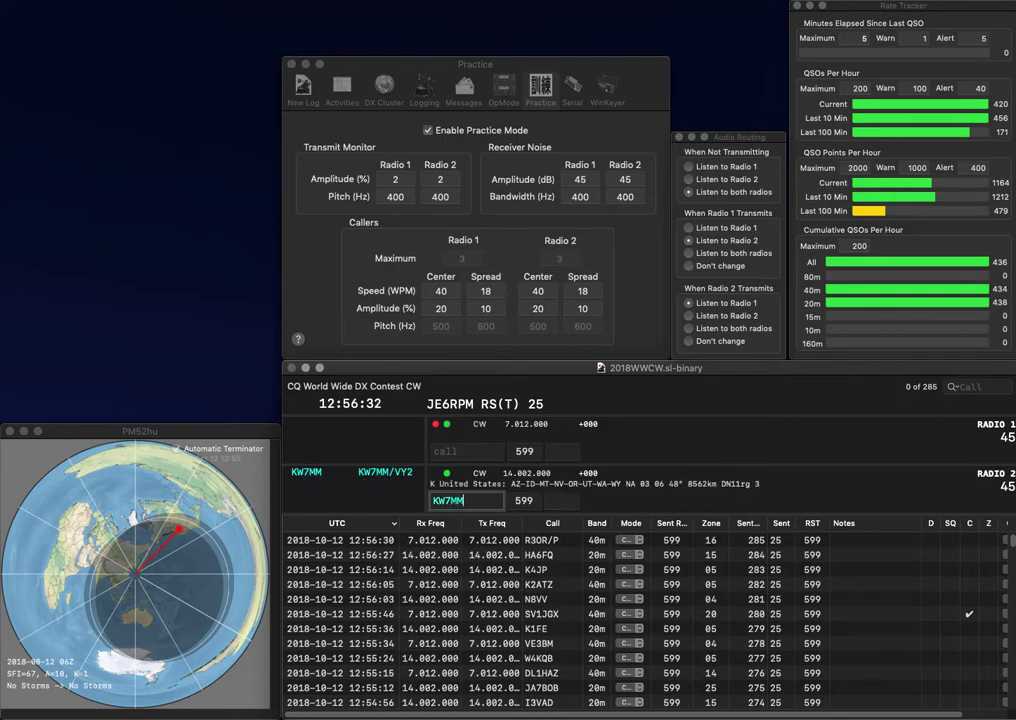
{"action": "key", "text": "Return"}
{"action": "type", "text": "F5VKT"}
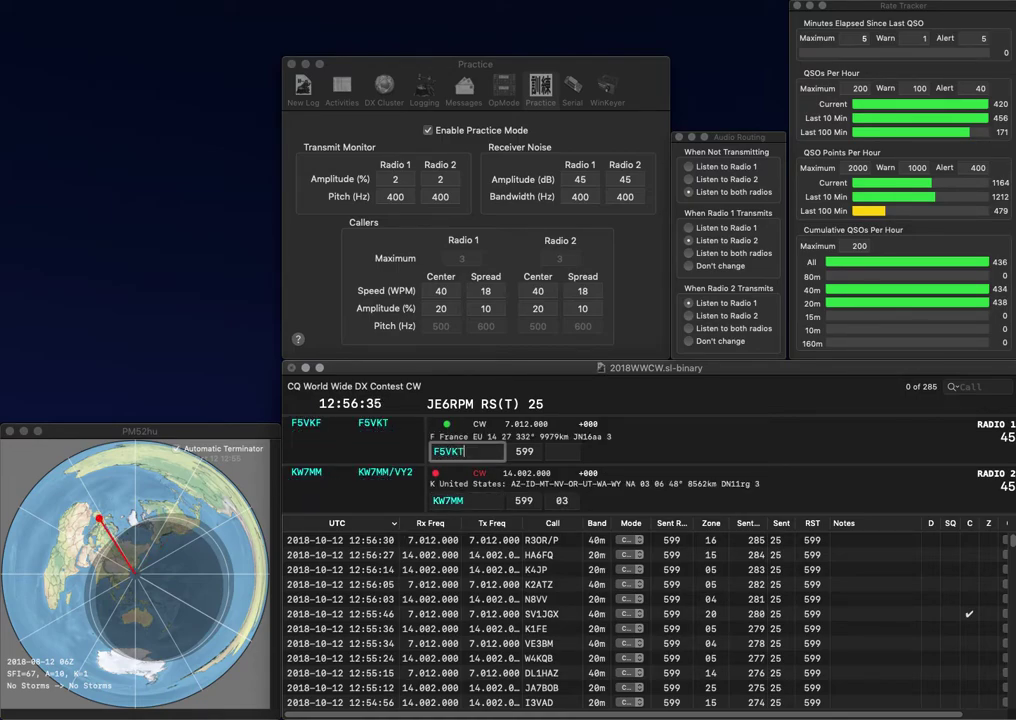
{"action": "key", "text": "Return"}
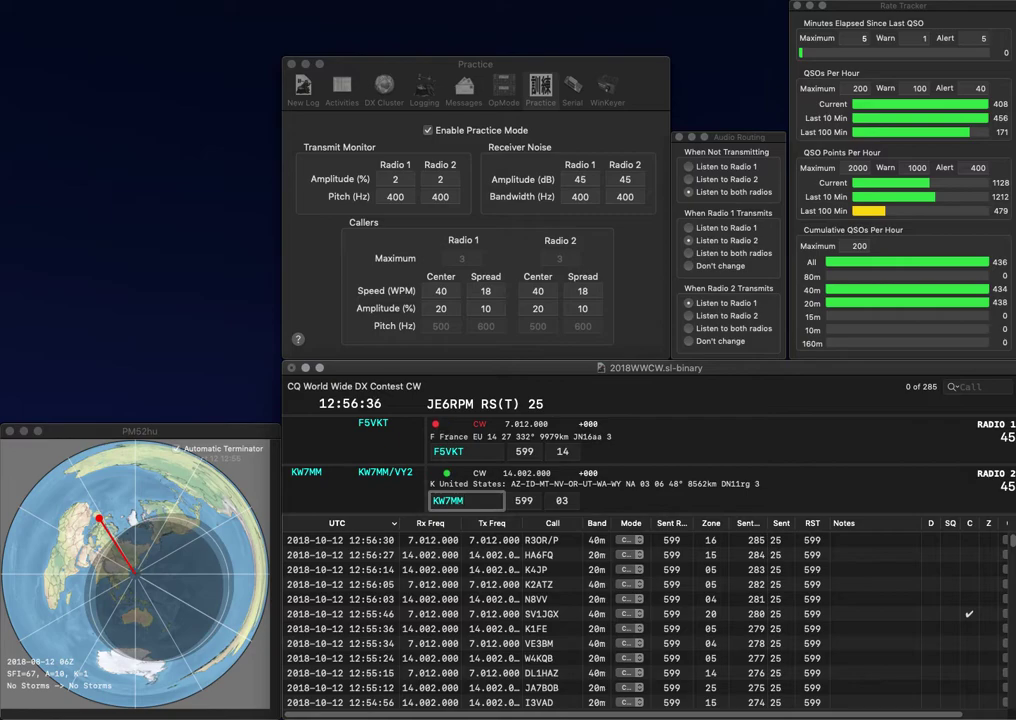
{"action": "key", "text": "Return"}
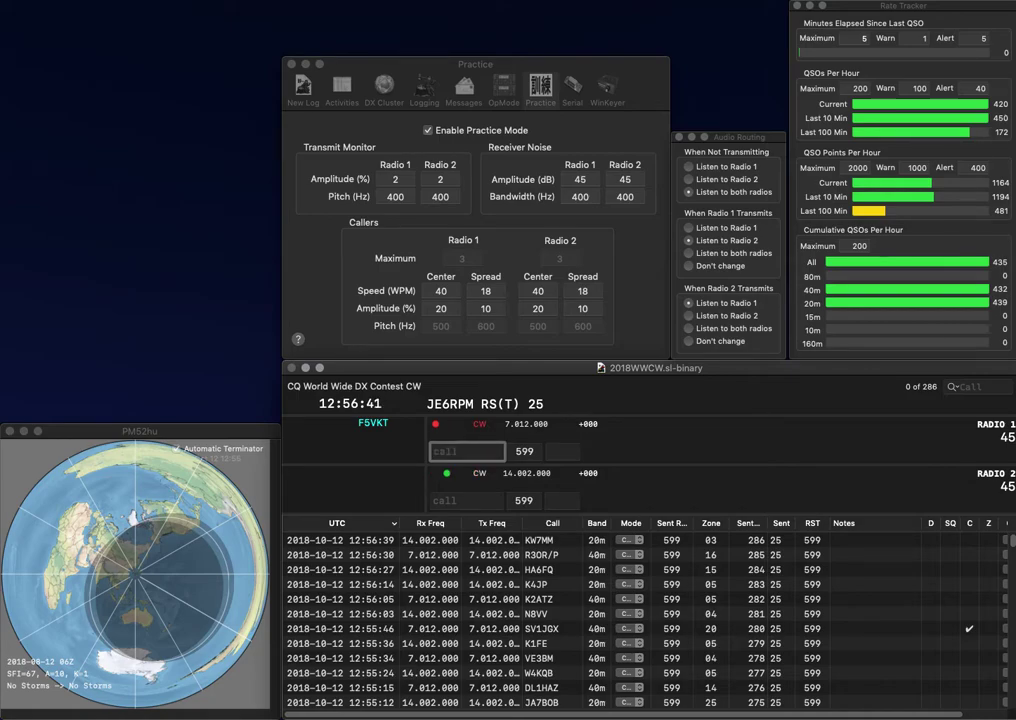
{"action": "key", "text": "Return"}
{"action": "type", "text": "K0OMH"}
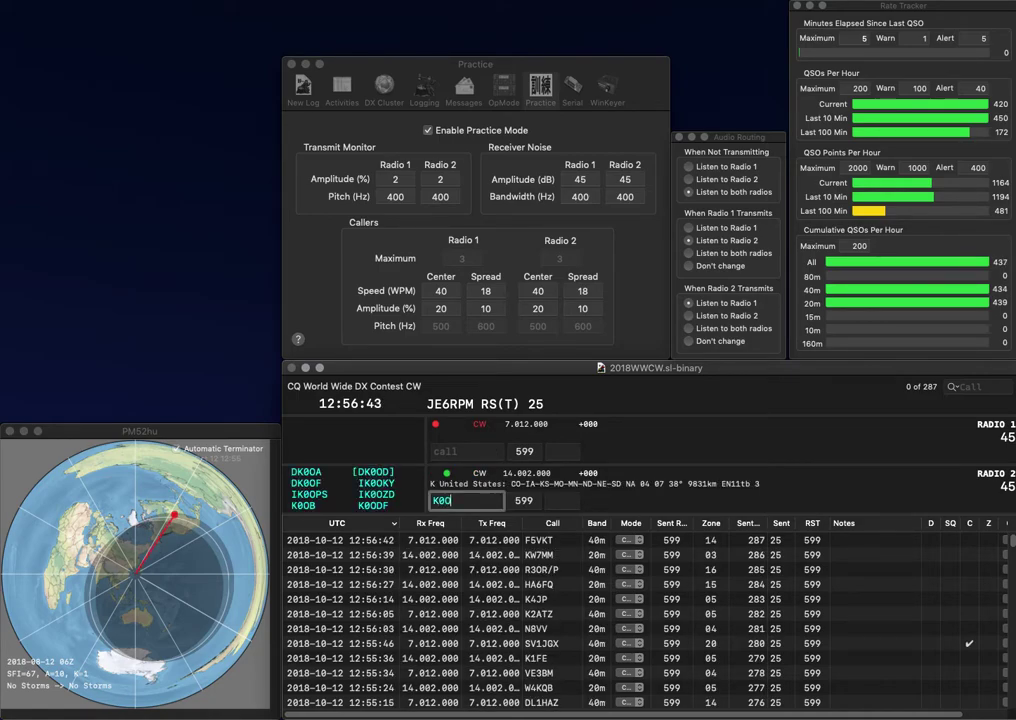
{"action": "key", "text": "Return"}
{"action": "type", "text": "K5YAA"}
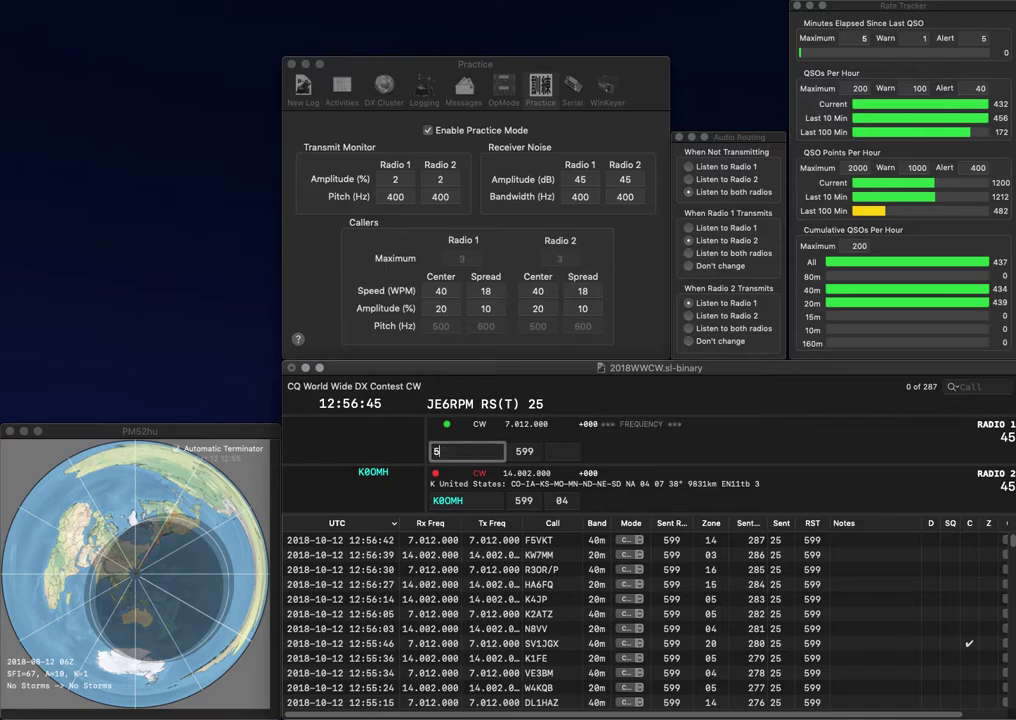
{"action": "key", "text": "Return"}
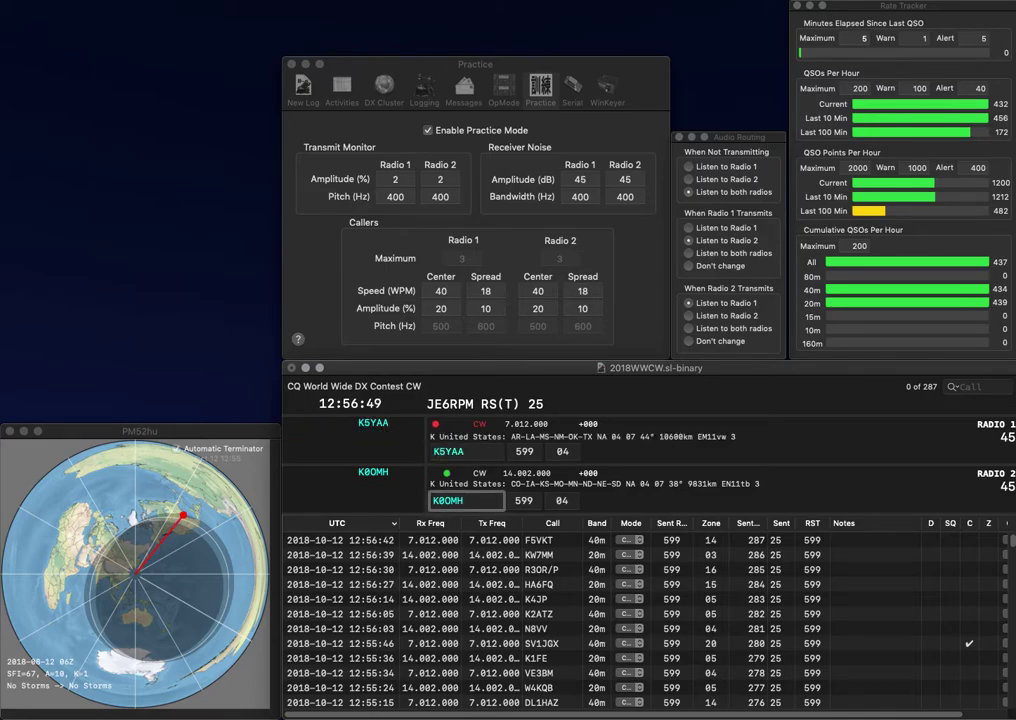
{"action": "key", "text": "Return"}
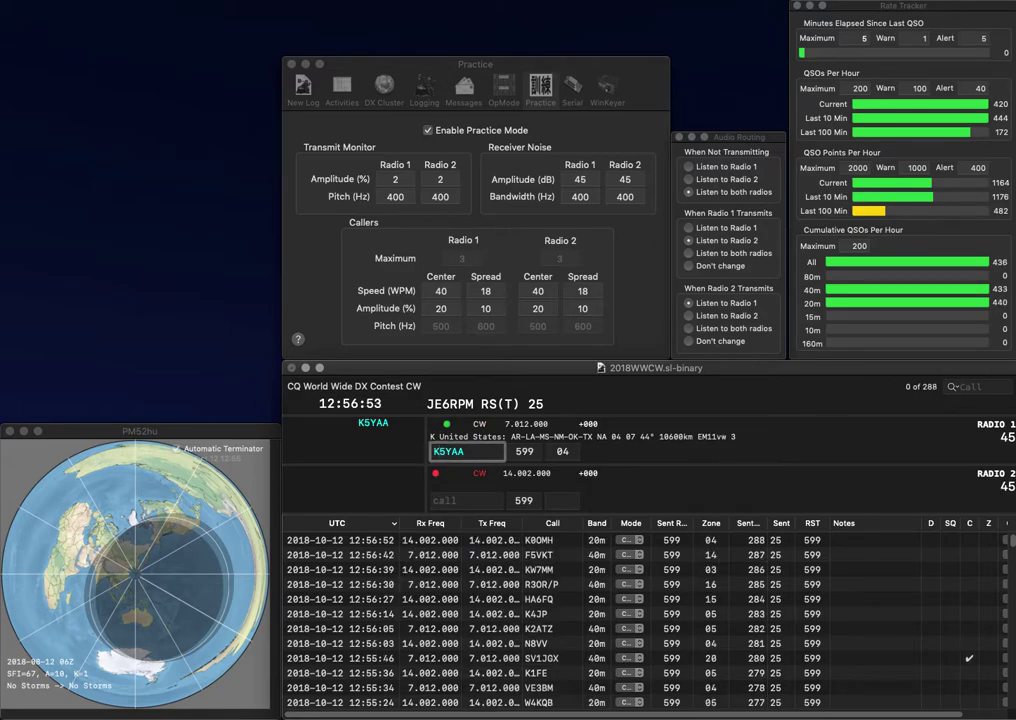
{"action": "key", "text": "Return"}
{"action": "type", "text": "G3KL"}
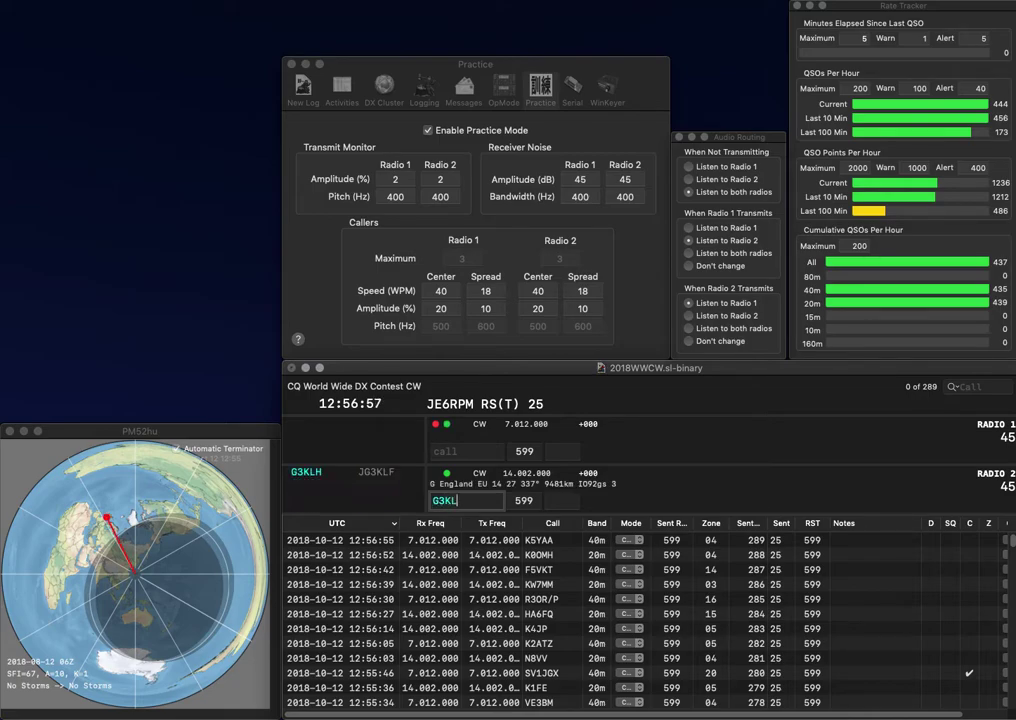
{"action": "type", "text": "H"}
{"action": "key", "text": "Return"}
{"action": "type", "text": "YOTA"}
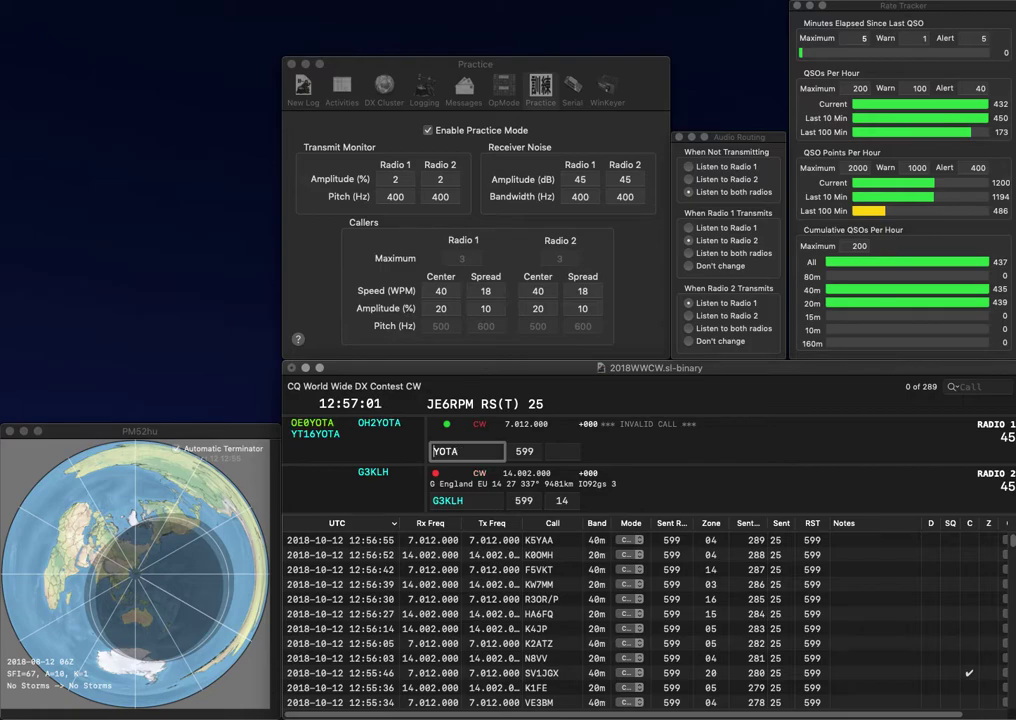
{"action": "key", "text": "Return"}
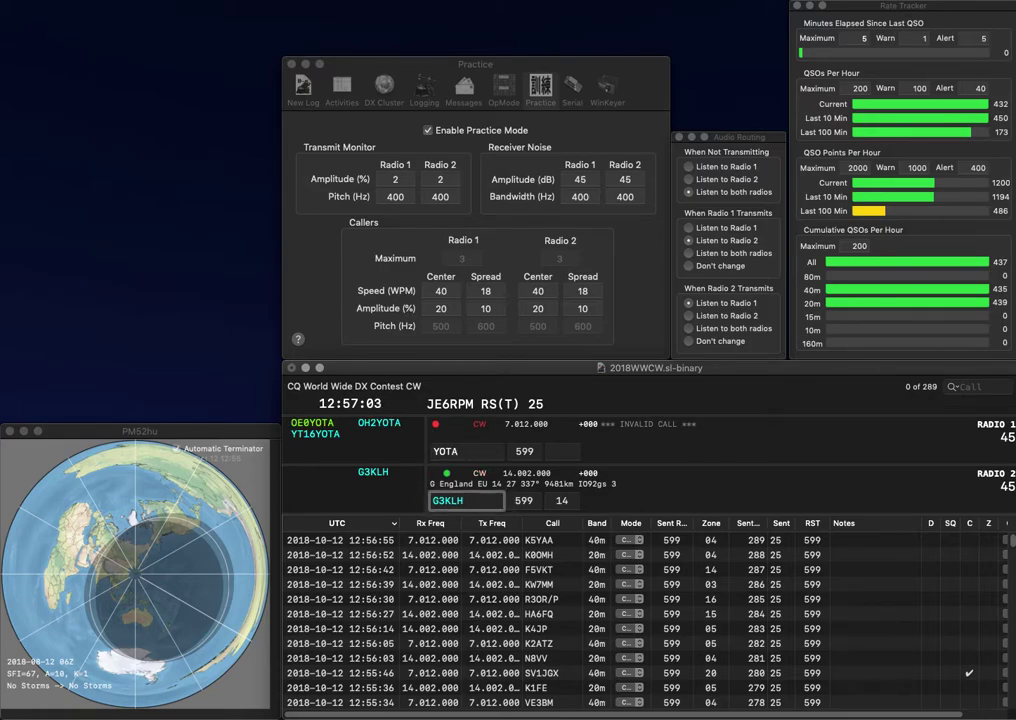
{"action": "key", "text": "Return"}
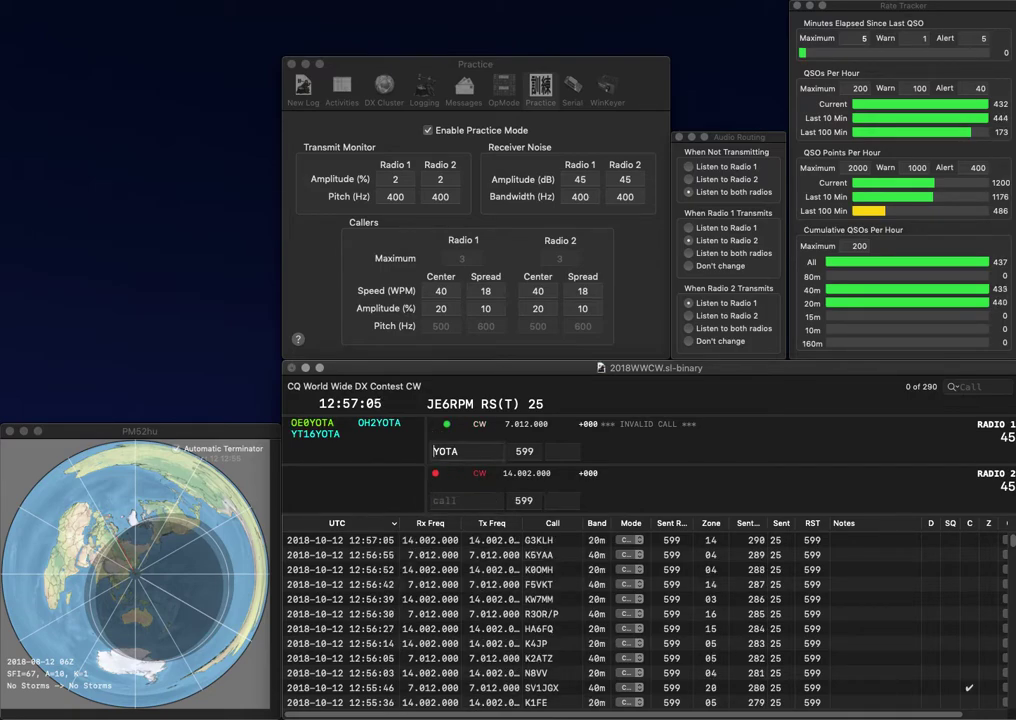
- Complete the Radio 1 call as YT16YOTA, enter the partial call W on Radio 2, and log the YT16YOTA contact
{"action": "type", "text": "YT16"}
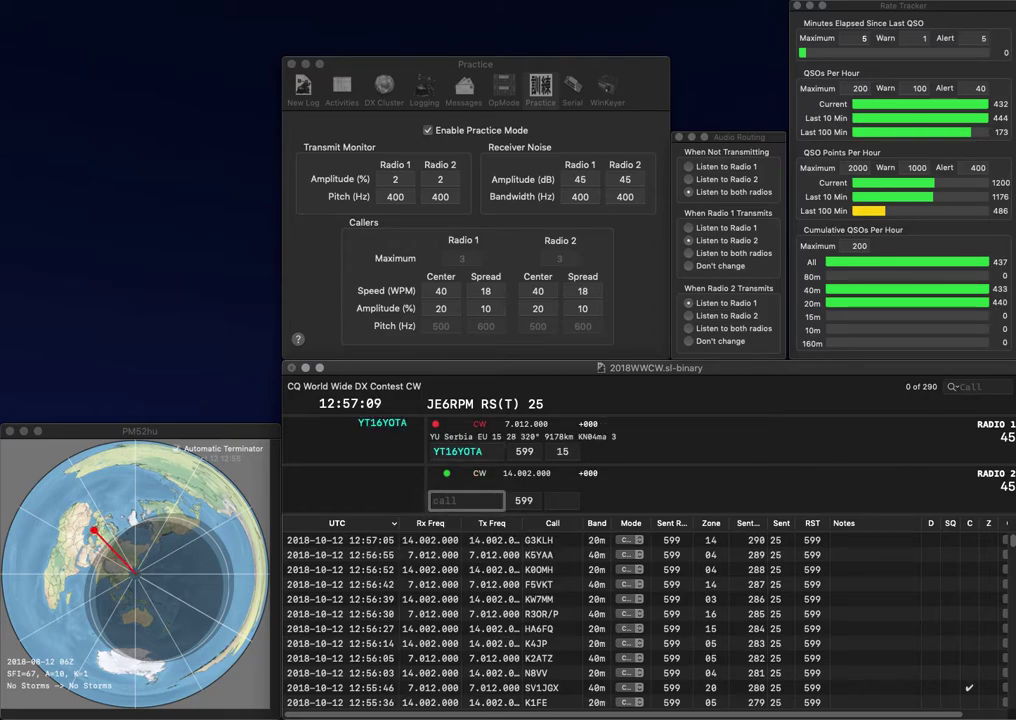
{"action": "type", "text": "W"}
{"action": "key", "text": "Return"}
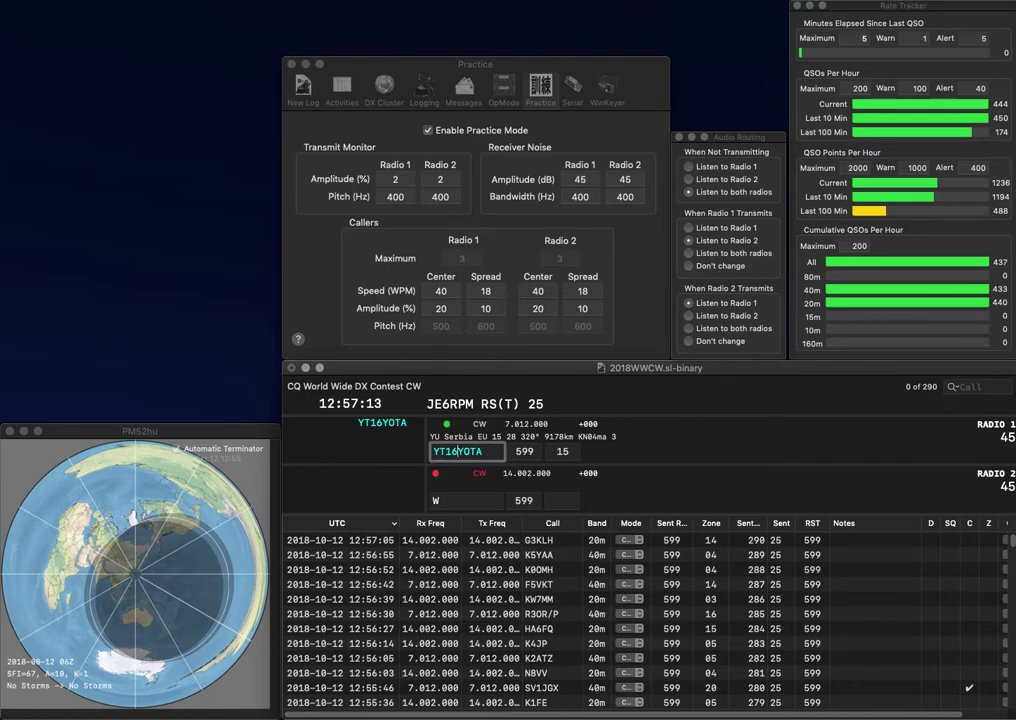
{"action": "key", "text": "Return"}
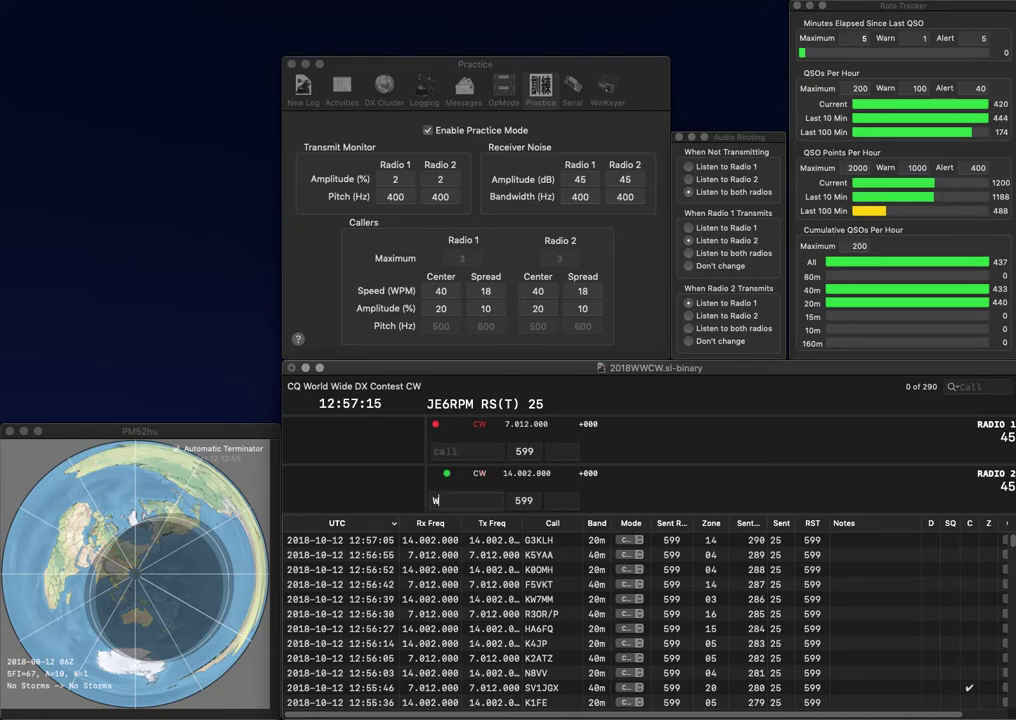
{"action": "type", "text": "B2RAT"}
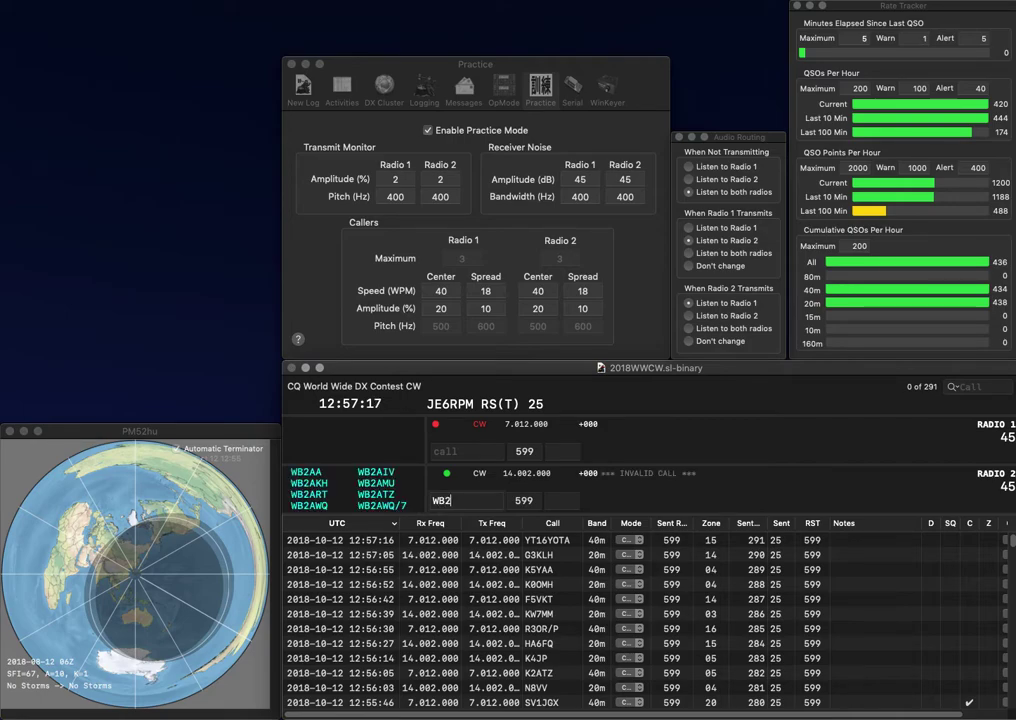
{"action": "key", "text": "Return"}
{"action": "type", "text": "IU3DU"}
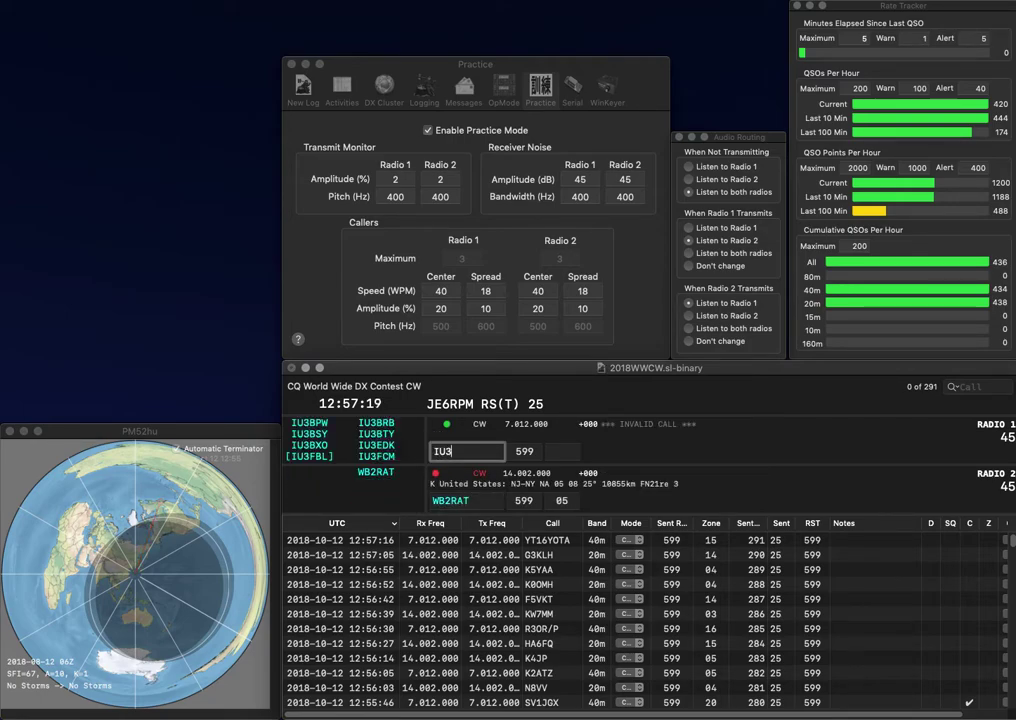
{"action": "key", "text": "BackSpace"}
{"action": "type", "text": "VQ"}
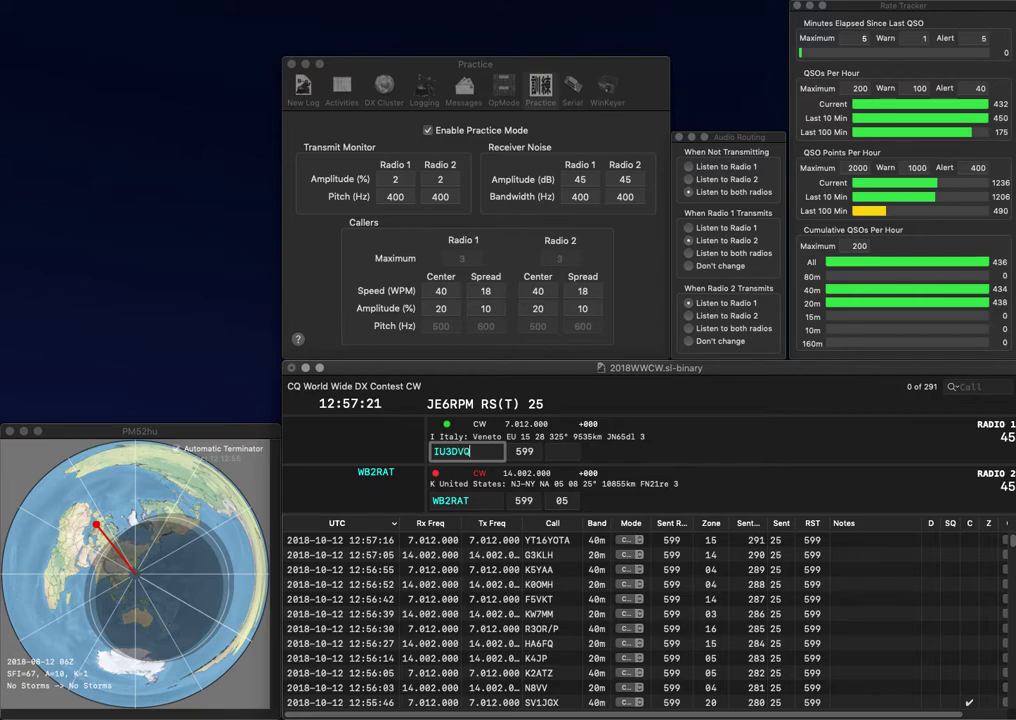
{"action": "key", "text": "Return"}
{"action": "key", "text": "Return"}
{"action": "key", "text": "Right"}
{"action": "key", "text": "Right"}
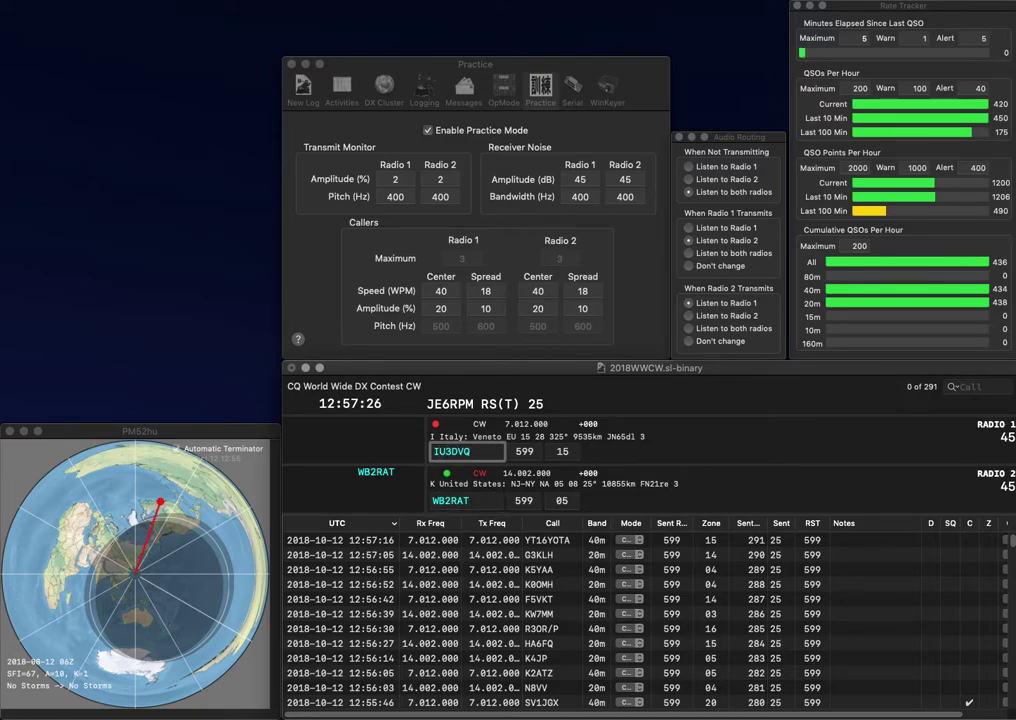
{"action": "key", "text": "BackSpace"}
{"action": "type", "text": "V"}
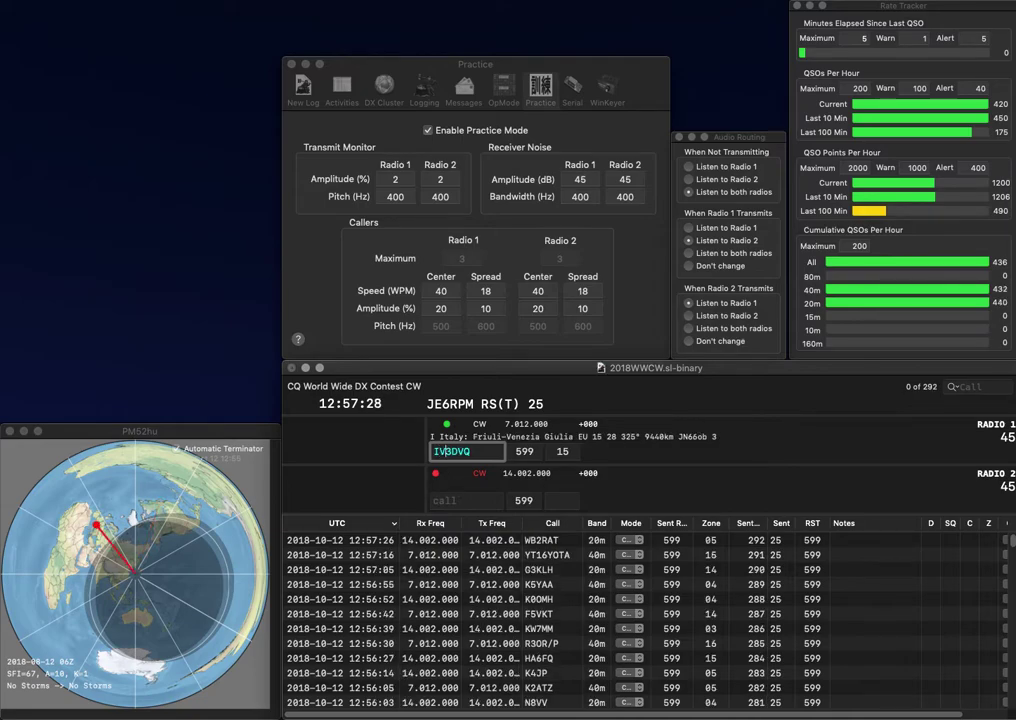
- Correct the Radio 1 call to IU3BVQ and enter the partial call AKL on Radio 2
{"action": "key", "text": "Left"}
{"action": "key", "text": "Left"}
{"action": "key", "text": "BackSpace"}
{"action": "type", "text": "B"}
{"action": "key", "text": "Up"}
{"action": "key", "text": "Right"}
{"action": "key", "text": "Right"}
{"action": "left_click", "coordinate": [444, 451]}
{"action": "key", "text": "BackSpace"}
{"action": "type", "text": "U"}
{"action": "key", "text": "Return"}
{"action": "type", "text": "AKL"}
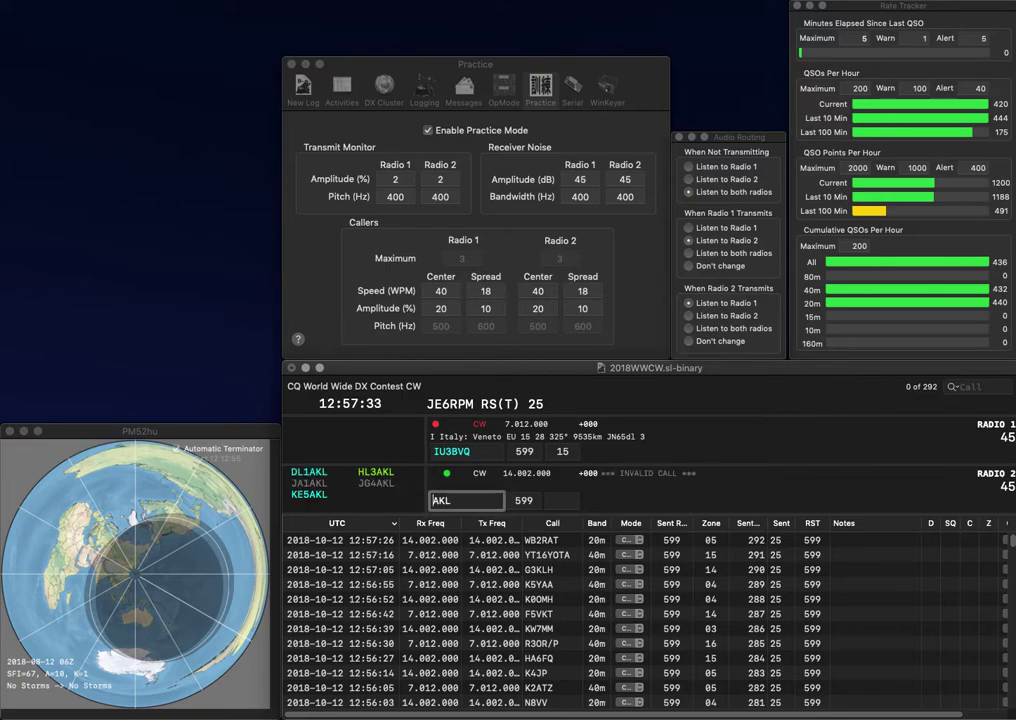
- Correct the suffix and the number of the Radio 1 call so it reads IU4BUQ, and send it
{"action": "key", "text": "Return"}
{"action": "key", "text": "Down"}
{"action": "key", "text": "Left"}
{"action": "key", "text": "BackSpace"}
{"action": "type", "text": "U"}
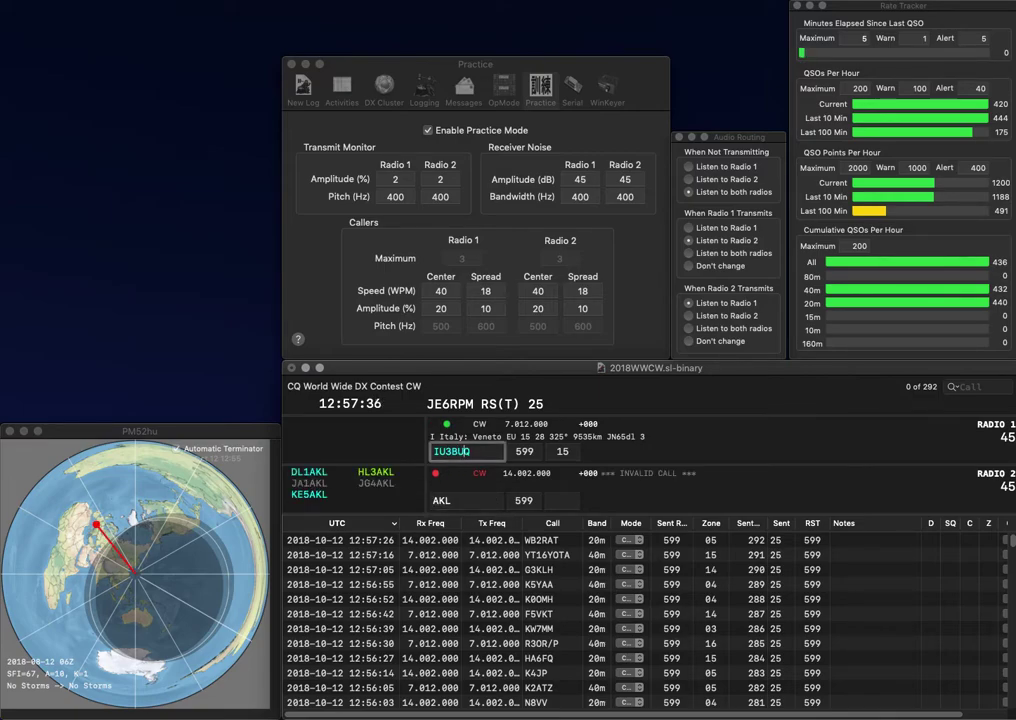
{"action": "key", "text": "Left"}
{"action": "key", "text": "Left"}
{"action": "key", "text": "BackSpace"}
{"action": "type", "text": "4"}
{"action": "key", "text": "Return"}
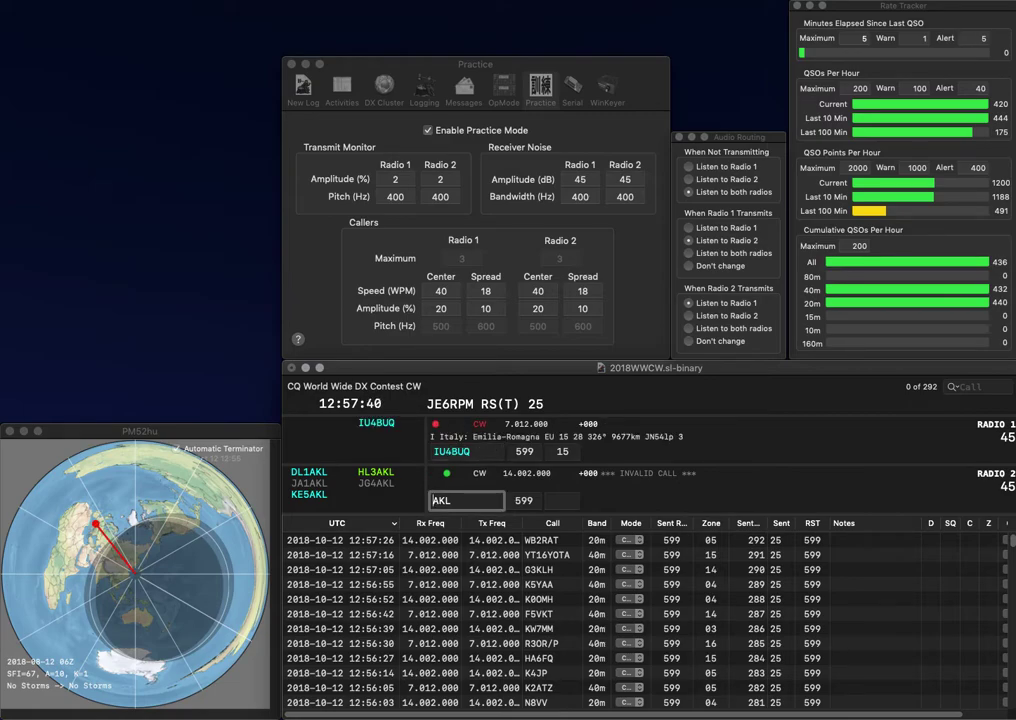
{"action": "type", "text": "JA1"}
{"action": "key", "text": "Return"}
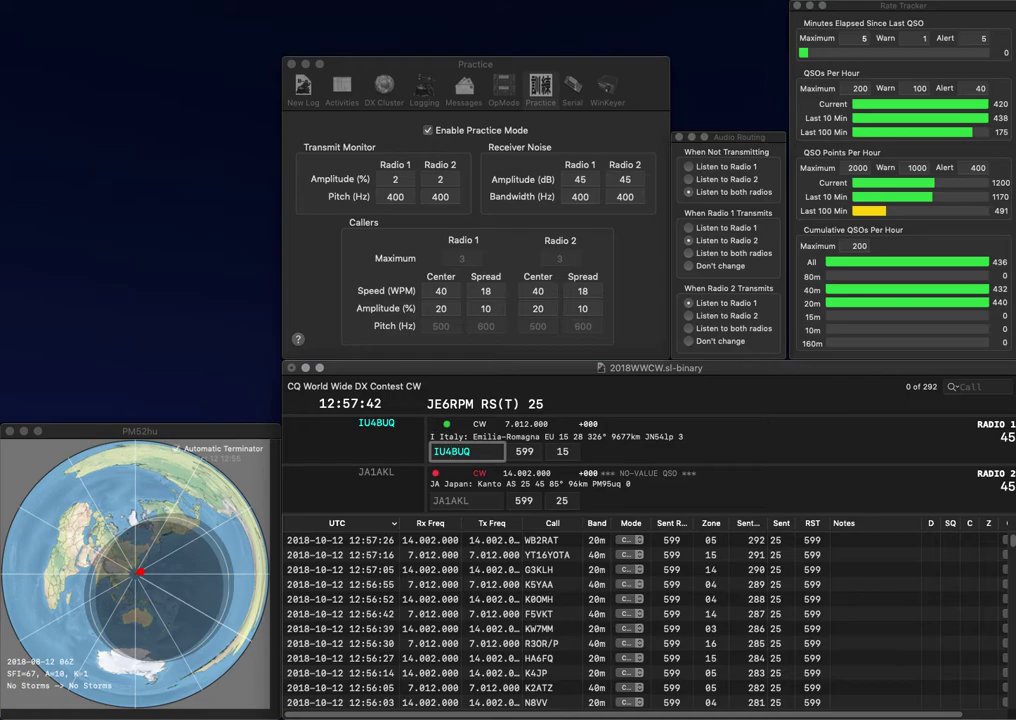
{"action": "key", "text": "Return"}
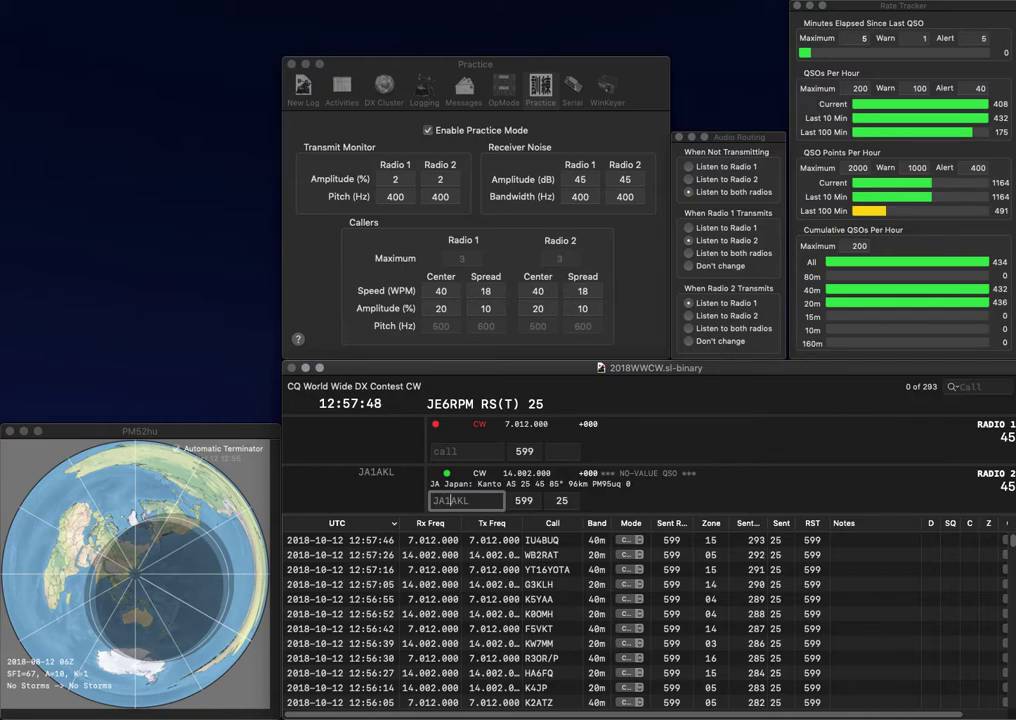
{"action": "key", "text": "Return"}
{"action": "type", "text": "UA8"}
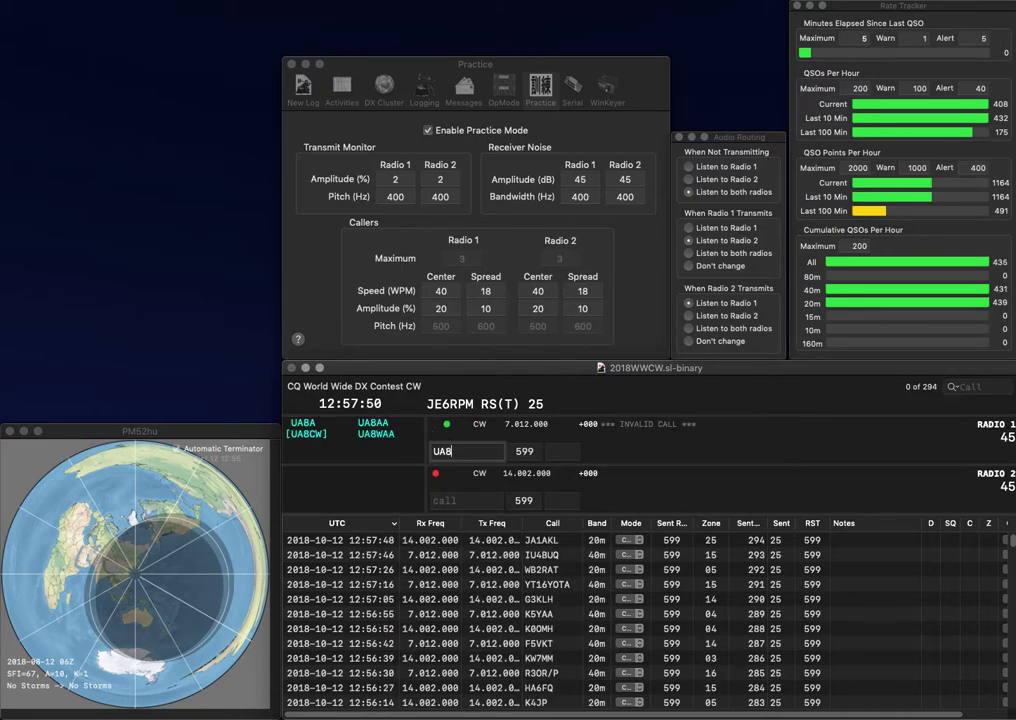
{"action": "type", "text": "K"}
{"action": "key", "text": "Return"}
{"action": "type", "text": "RN1CW"}
{"action": "key", "text": "Return"}
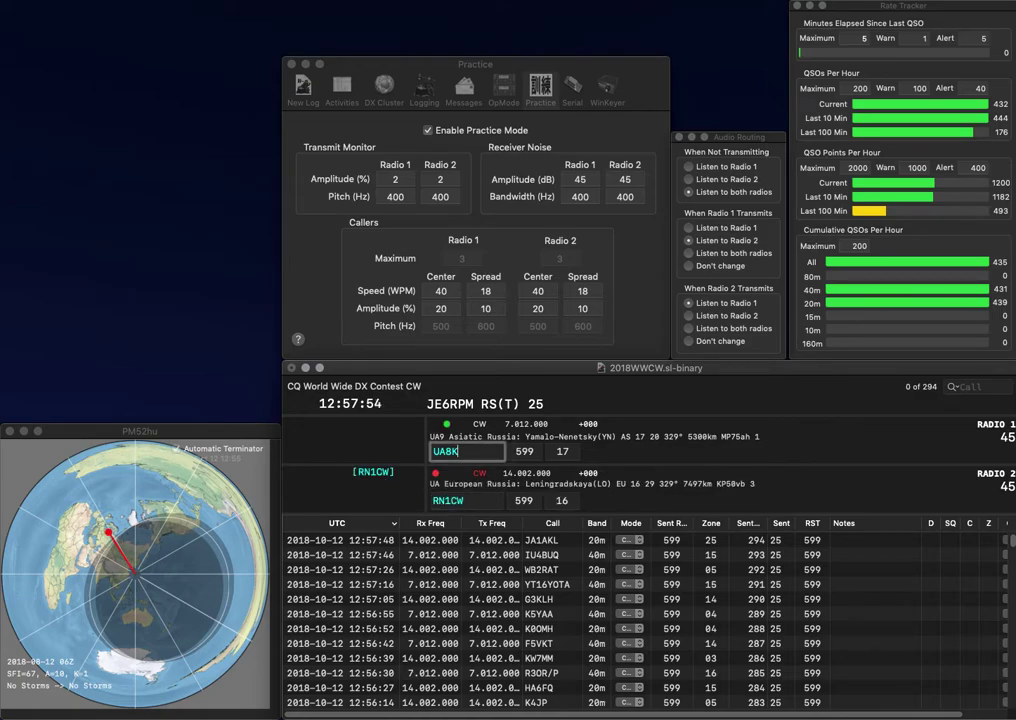
- Correct the Radio 1 call to UA7K, and log the RN1CW and UA7K contacts
{"action": "key", "text": "BackSpace"}
{"action": "key", "text": "BackSpace"}
{"action": "type", "text": "7K"}
{"action": "key", "text": "Return"}
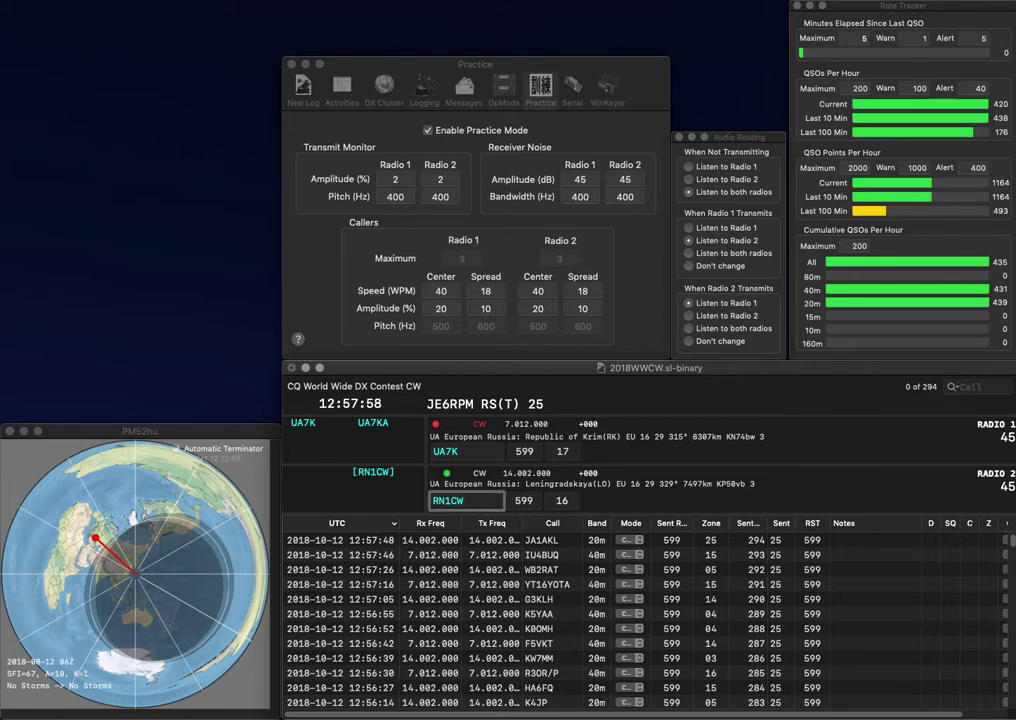
{"action": "key", "text": "Return"}
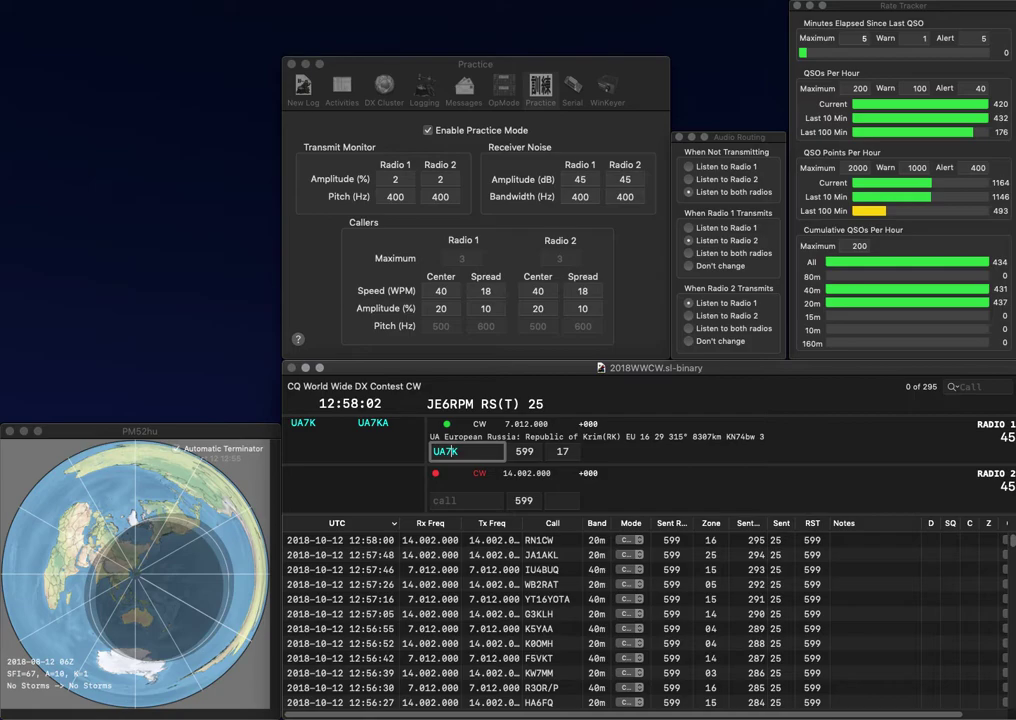
{"action": "key", "text": "Return"}
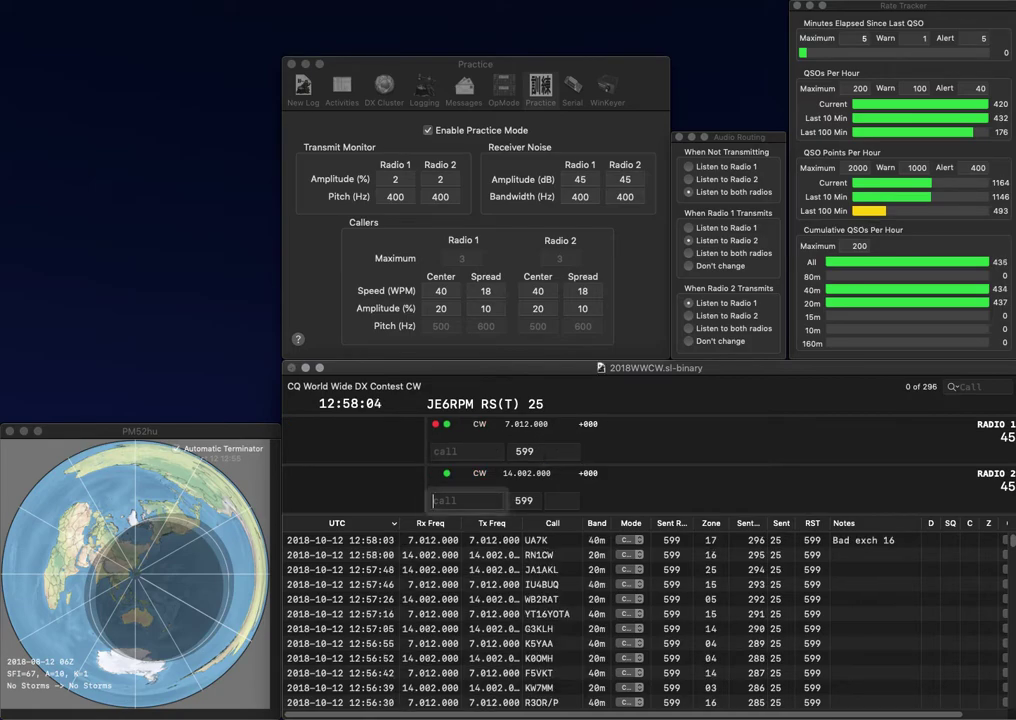
{"action": "key", "text": "Tab"}
{"action": "key", "text": "Tab"}
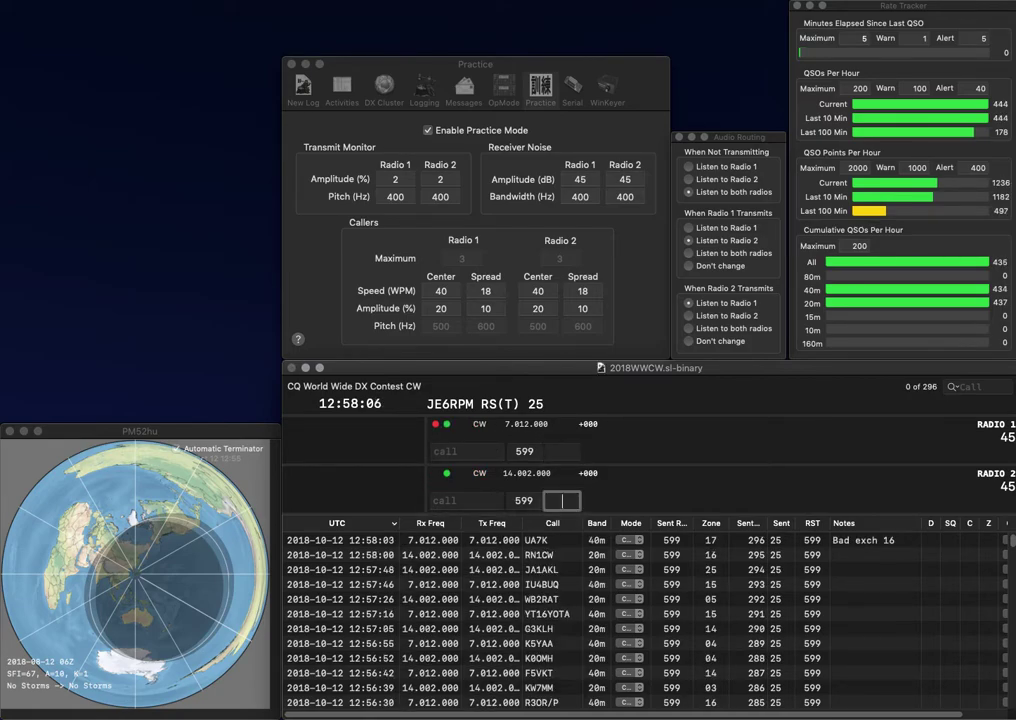
{"action": "key", "text": "Tab"}
{"action": "key", "text": "Tab"}
{"action": "key", "text": "Tab"}
{"action": "key", "text": "BackSpace"}
{"action": "key", "text": "Tab"}
{"action": "key", "text": "Return"}
{"action": "key", "text": "Tab"}
{"action": "key", "text": "Return"}
{"action": "key", "text": "Tab"}
{"action": "type", "text": "EA"}
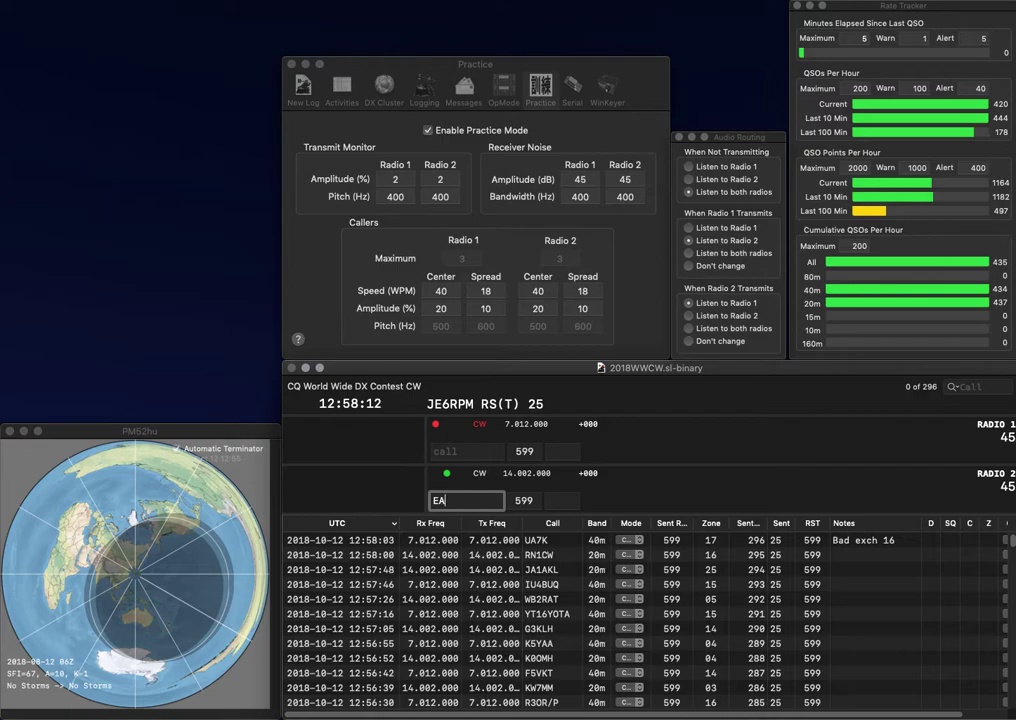
{"action": "type", "text": "8EW"}
{"action": "key", "text": "Return"}
{"action": "type", "text": "K"}
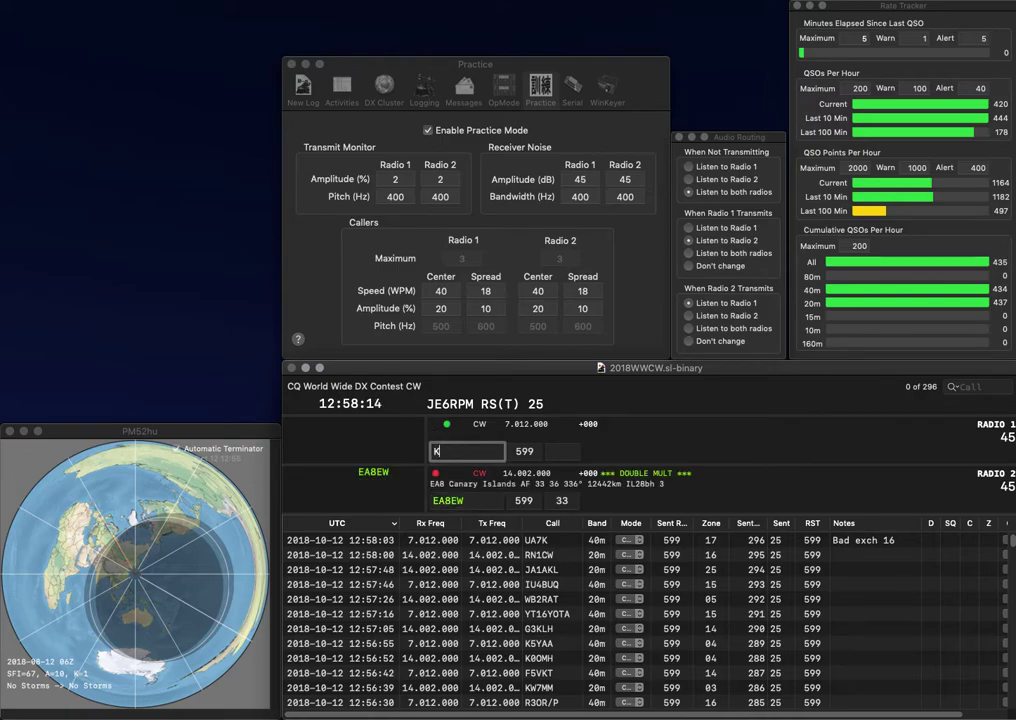
{"action": "type", "text": "2"}
{"action": "key", "text": "backslash"}
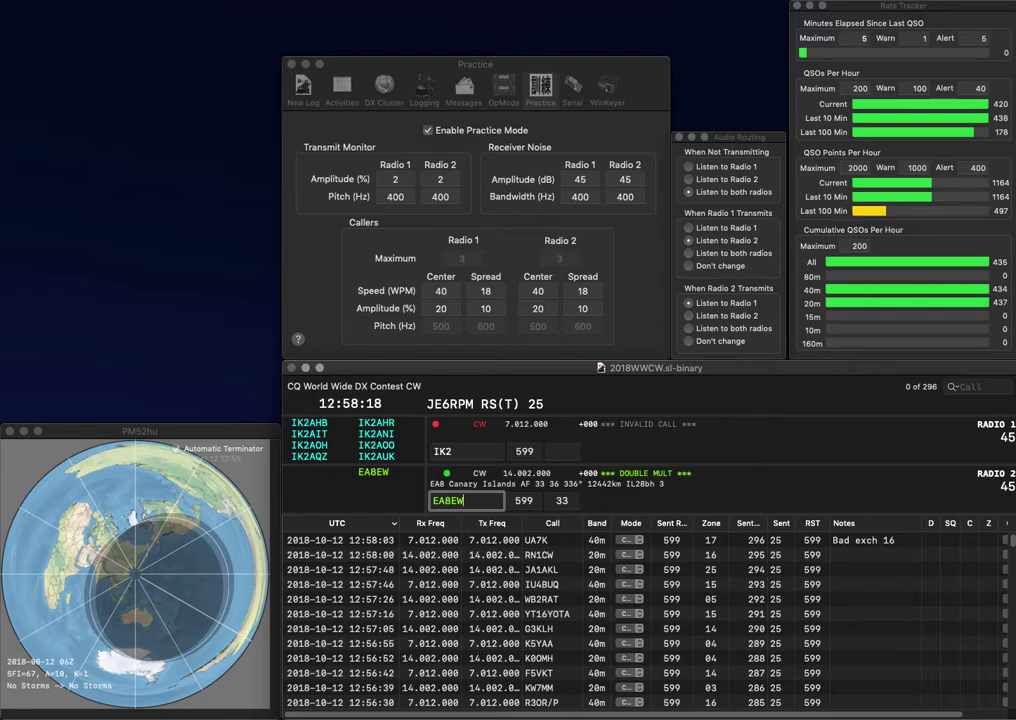
{"action": "key", "text": "Return"}
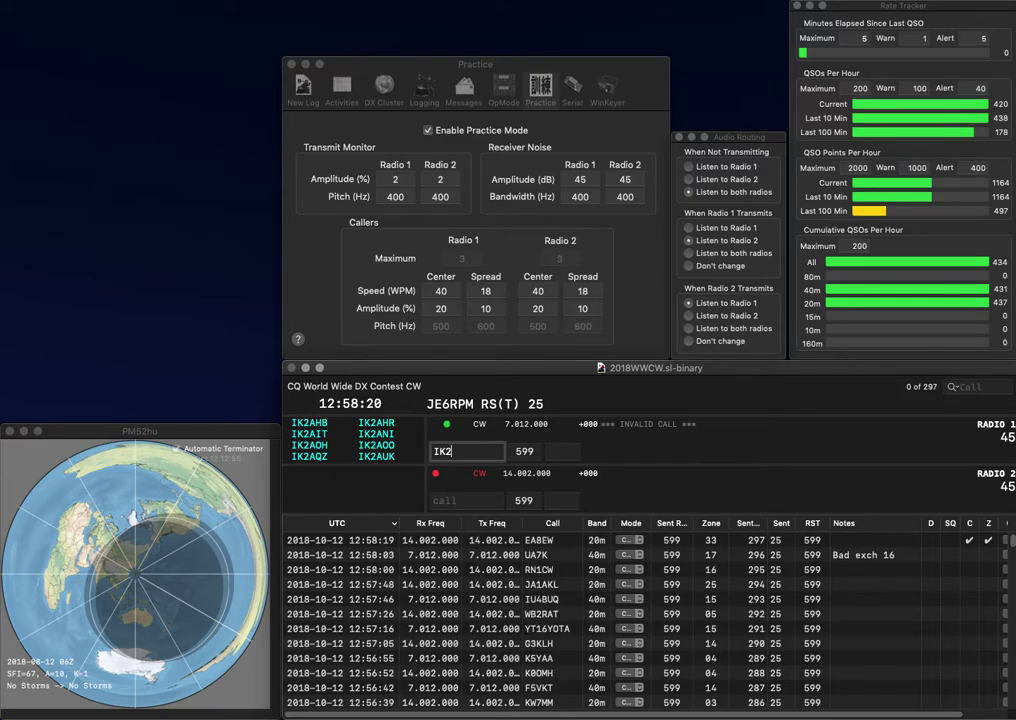
{"action": "type", "text": "FIR"}
{"action": "key", "text": "Return"}
{"action": "type", "text": "KQ7L"}
{"action": "key", "text": "Return"}
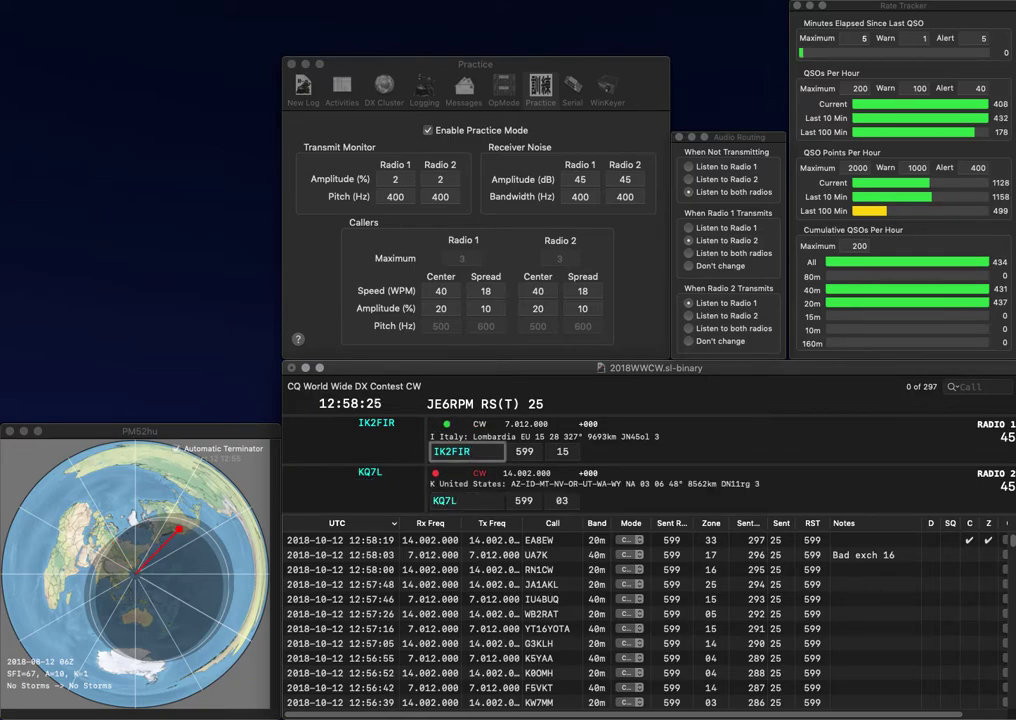
{"action": "key", "text": "Return"}
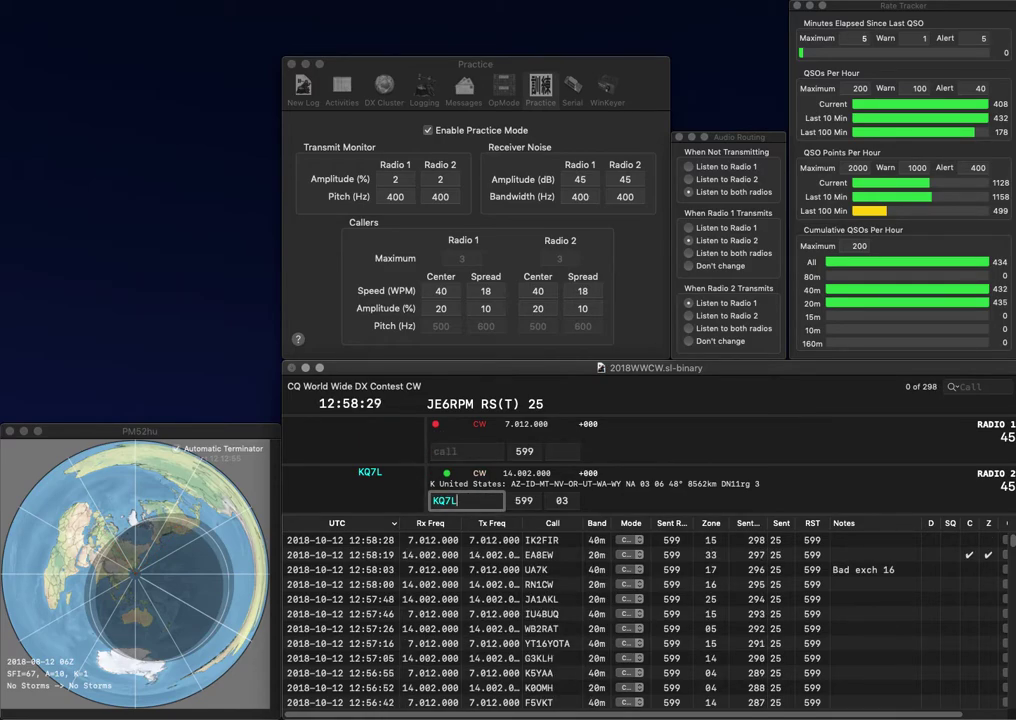
{"action": "type", "text": "C3SWL"}
{"action": "key", "text": "Return"}
{"action": "type", "text": "M"}
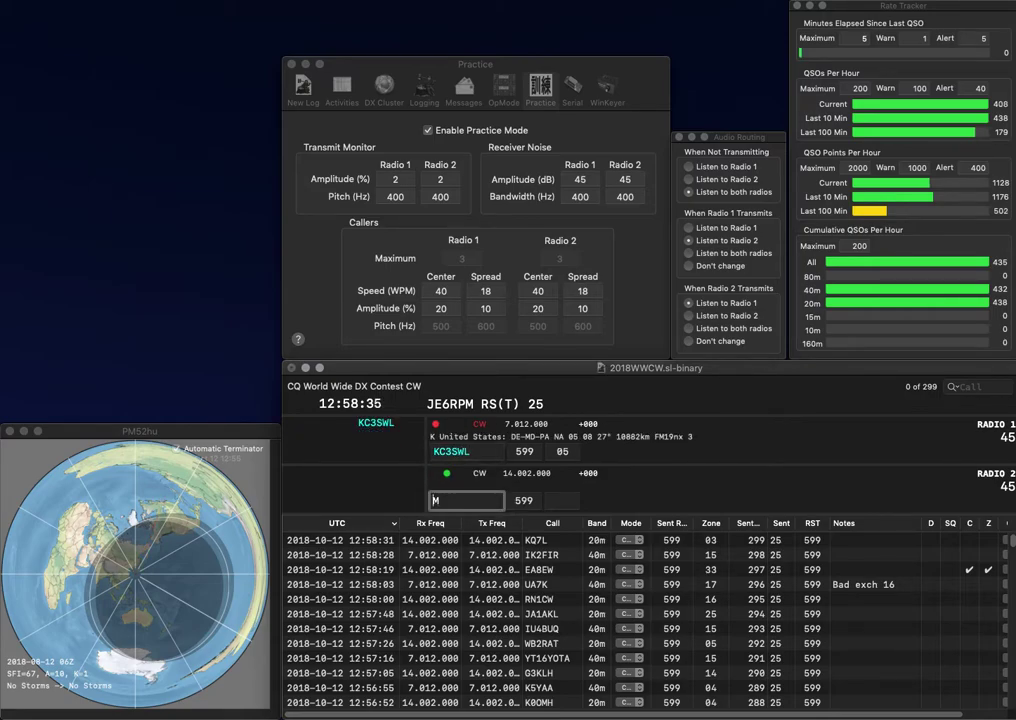
{"action": "type", "text": "W"}
{"action": "key", "text": "Return"}
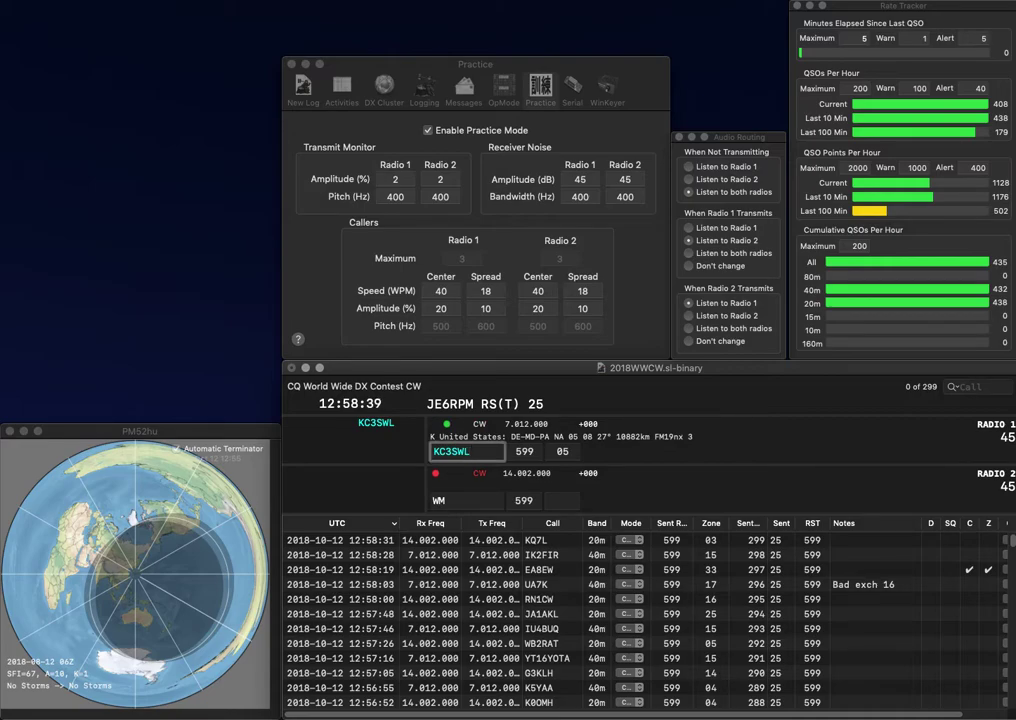
{"action": "key", "text": "Return"}
{"action": "type", "text": "G4"}
{"action": "key", "text": "Return"}
{"action": "type", "text": "G3KML"}
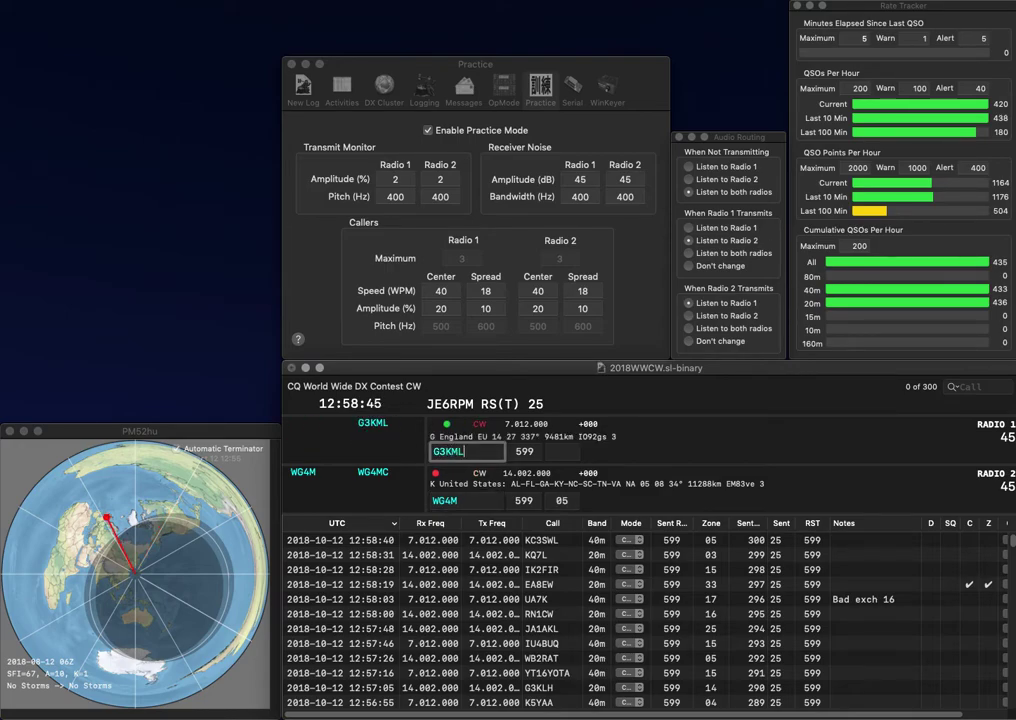
{"action": "key", "text": "Return"}
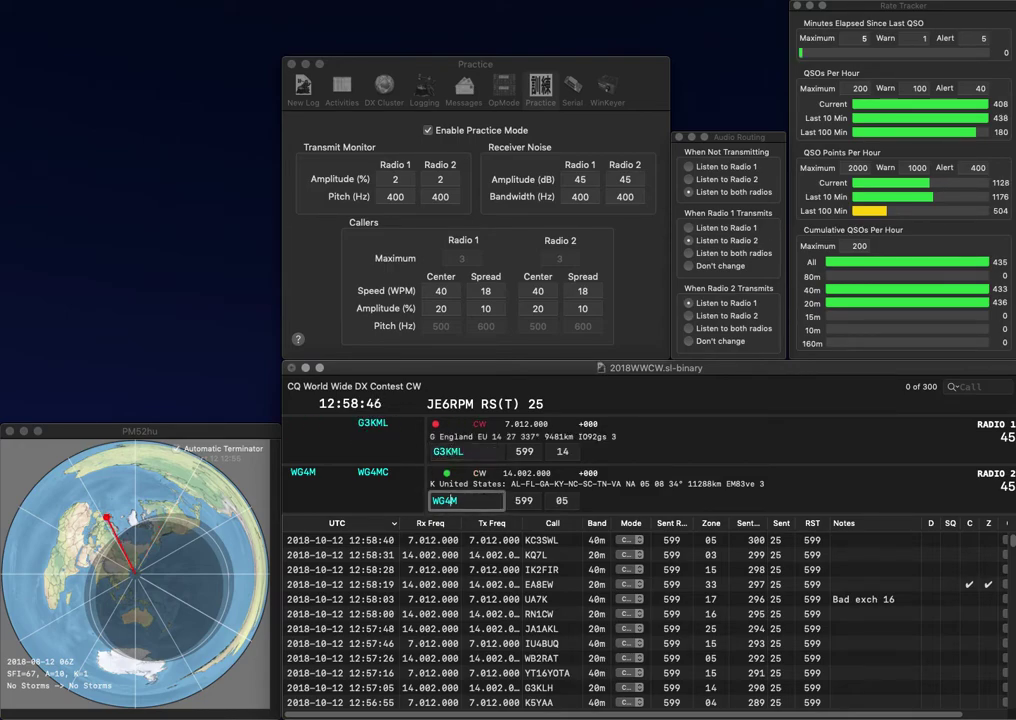
{"action": "key", "text": "Return"}
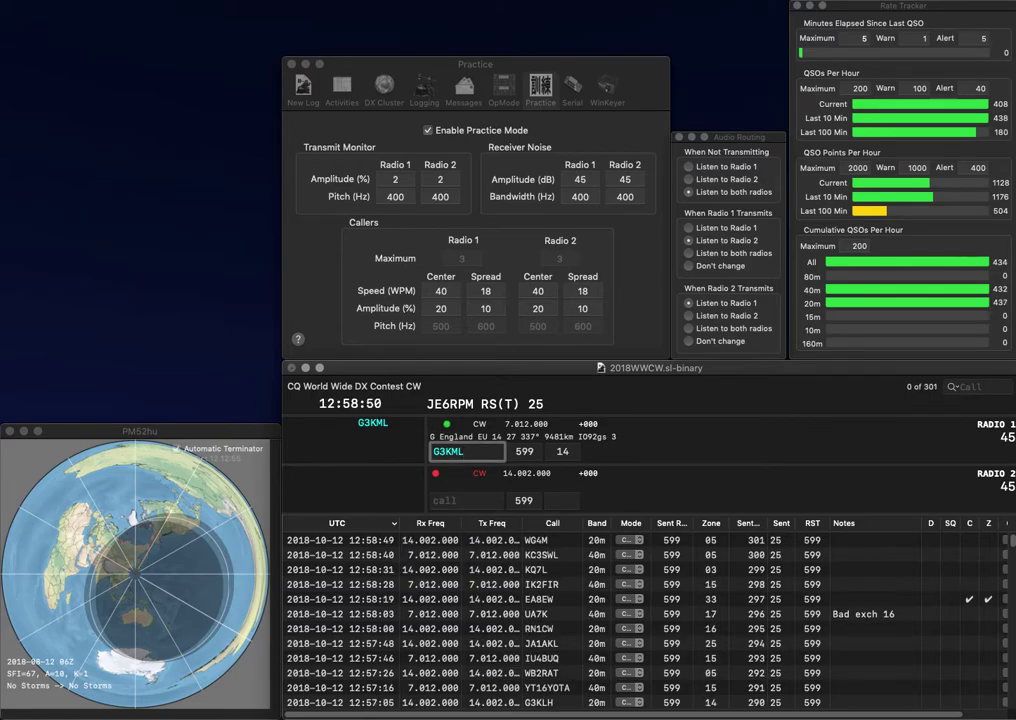
{"action": "key", "text": "Return"}
{"action": "type", "text": "IT"}
{"action": "key", "text": "Return"}
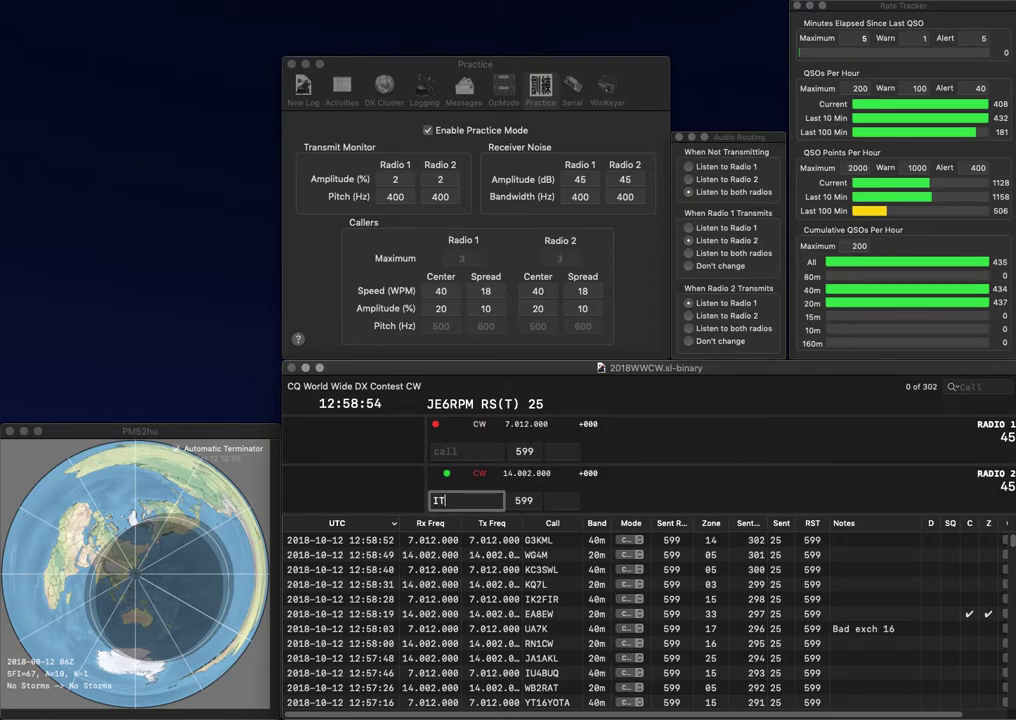
{"action": "type", "text": "N4QV"}
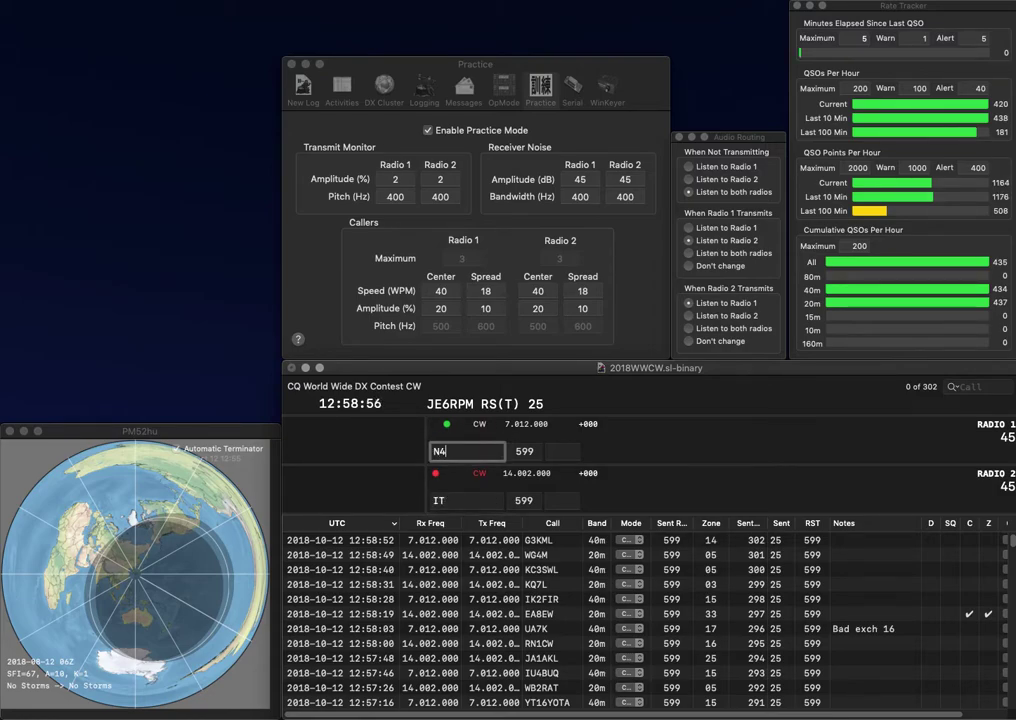
{"action": "key", "text": "Return"}
- Correct the Radio 2 call to IZ5JMZ, and log the N4QV and IZ5JMZ contacts
{"action": "key", "text": "BackSpace"}
{"action": "key", "text": "BackSpace"}
{"action": "type", "text": "IJMZ"}
{"action": "key", "text": "Delete"}
{"action": "type", "text": "IZ5"}
{"action": "key", "text": "Return"}
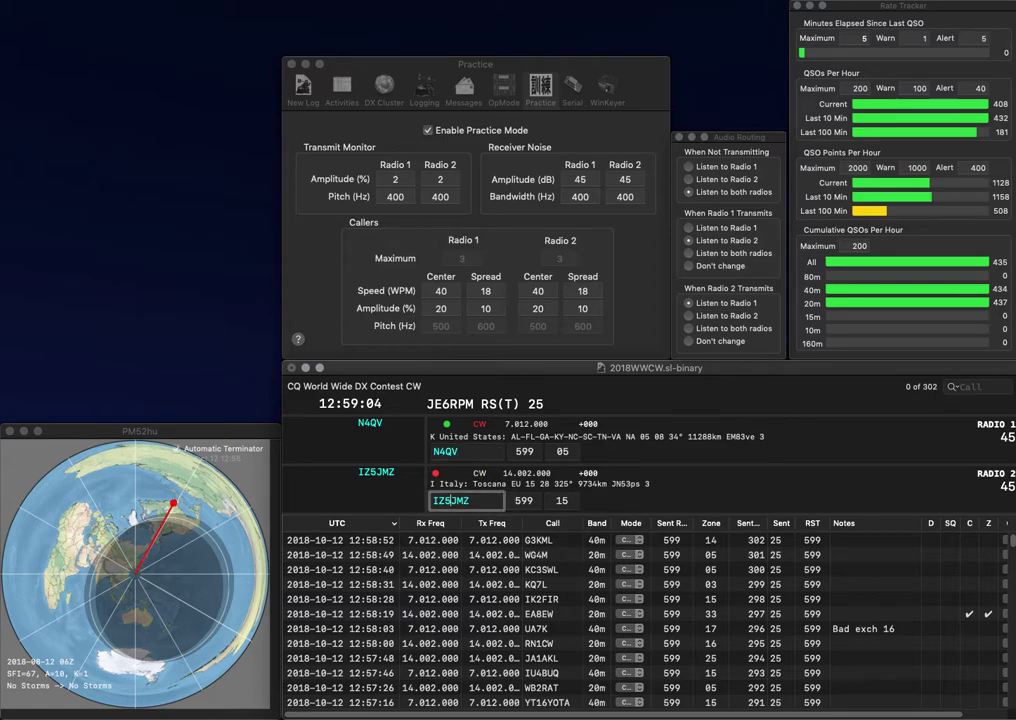
{"action": "key", "text": "Return"}
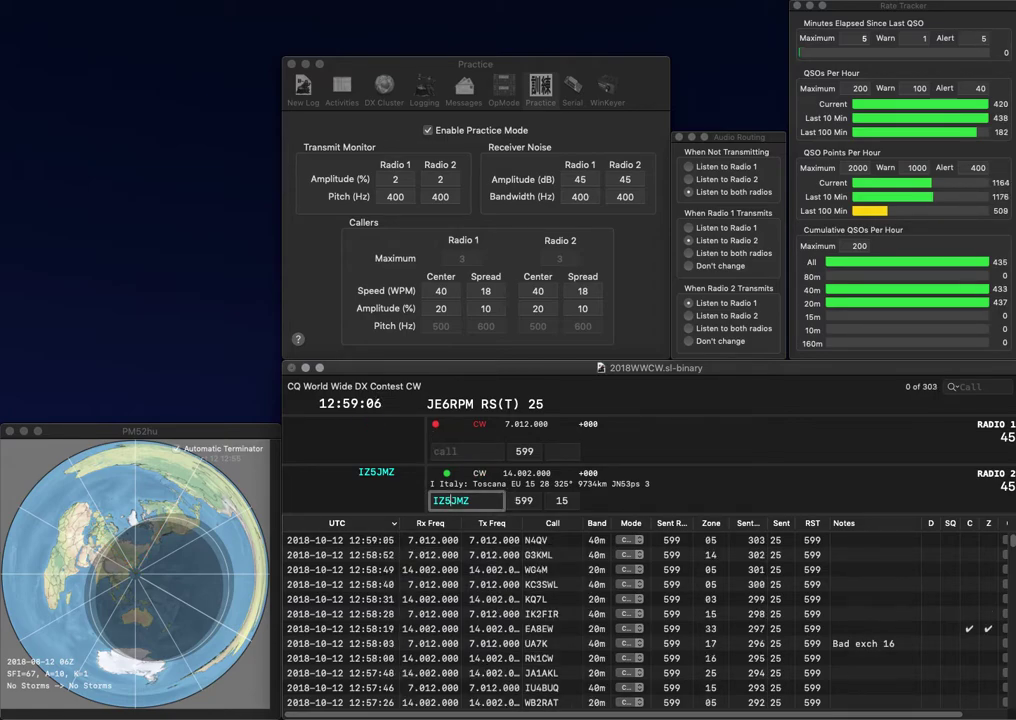
{"action": "key", "text": "Return"}
{"action": "type", "text": "DL4WG"}
{"action": "key", "text": "Return"}
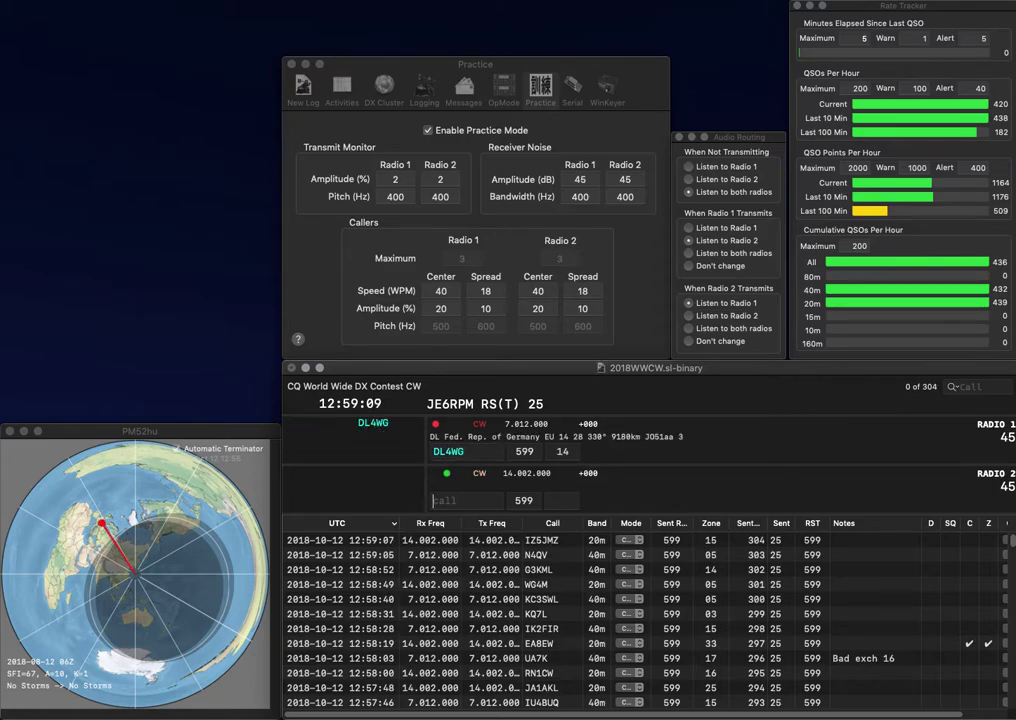
{"action": "type", "text": "ON6LEO"}
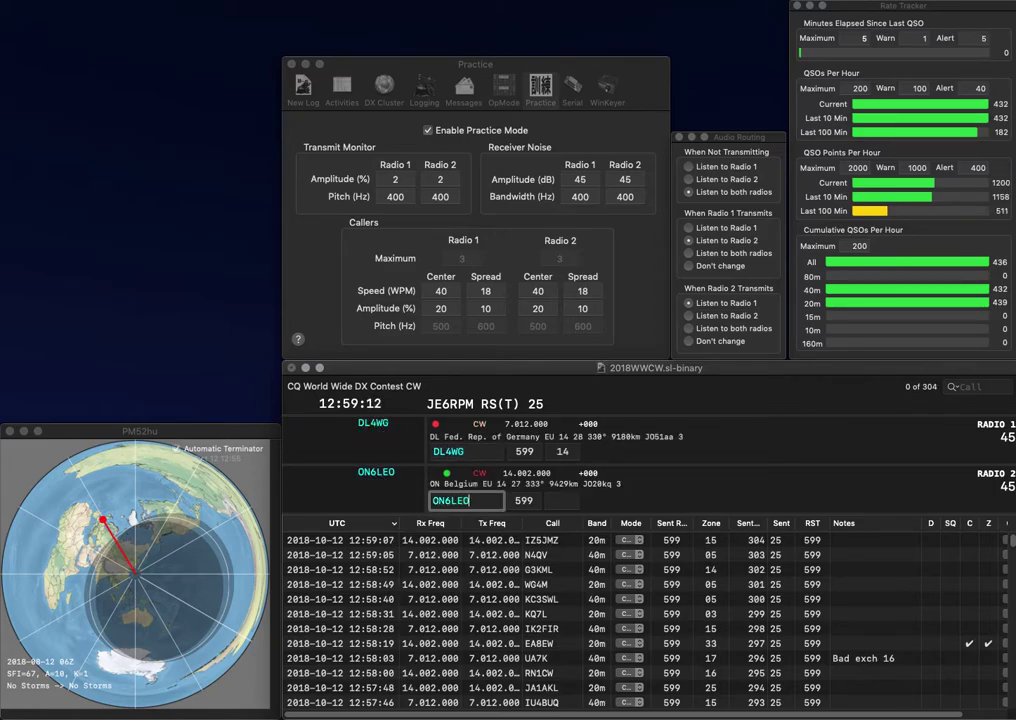
{"action": "key", "text": "Return"}
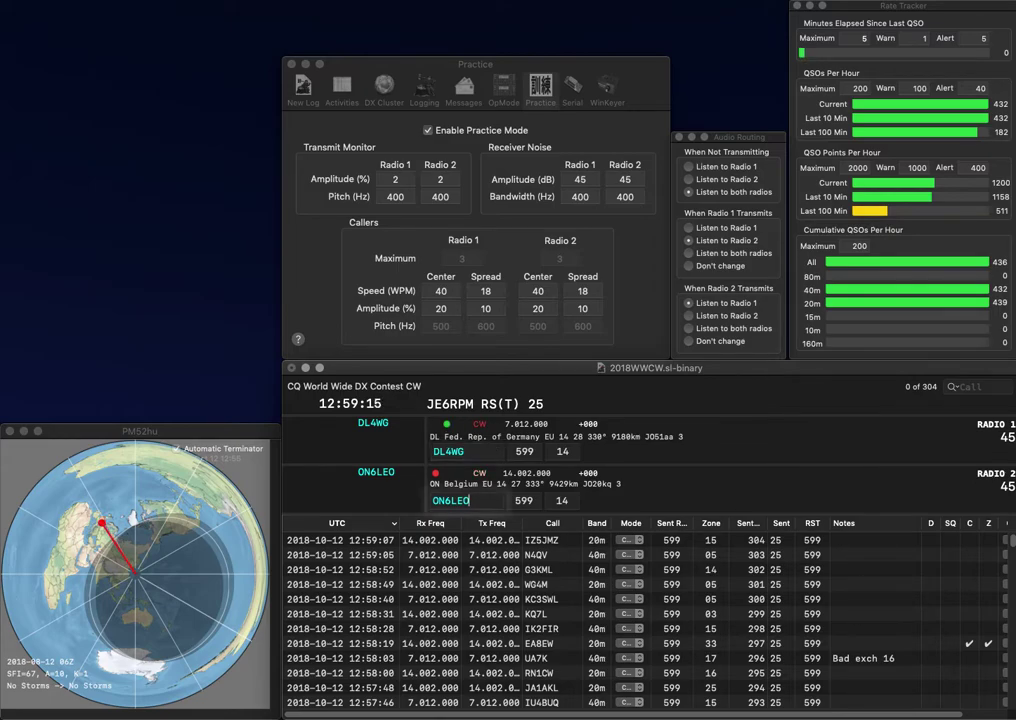
{"action": "key", "text": "Return"}
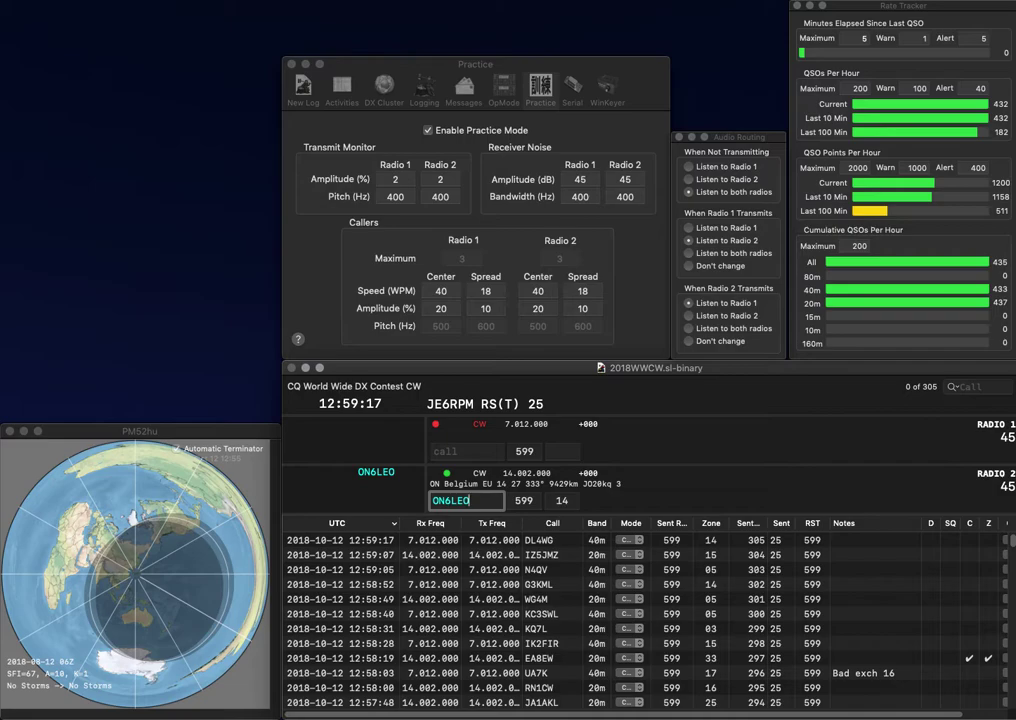
{"action": "key", "text": "Return"}
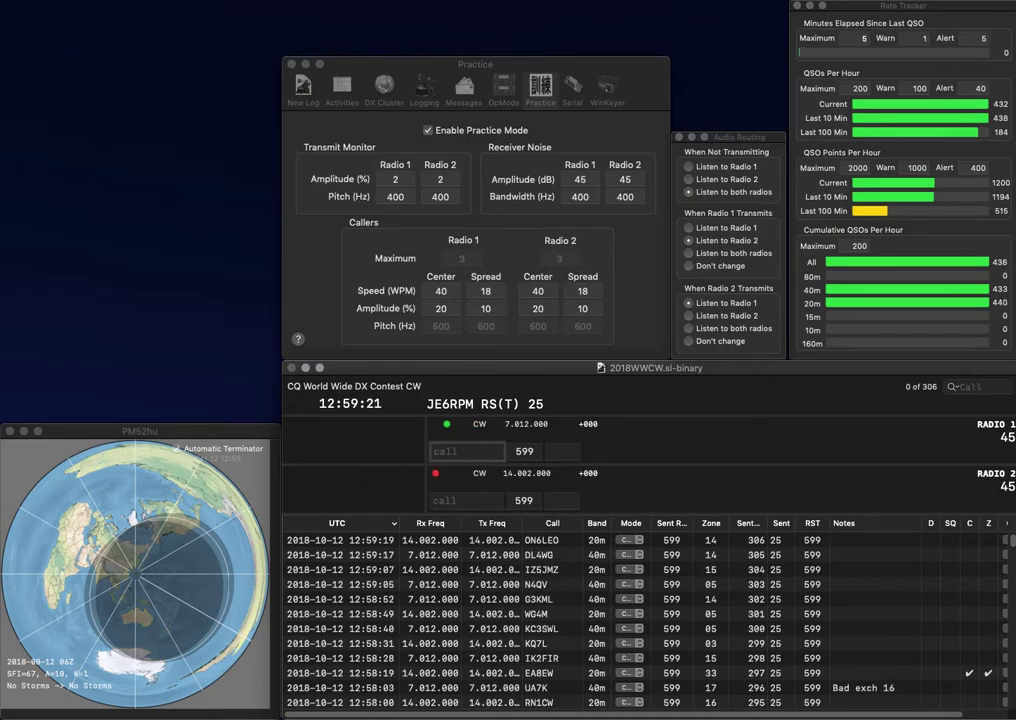
{"action": "type", "text": "W"}
{"action": "key", "text": "Return"}
{"action": "type", "text": "UY3IC"}
{"action": "key", "text": "Return"}
- Enter 6Y4K on Radio 1 and log the UY3IC contact on Radio 2
{"action": "key", "text": "BackSpace"}
{"action": "type", "text": "Y4K"}
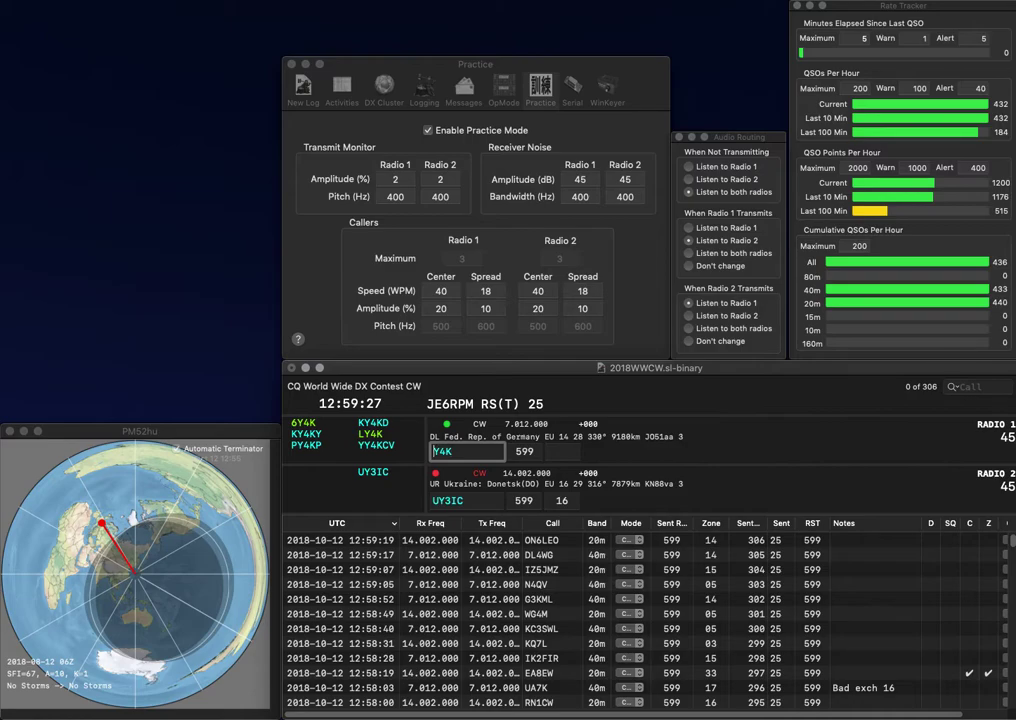
{"action": "type", "text": "6"}
{"action": "key", "text": "Return"}
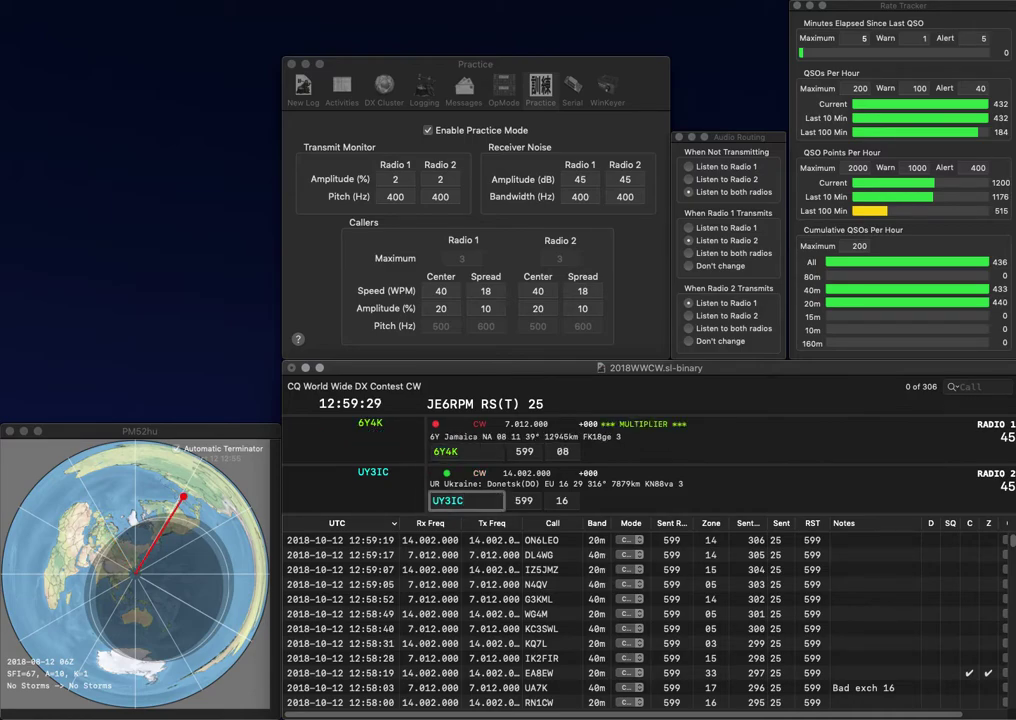
{"action": "key", "text": "Return"}
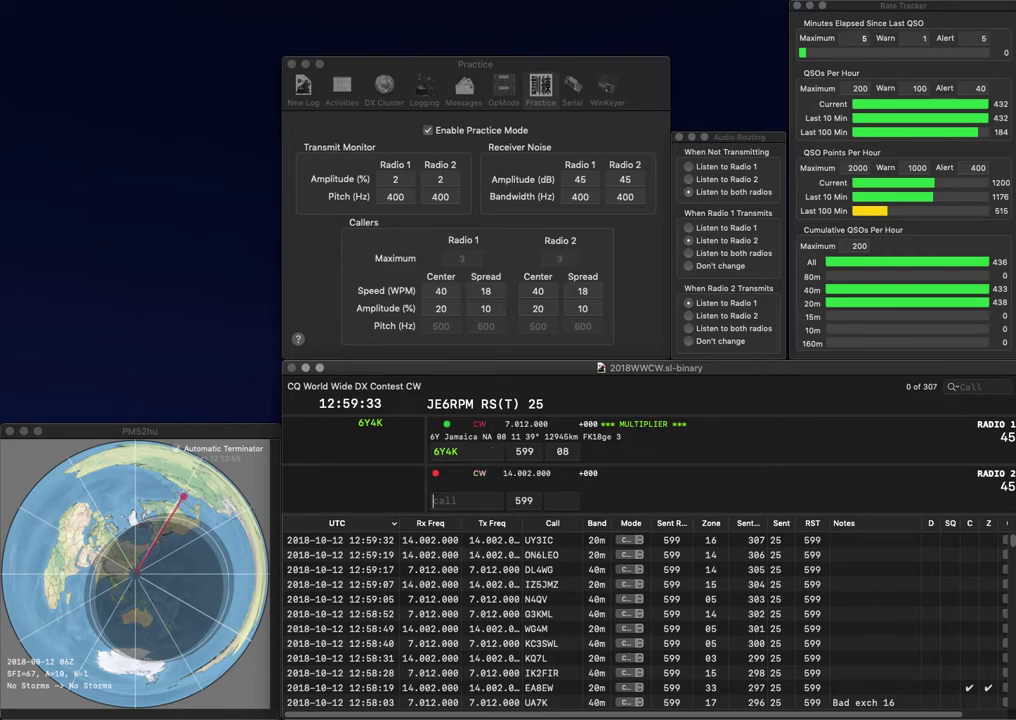
{"action": "key", "text": "Return"}
{"action": "type", "text": "W0GTL"}
{"action": "key", "text": "Return"}
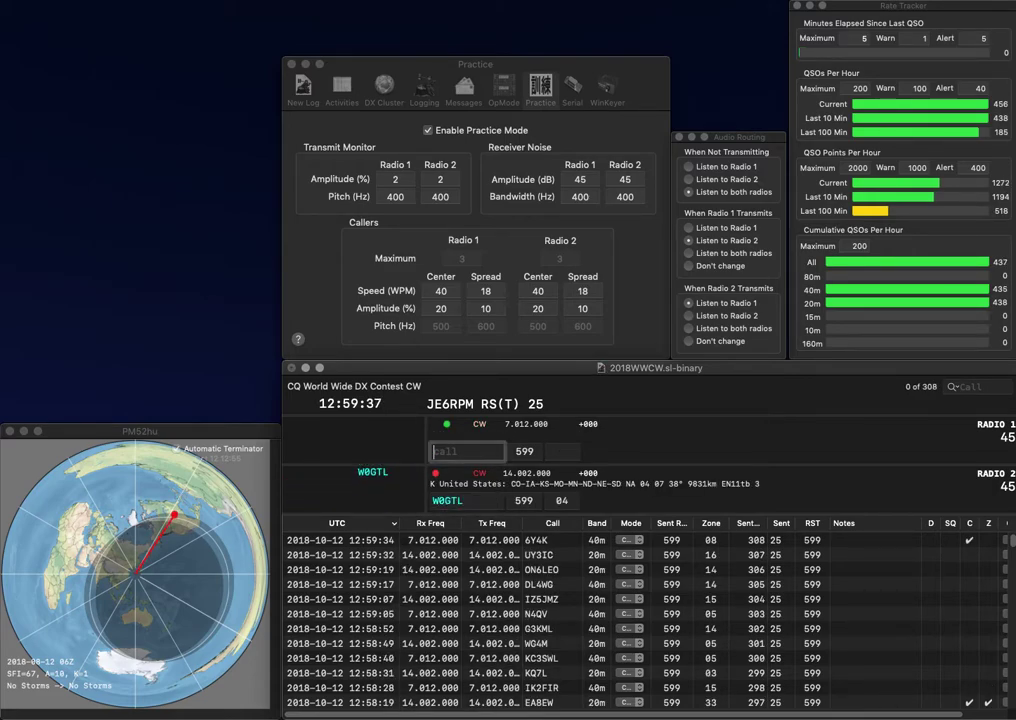
{"action": "type", "text": "K"}
{"action": "key", "text": "Return"}
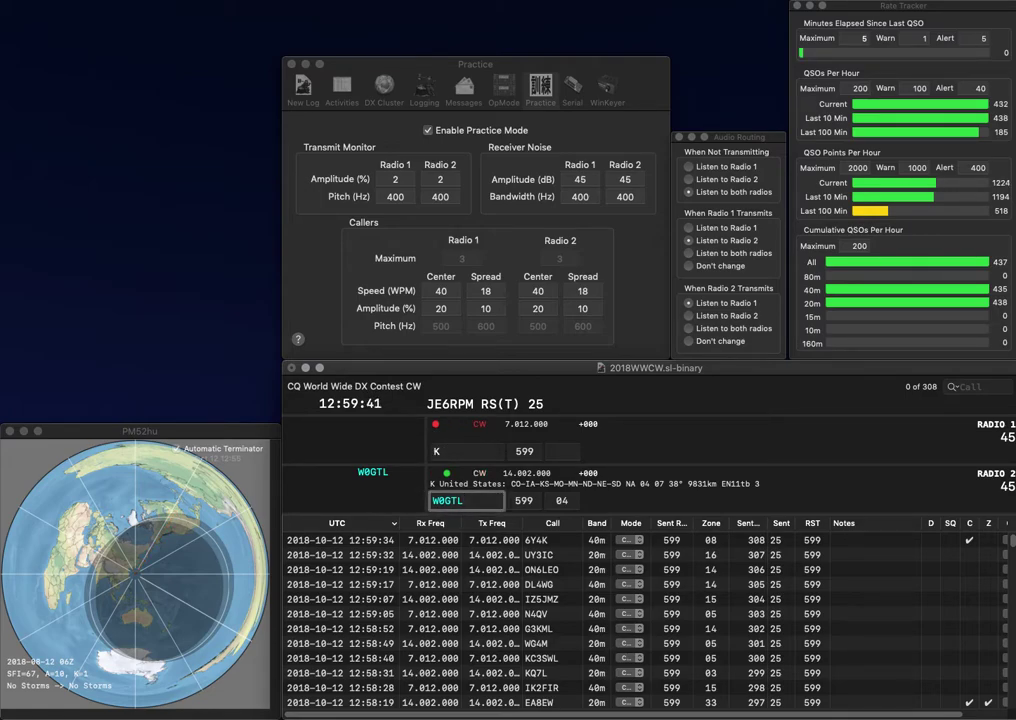
{"action": "key", "text": "Return"}
{"action": "type", "text": "DF9X"}
{"action": "key", "text": "BackSpace"}
{"action": "type", "text": "V"}
{"action": "key", "text": "Return"}
{"action": "type", "text": "9DVC"}
{"action": "key", "text": "Home"}
{"action": "type", "text": "KB"}
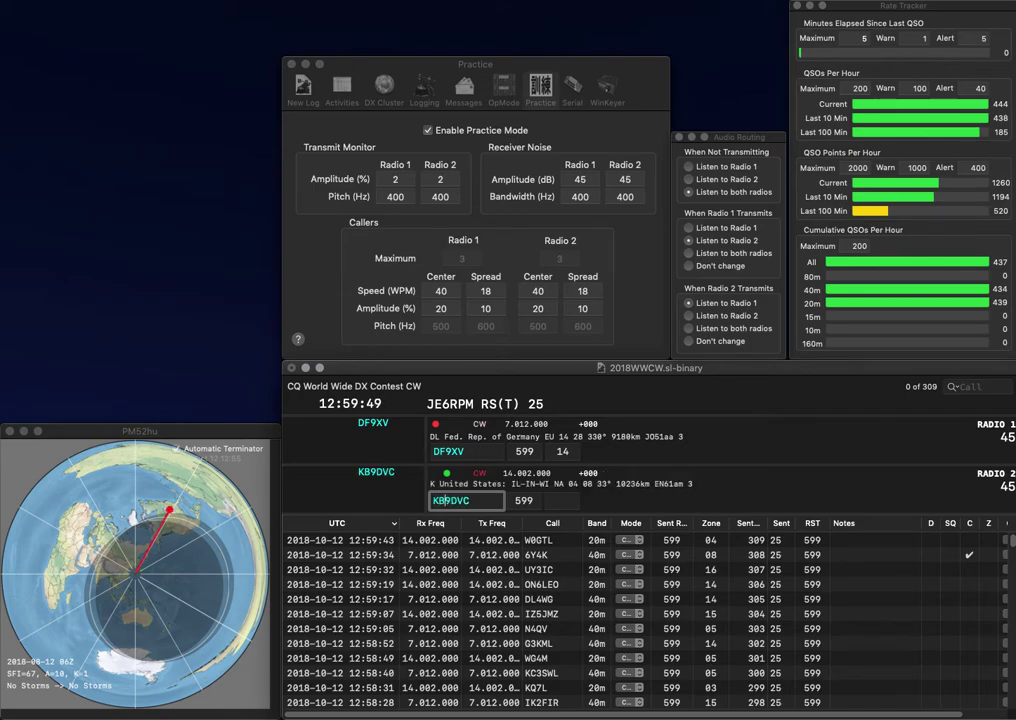
{"action": "key", "text": "Return"}
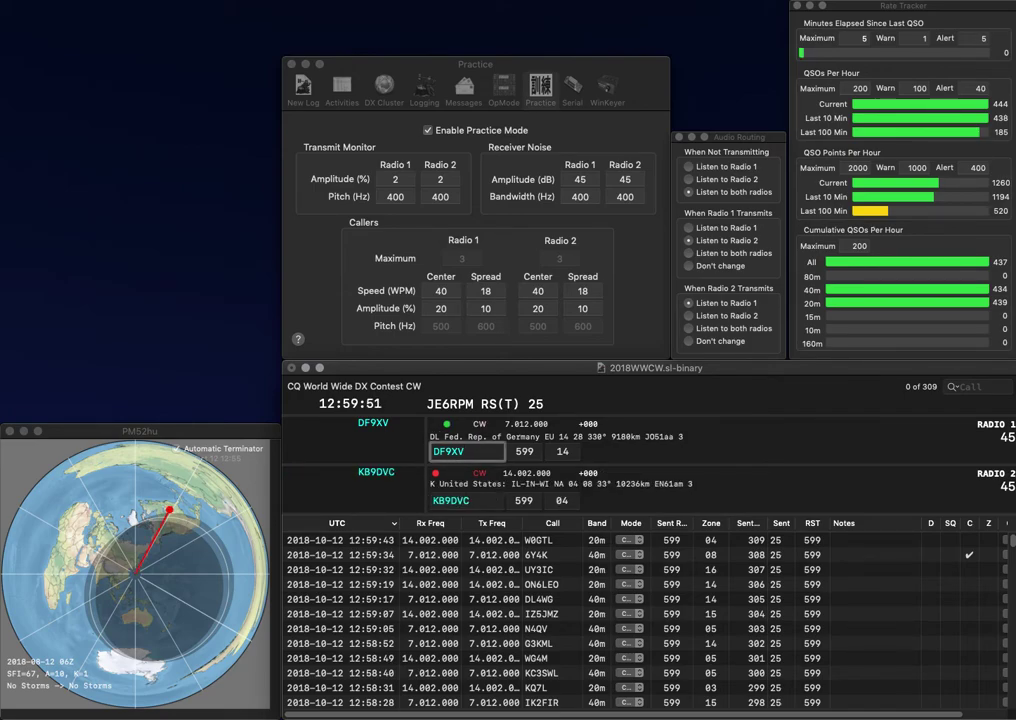
{"action": "key", "text": "Return"}
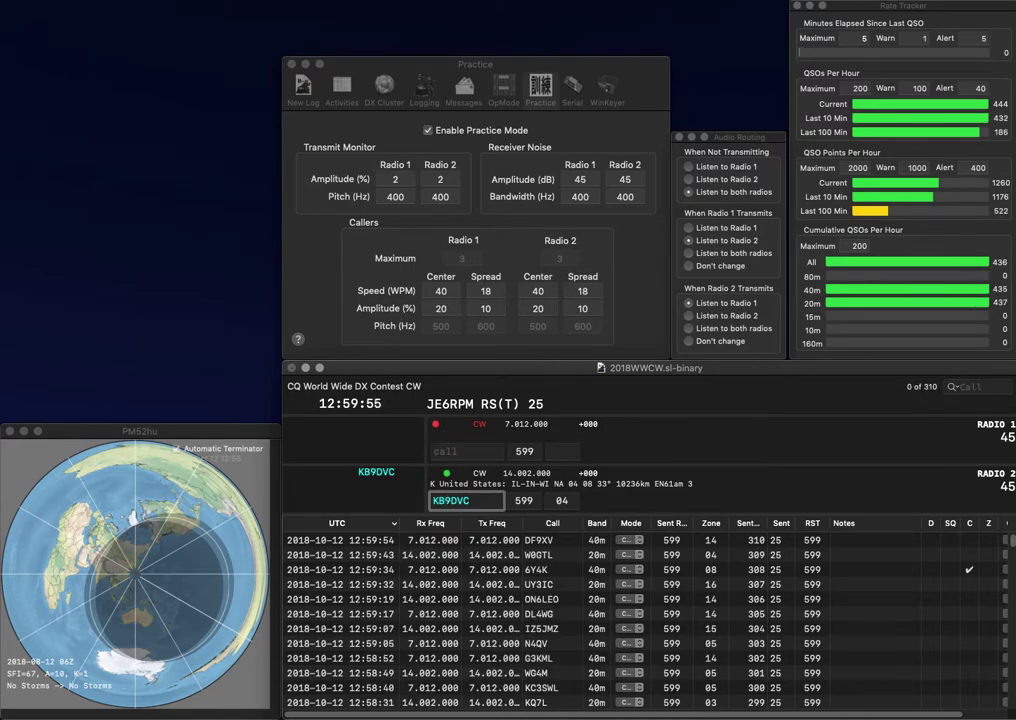
{"action": "key", "text": "Return"}
{"action": "type", "text": "YU3EEA"}
{"action": "key", "text": "Return"}
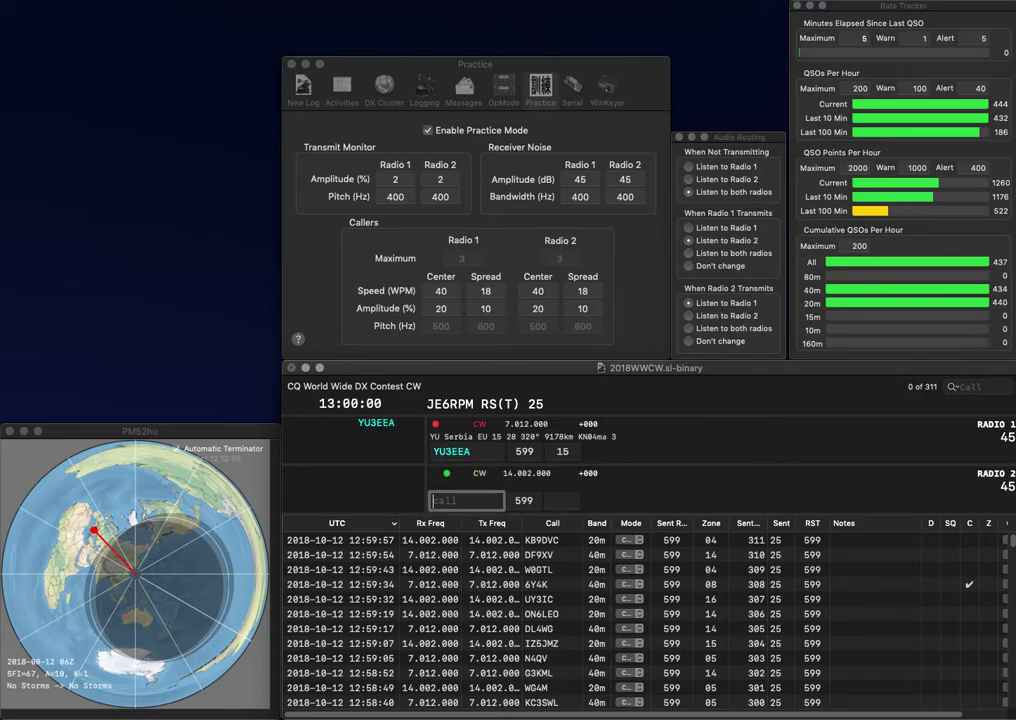
{"action": "type", "text": "CX4"}
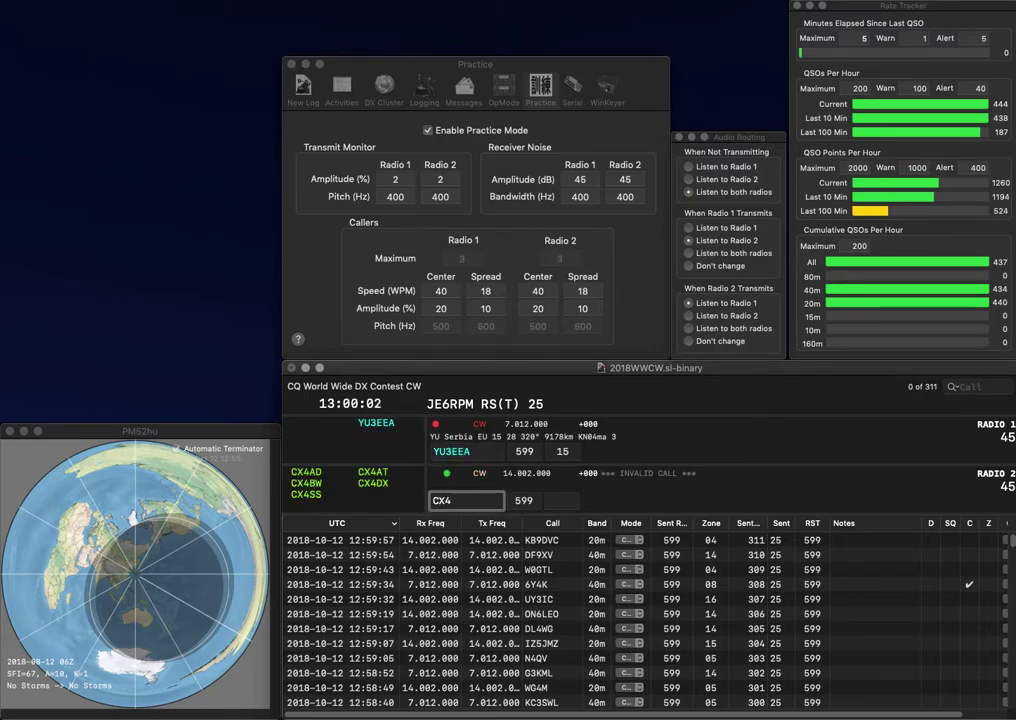
{"action": "type", "text": "XA"}
{"action": "key", "text": "Return"}
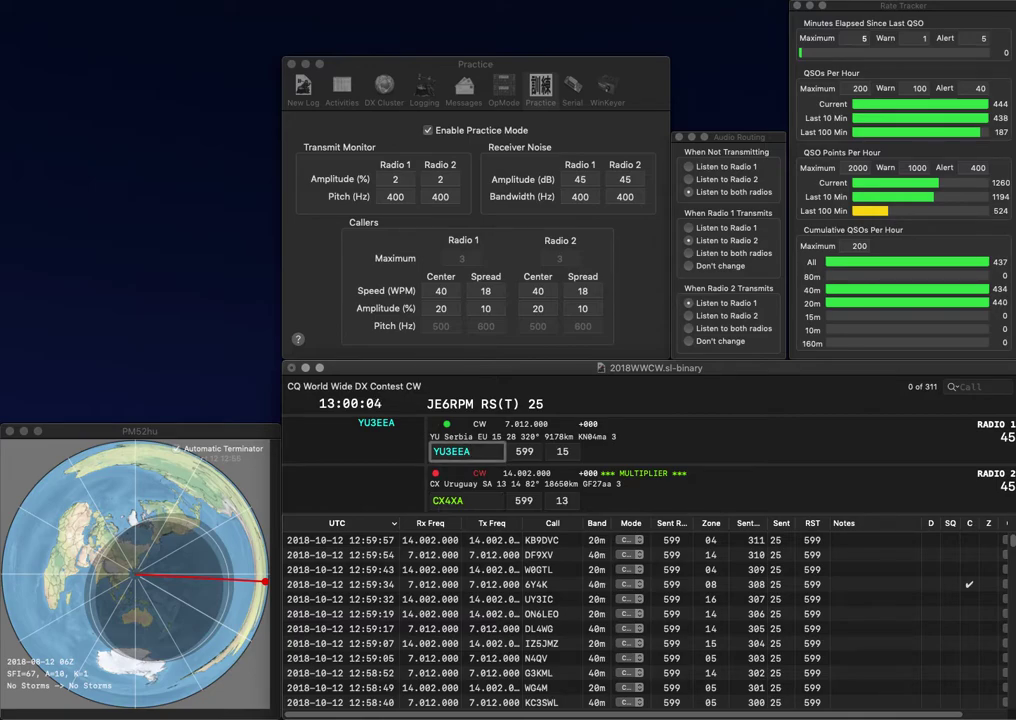
{"action": "left_click", "coordinate": [457, 500]}
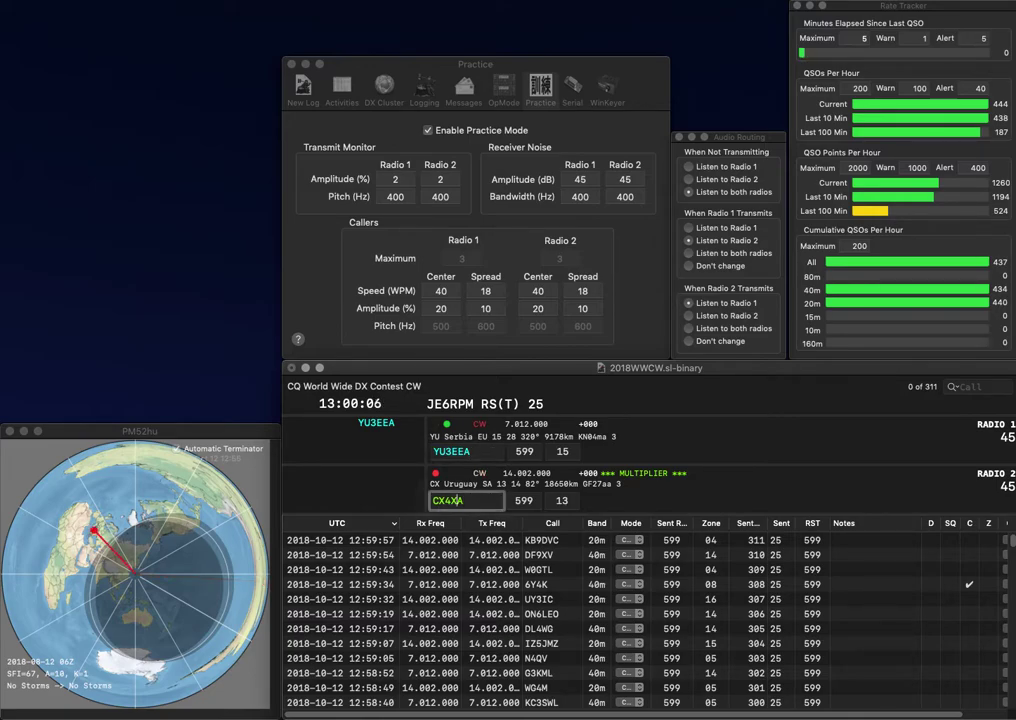
{"action": "key", "text": "Return"}
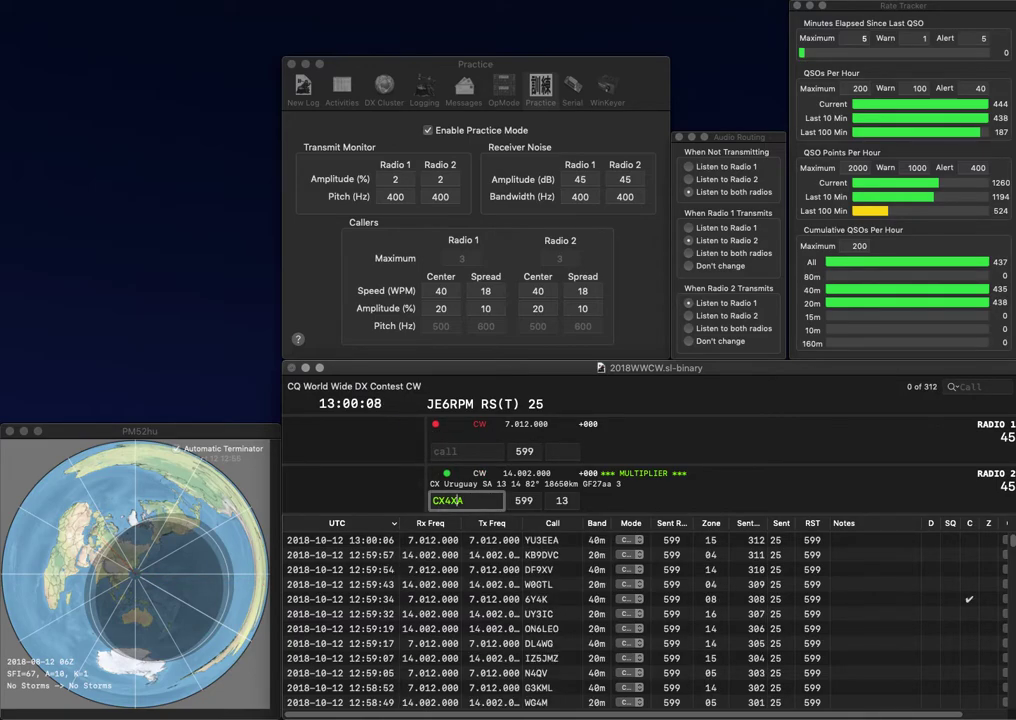
{"action": "key", "text": "BackSpace"}
{"action": "key", "text": "BackSpace"}
{"action": "type", "text": "BW"}
{"action": "key", "text": "Return"}
{"action": "type", "text": "IL"}
{"action": "key", "text": "Return"}
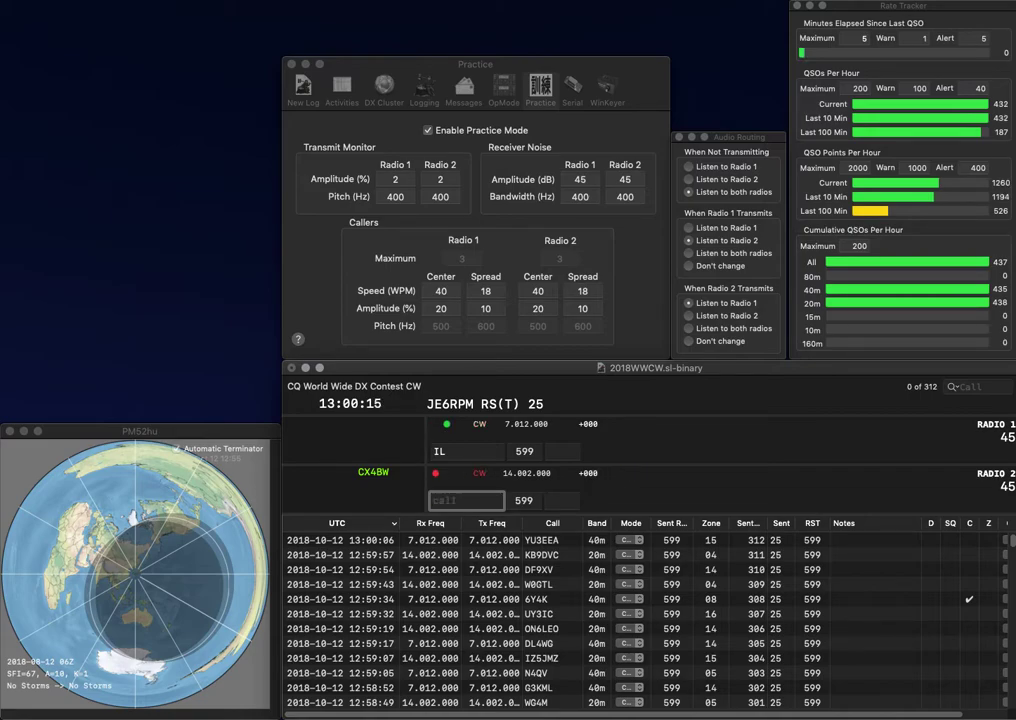
{"action": "key", "text": "Return"}
- Complete the Radio 1 call as N6OIL and log it, with the partial call D entered on Radio 2
{"action": "type", "text": "N6O"}
{"action": "key", "text": "Return"}
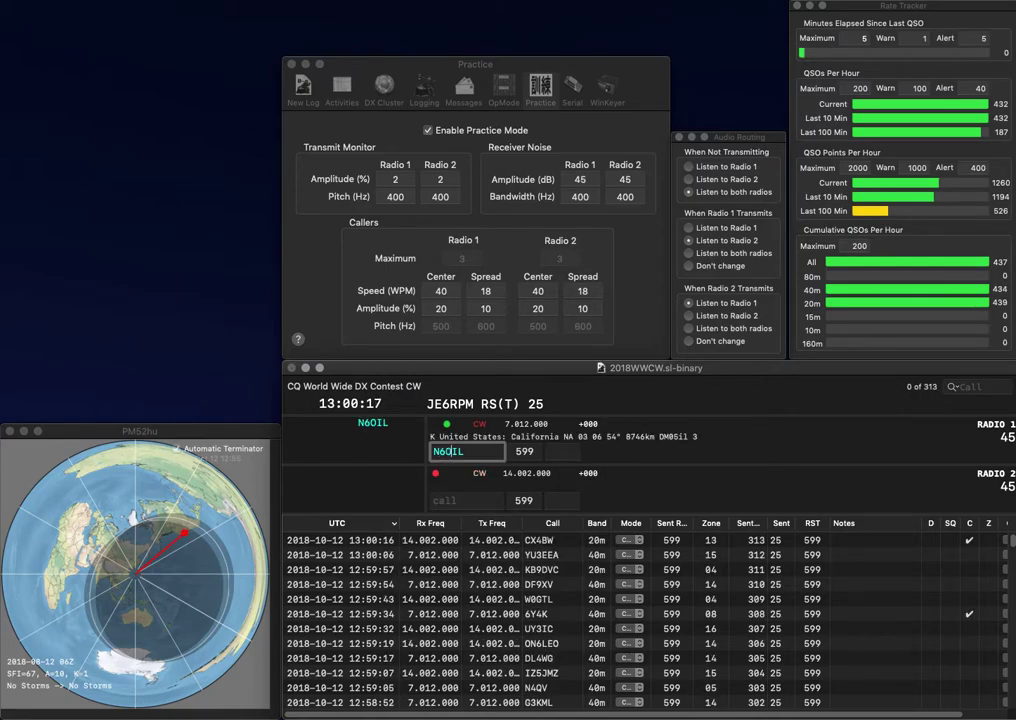
{"action": "type", "text": "D"}
{"action": "key", "text": "Return"}
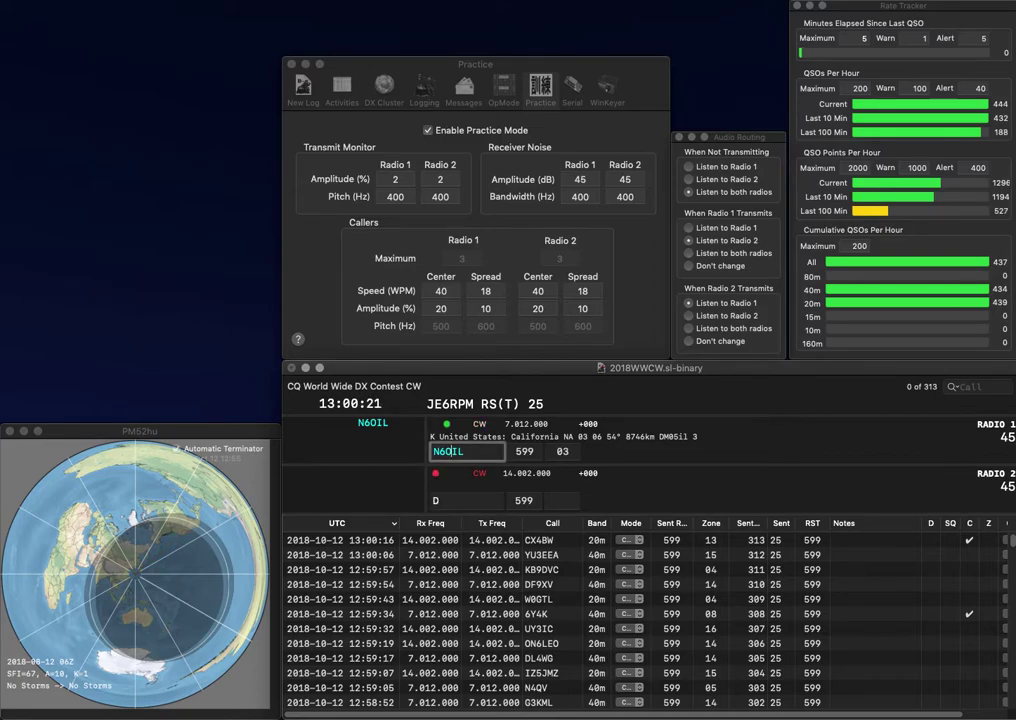
{"action": "key", "text": "Return"}
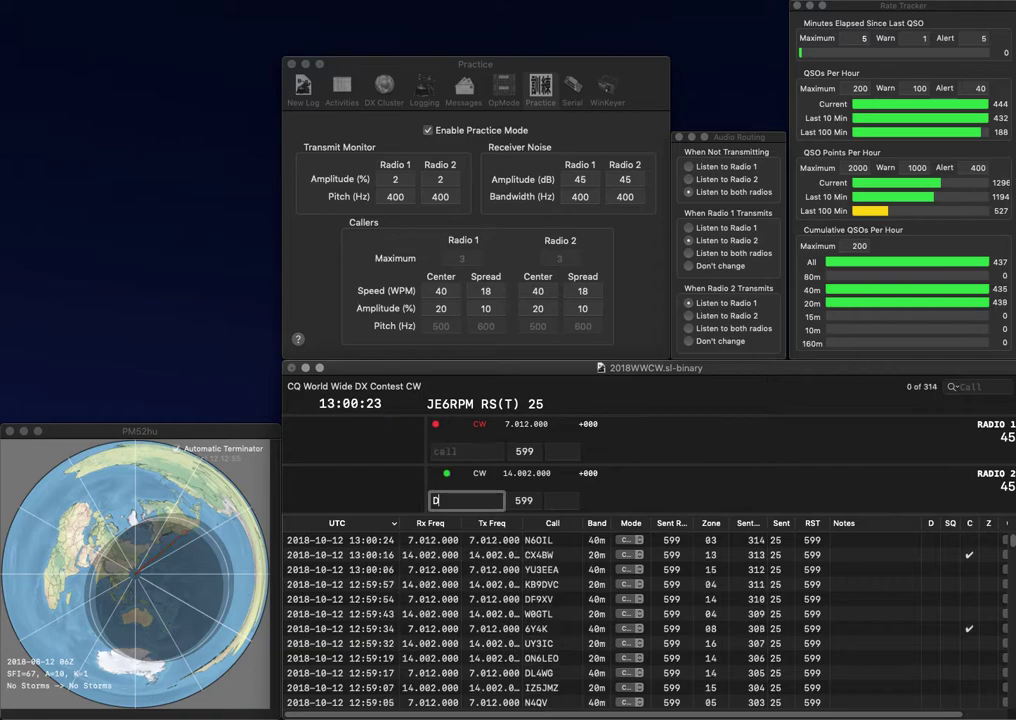
- Complete the Radio 2 call as DC6CZ and log the contact
{"action": "type", "text": "C6CZ"}
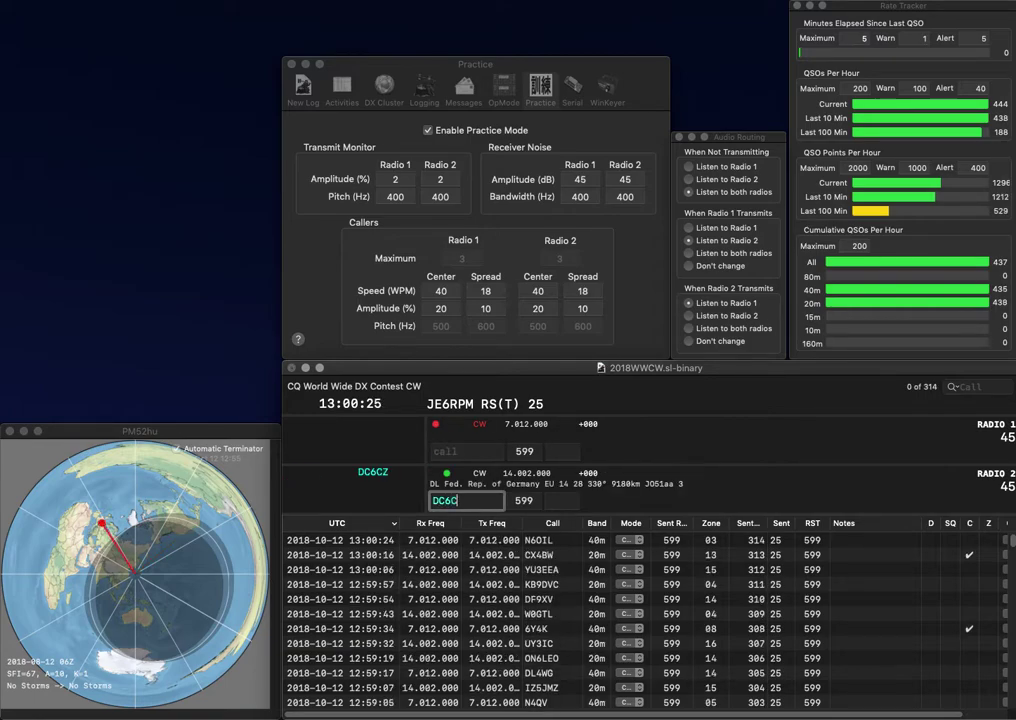
{"action": "key", "text": "Return"}
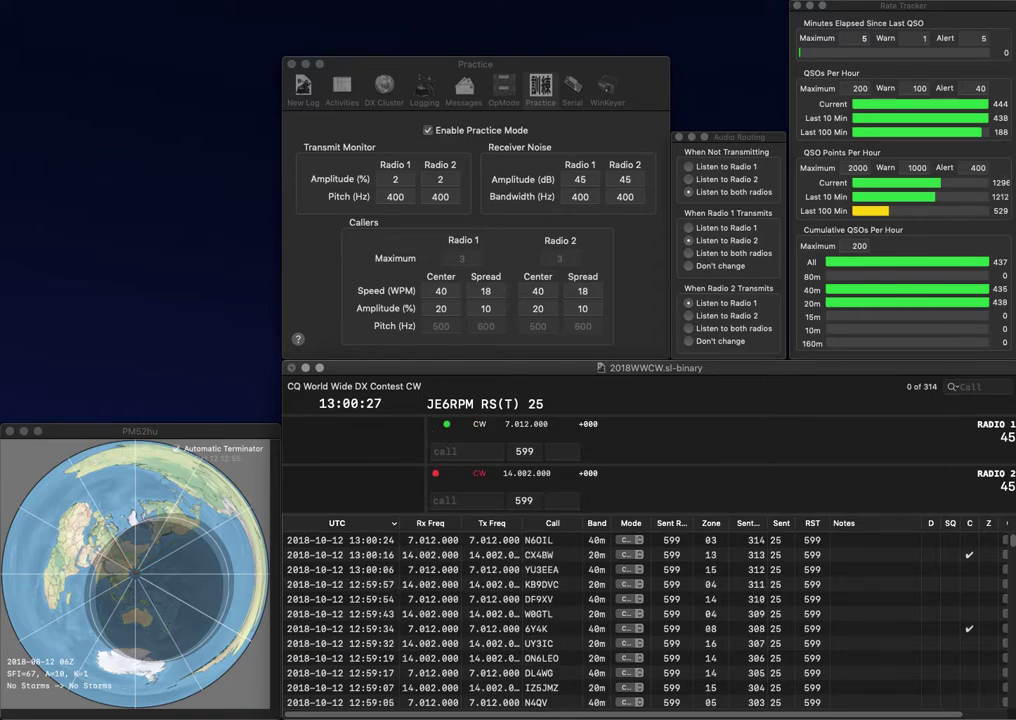
{"action": "key", "text": "Return"}
{"action": "left_click", "coordinate": [466, 501]}
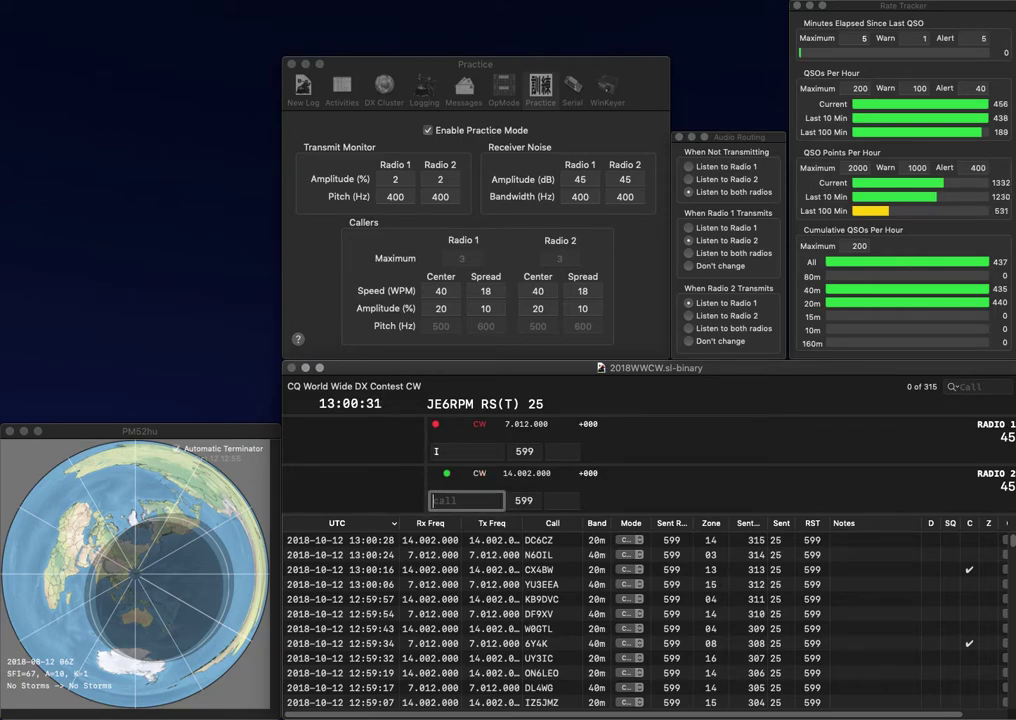
{"action": "type", "text": "ZF2"}
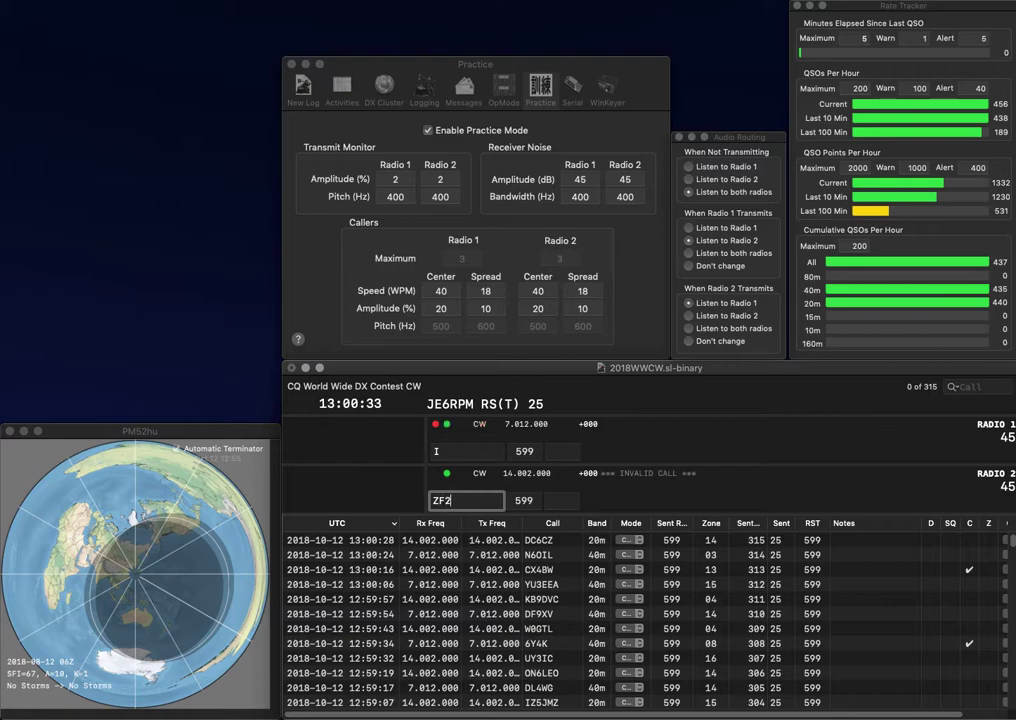
{"action": "type", "text": "PG"}
{"action": "key", "text": "Return"}
{"action": "left_click", "coordinate": [435, 451]}
{"action": "type", "text": "1VU"}
{"action": "type", "text": "JA"}
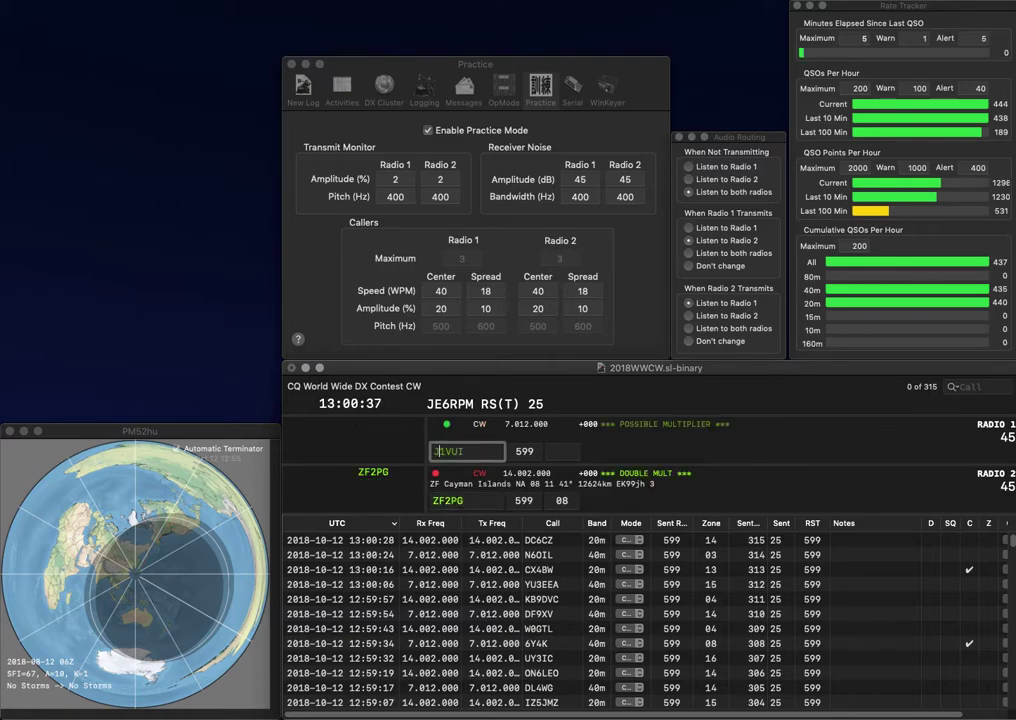
{"action": "key", "text": "Return"}
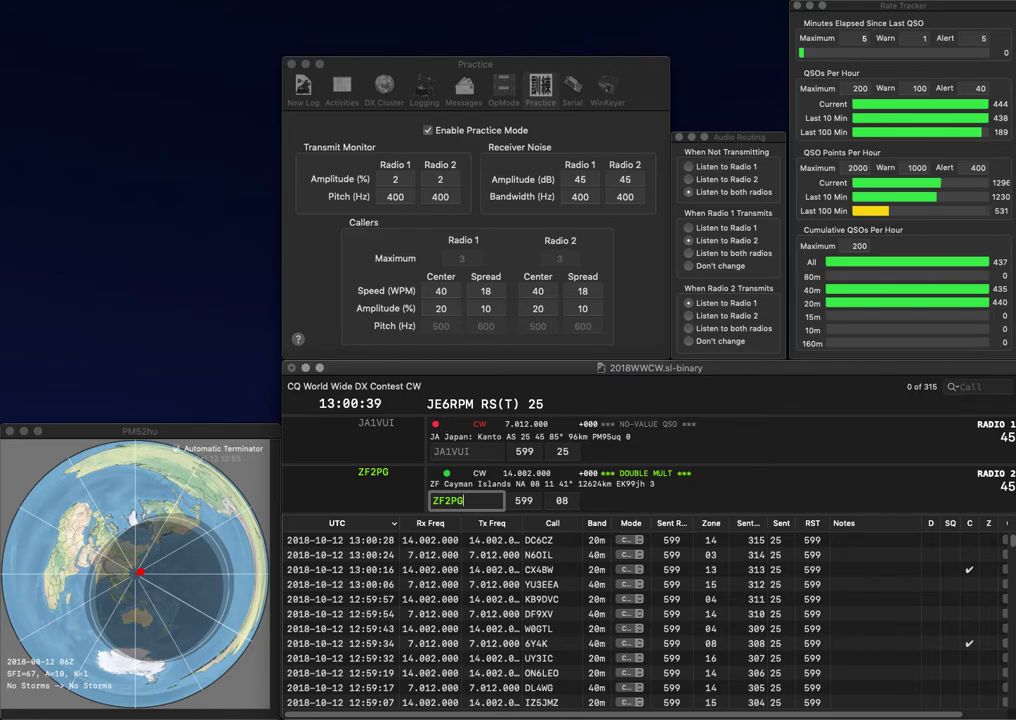
{"action": "key", "text": "Return"}
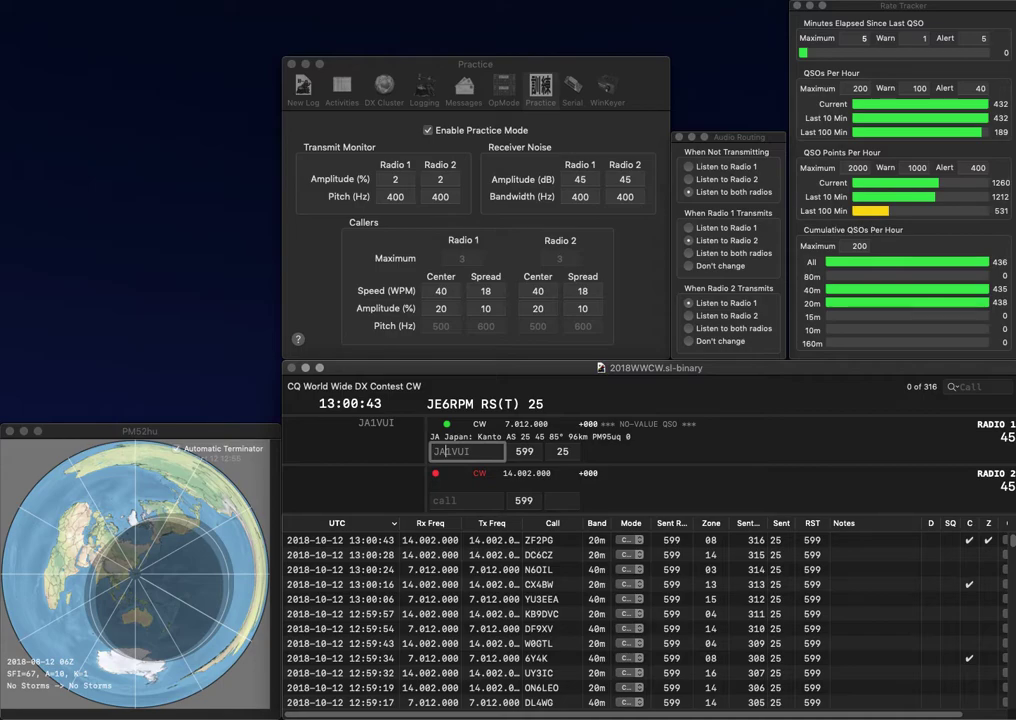
{"action": "key", "text": "Return"}
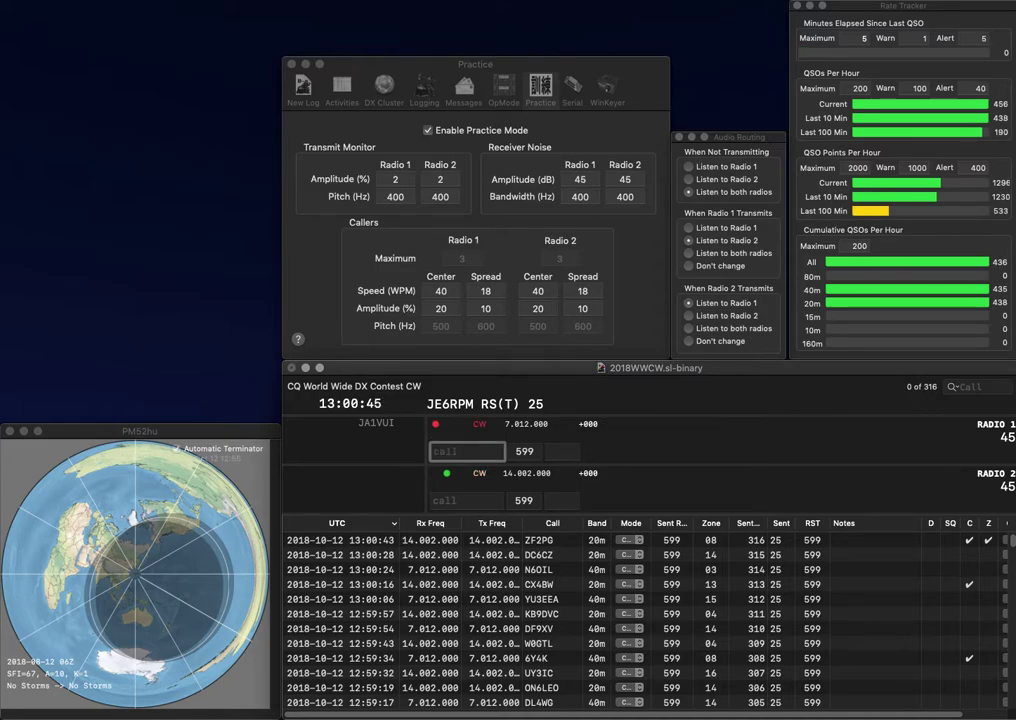
{"action": "type", "text": "N61SH"}
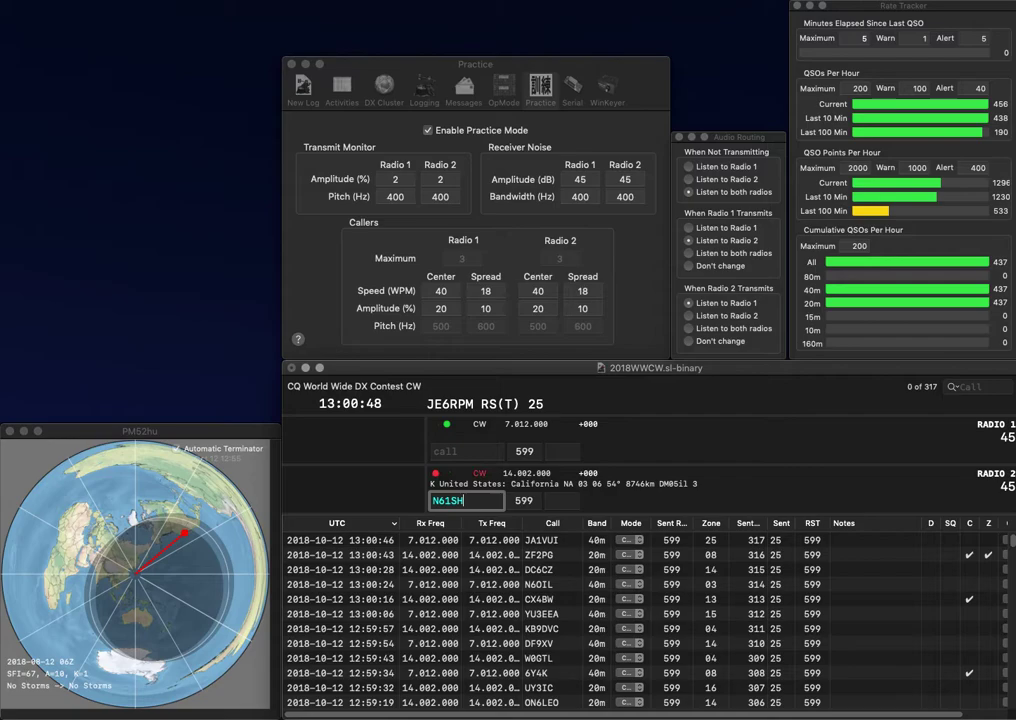
{"action": "key", "text": "Return"}
{"action": "type", "text": "DT9HH"}
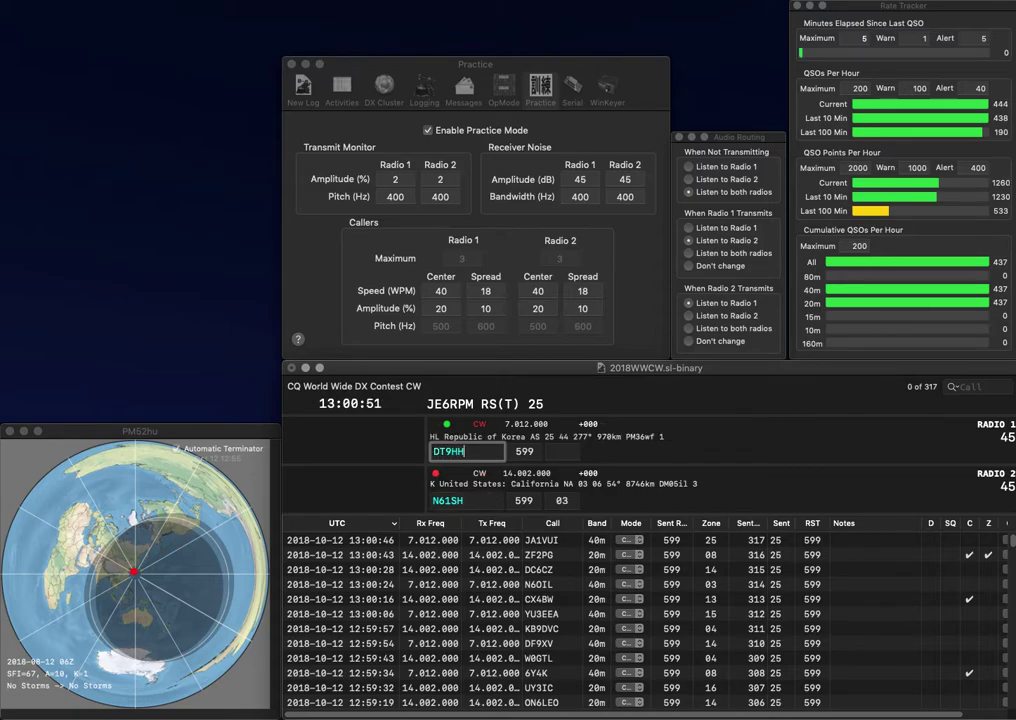
{"action": "key", "text": "Return"}
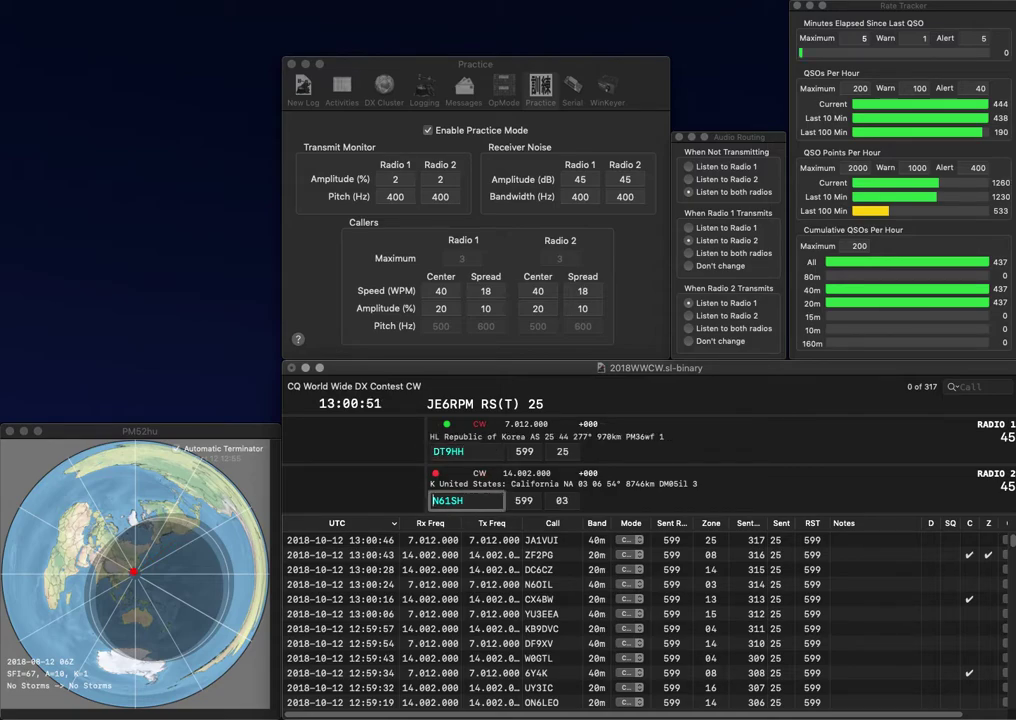
{"action": "key", "text": "Left"}
{"action": "key", "text": "Left"}
{"action": "key", "text": "Left"}
{"action": "key", "text": "BackSpace"}
{"action": "type", "text": "B"}
{"action": "key", "text": "Right"}
{"action": "key", "text": "Right"}
{"action": "key", "text": "Right"}
{"action": "key", "text": "BackSpace"}
{"action": "type", "text": "HF"}
{"action": "key", "text": "Return"}
- Try BT9HH and T9HH as the call on Radio 1
{"action": "key", "text": "Right"}
{"action": "key", "text": "BackSpace"}
{"action": "type", "text": "B"}
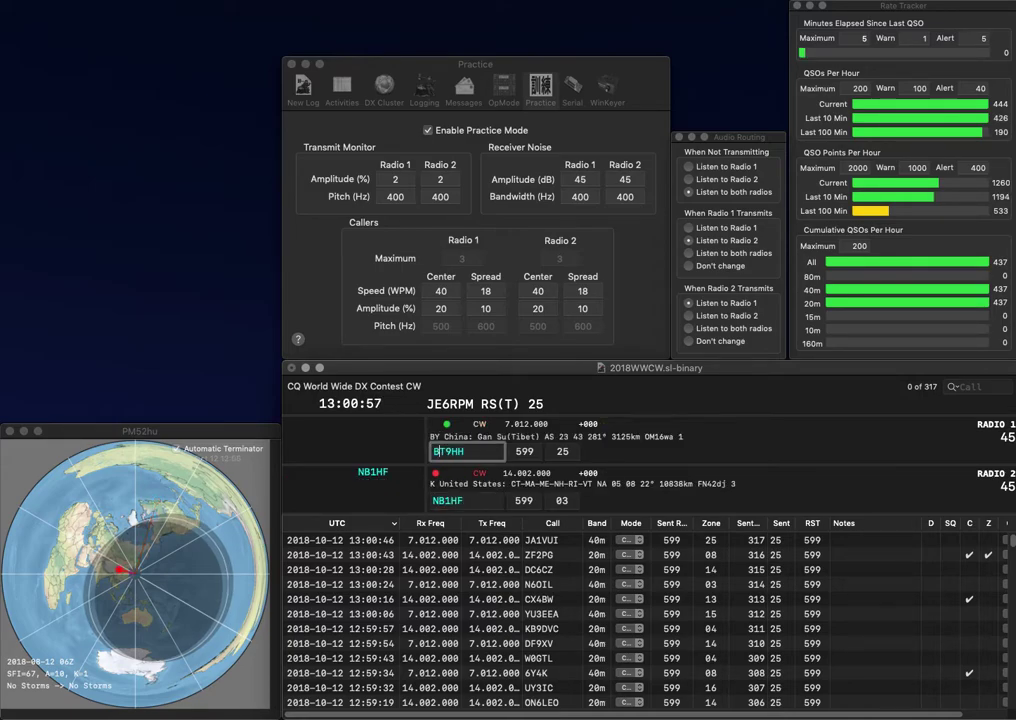
{"action": "key", "text": "BackSpace"}
{"action": "key", "text": "Return"}
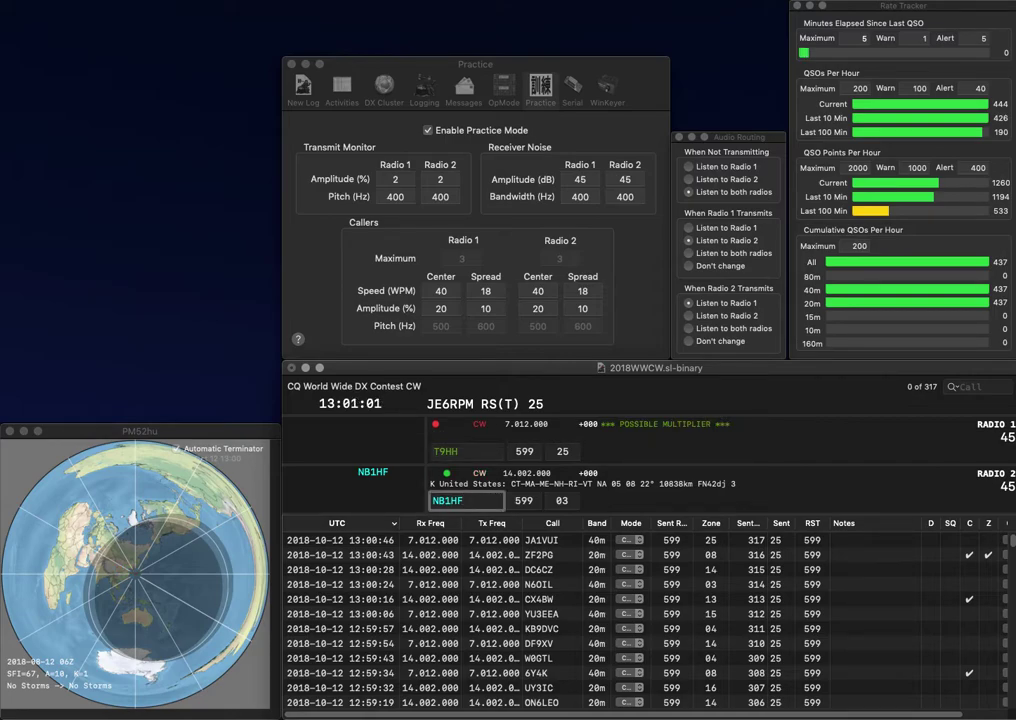
{"action": "key", "text": "Return"}
{"action": "type", "text": "BD"}
{"action": "key", "text": "Right"}
{"action": "key", "text": "Right"}
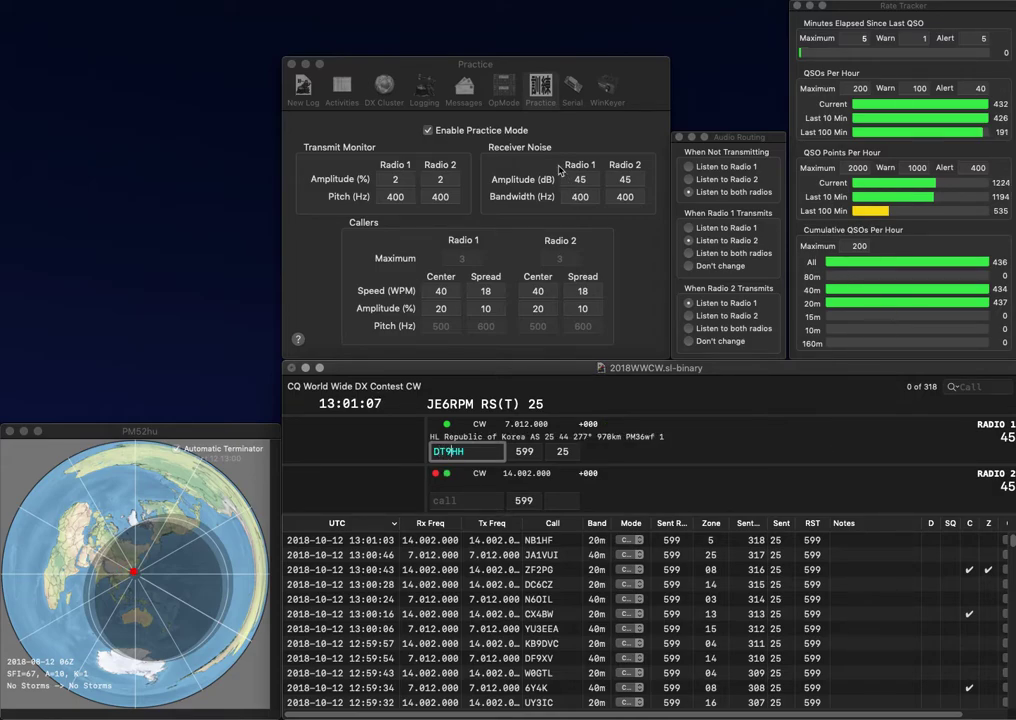
- Turn off Practice Mode to end the simulated contest, and switch to another application
{"action": "left_click", "coordinate": [431, 132]}
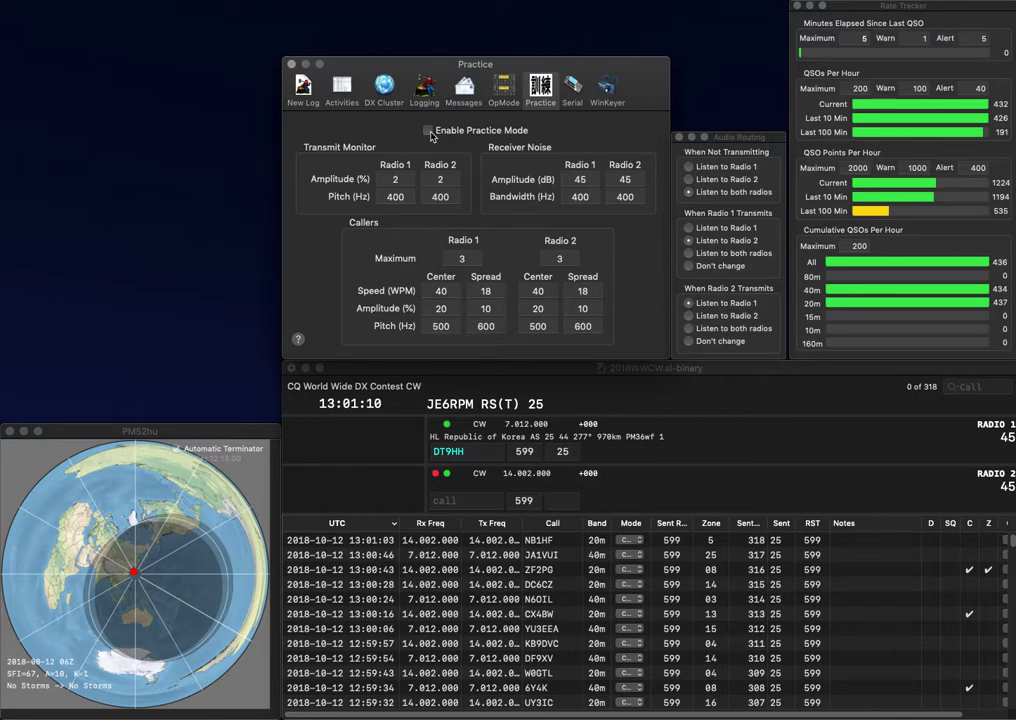
{"action": "key", "text": "super+Tab"}
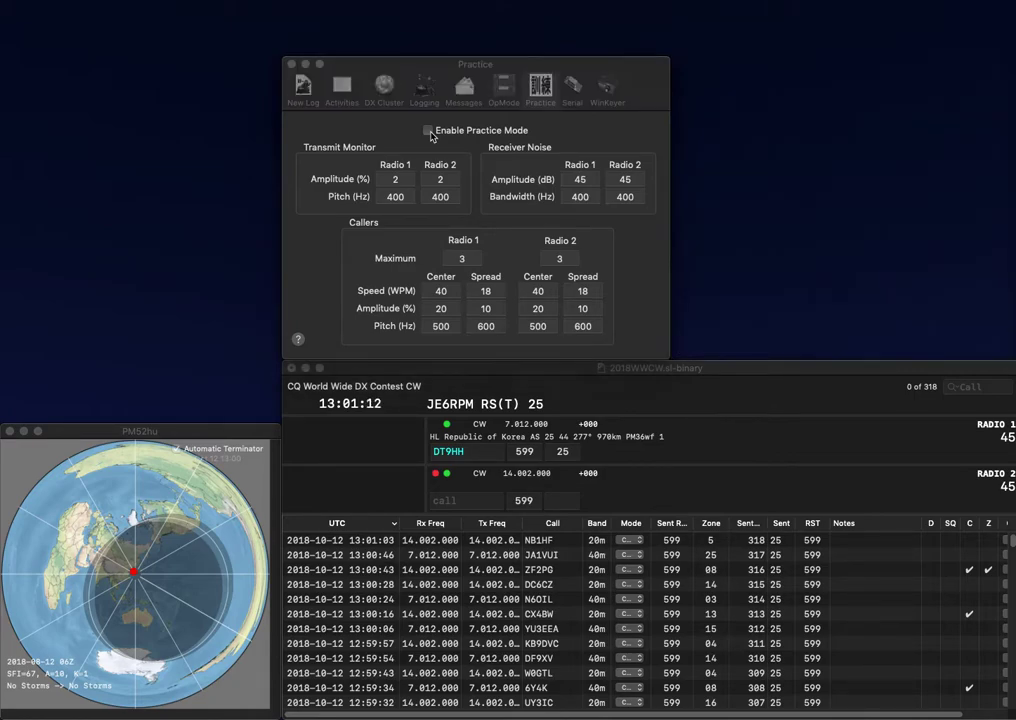